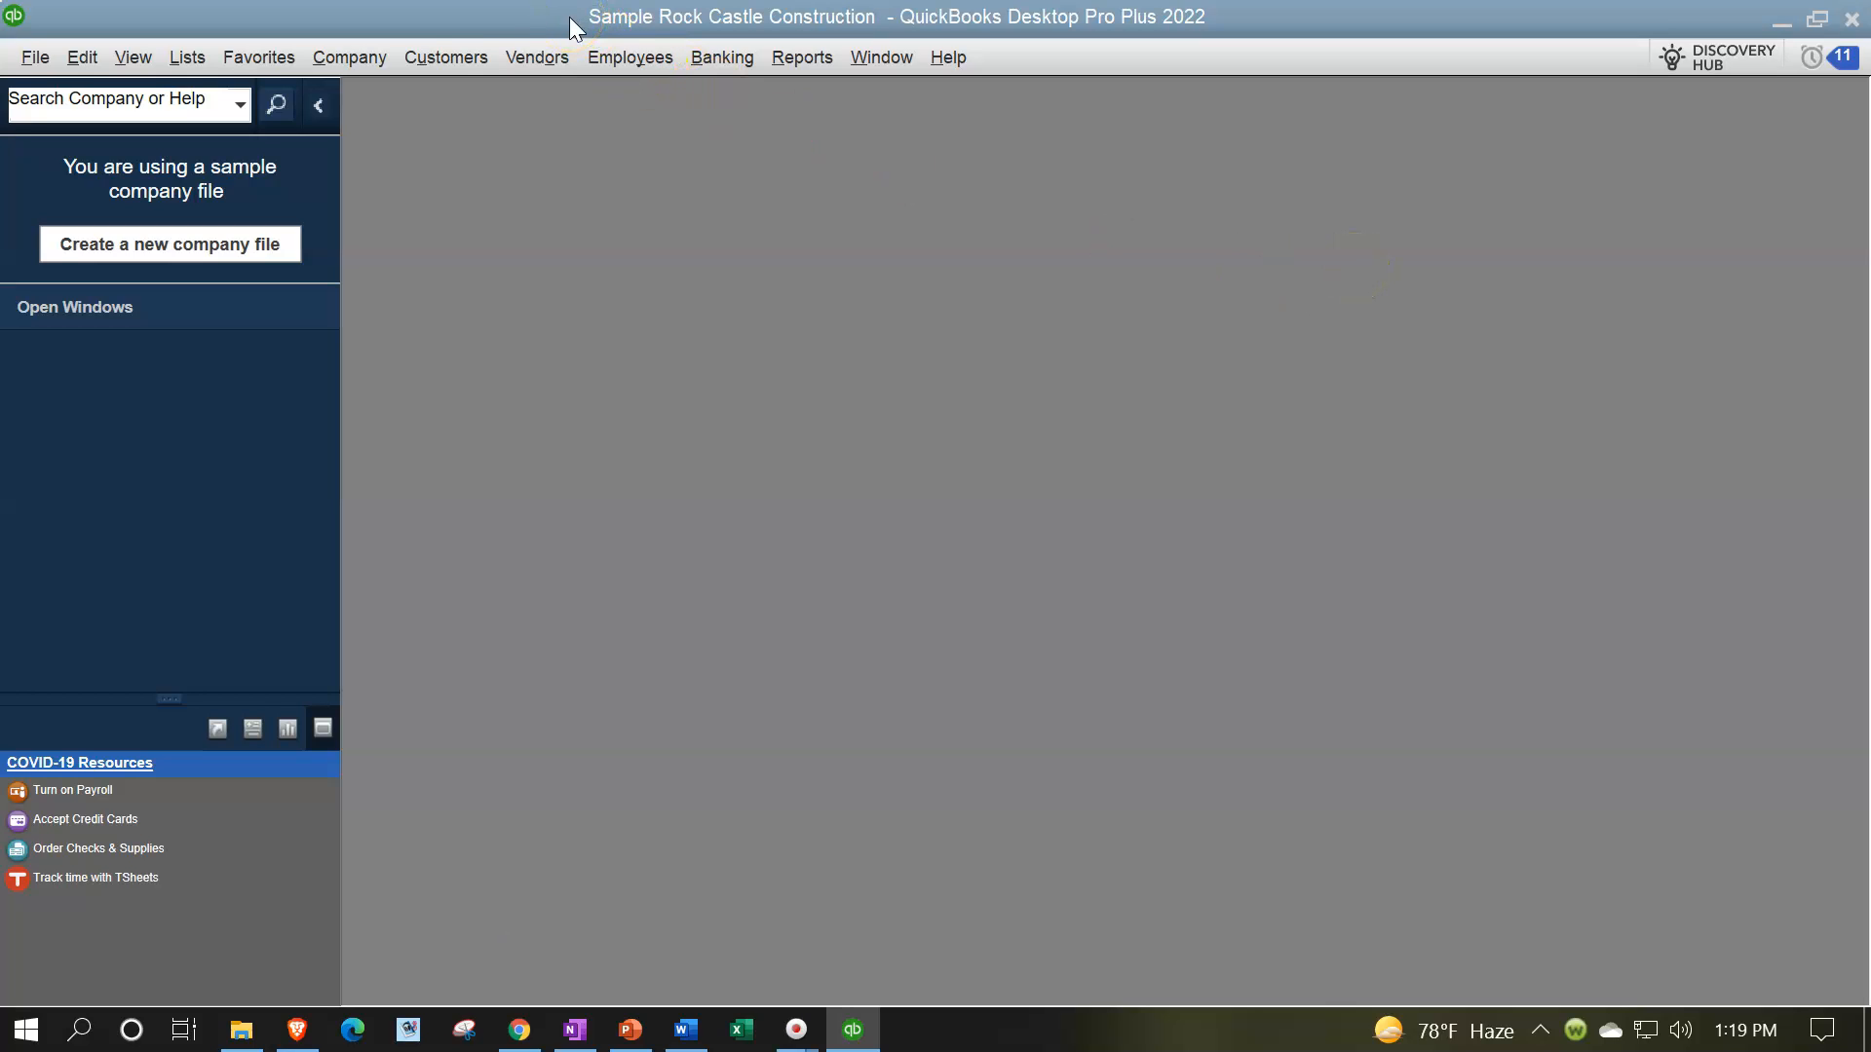
Show the open window list, then open the company home page and maximize it
left_click(134, 57)
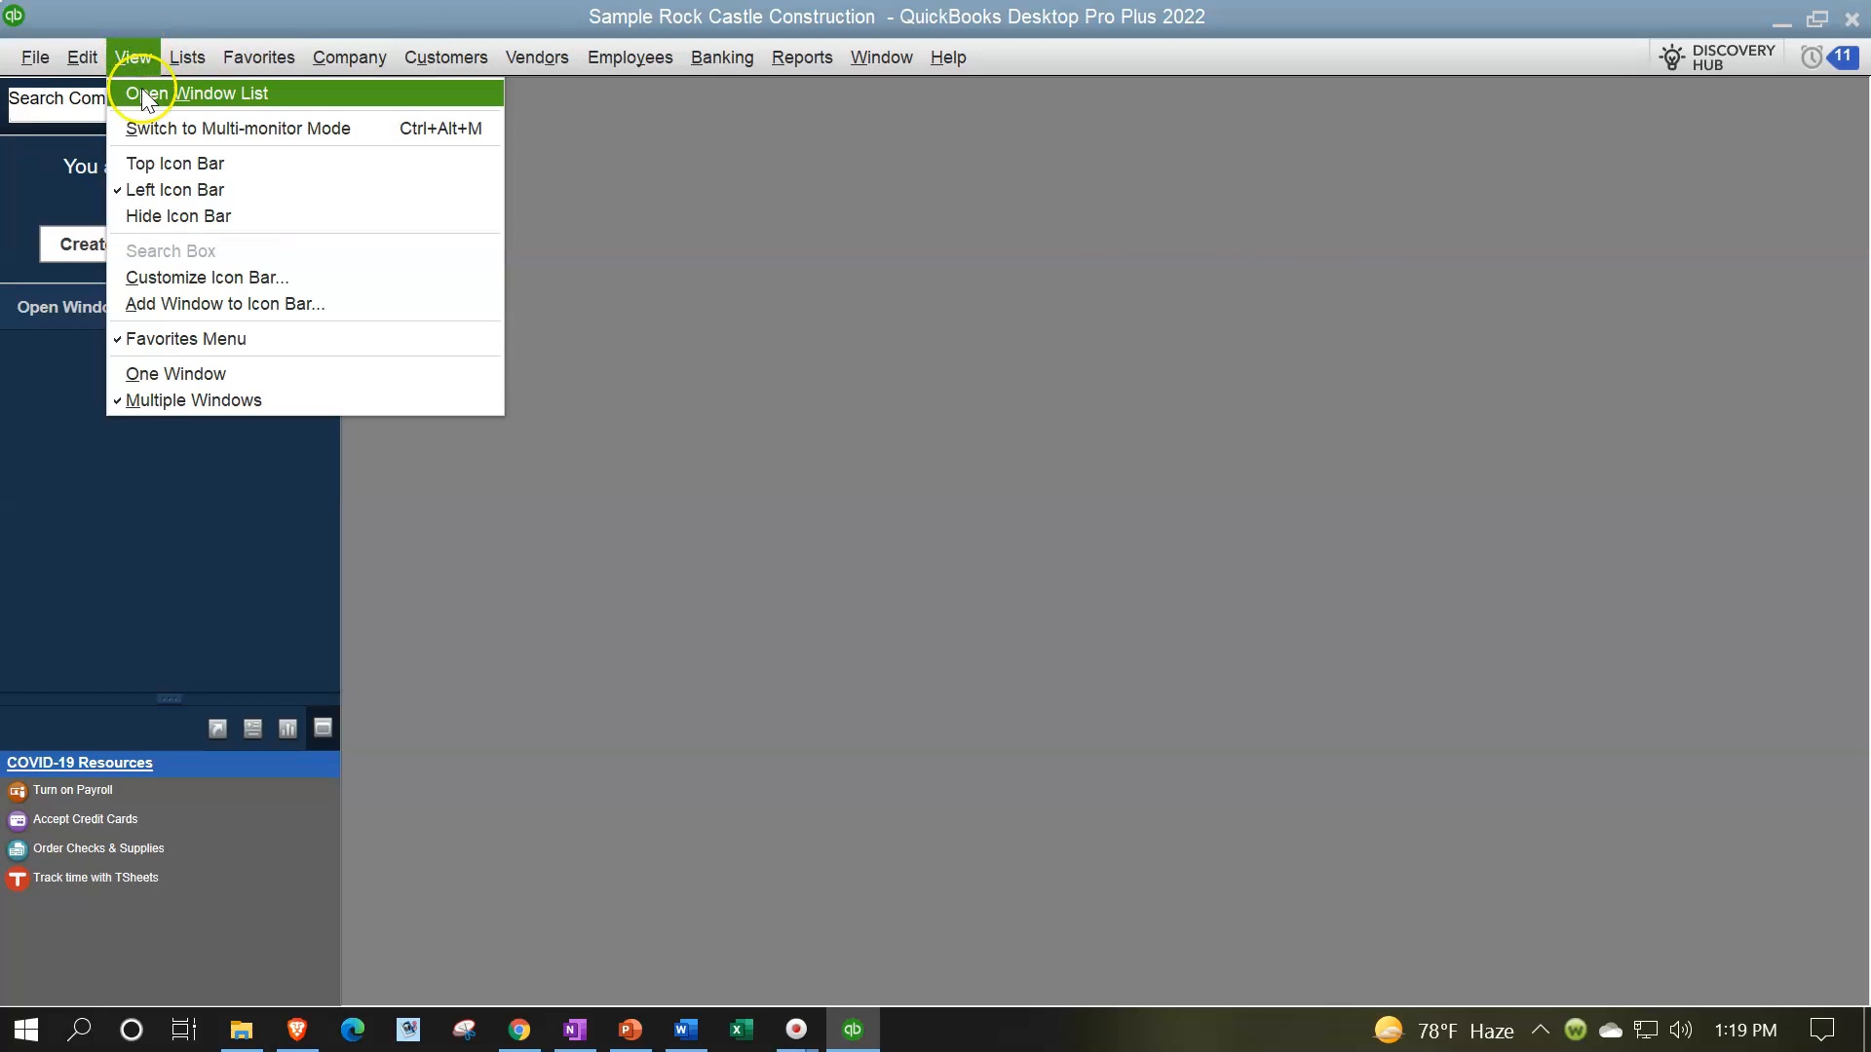
left_click(142, 91)
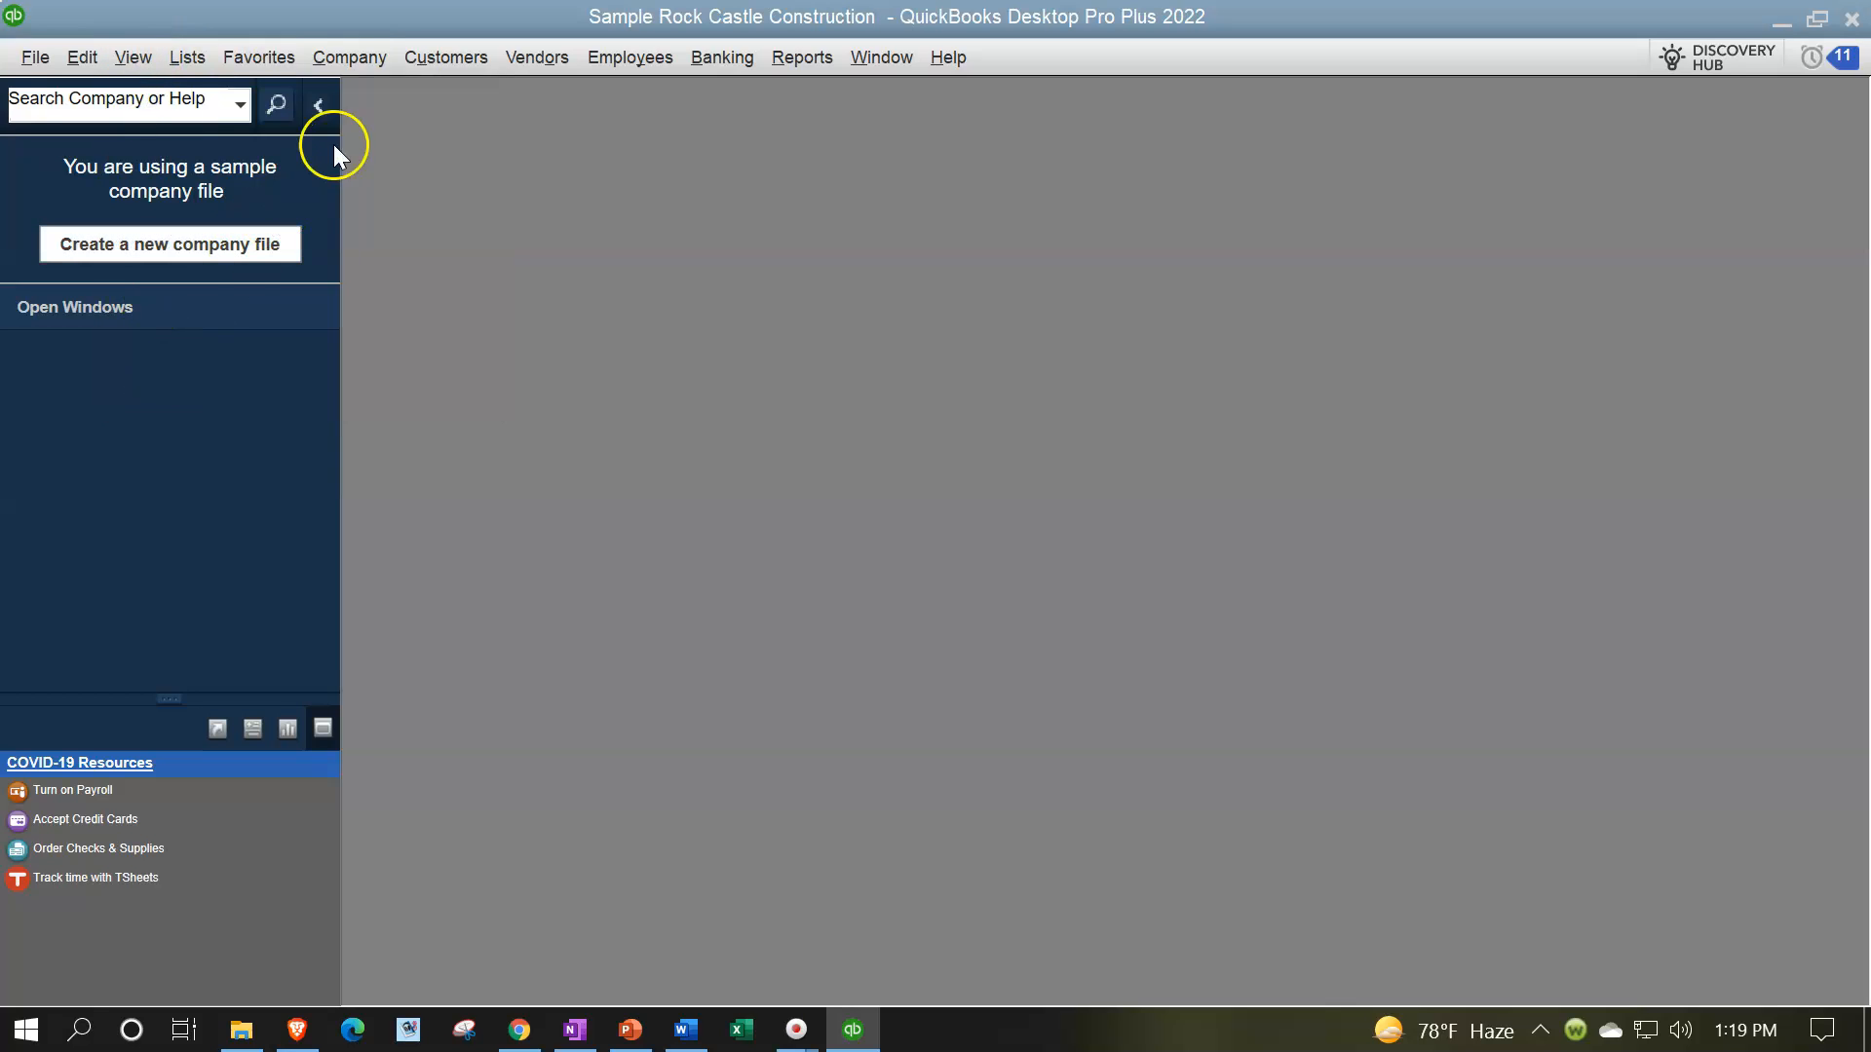
left_click(360, 66)
left_click(368, 93)
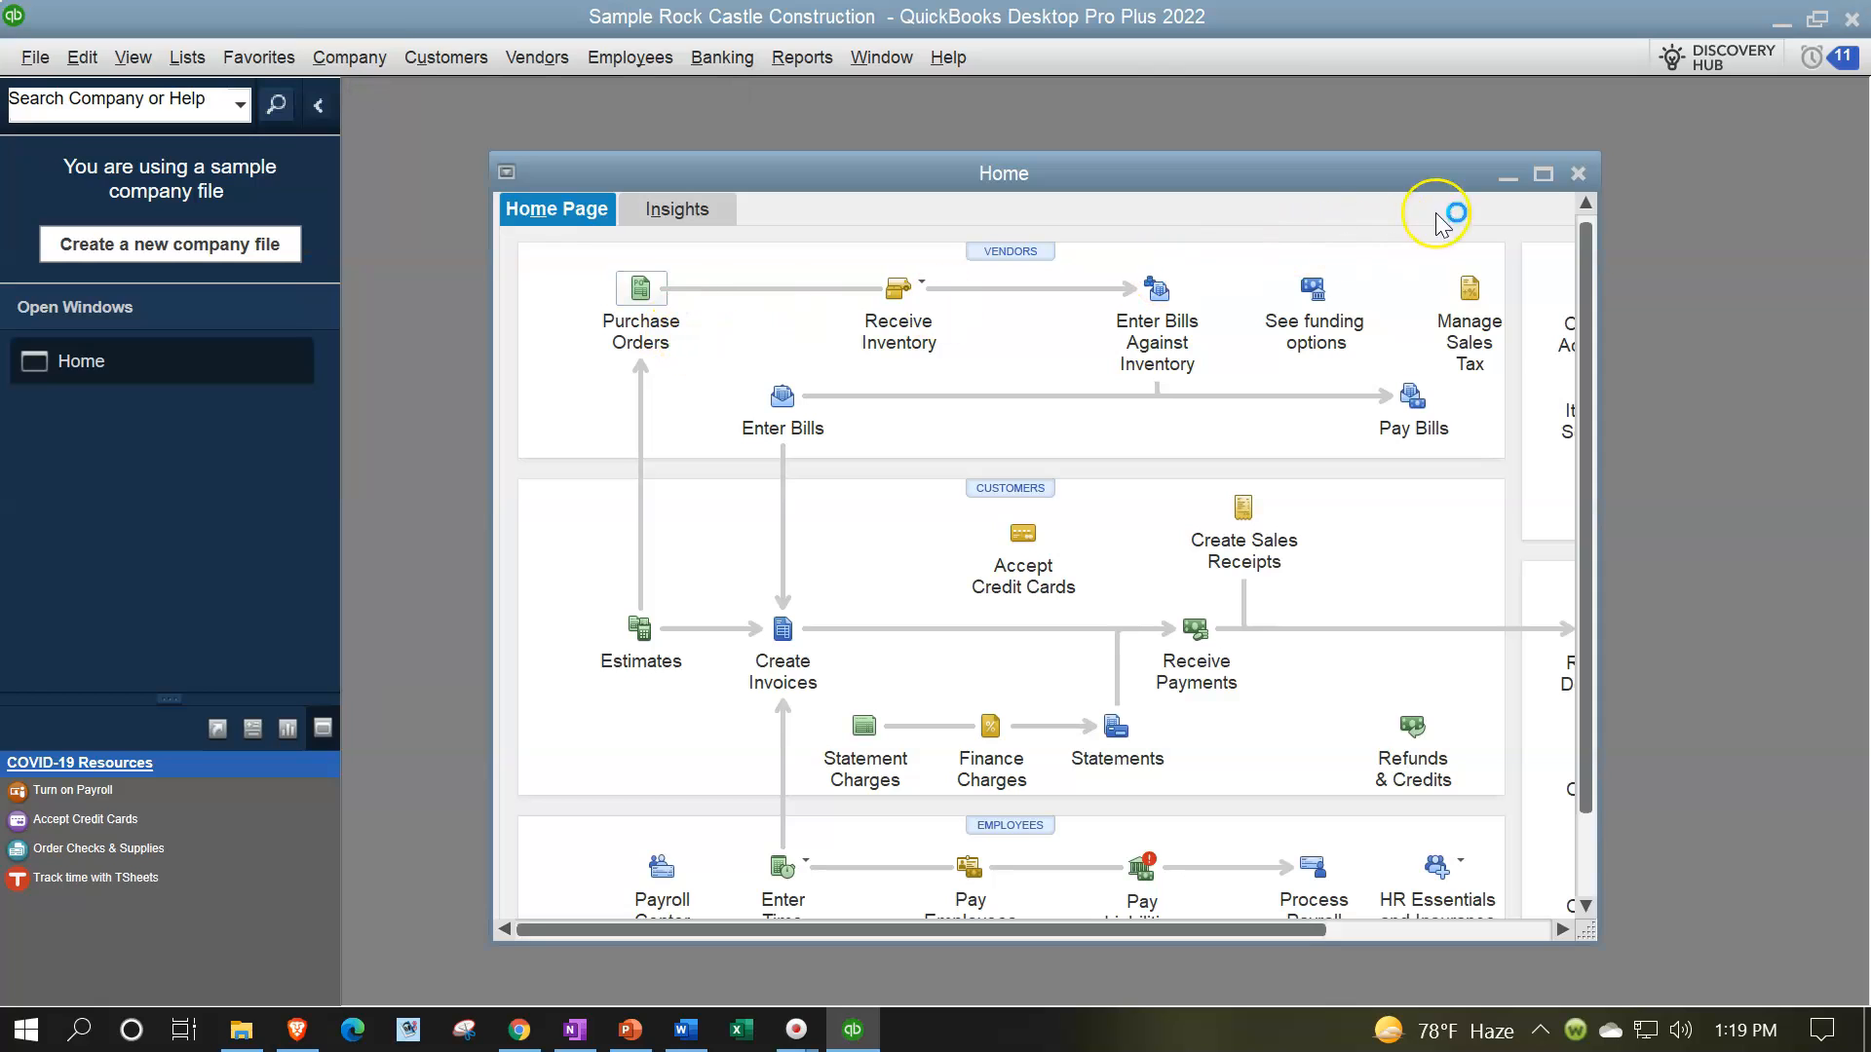
left_click(1548, 174)
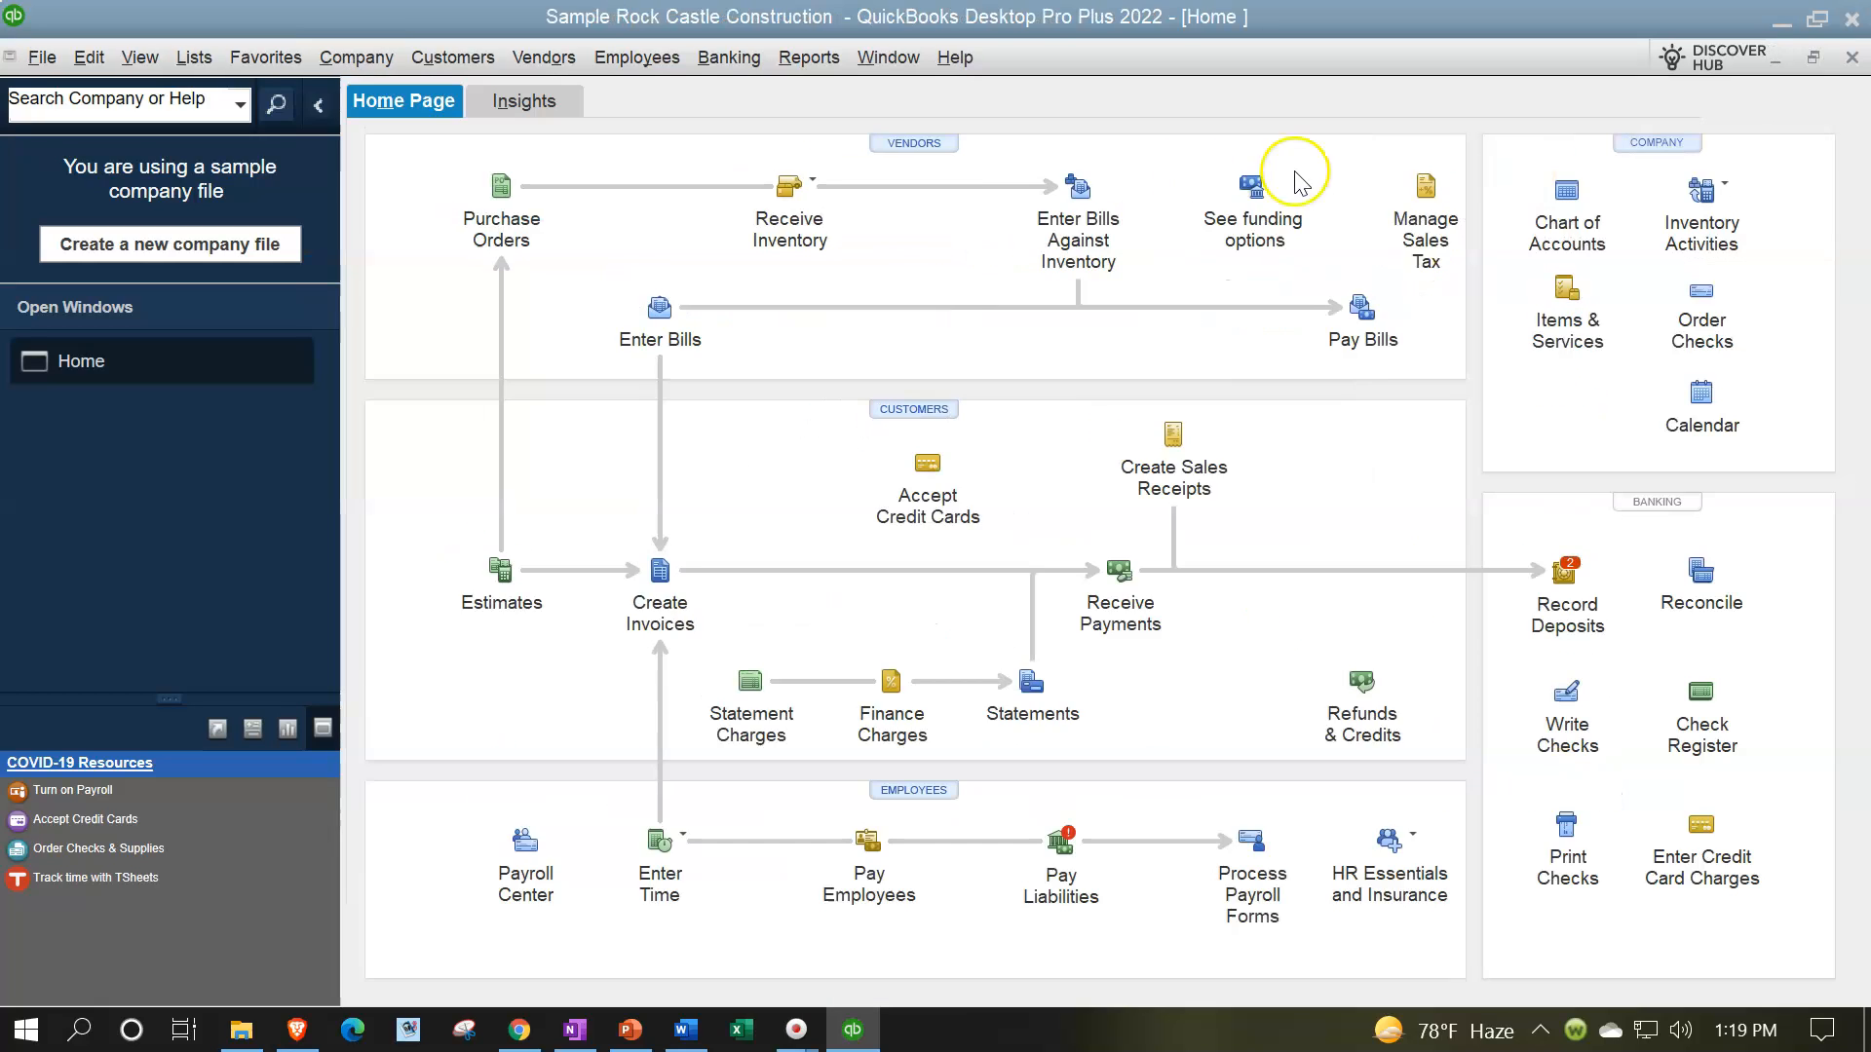
Open the standard Balance Sheet report and set its end date to 12/31/2023 in the report customization
left_click(828, 64)
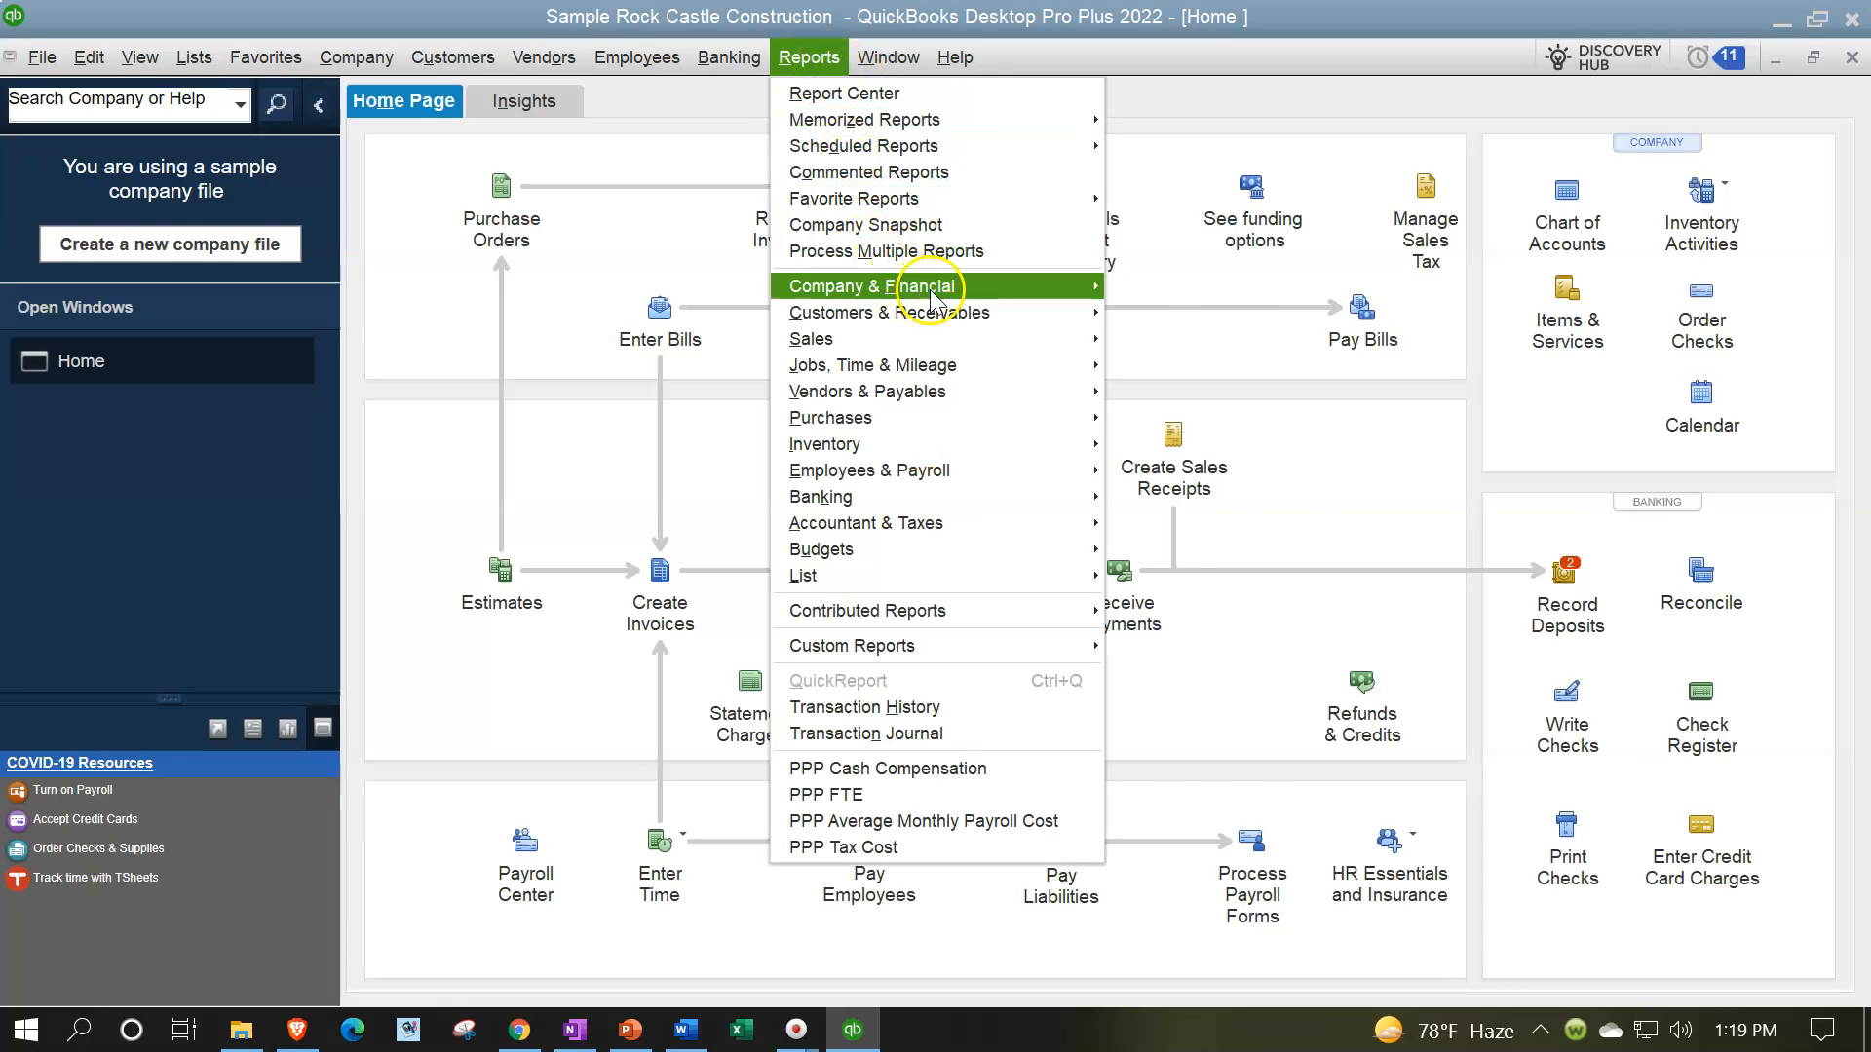
mouse_move(936, 287)
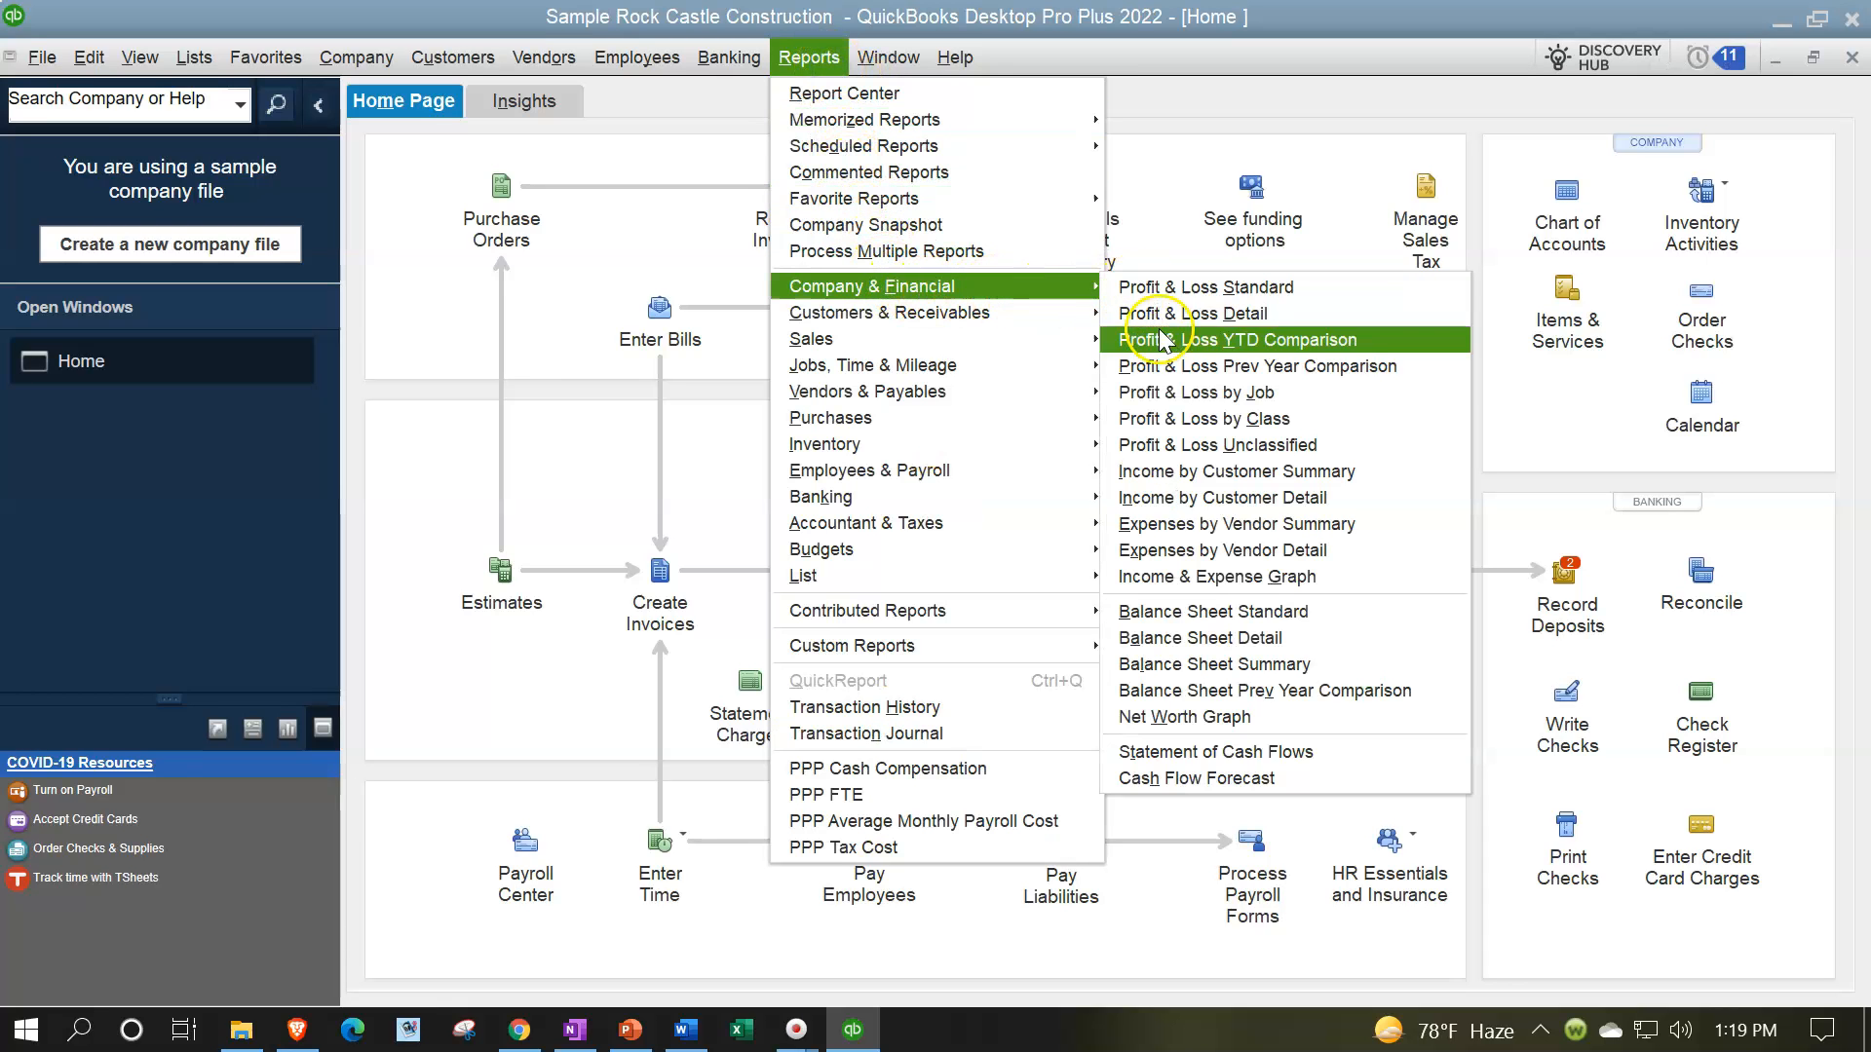
left_click(1248, 611)
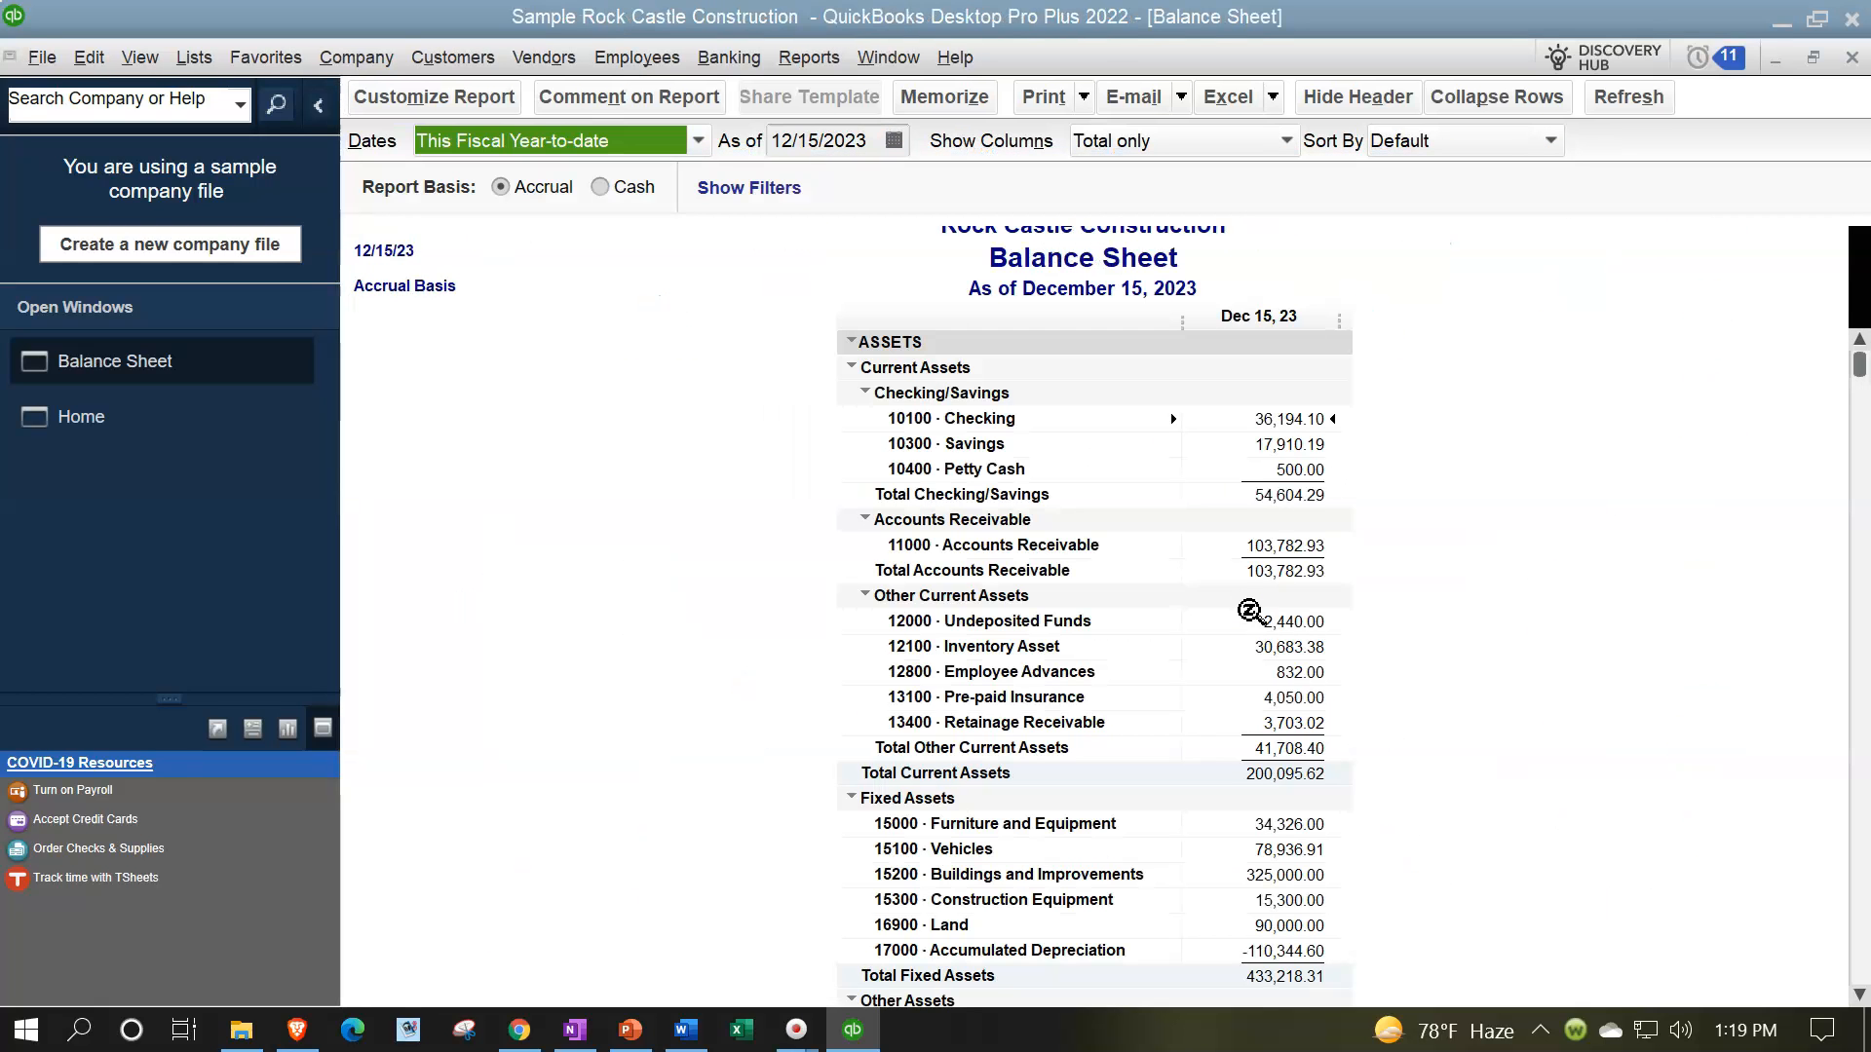
left_click(443, 98)
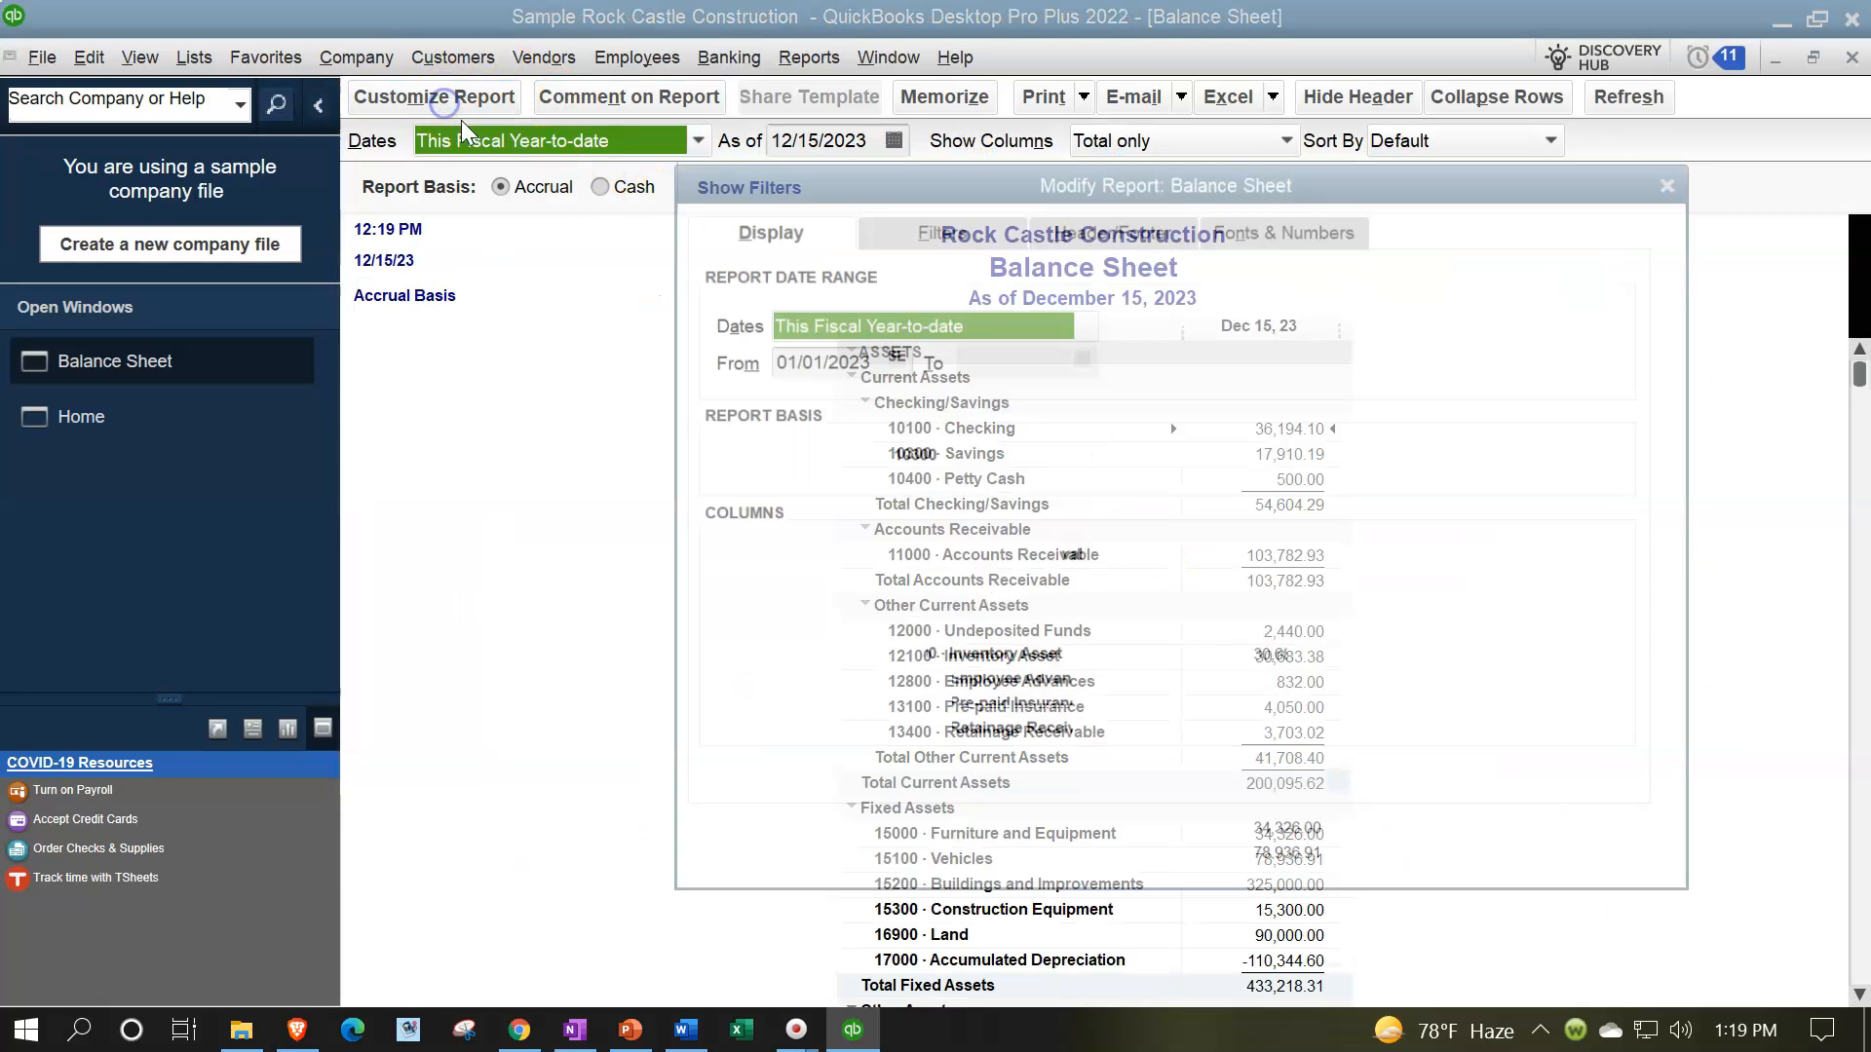
key("Tab")
type("1")
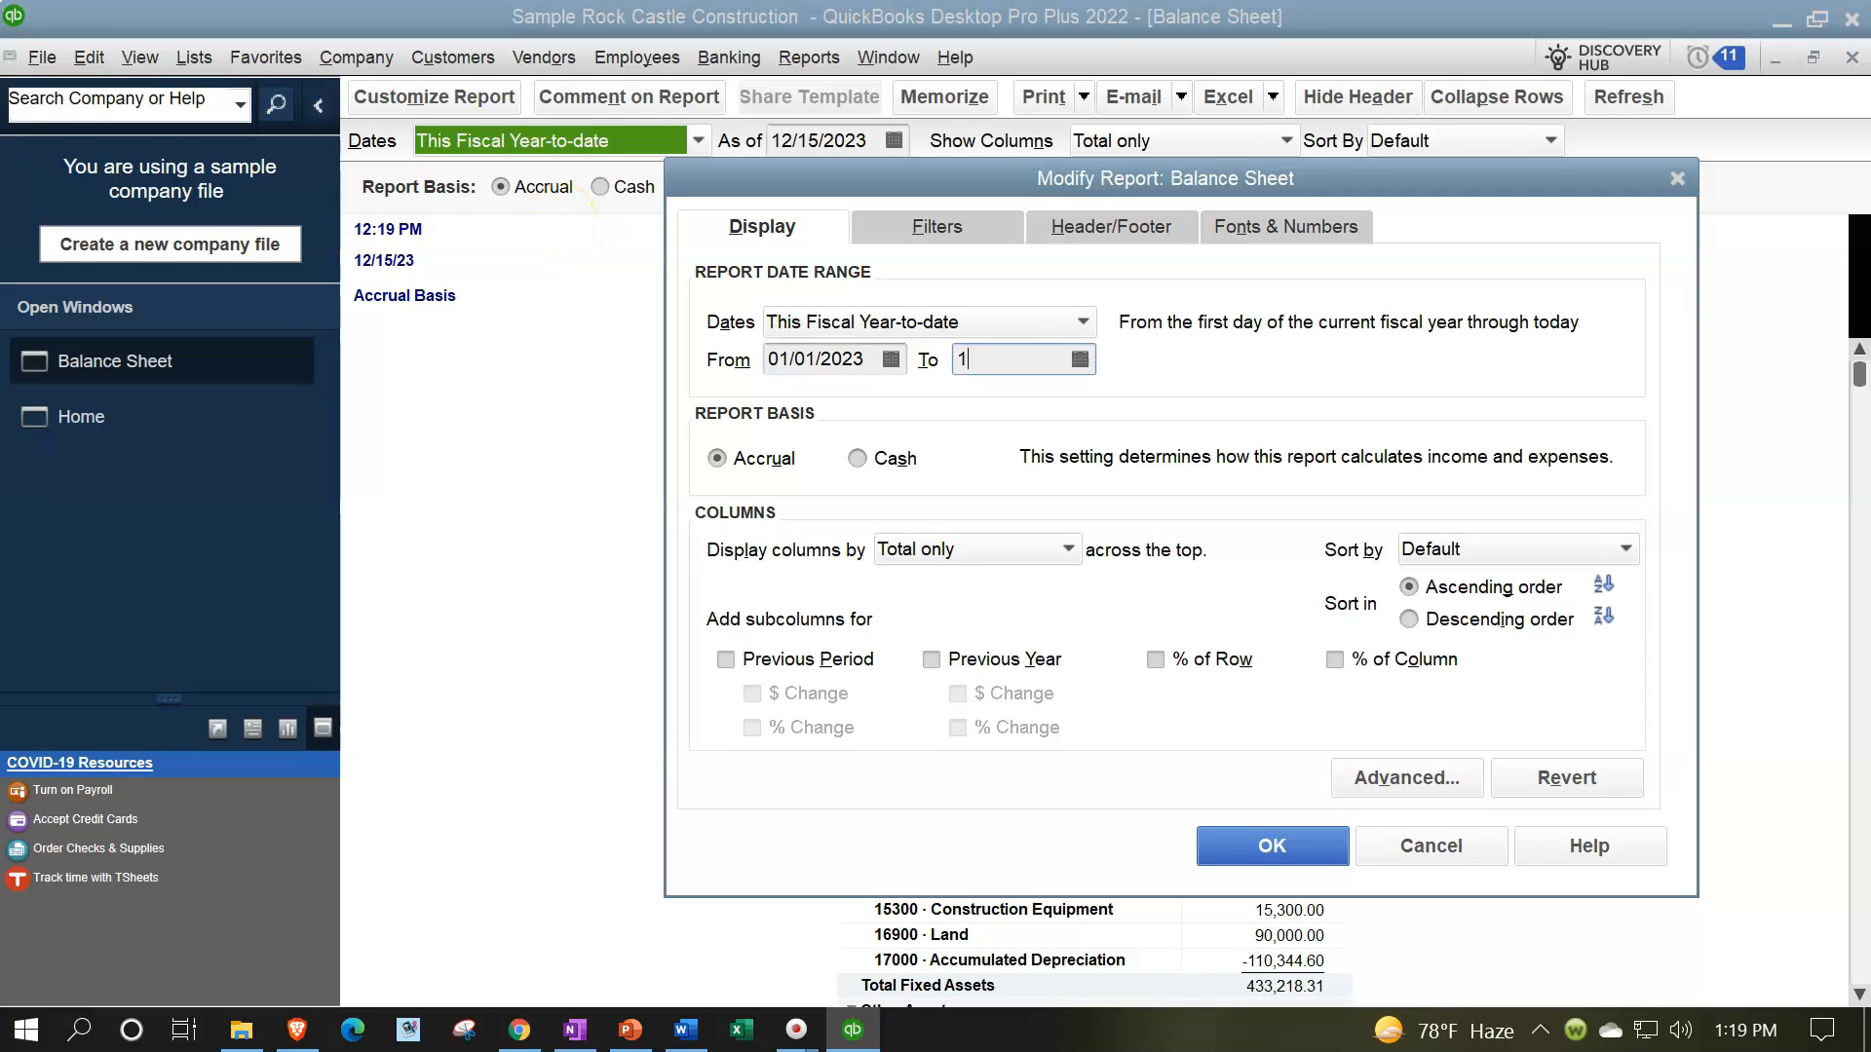
type("23123")
key("Tab")
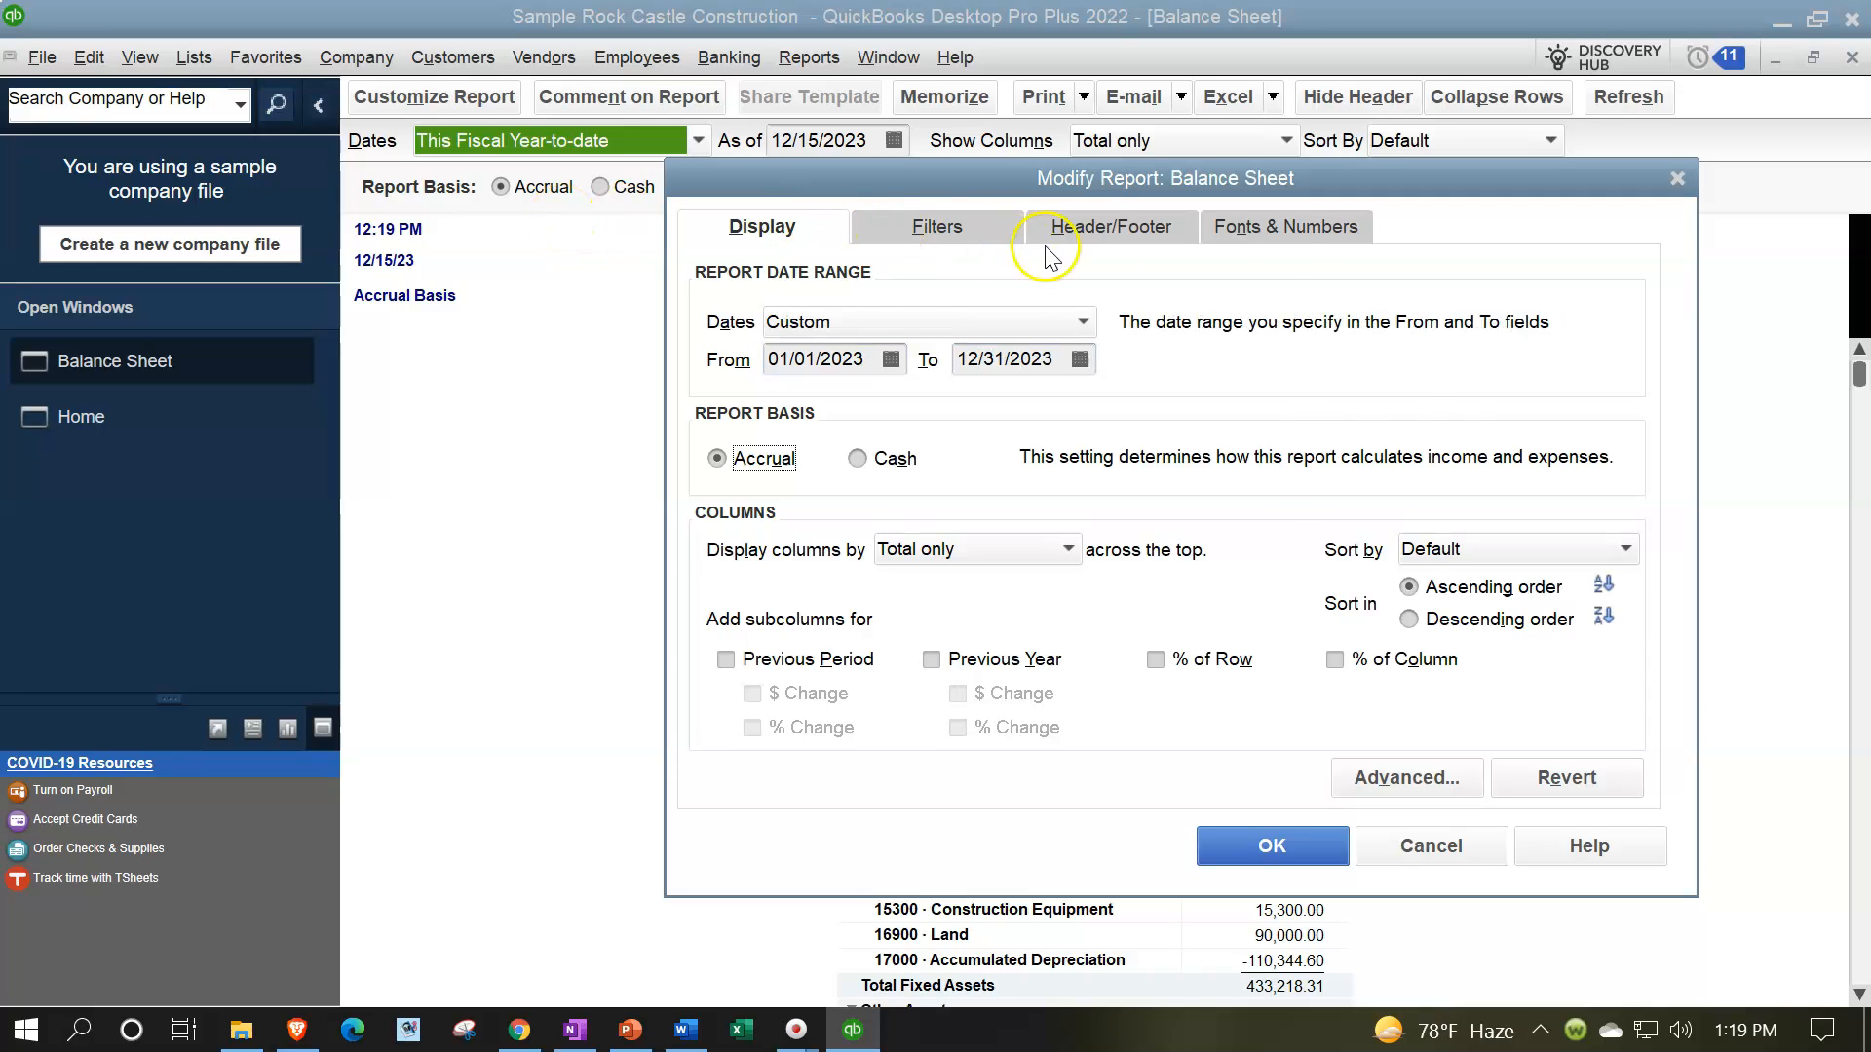
Set the Balance Sheet's column label font to size 14, apply it to all related fonts, and accept the customization
left_click(1288, 230)
left_click(1092, 598)
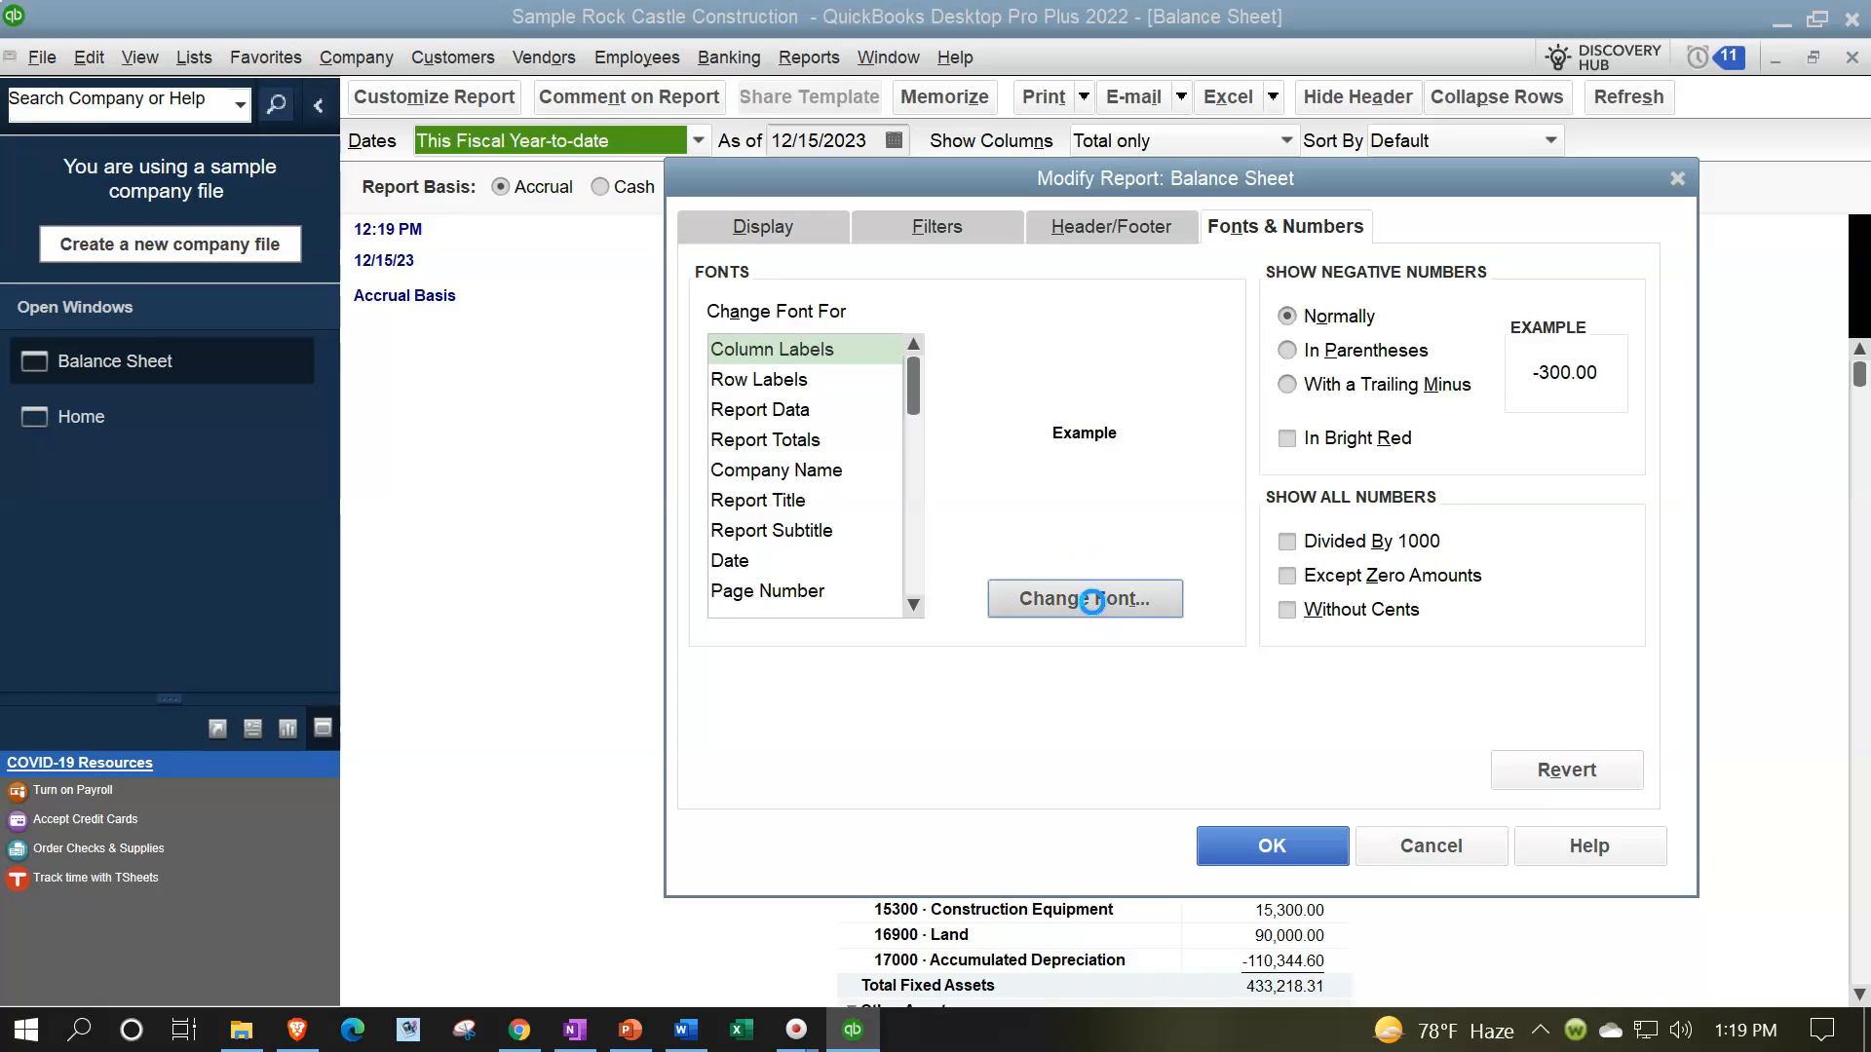
left_click(1130, 520)
left_click(1220, 401)
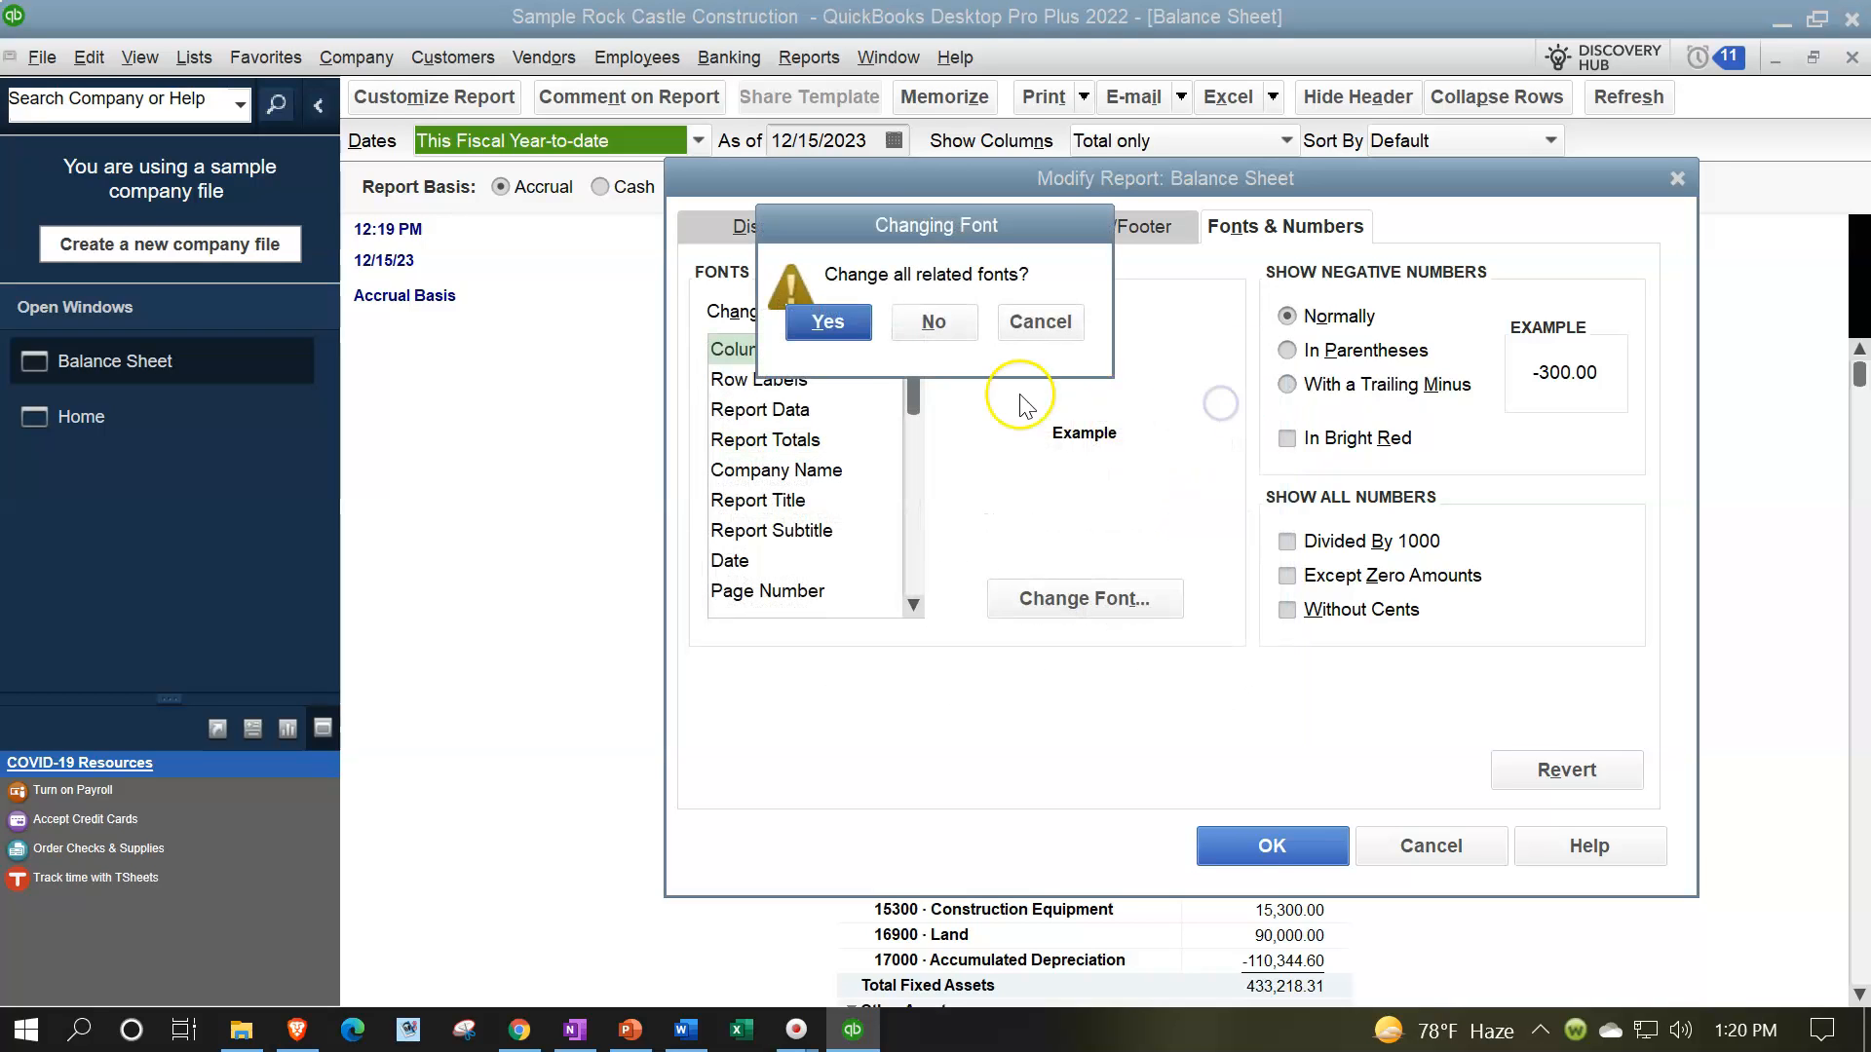
left_click(799, 321)
left_click(1261, 843)
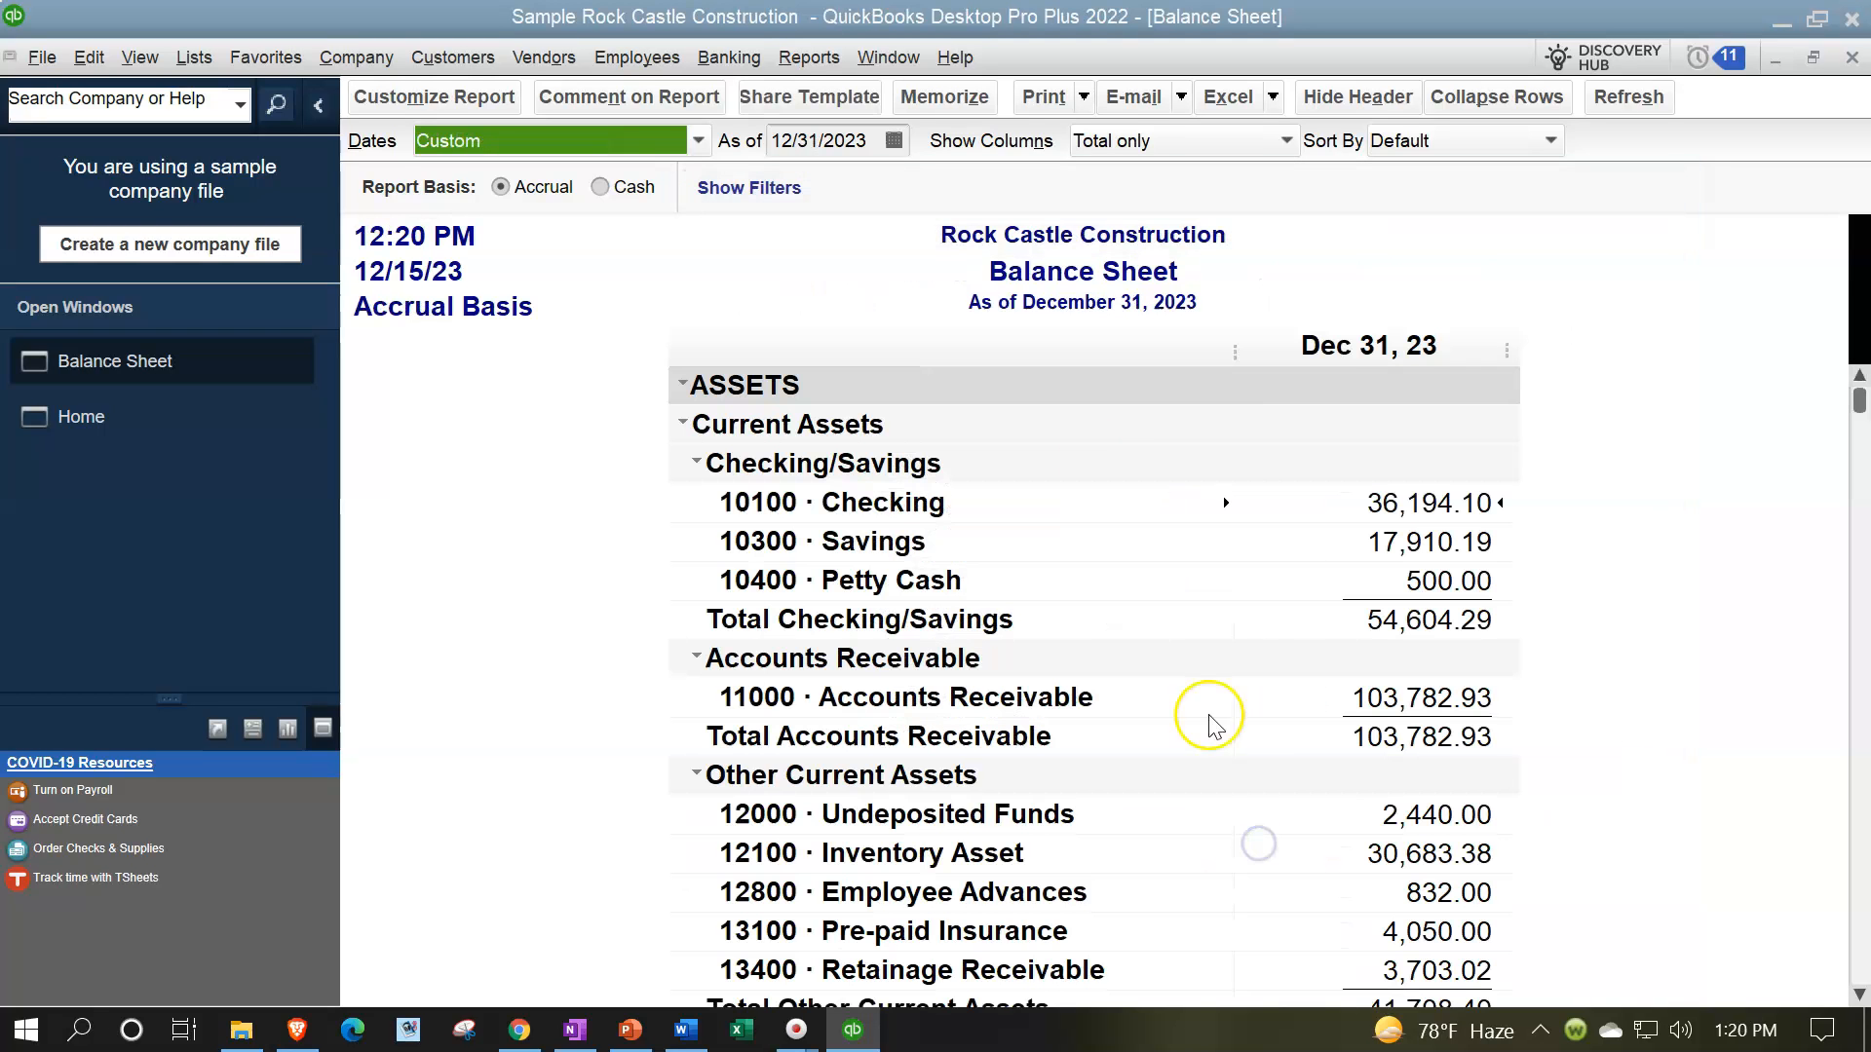
Open the standard Profit & Loss report and set its end date to 12/31/2023
left_click(809, 57)
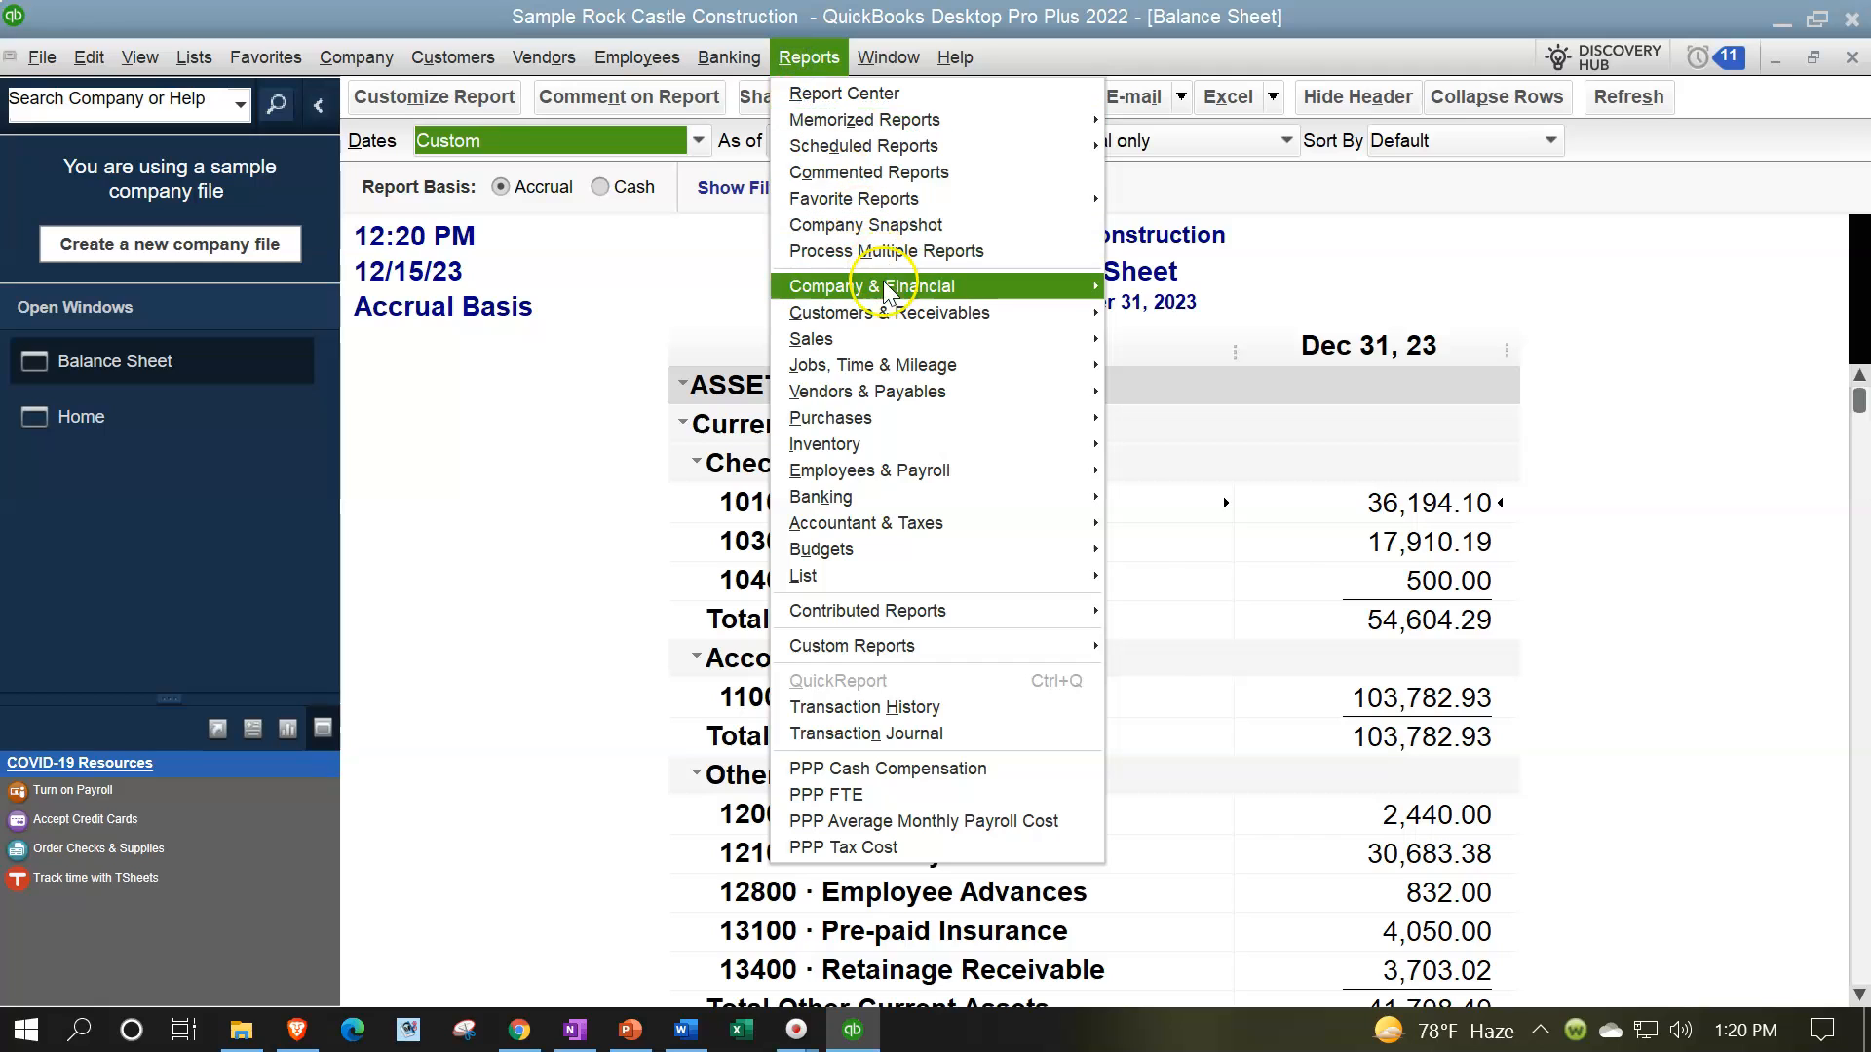
mouse_move(972, 291)
left_click(1057, 287)
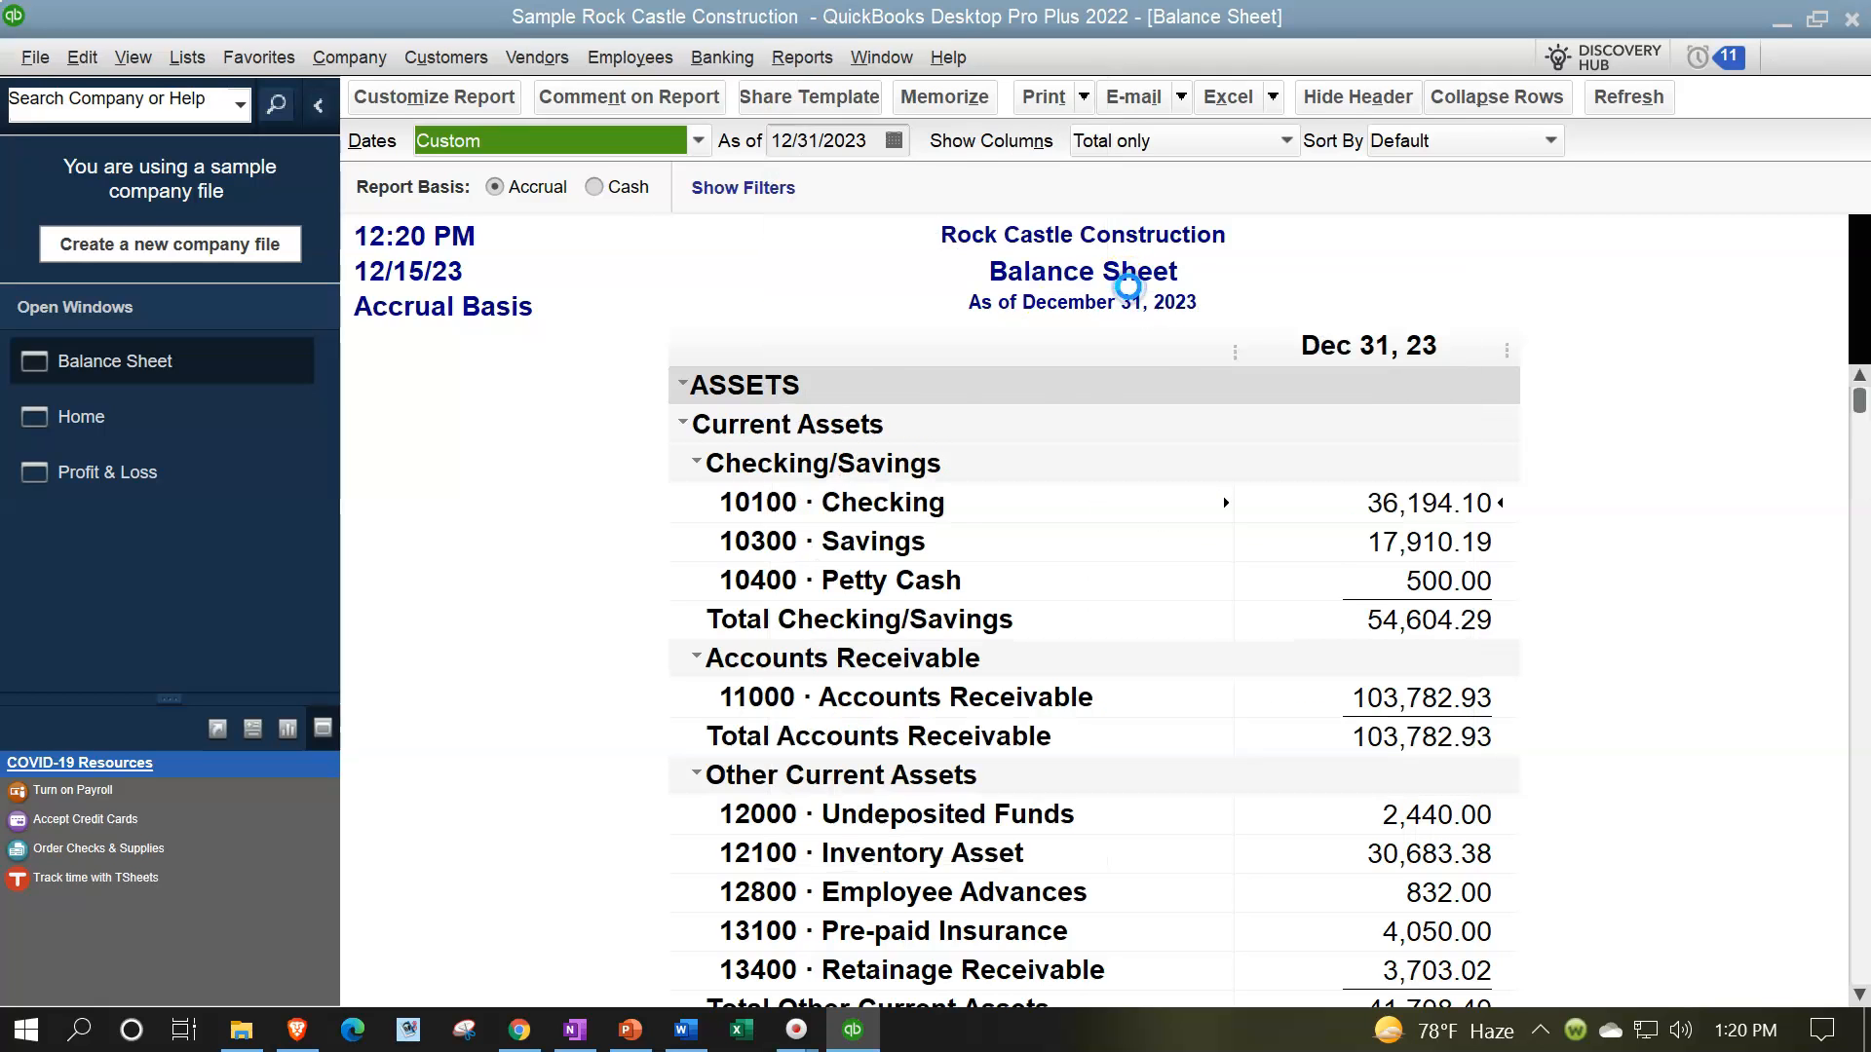
key("Tab")
type("1231")
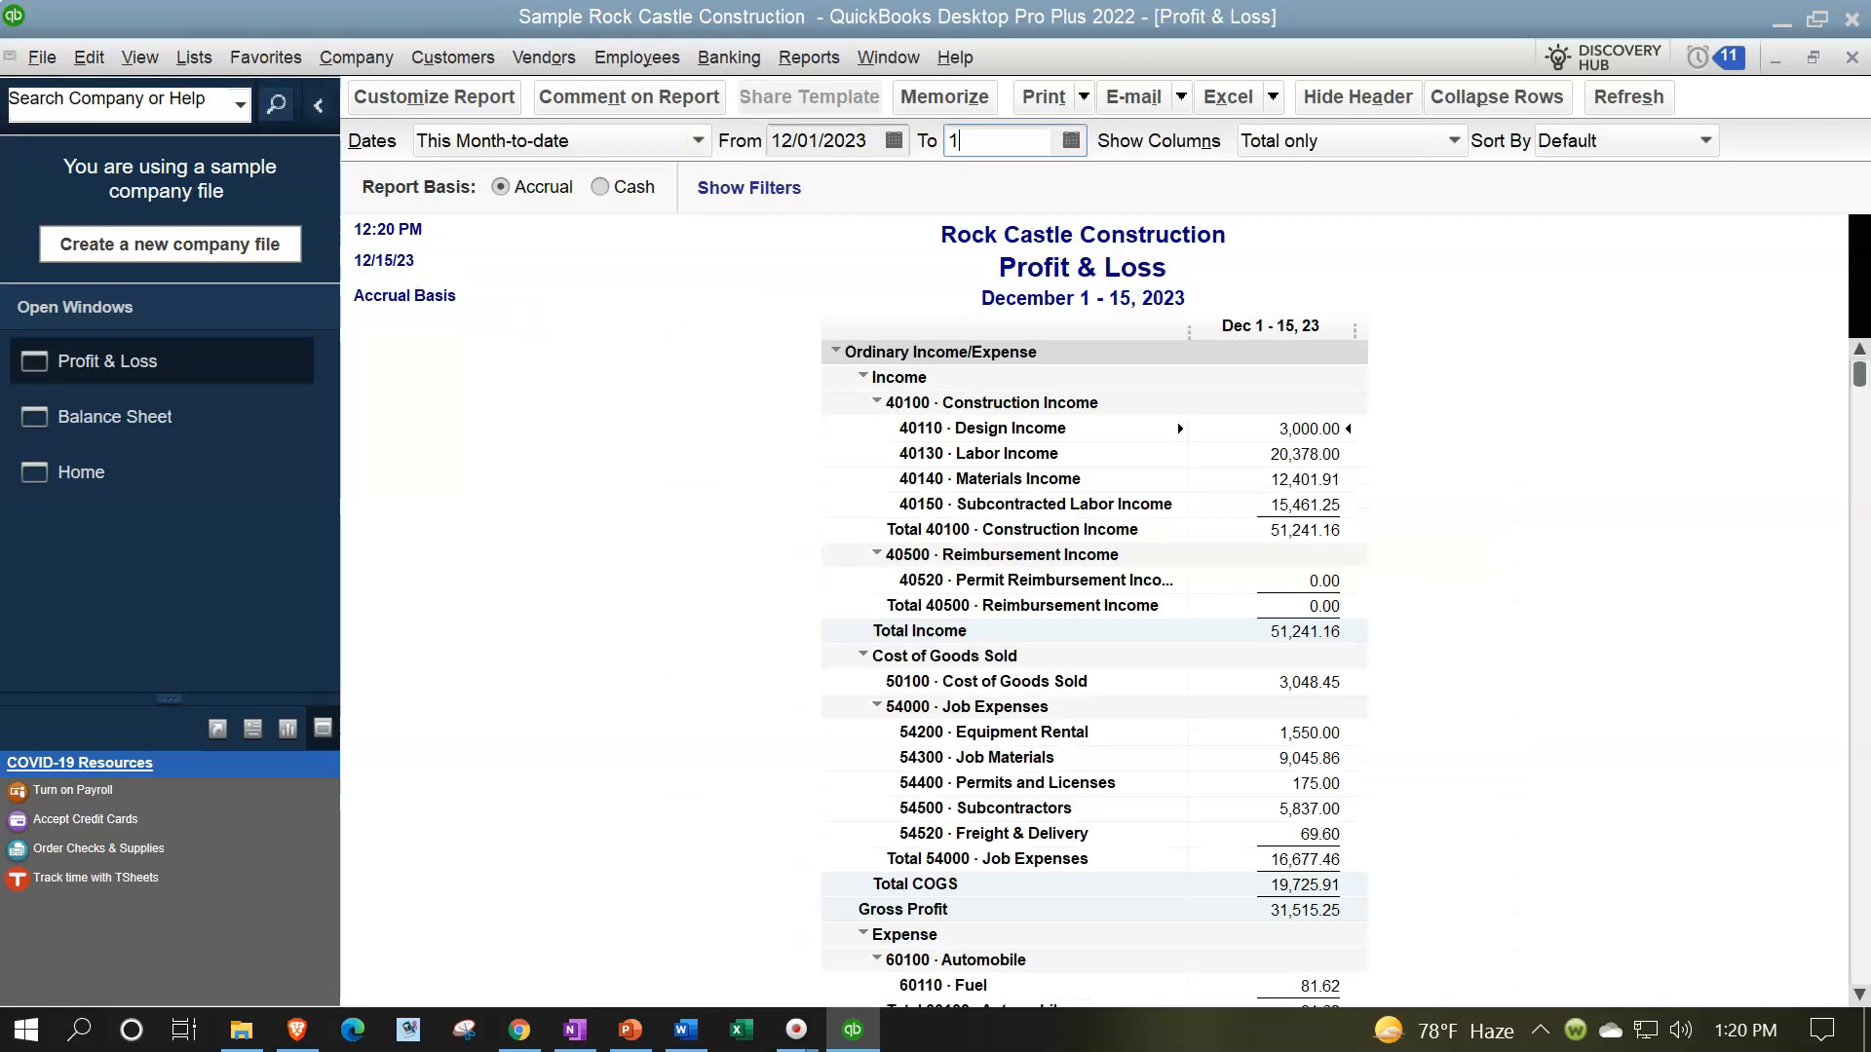
key("Tab")
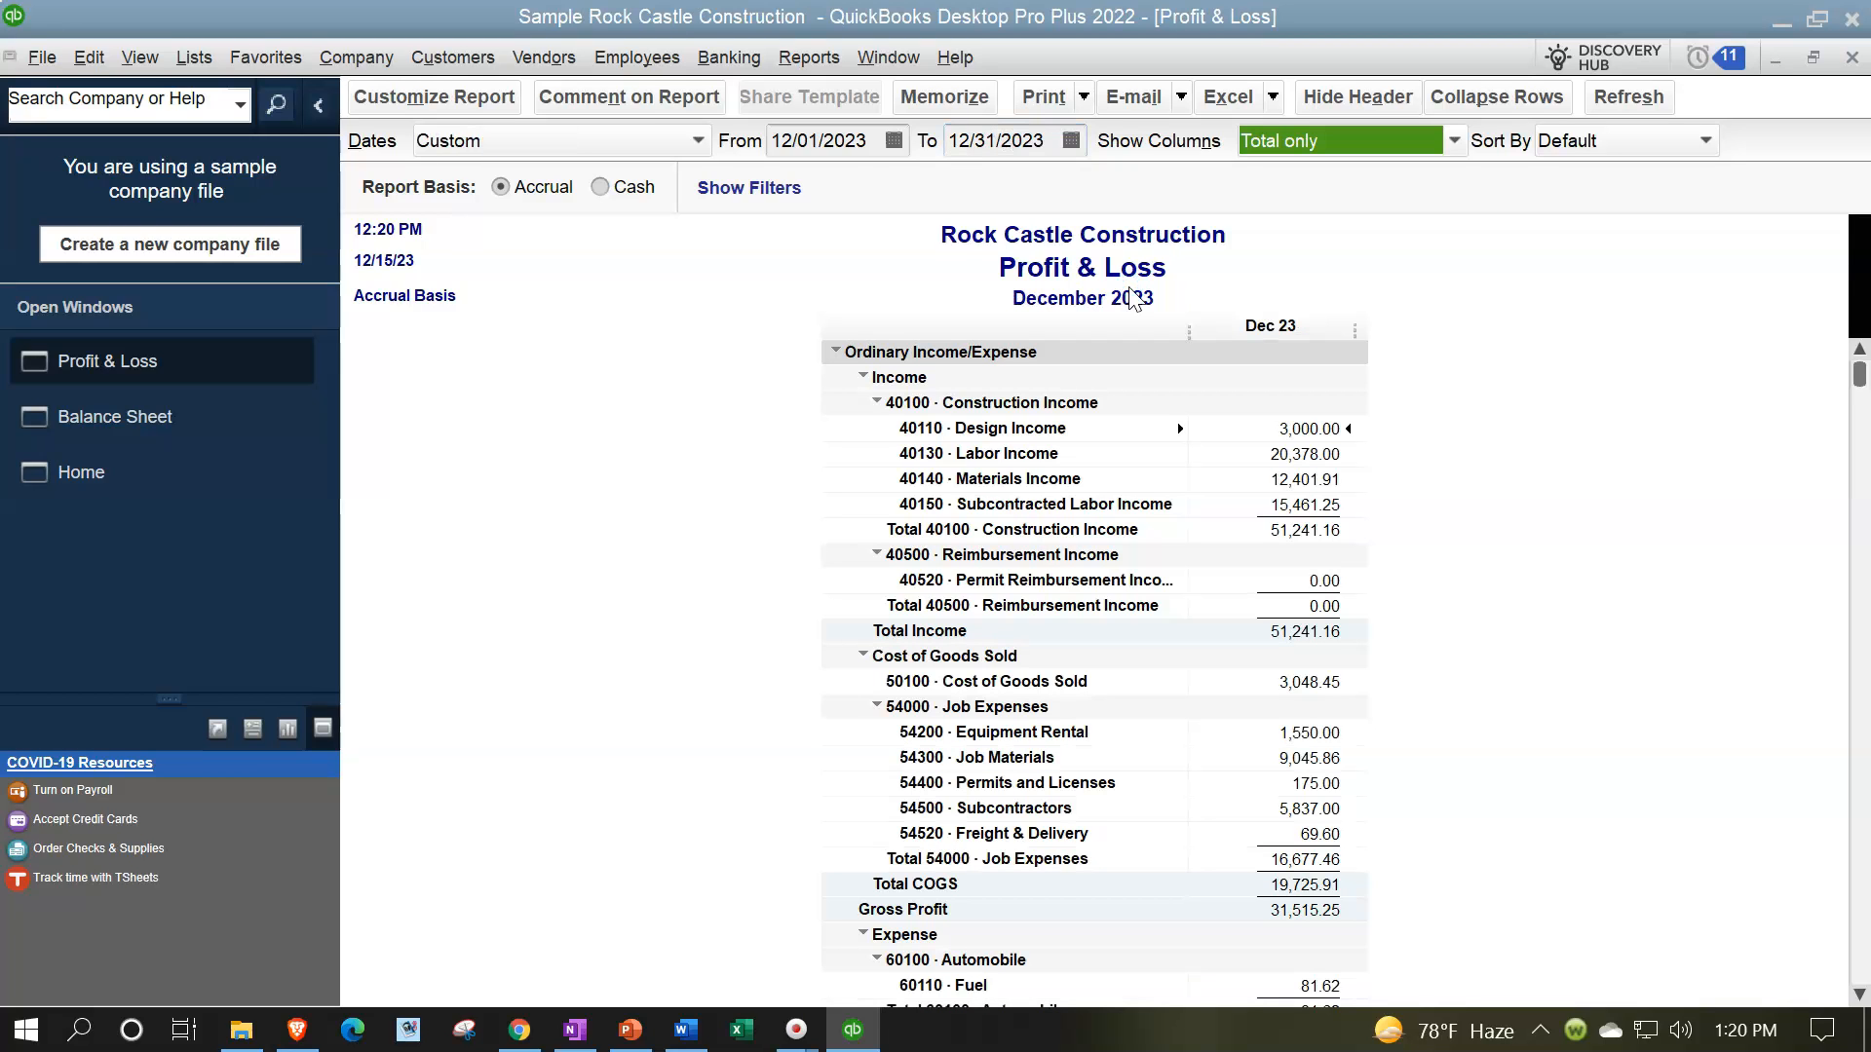
Set the Profit & Loss report's column label font to size 14, apply it to all related fonts, and accept the customization
left_click(467, 103)
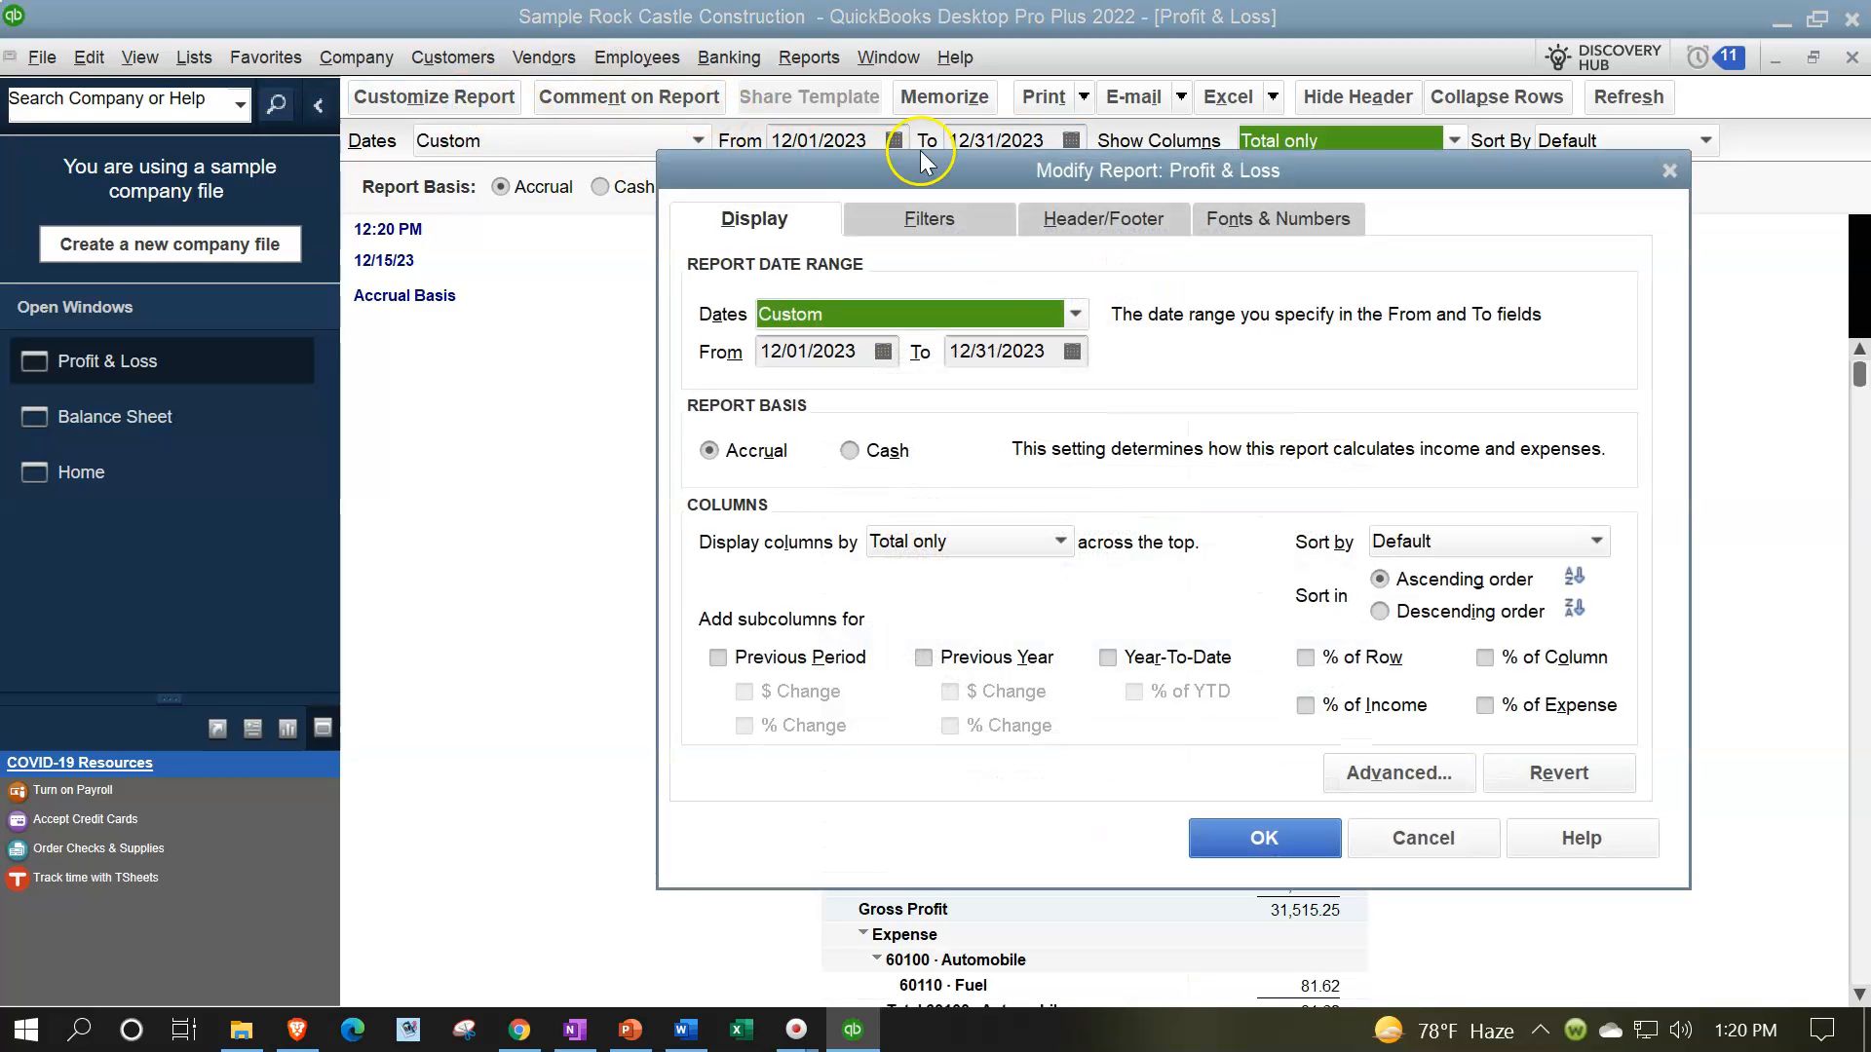
left_click(1247, 222)
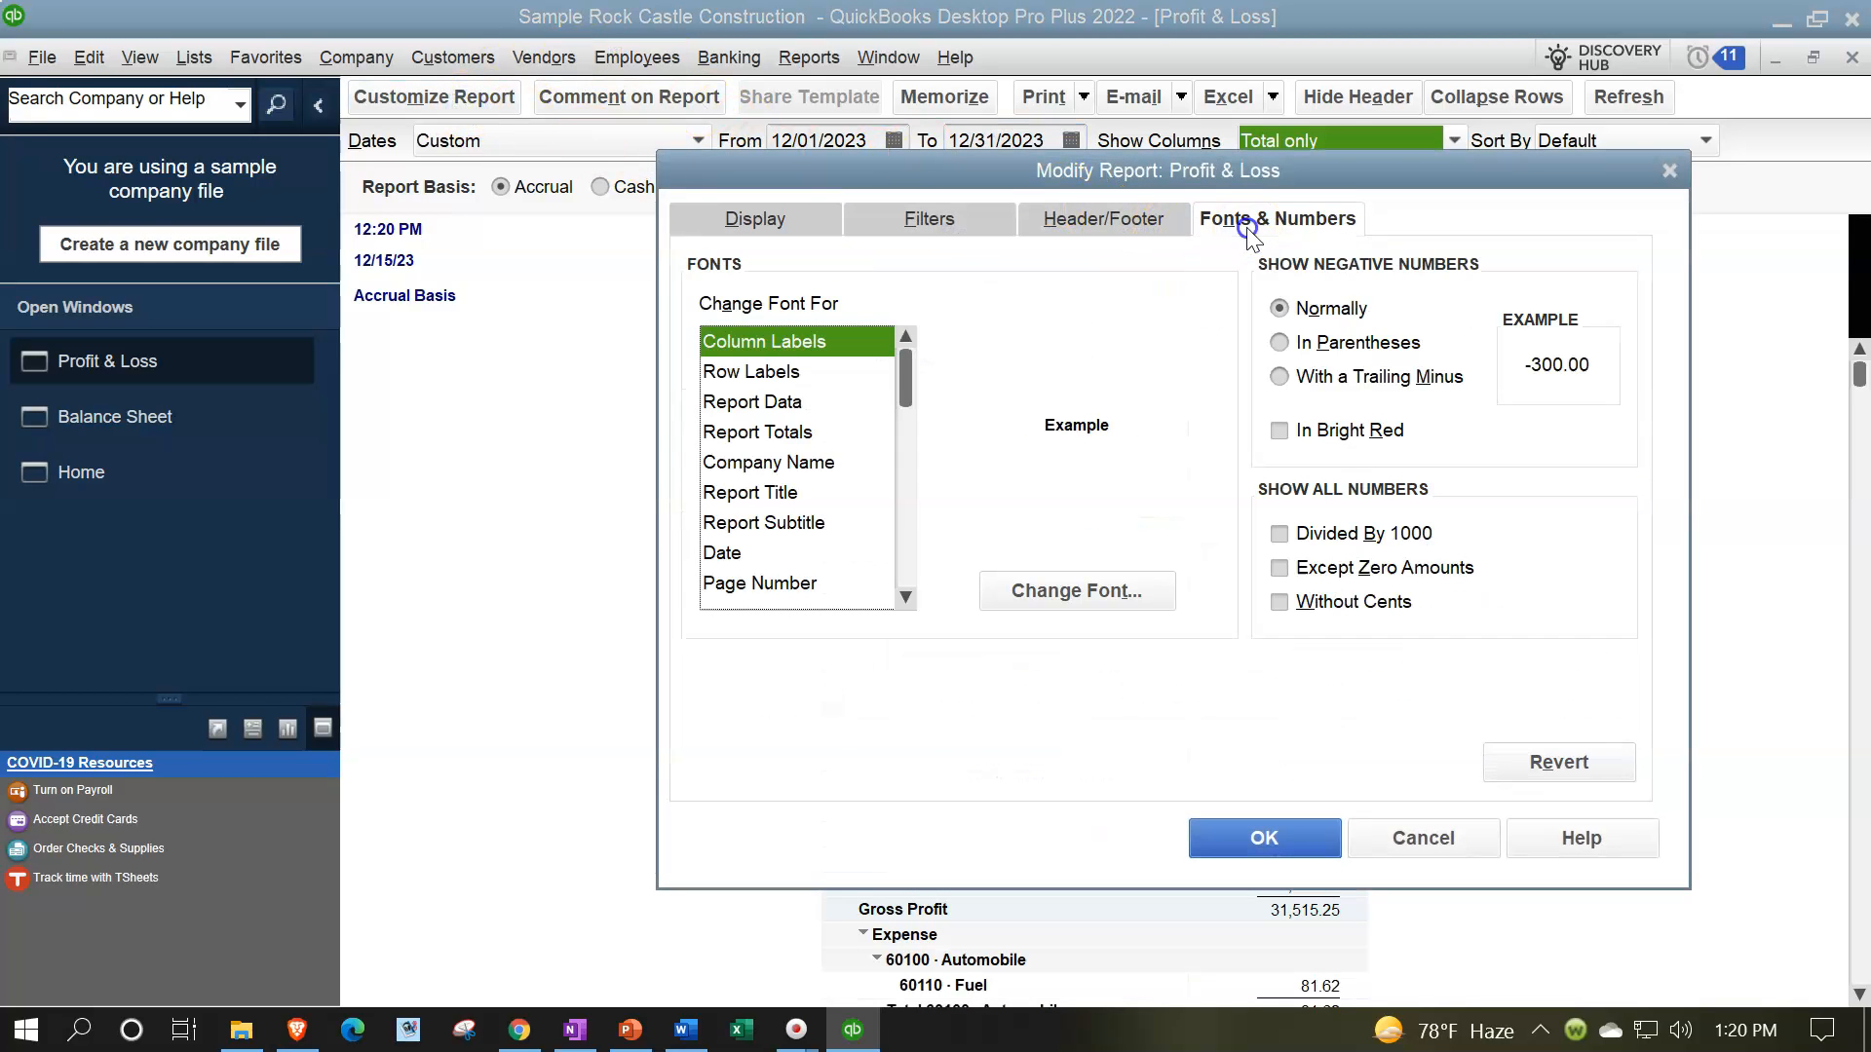
left_click(1131, 590)
left_click(1140, 510)
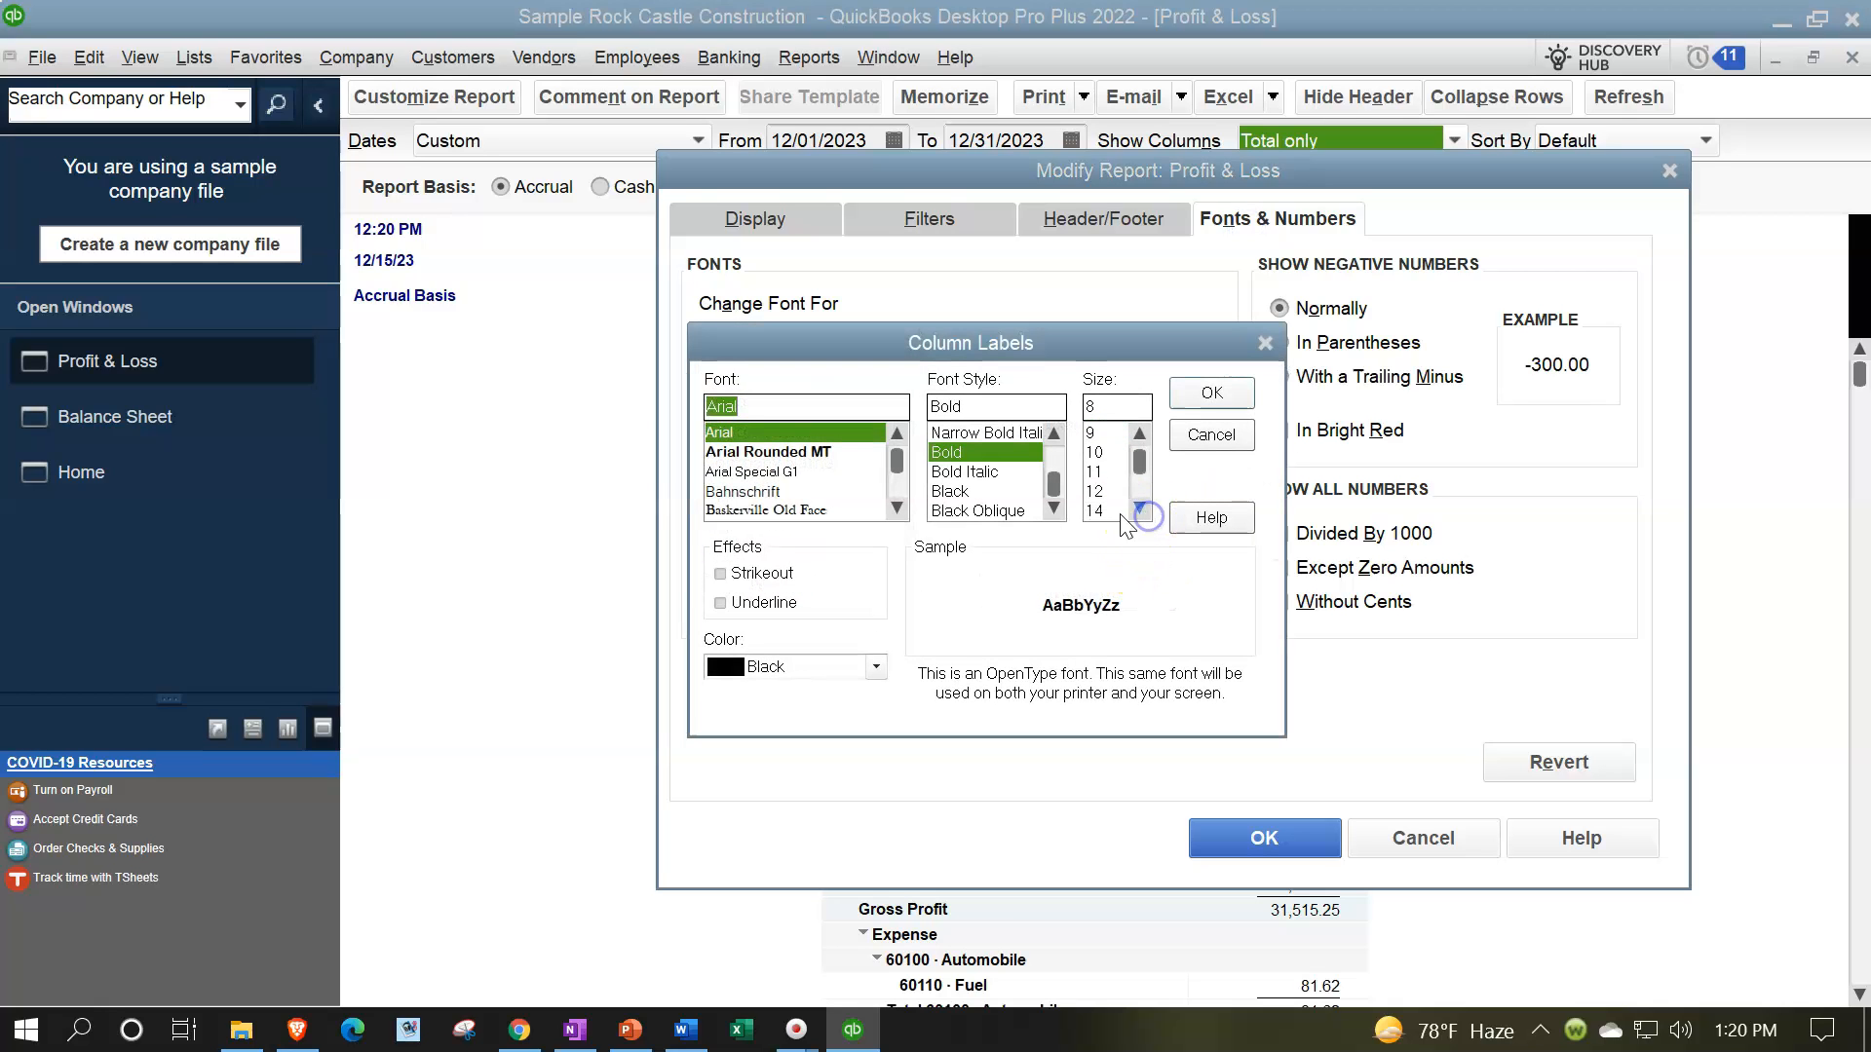
left_click(1099, 510)
left_click(1211, 392)
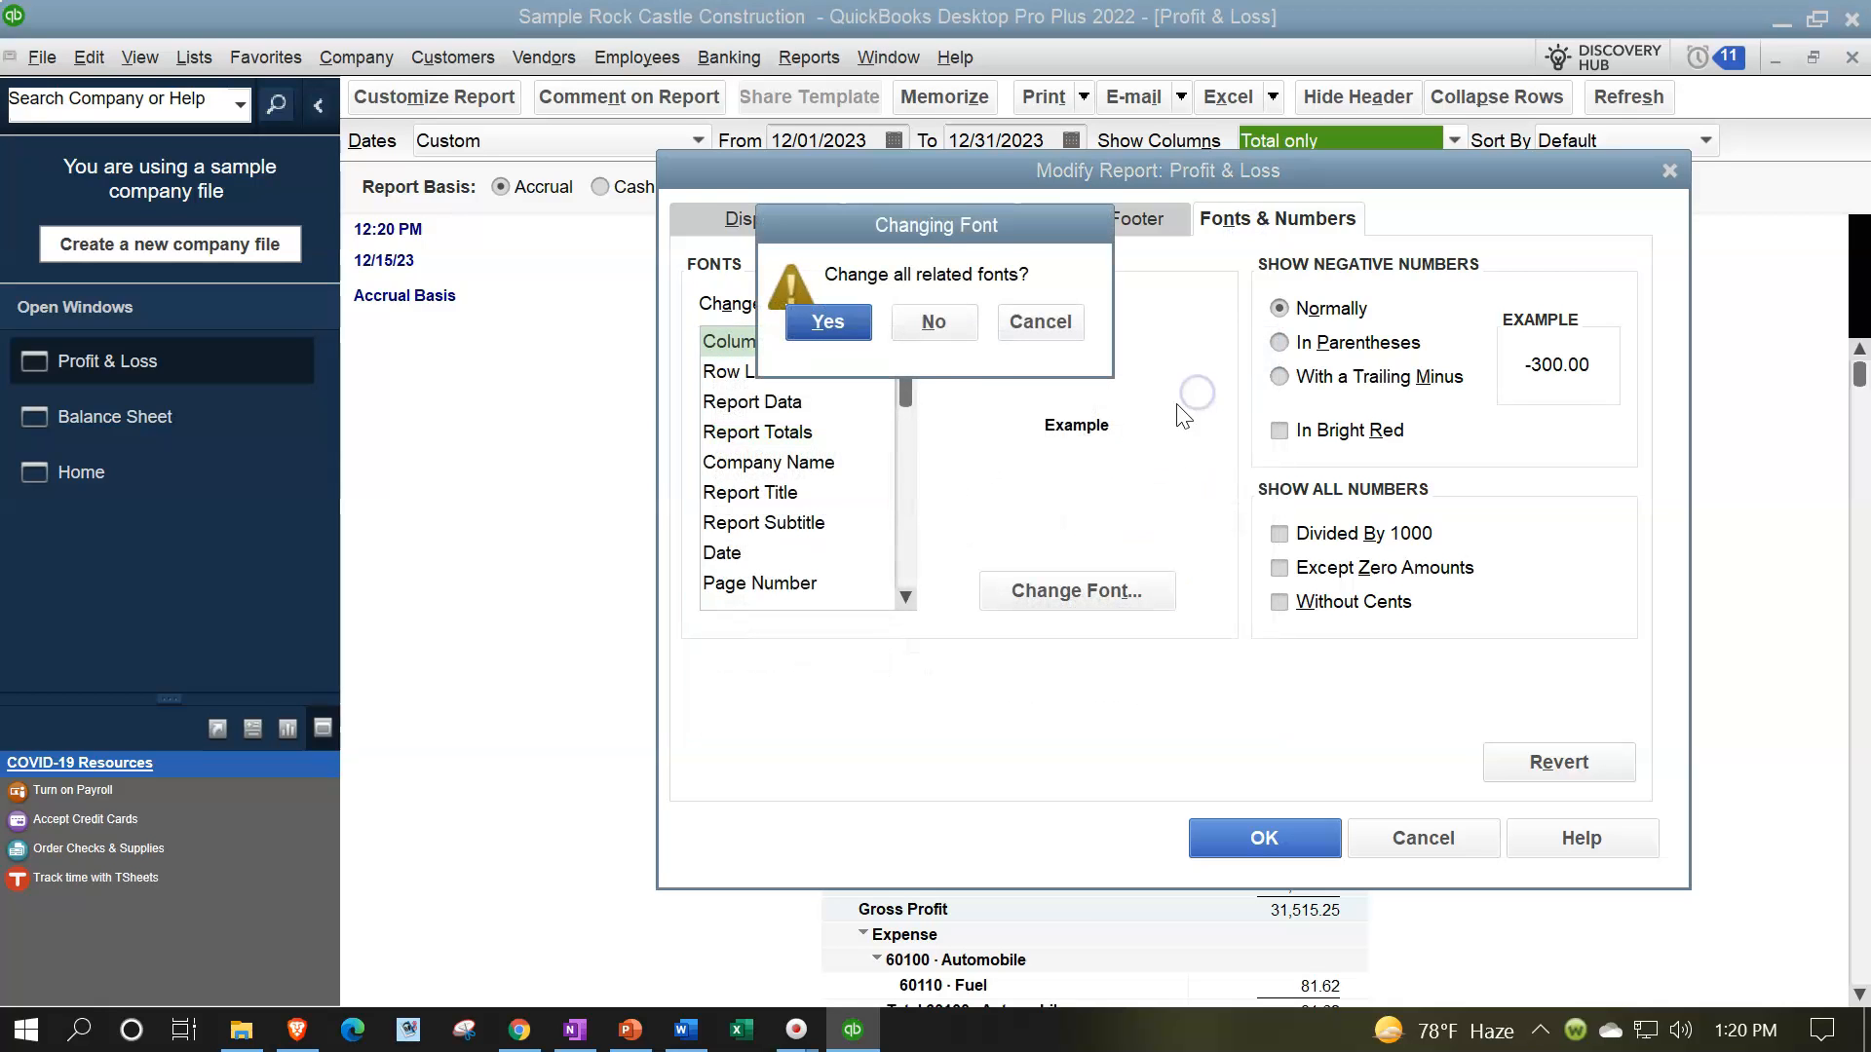
left_click(840, 323)
left_click(1221, 840)
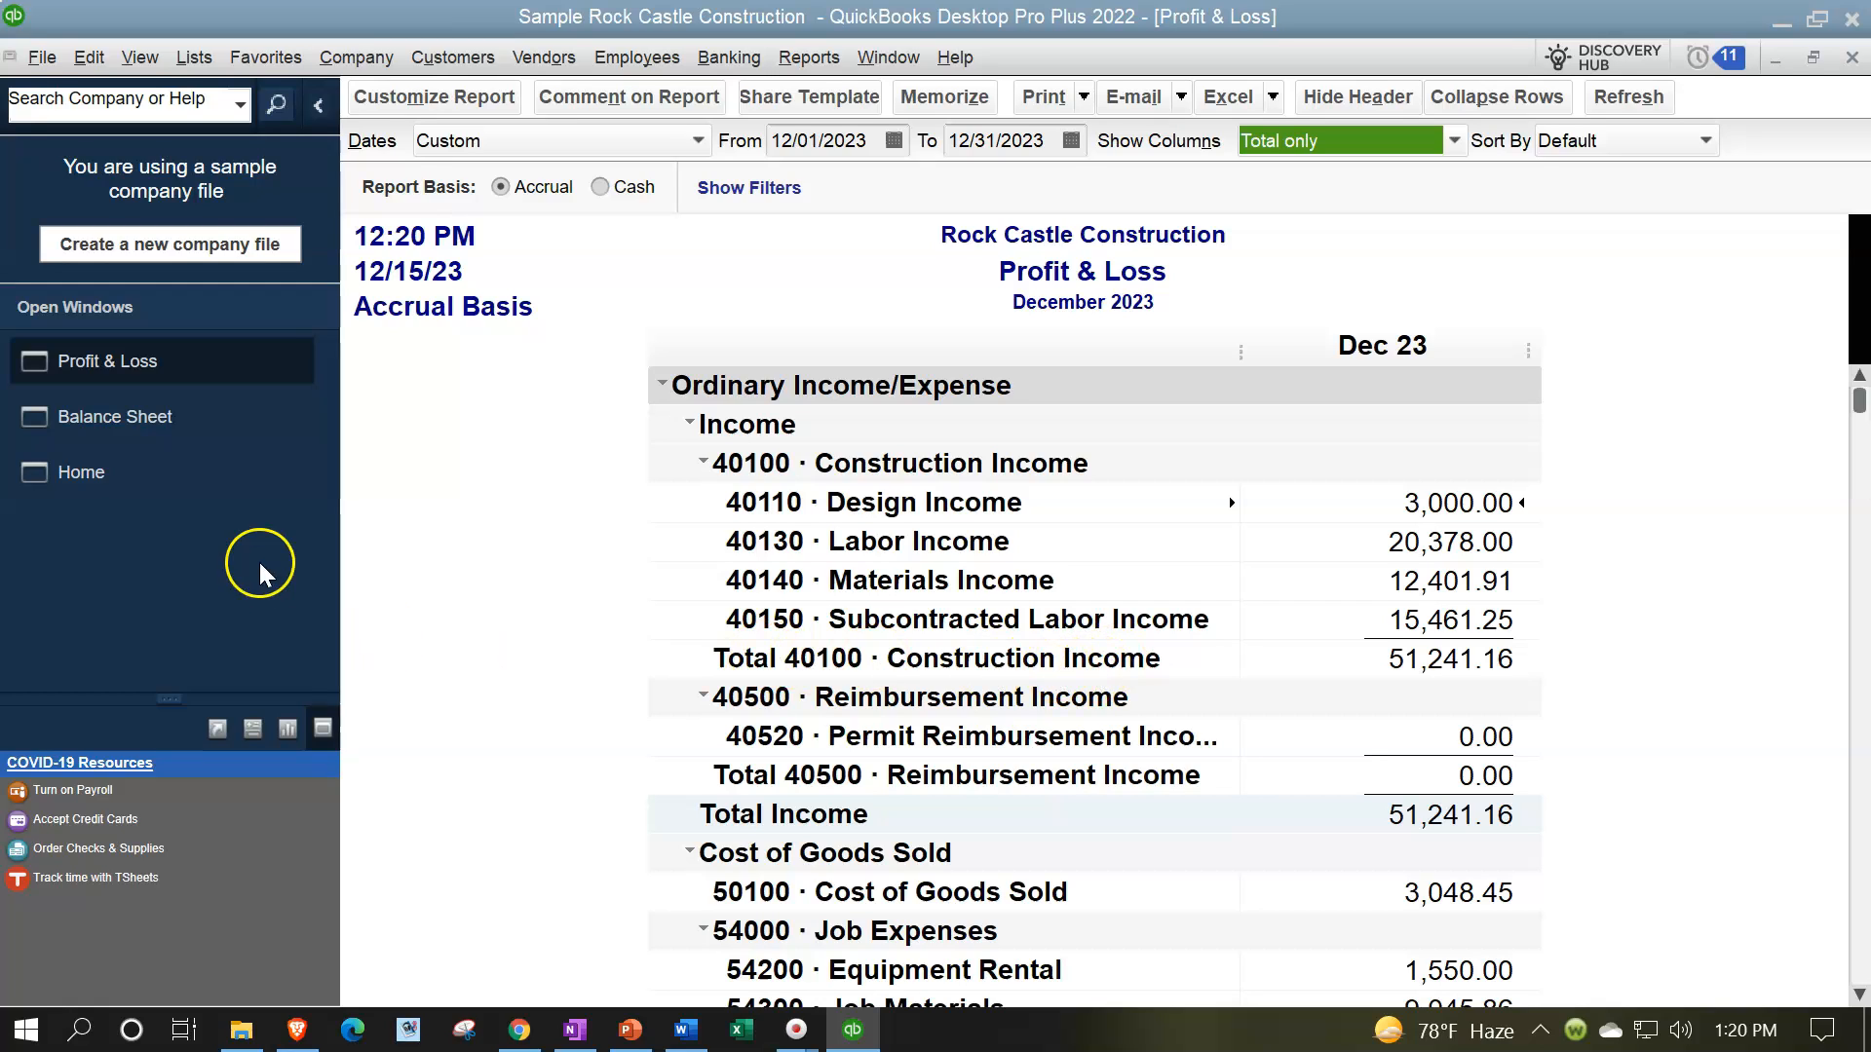
Switch back to the Balance Sheet and examine the Accounts Receivable line
left_click(170, 435)
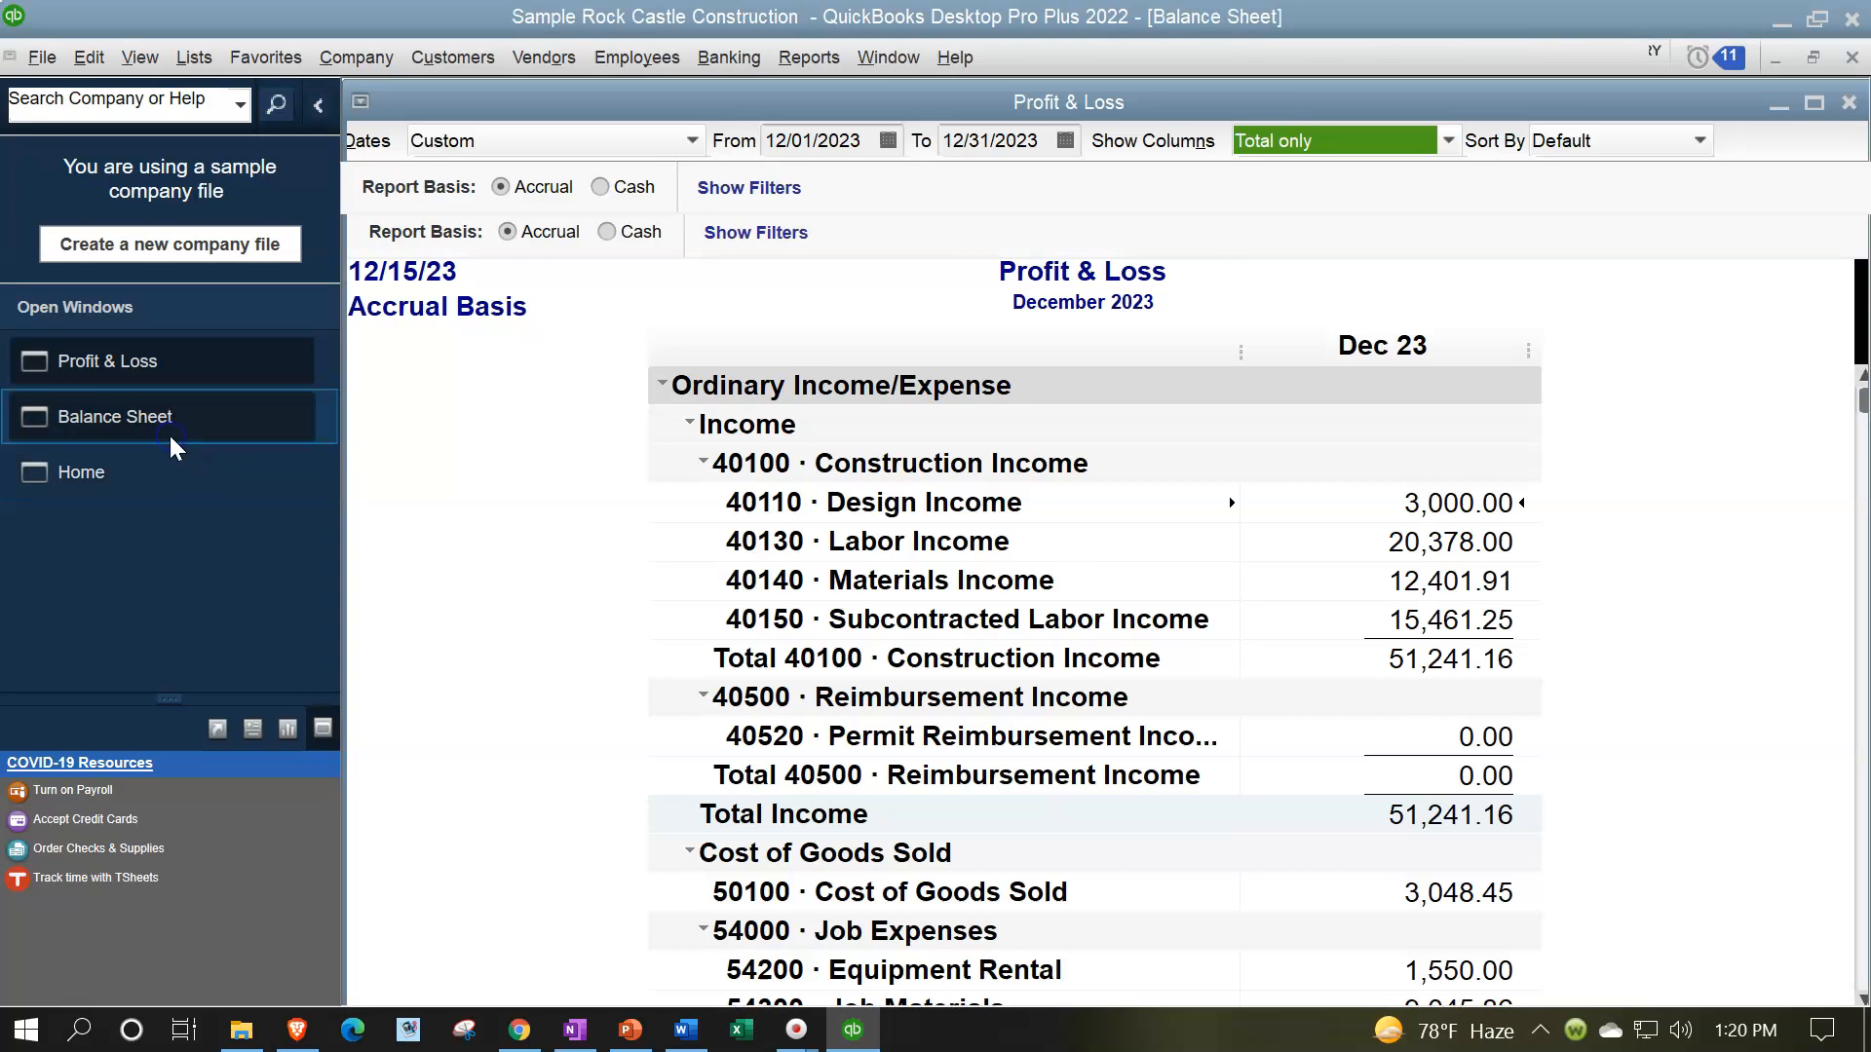
scroll(1328, 626, "down", 2)
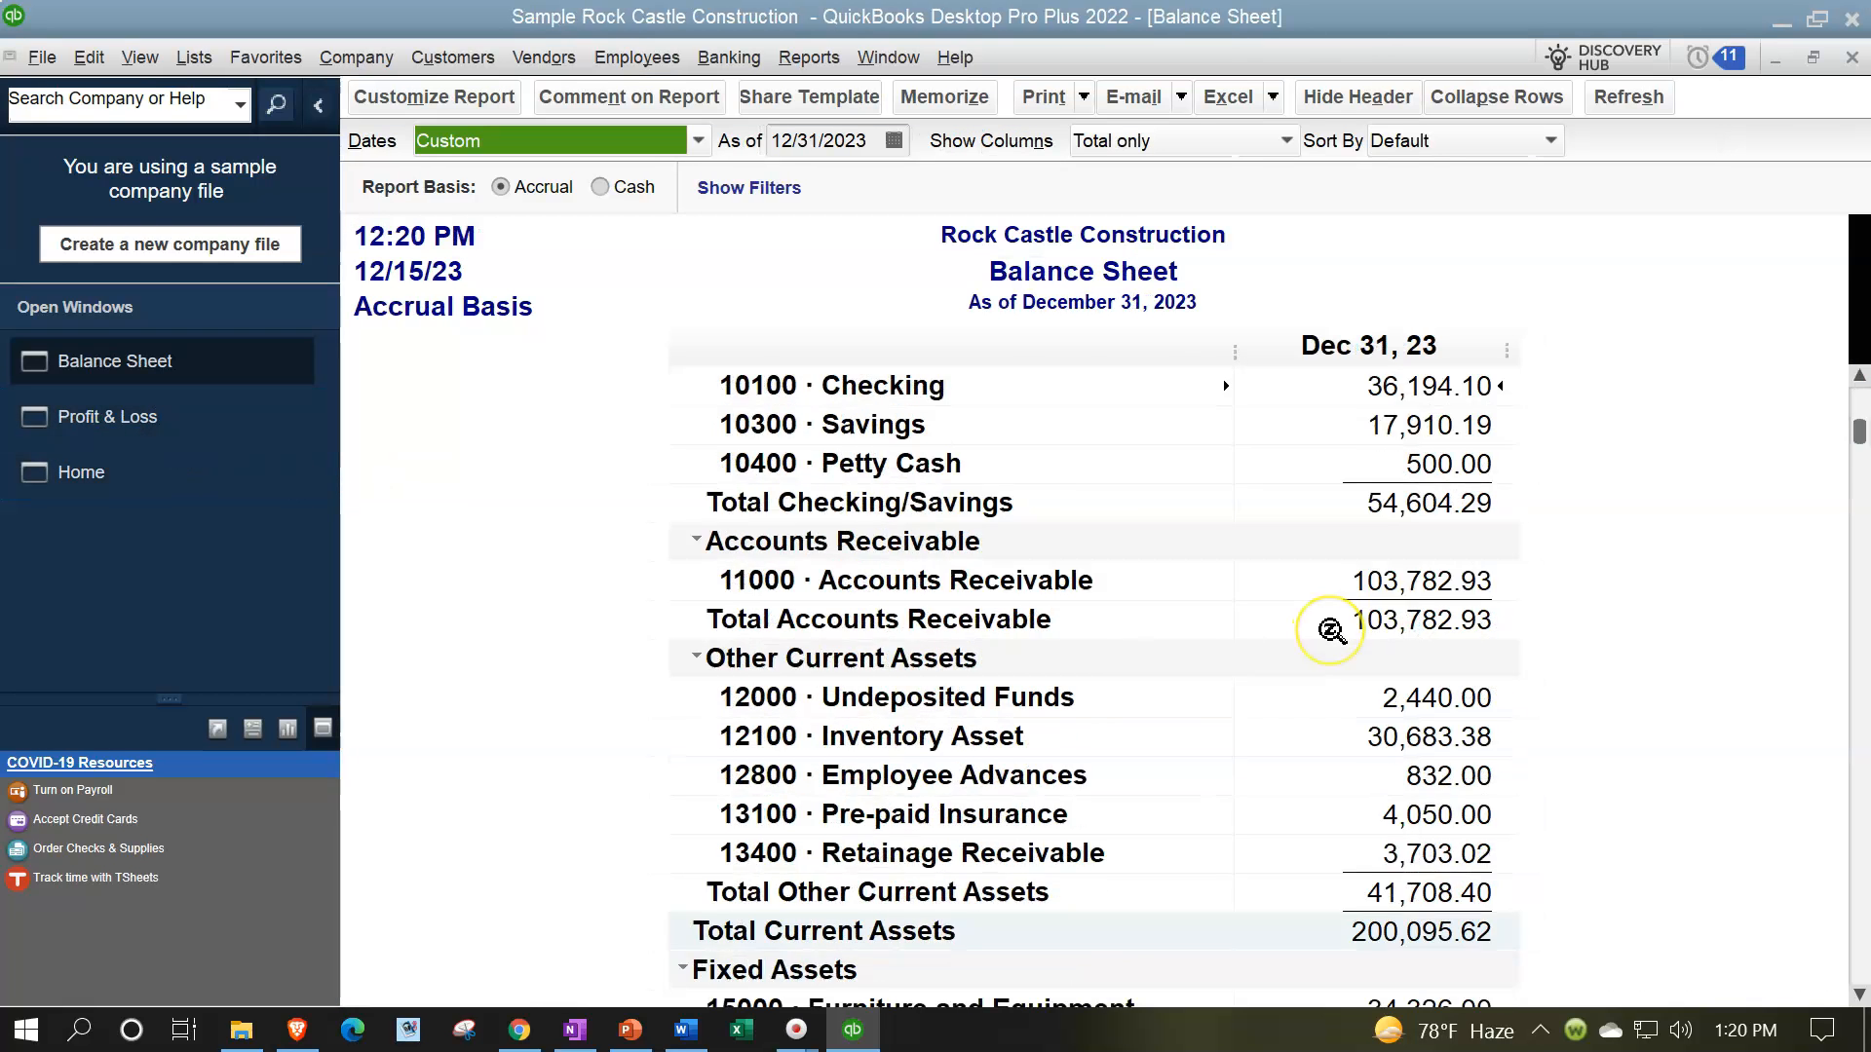
left_click(1394, 470)
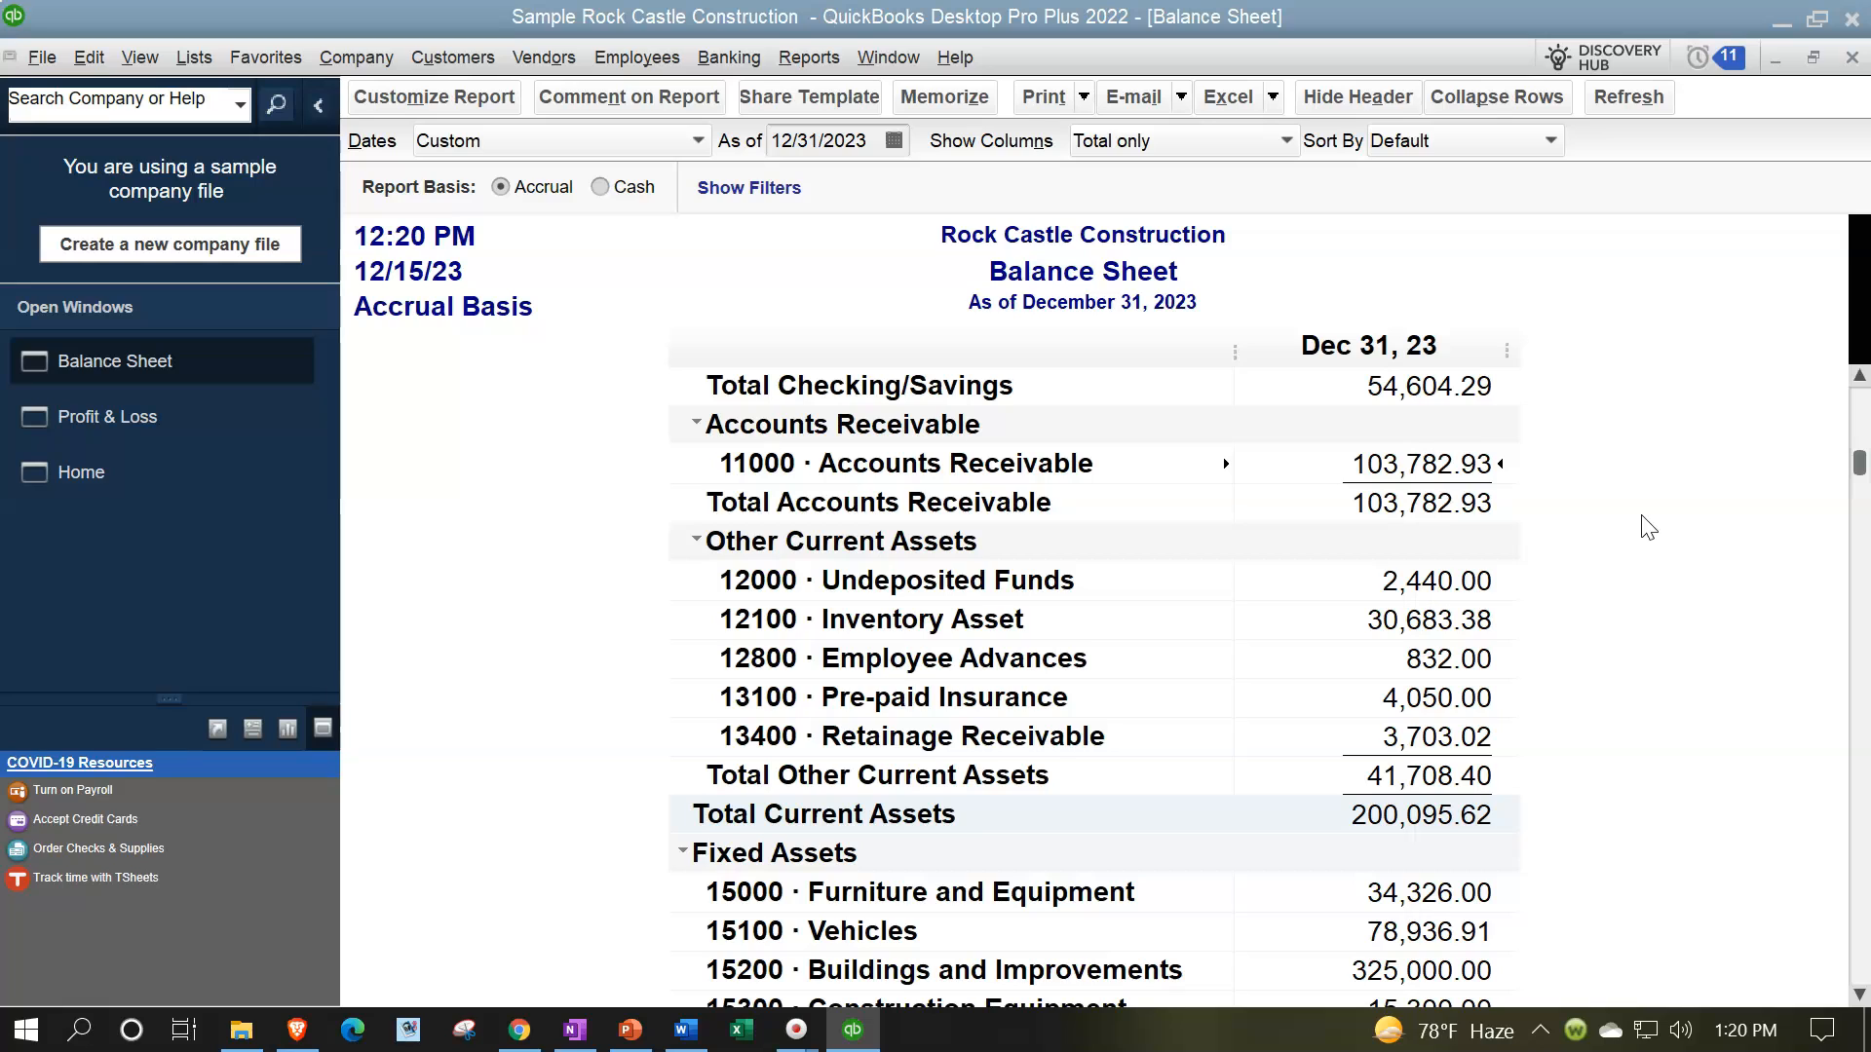
Open the Report Center, show the Customers & Receivables reports, and maximize the window
left_click(809, 59)
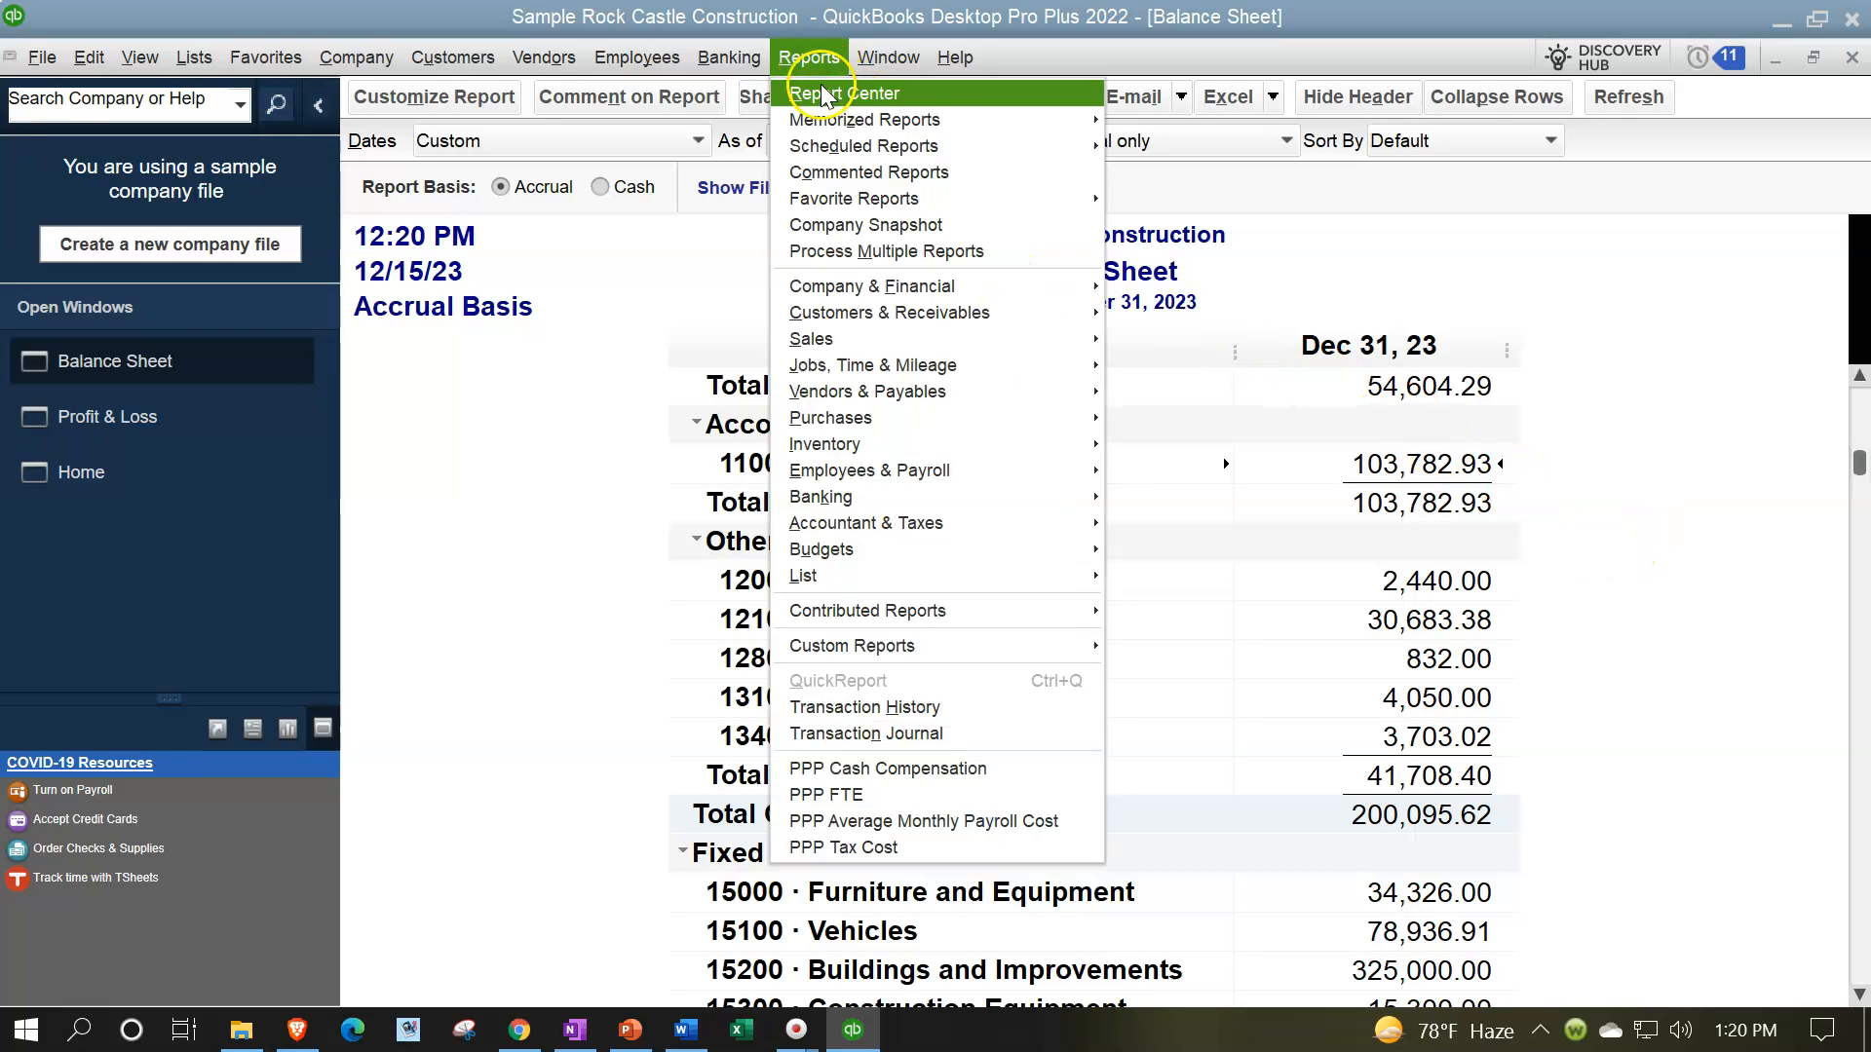
left_click(823, 94)
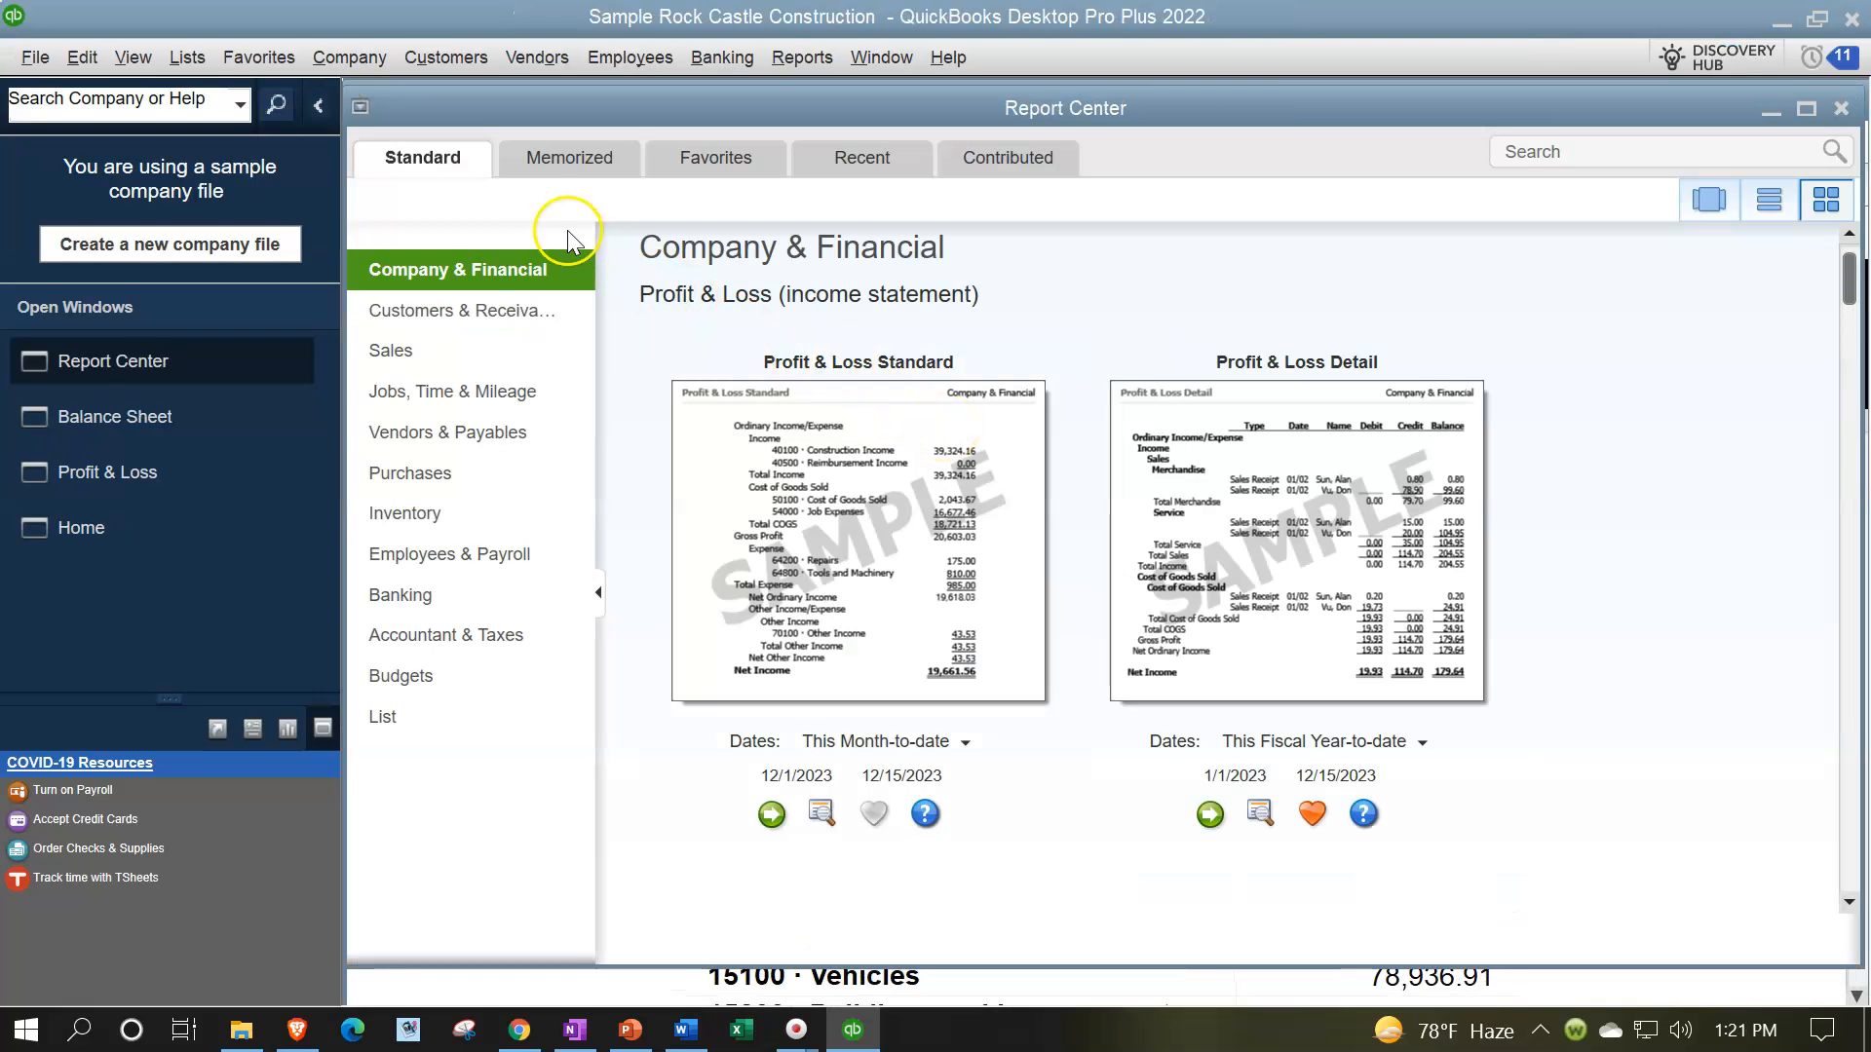
left_click(514, 322)
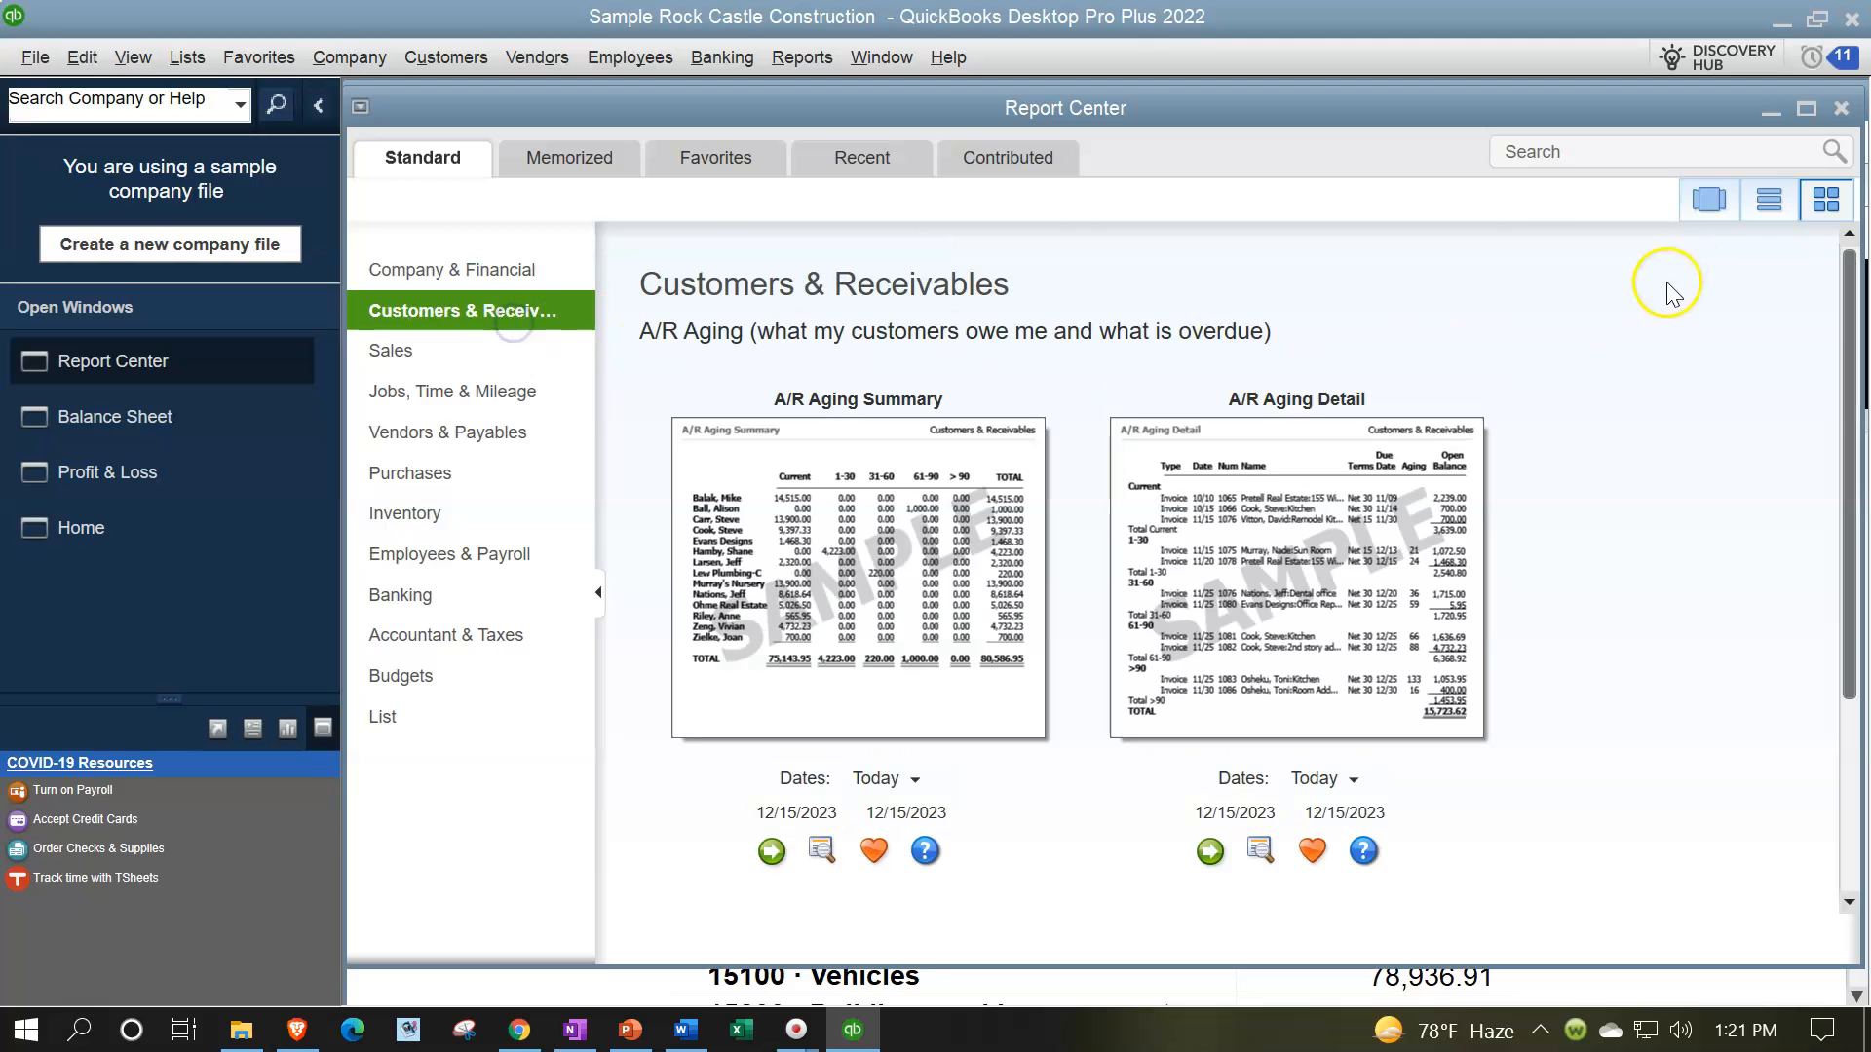
left_click(1806, 109)
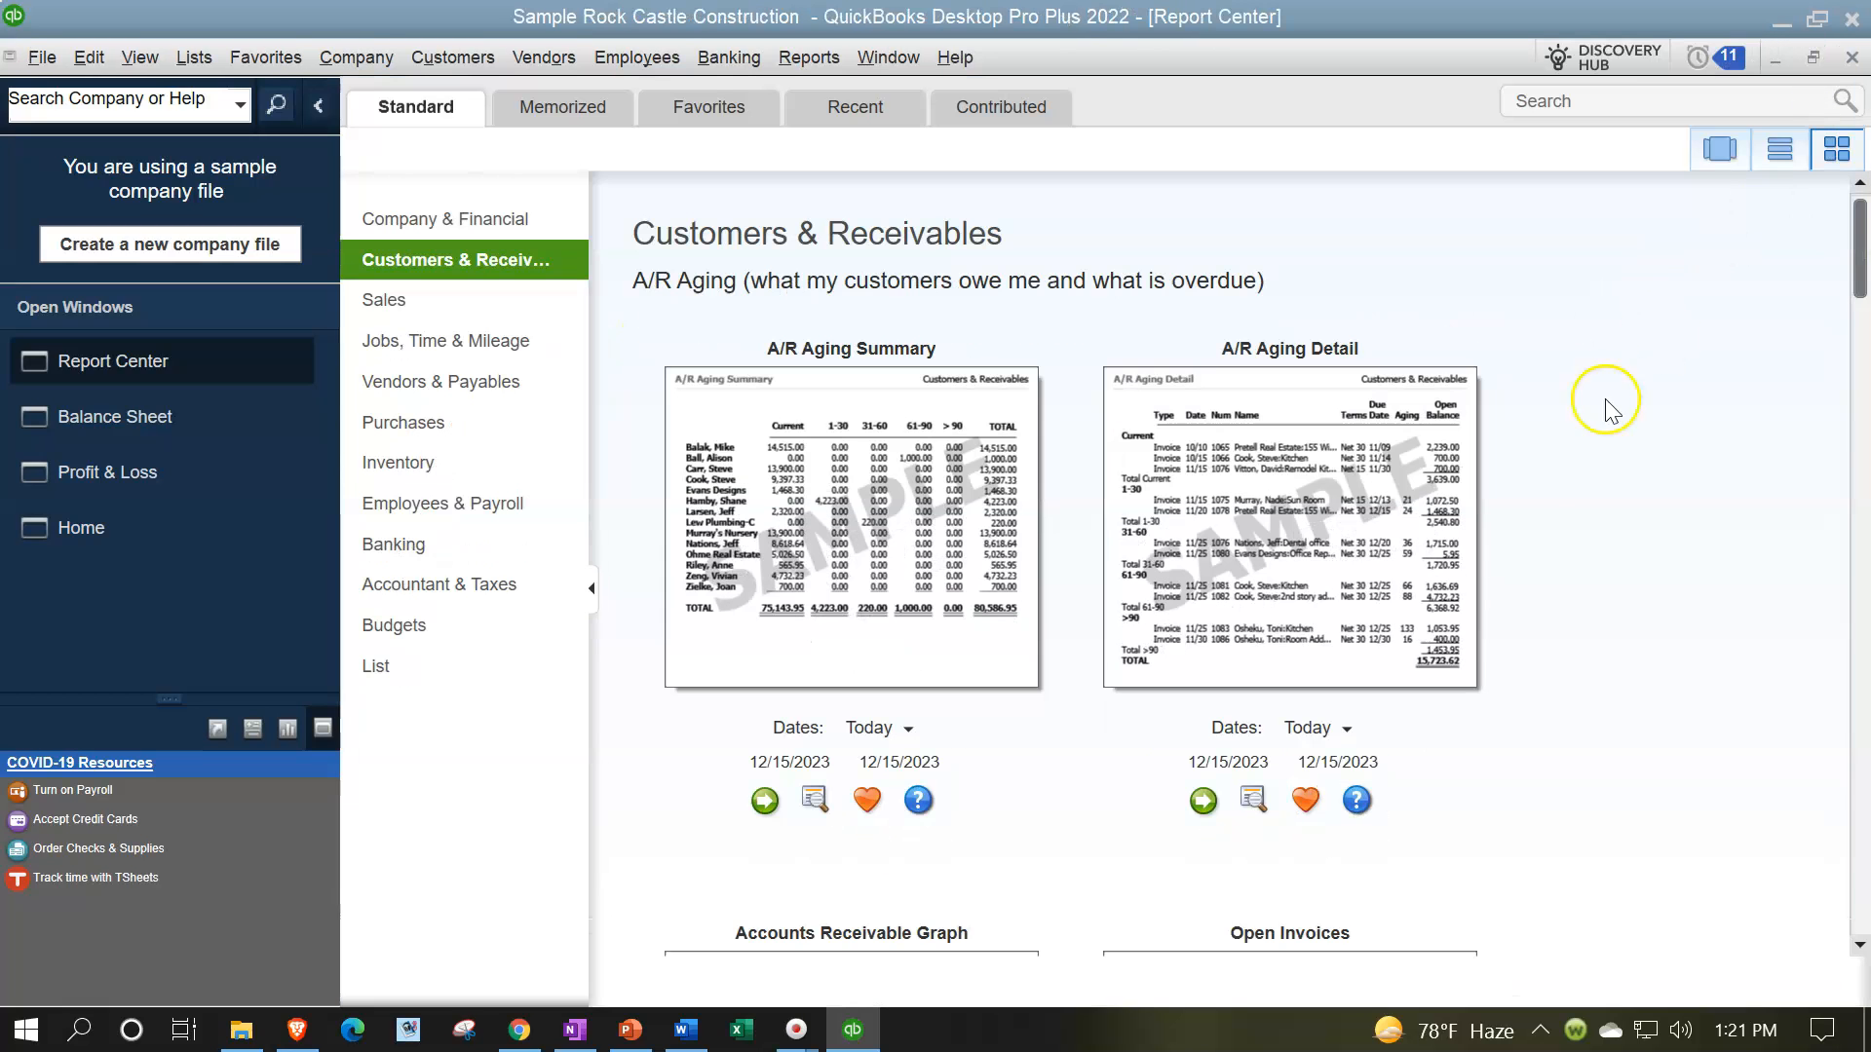
Find and run the Accounts Receivable Graph among the Customers & Receivables reports
scroll(1464, 563, "down", 3)
scroll(1464, 563, "down", 5)
left_click(1196, 633)
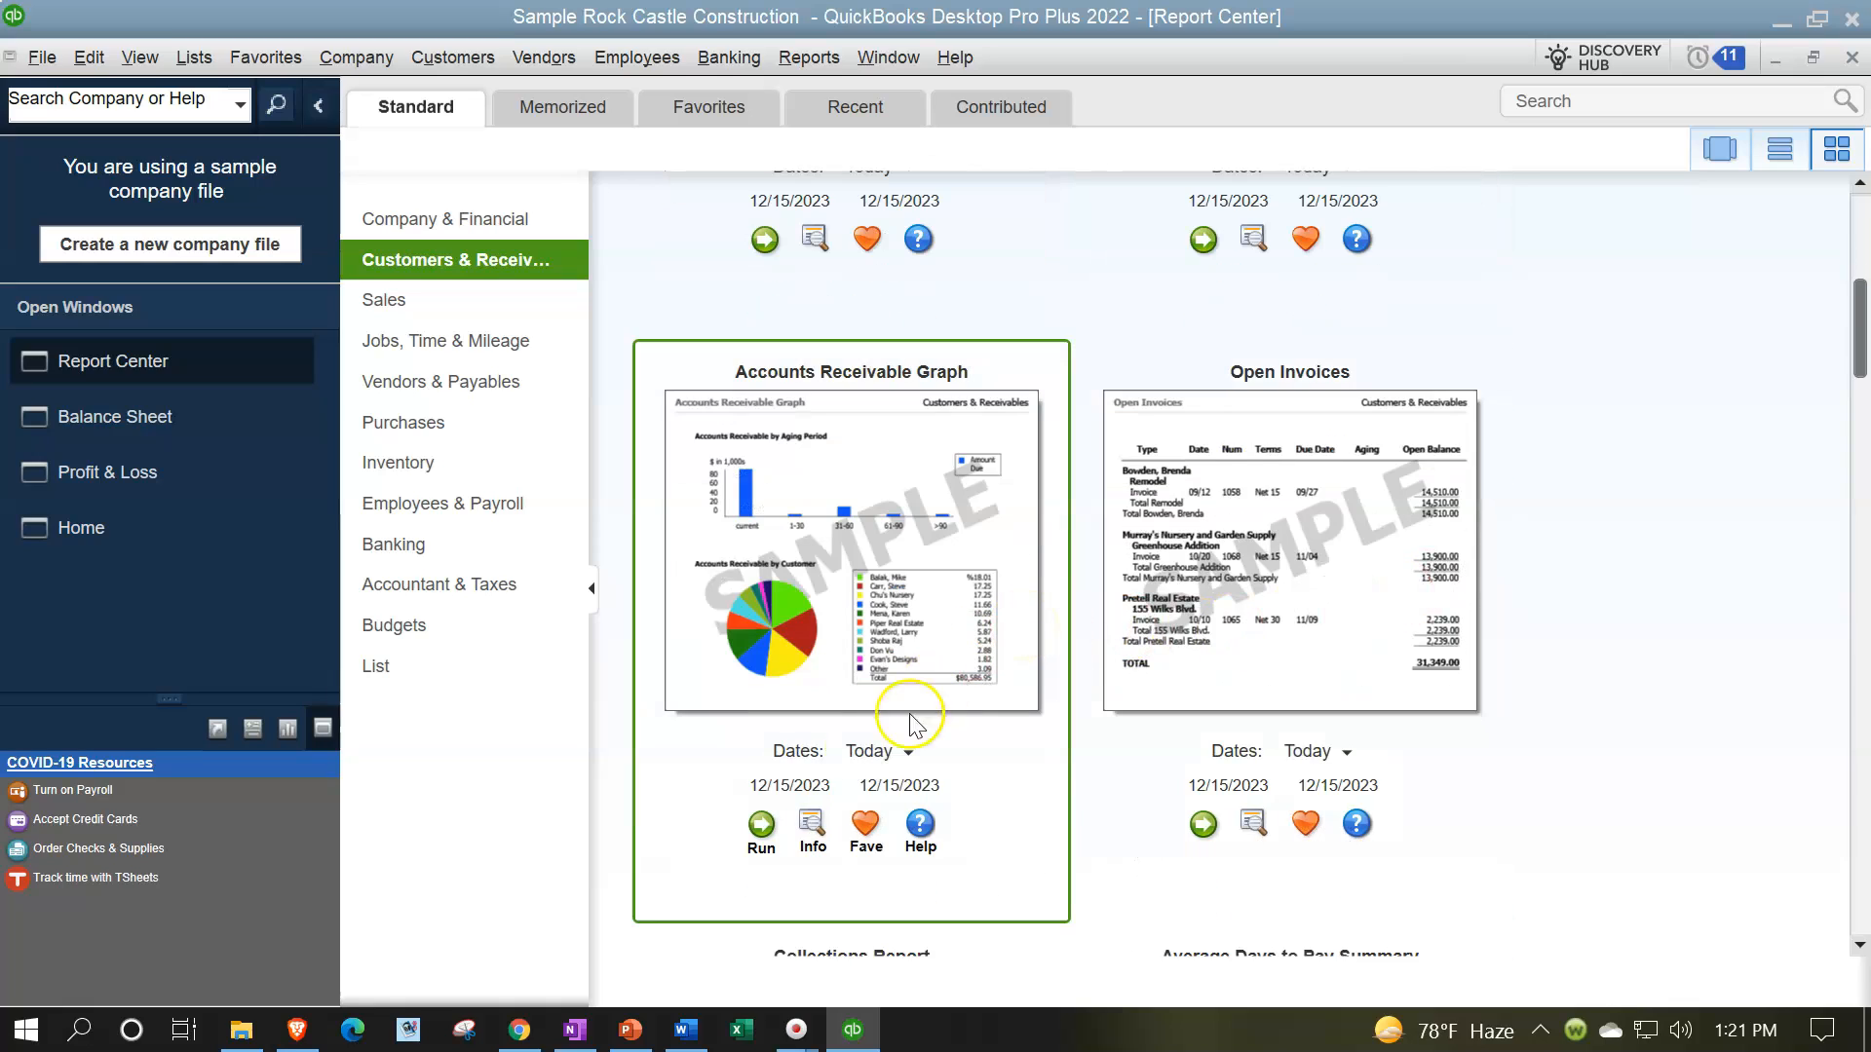
left_click(764, 844)
left_click(764, 846)
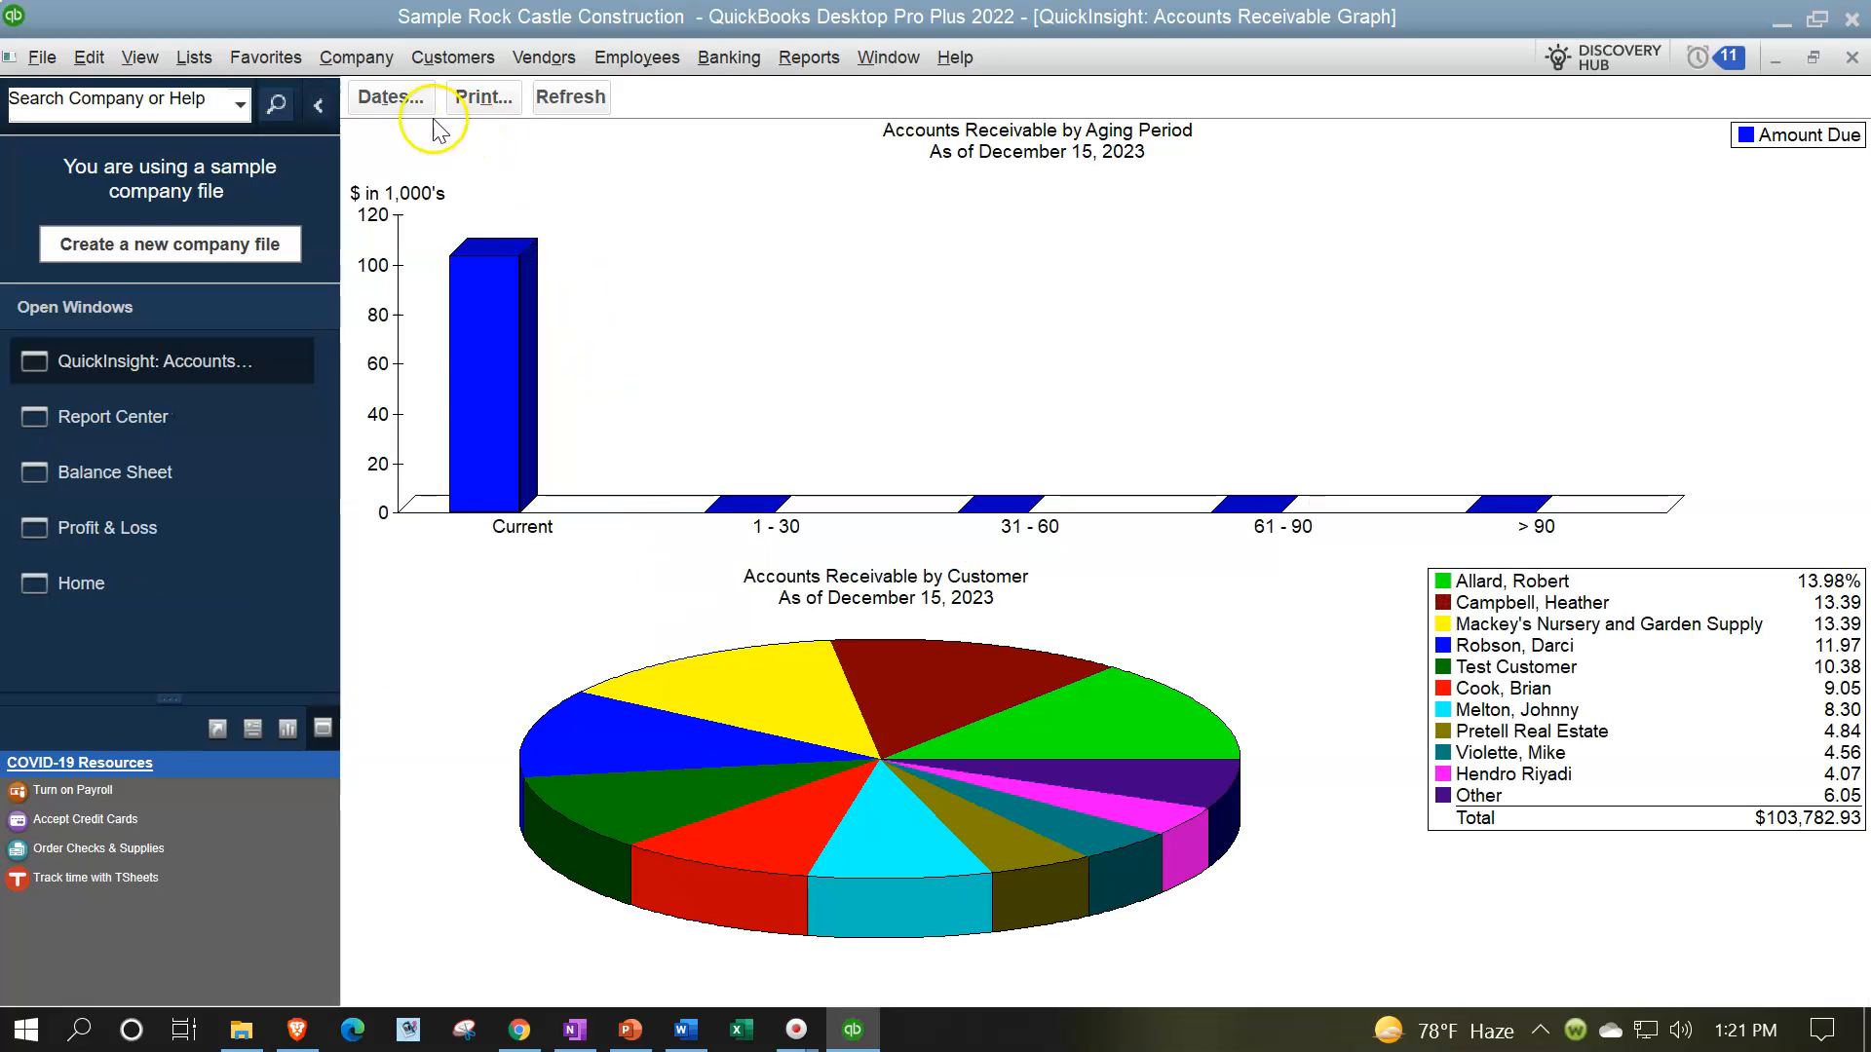
Set the Accounts Receivable Graph to show aging as of 12/31/2023
left_click(411, 102)
type("12/31/2023")
key("Tab")
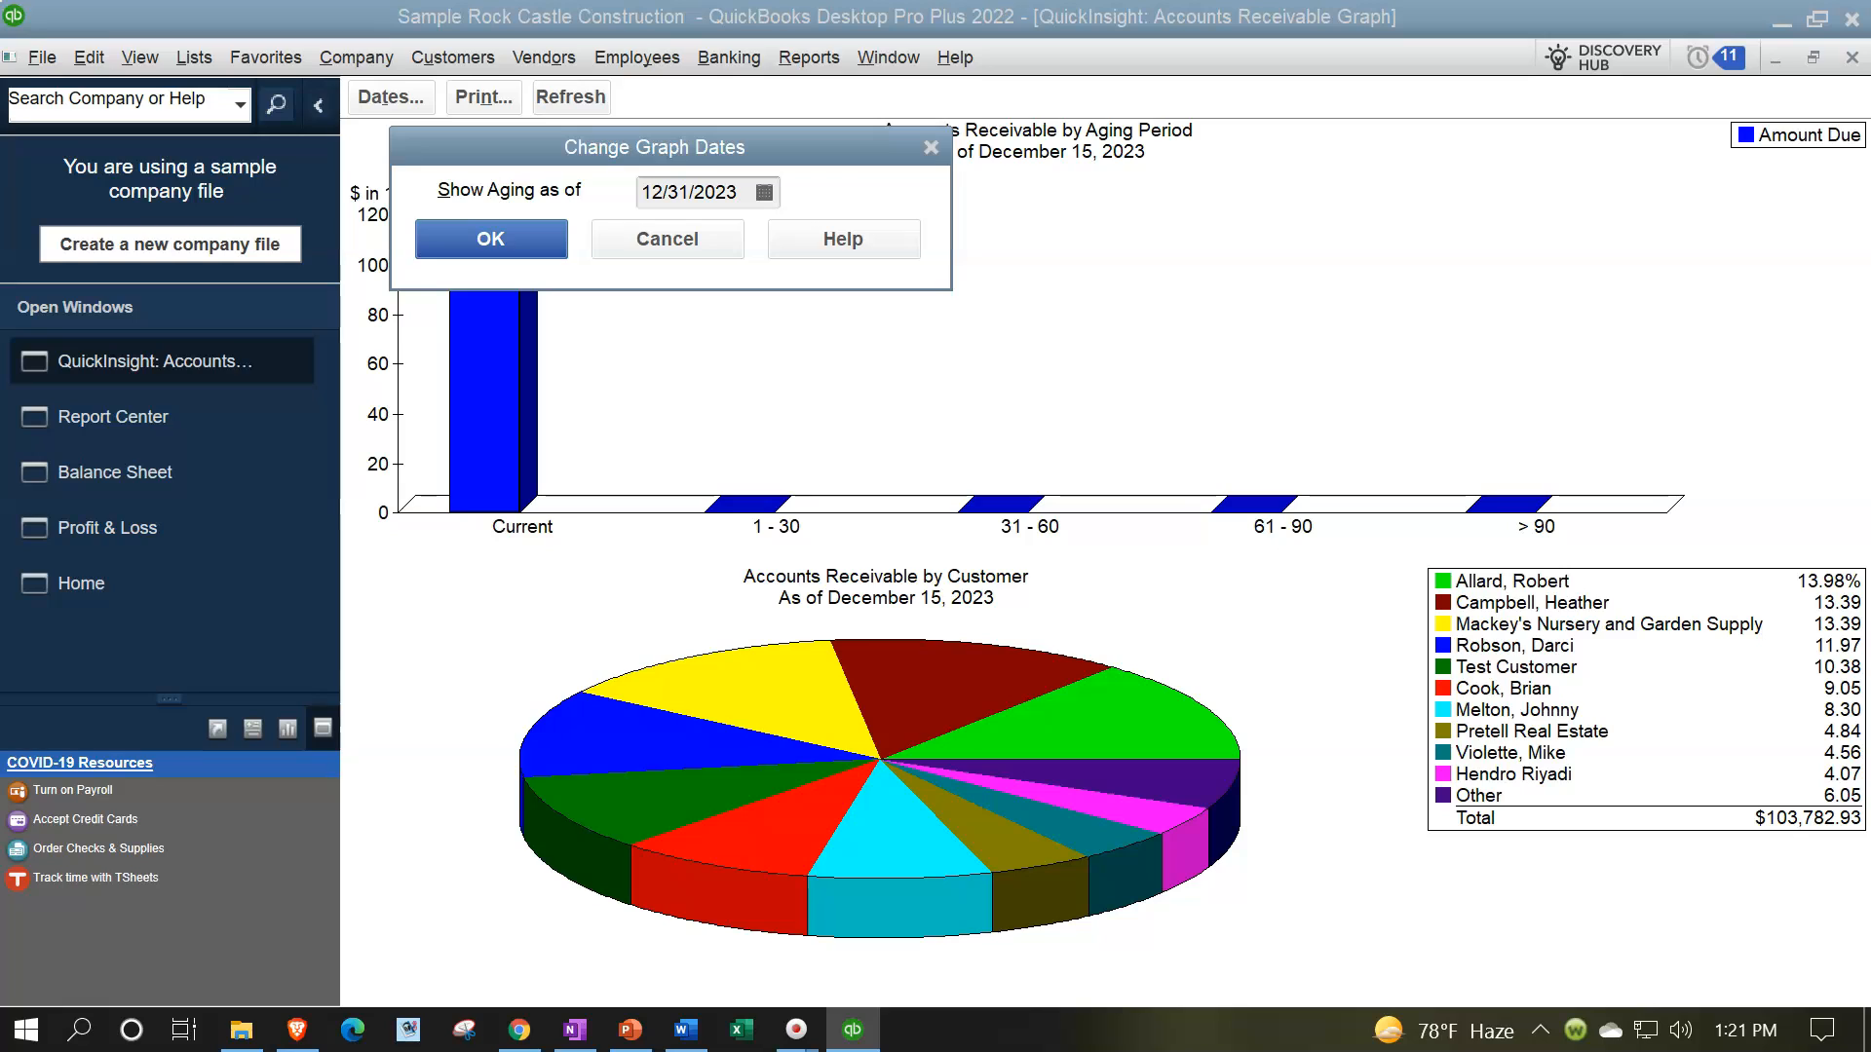
left_click(527, 234)
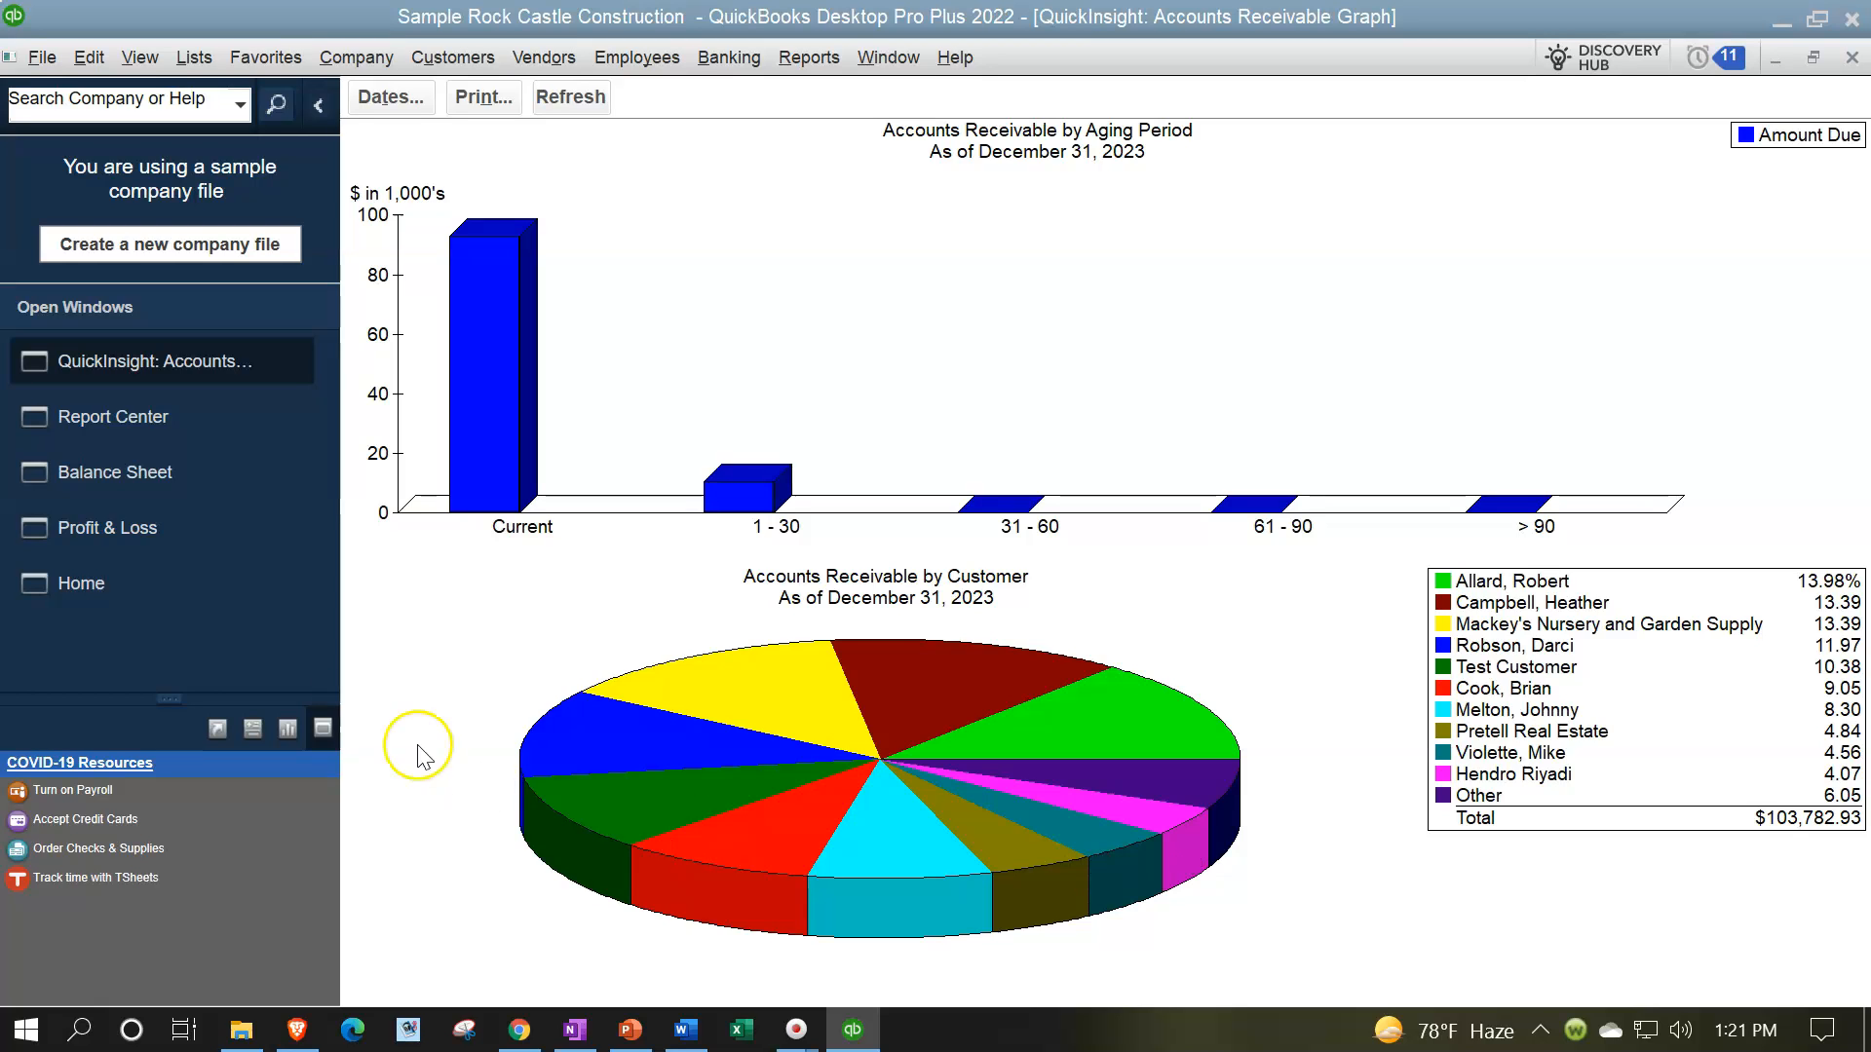
Return to the Report Center and run the Customer Balance Summary report
left_click(144, 421)
scroll(1236, 616, "down", 5)
scroll(1235, 616, "down", 6)
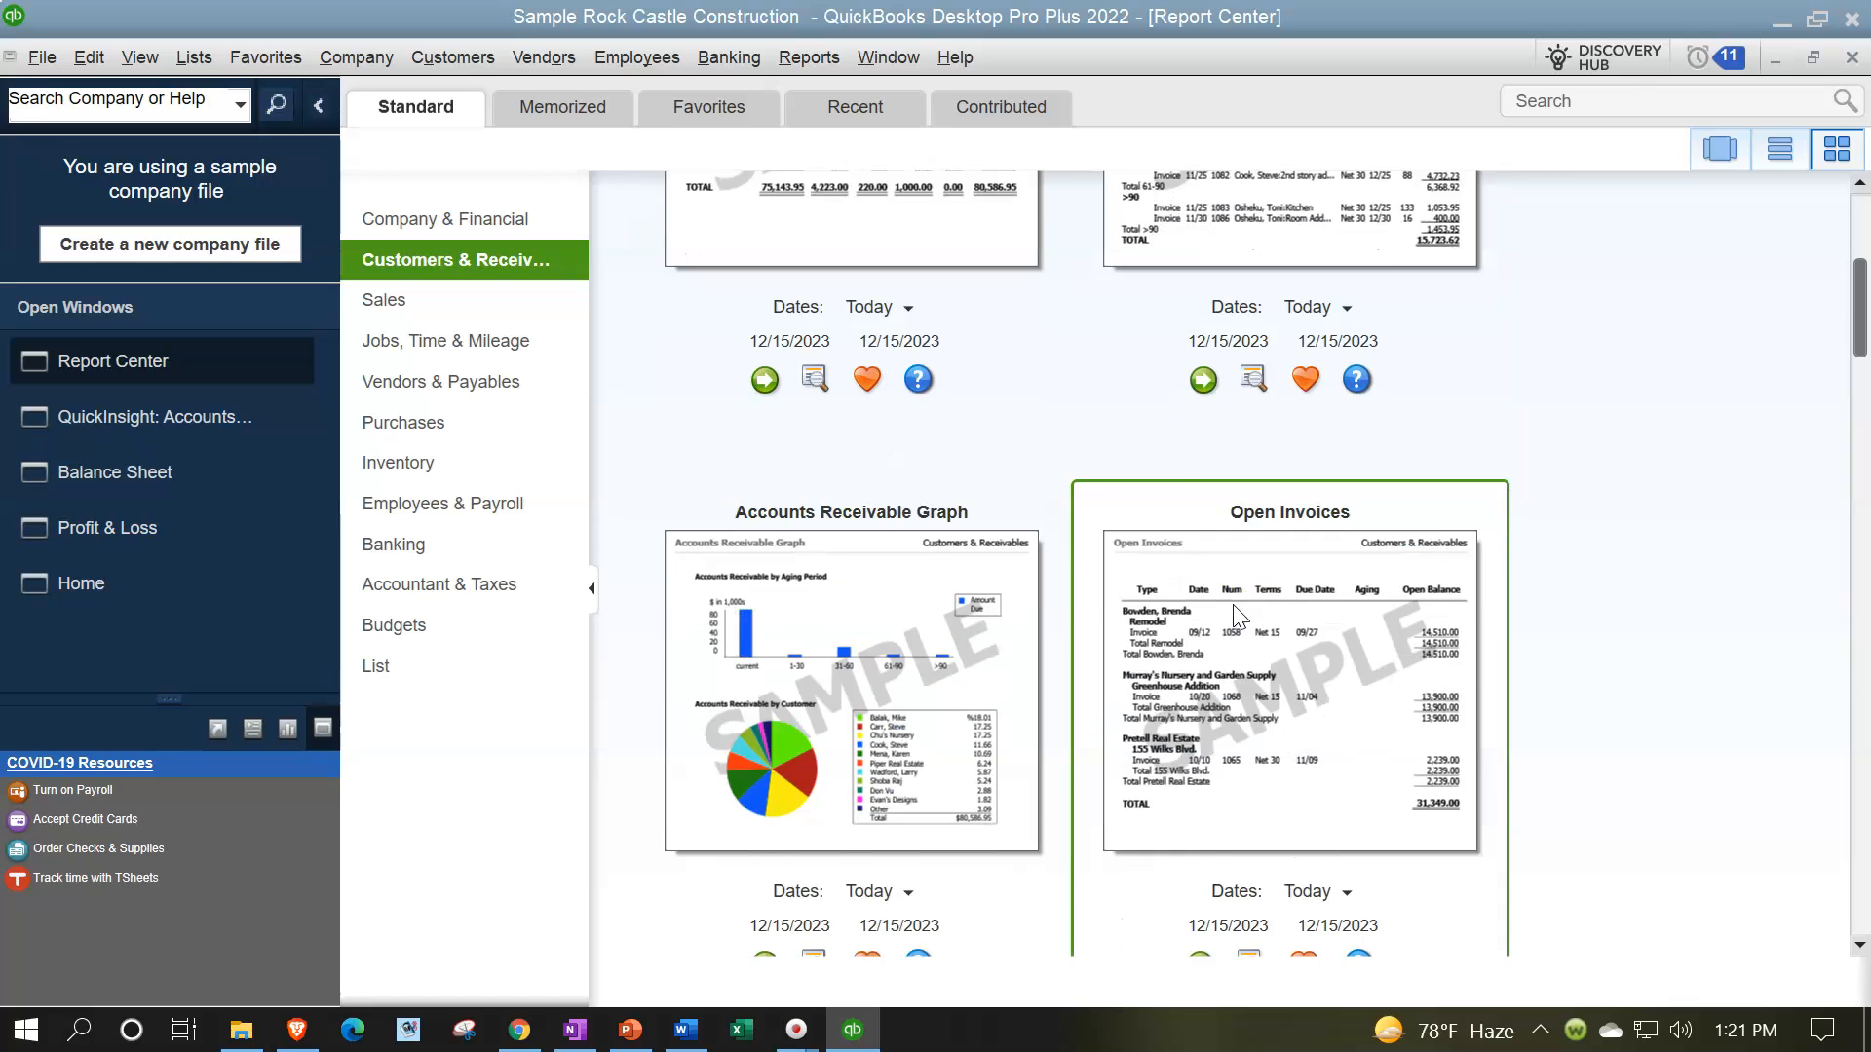
scroll(1236, 616, "down", 10)
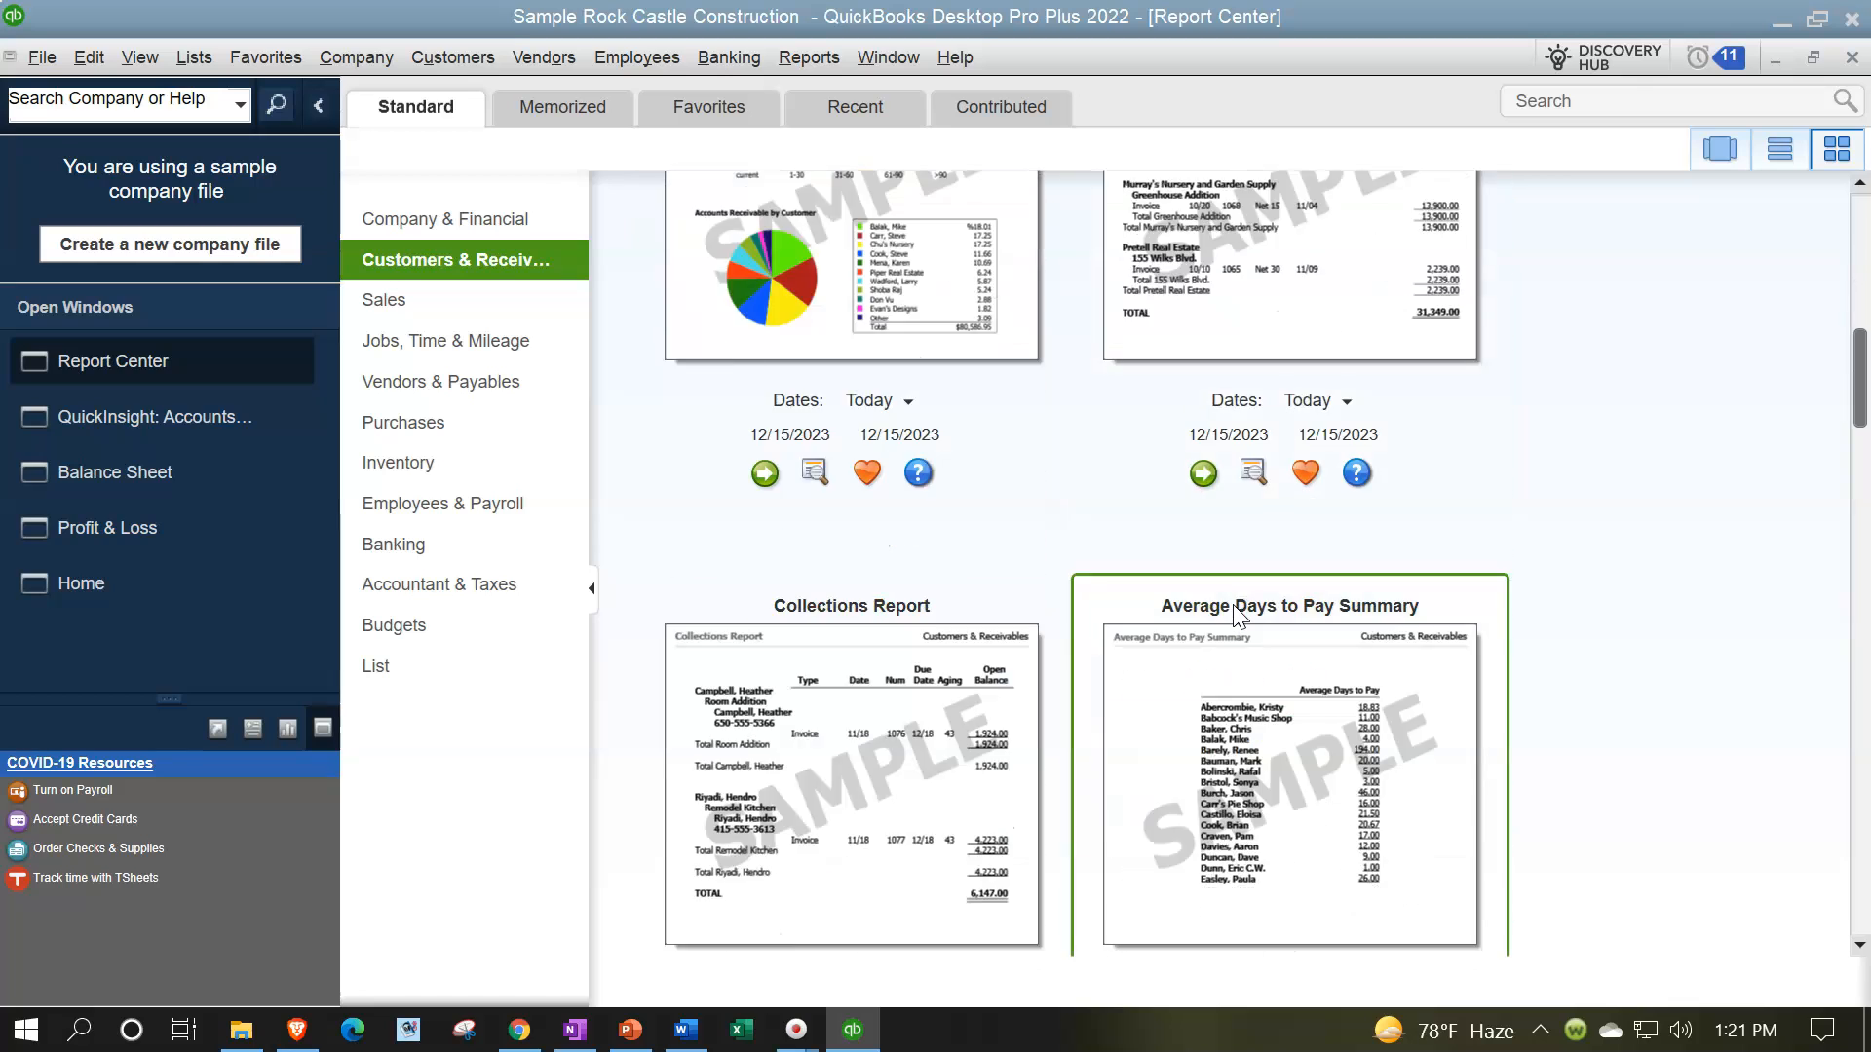
scroll(1236, 616, "down", 11)
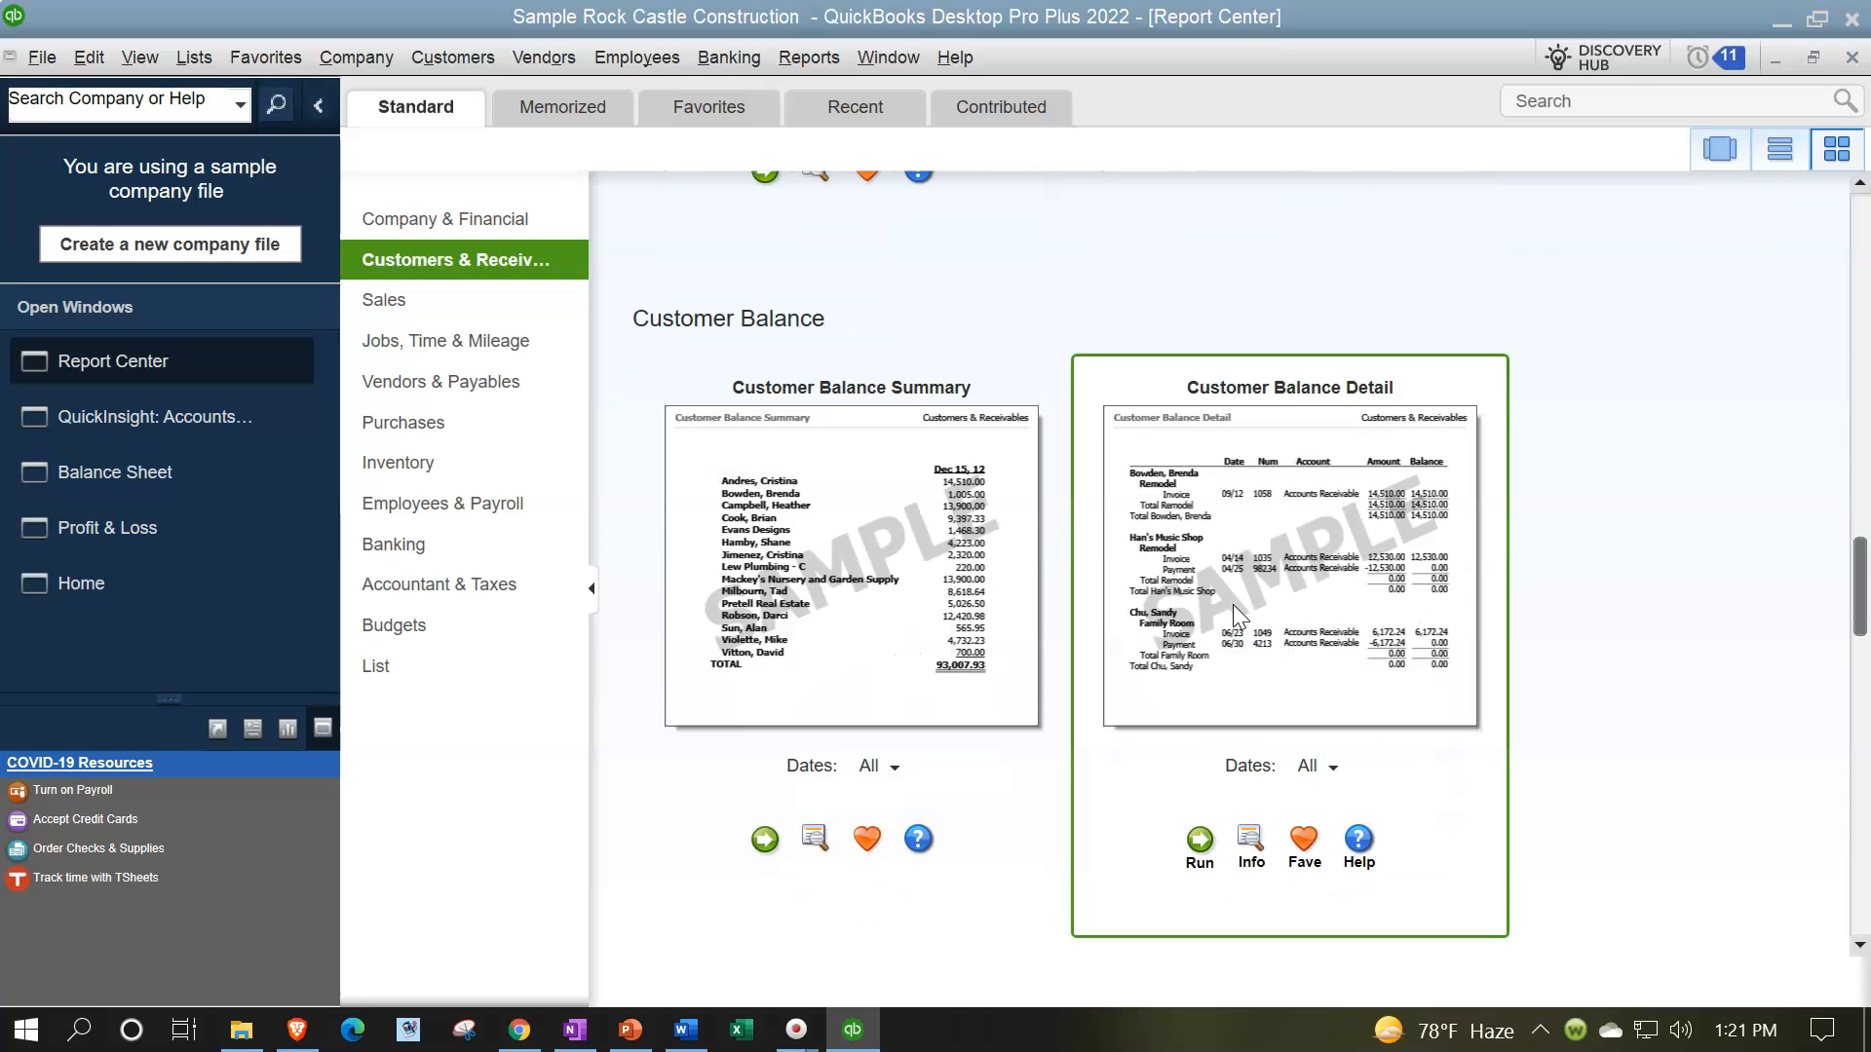
left_click(764, 866)
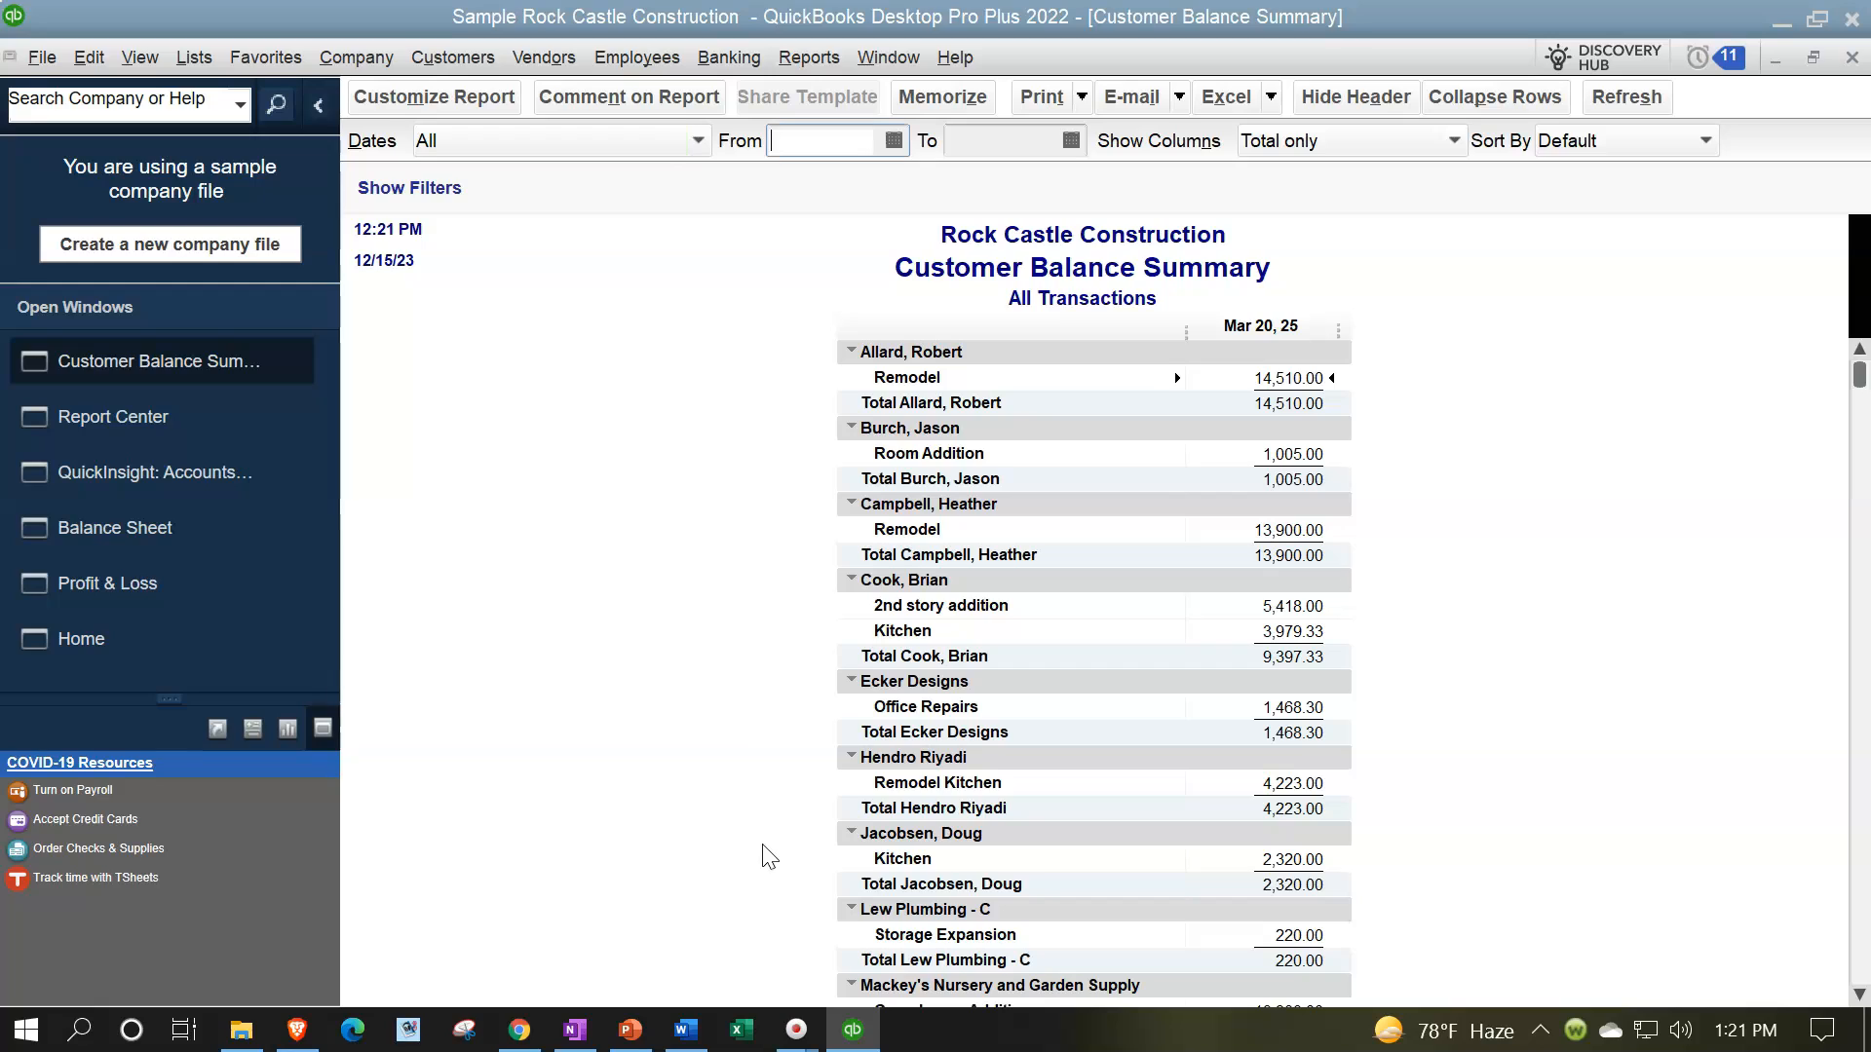
Set the Customer Balance Summary date range from 12/31/2023 to 12/31/2023 and review the balances down to the total
type("12/31/2023")
key("Tab")
type("12/31/2")
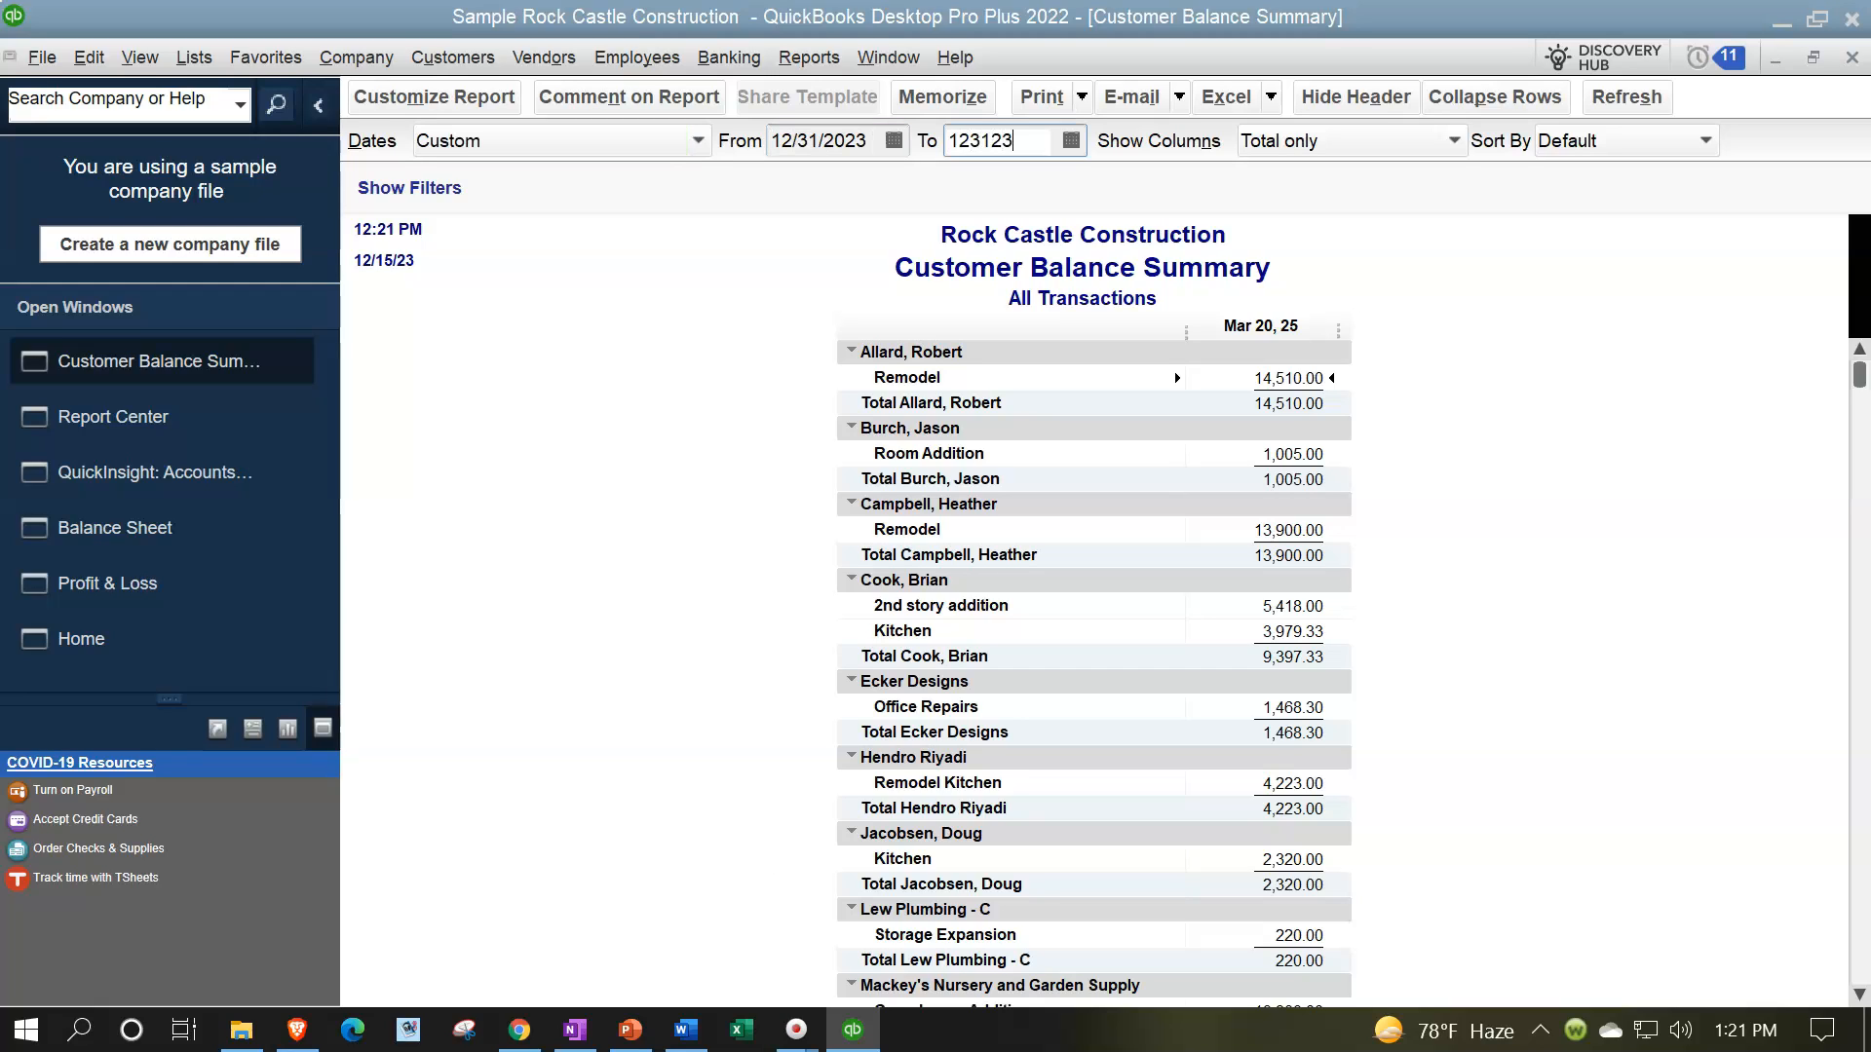
type("023")
key("Tab")
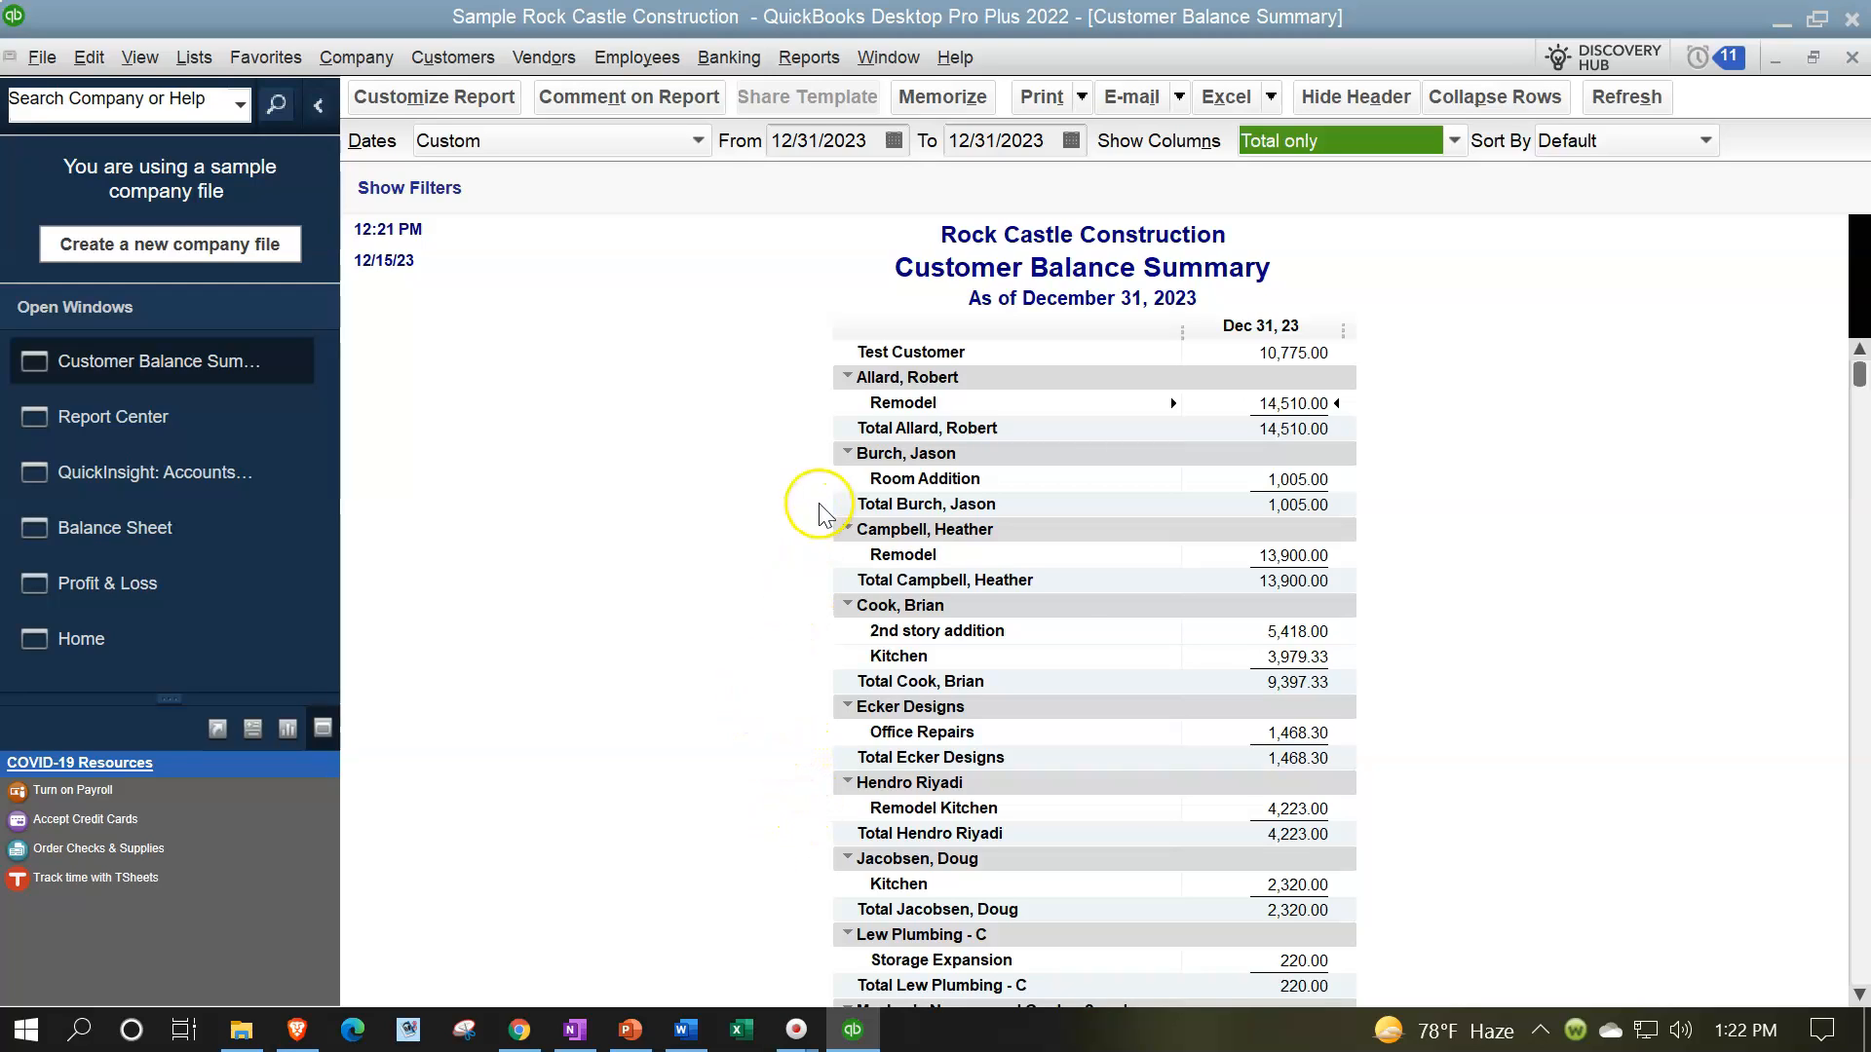
scroll(811, 565, "down", 4)
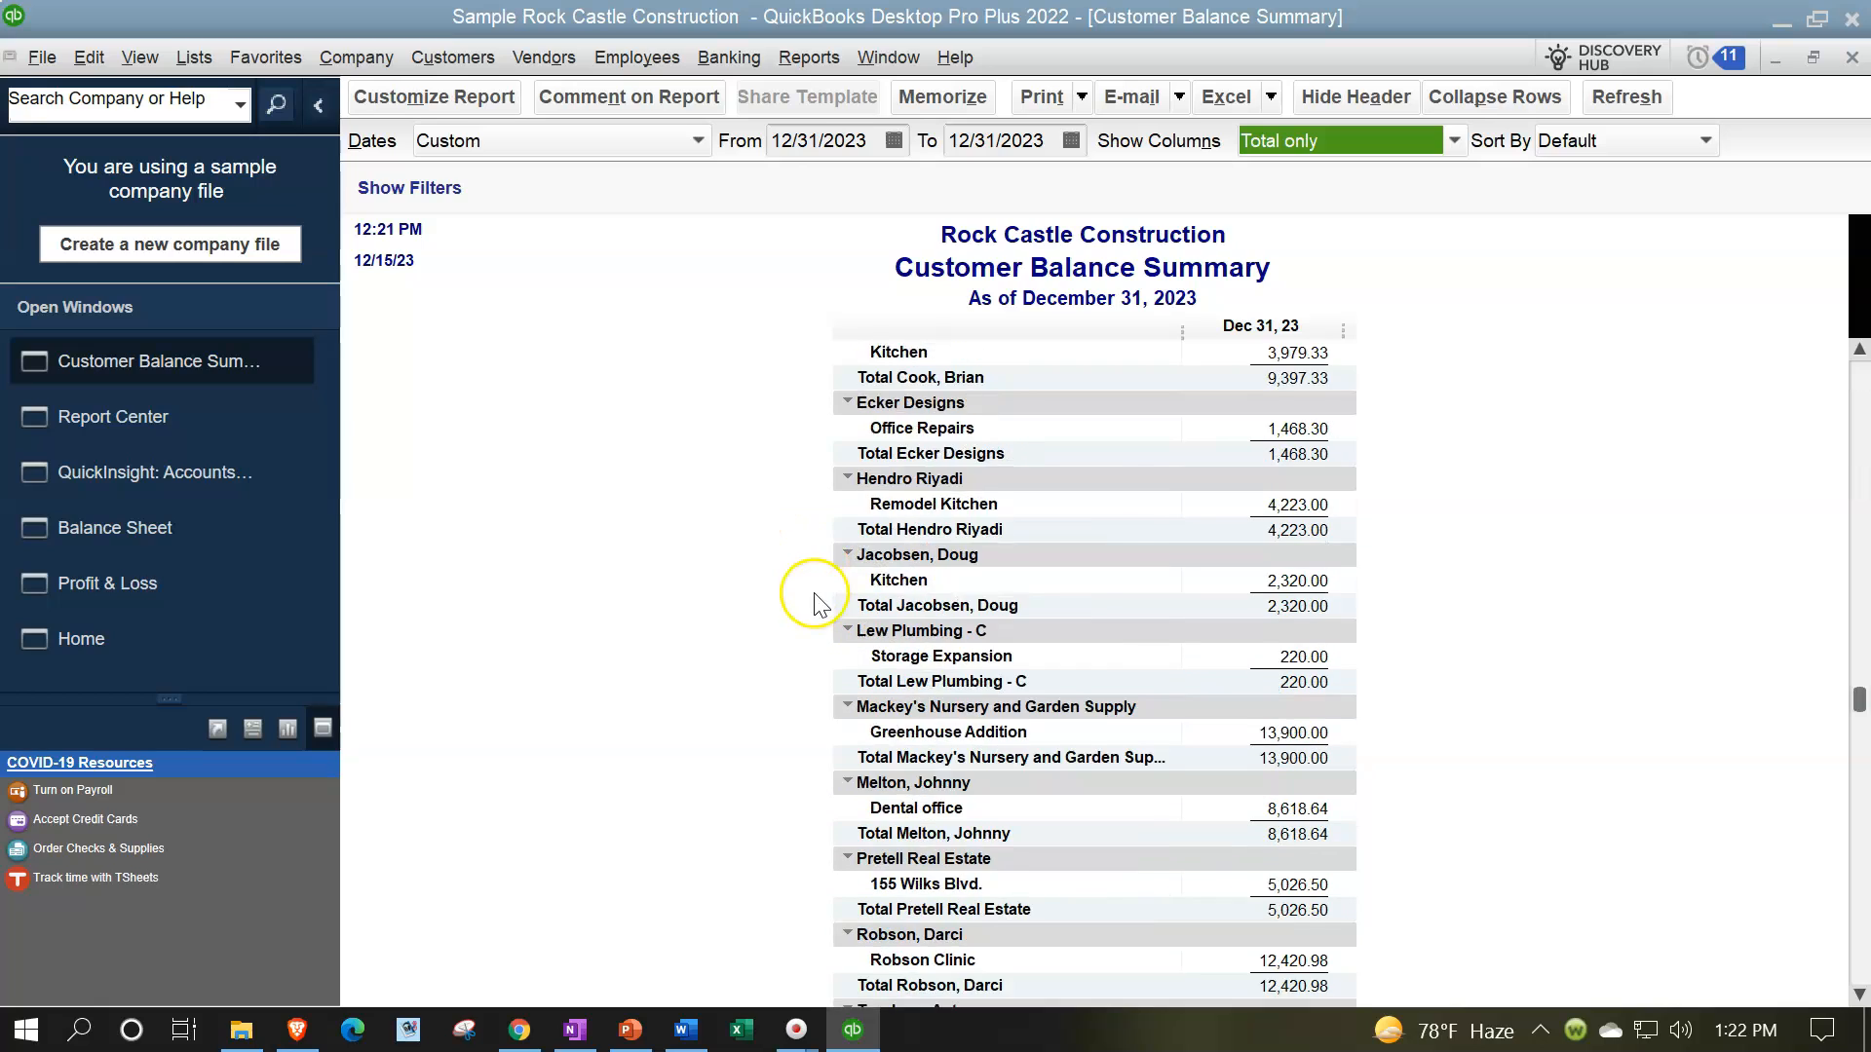
scroll(814, 604, "down", 4)
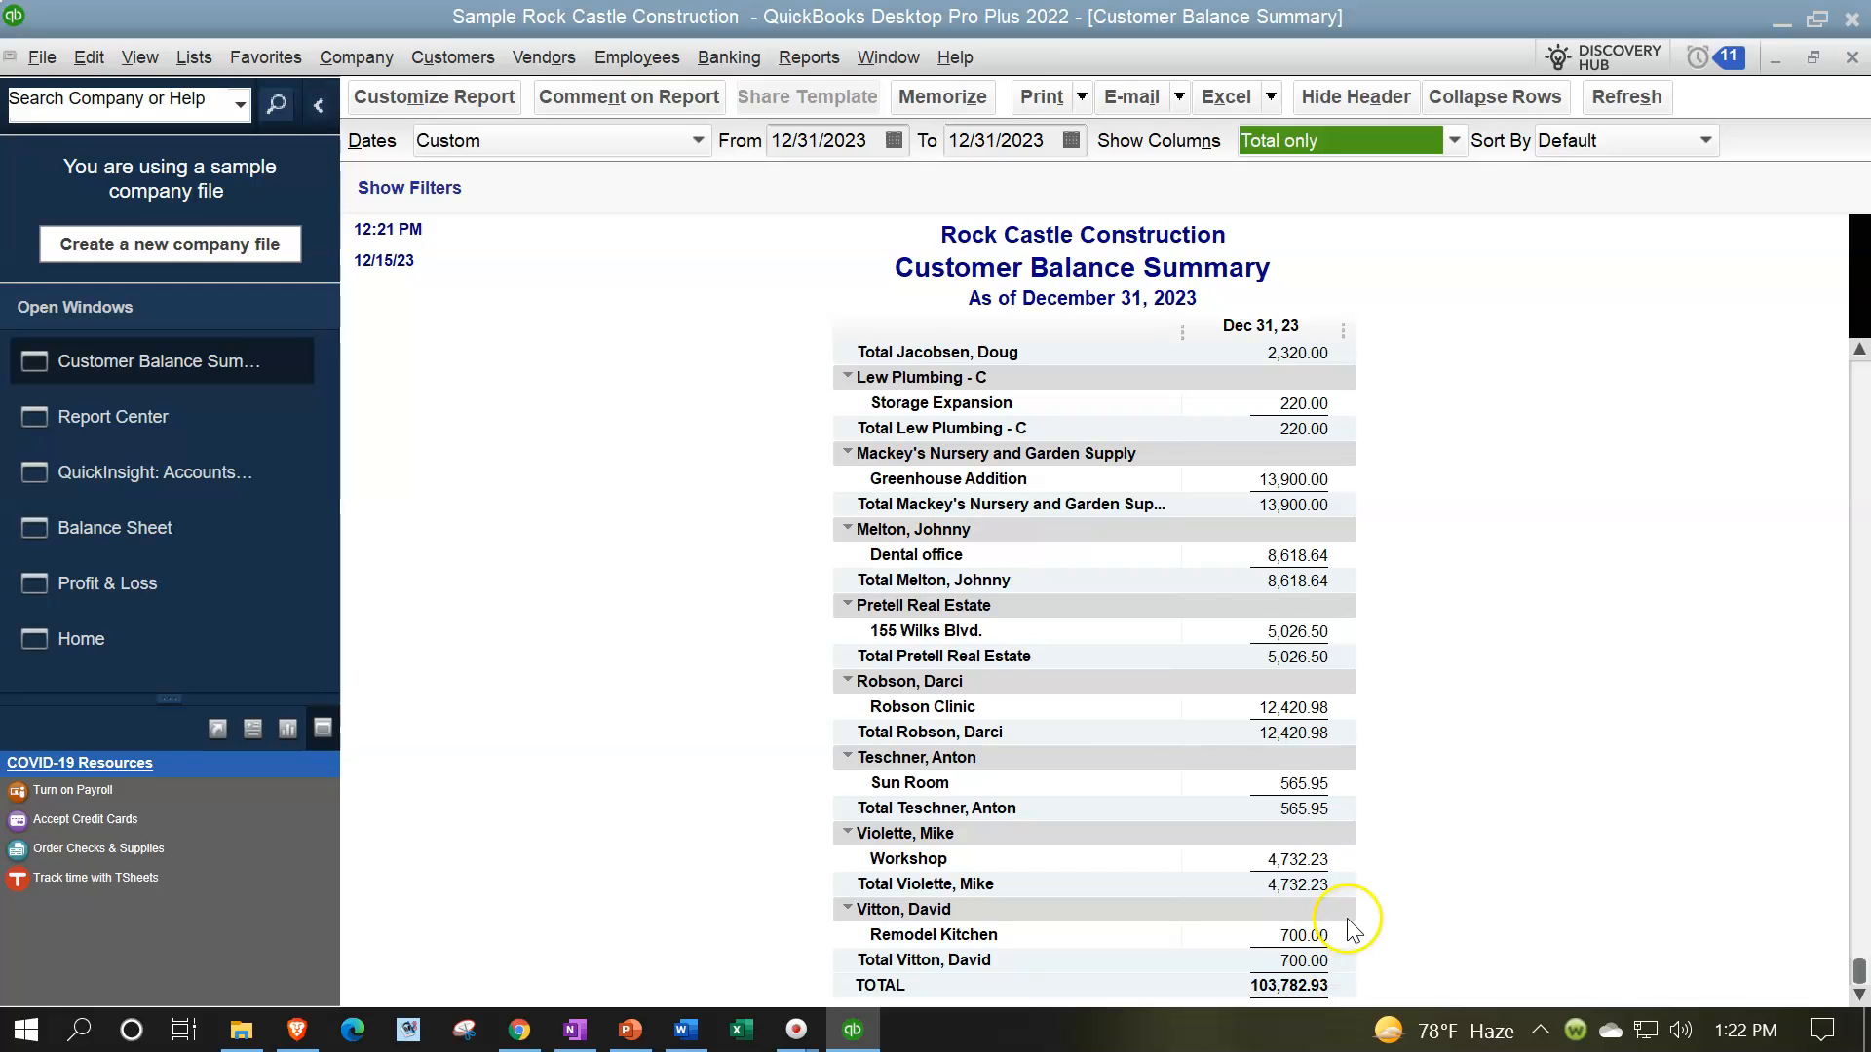
Export the Customer Balance Summary to a new worksheet in the existing Reports March 2023 Excel workbook
left_click(1268, 101)
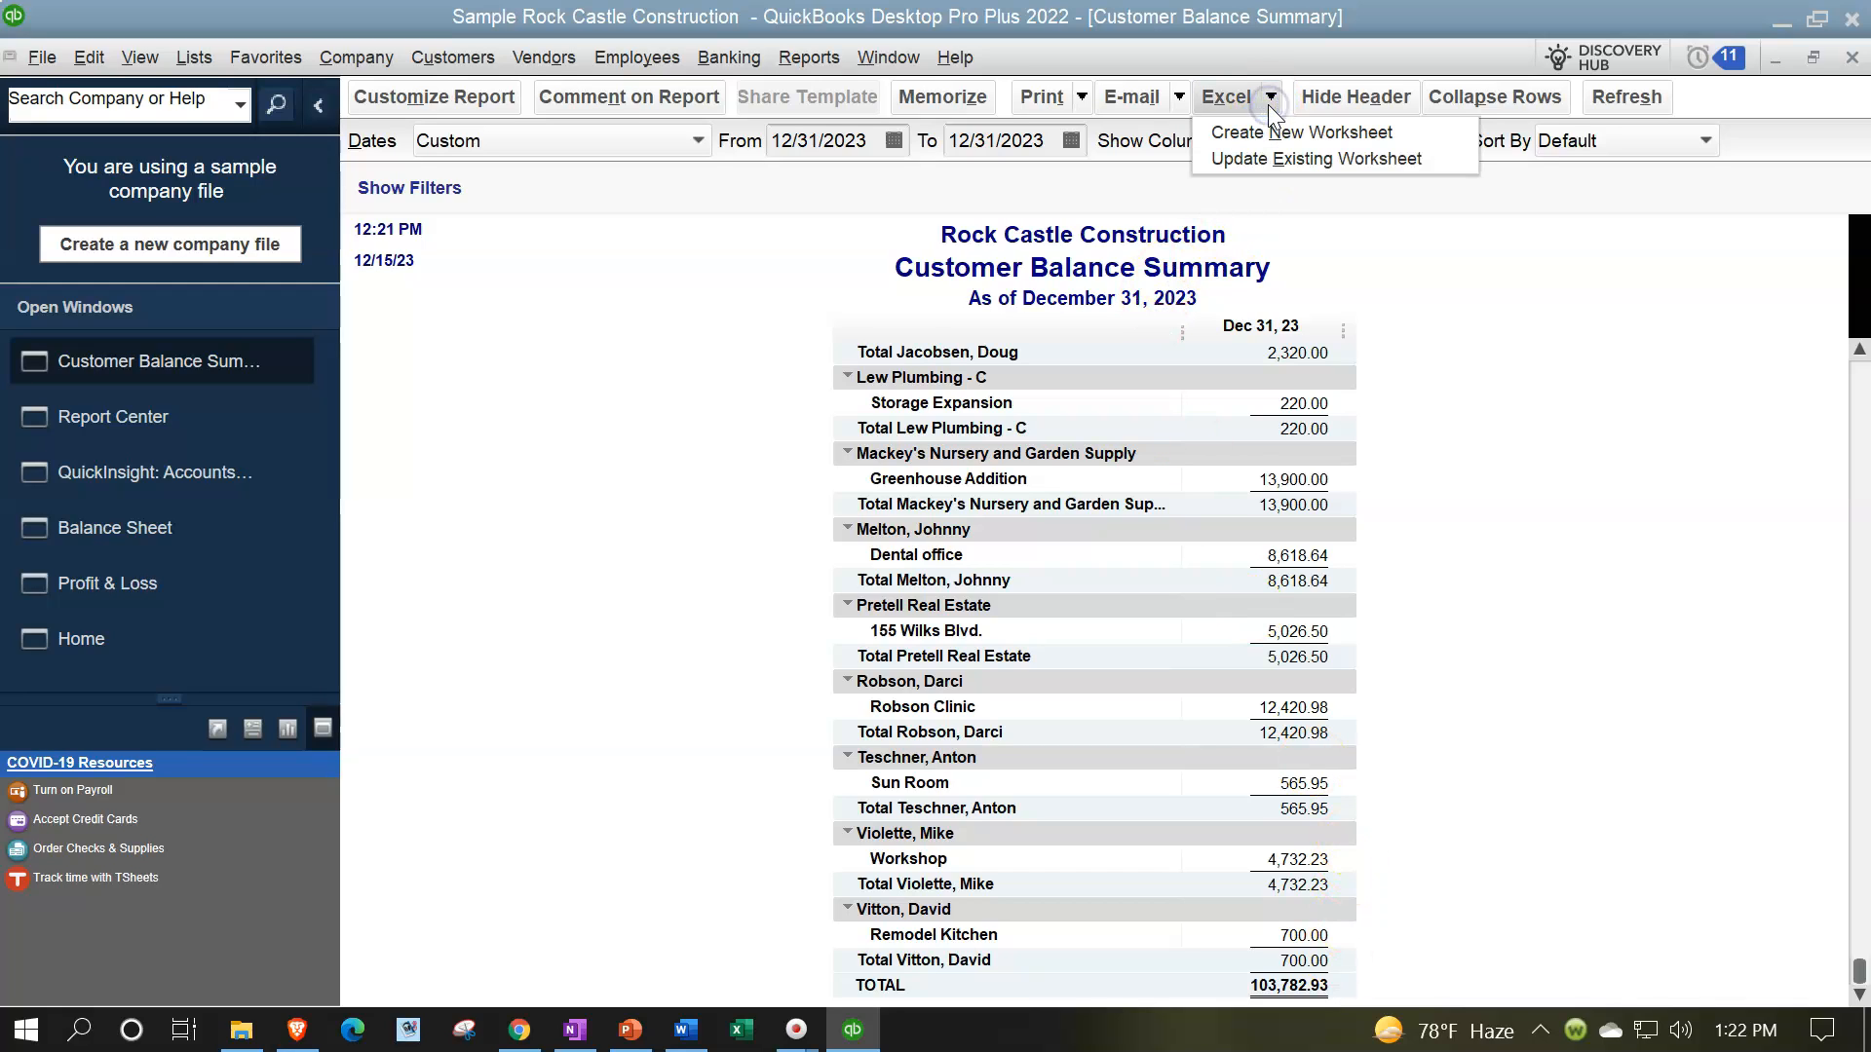
left_click(1272, 136)
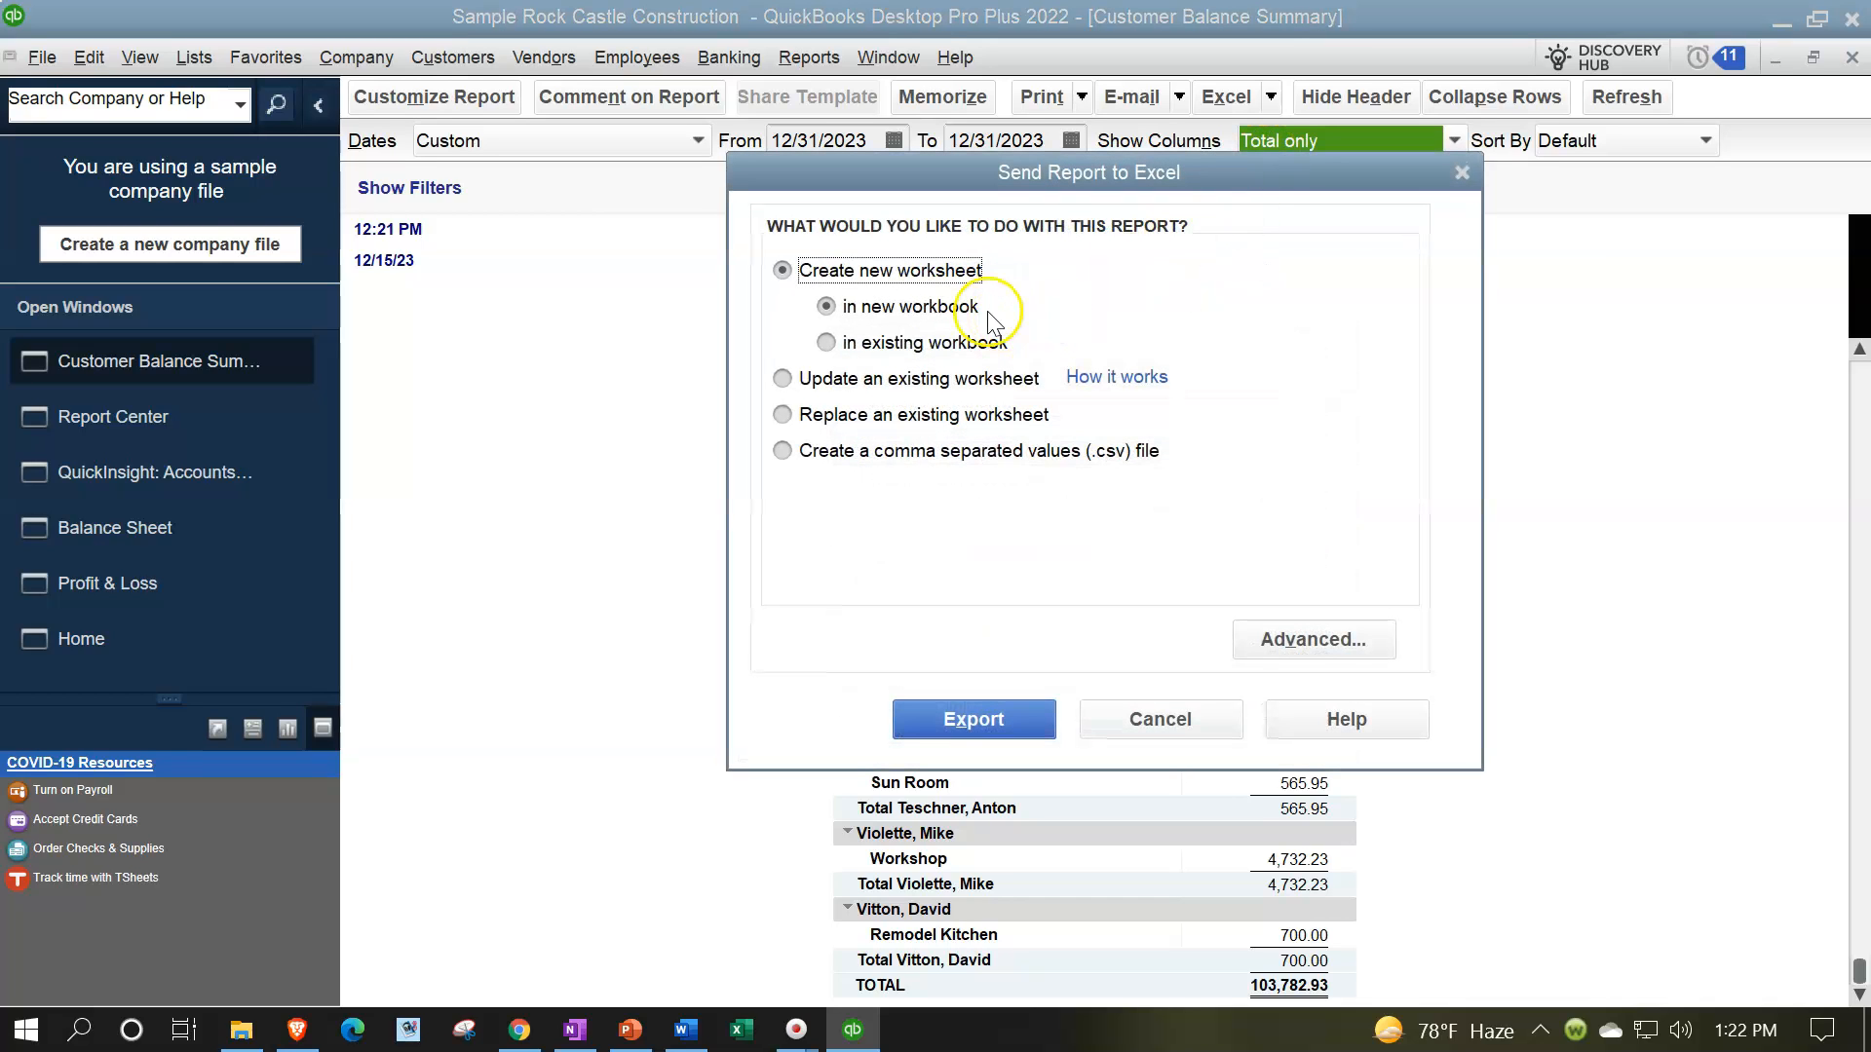
left_click(828, 343)
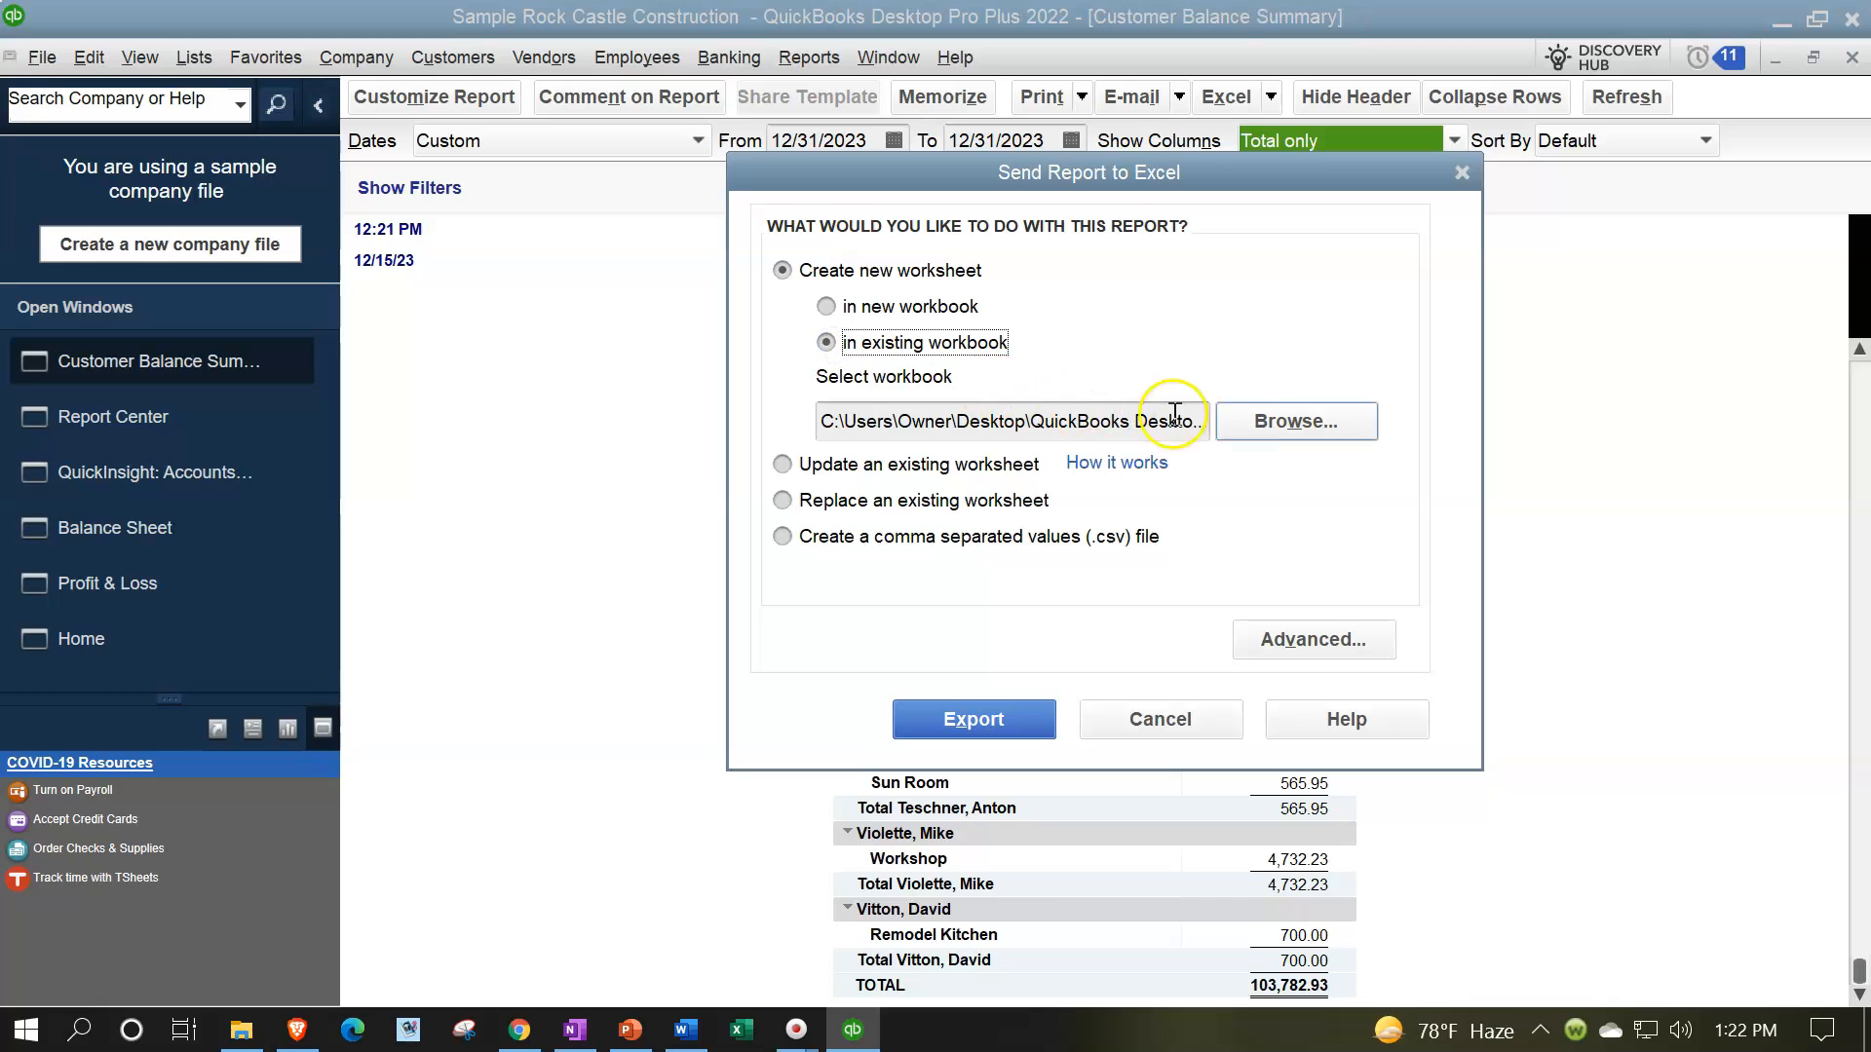
left_click(1275, 425)
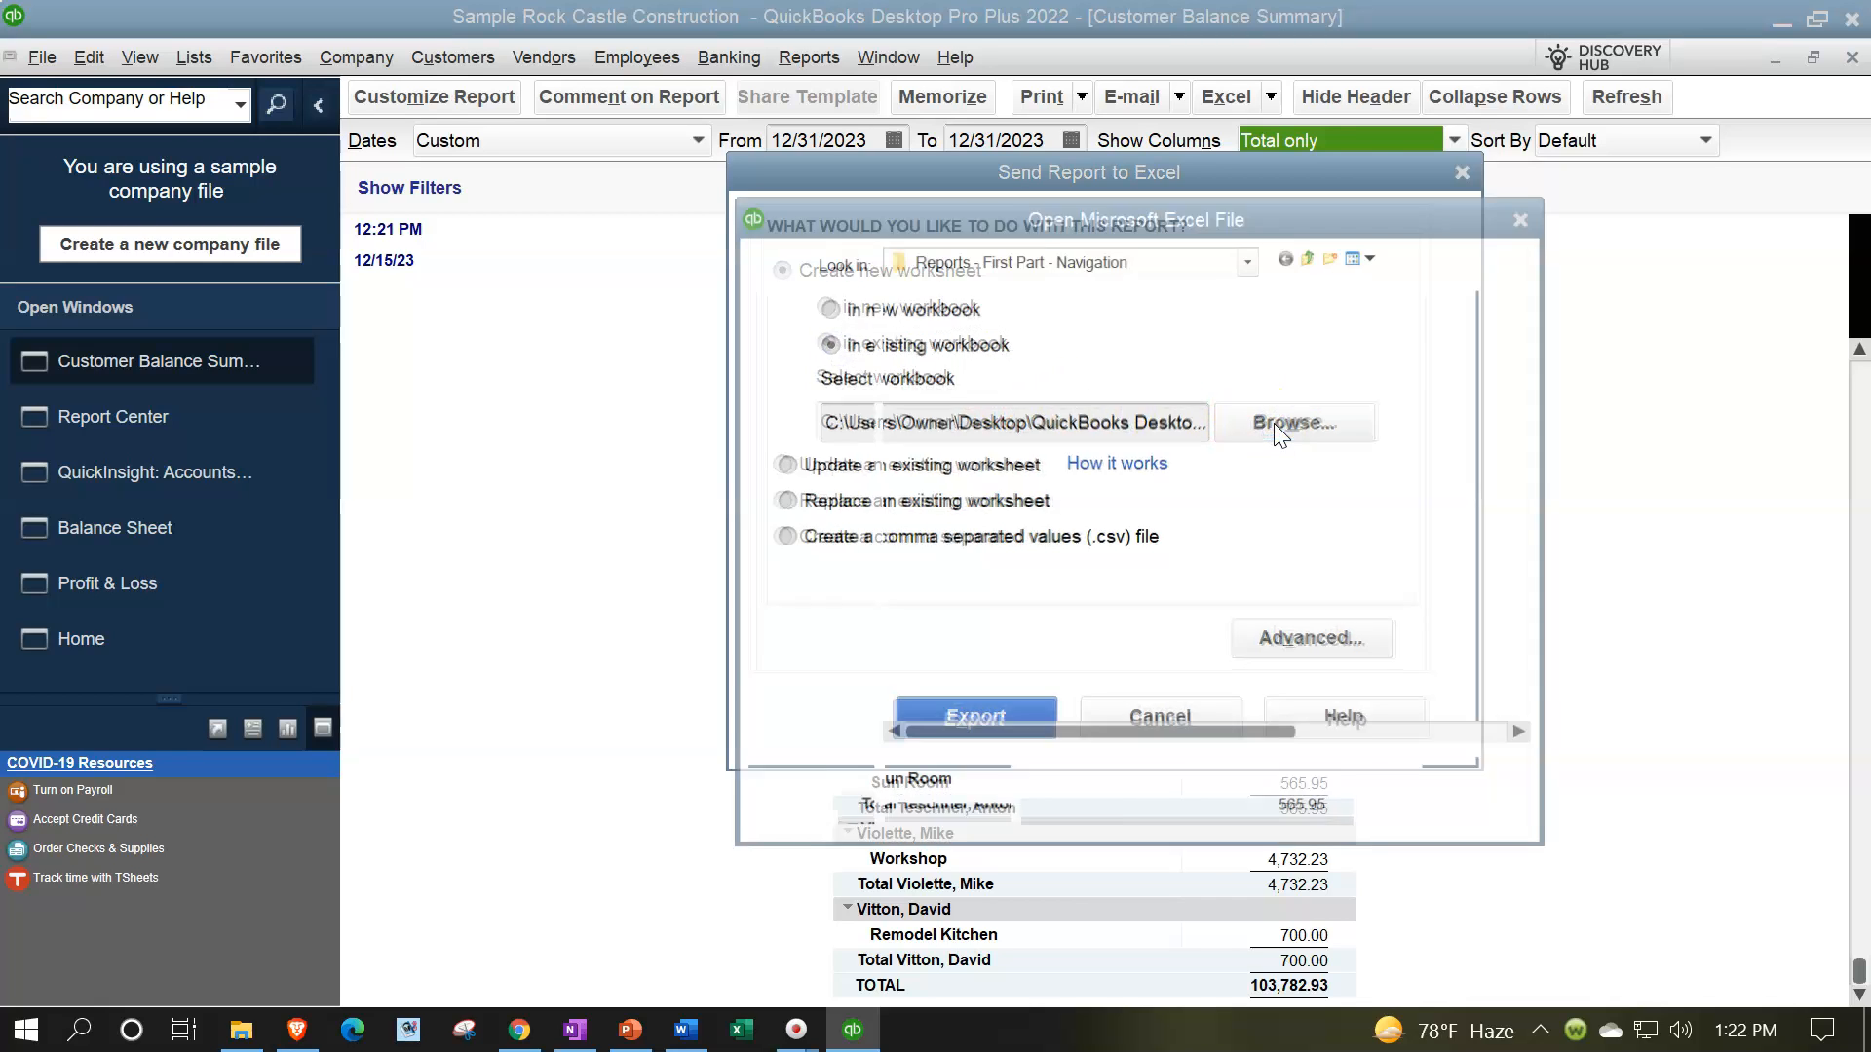
double_click(969, 376)
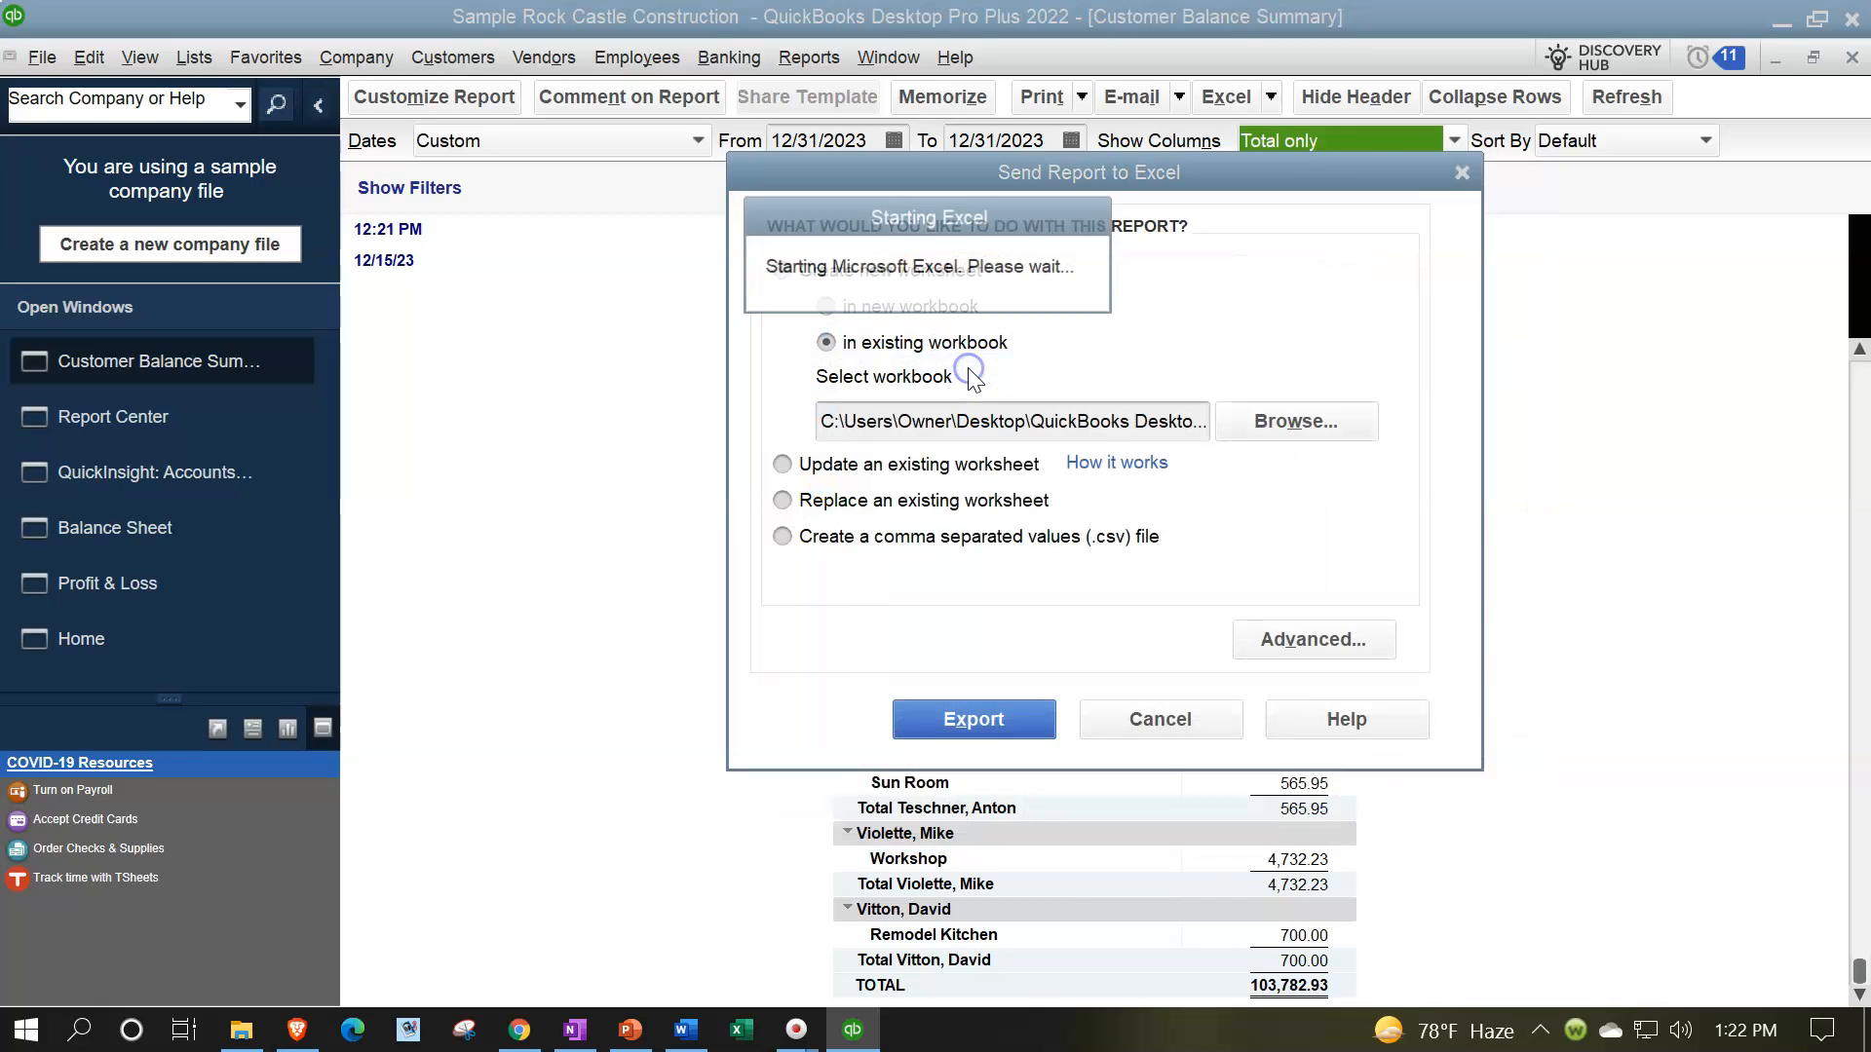
left_click(974, 719)
Move the exported Sheet1 to the end of the workbook after Comp IS and rename it AR Graph
left_click_drag(575, 960, 1059, 965)
left_click_drag(1065, 965, 1062, 963)
left_click(865, 963)
double_click(865, 960)
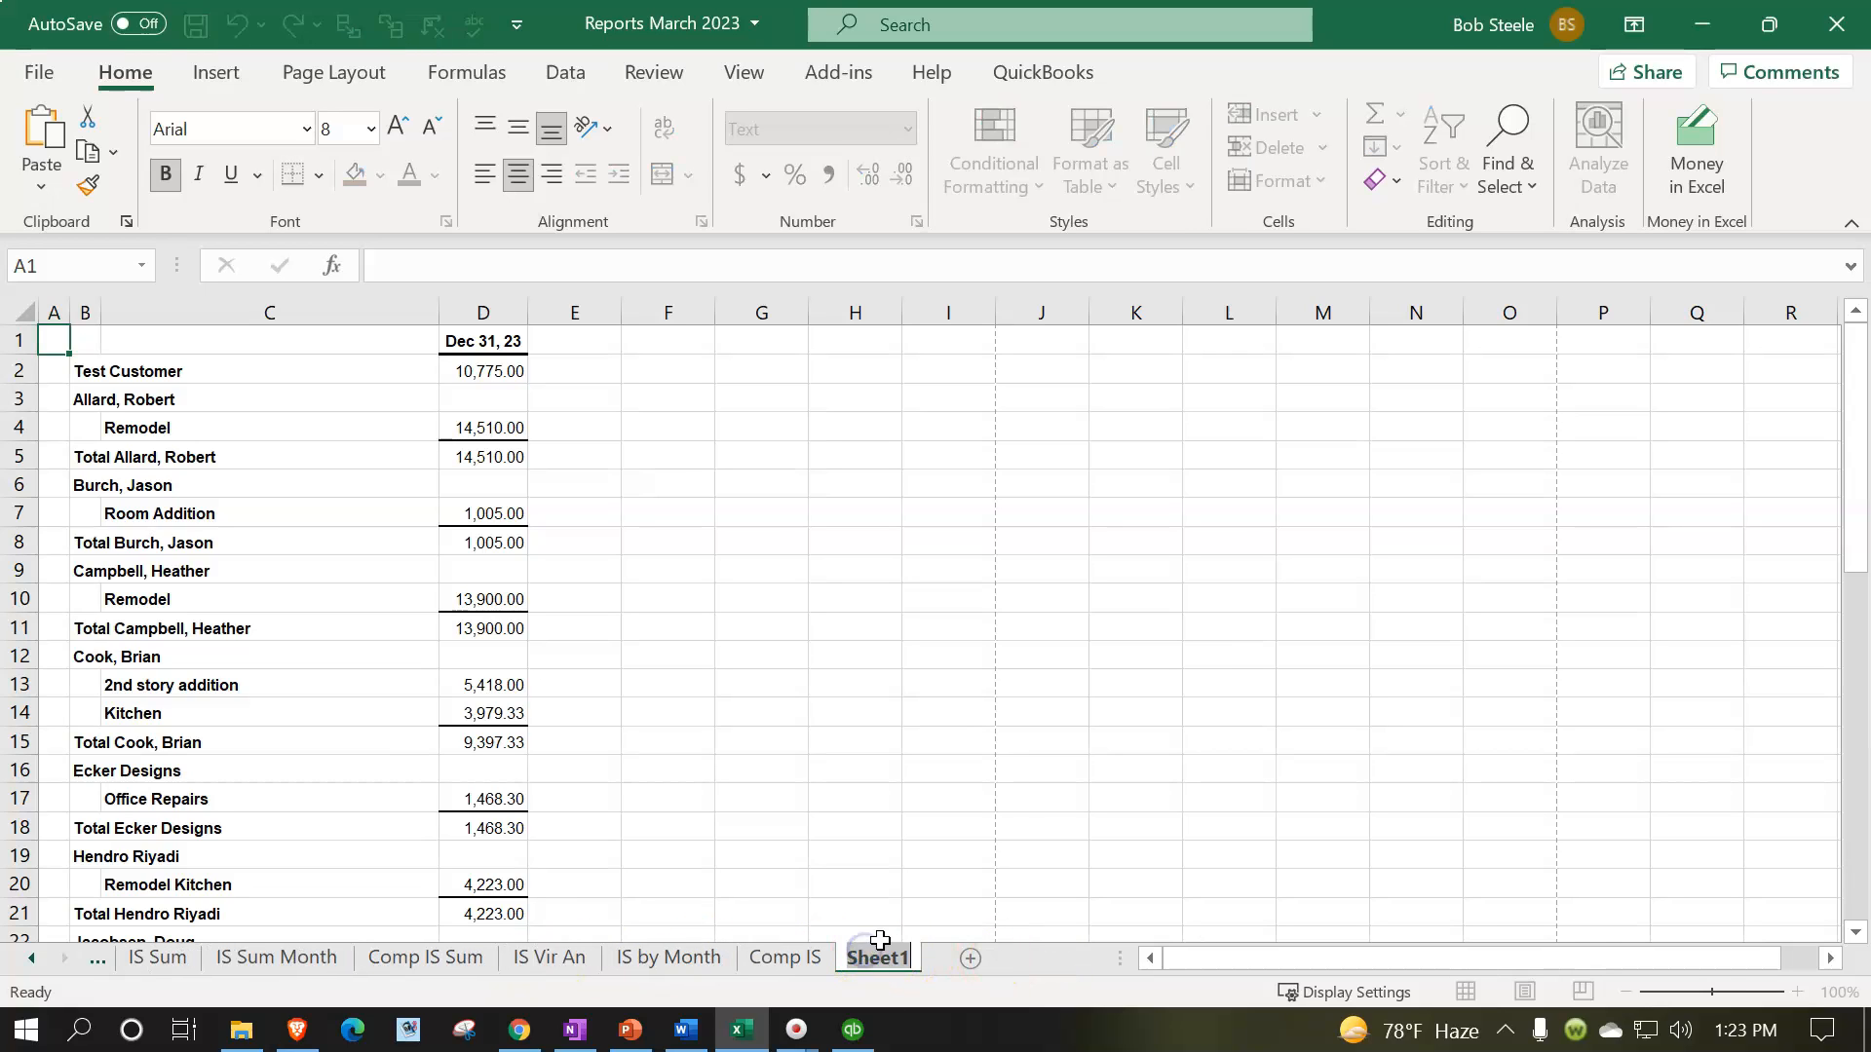
type("AR Graph")
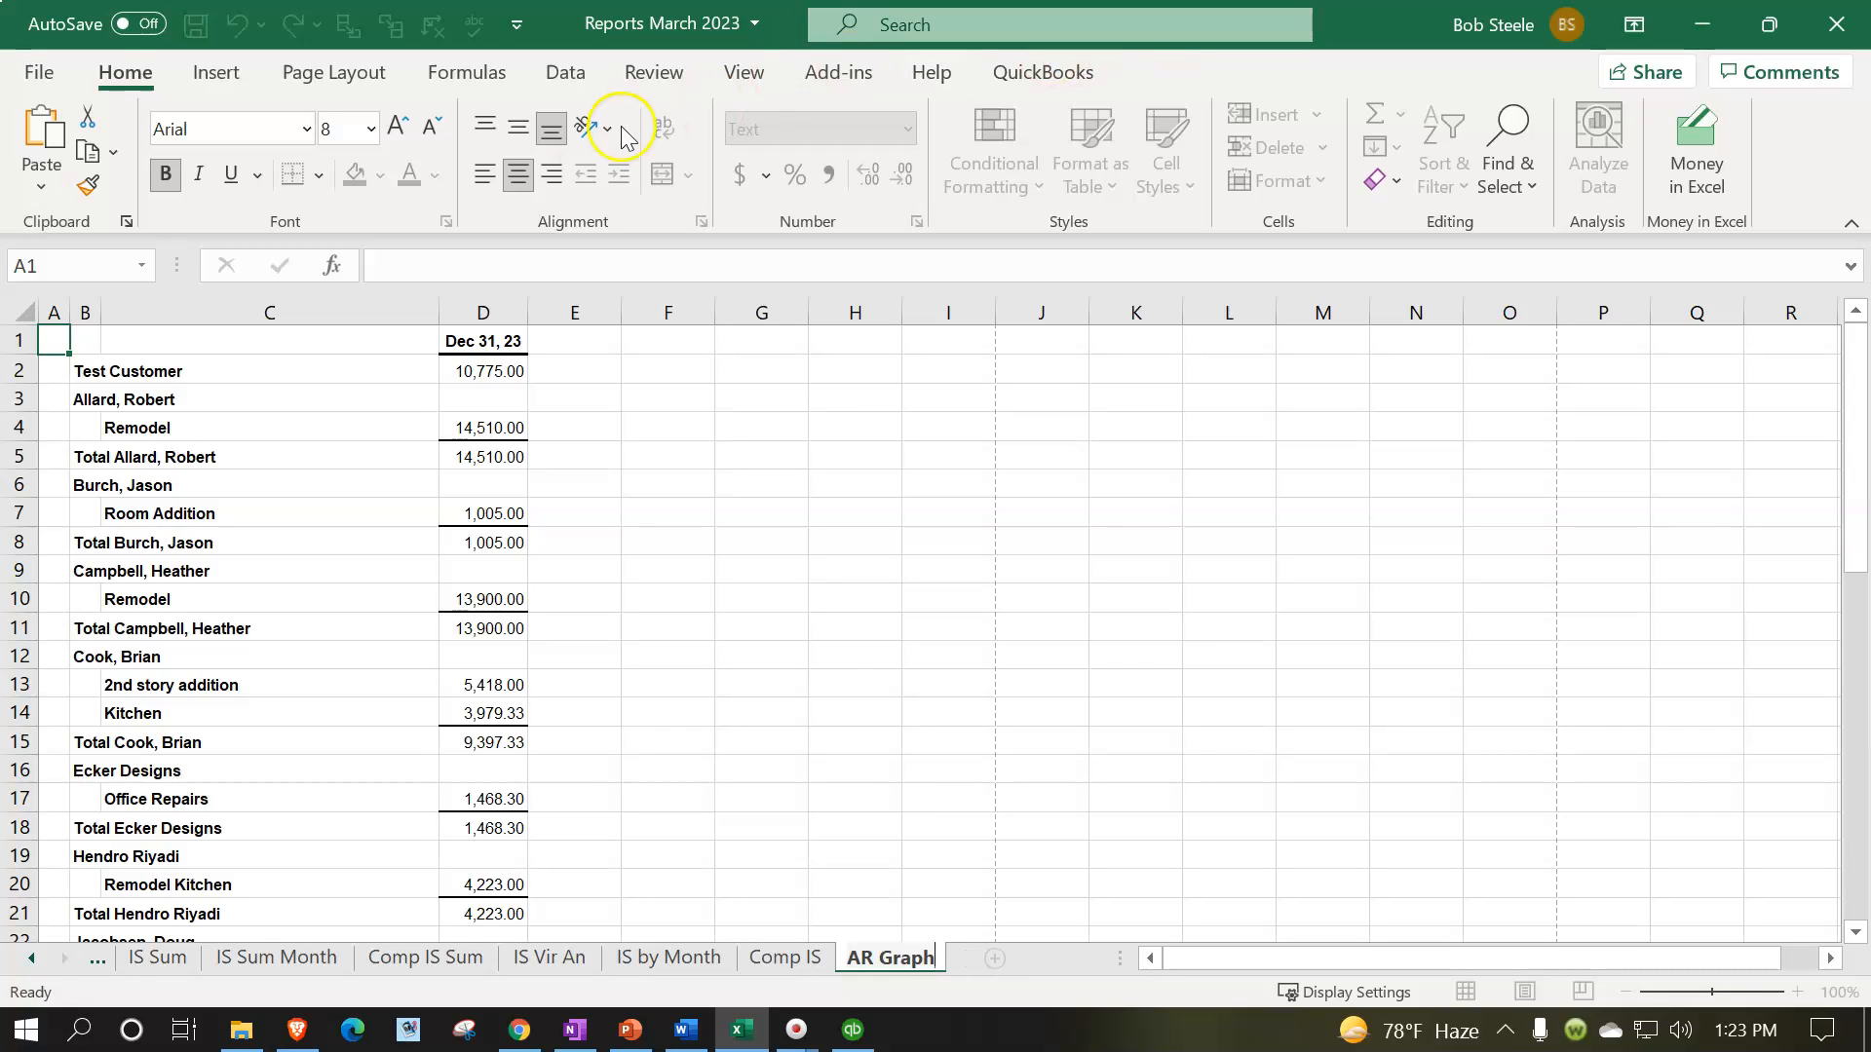
left_click(313, 572)
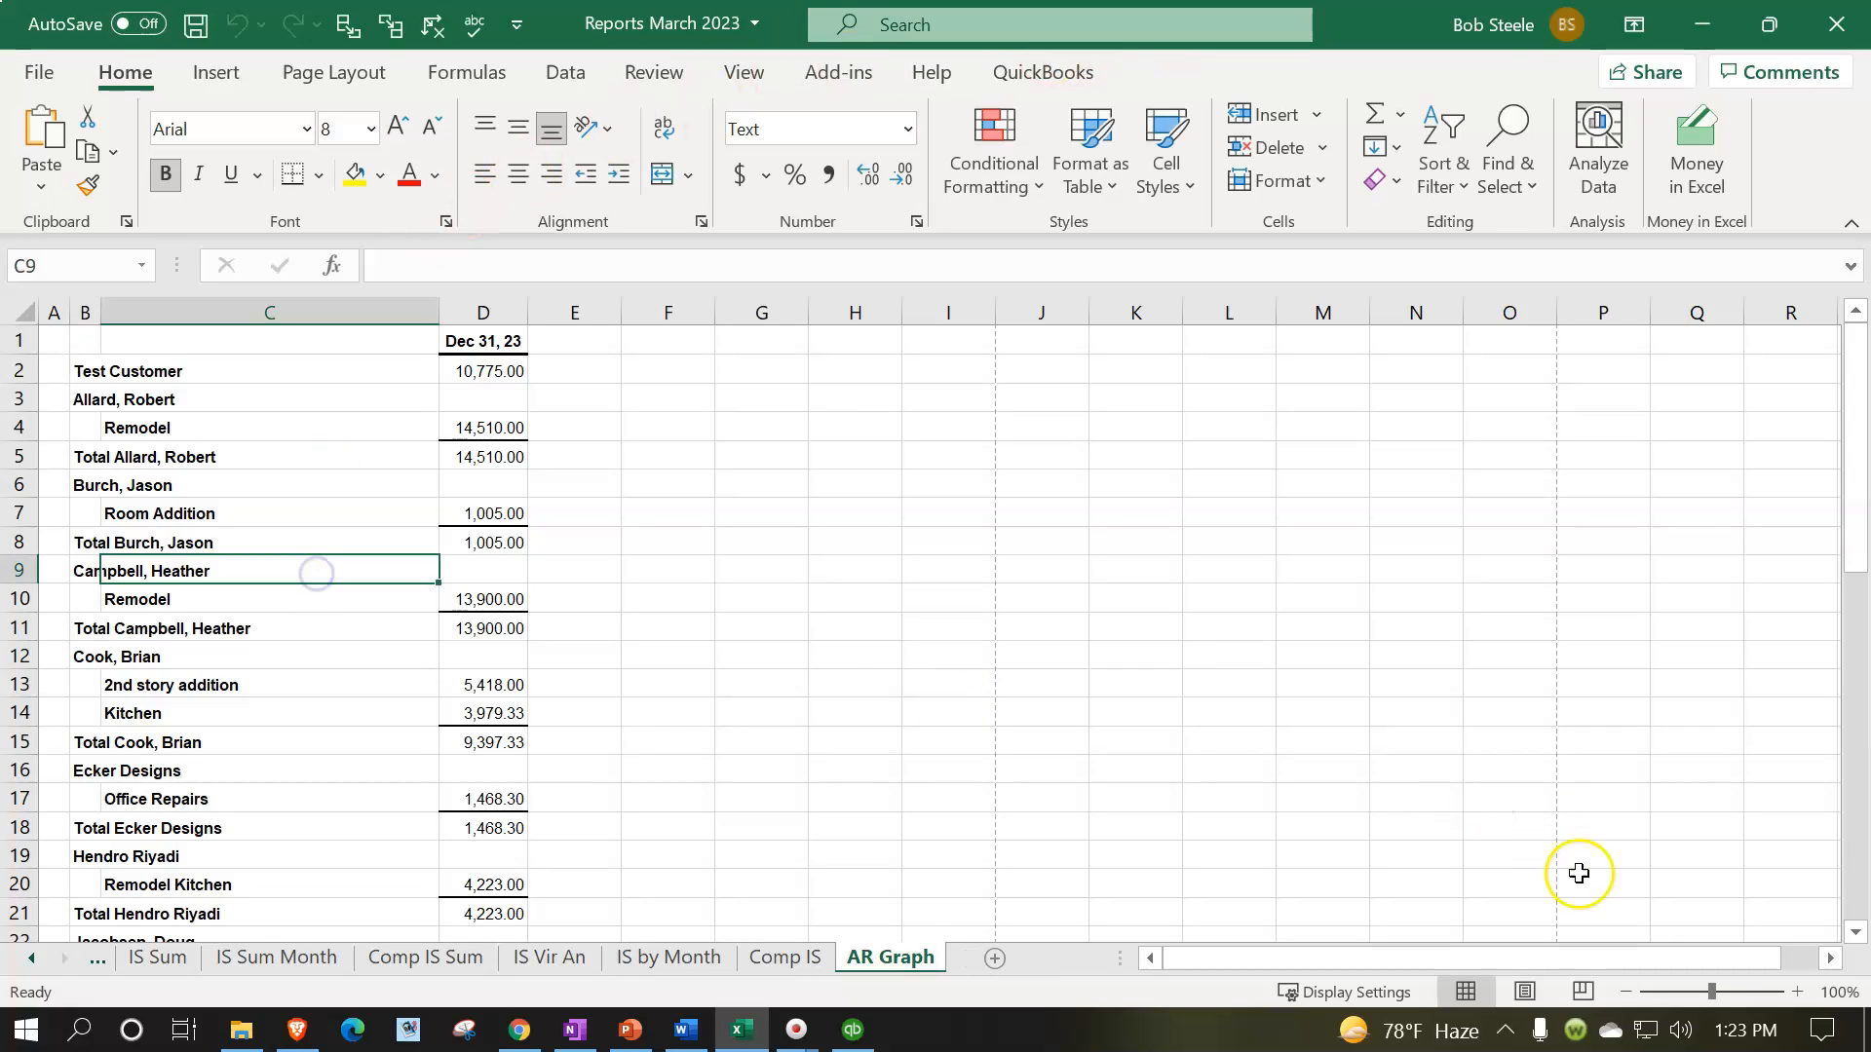
Enlarge the AR Graph sheet to 140% and examine the subtotal formula in cell D8
left_click(1805, 992)
left_click(1804, 992)
left_click(1804, 992)
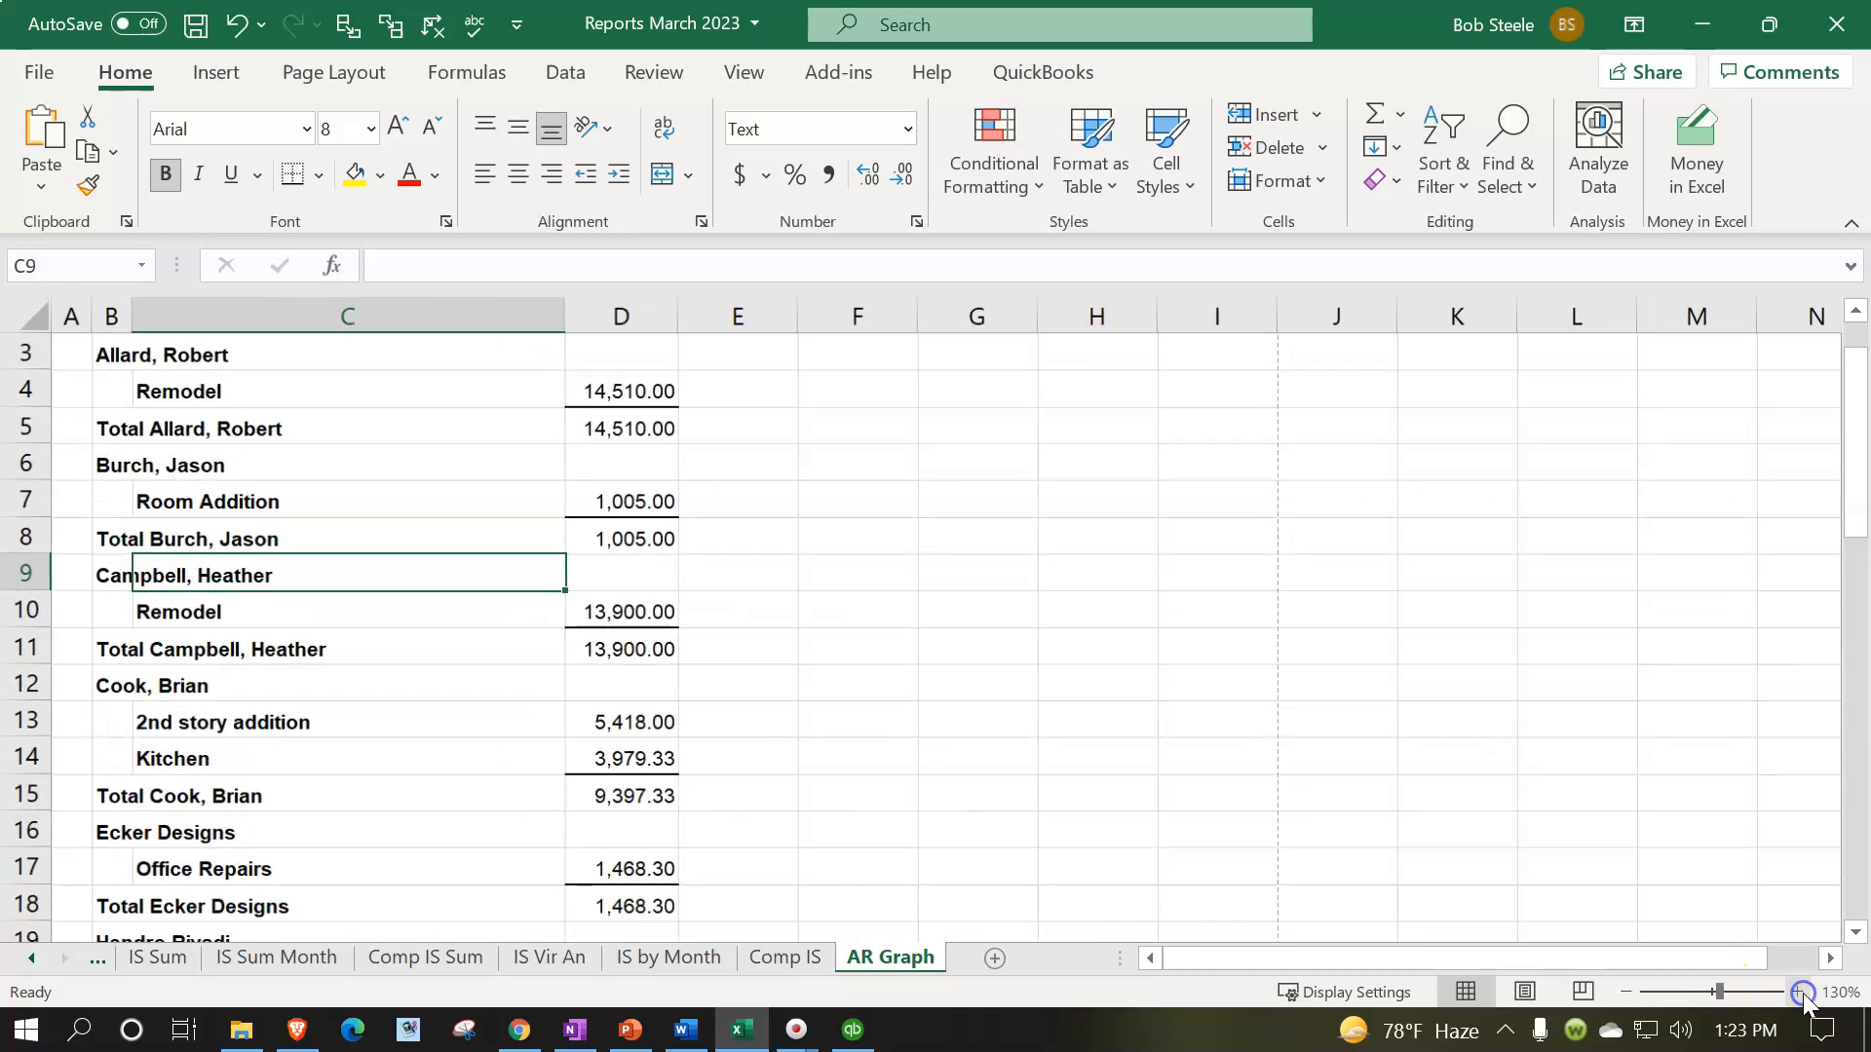
left_click(1804, 992)
left_click(435, 798)
scroll(435, 798, "up", 1)
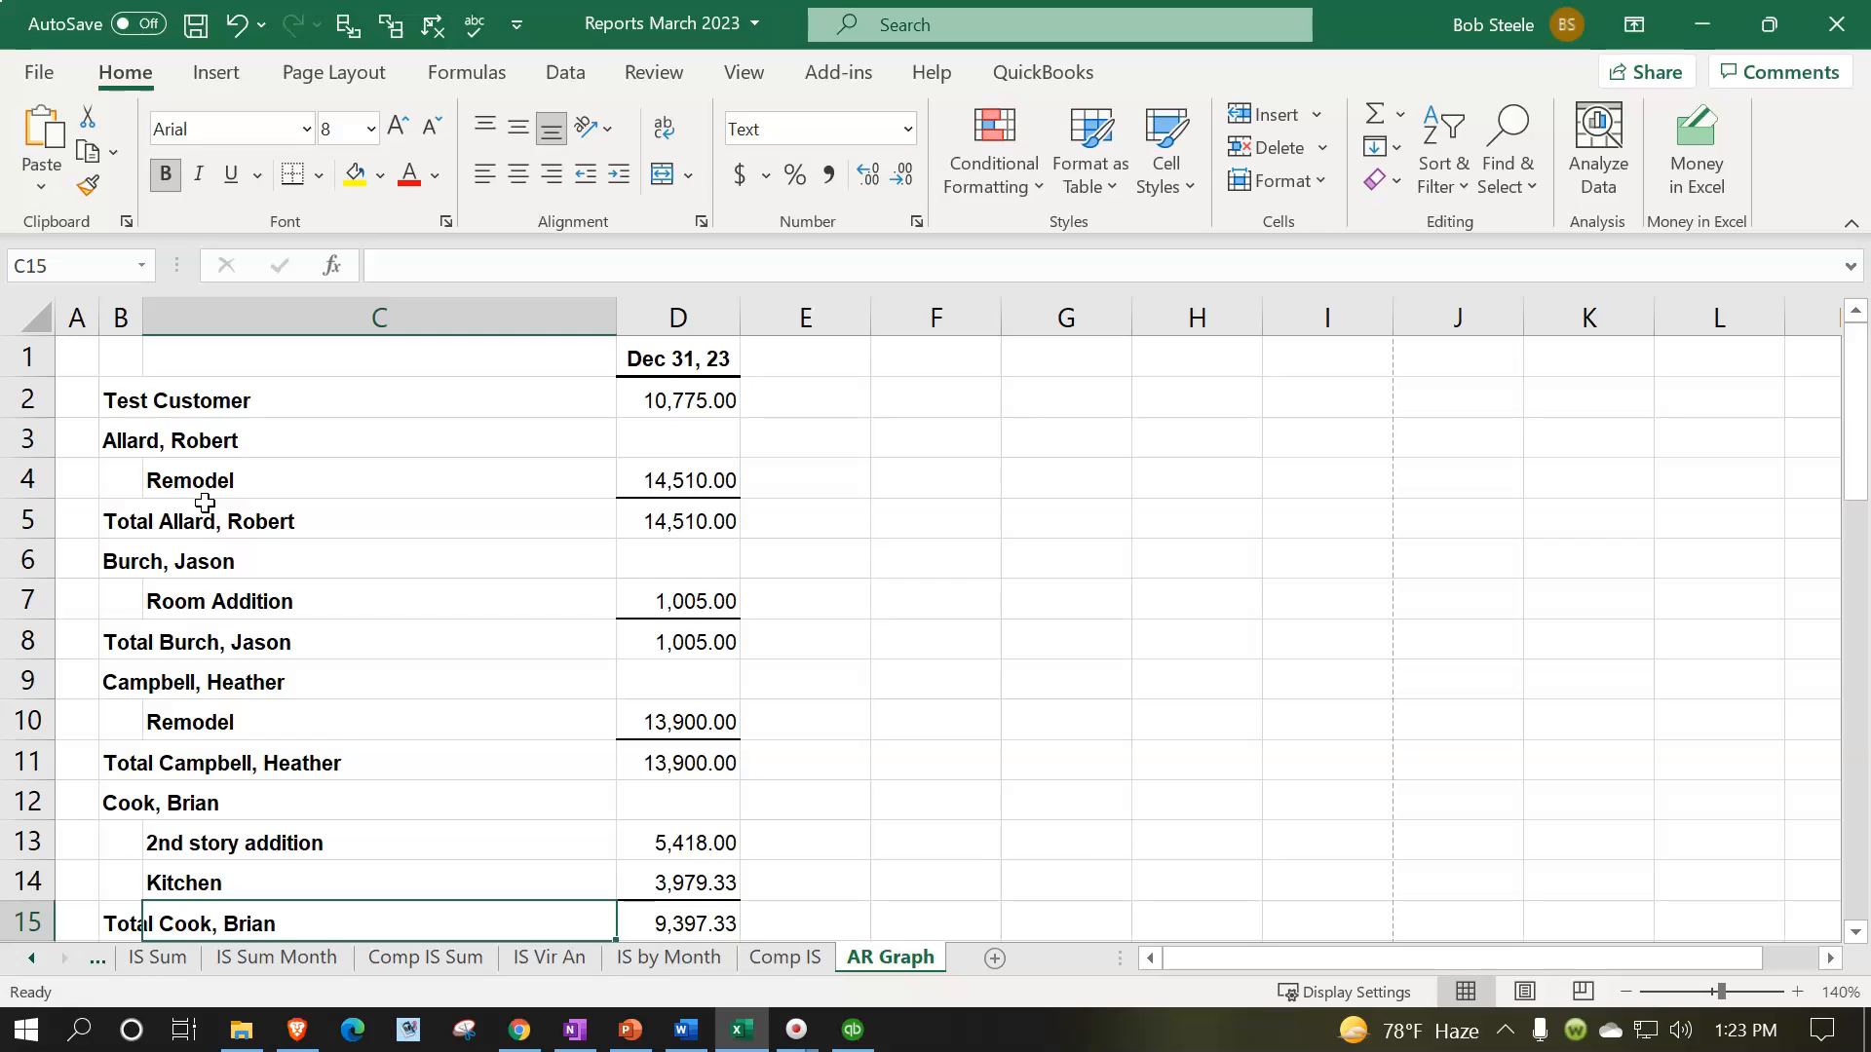
left_click(643, 632)
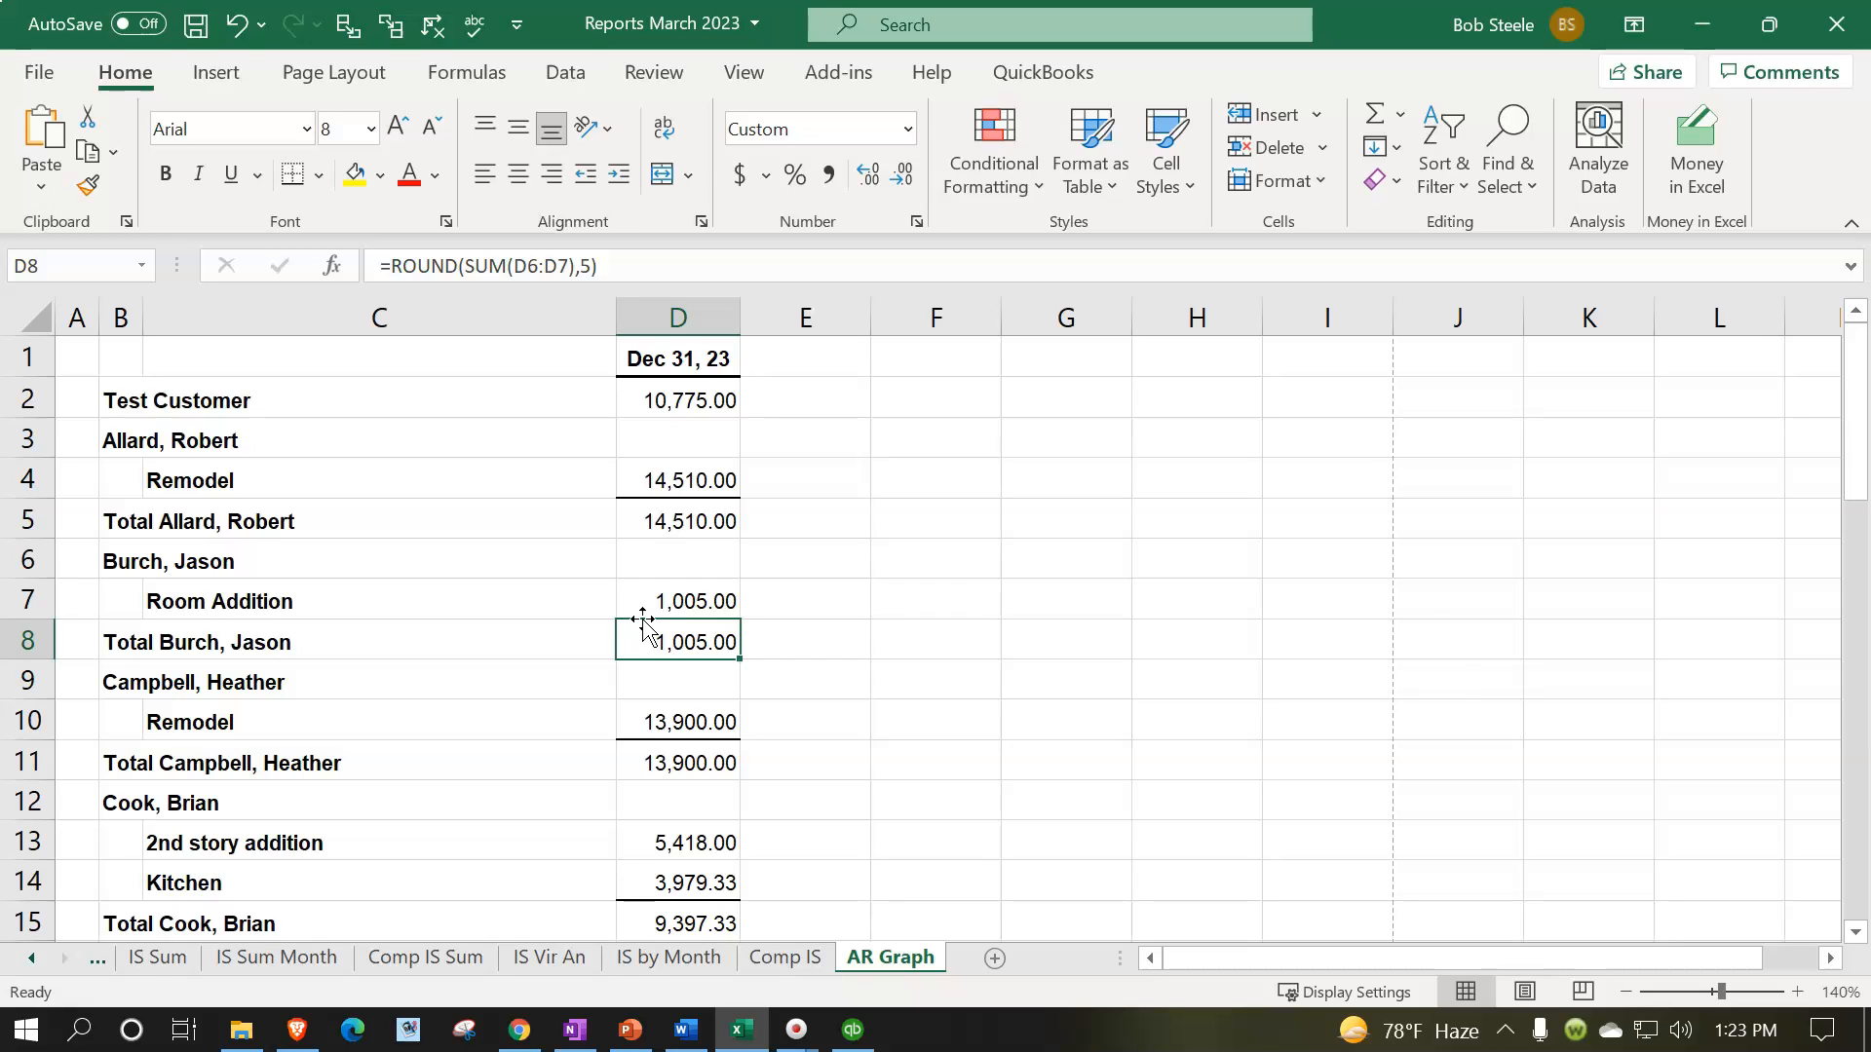
double_click(648, 636)
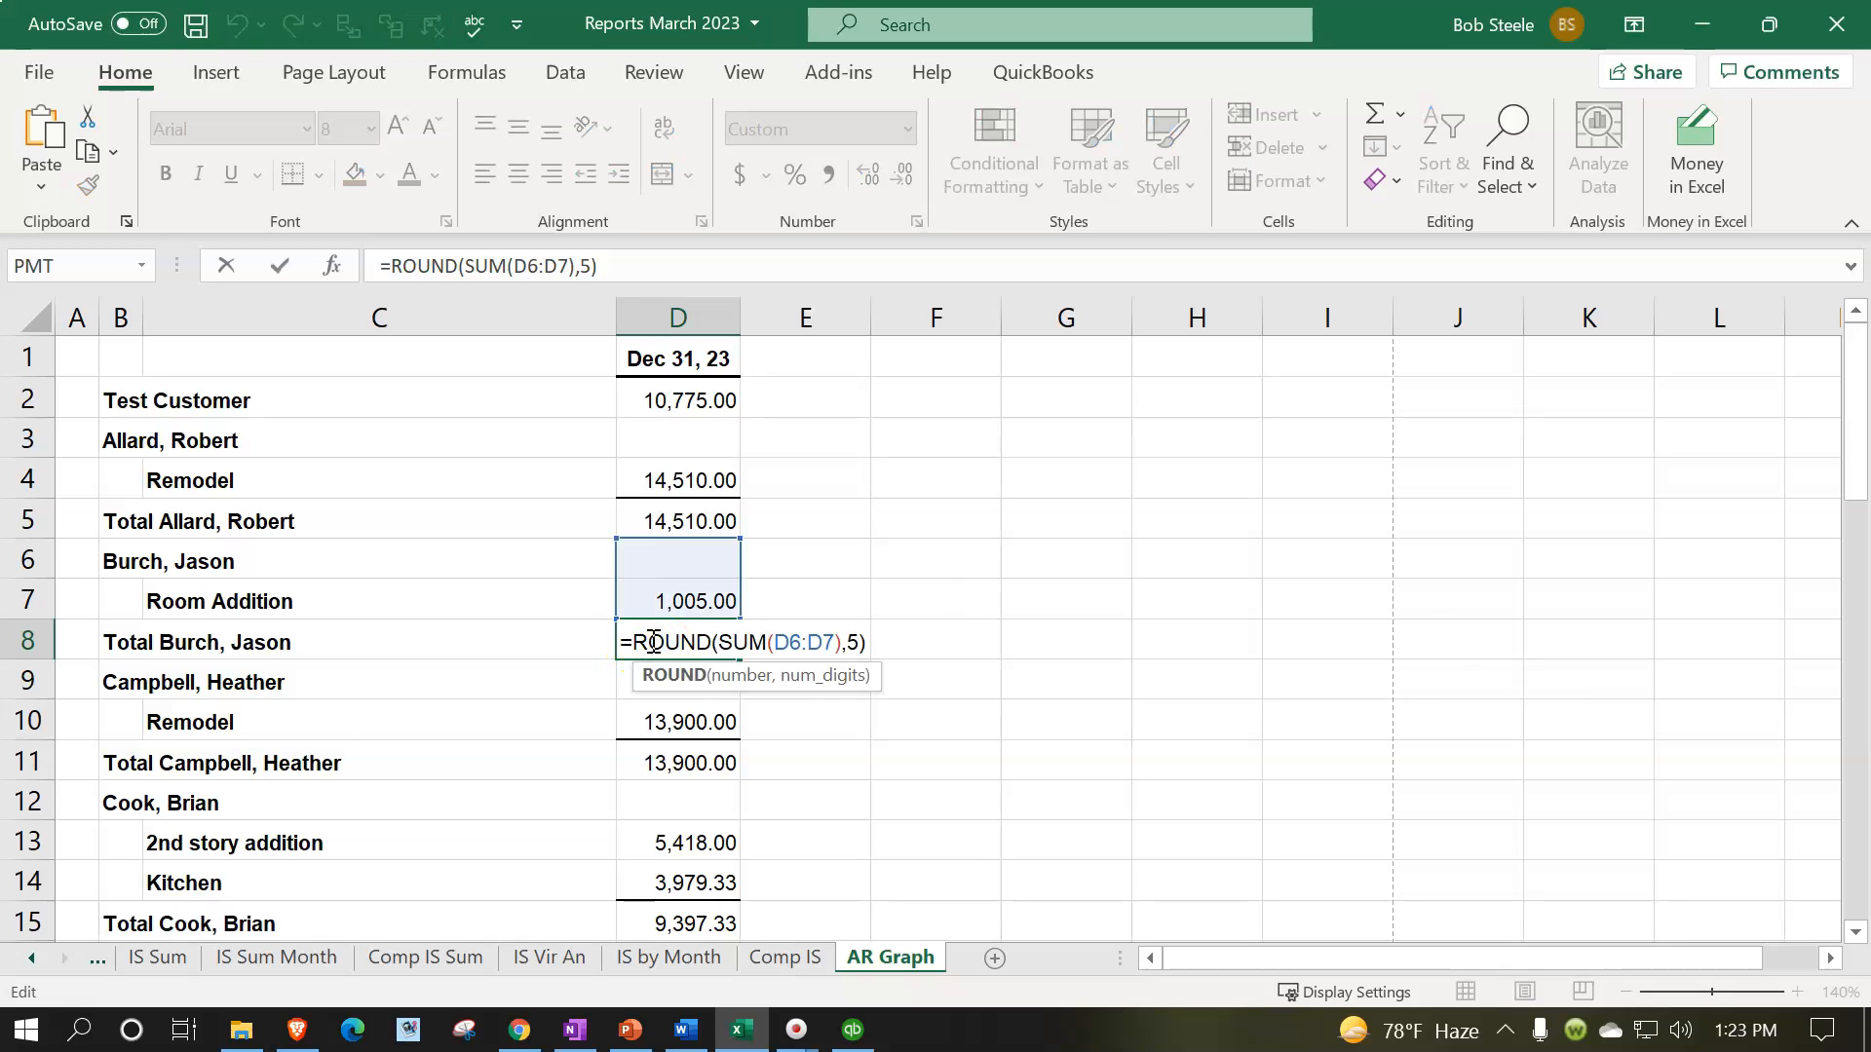
key("Return")
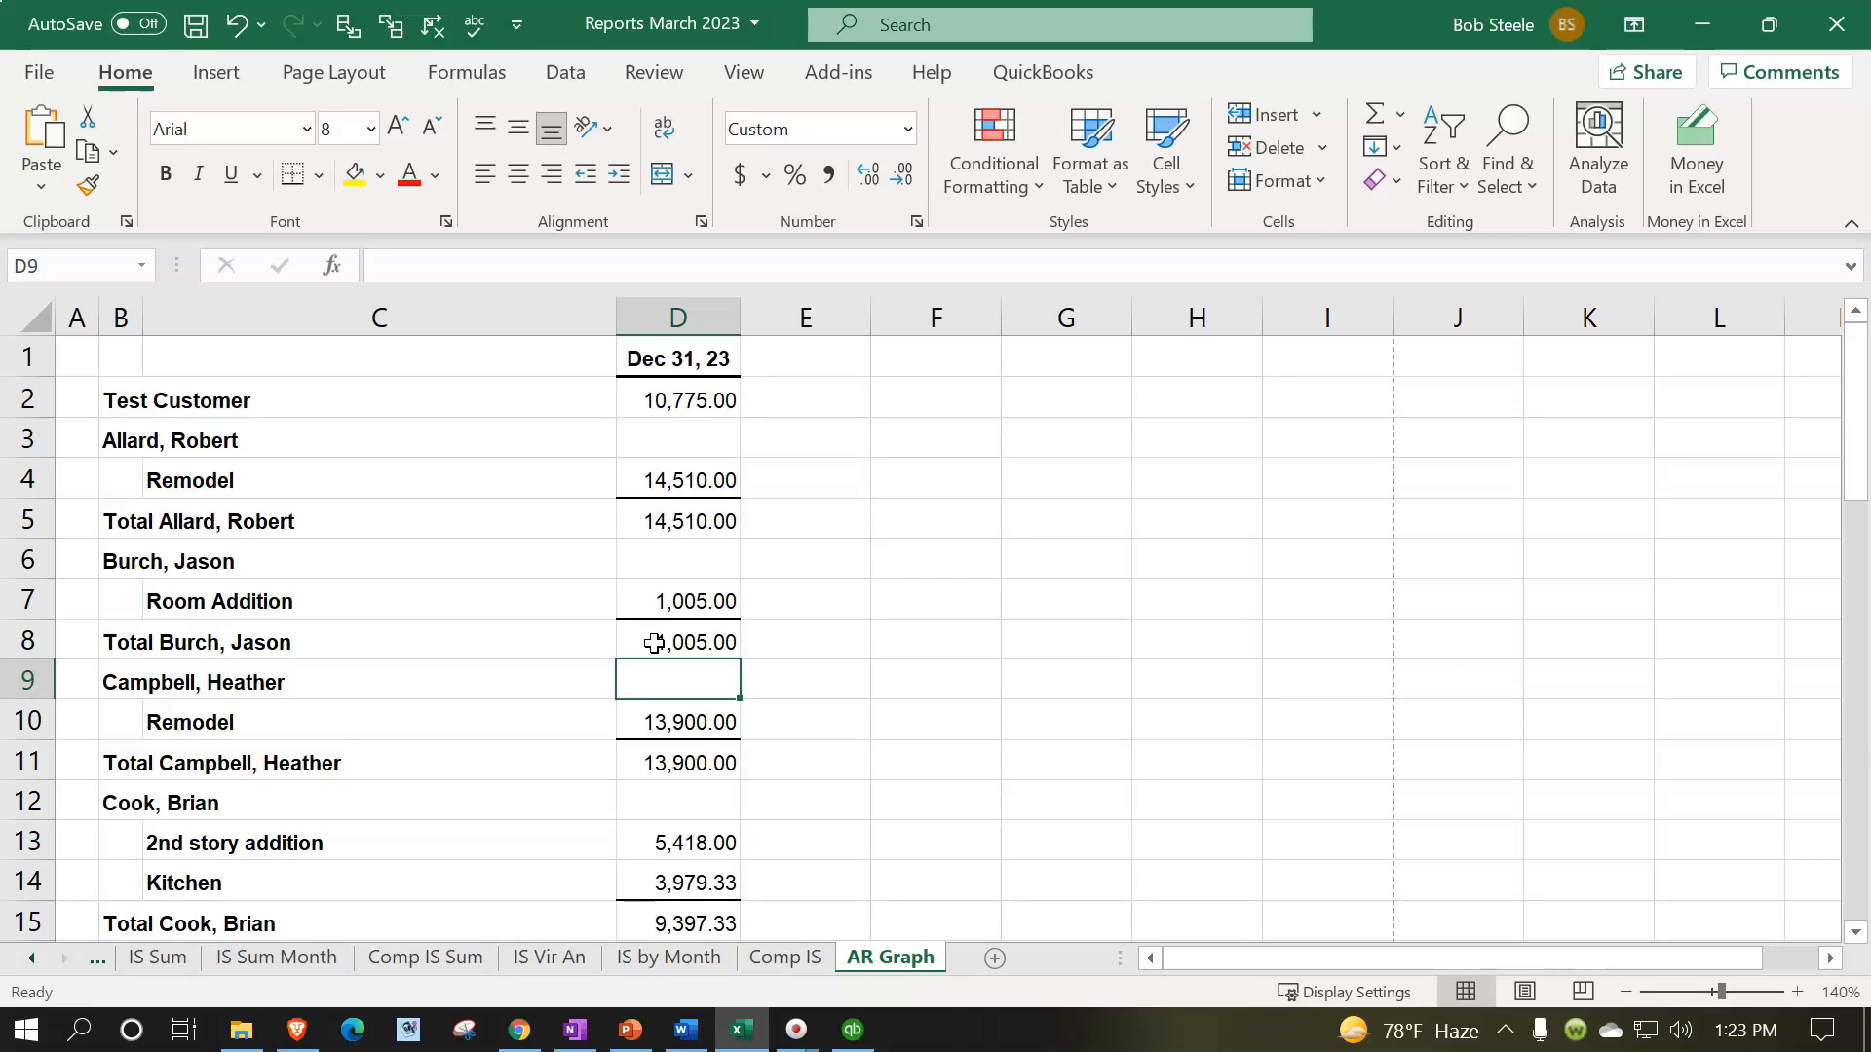
Replace the formulas in column D with their values by copying the column and pasting values over it
left_click(699, 313)
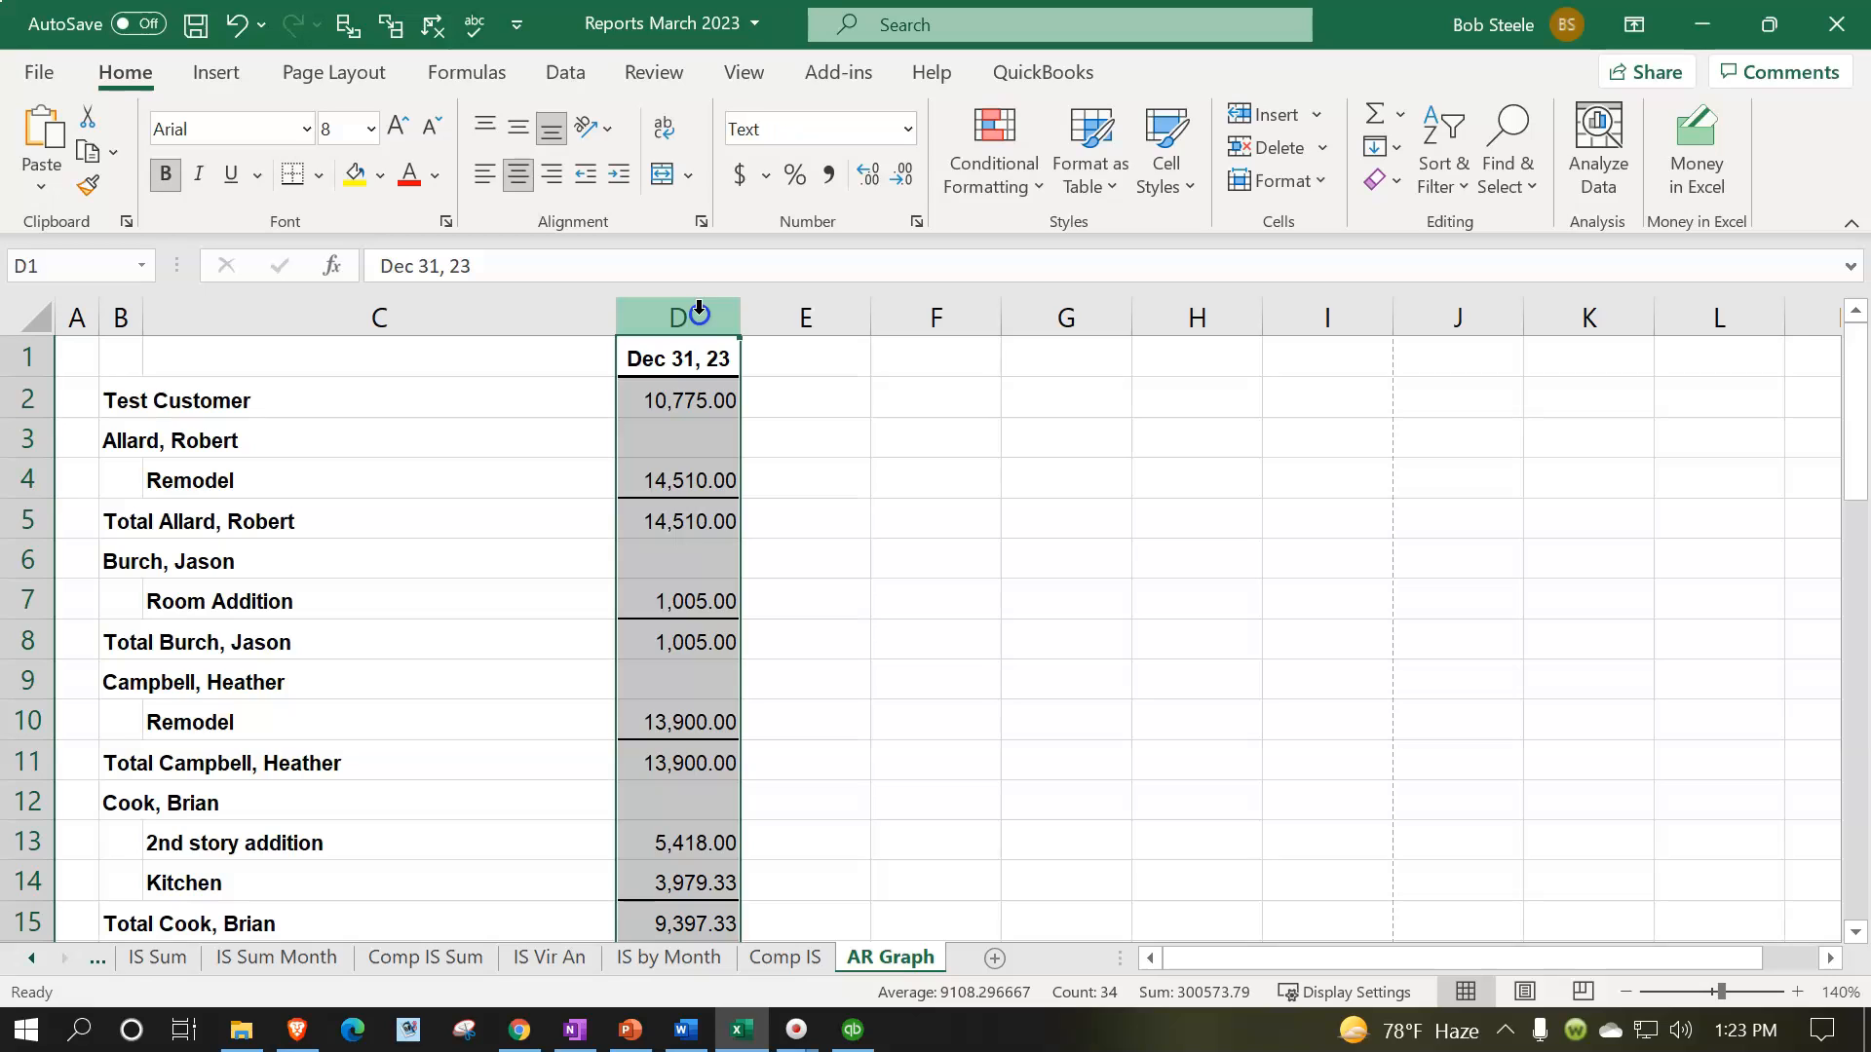
right_click(679, 551)
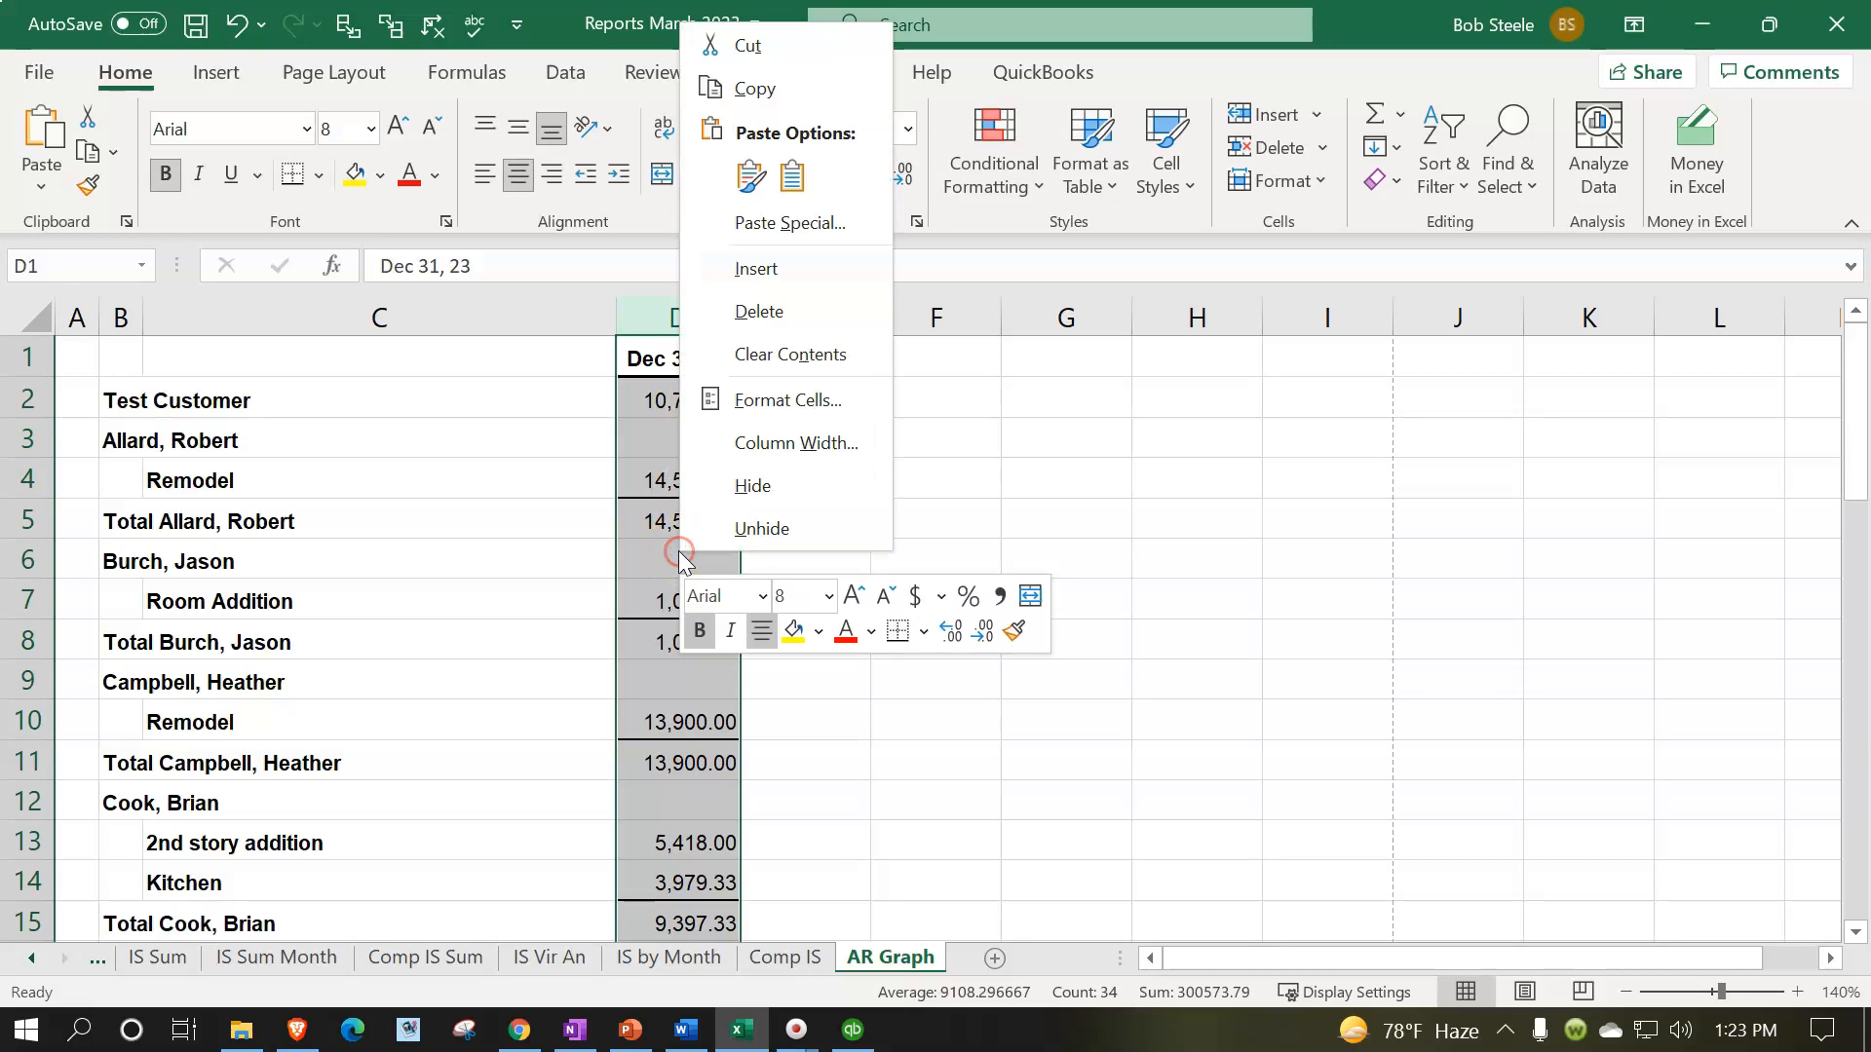
left_click(764, 94)
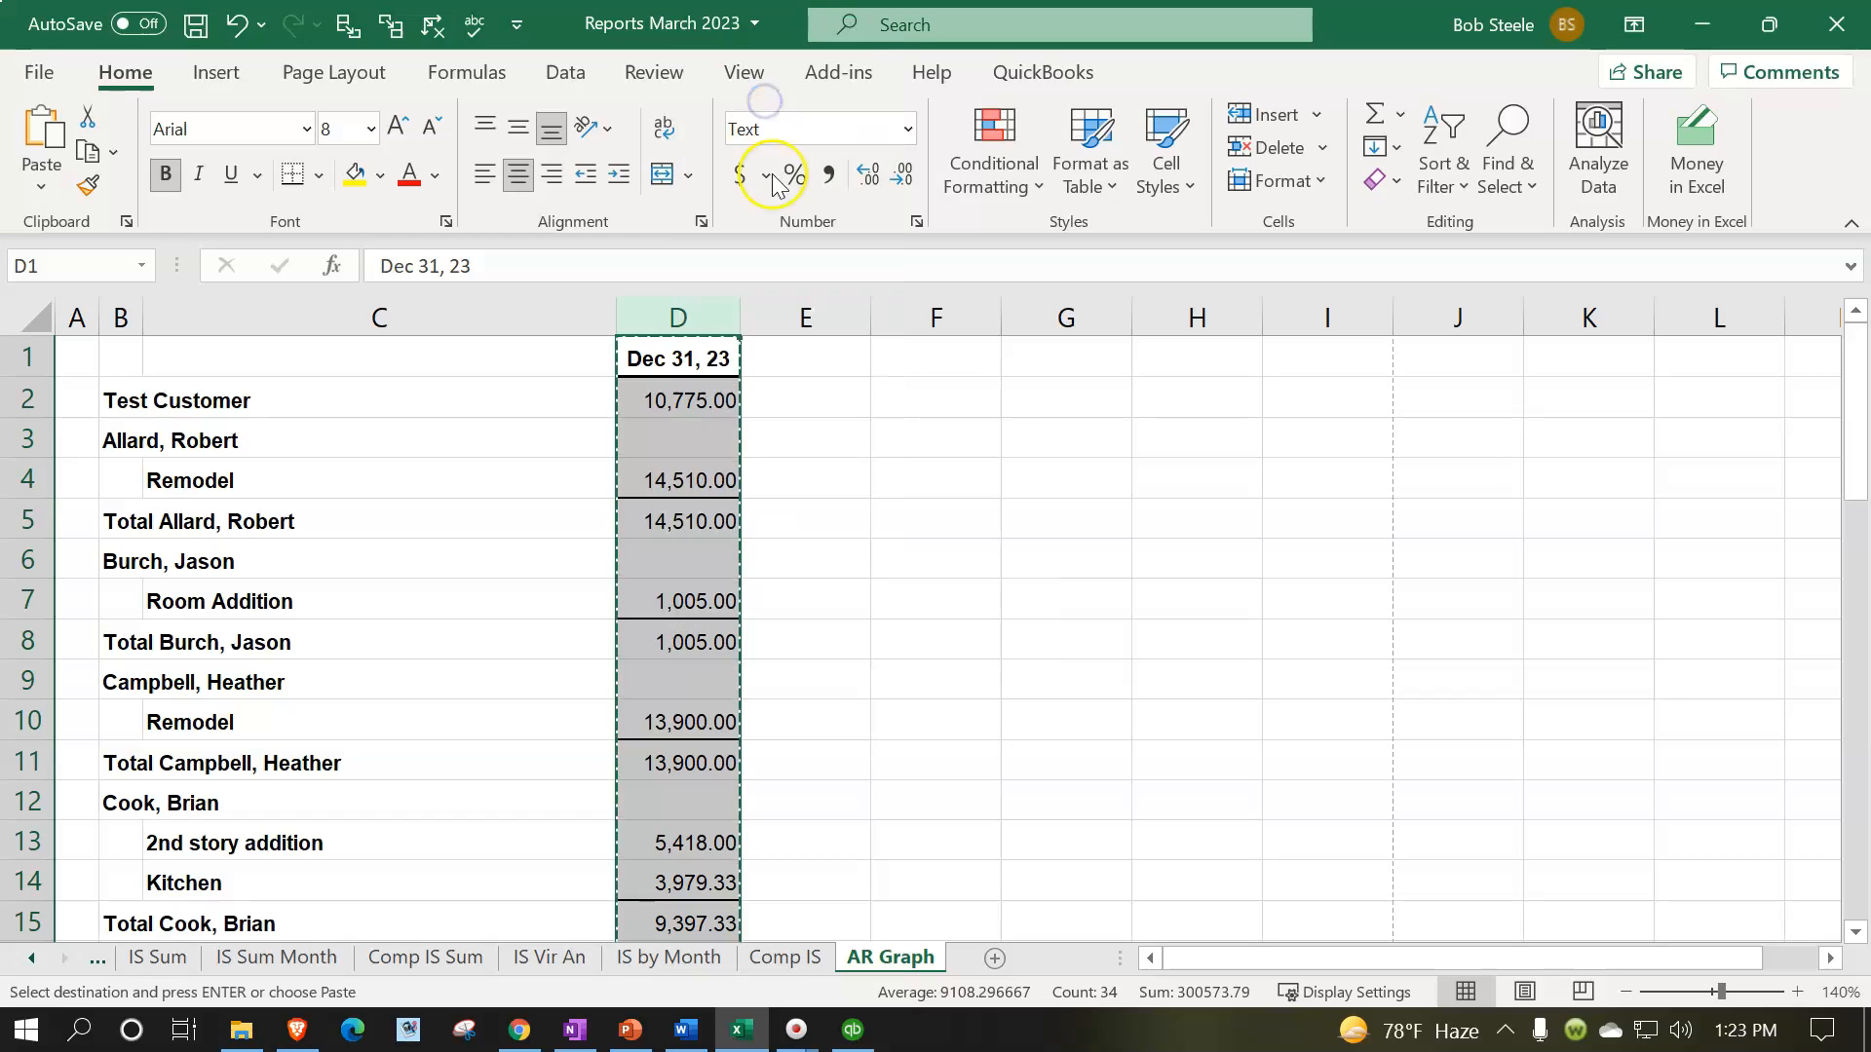
right_click(681, 365)
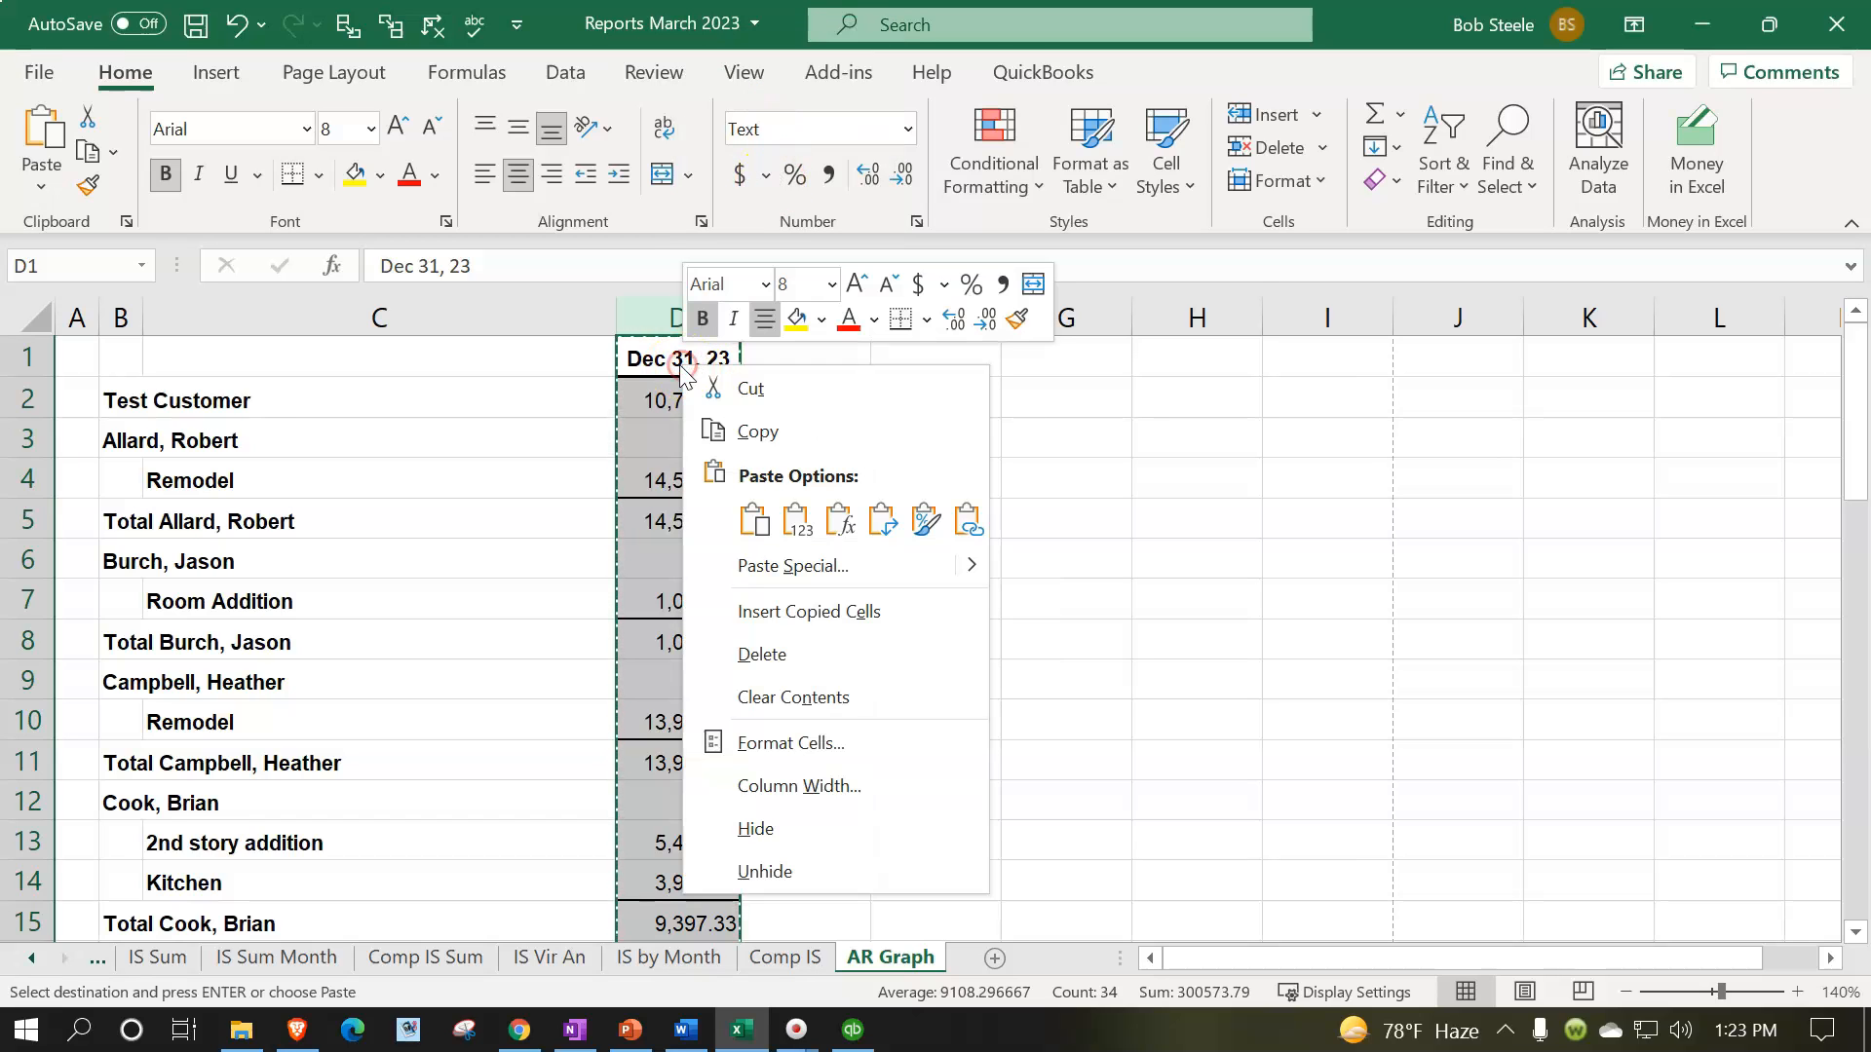
left_click(796, 521)
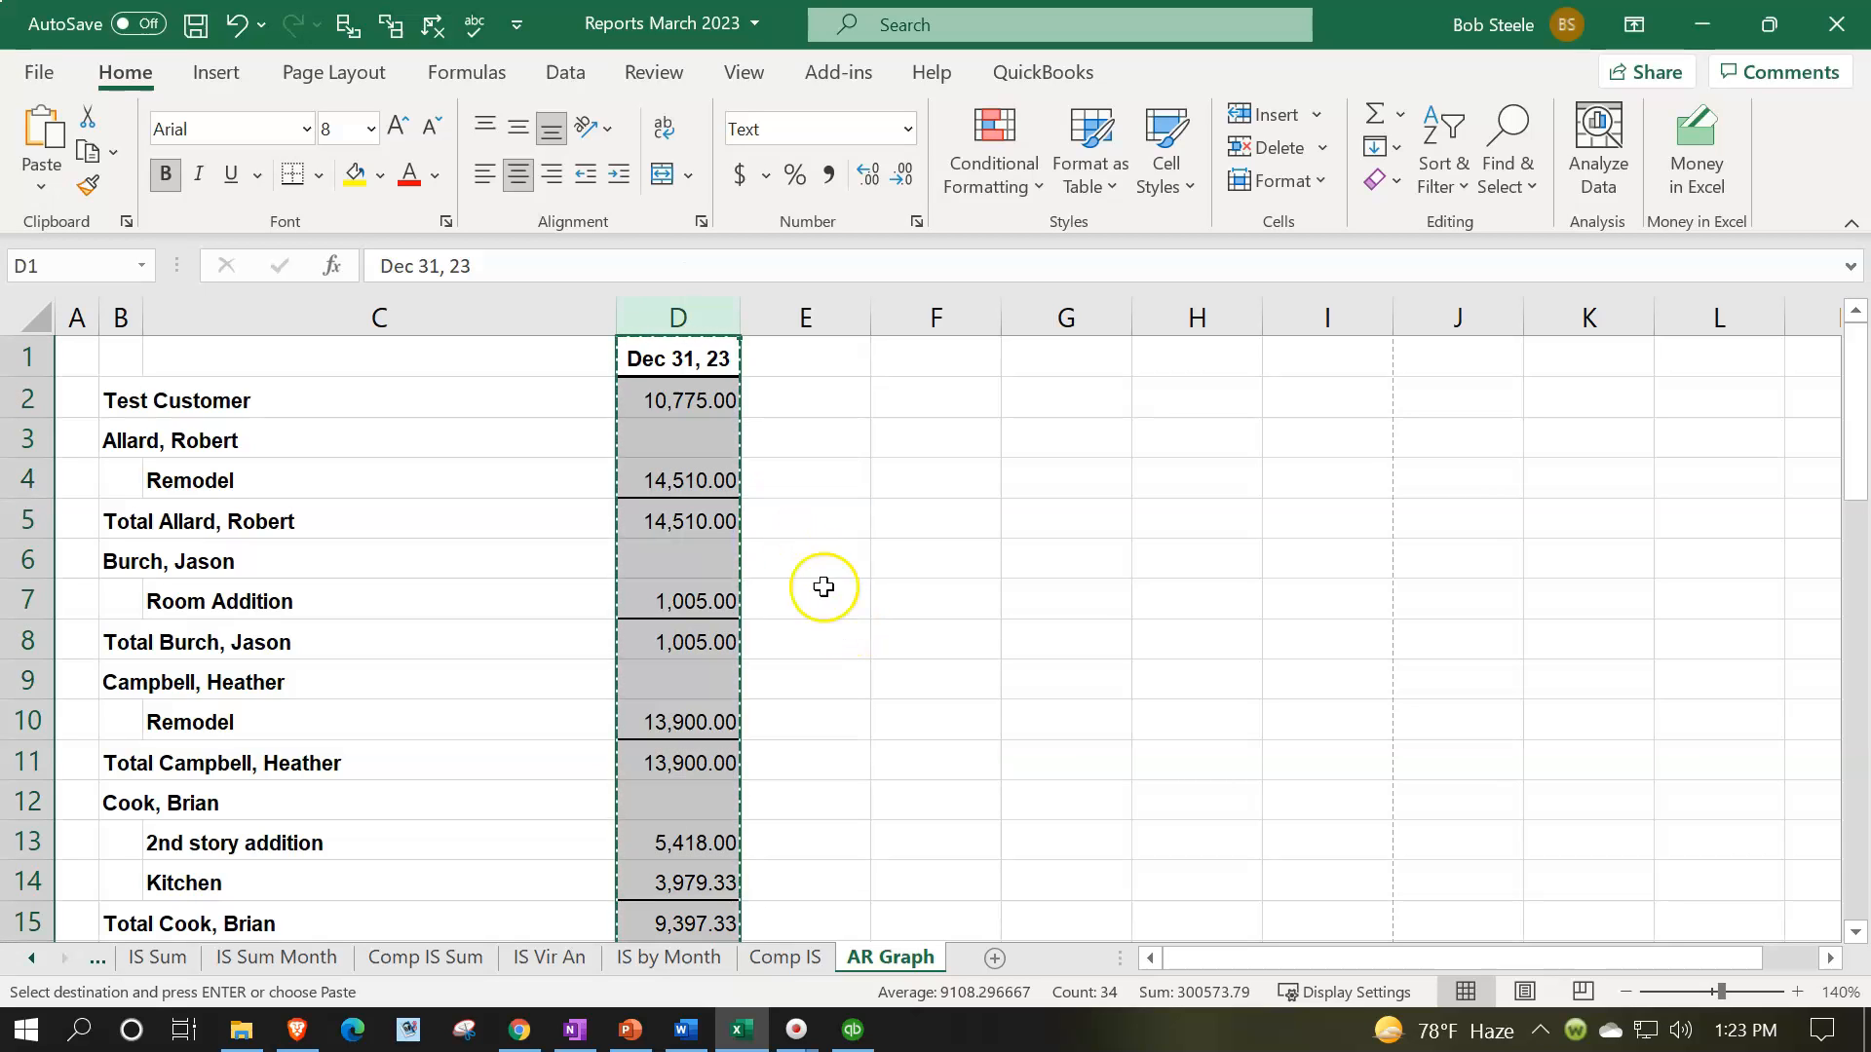
left_click(685, 414)
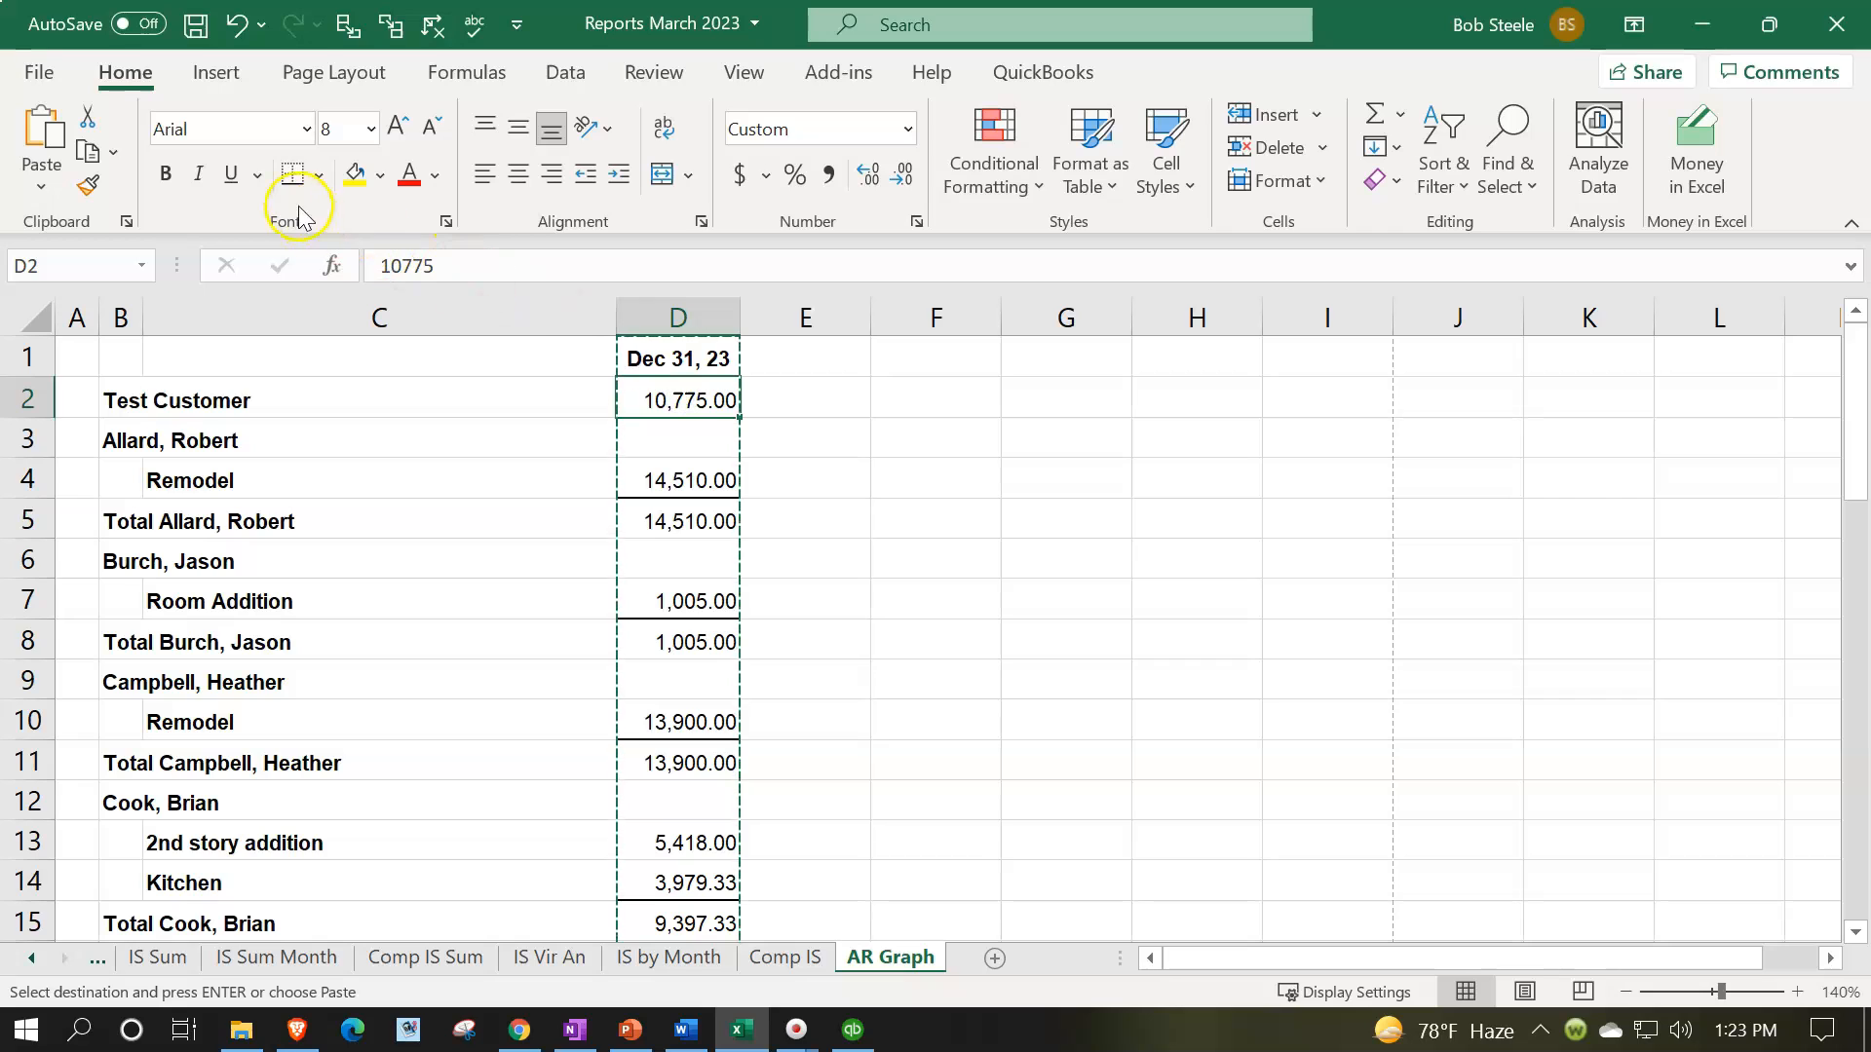
Copy the plain formatting of blank cell G3 onto the entire AR Graph sheet with Format Painter
left_click(1049, 441)
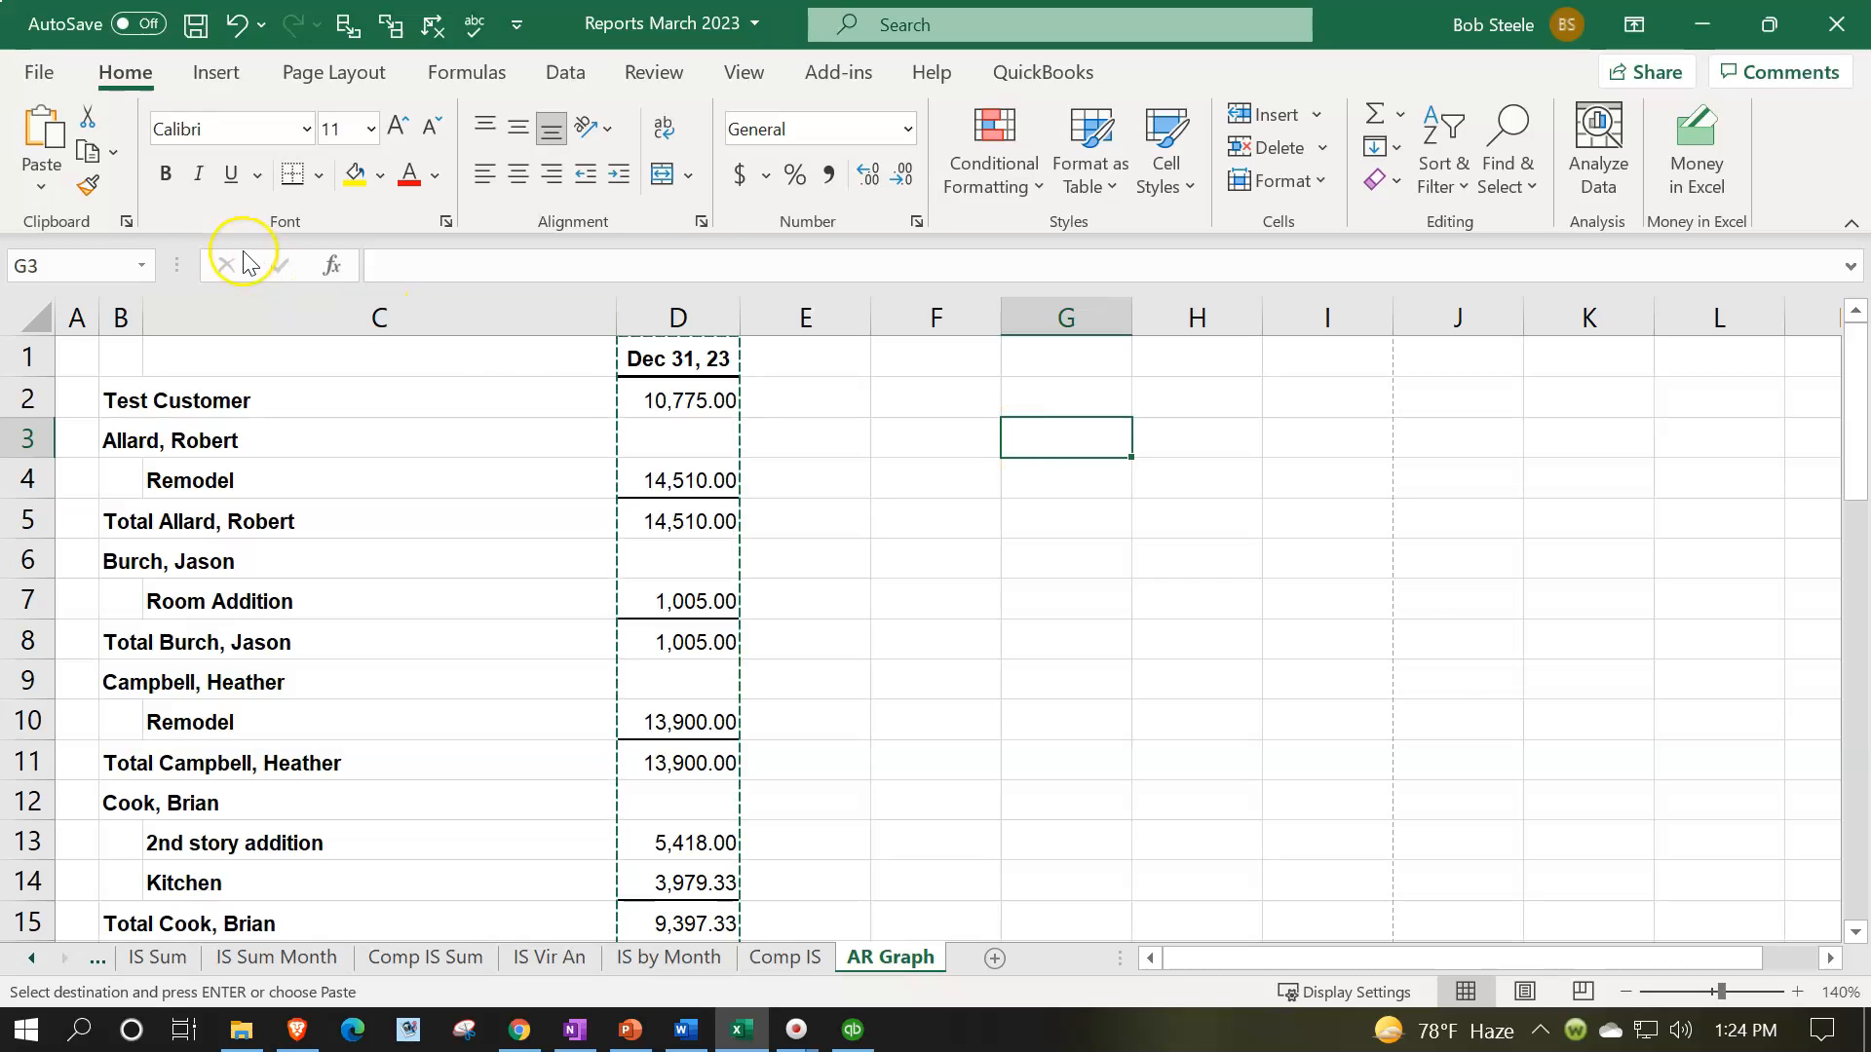
left_click(91, 187)
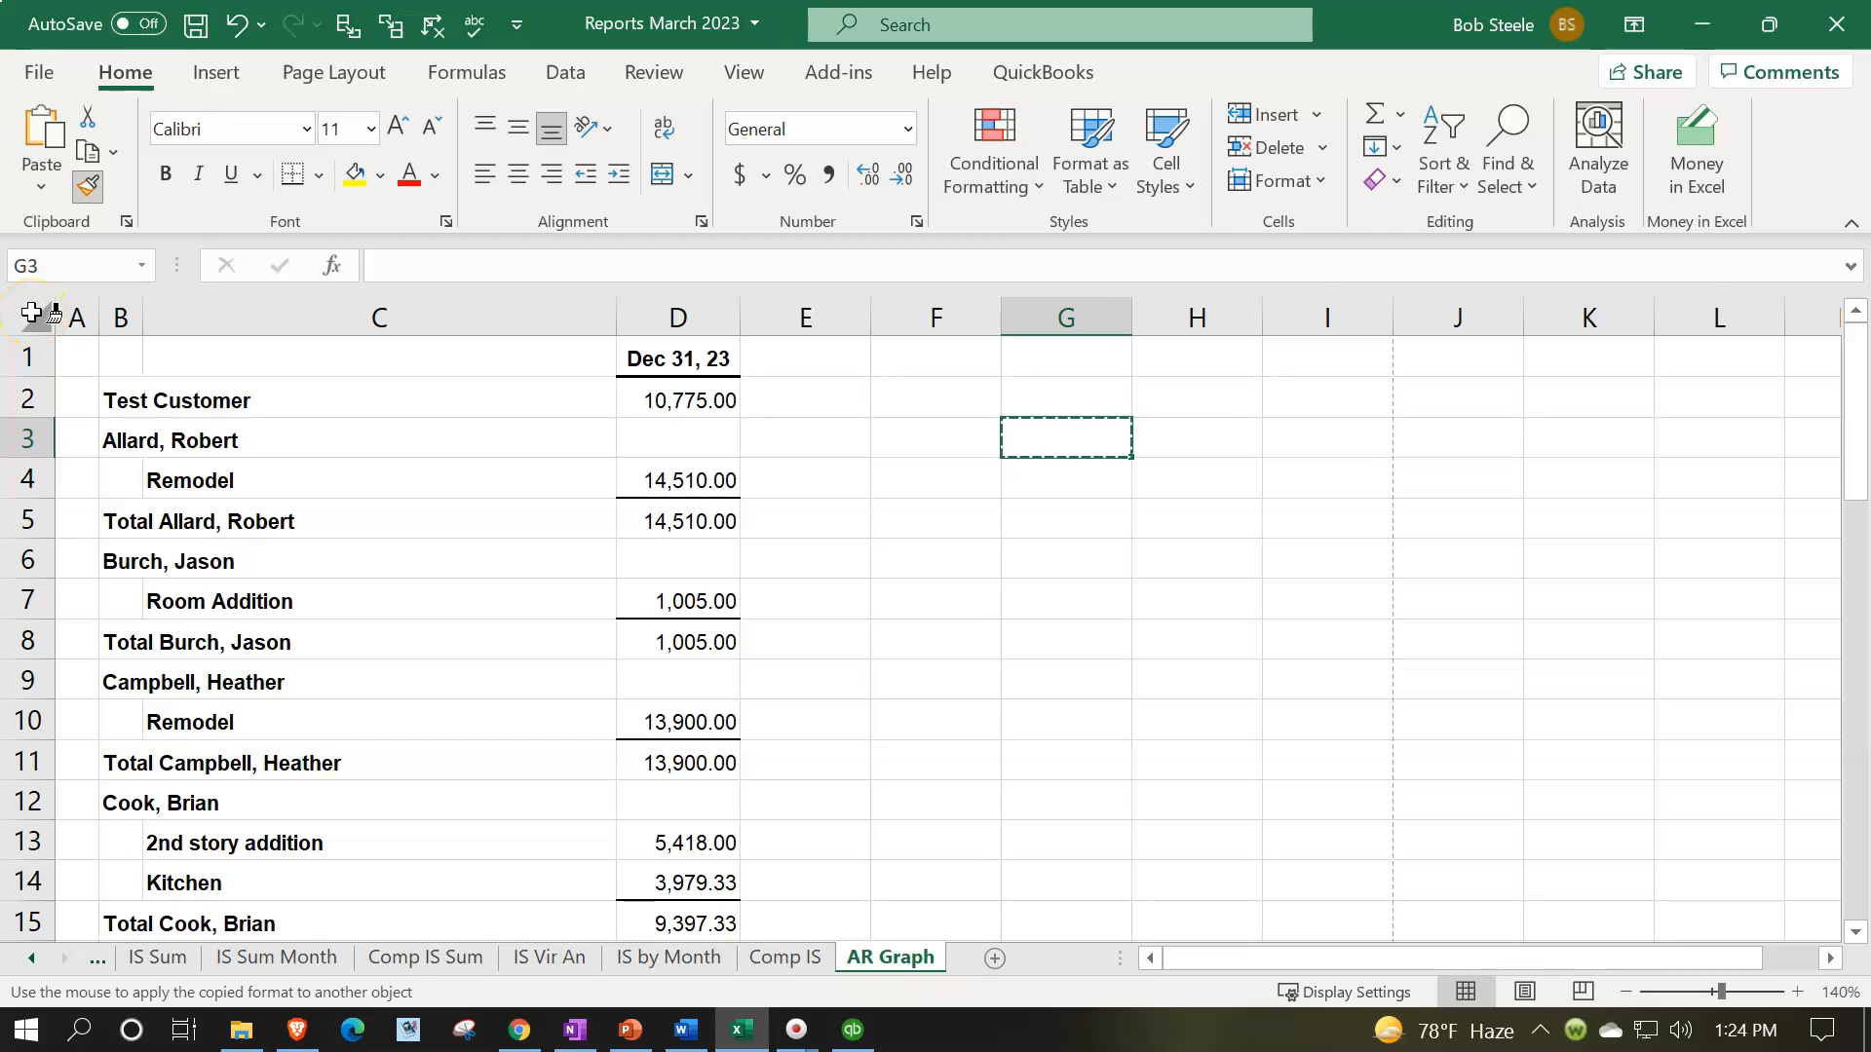
left_click(33, 312)
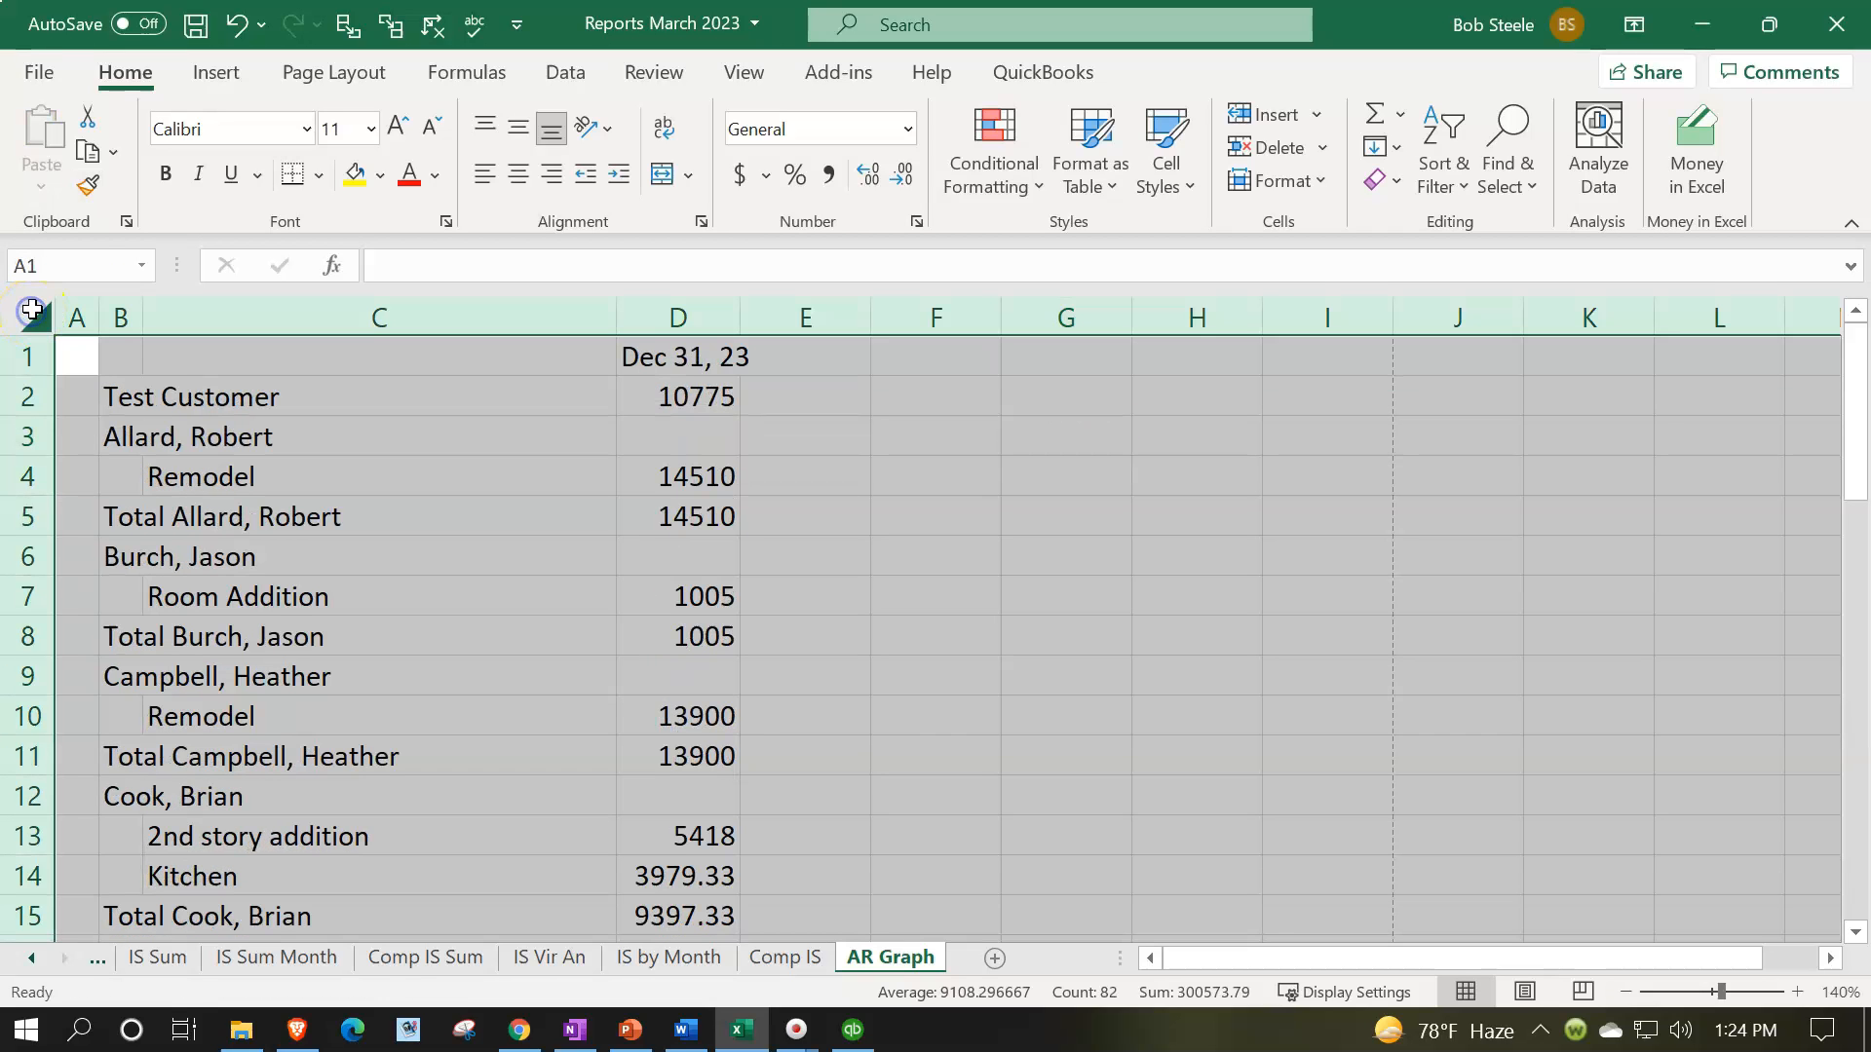
Format all cells as Currency with no symbol, 0 decimal places, and negative numbers in red parentheses
right_click(487, 465)
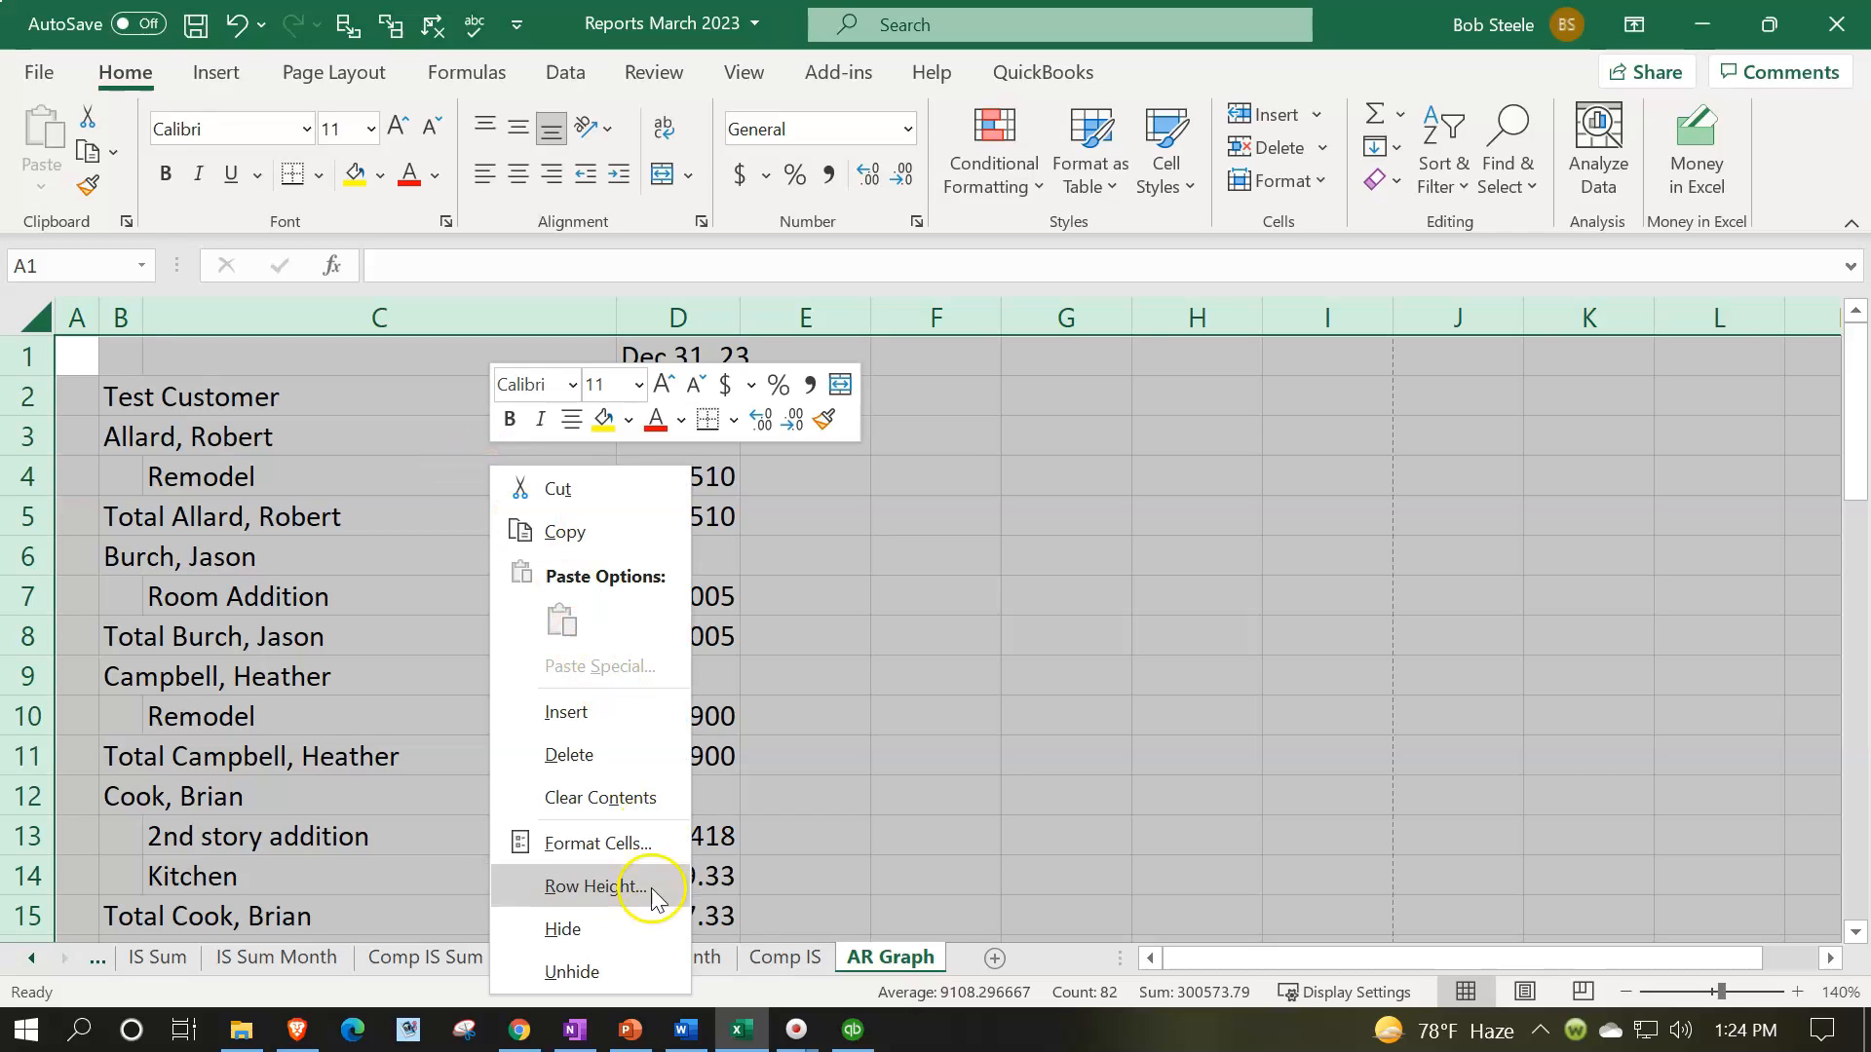
left_click(617, 839)
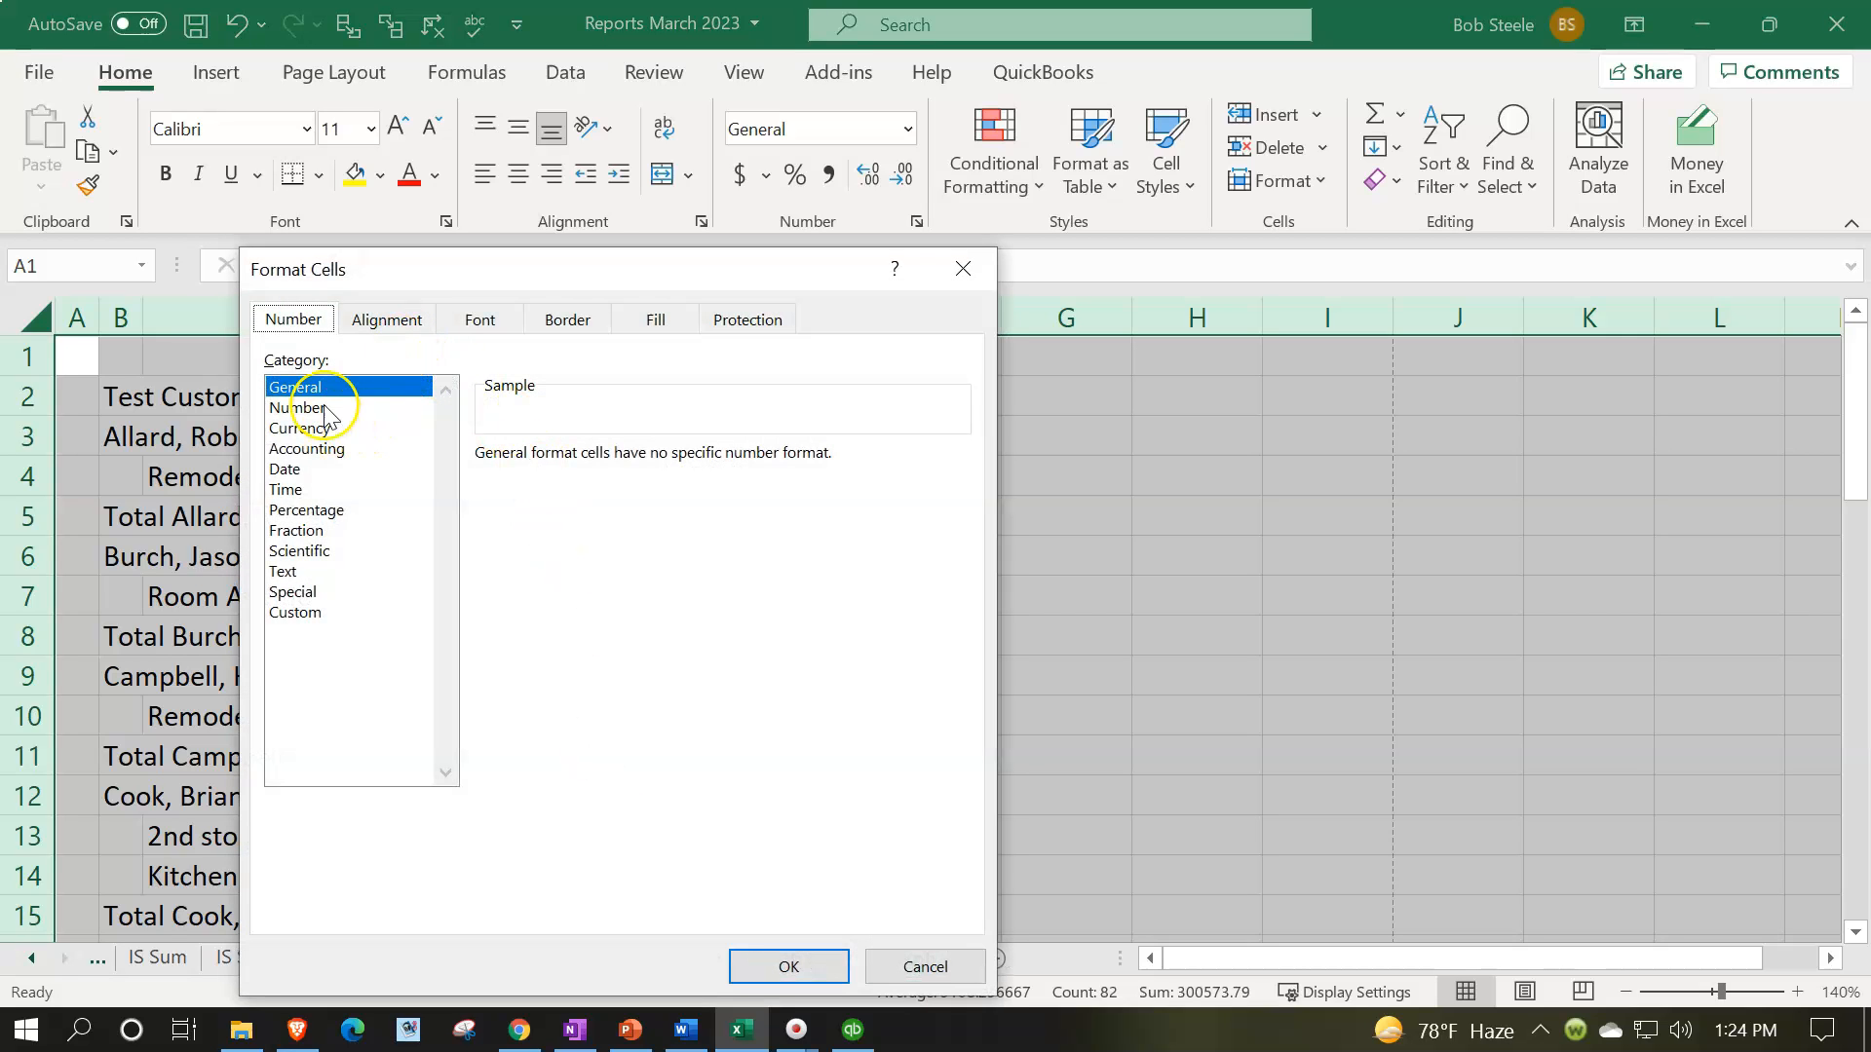
left_click(310, 429)
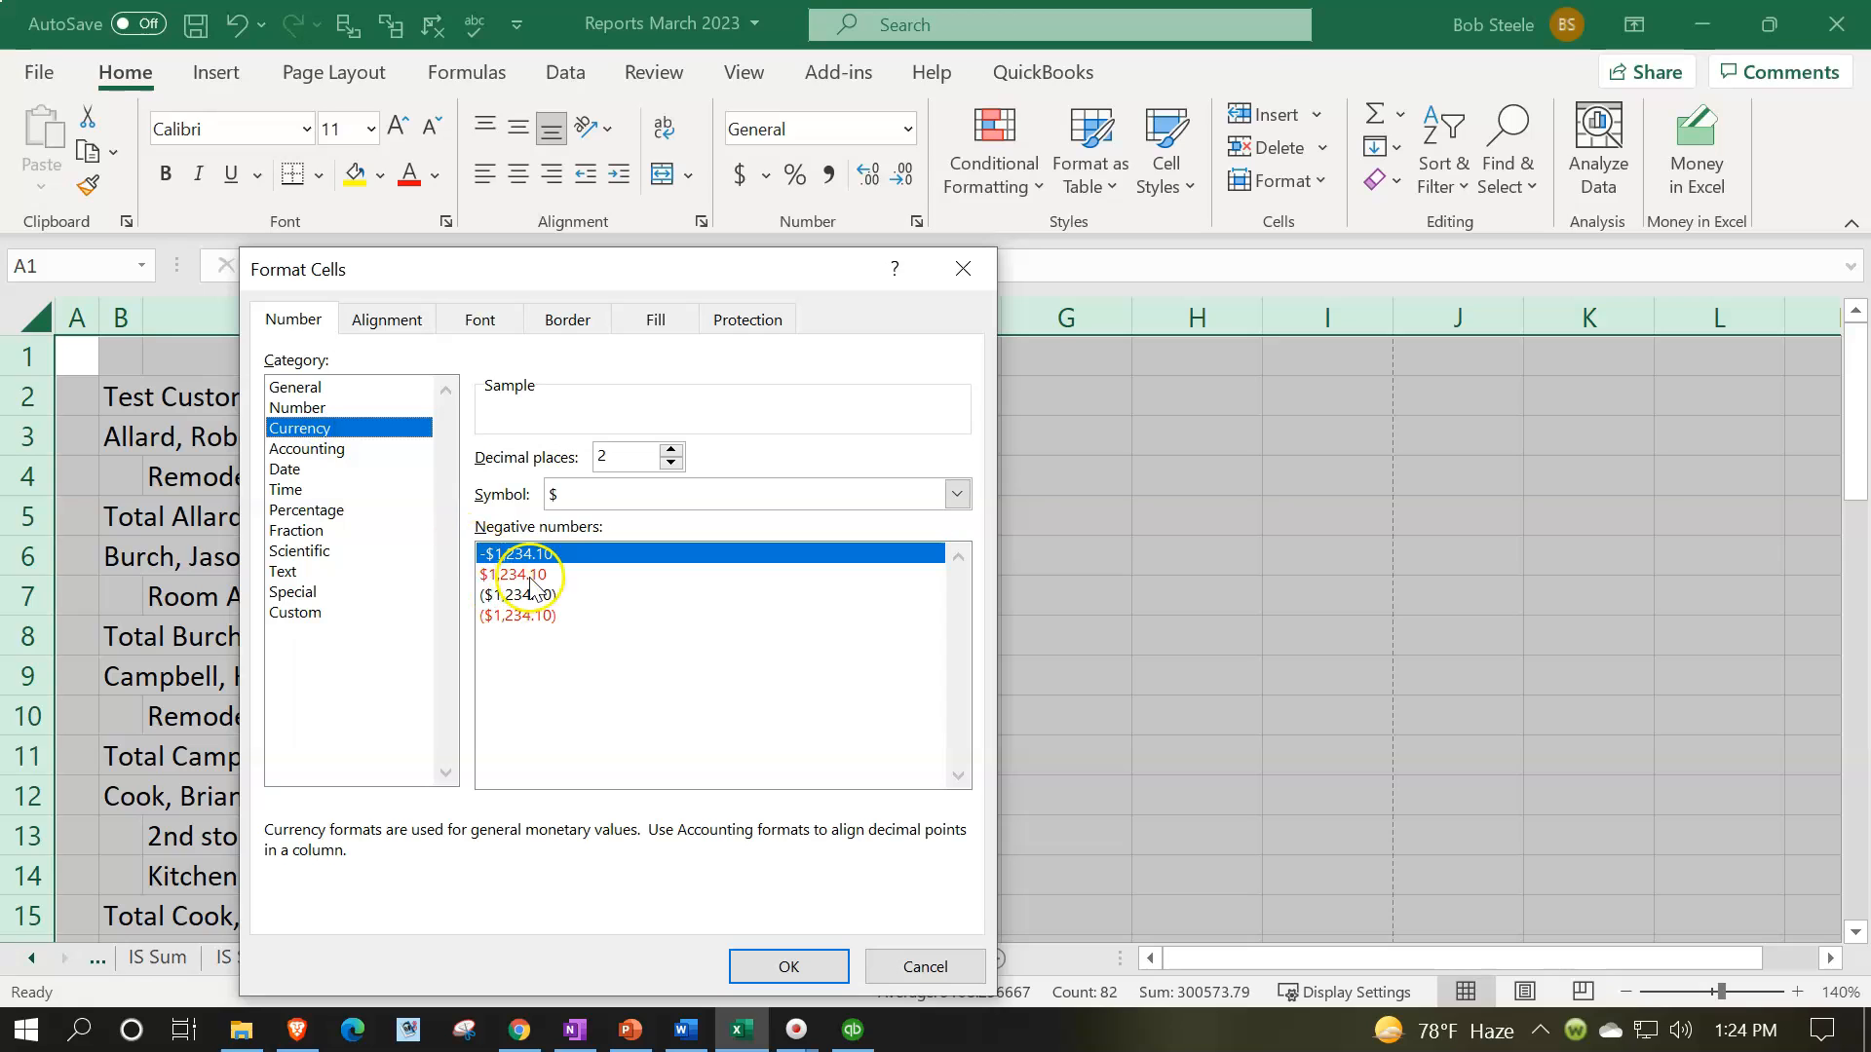
left_click(538, 616)
left_click(607, 495)
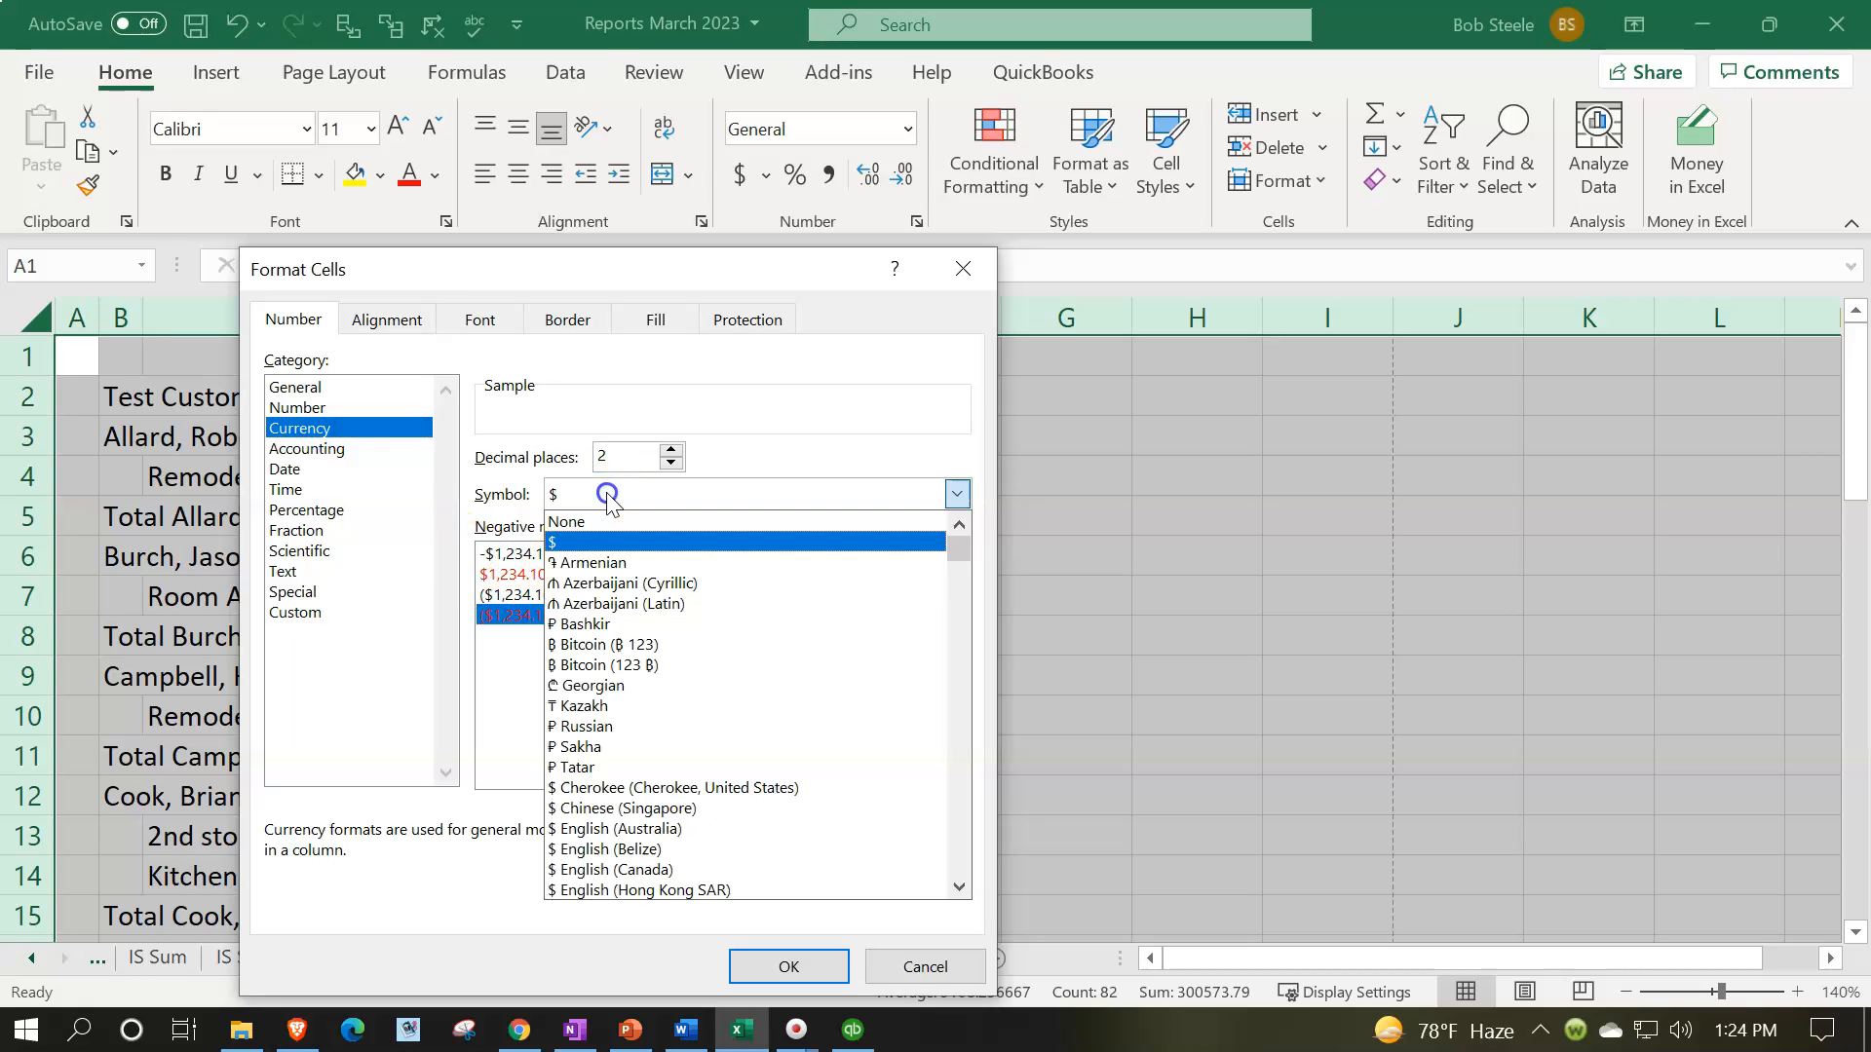
left_click(585, 522)
left_click(672, 463)
left_click(673, 463)
left_click(781, 965)
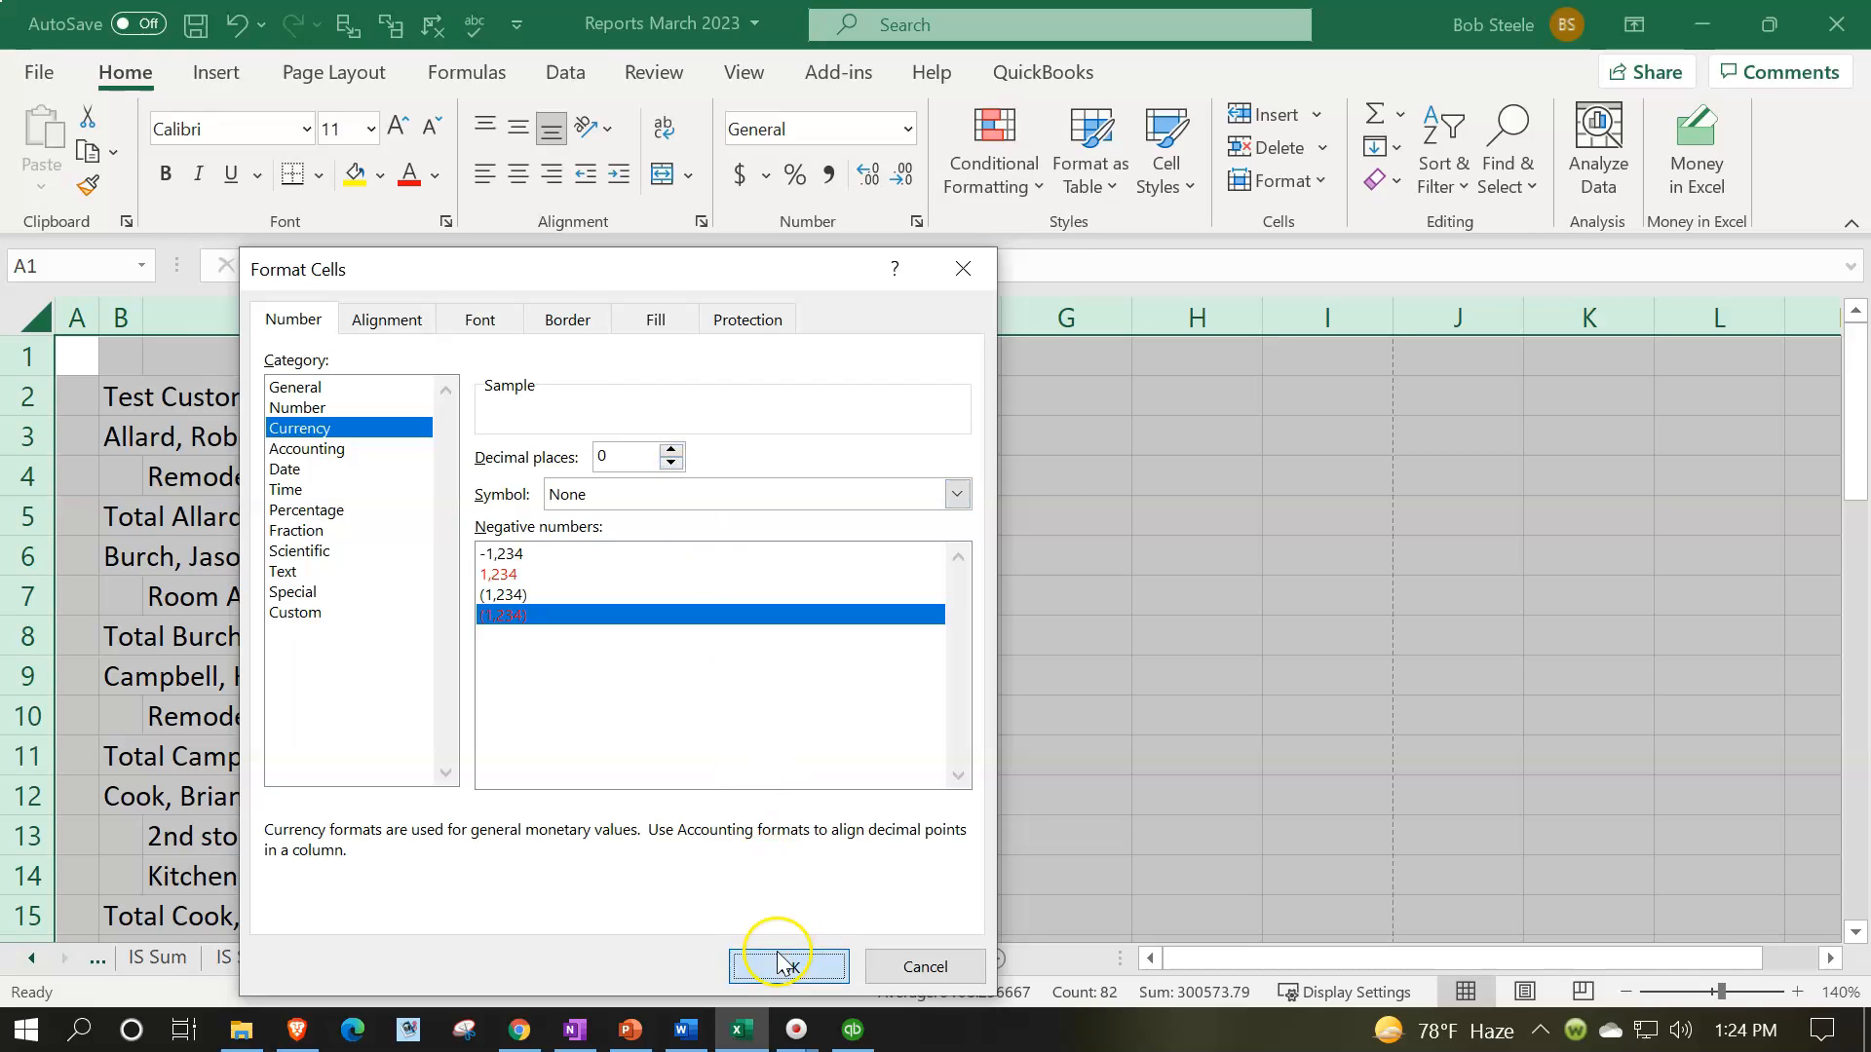
Delete row 1 of the AR Graph sheet, which holds the Dec 31, 23 date heading
left_click(681, 570)
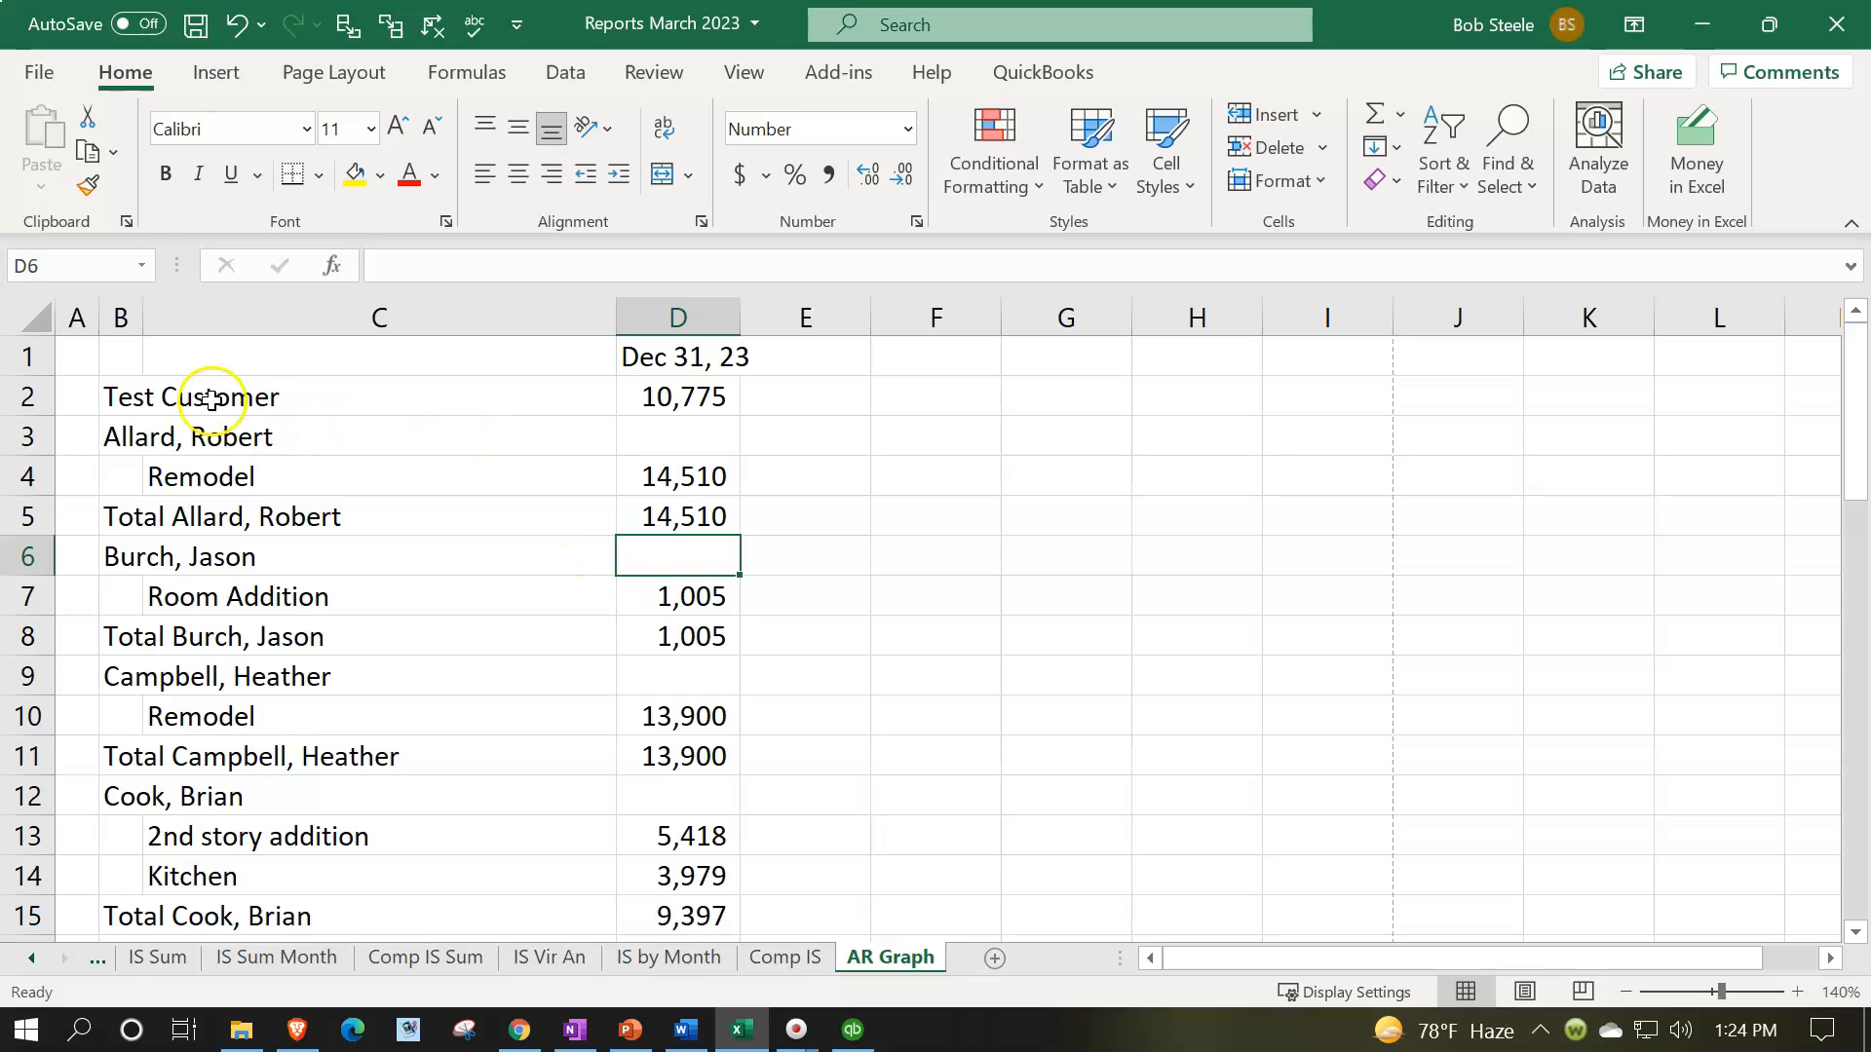
left_click(36, 358)
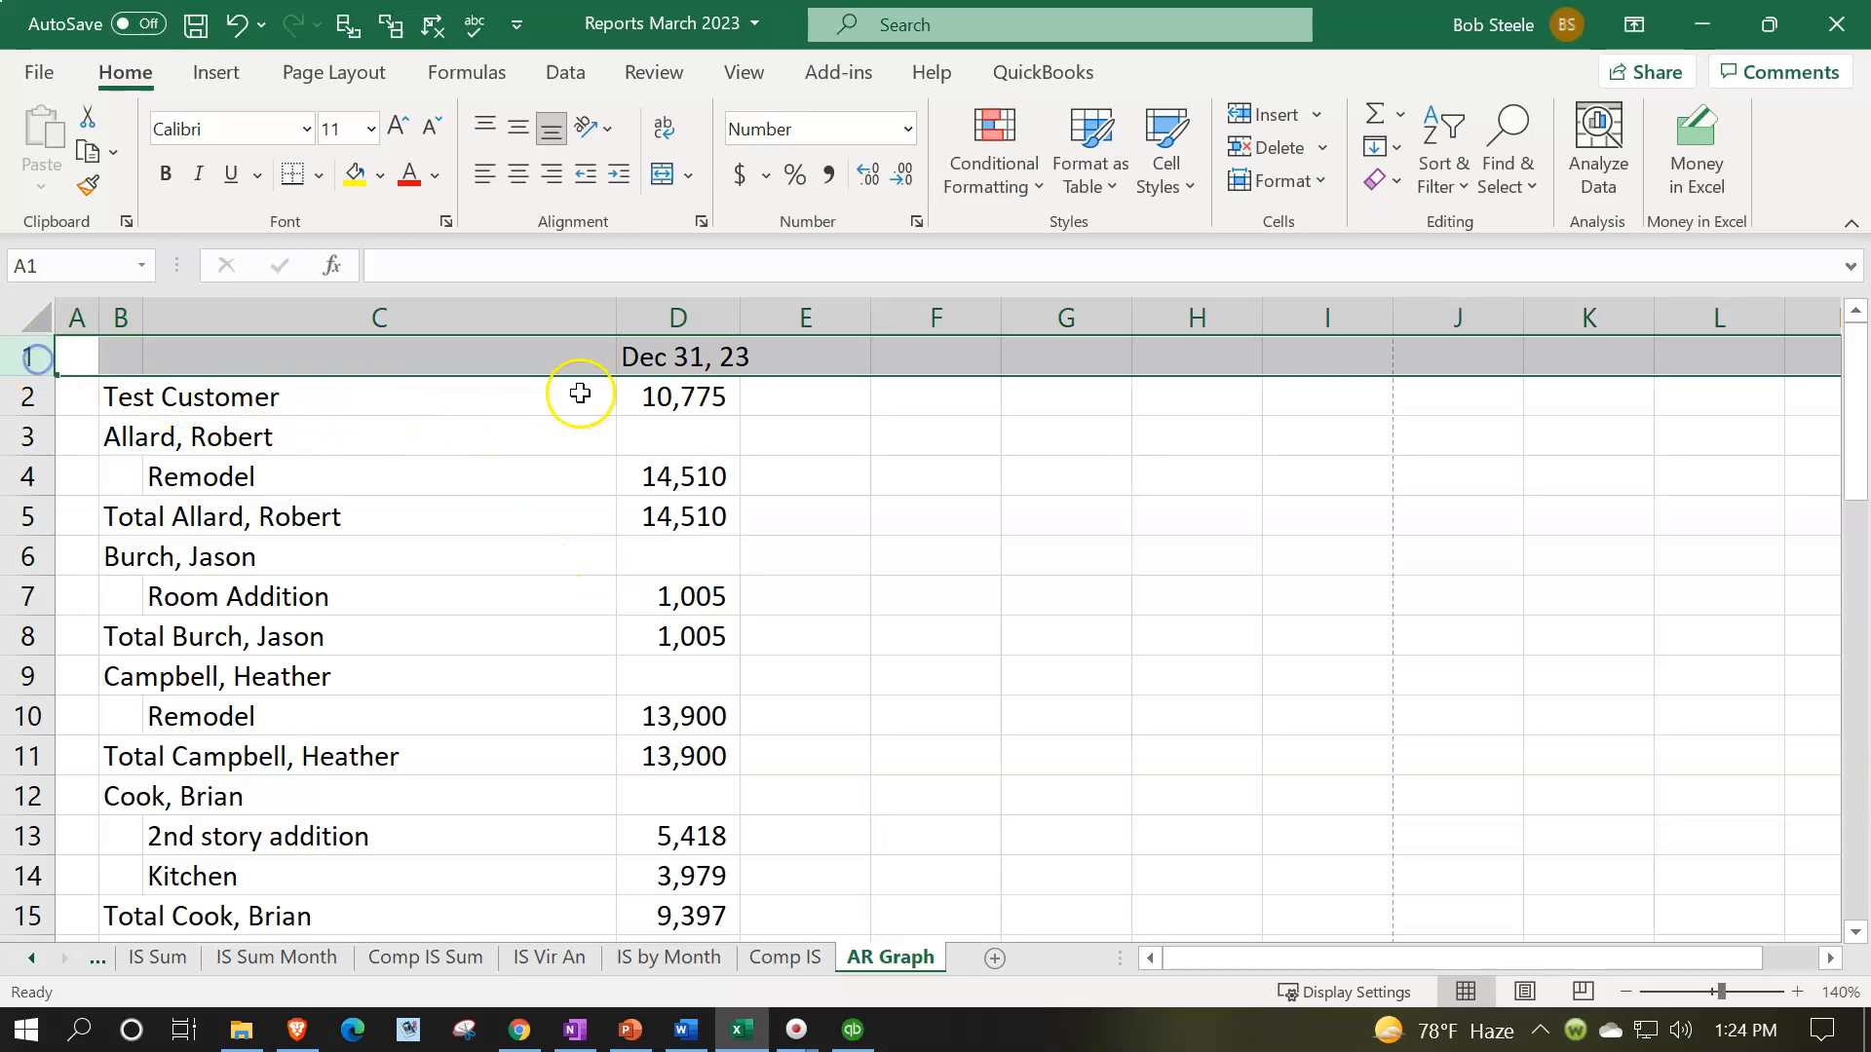
right_click(556, 348)
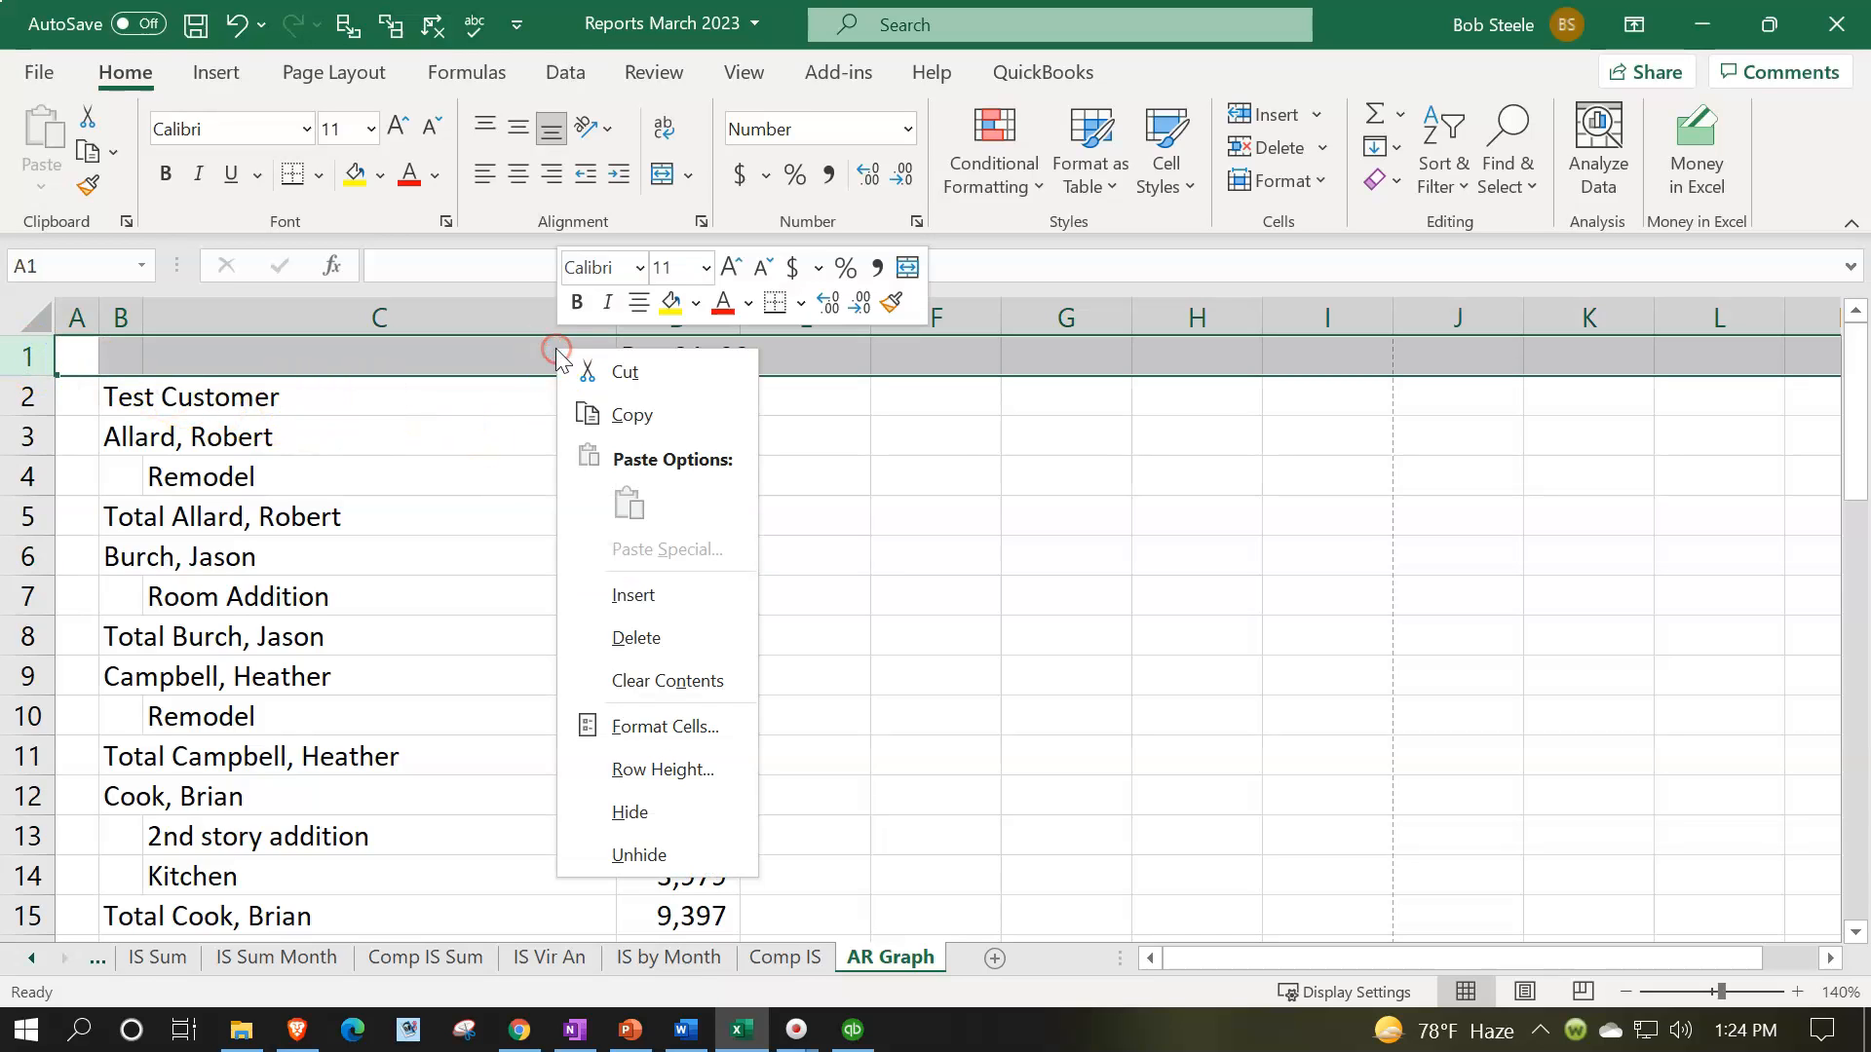
left_click(609, 633)
Delete the grand TOTAL row 48 at the end of the customer list
scroll(407, 664, "down", 16)
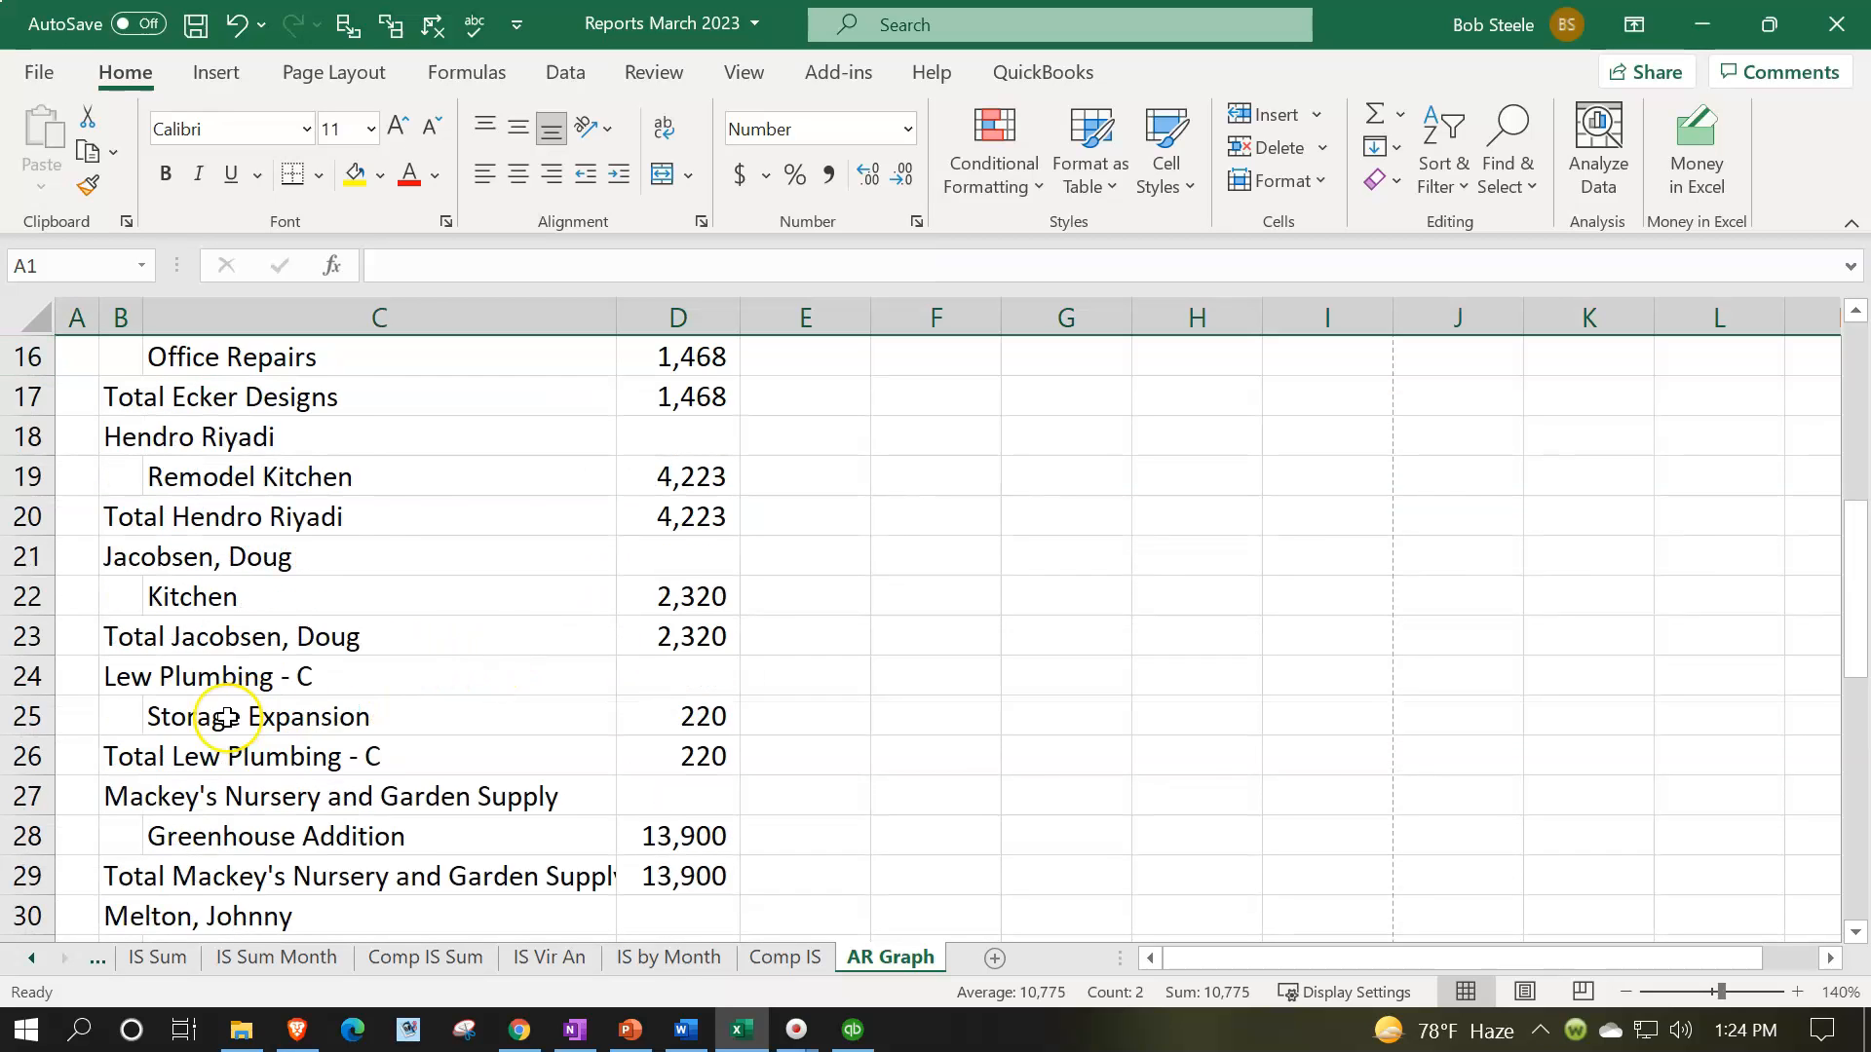
scroll(172, 655, "up", 3)
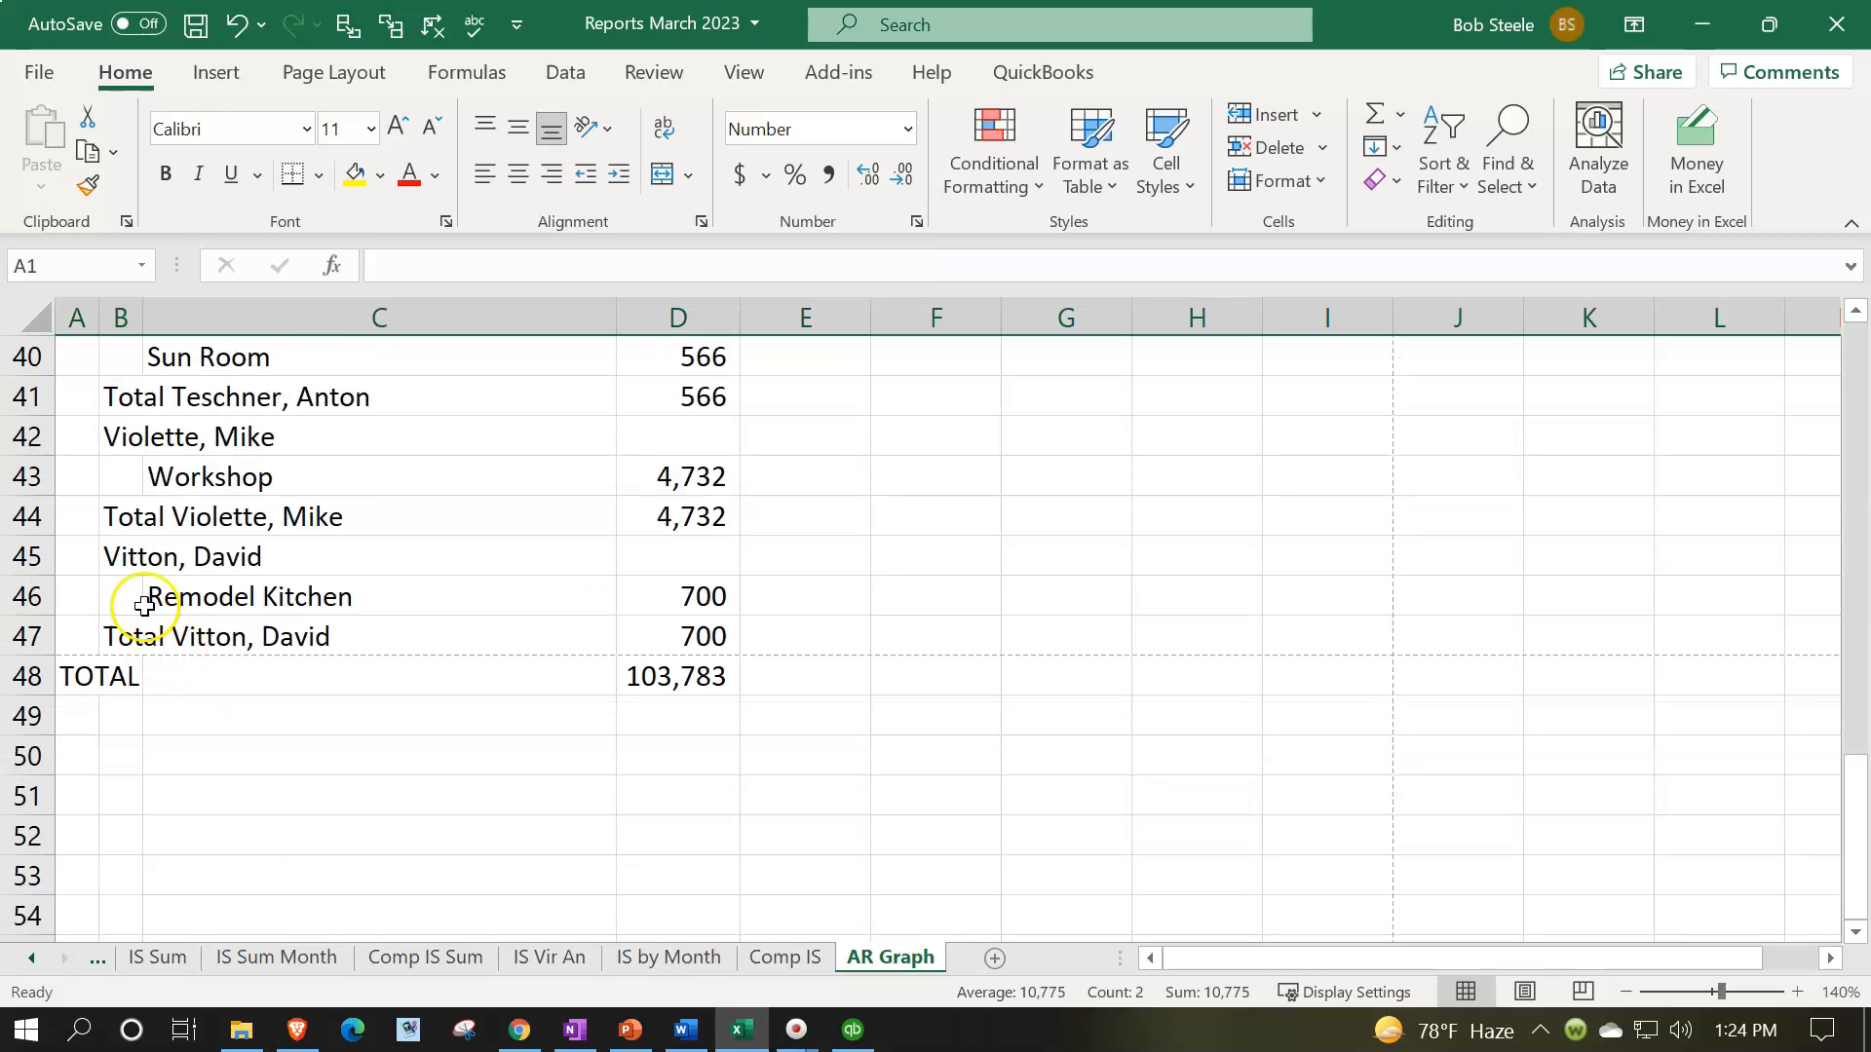
left_click(29, 677)
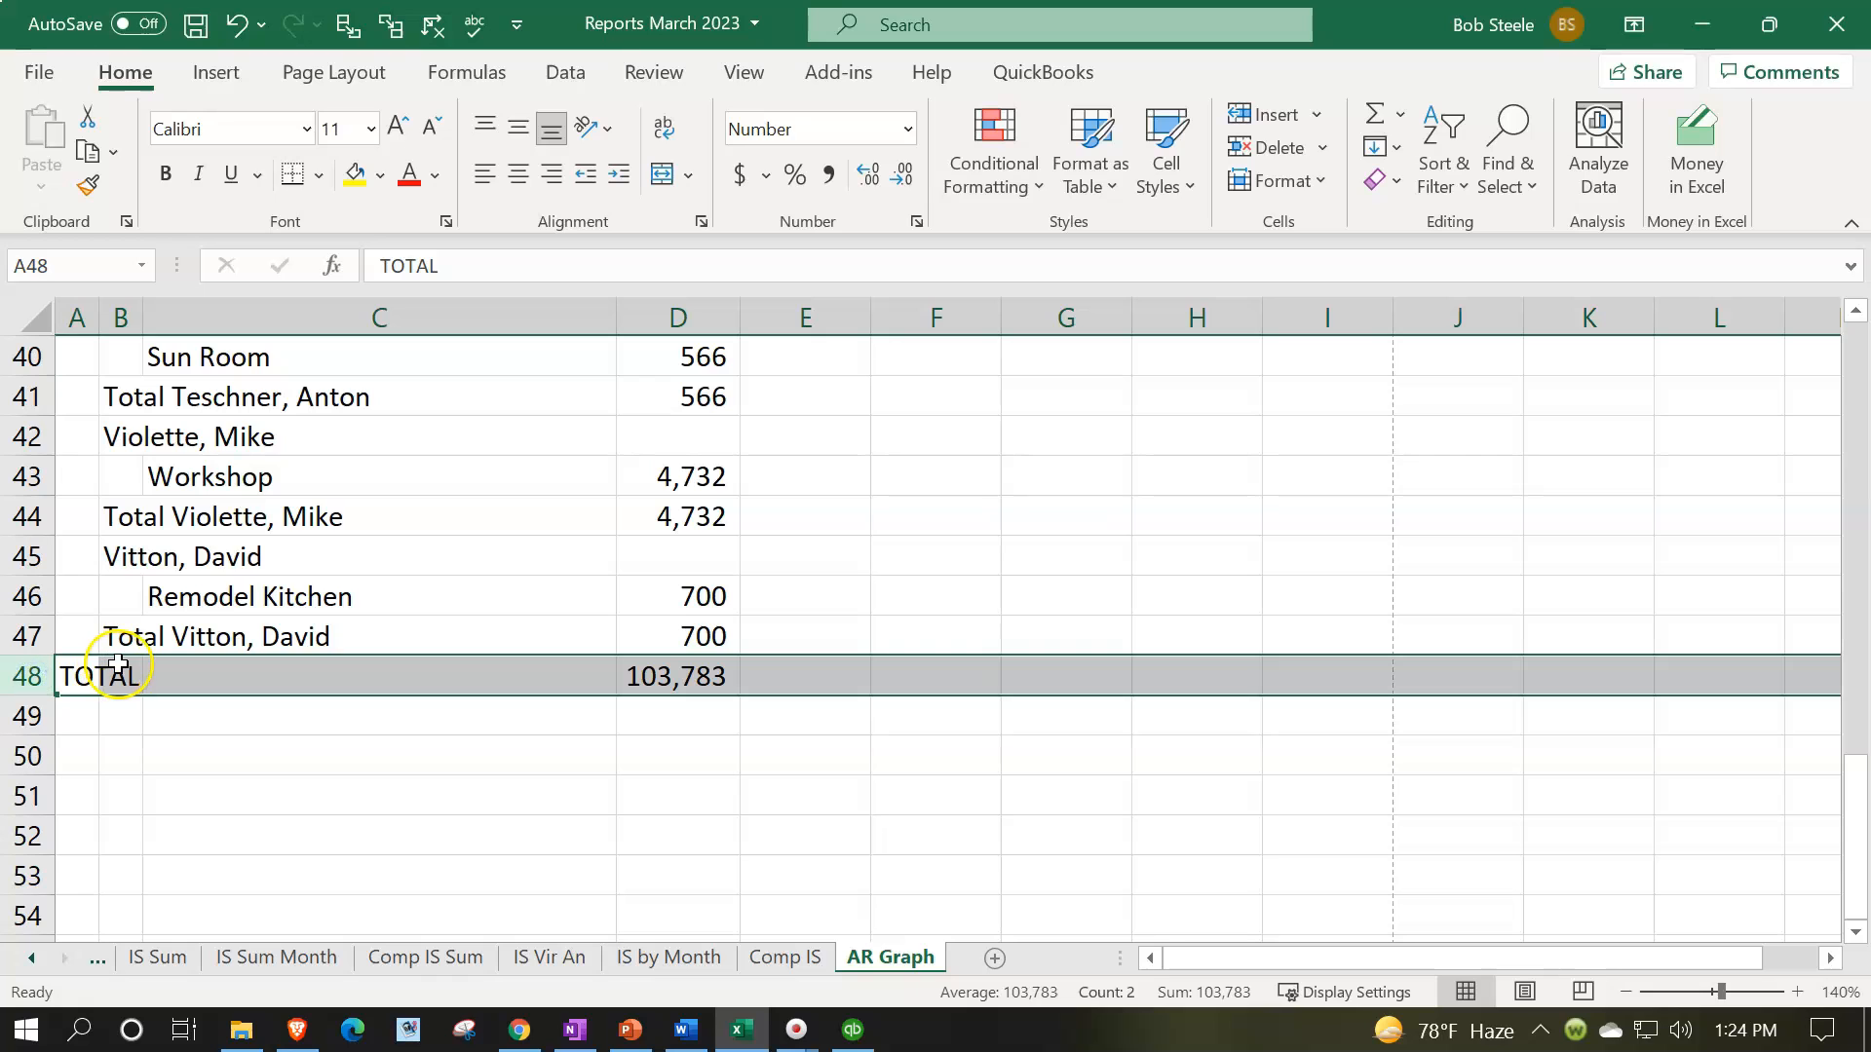
right_click(186, 675)
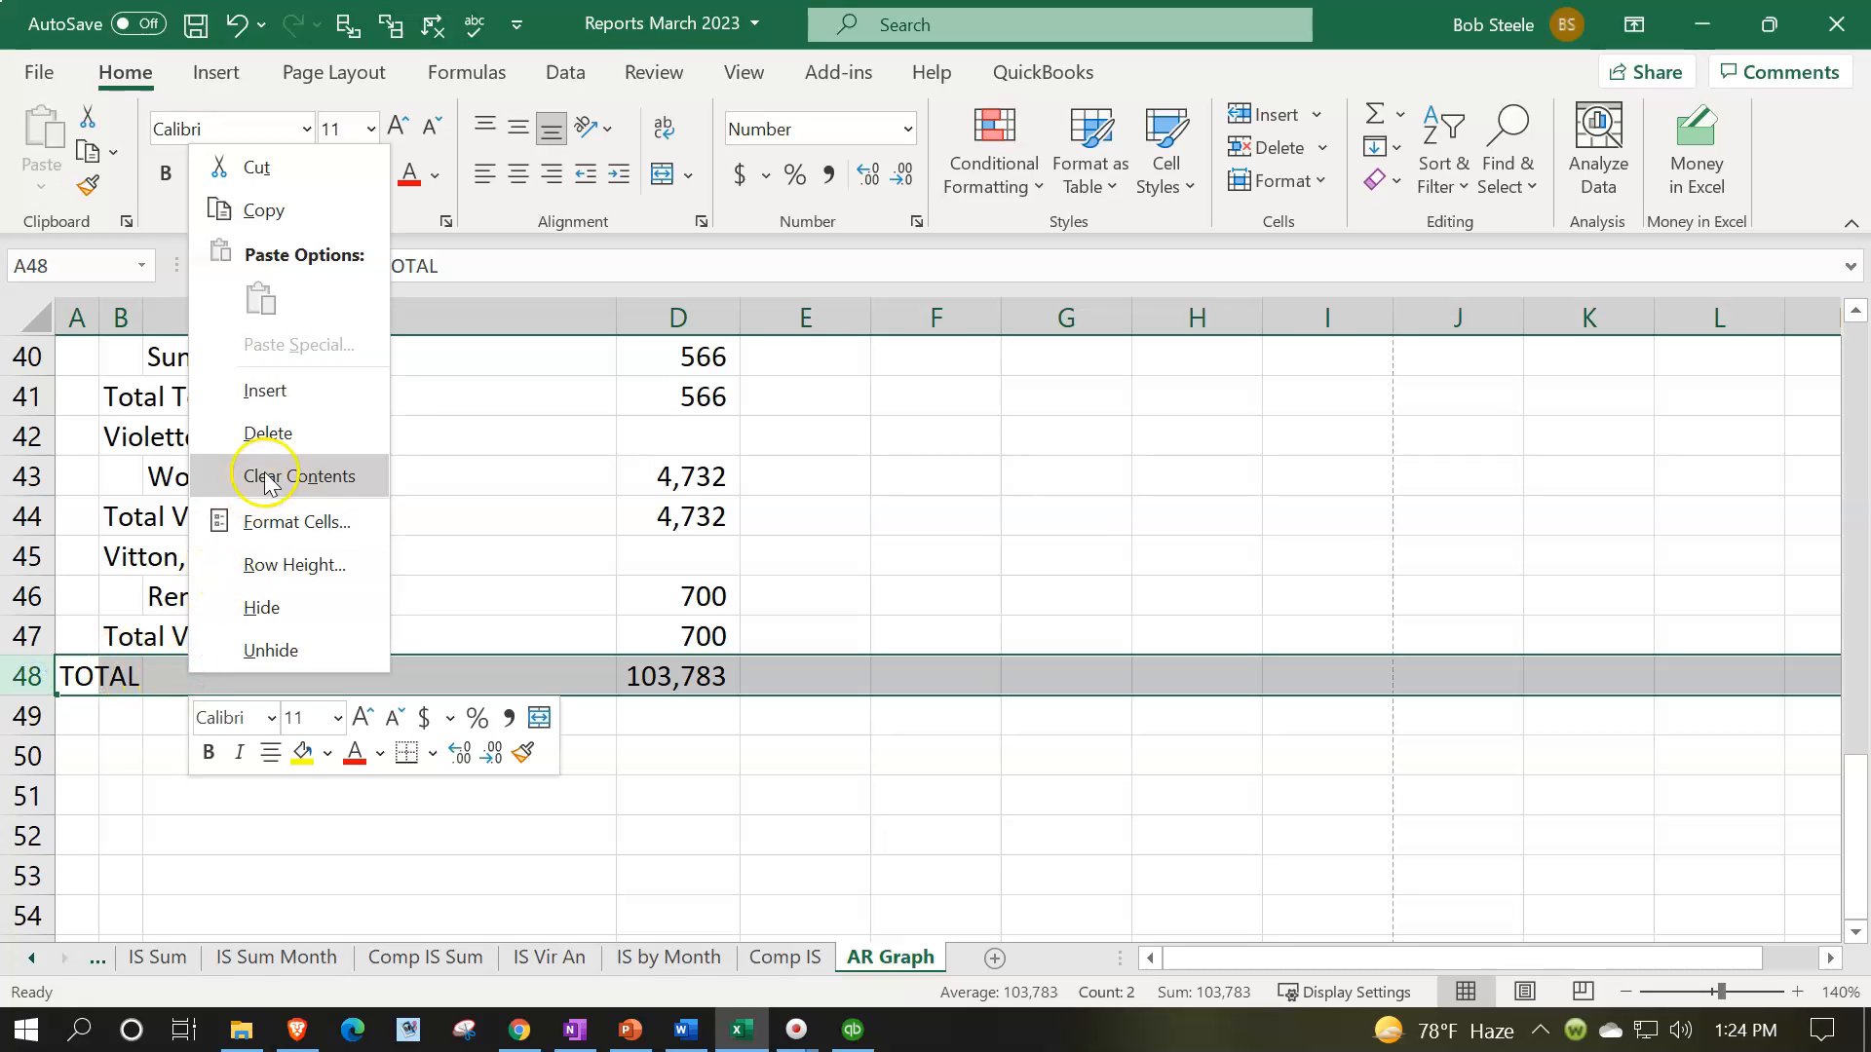
left_click(270, 437)
scroll(215, 587, "up", 13)
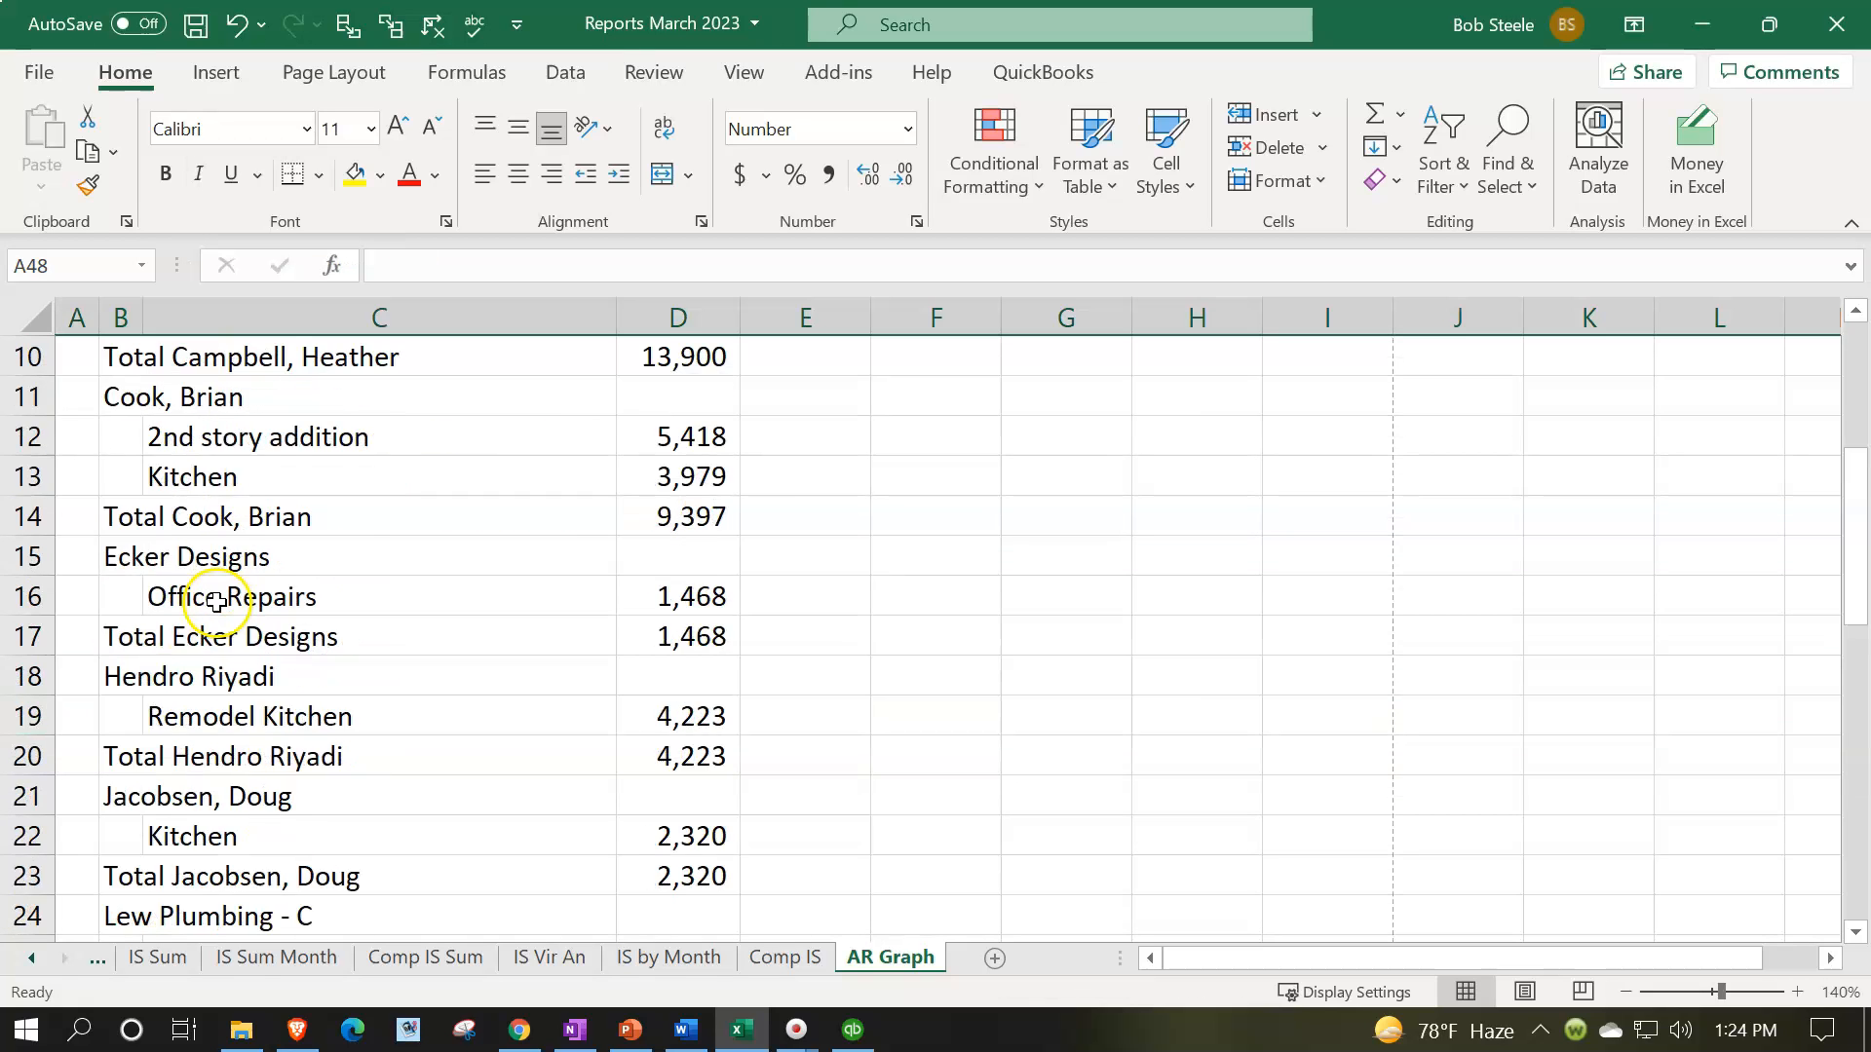
Delete the empty column A in front of the customer names
left_click(75, 315)
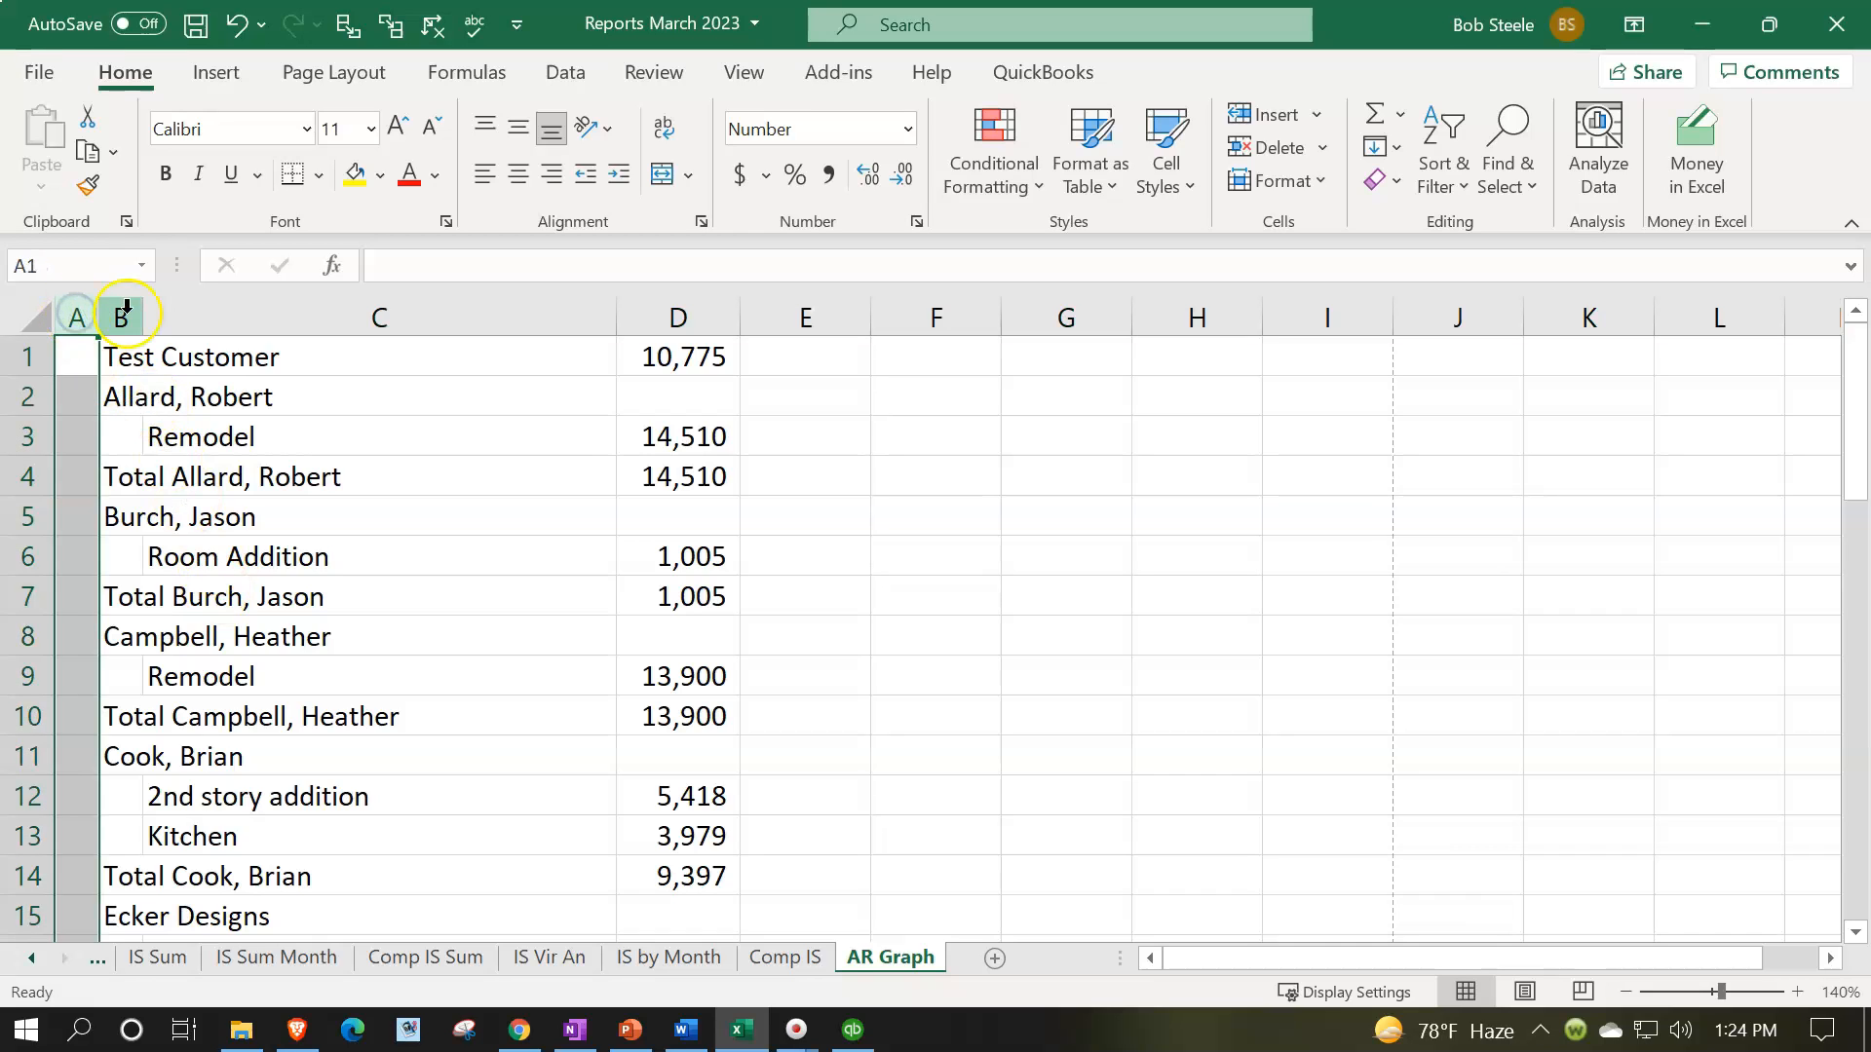
left_click(120, 314)
left_click(200, 314)
left_click(433, 484)
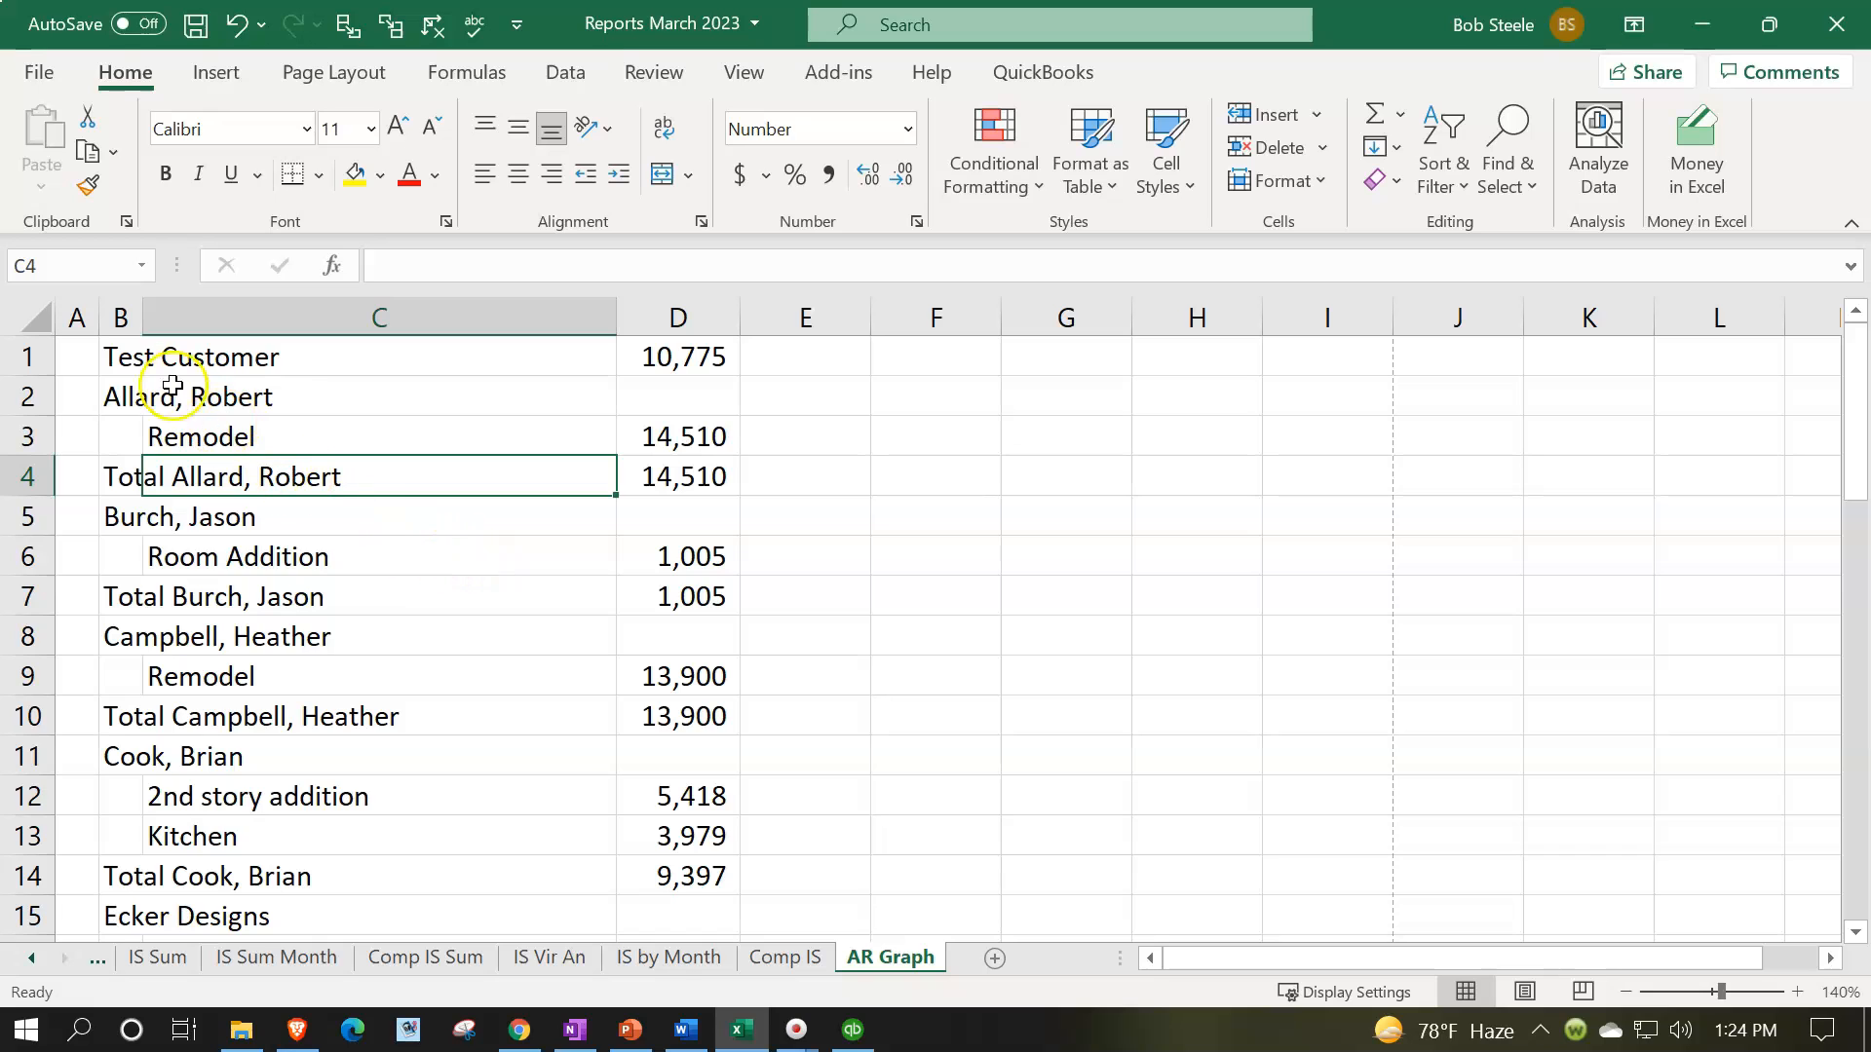
left_click(79, 314)
scroll(158, 548, "down", 12)
scroll(159, 655, "up", 12)
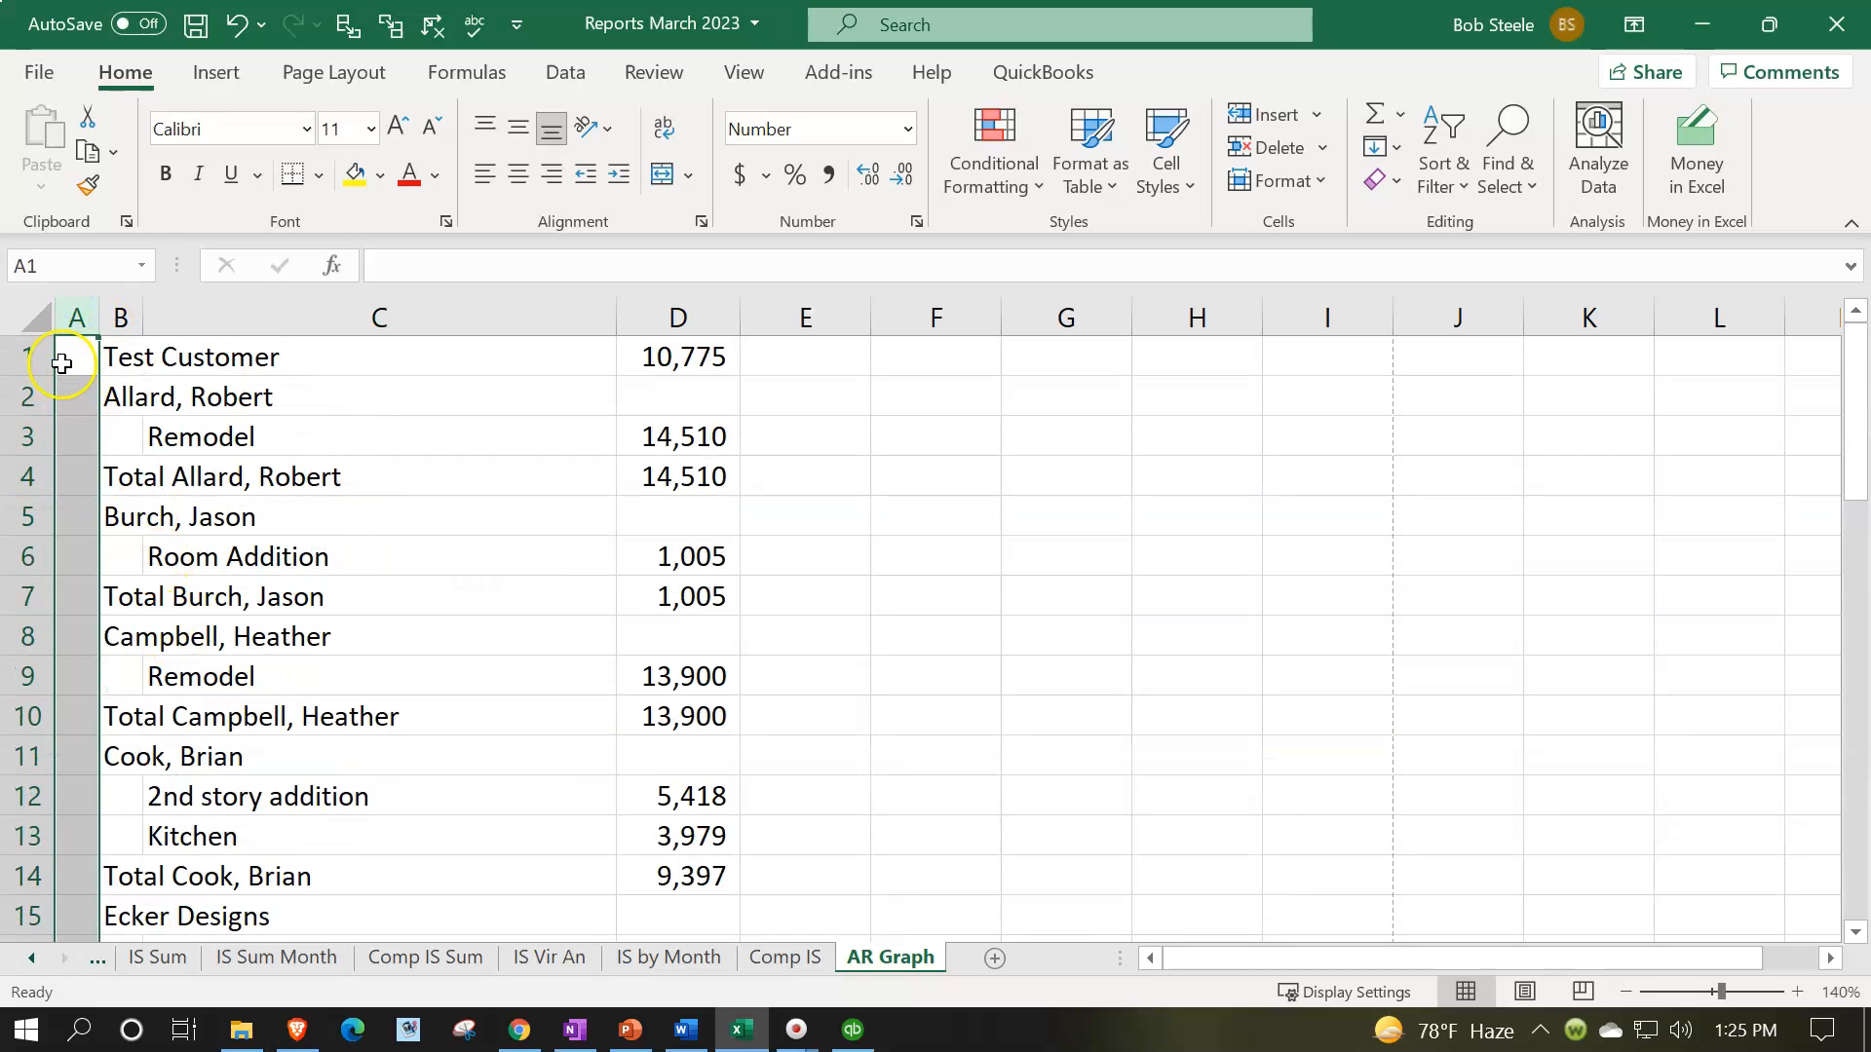
right_click(80, 477)
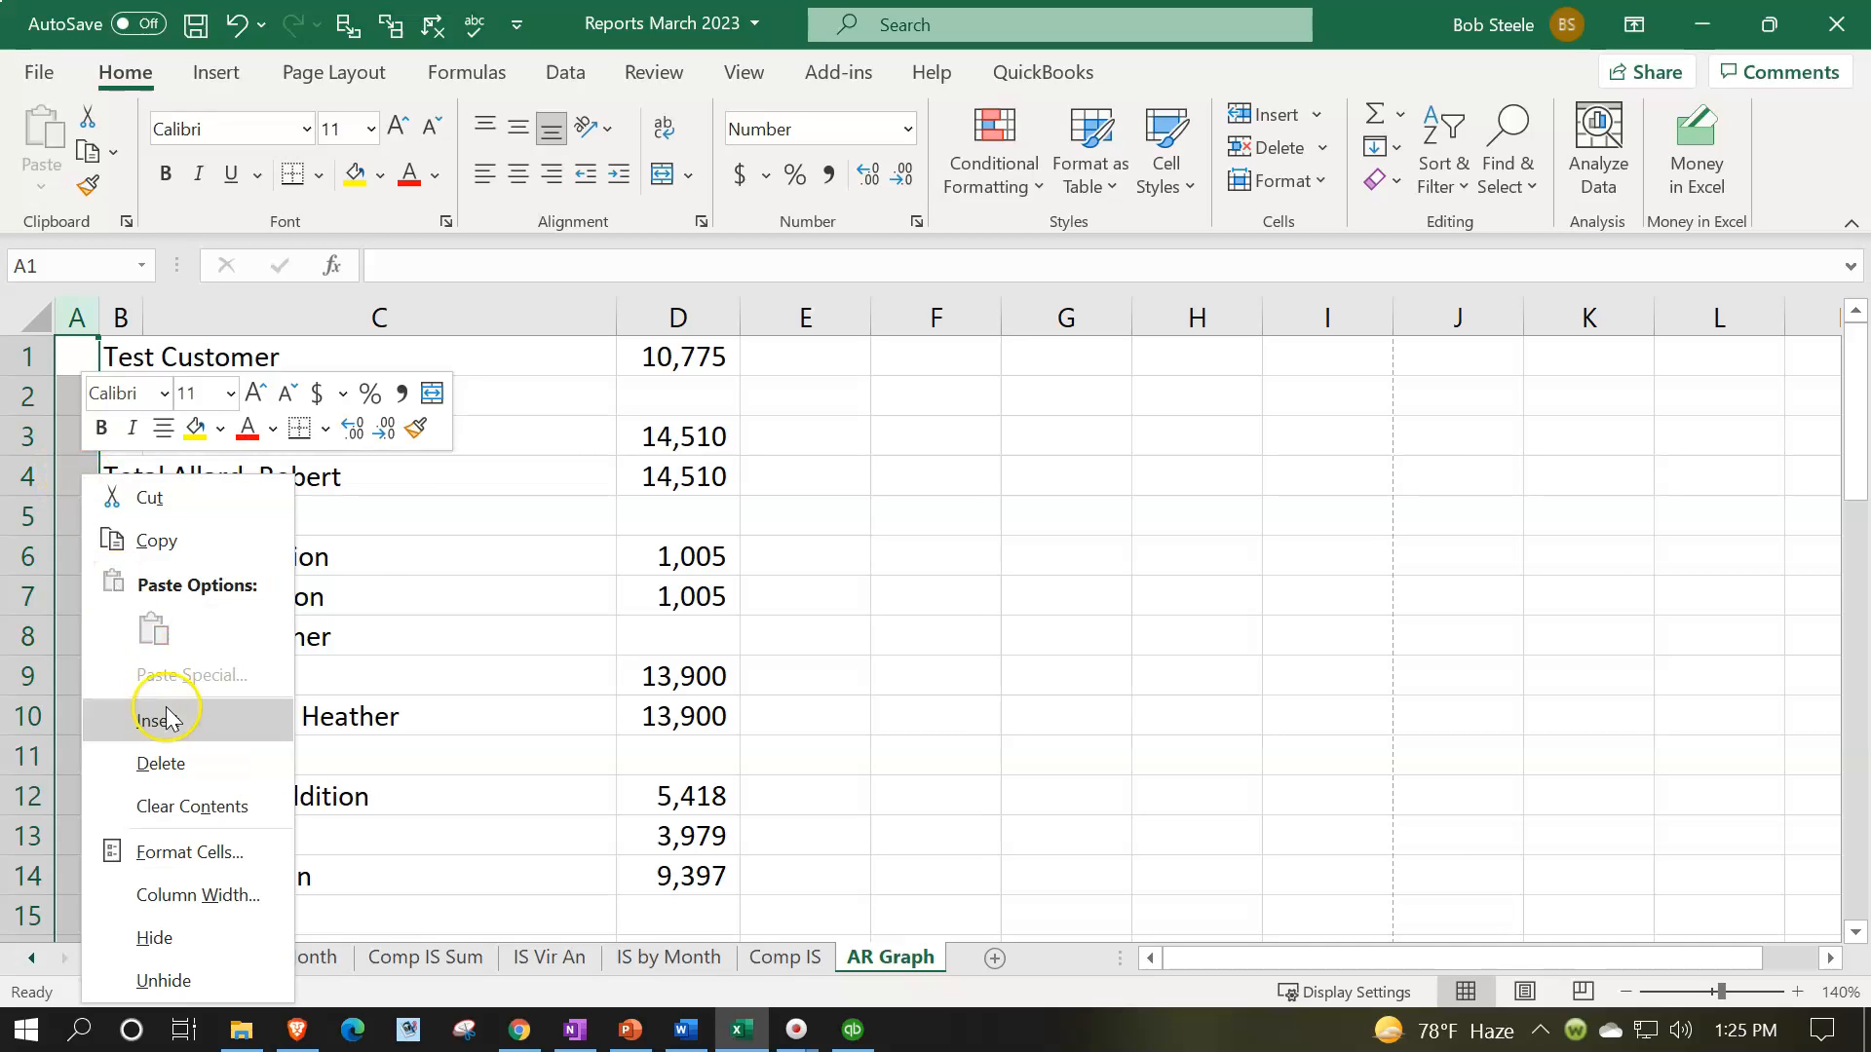
left_click(171, 756)
left_click(168, 673)
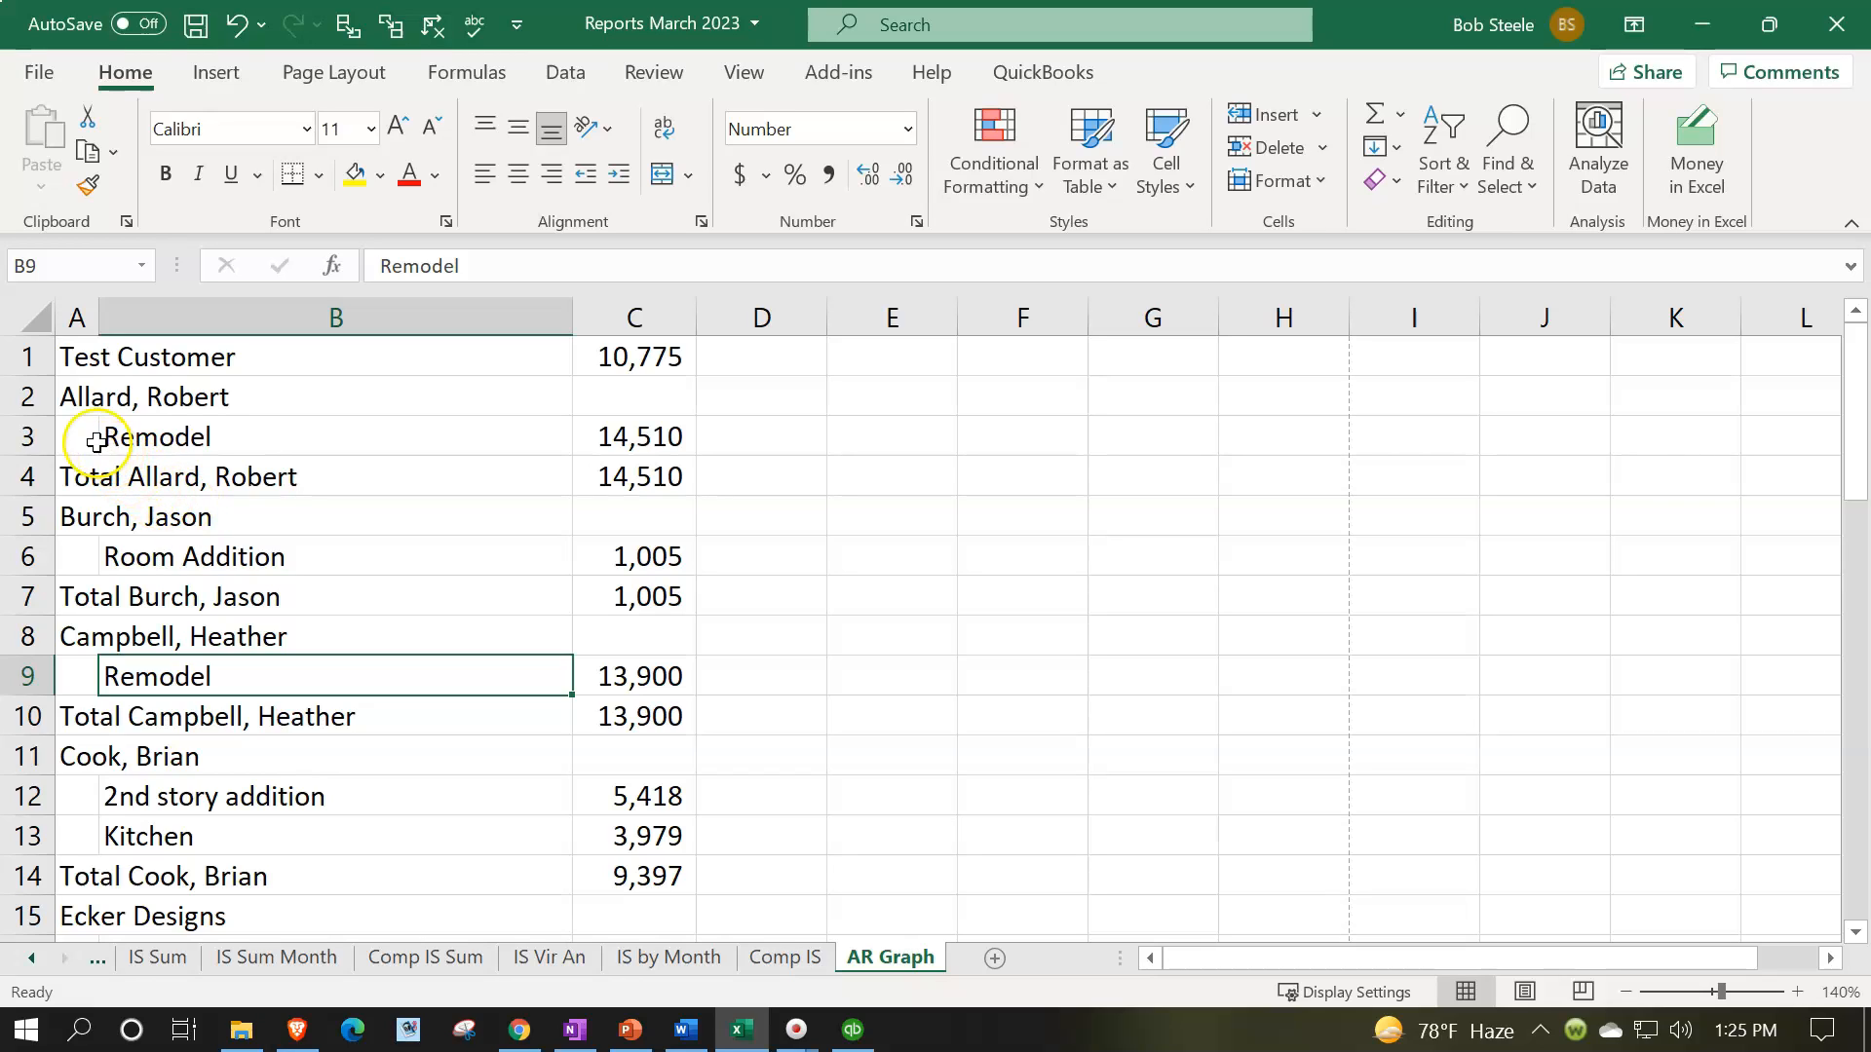
Examine the customer heading, job and total rows to see where balances are repeated
left_click(257, 411)
key("Left")
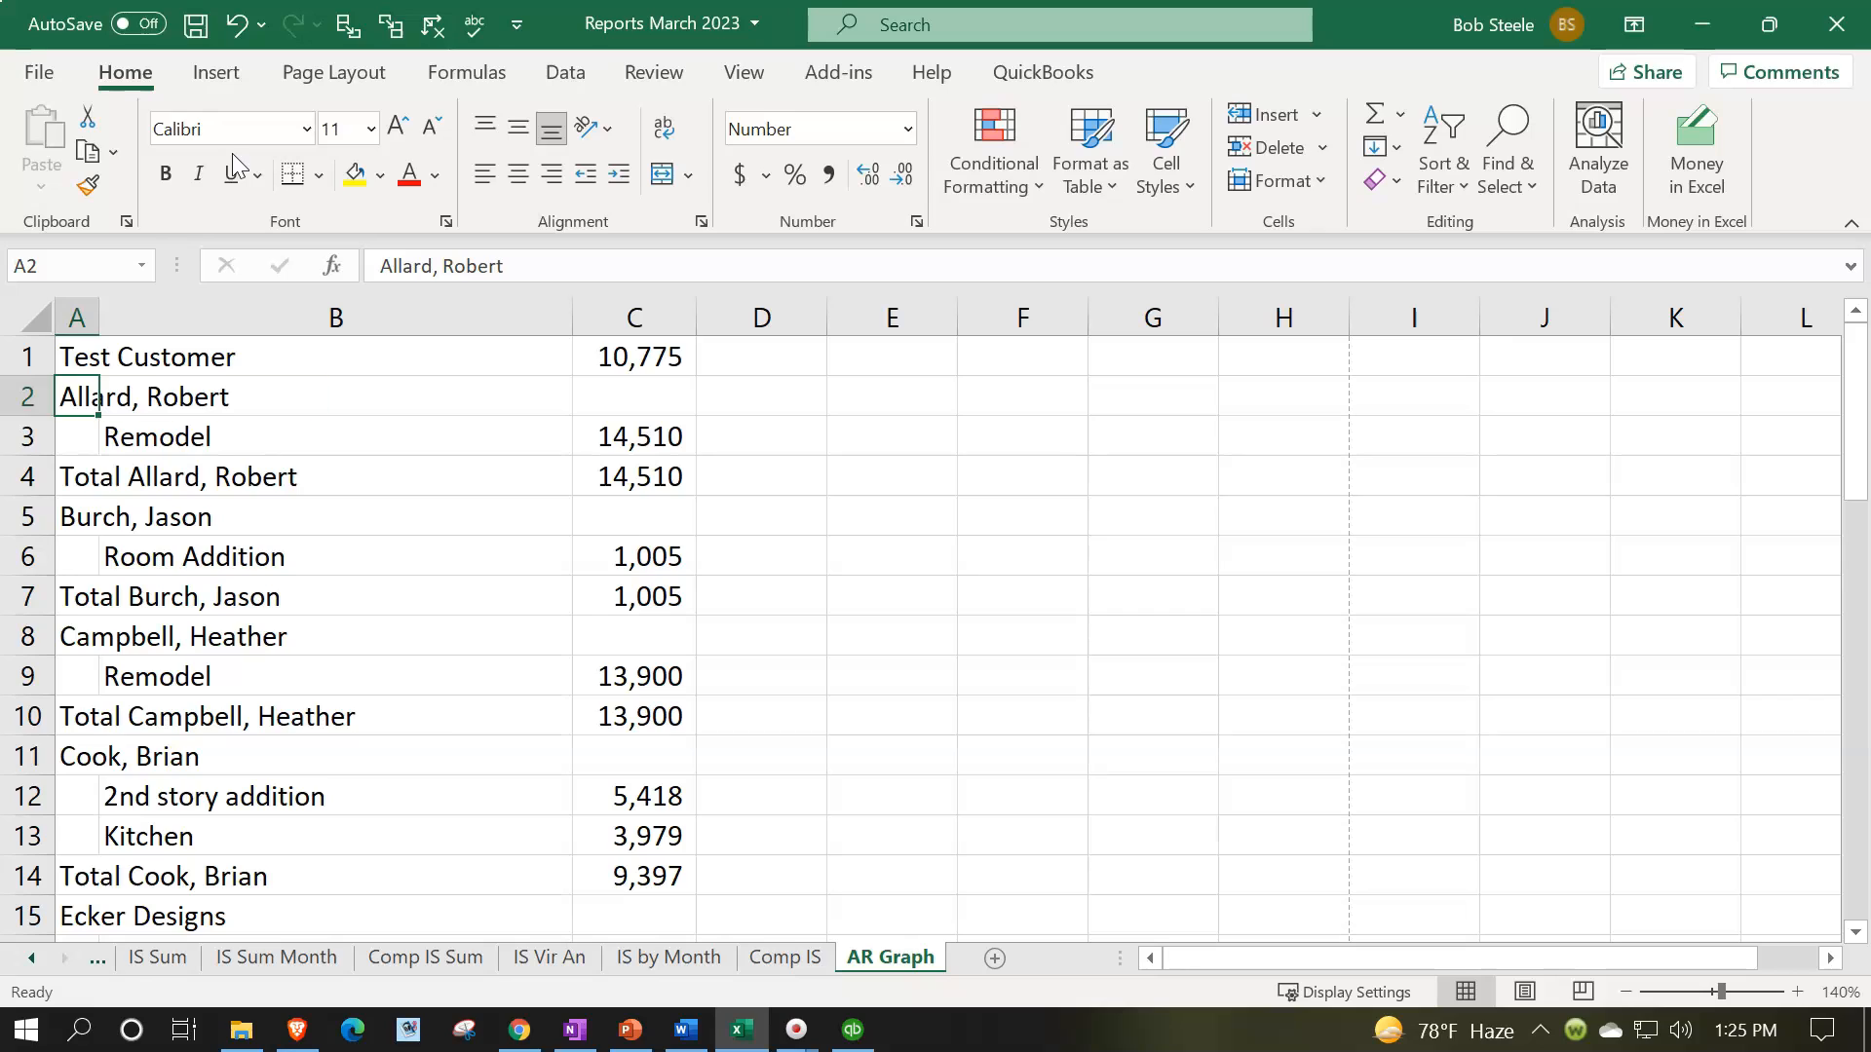
key("Right")
key("Down")
key("Right")
key("Down")
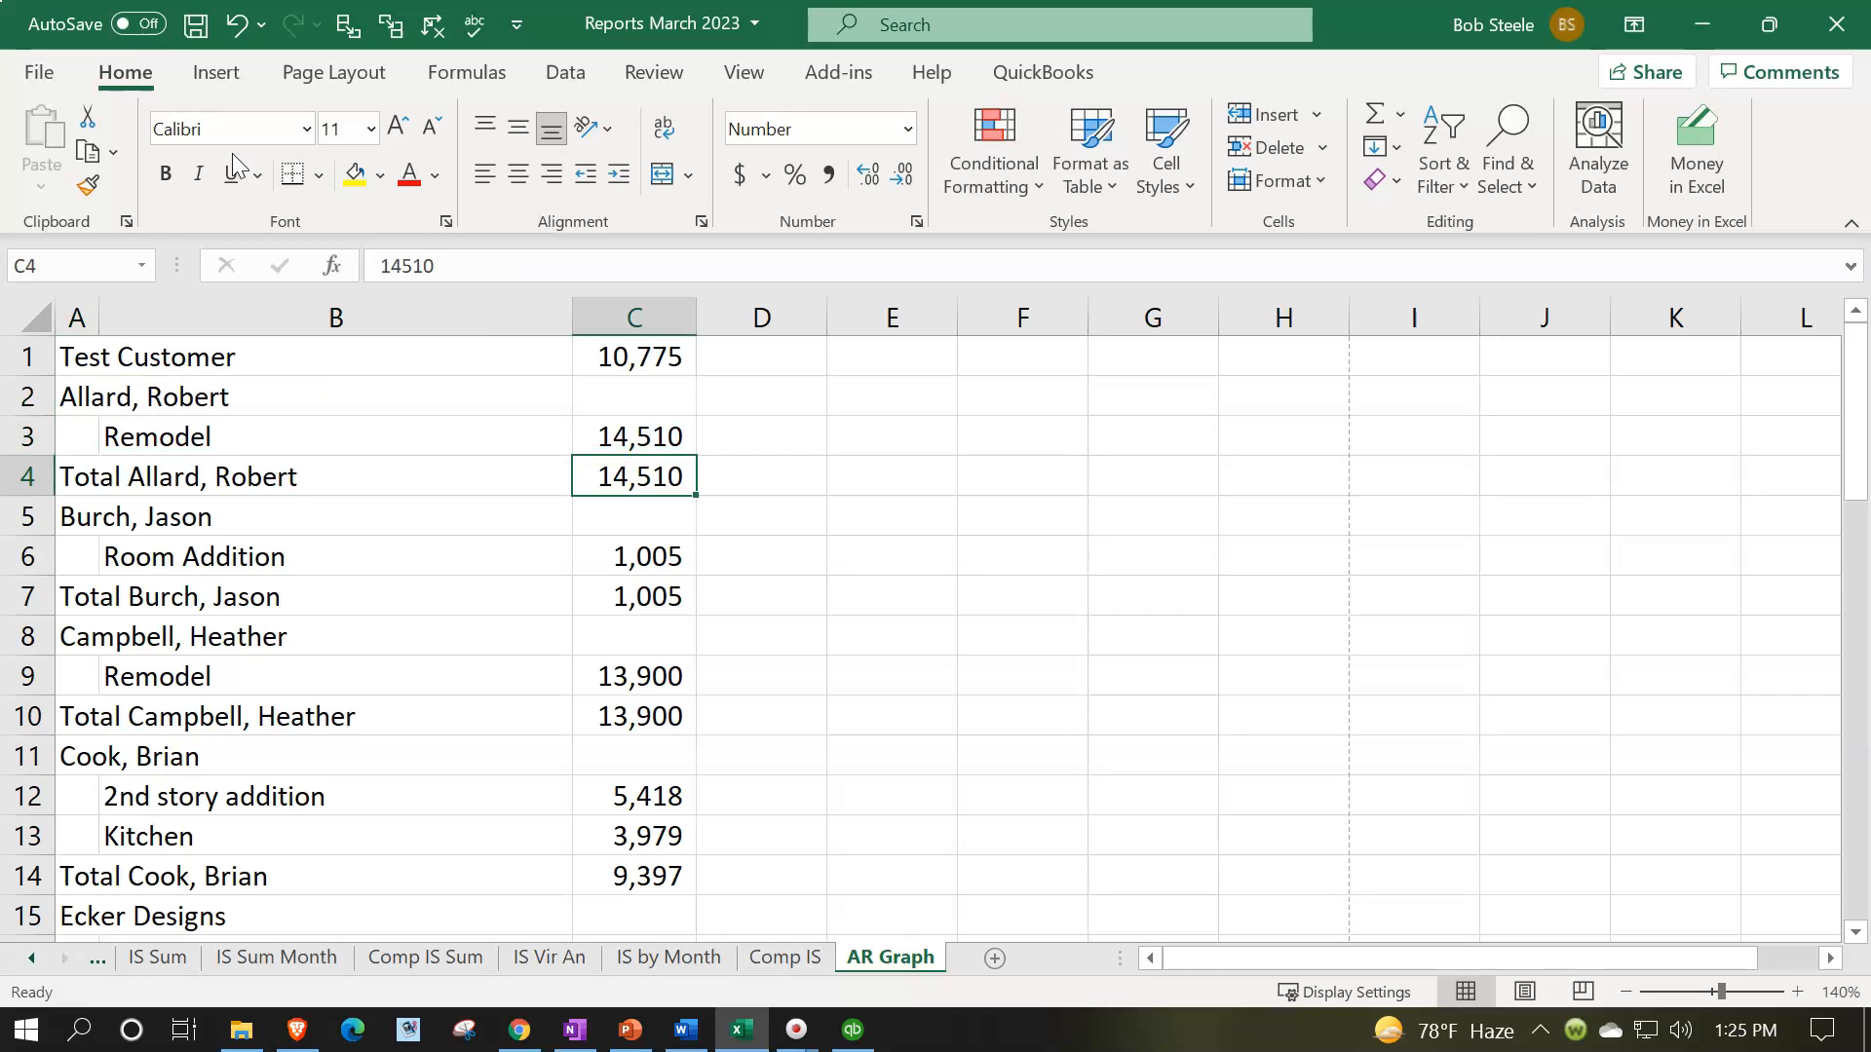
key("Down")
key("Down")
key("Down")
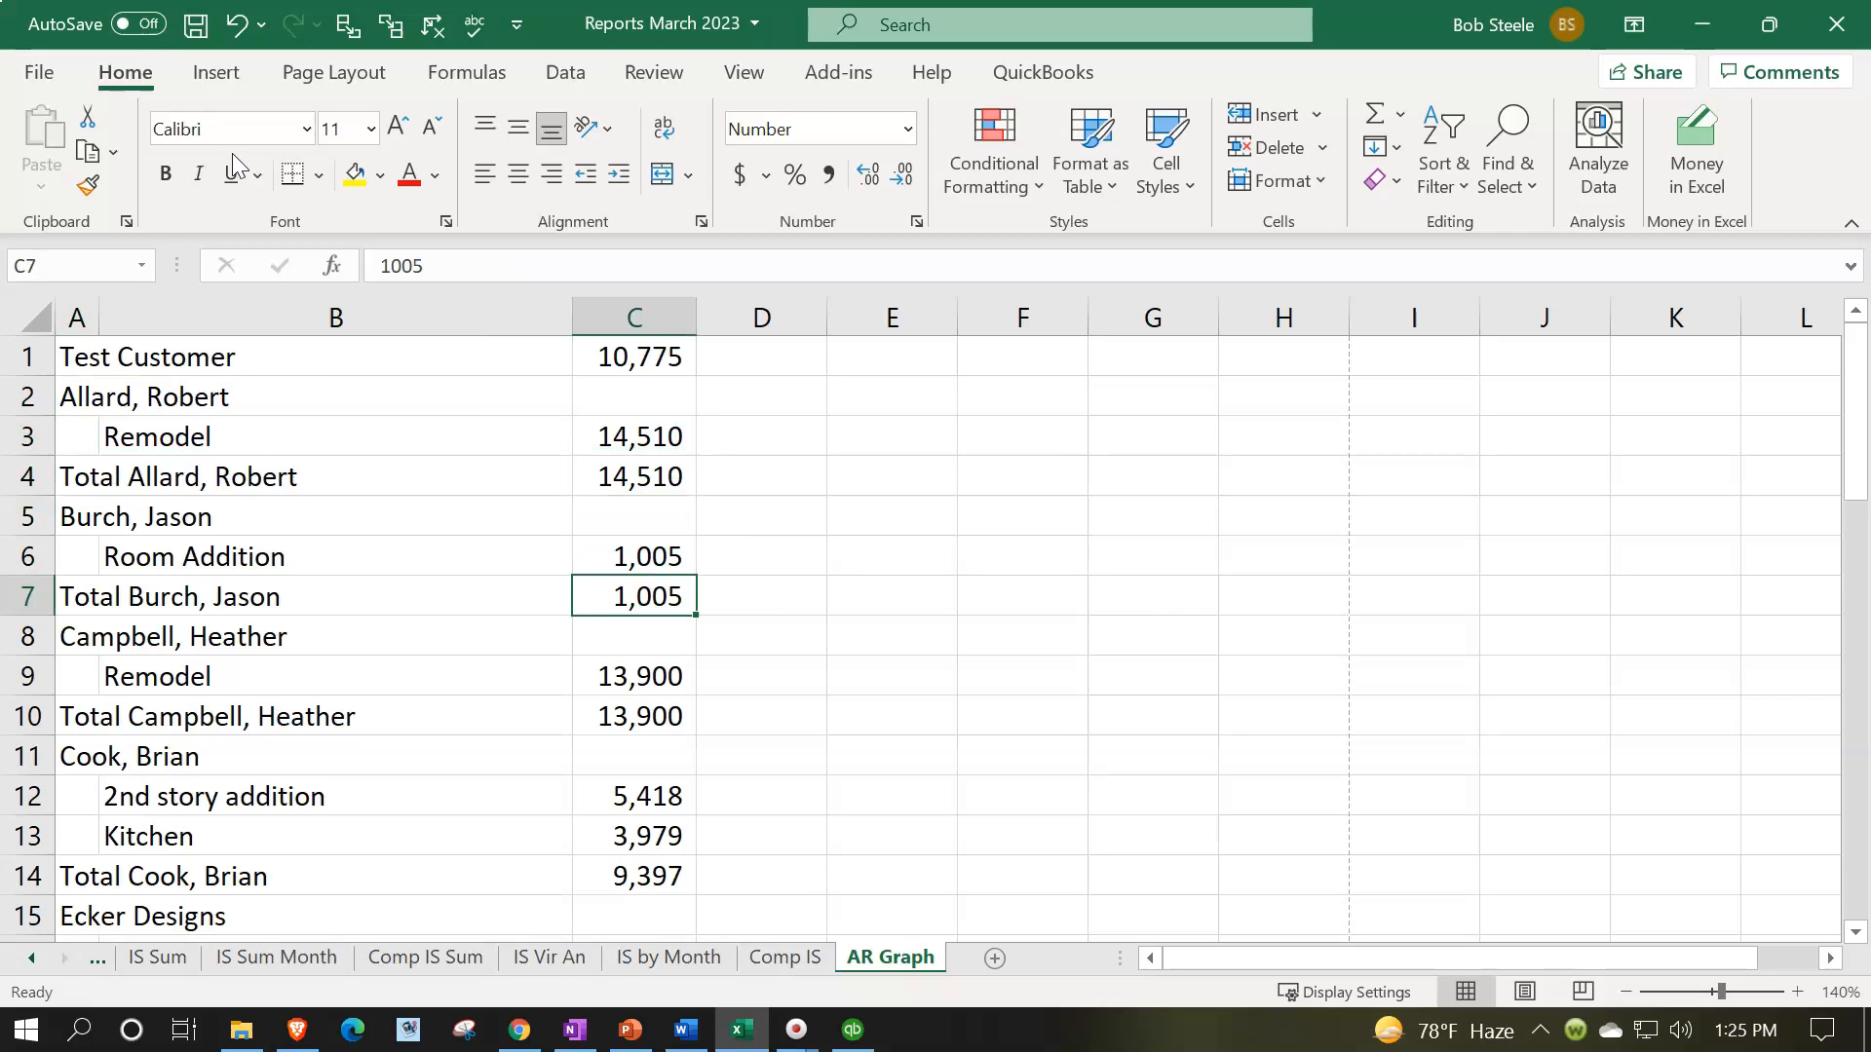
key("Up")
key("Down")
key("Down")
key("Down")
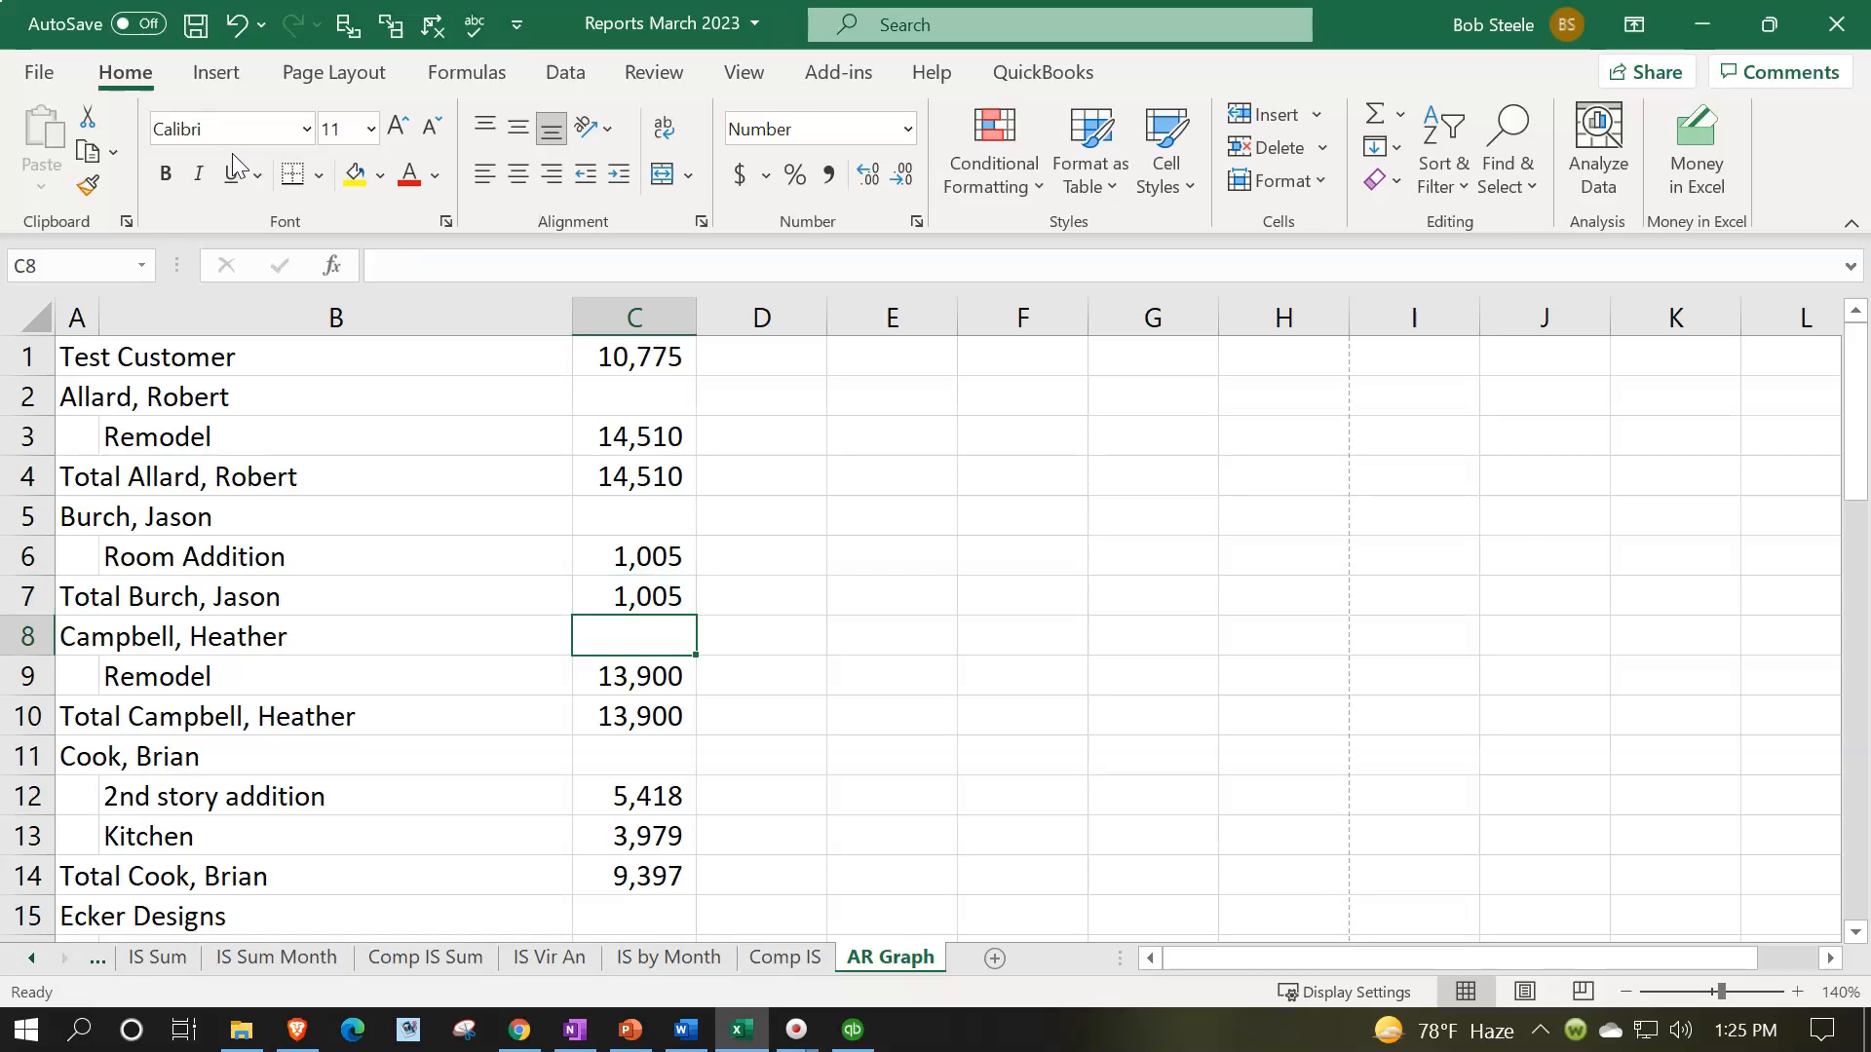
key("Down")
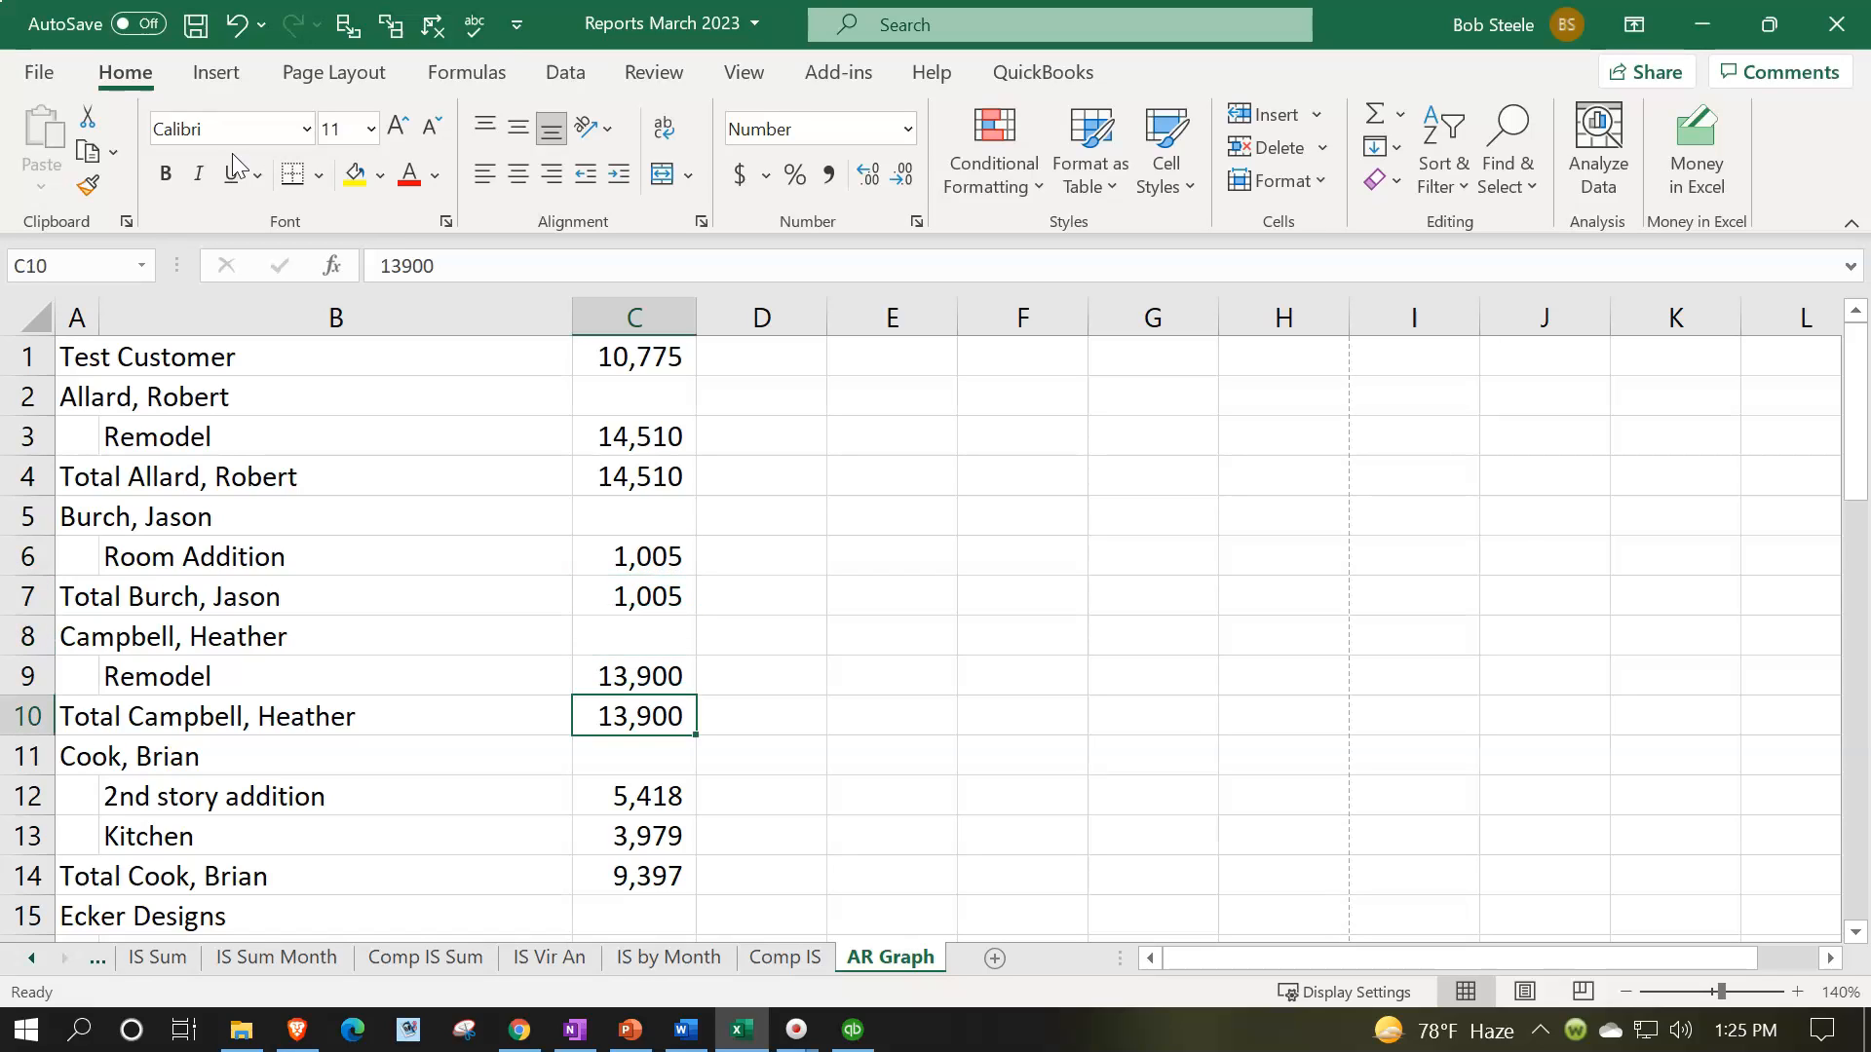
left_click(60, 718)
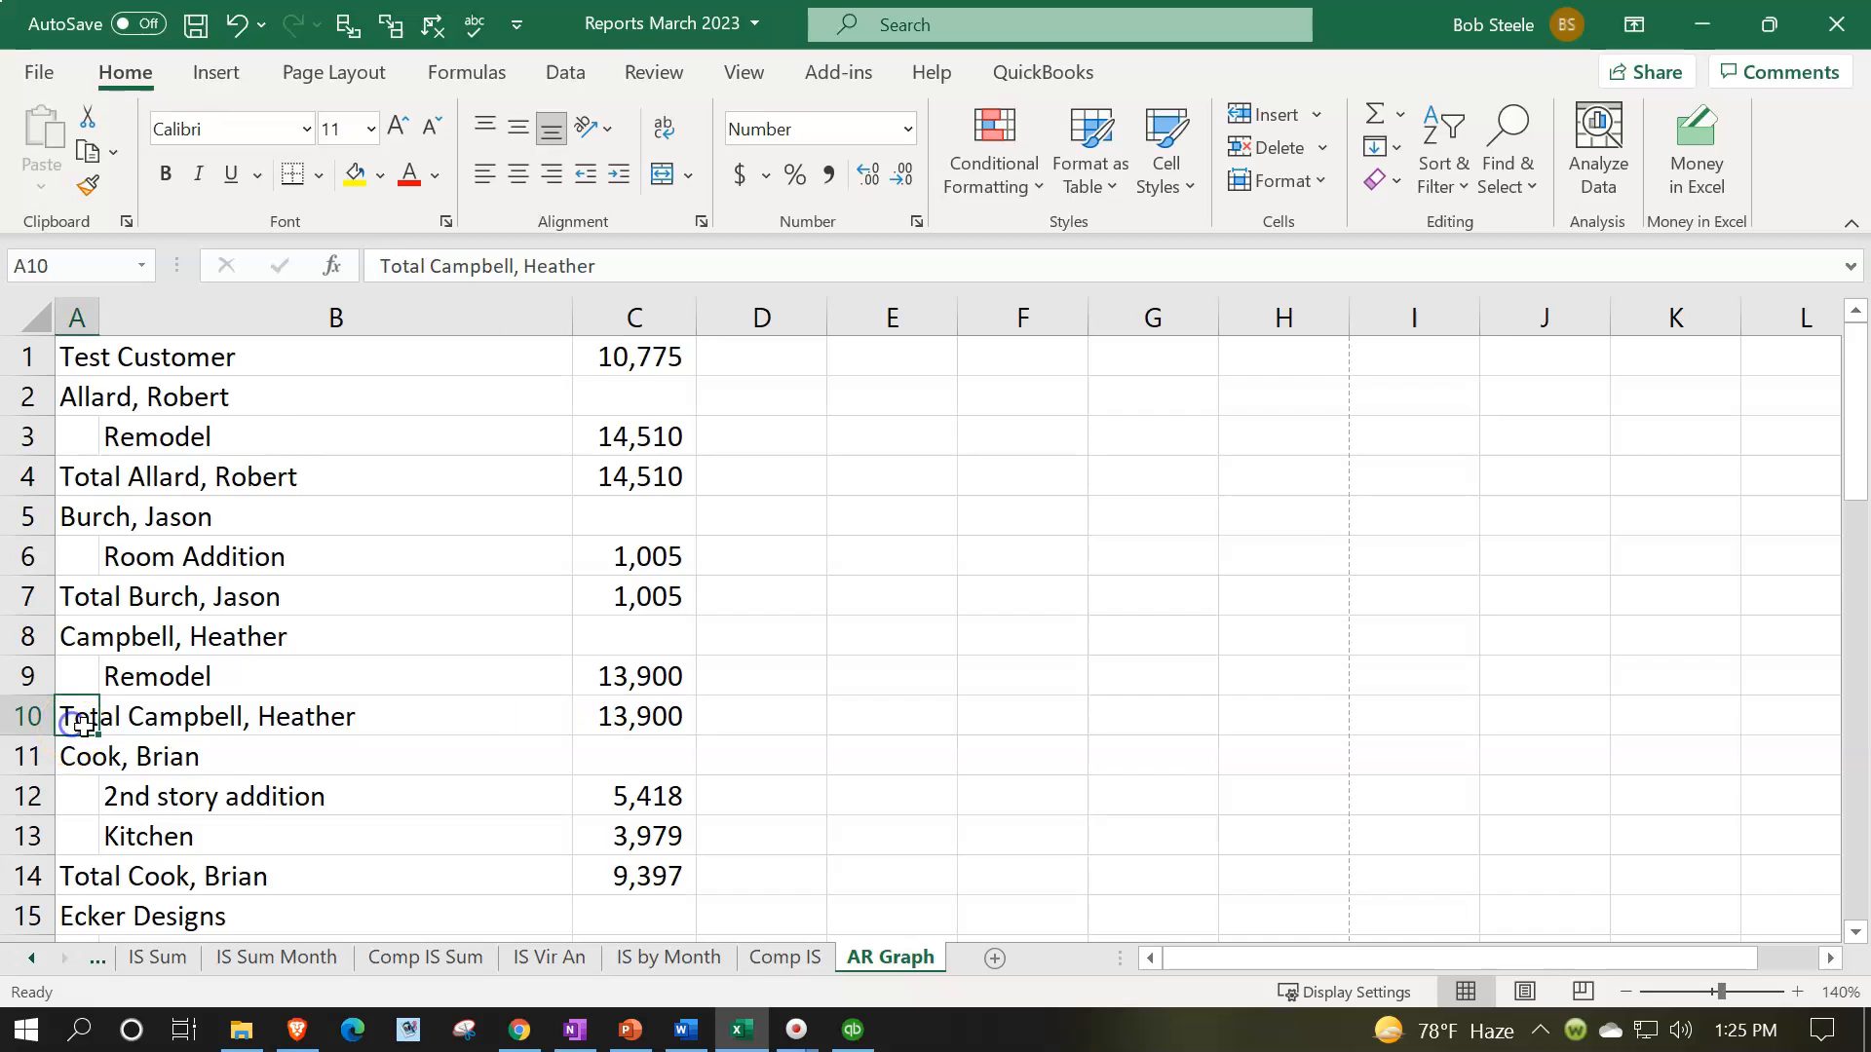
scroll(83, 756, "down", 1)
left_click(82, 756)
scroll(75, 759, "down", 2)
left_click(74, 761)
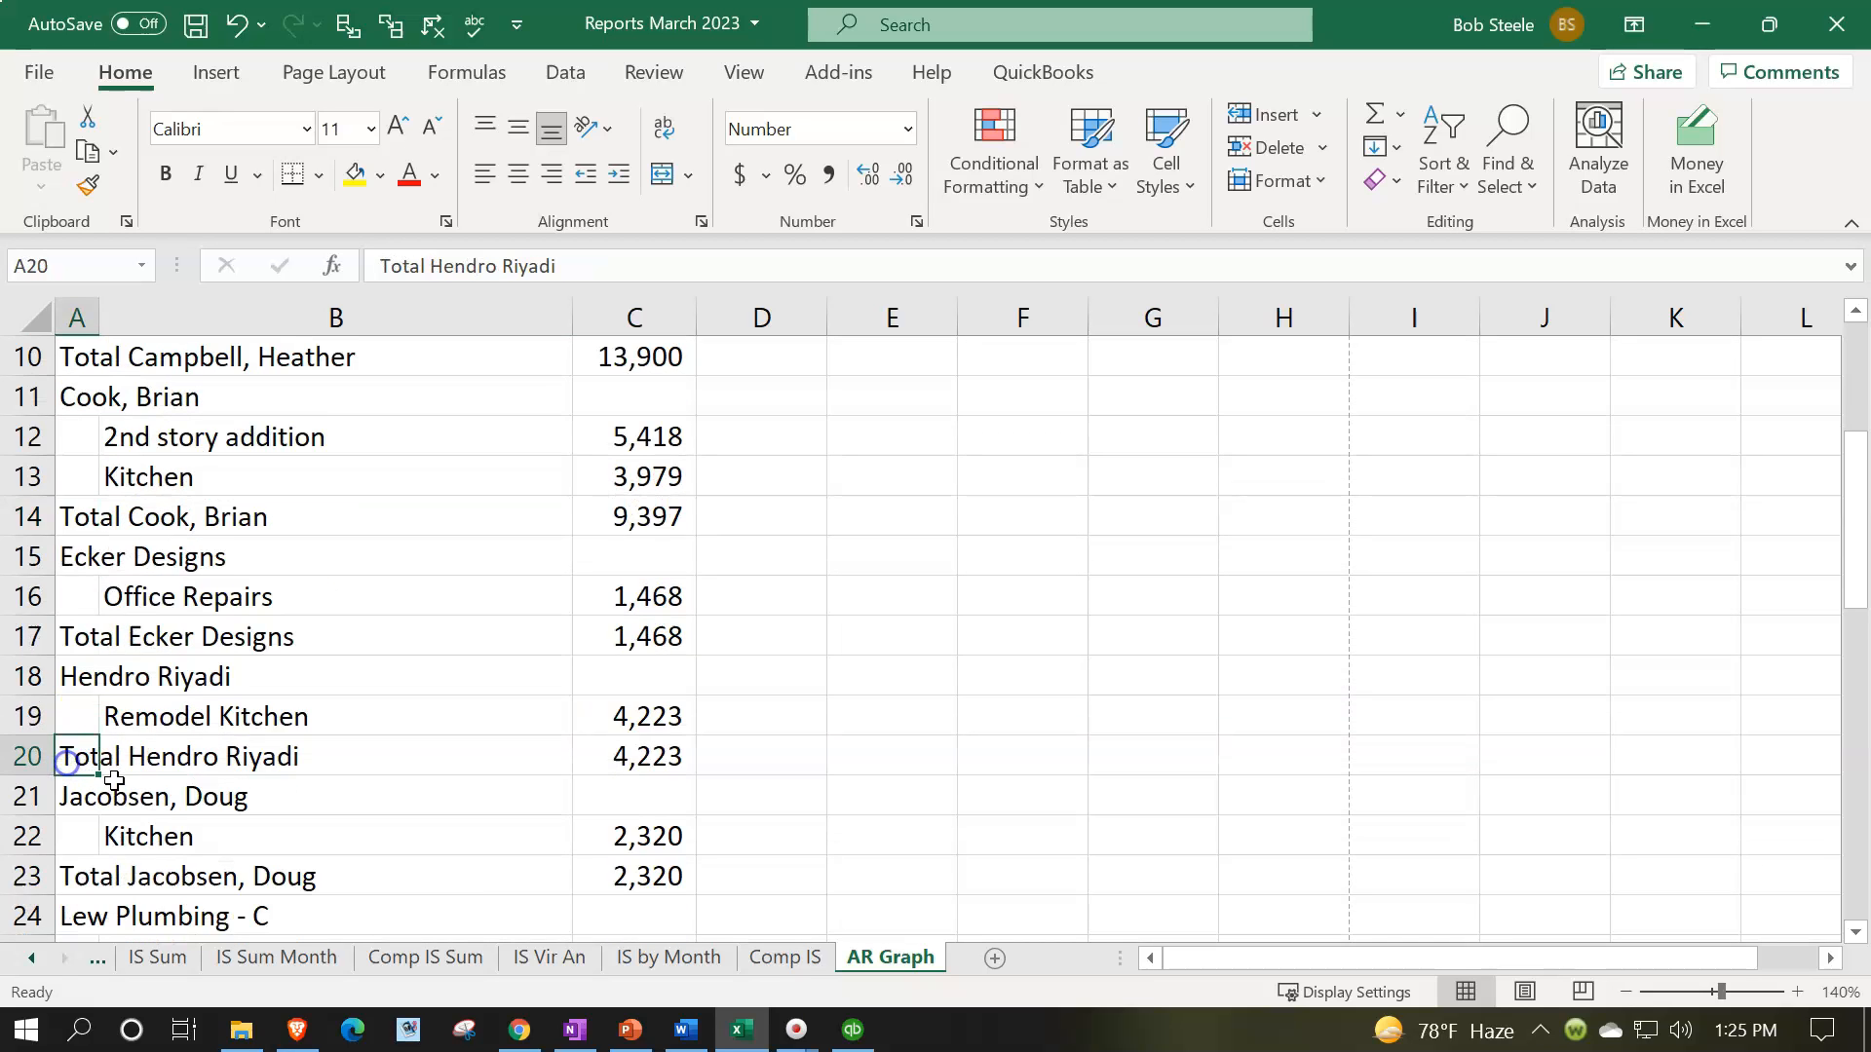
scroll(107, 775, "up", 3)
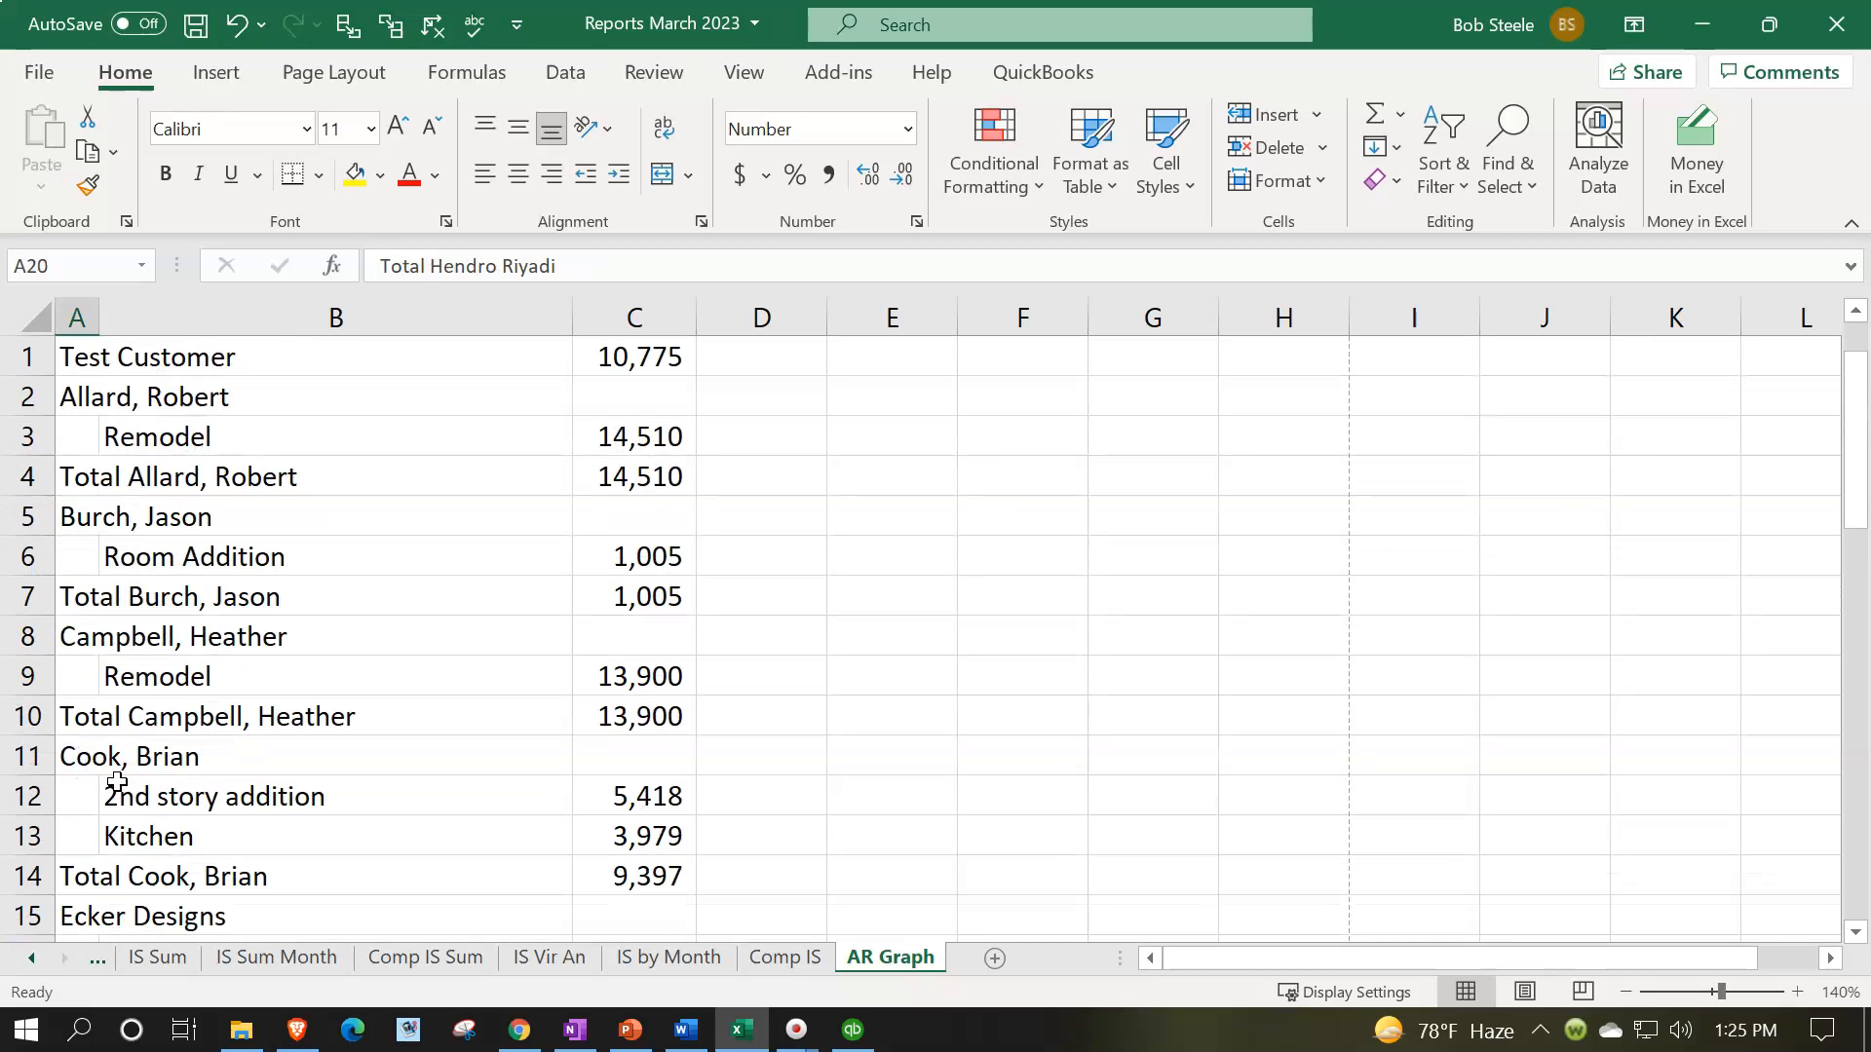
Delete rows 2 and 3, the first customer heading and its Remodel job, keeping that customer's total row
left_click(82, 358)
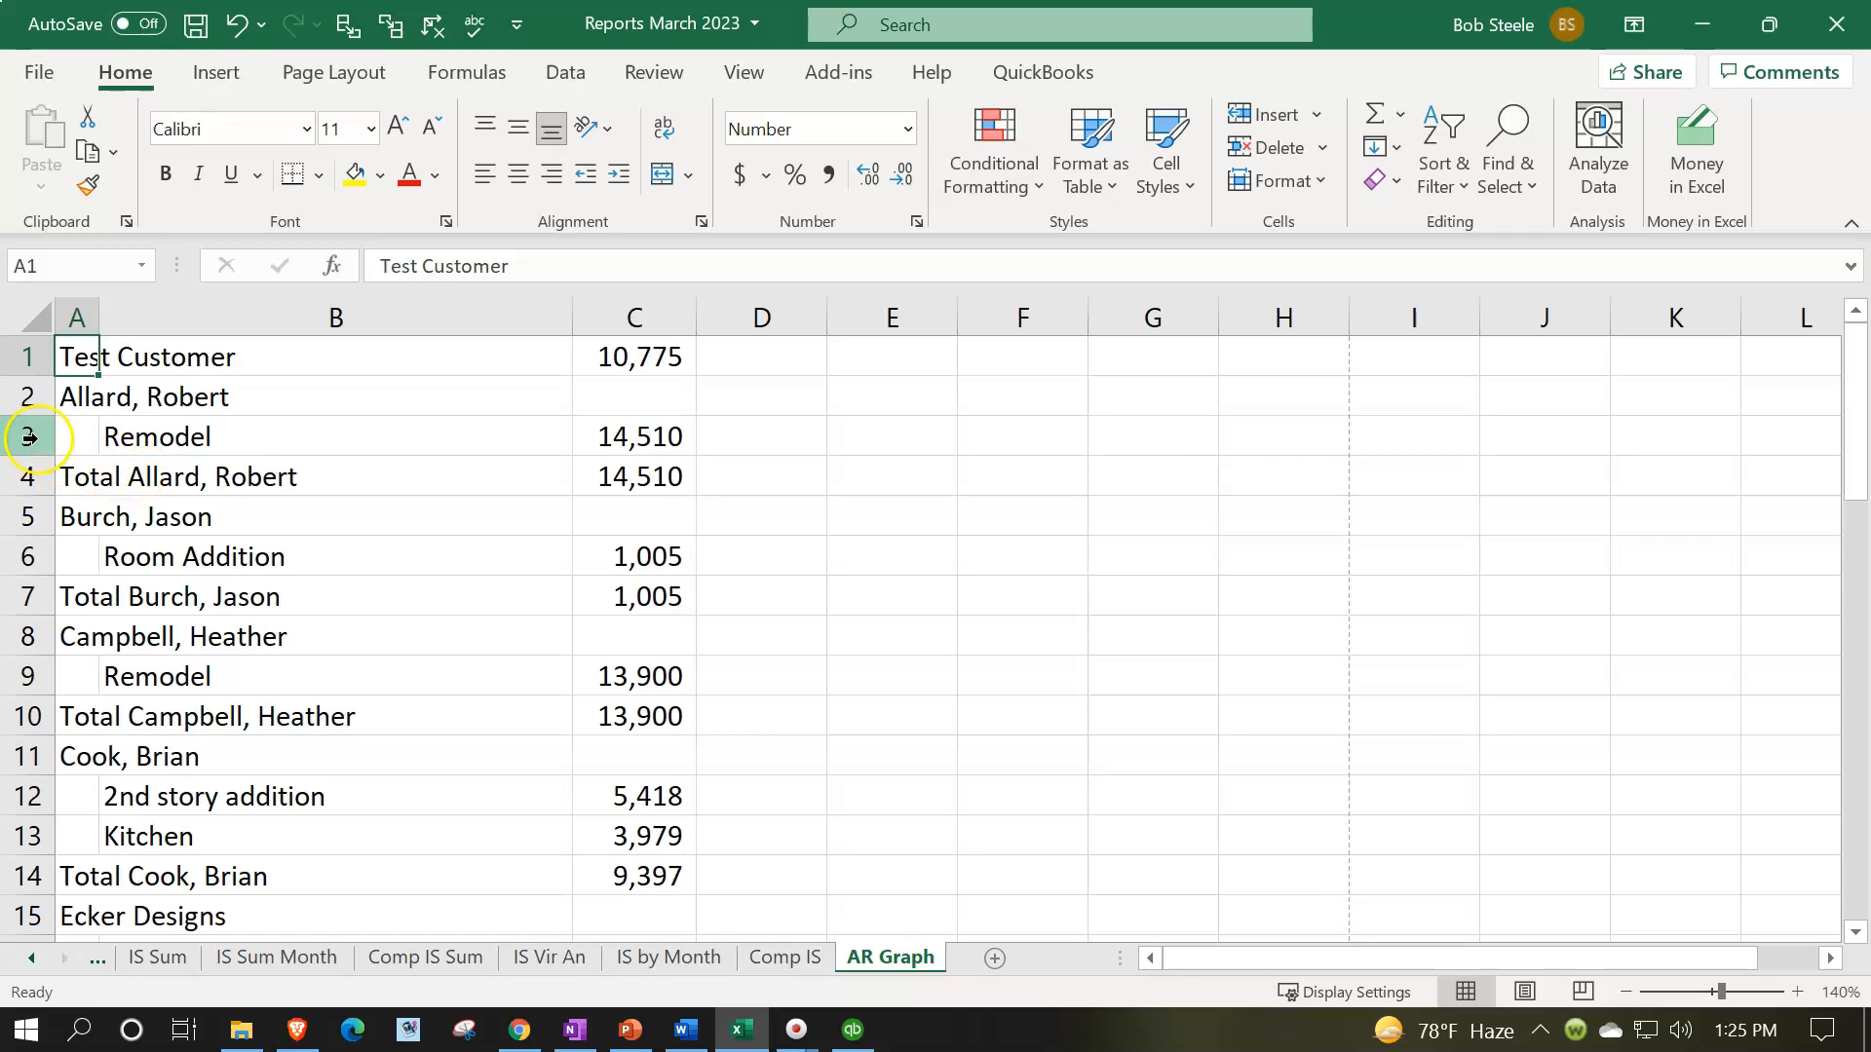
left_click(43, 399)
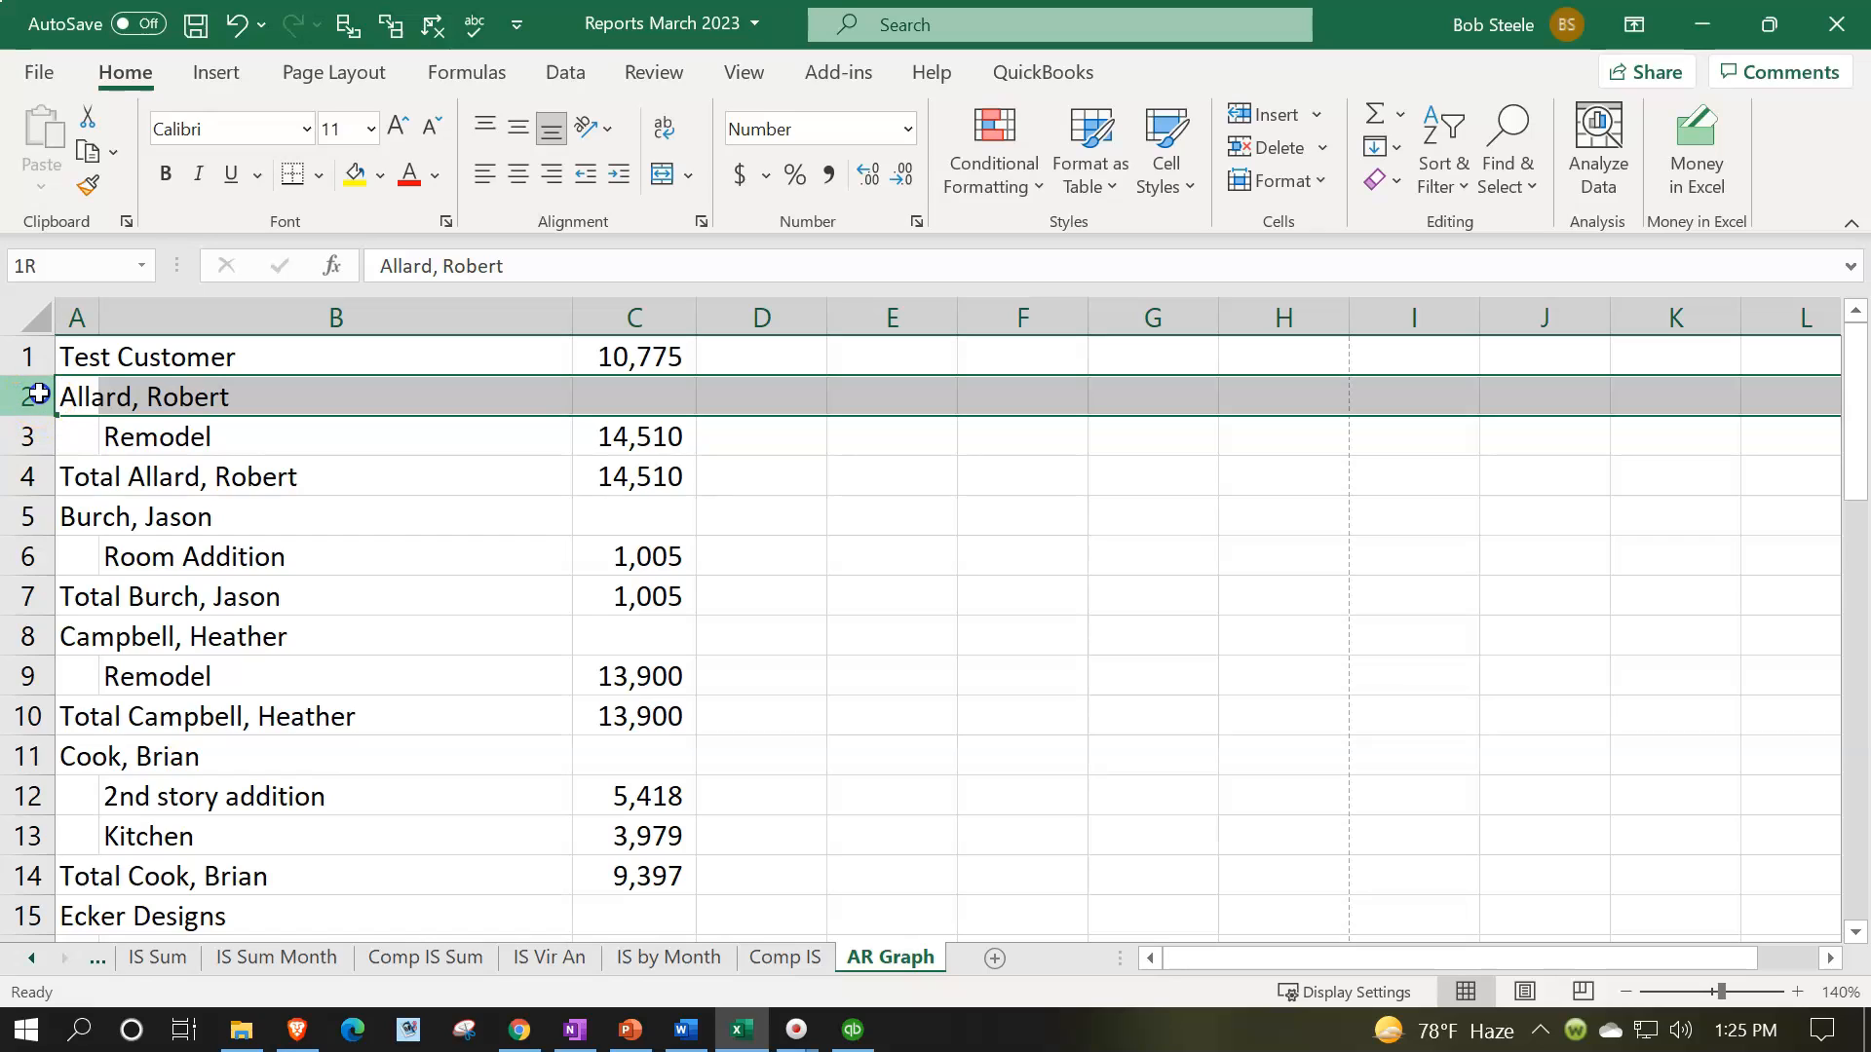
left_click_drag(39, 393, 35, 434)
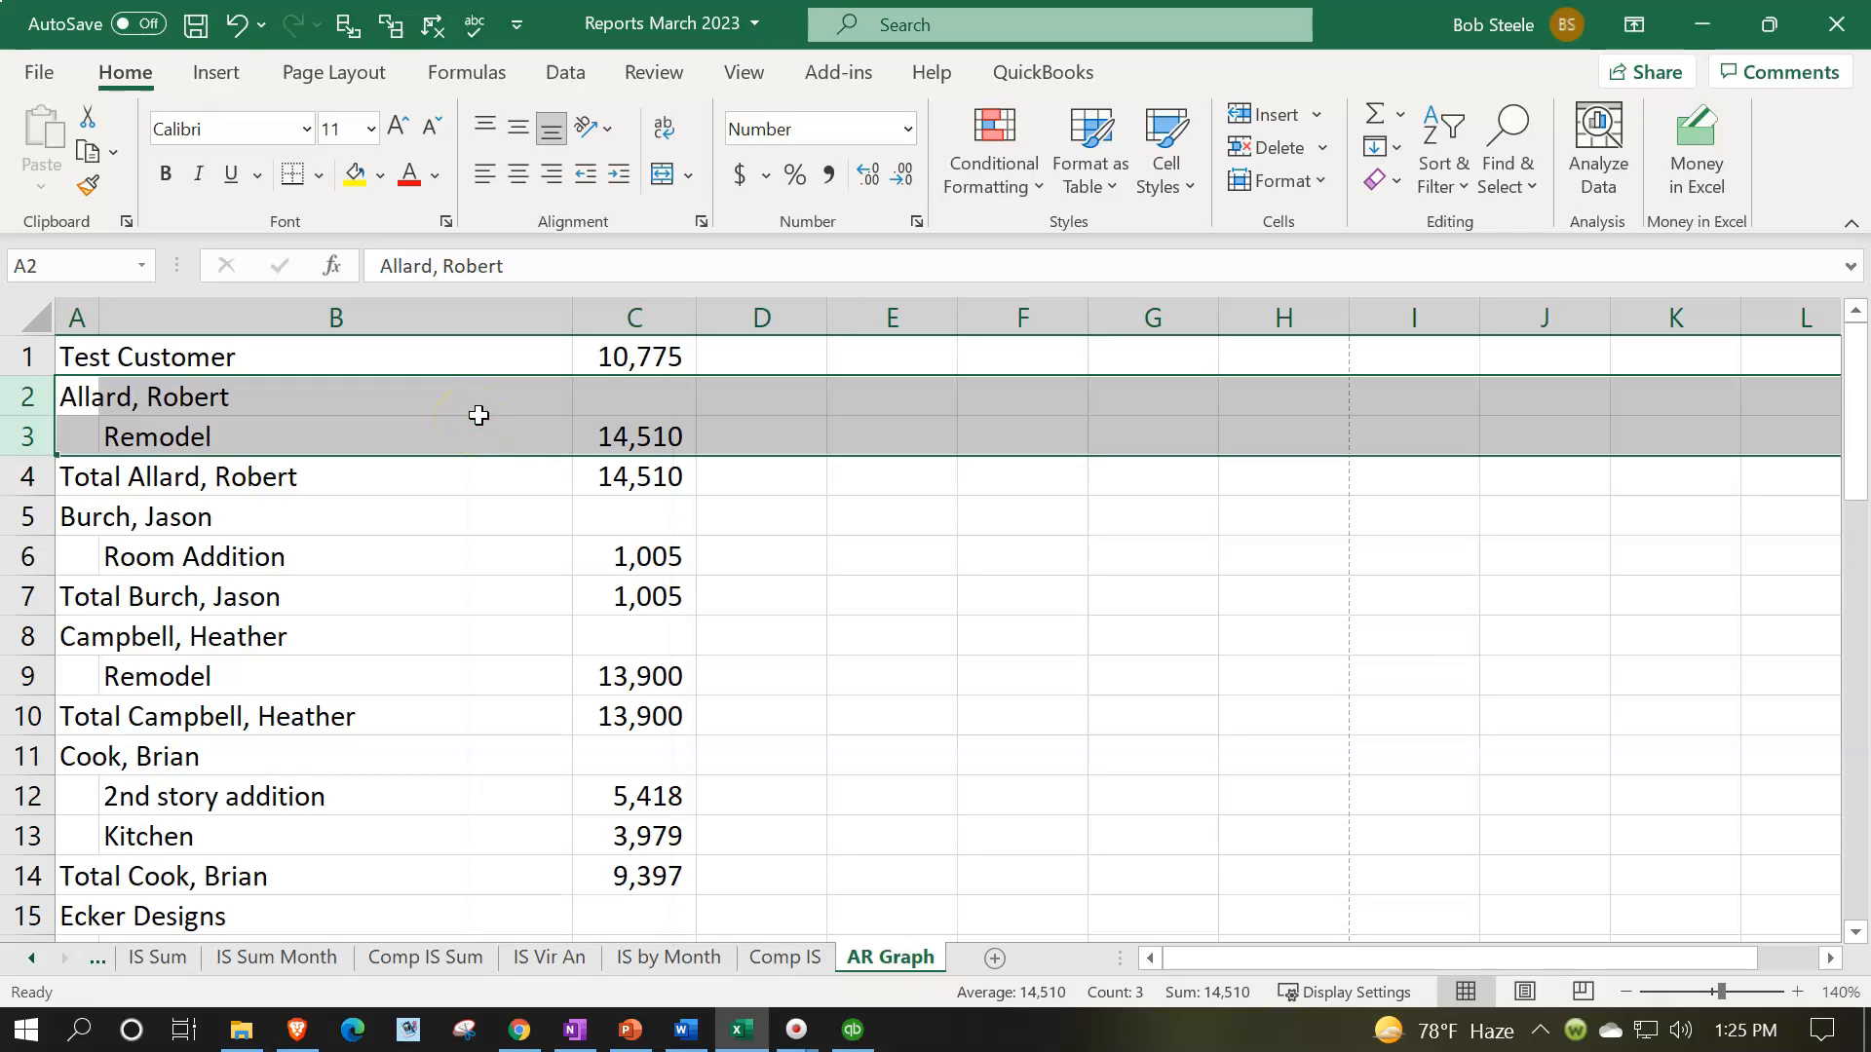
right_click(418, 423)
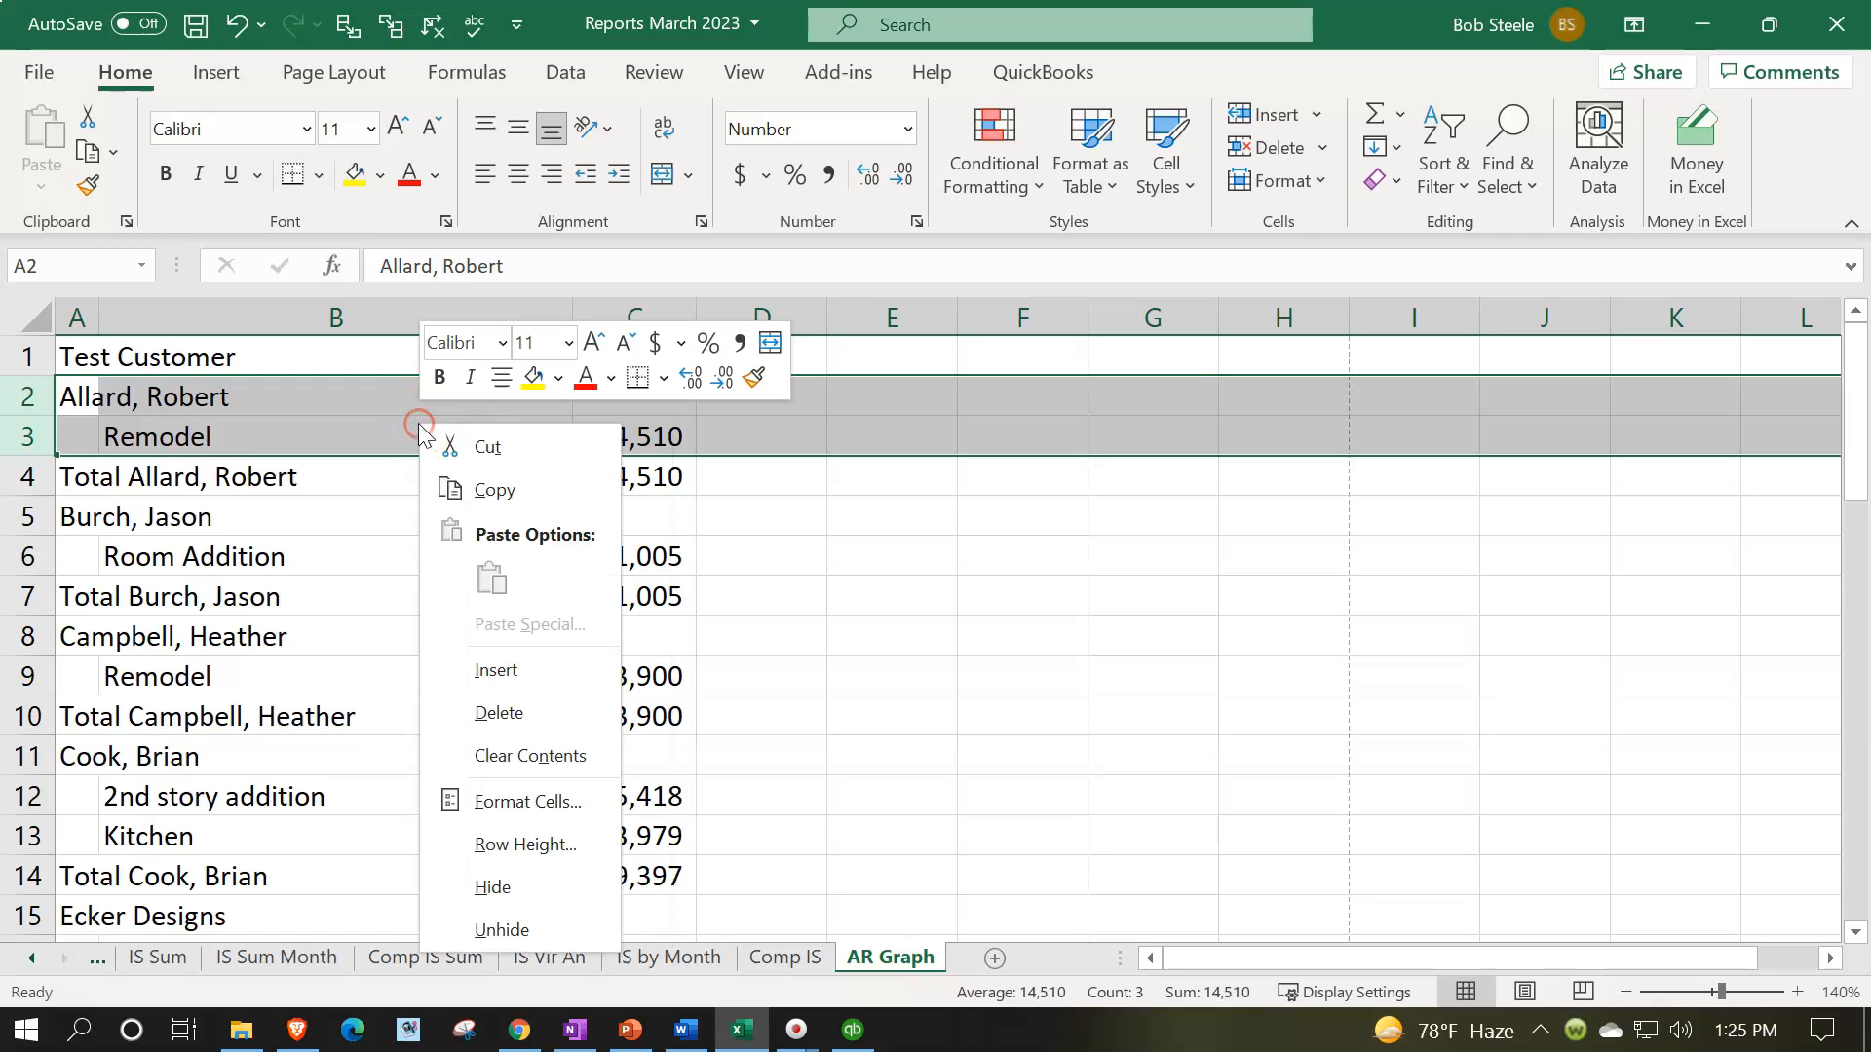
left_click(474, 704)
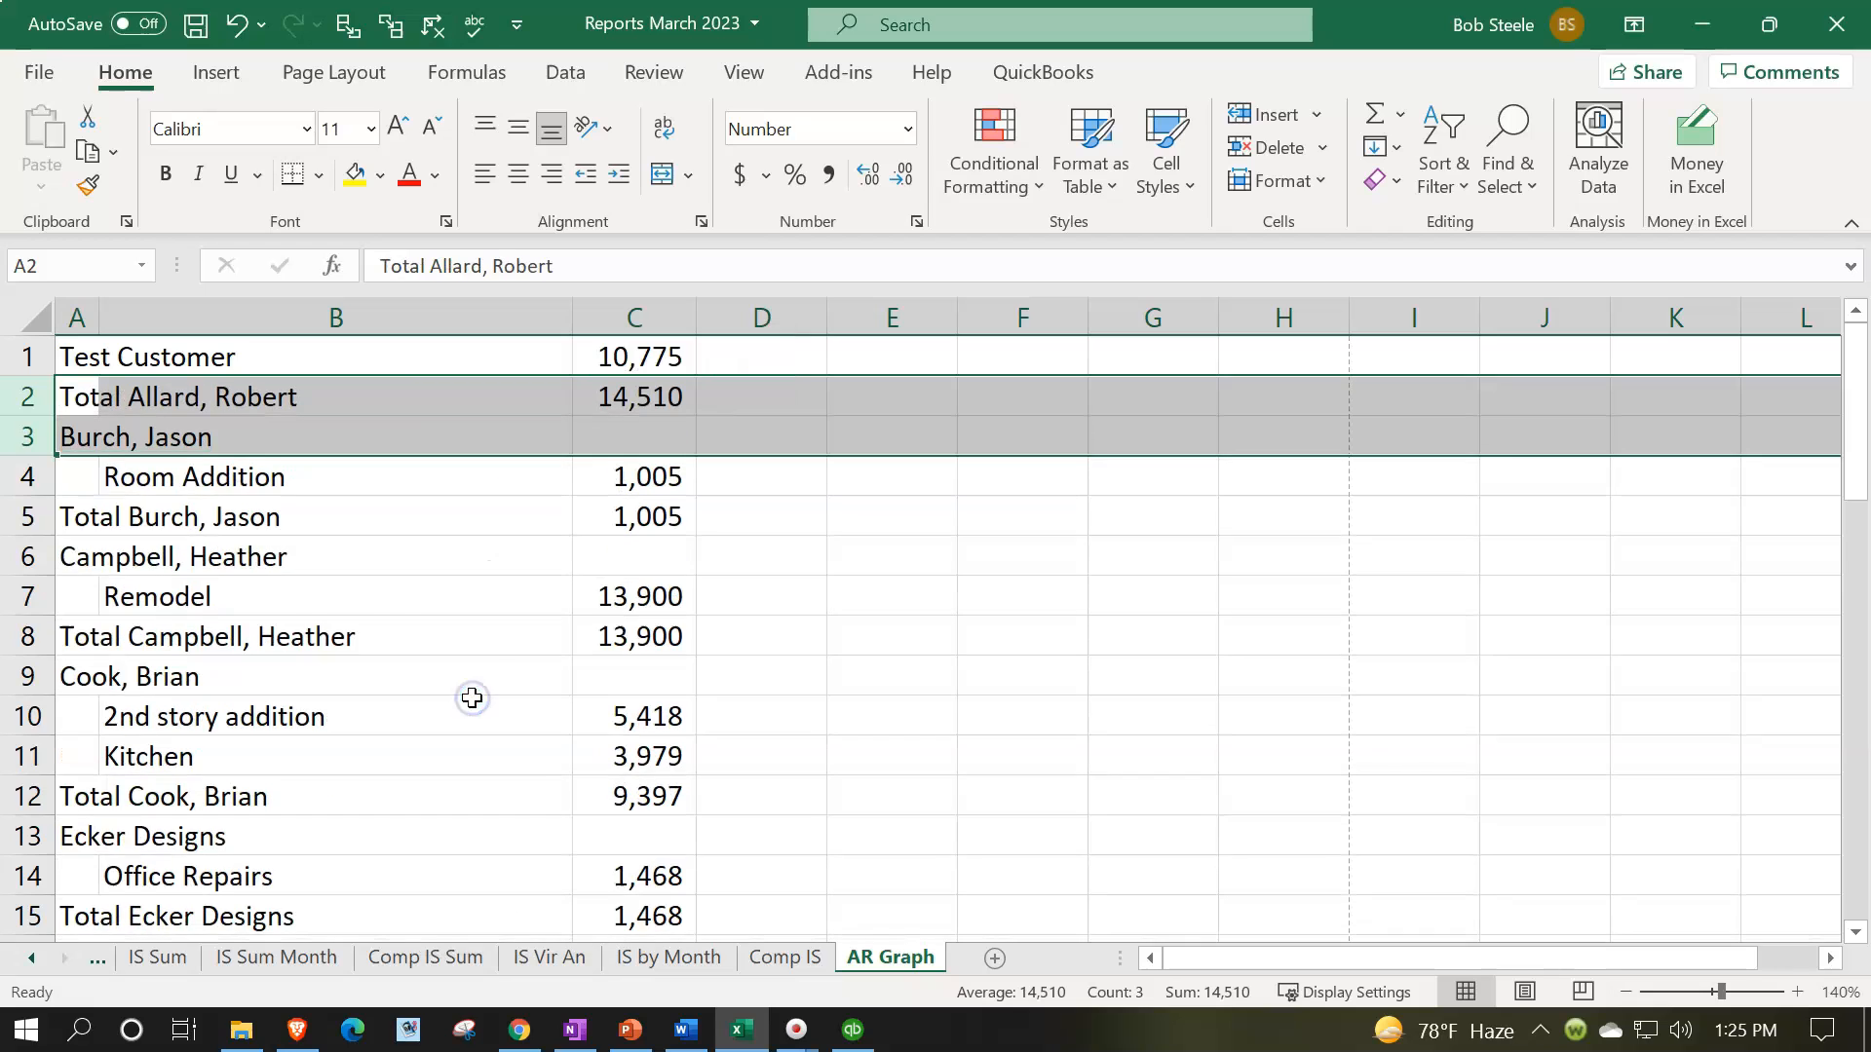
Delete the heading and job rows of the next two customers, covering the Room Addition and Remodel jobs, keeping their total rows
left_click(51, 485)
left_click_drag(29, 437, 29, 473)
right_click(227, 458)
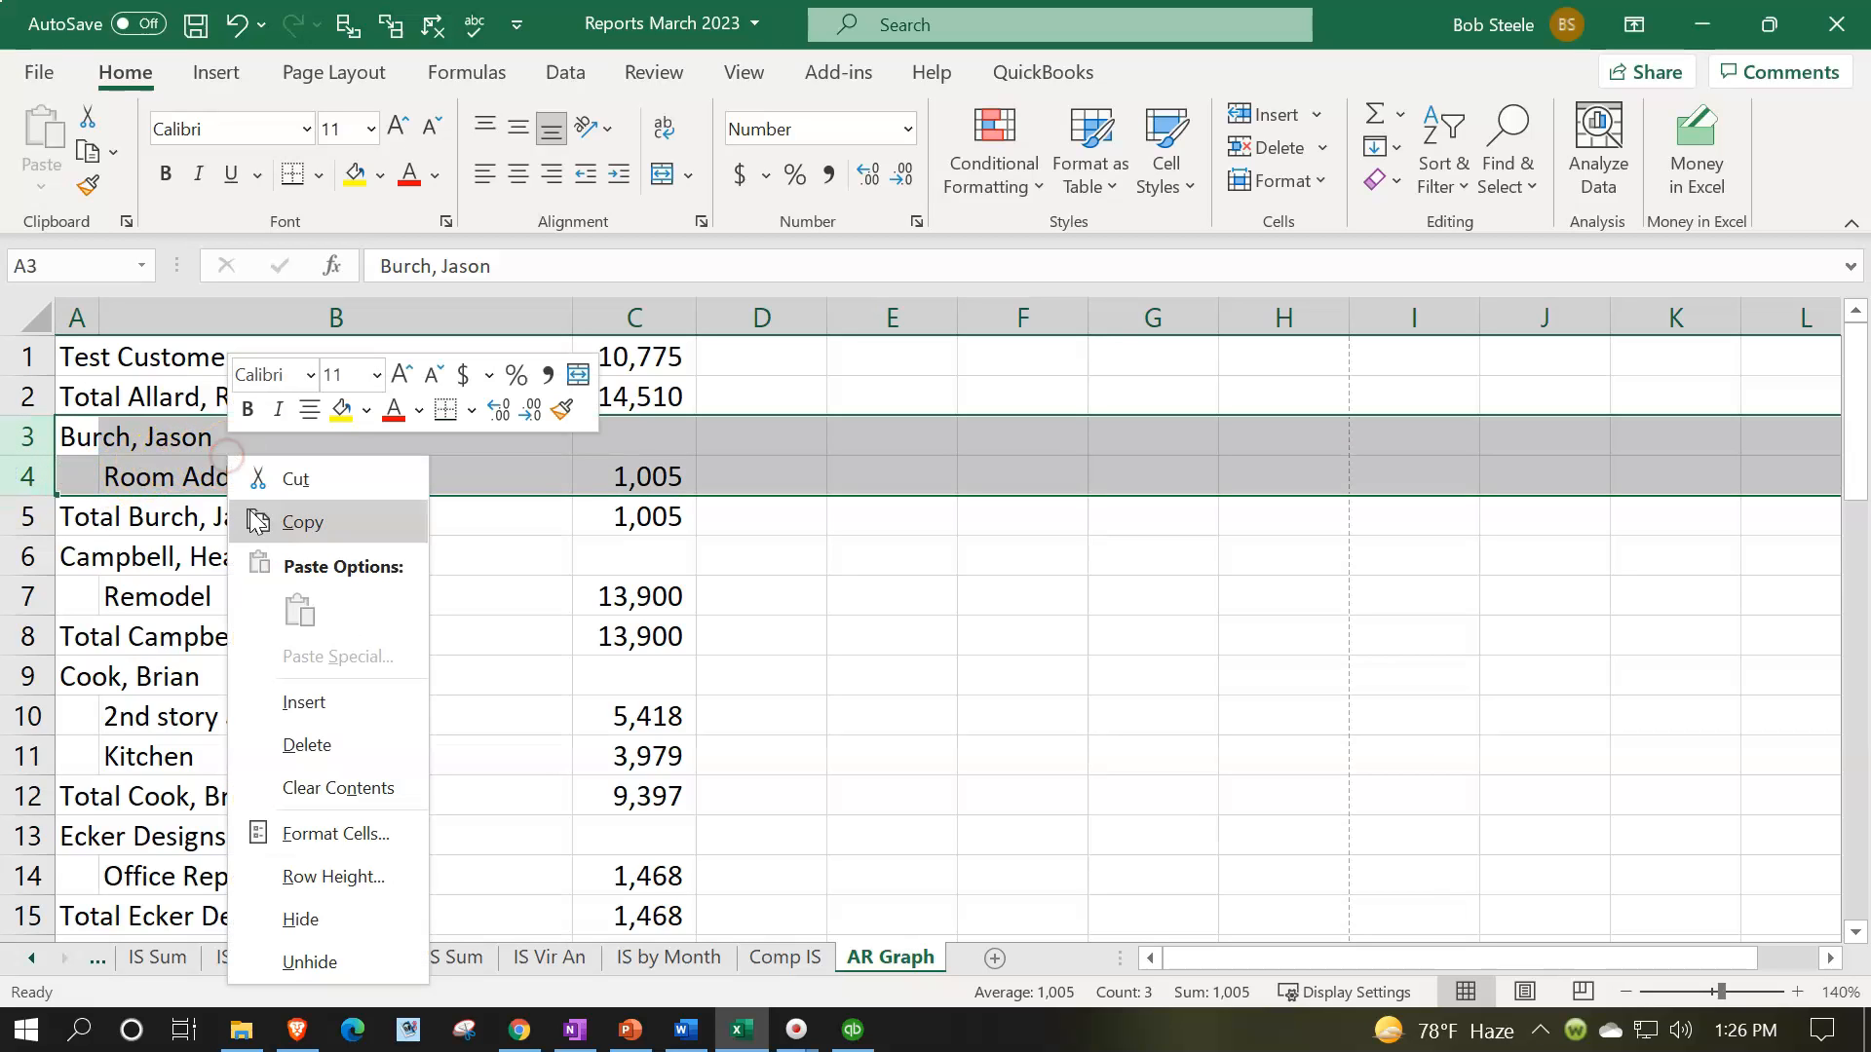
left_click(314, 732)
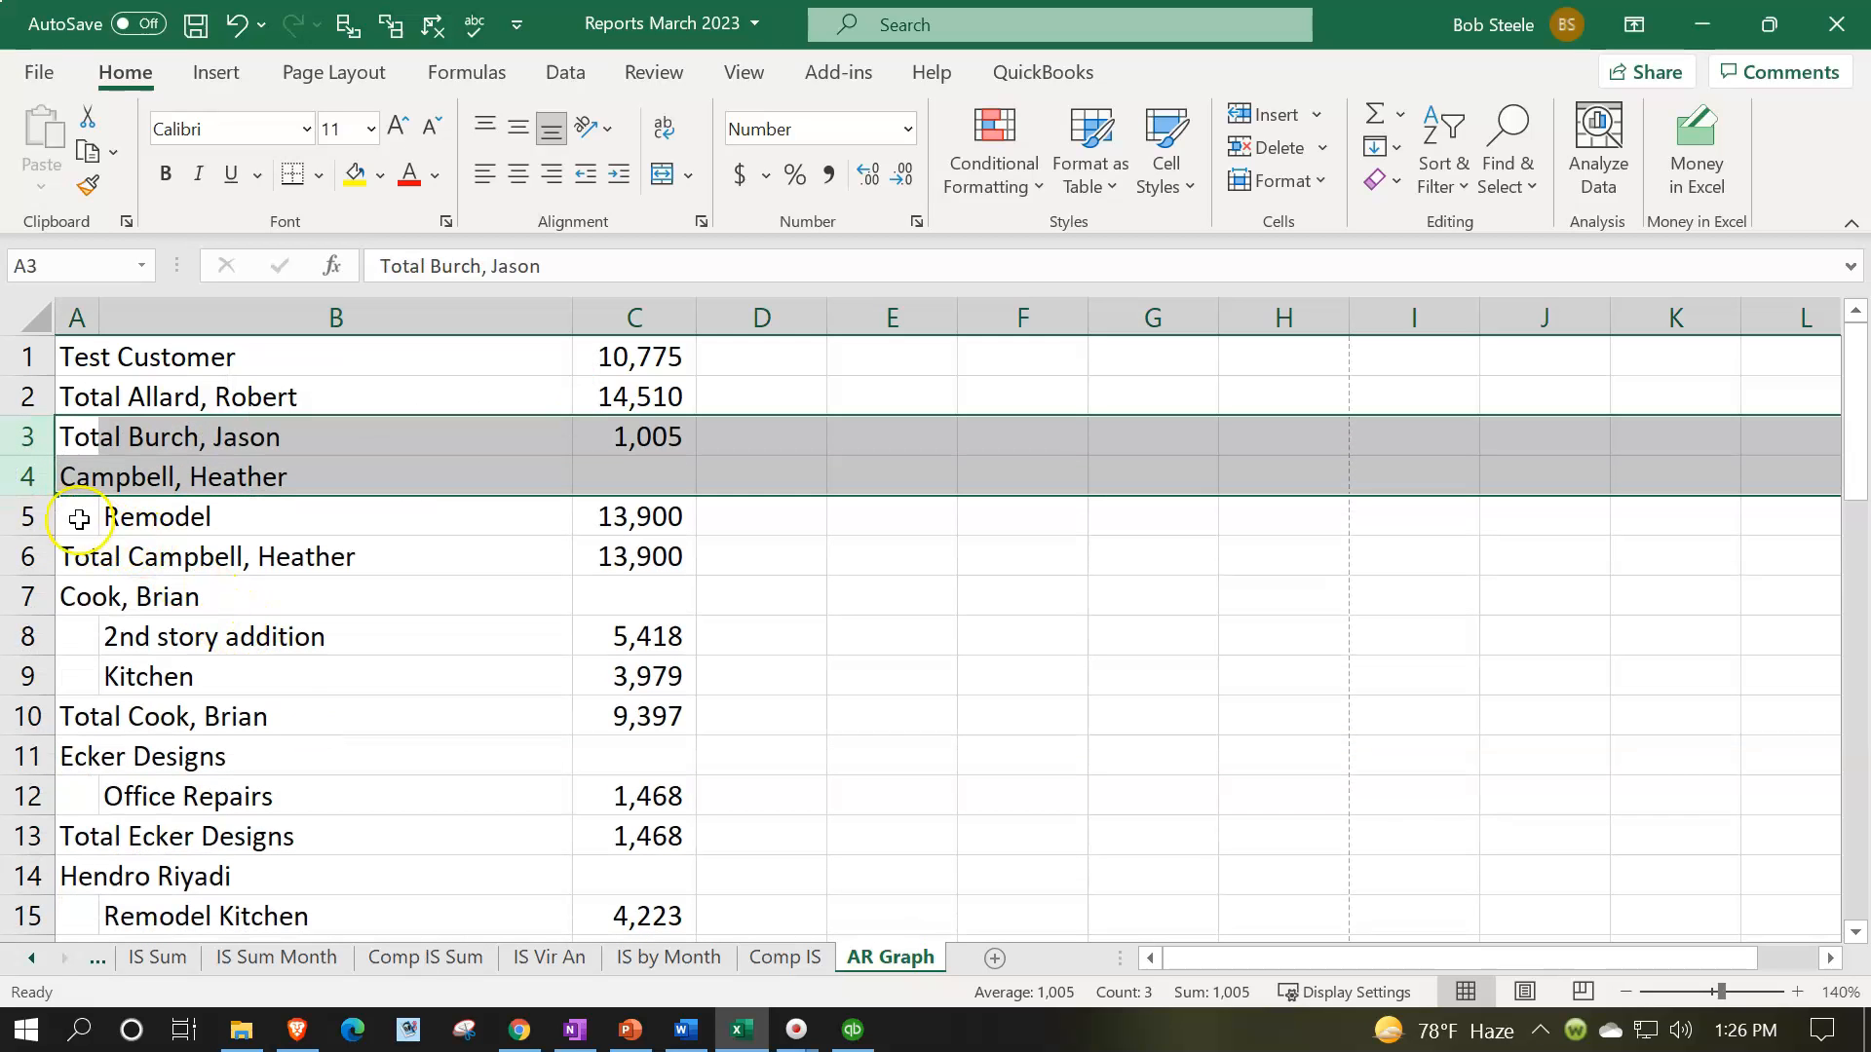
left_click_drag(33, 473, 37, 504)
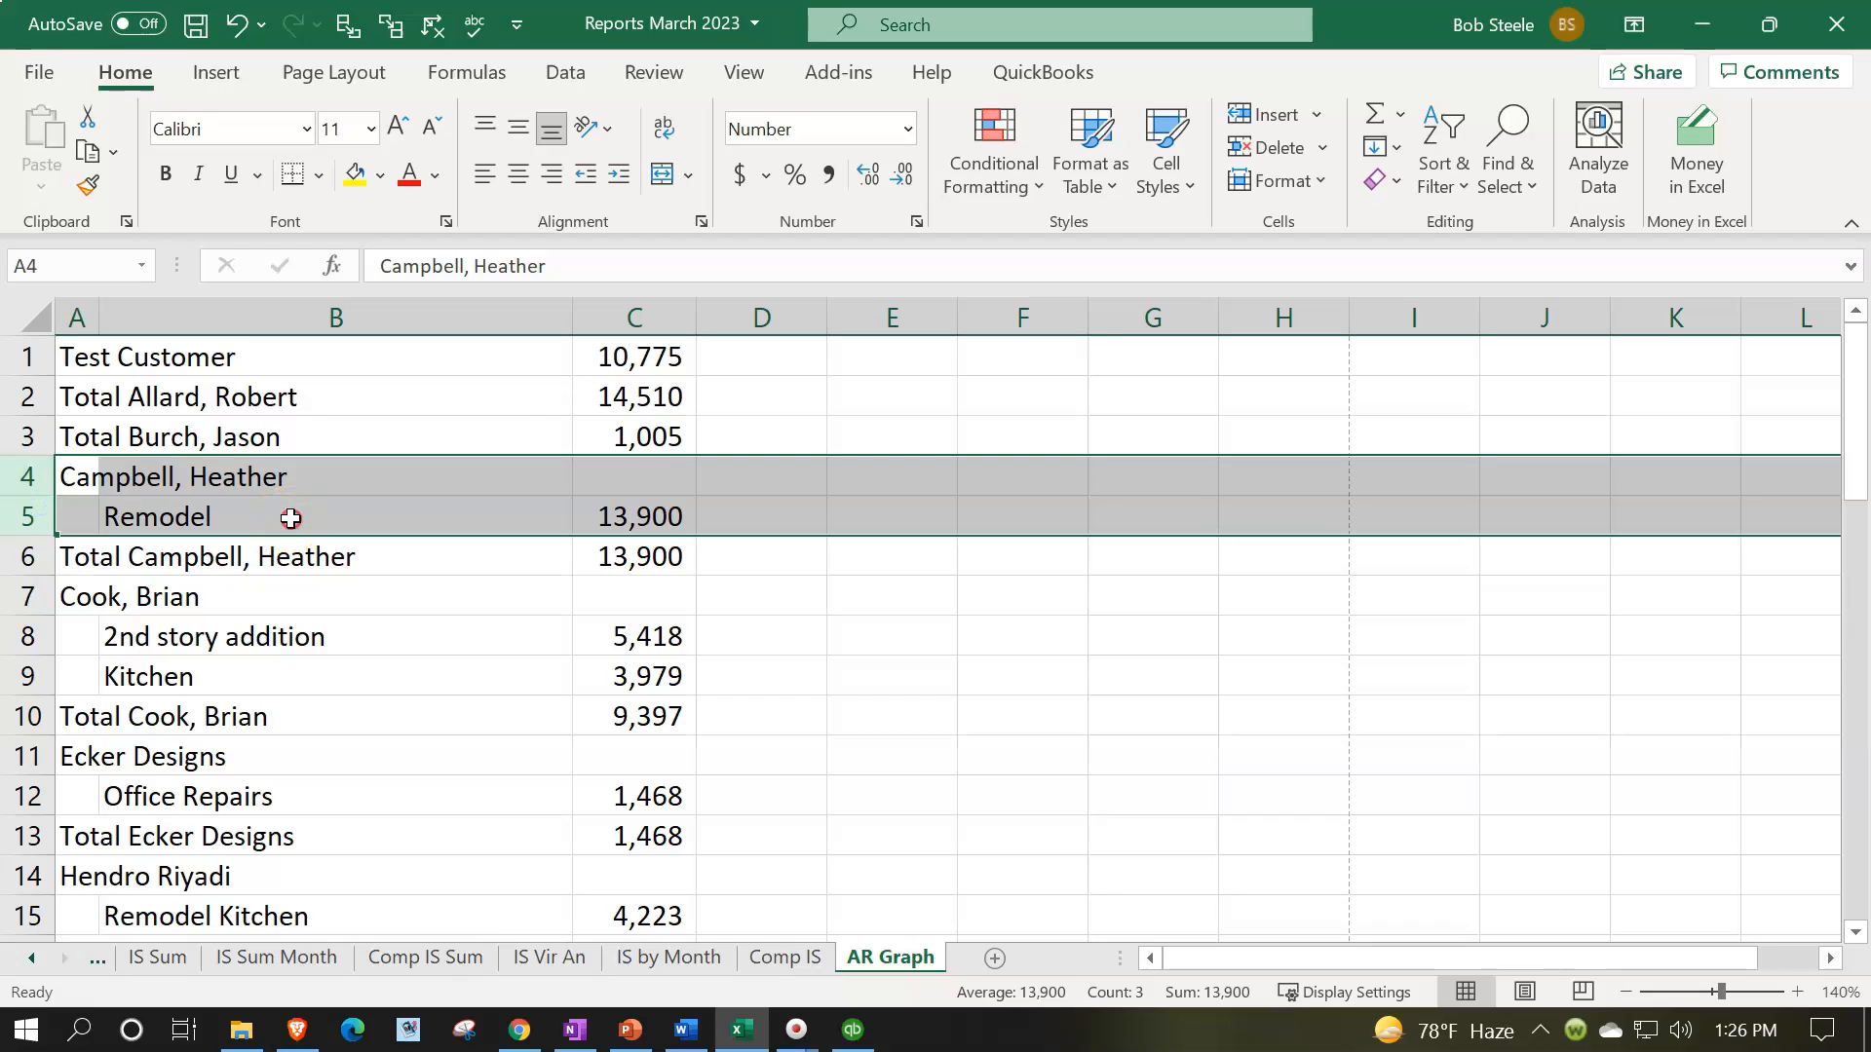
right_click(293, 512)
left_click(333, 704)
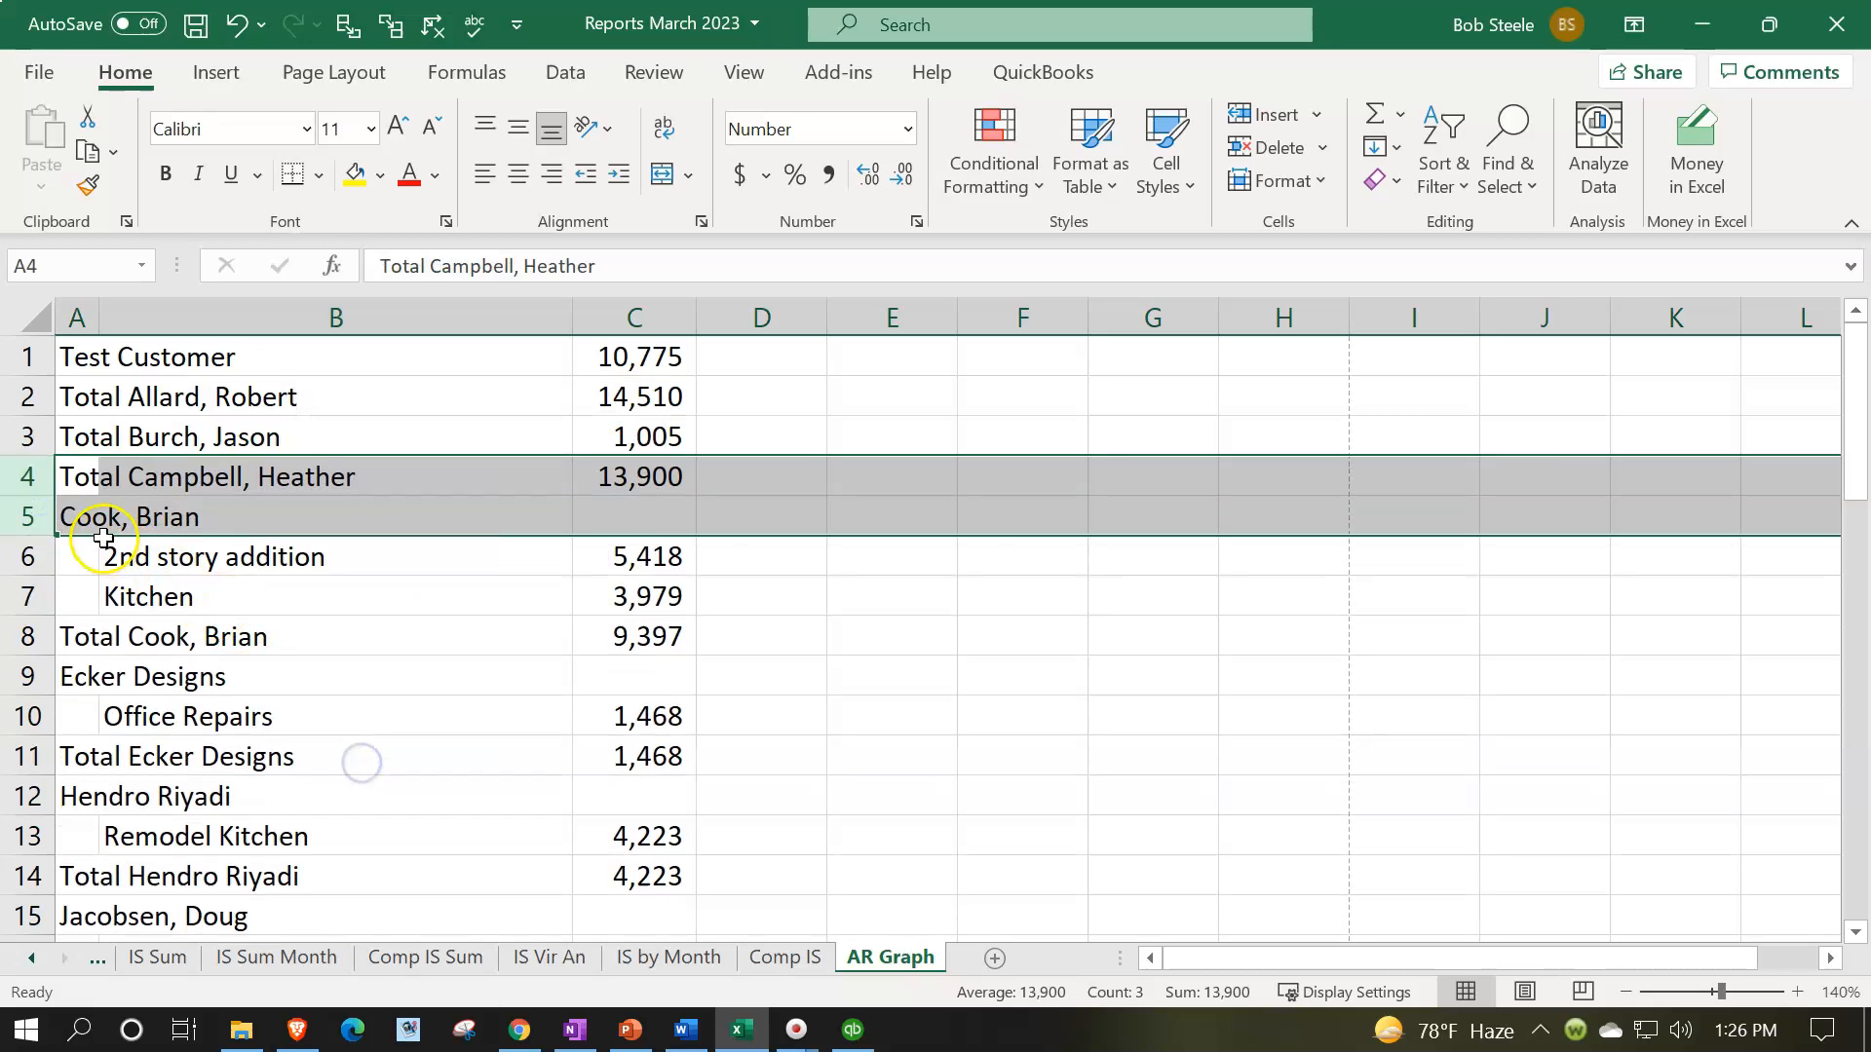
Delete the heading and job rows for the customer with 2nd story addition and Kitchen, and for Ecker Designs, keeping both total rows
left_click_drag(36, 514, 49, 592)
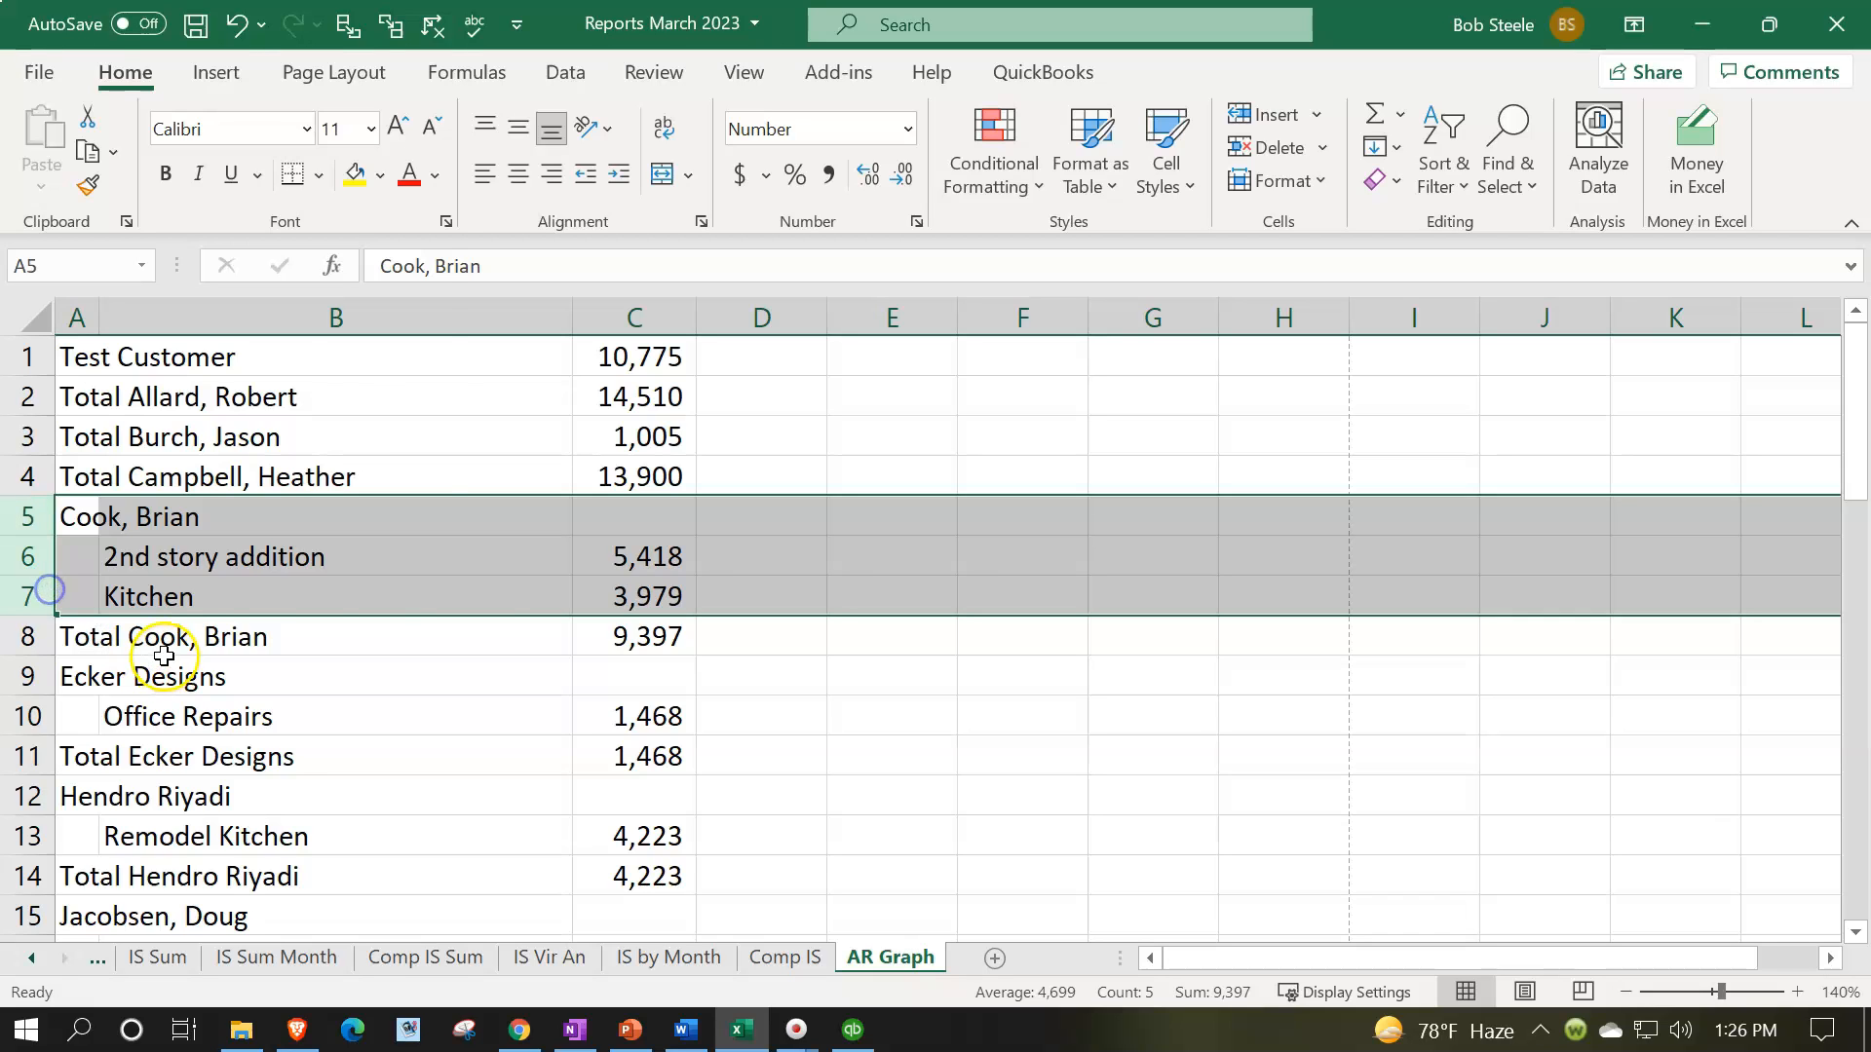
right_click(251, 575)
left_click(317, 329)
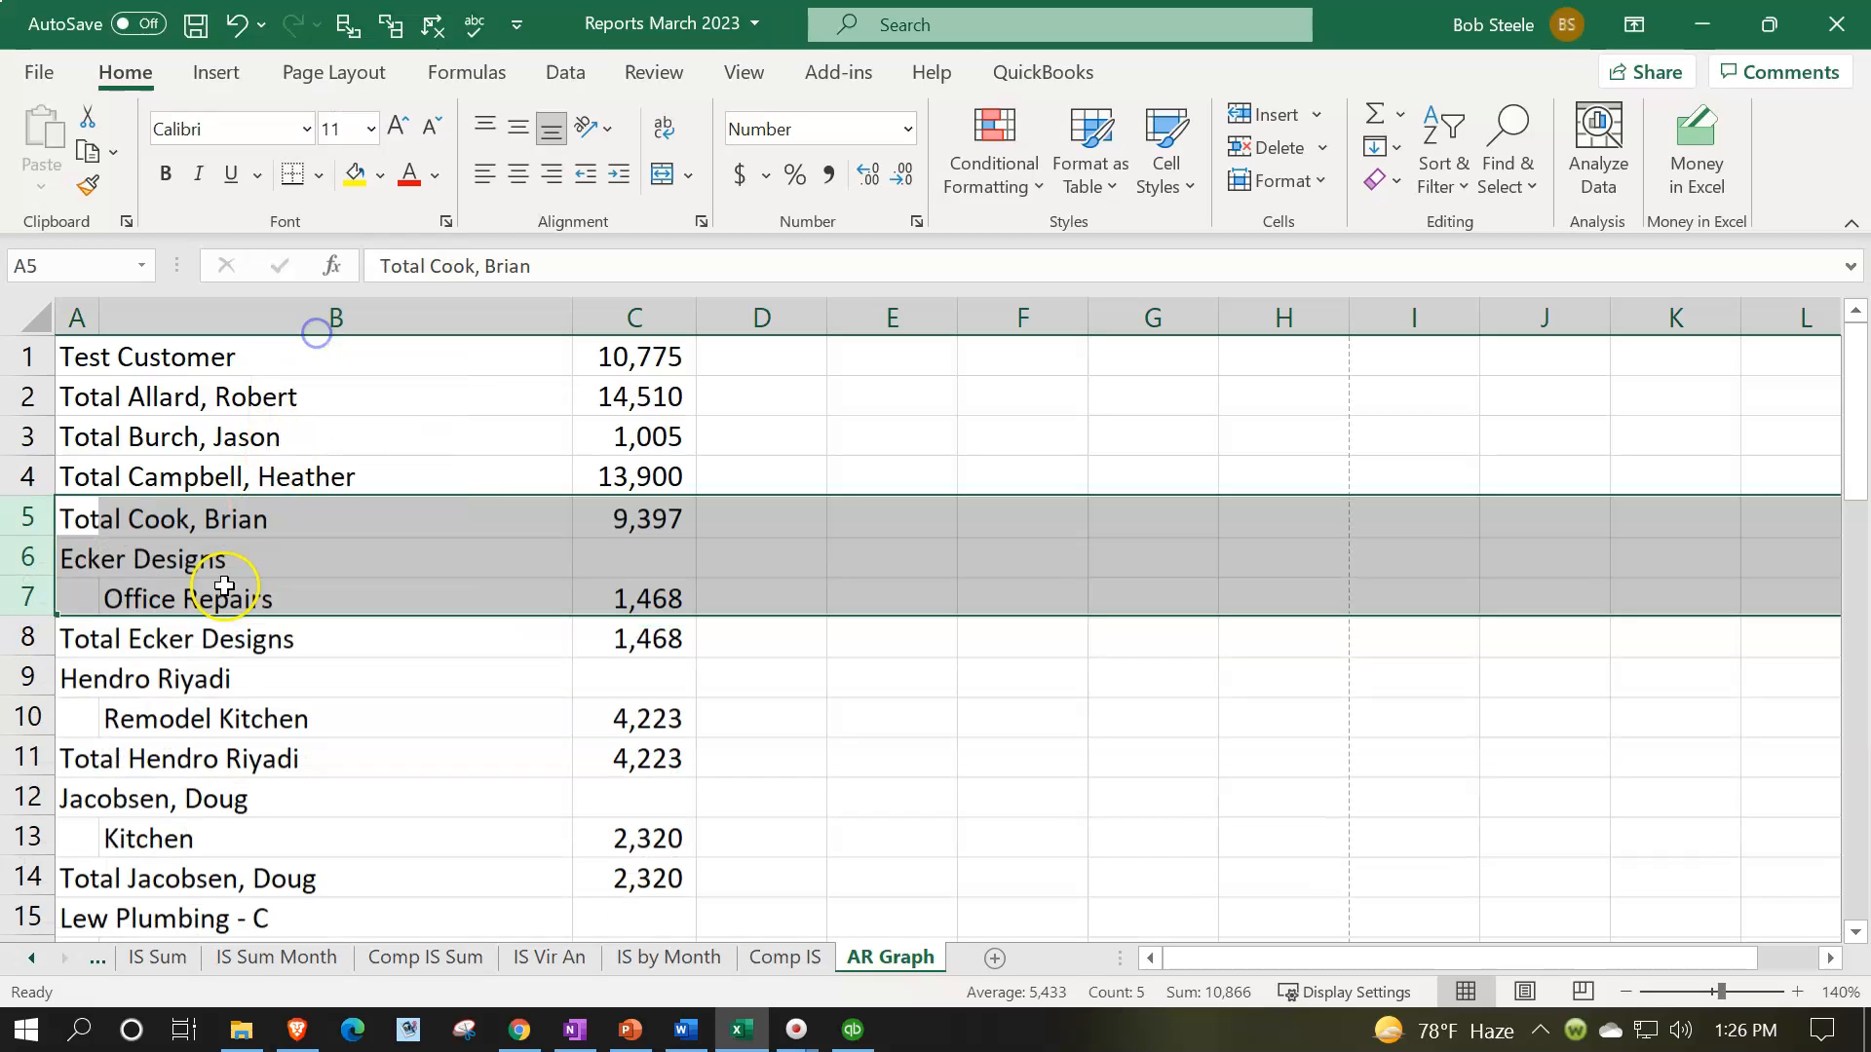
left_click(40, 556)
left_click_drag(40, 556, 41, 598)
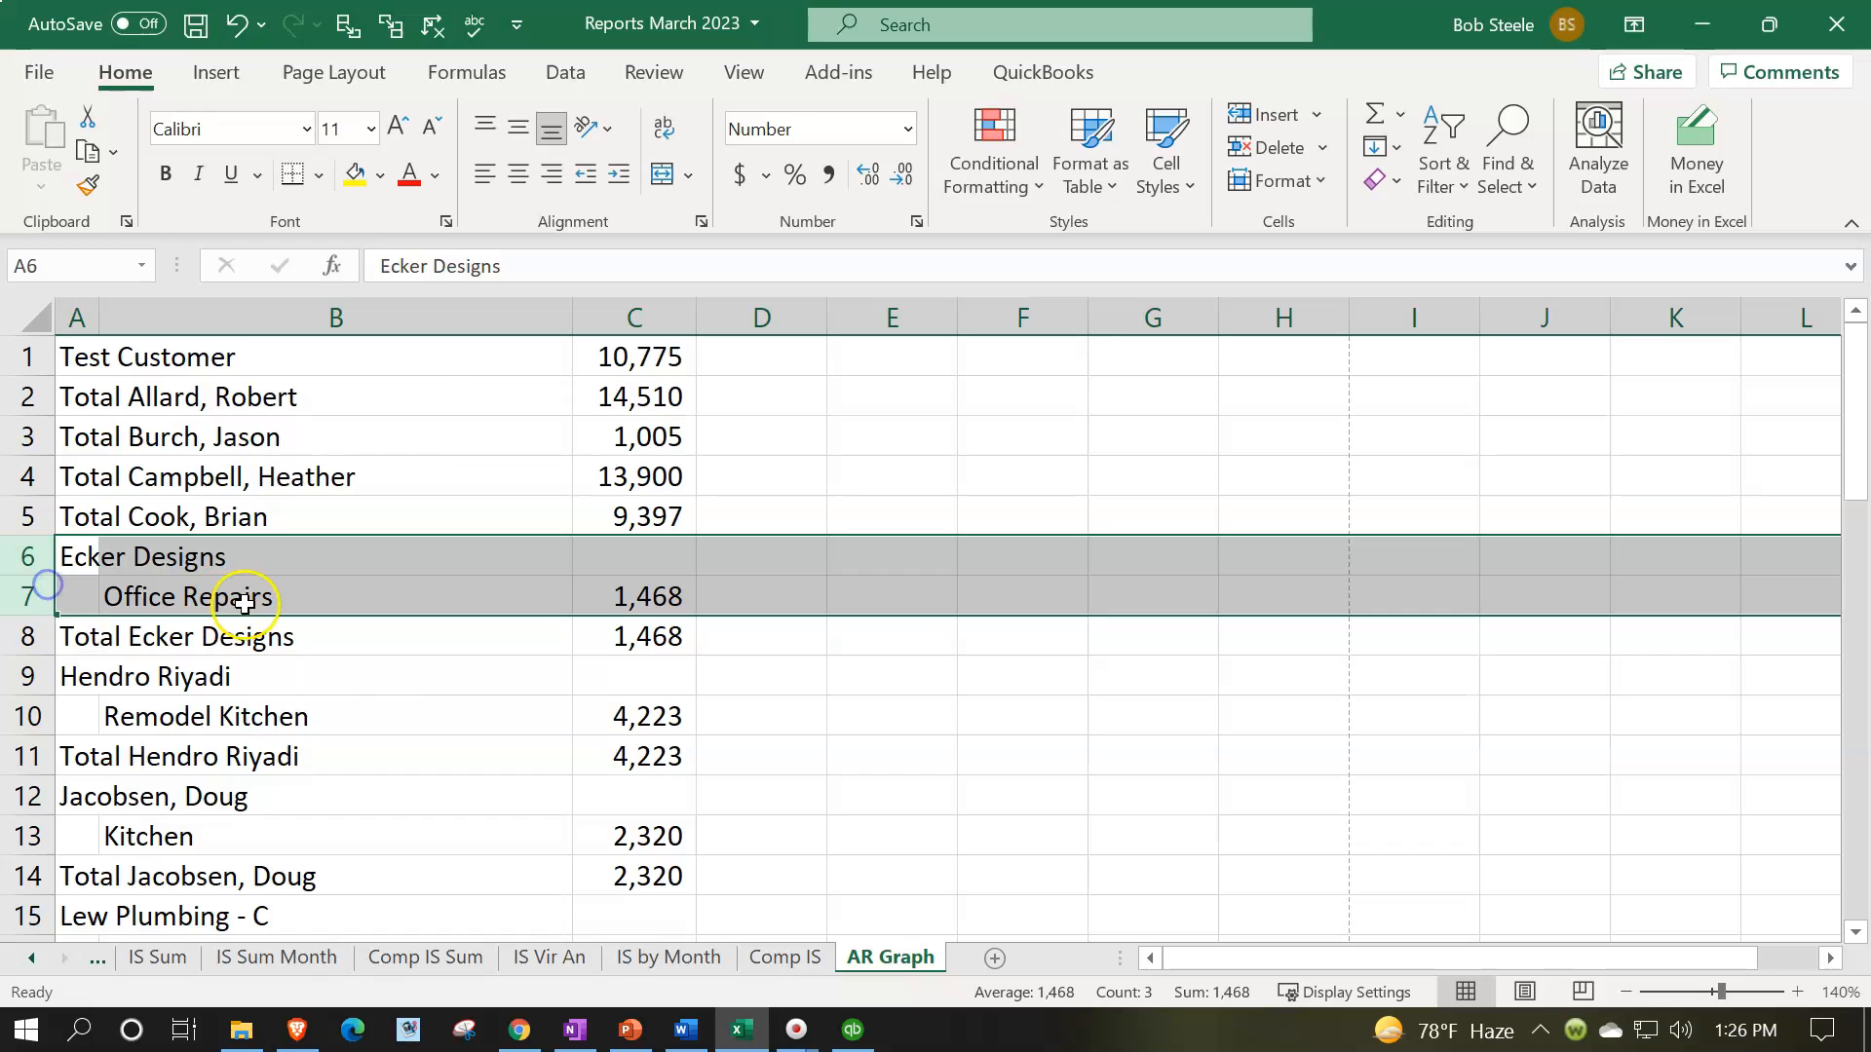
right_click(250, 604)
left_click(325, 364)
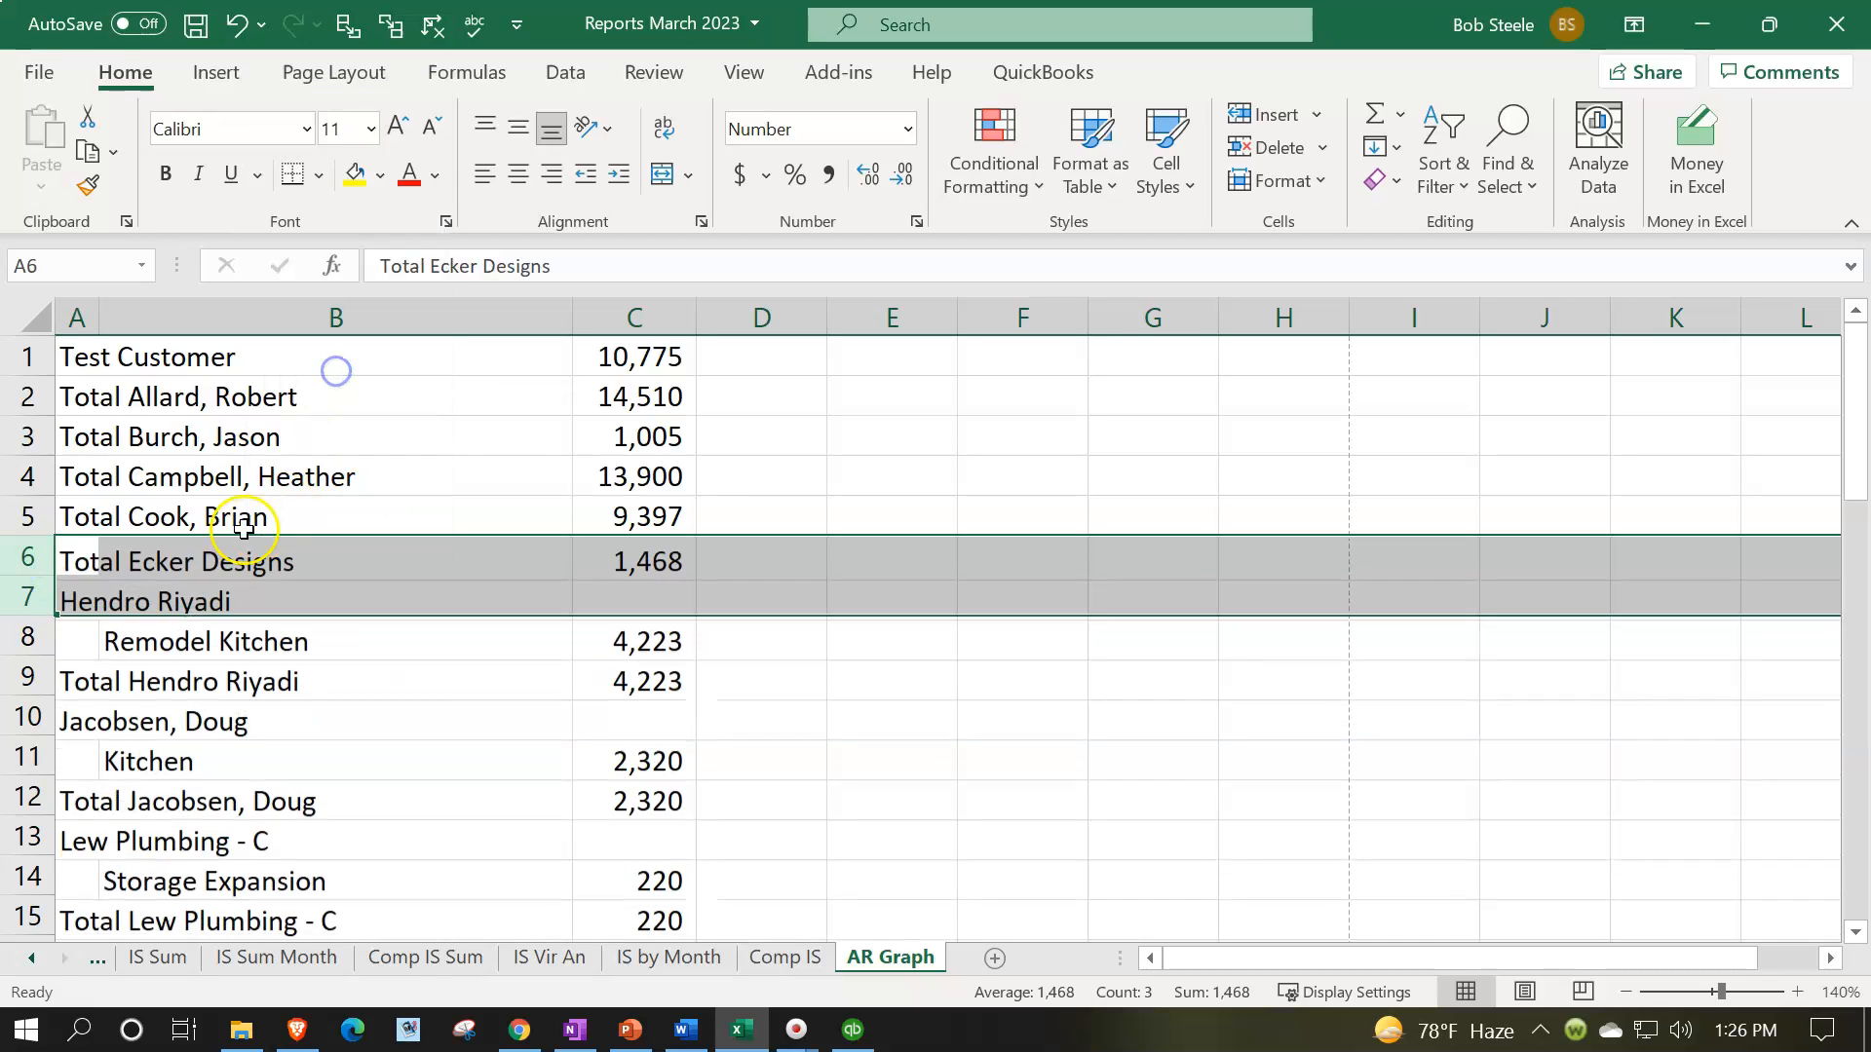
Delete rows 7 and 8 with the Remodel Kitchen job, plus the heading and job rows of all remaining customers, keeping their total rows
left_click_drag(35, 593, 35, 627)
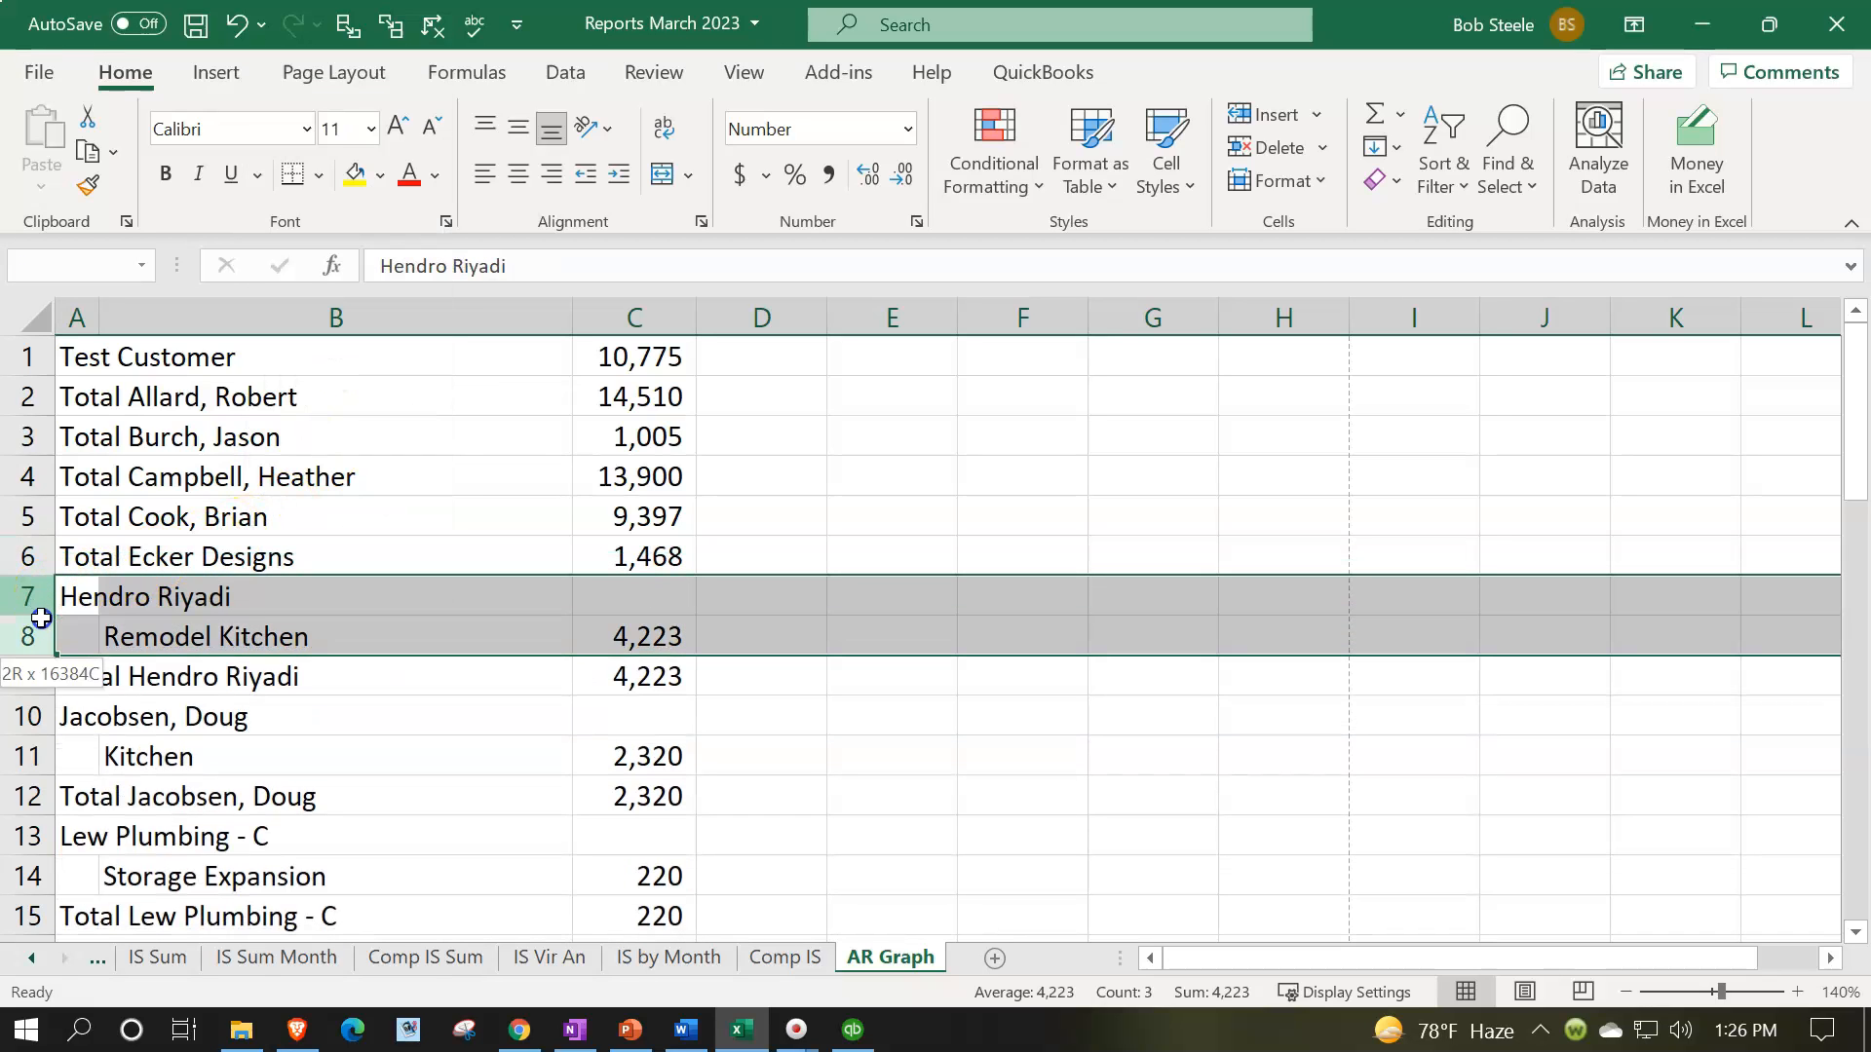
right_click(212, 604)
left_click(292, 365)
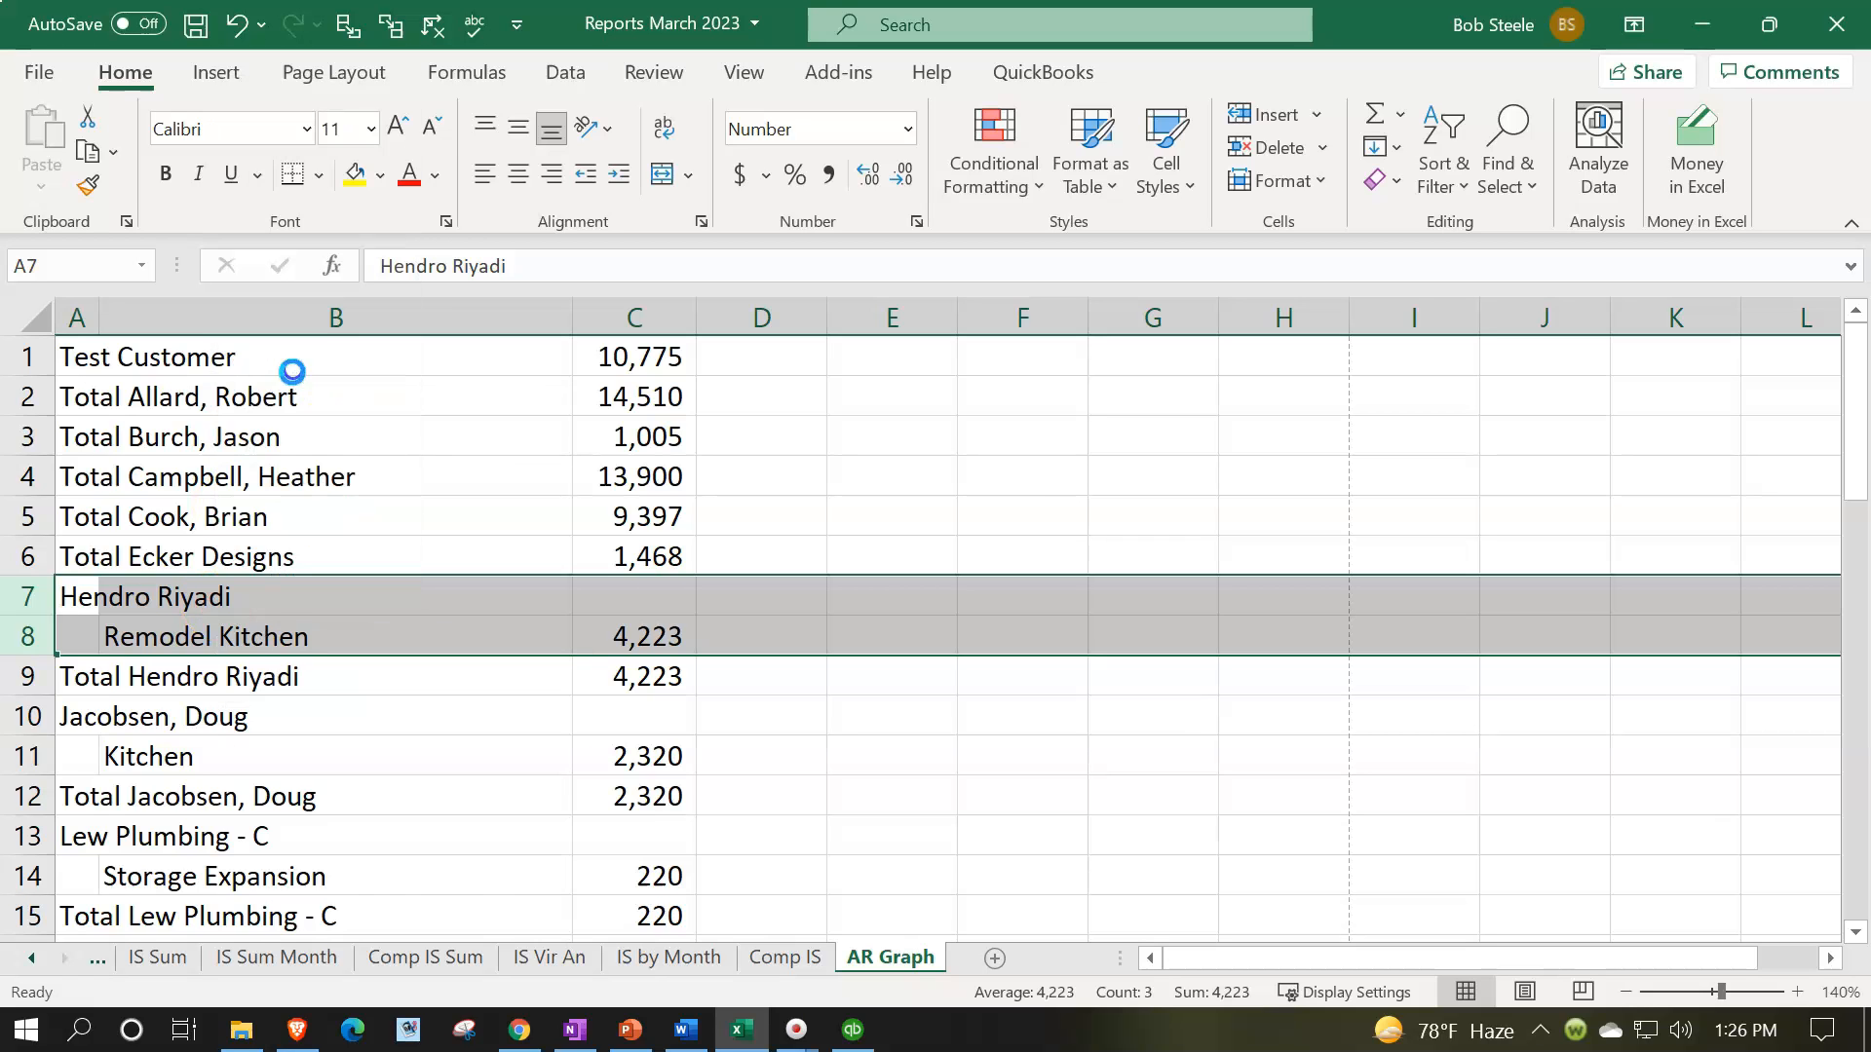
scroll(356, 501, "down", 1)
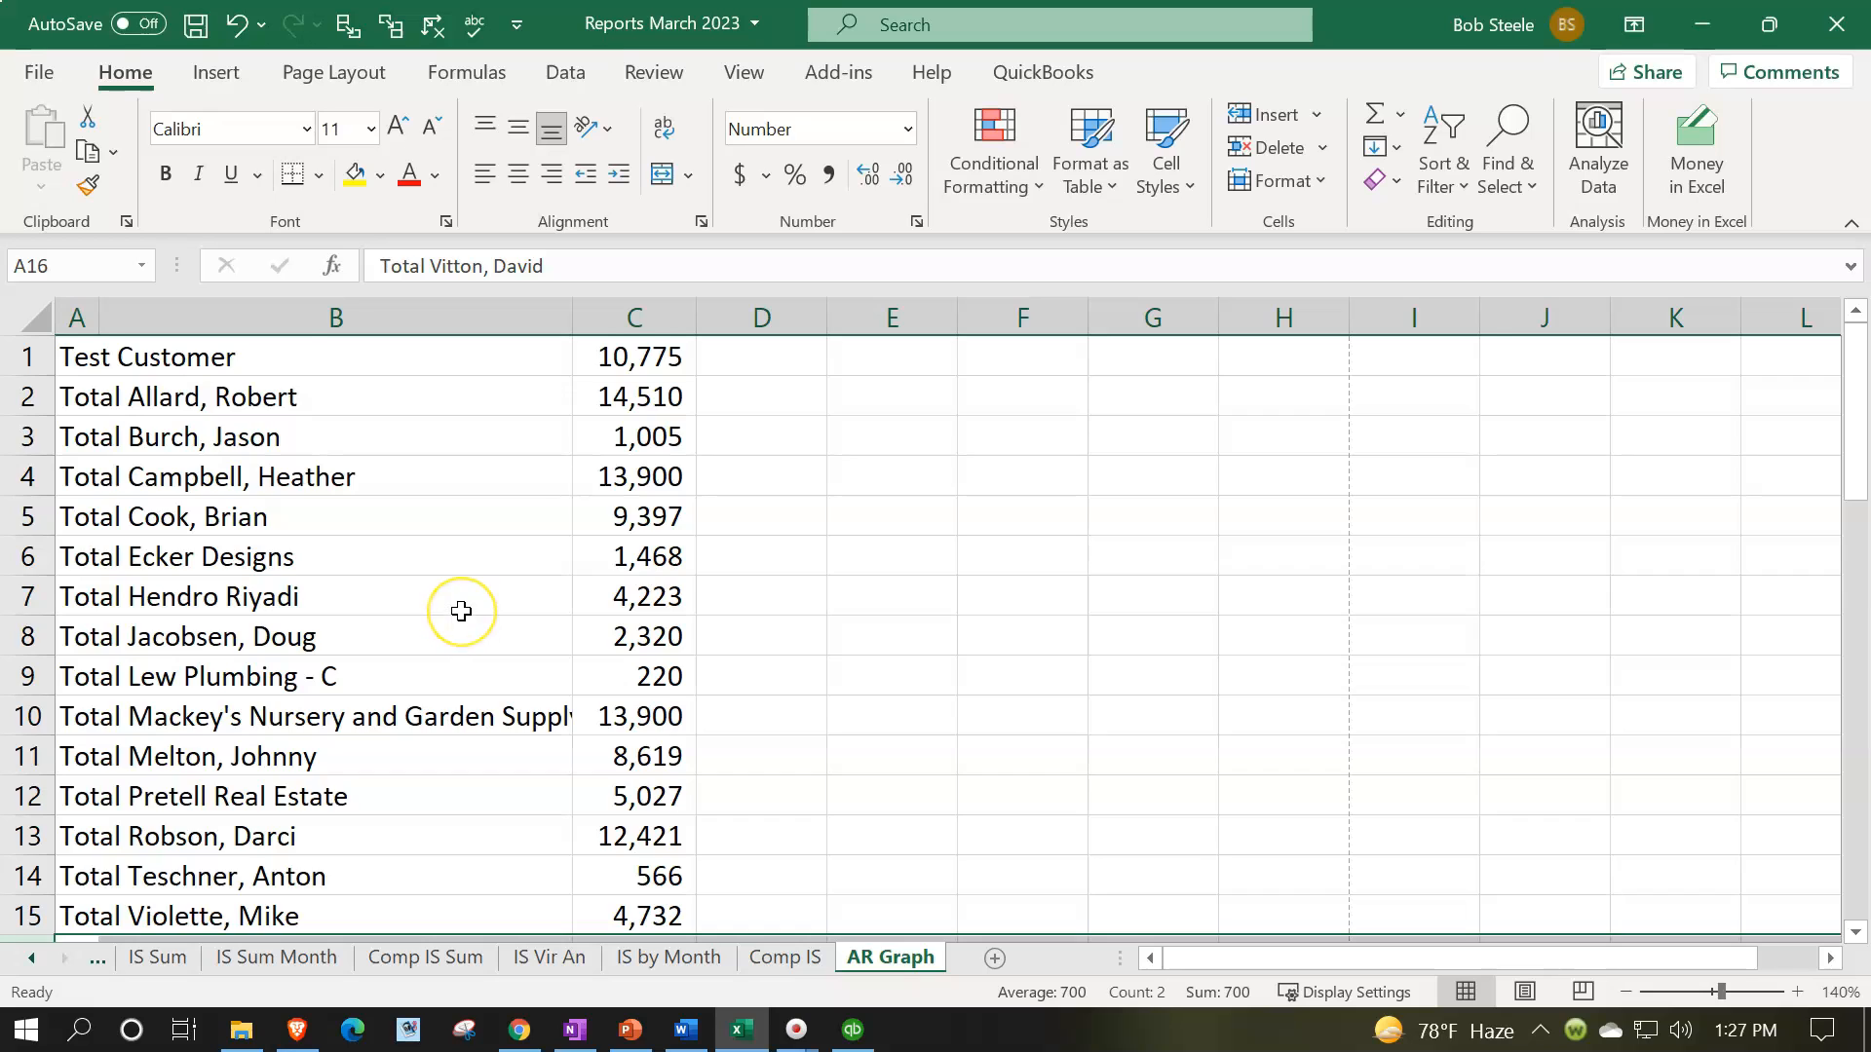
Sum the customer balances C1:C16 in cell C17 with a SUM formula
scroll(461, 611, "down", 3)
left_click(467, 634)
key("shift+Right")
key("shift+Right")
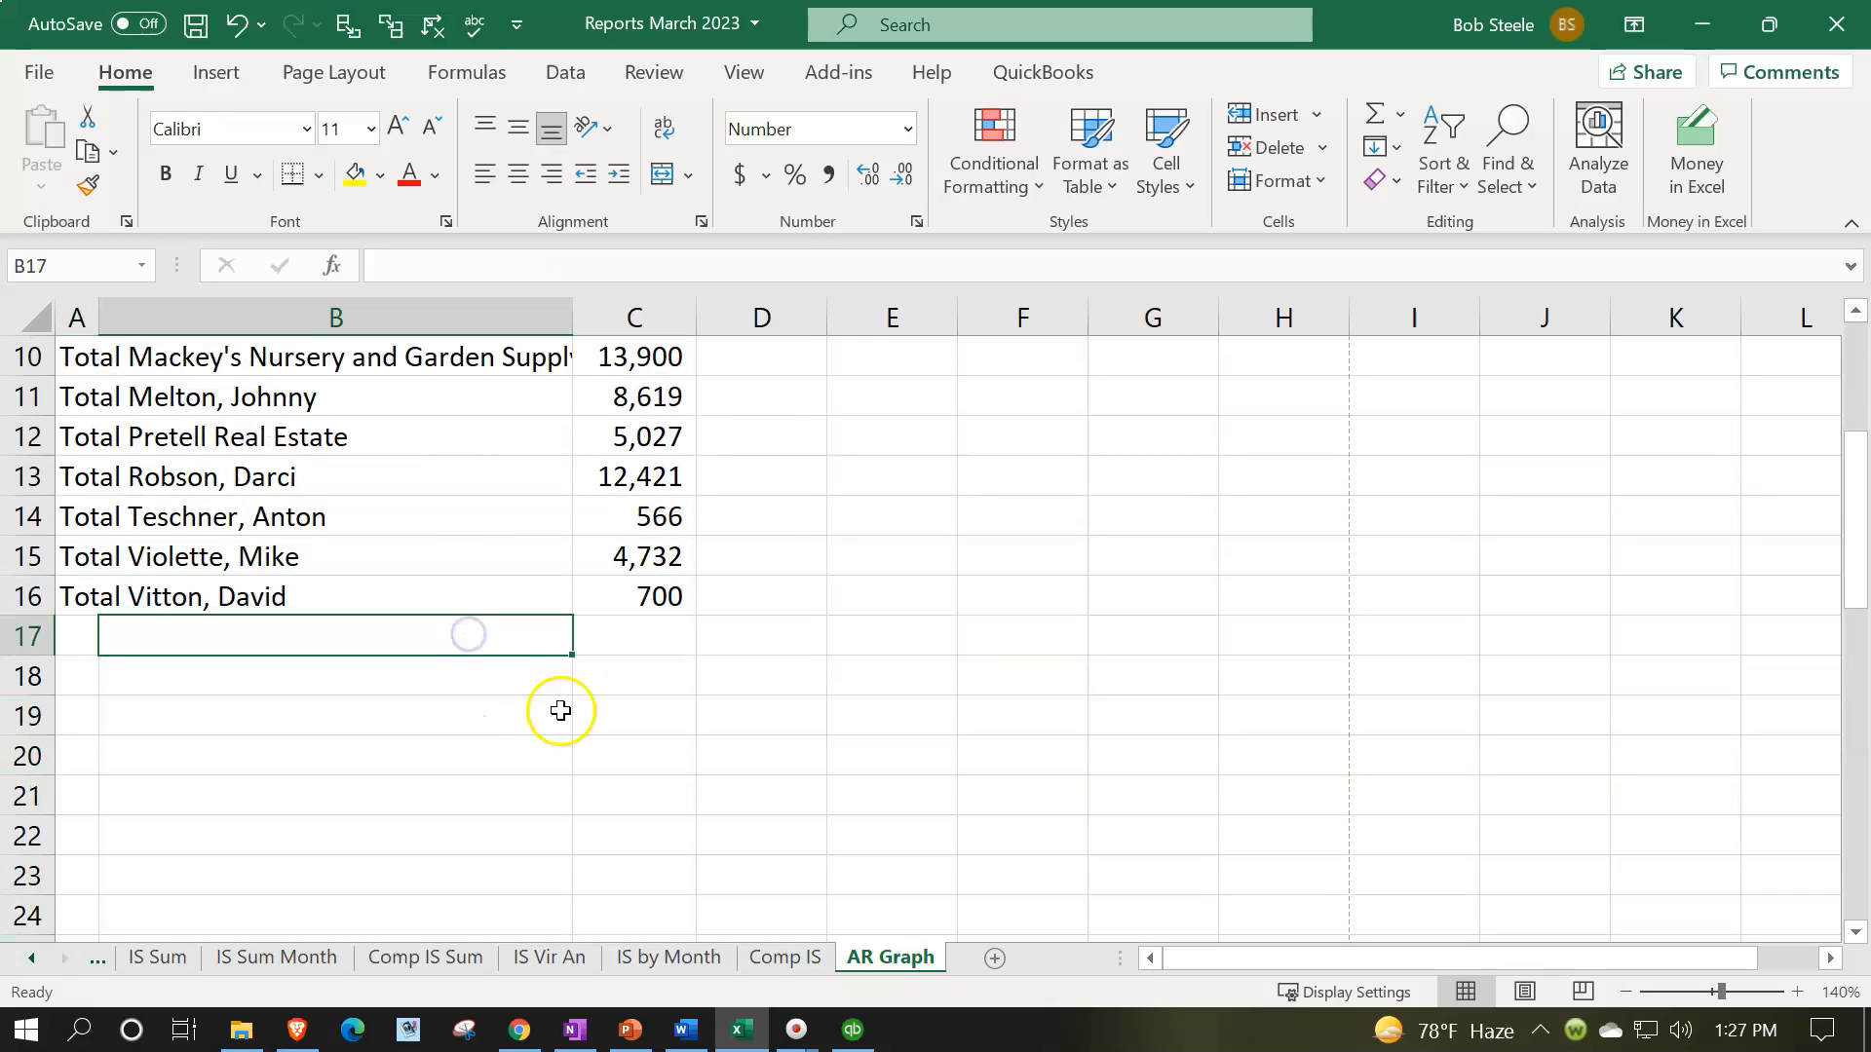
left_click(647, 643)
scroll(614, 760, "up", 3)
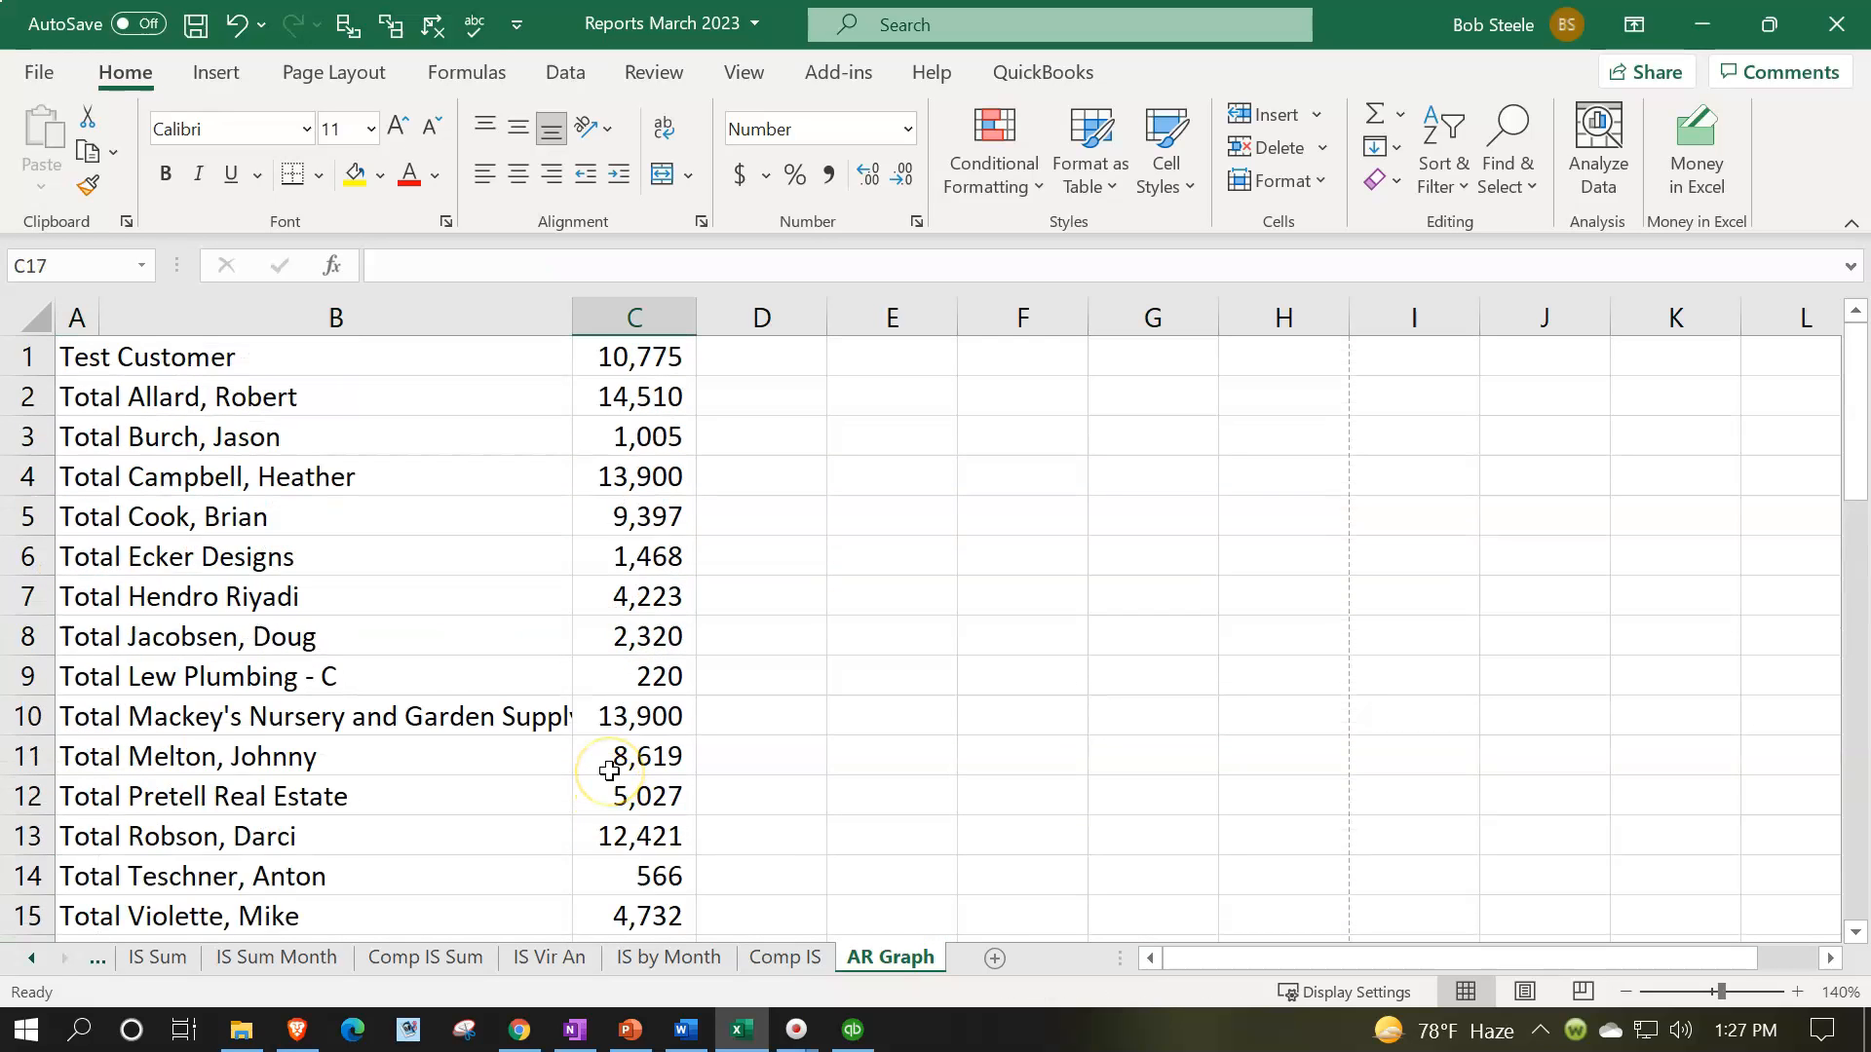
type("=sum(")
key("Up")
key("shift+Up")
key("shift+Up")
key("shift+Up")
key("shift+Up")
key("shift+Up")
key("shift+Up")
key("shift+Up")
key("shift+Up")
key("shift+Up")
key("shift+Up")
key("shift+Up")
key("shift+Up")
key("shift+Up")
key("shift+Up")
key("shift+Up")
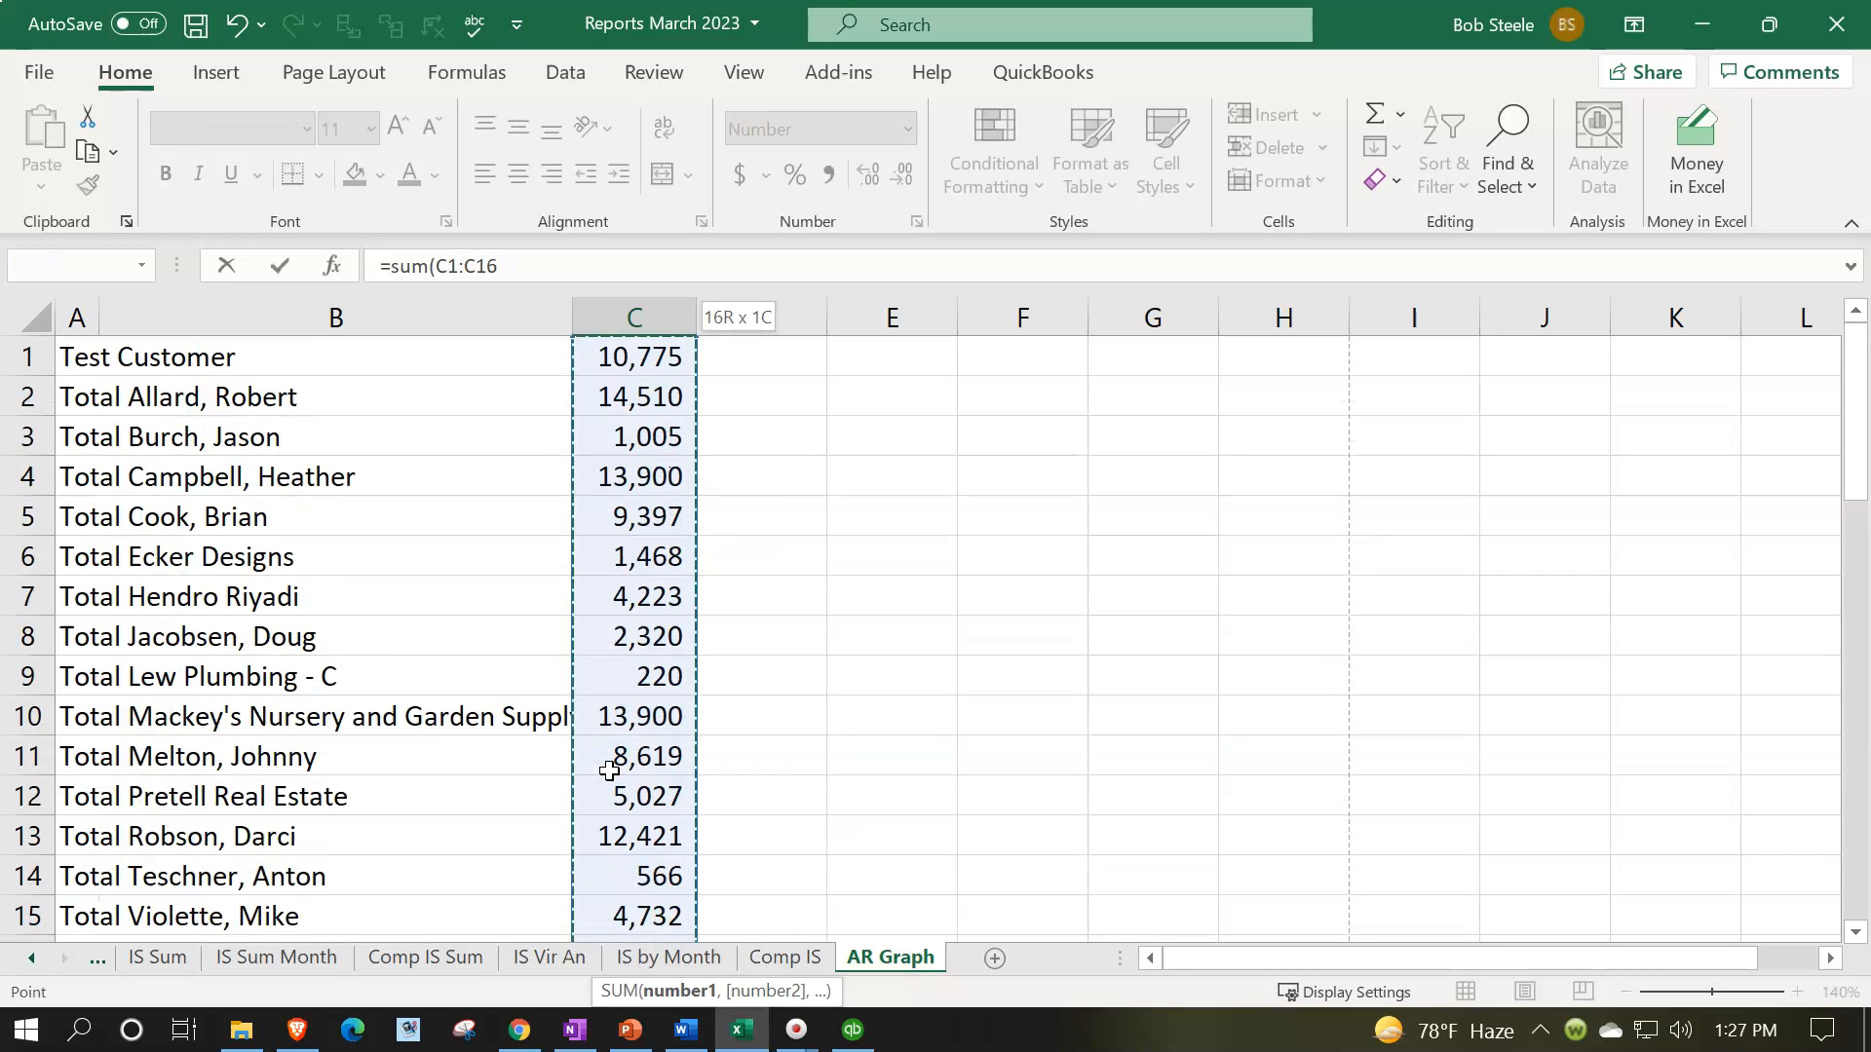
key("Return")
Compare the sum in C17 with the TOTAL of the Customer Balance Summary in QuickBooks and return to the Excel sheet
left_click(578, 877)
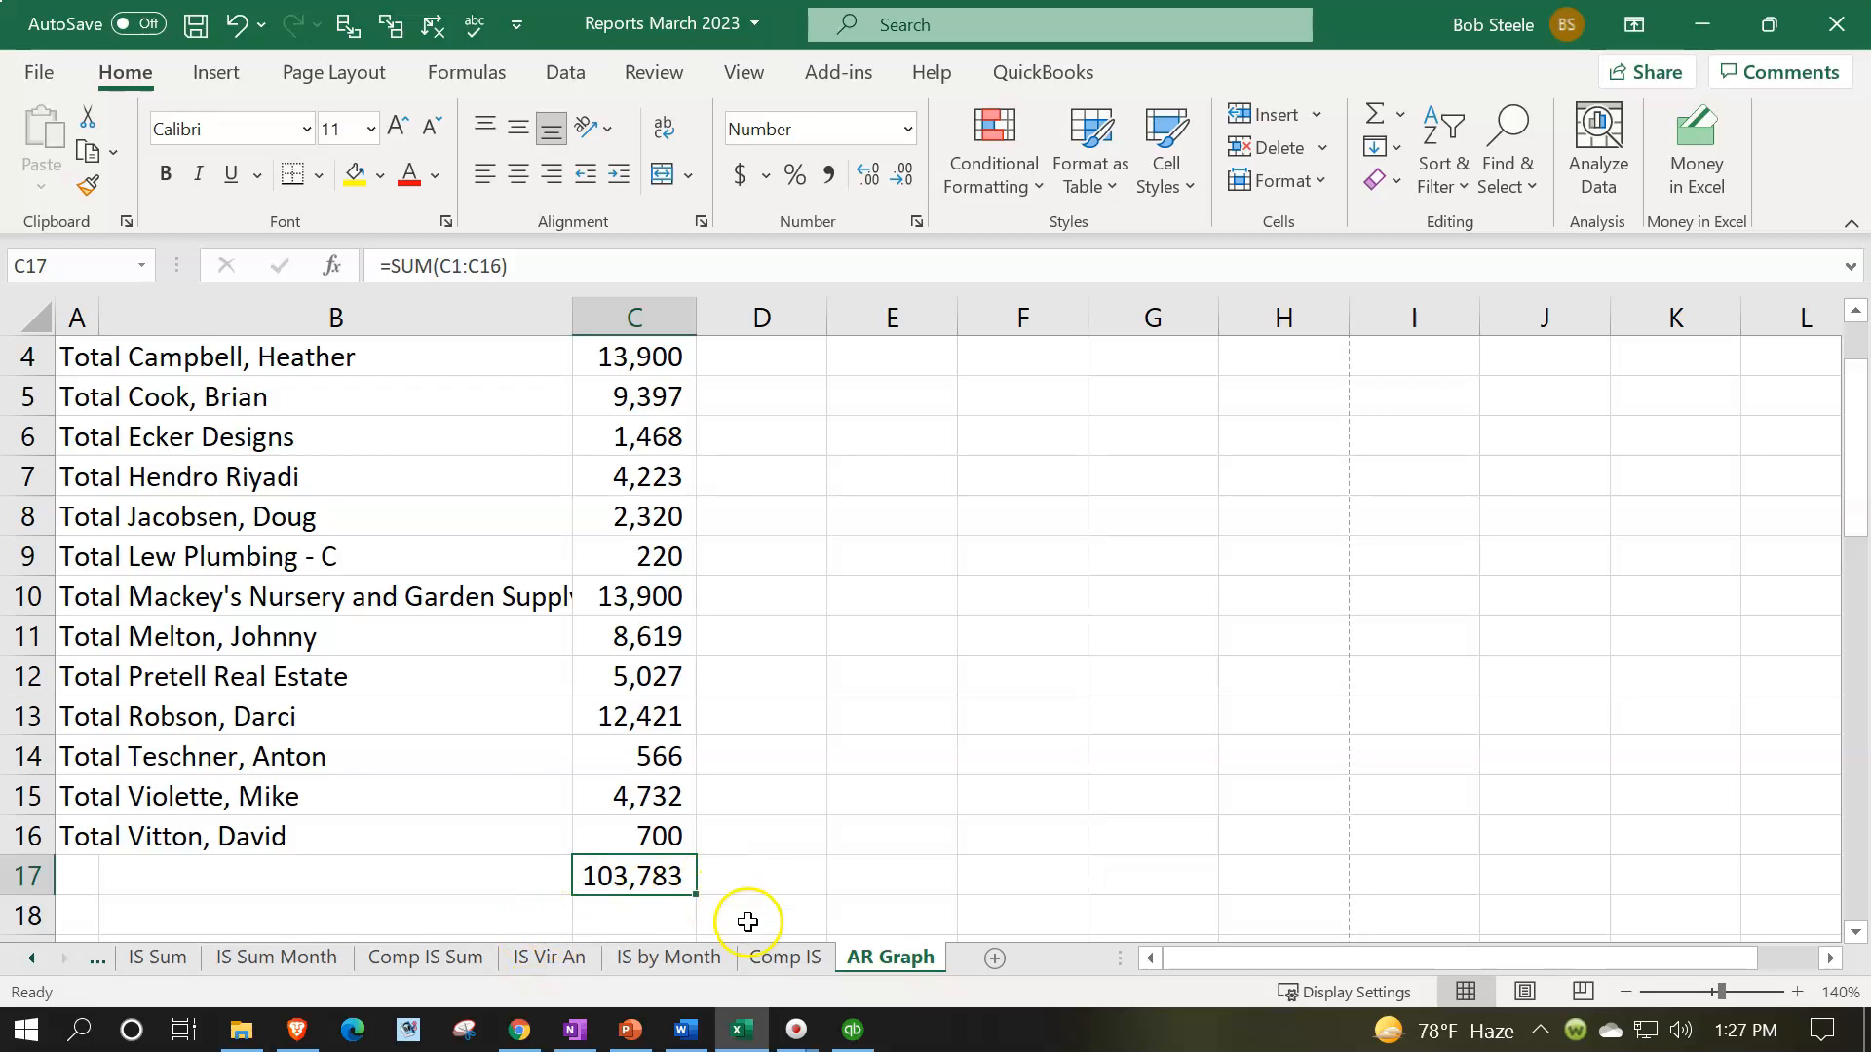
left_click(851, 1031)
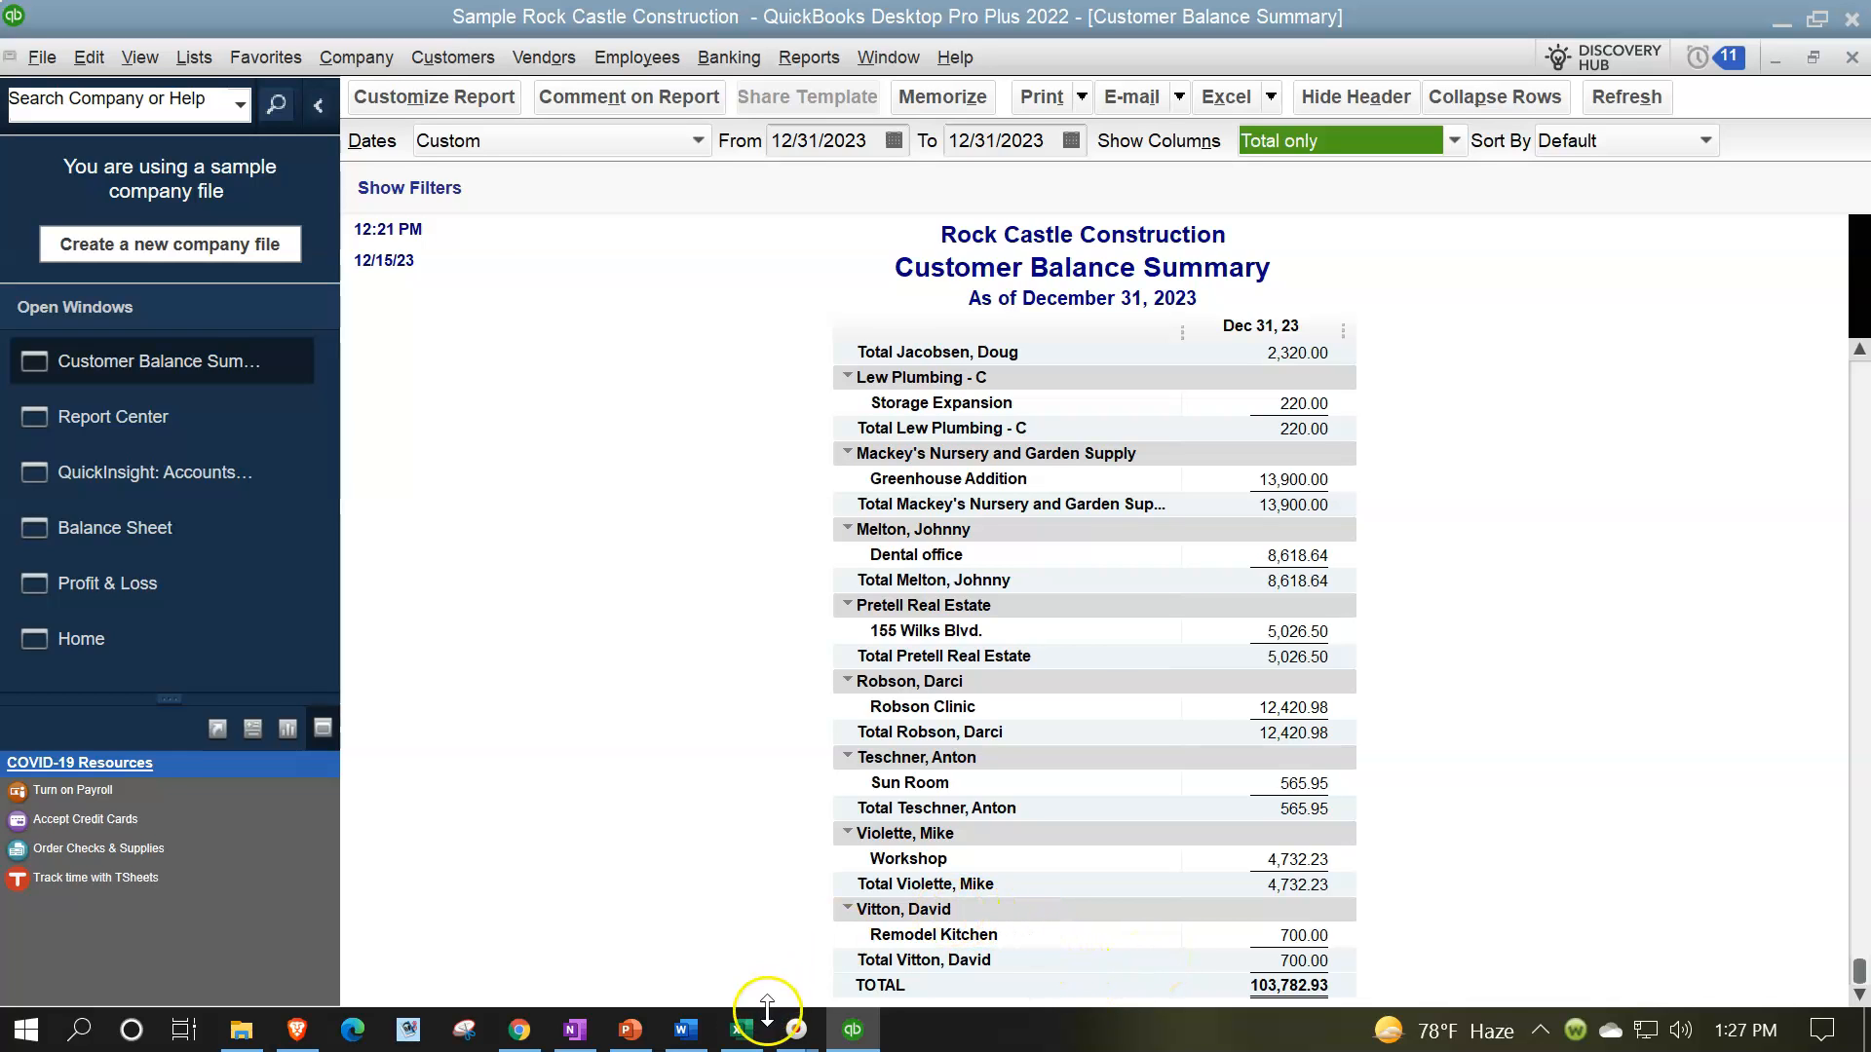
left_click(735, 1035)
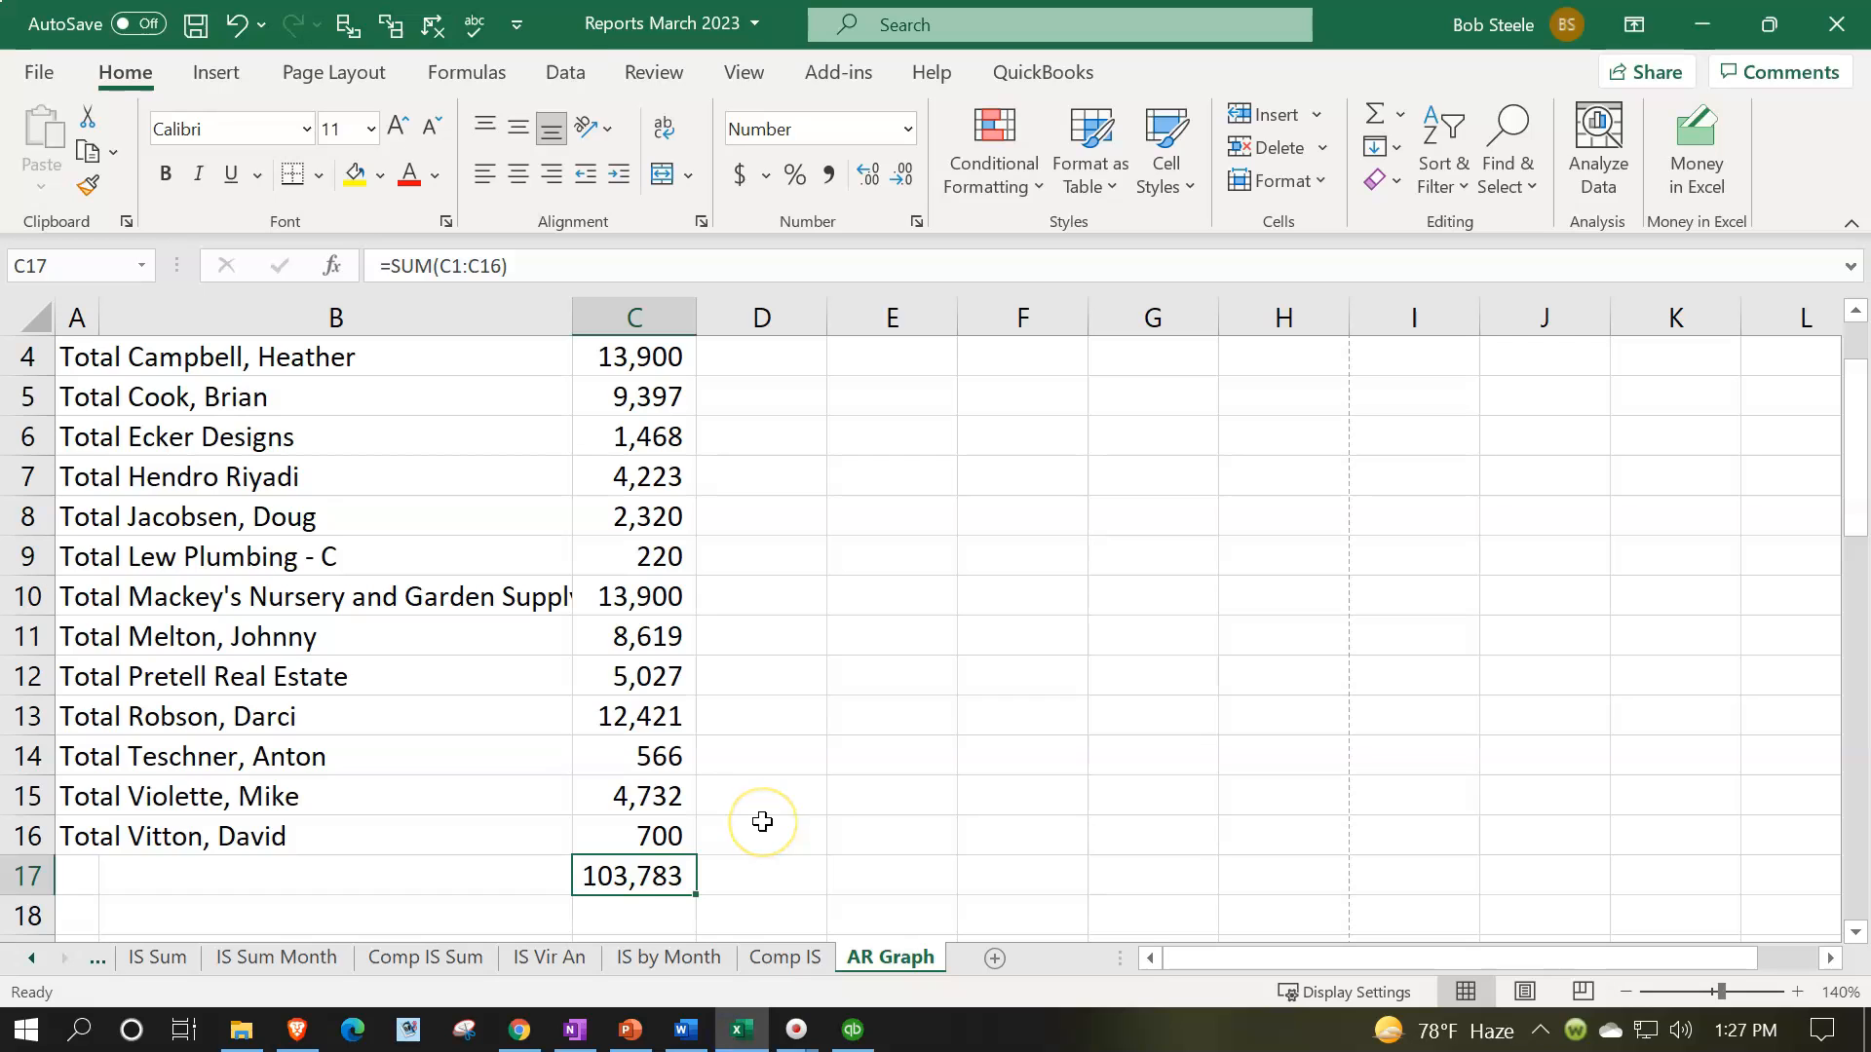
scroll(209, 789, "up", 1)
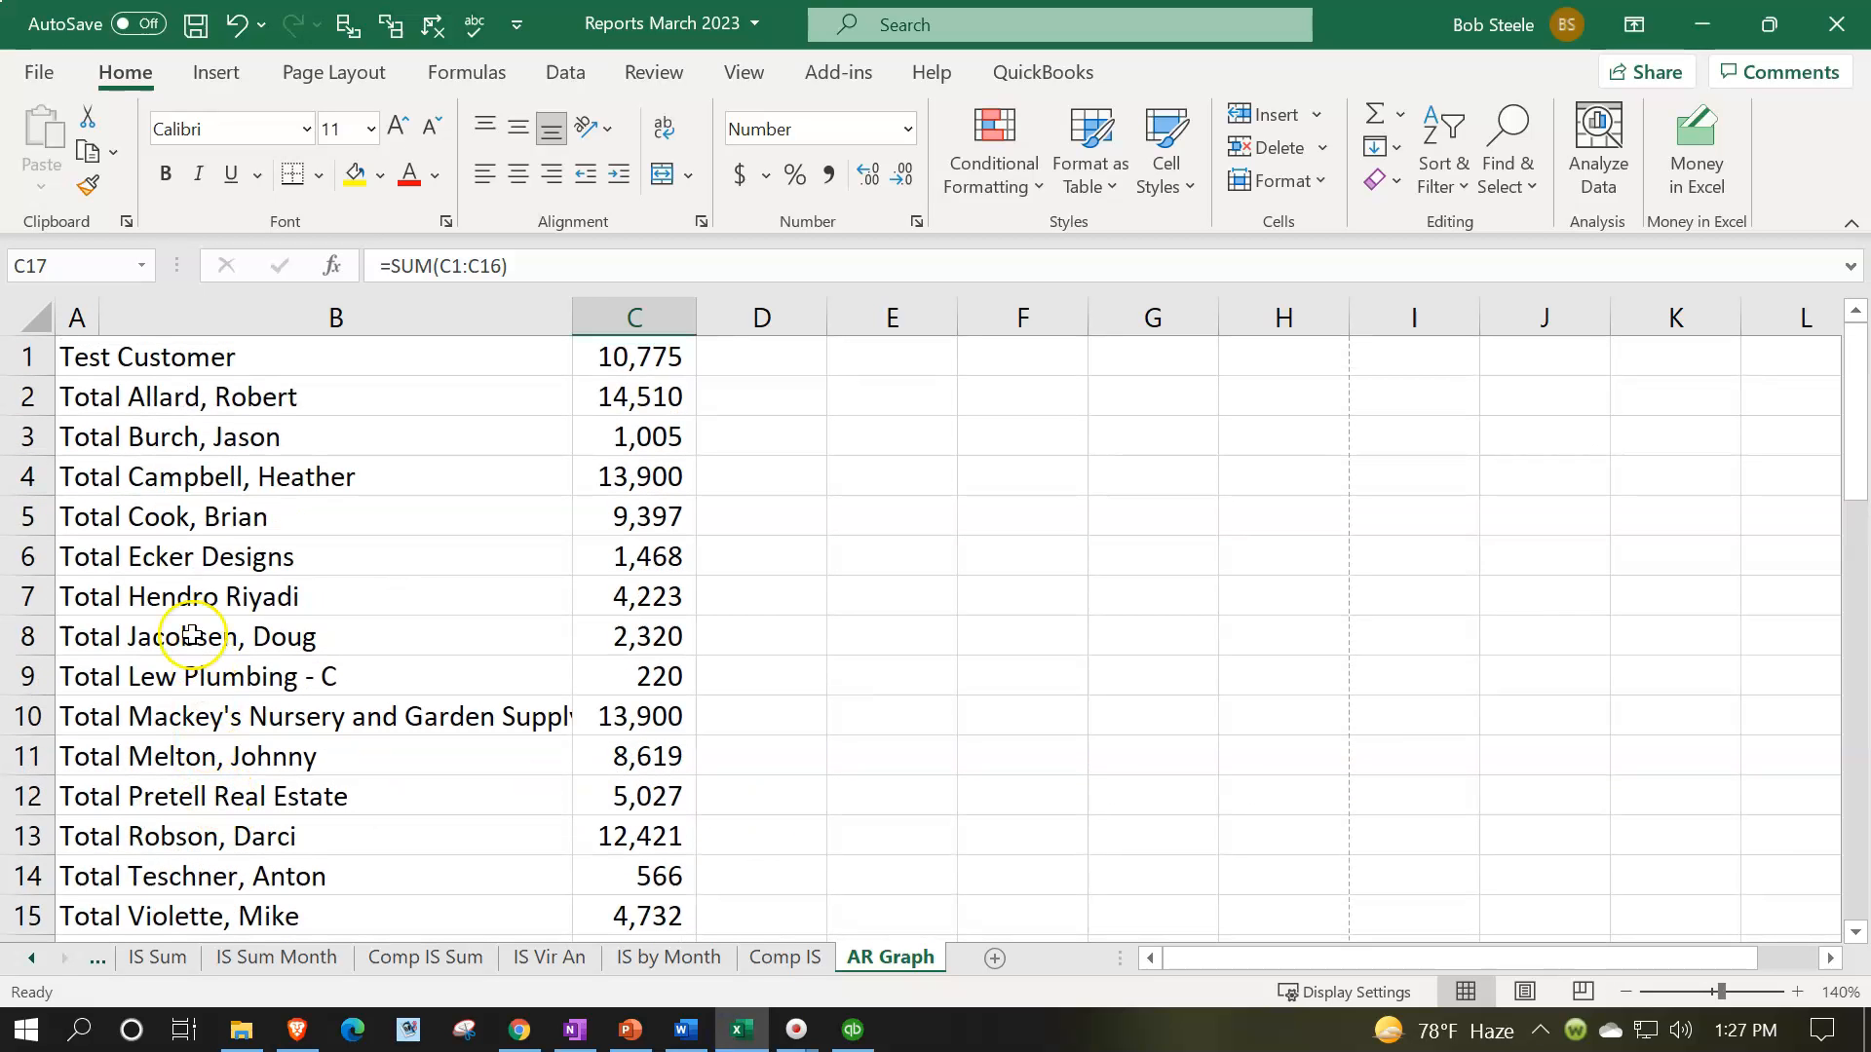
Copy the customer labels from A2:A16 into column E starting at E2 and widen column E to fit them
left_click_drag(127, 400, 154, 672)
left_click_drag(63, 393, 76, 620)
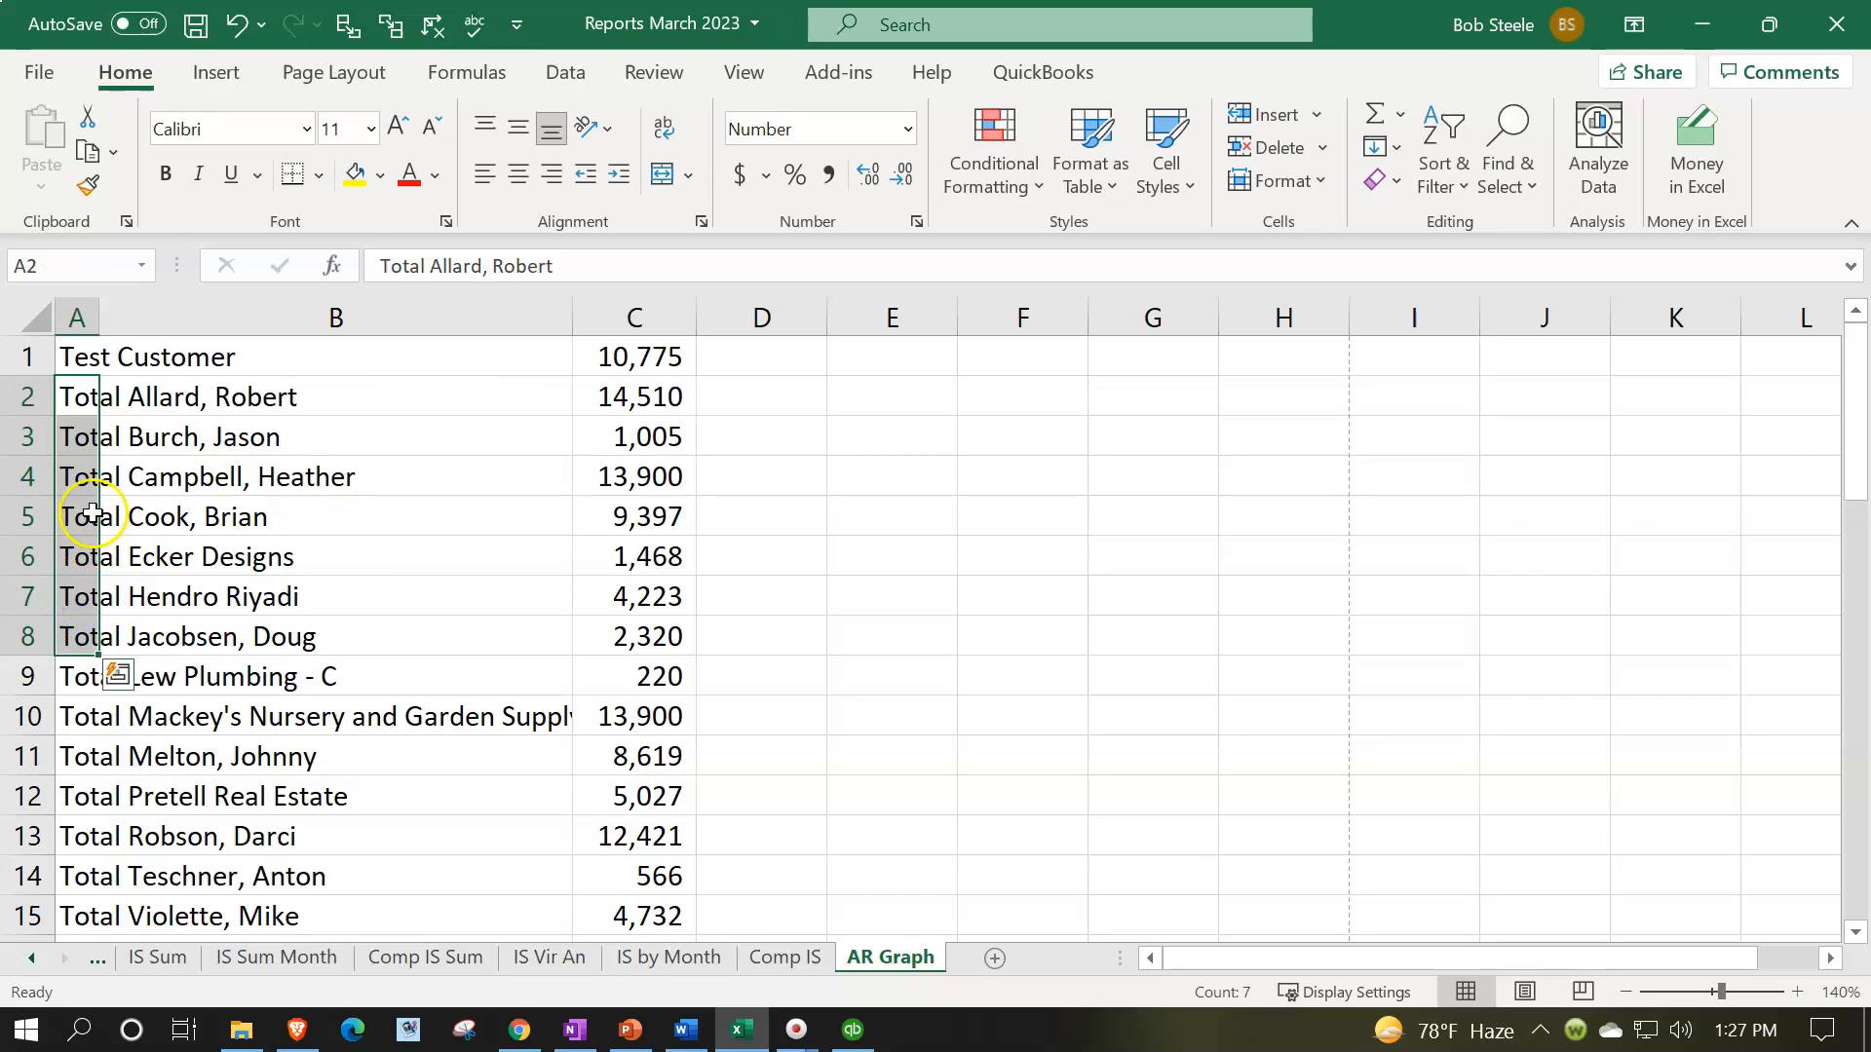
left_click(86, 366)
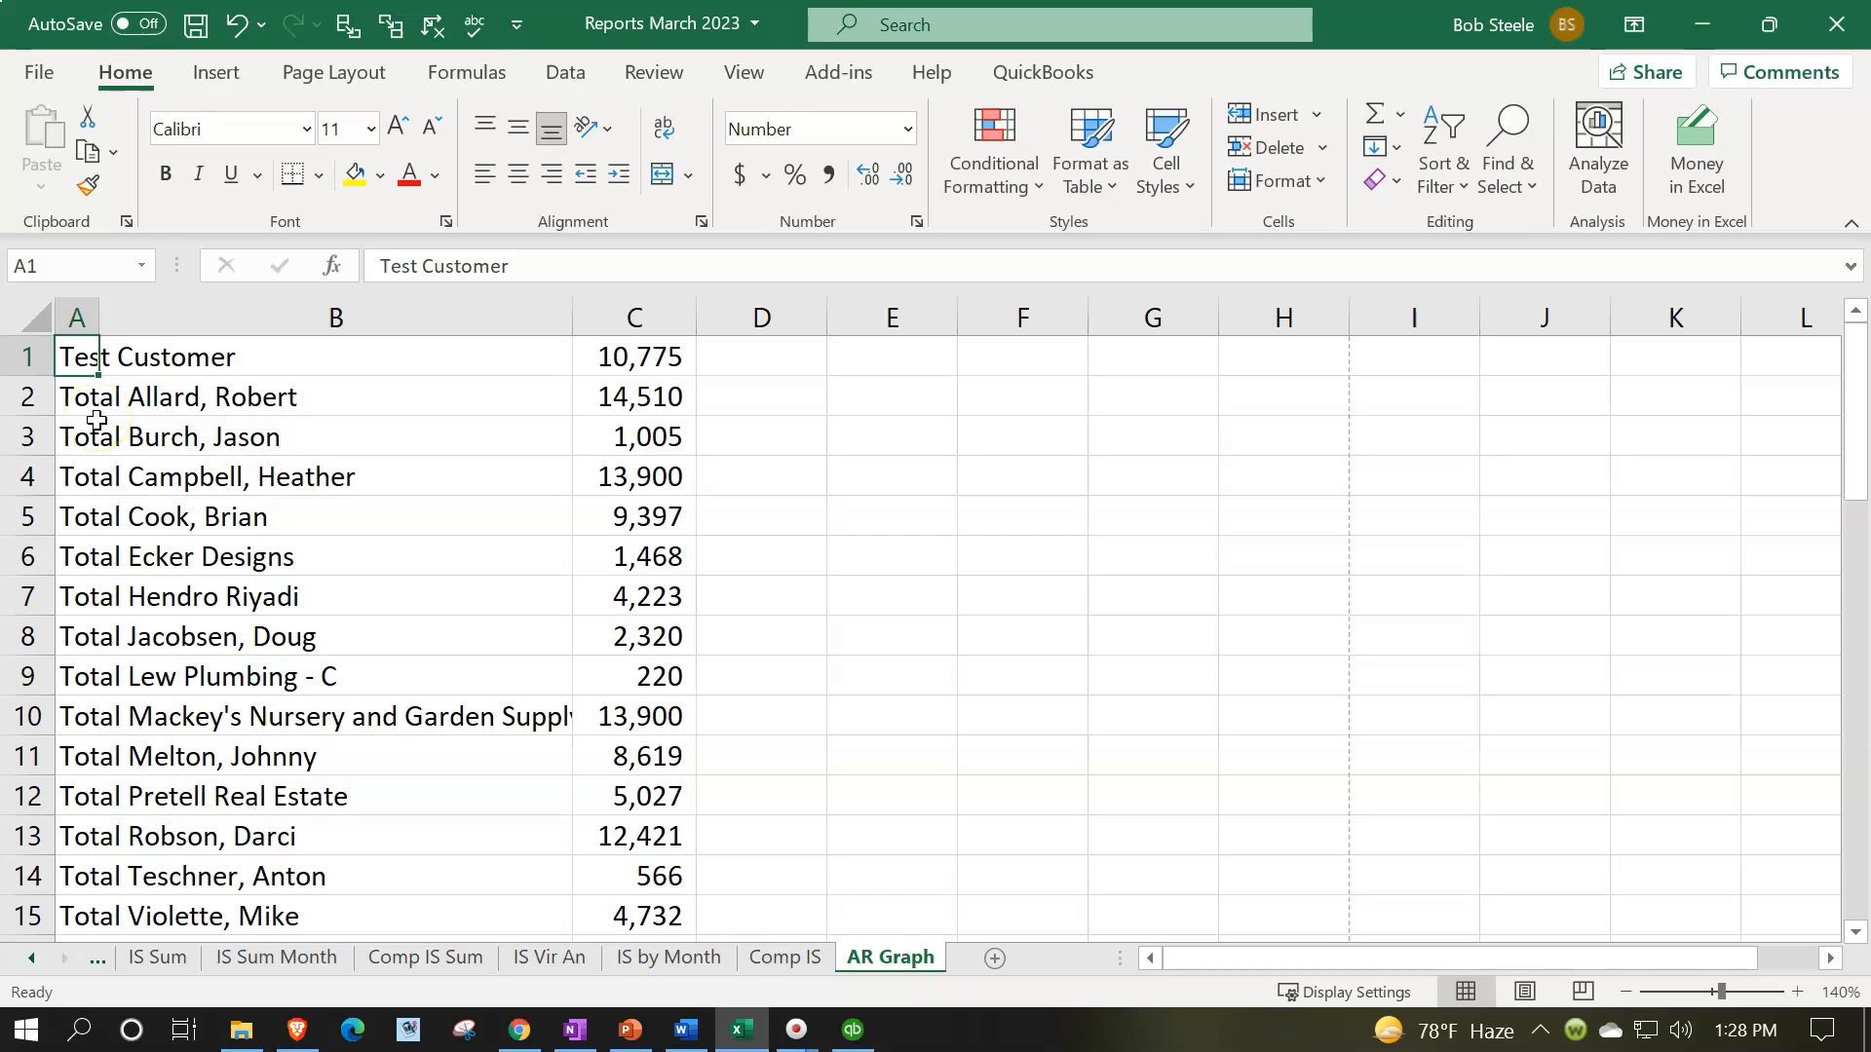
left_click_drag(88, 400, 76, 803)
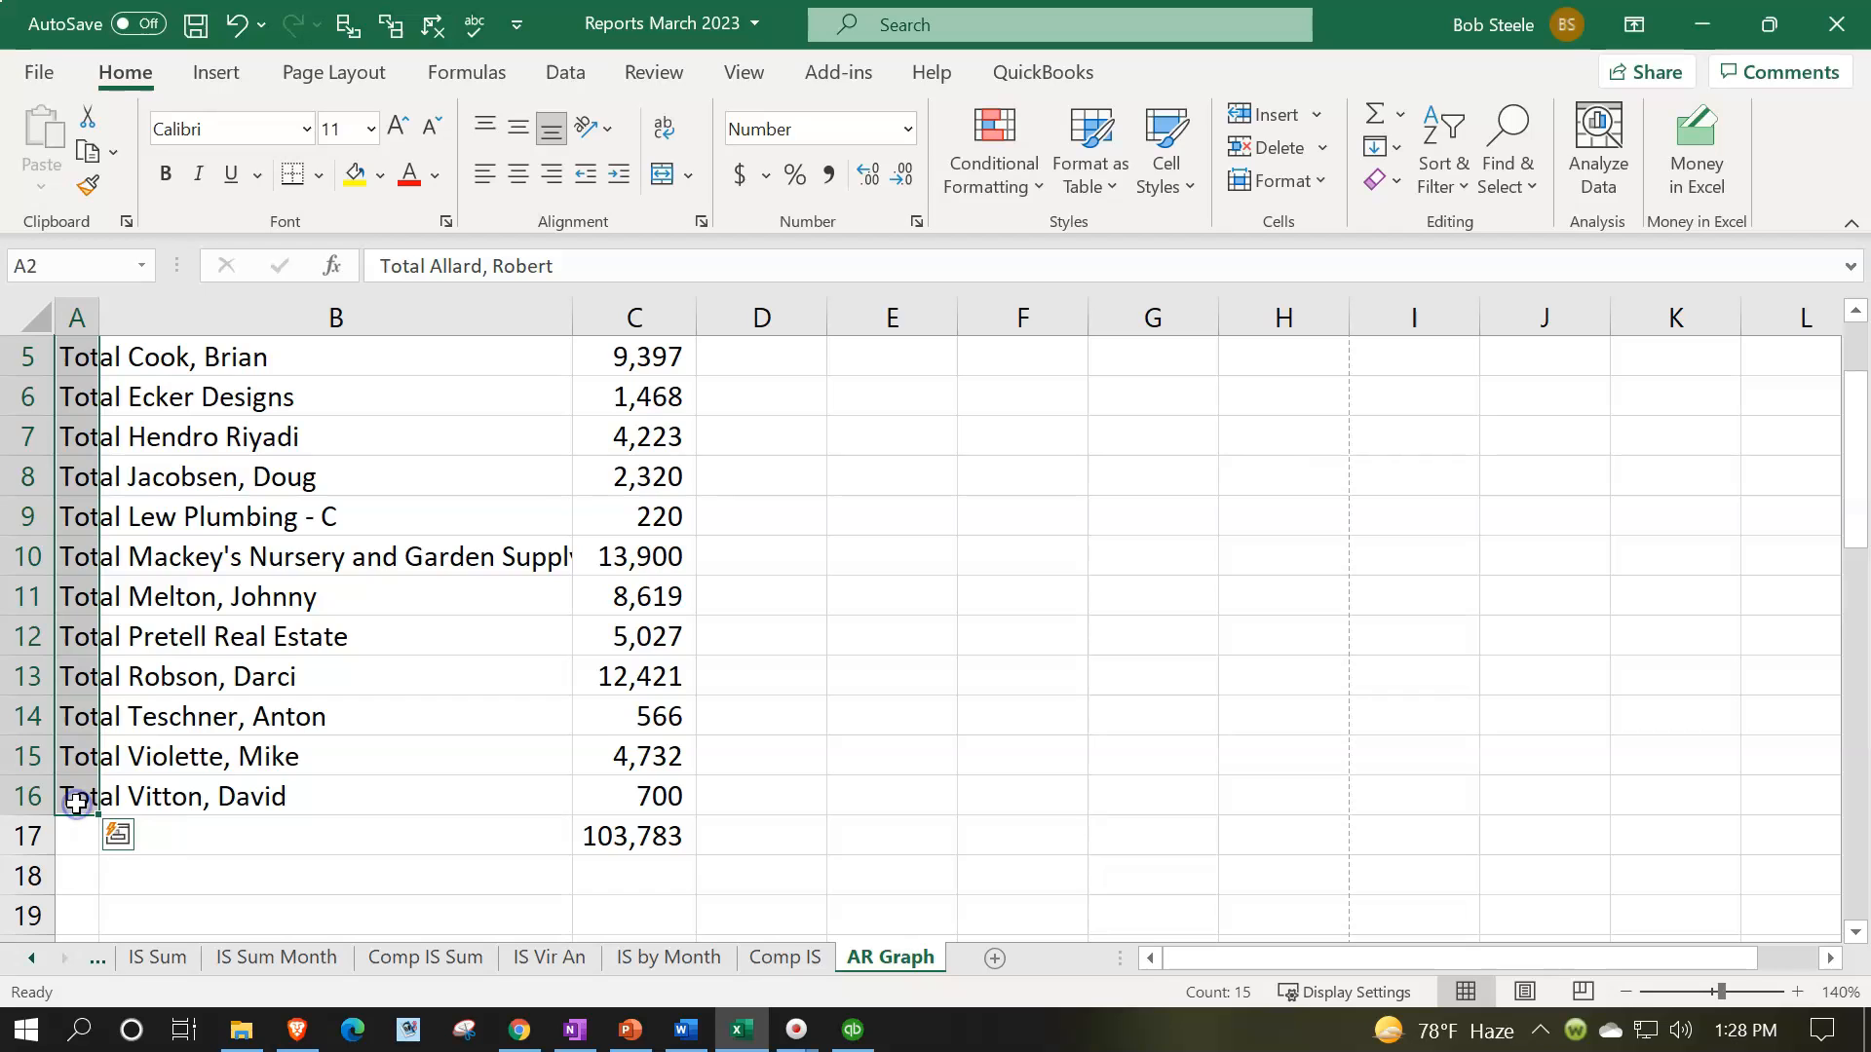
key("ctrl+c")
scroll(226, 856, "up", 2)
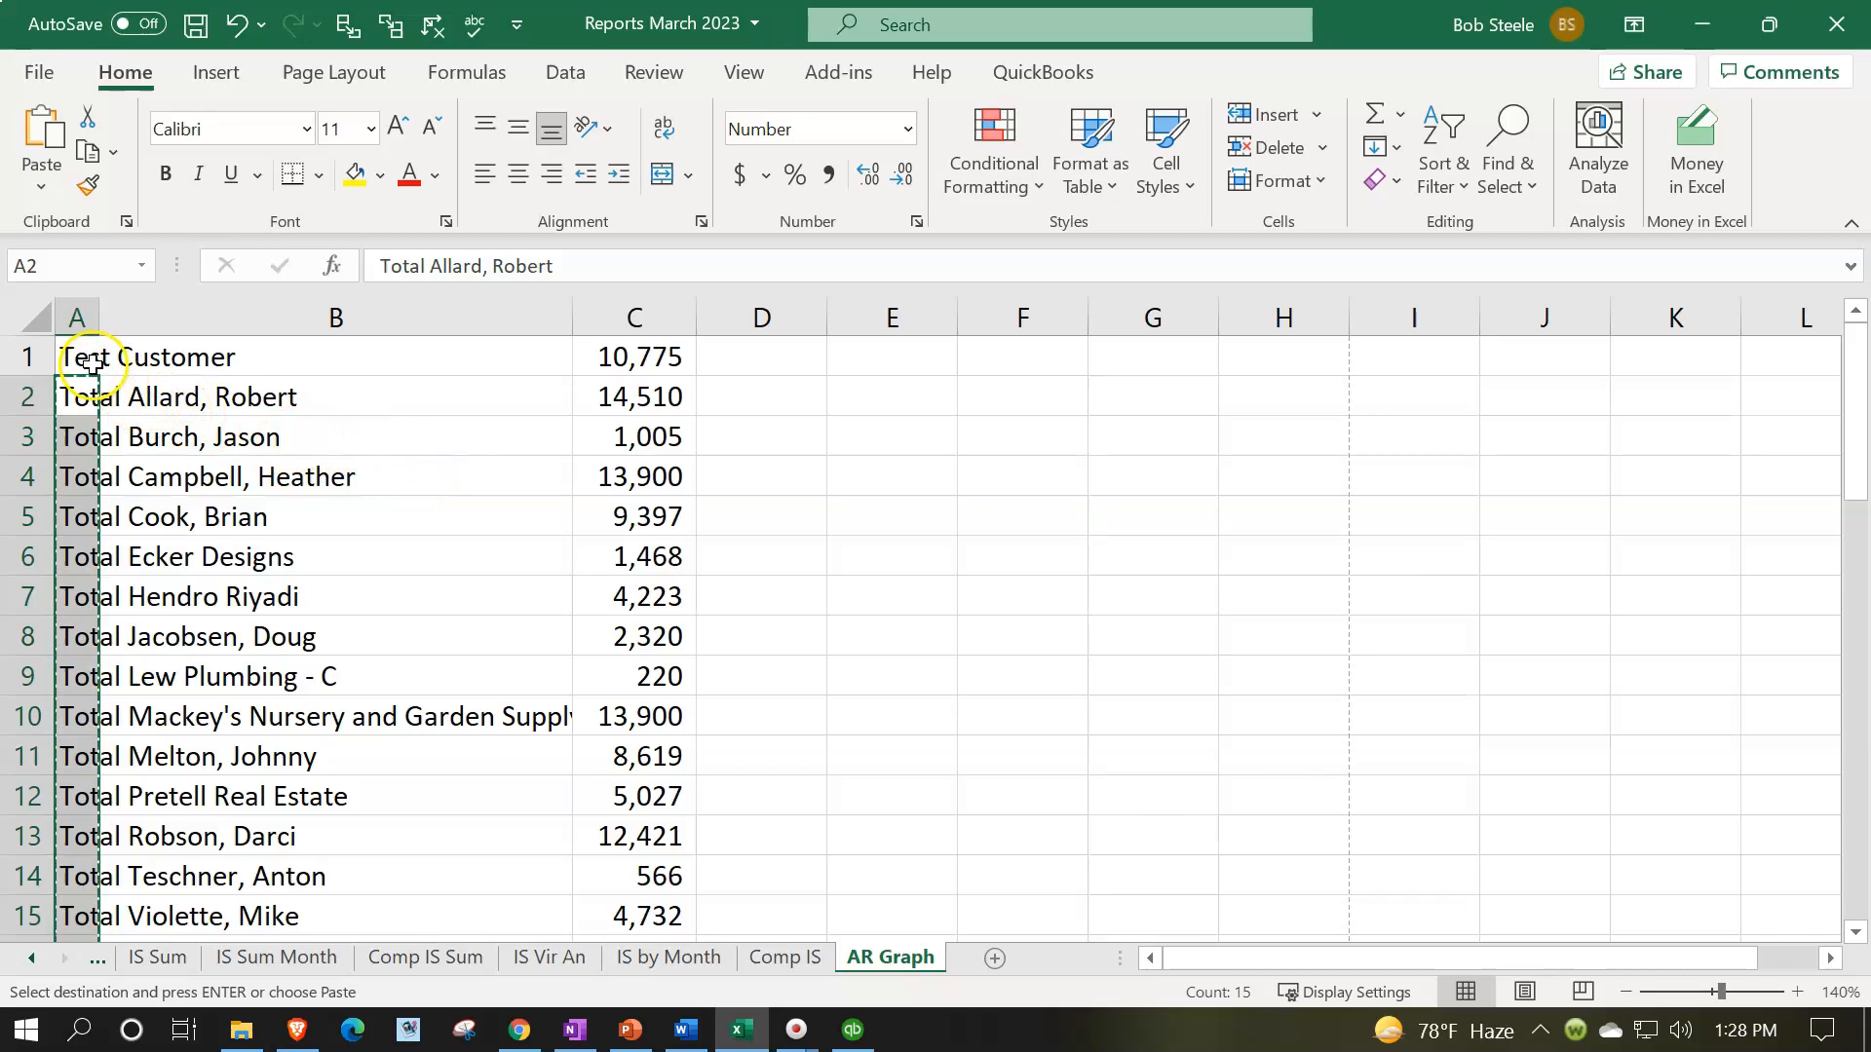
left_click(867, 393)
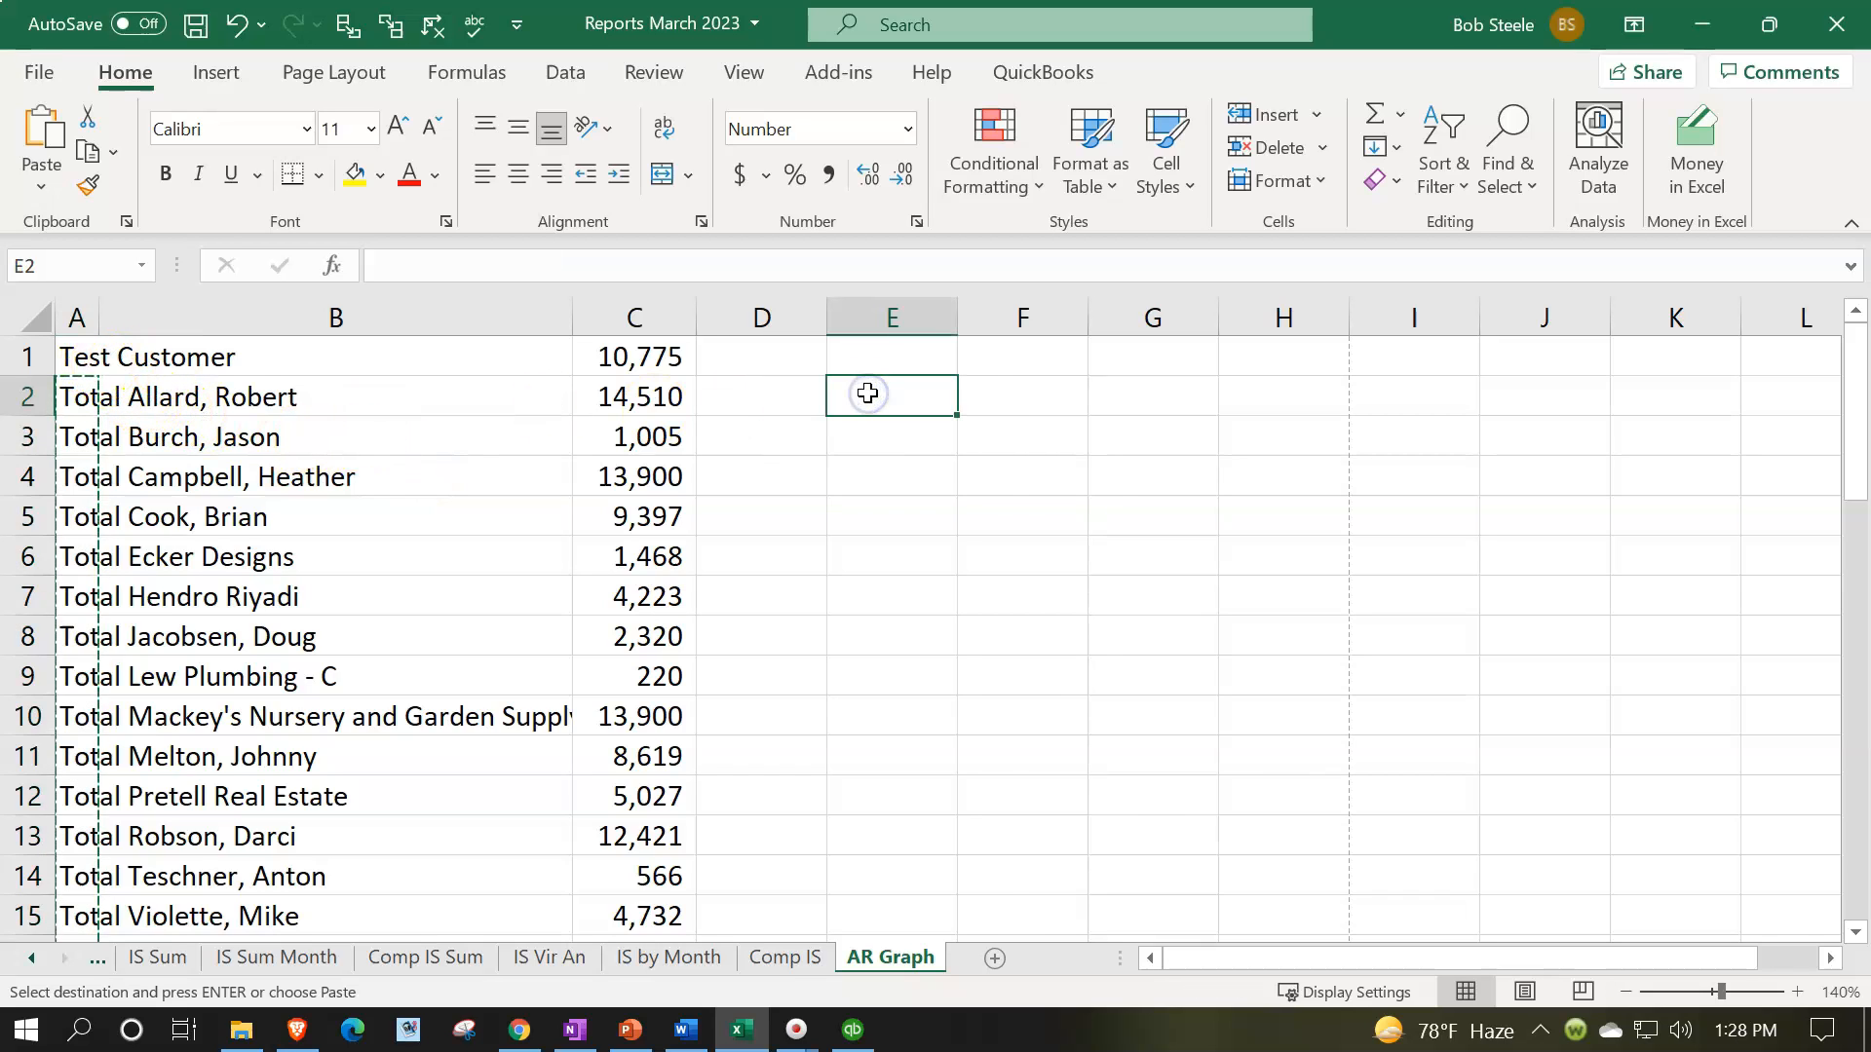
key("ctrl+v")
left_click_drag(959, 319, 1379, 351)
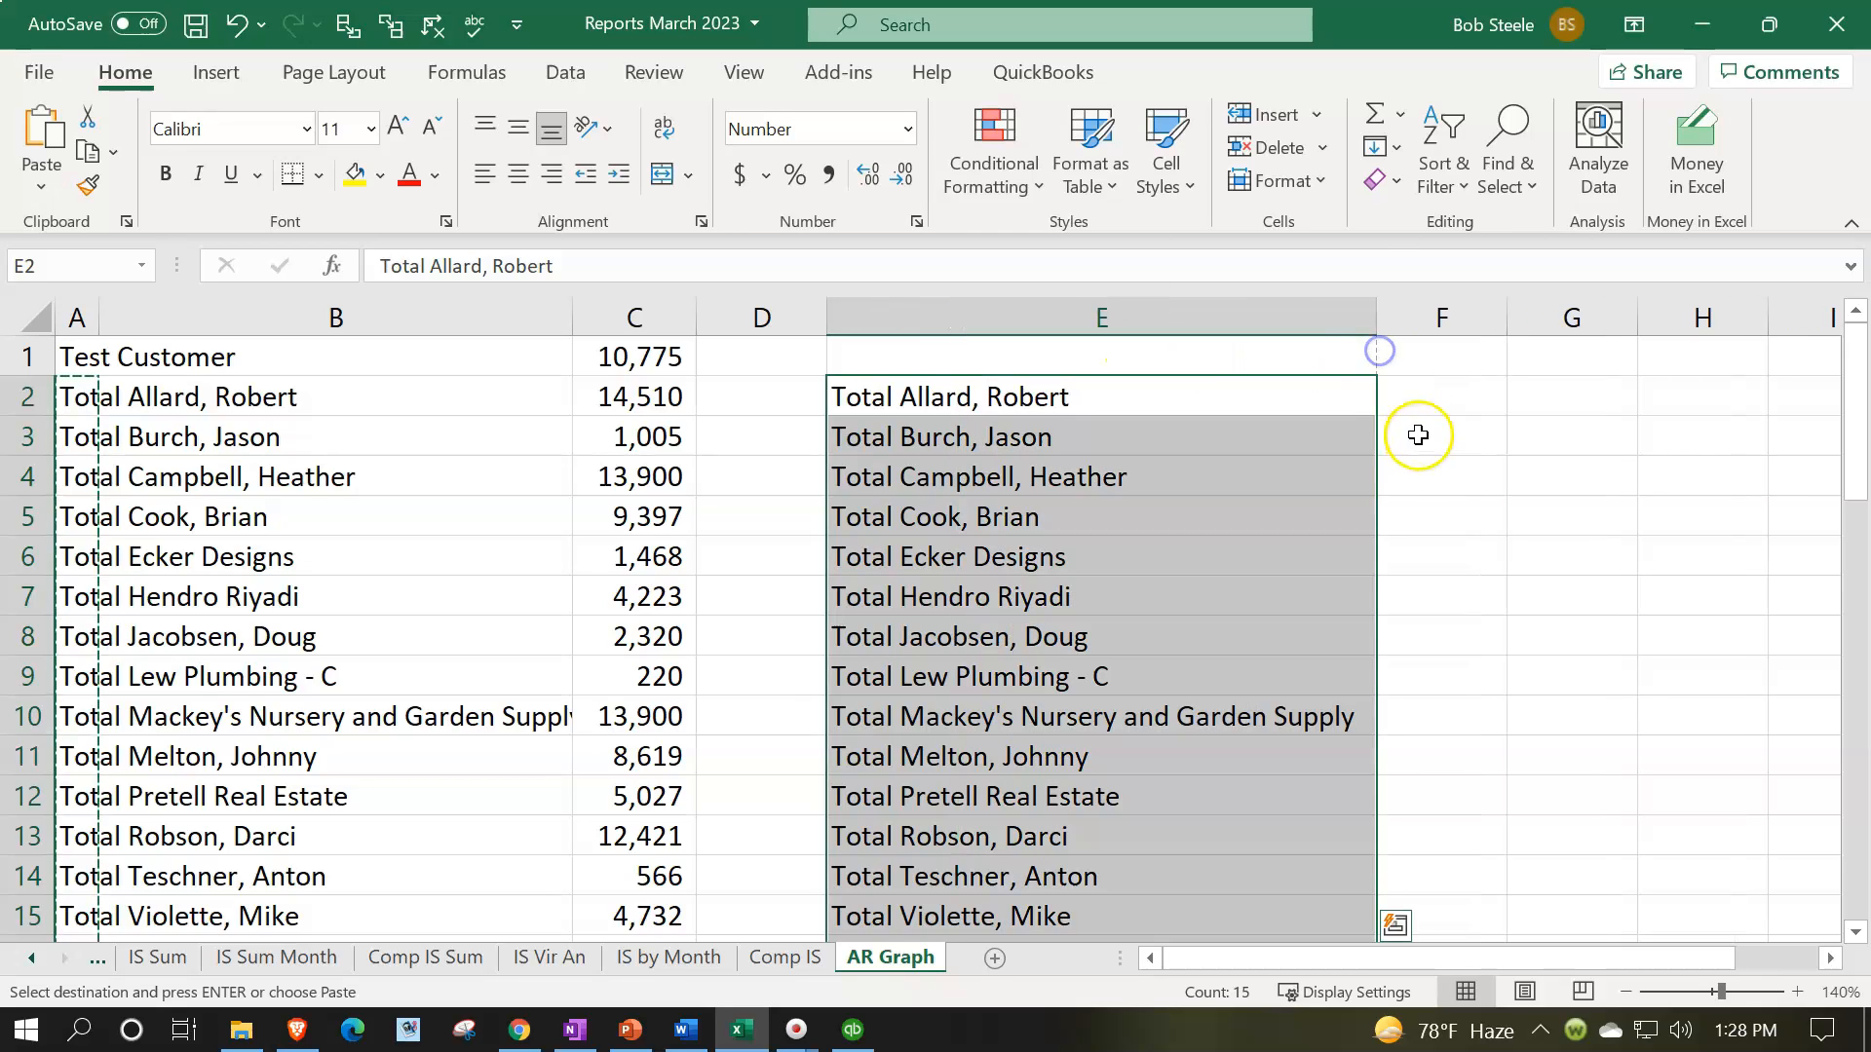
Enter the first two customers' names without "Total" in F2 and F3, and accept Flash Fill for the rest of column F
left_click(1412, 397)
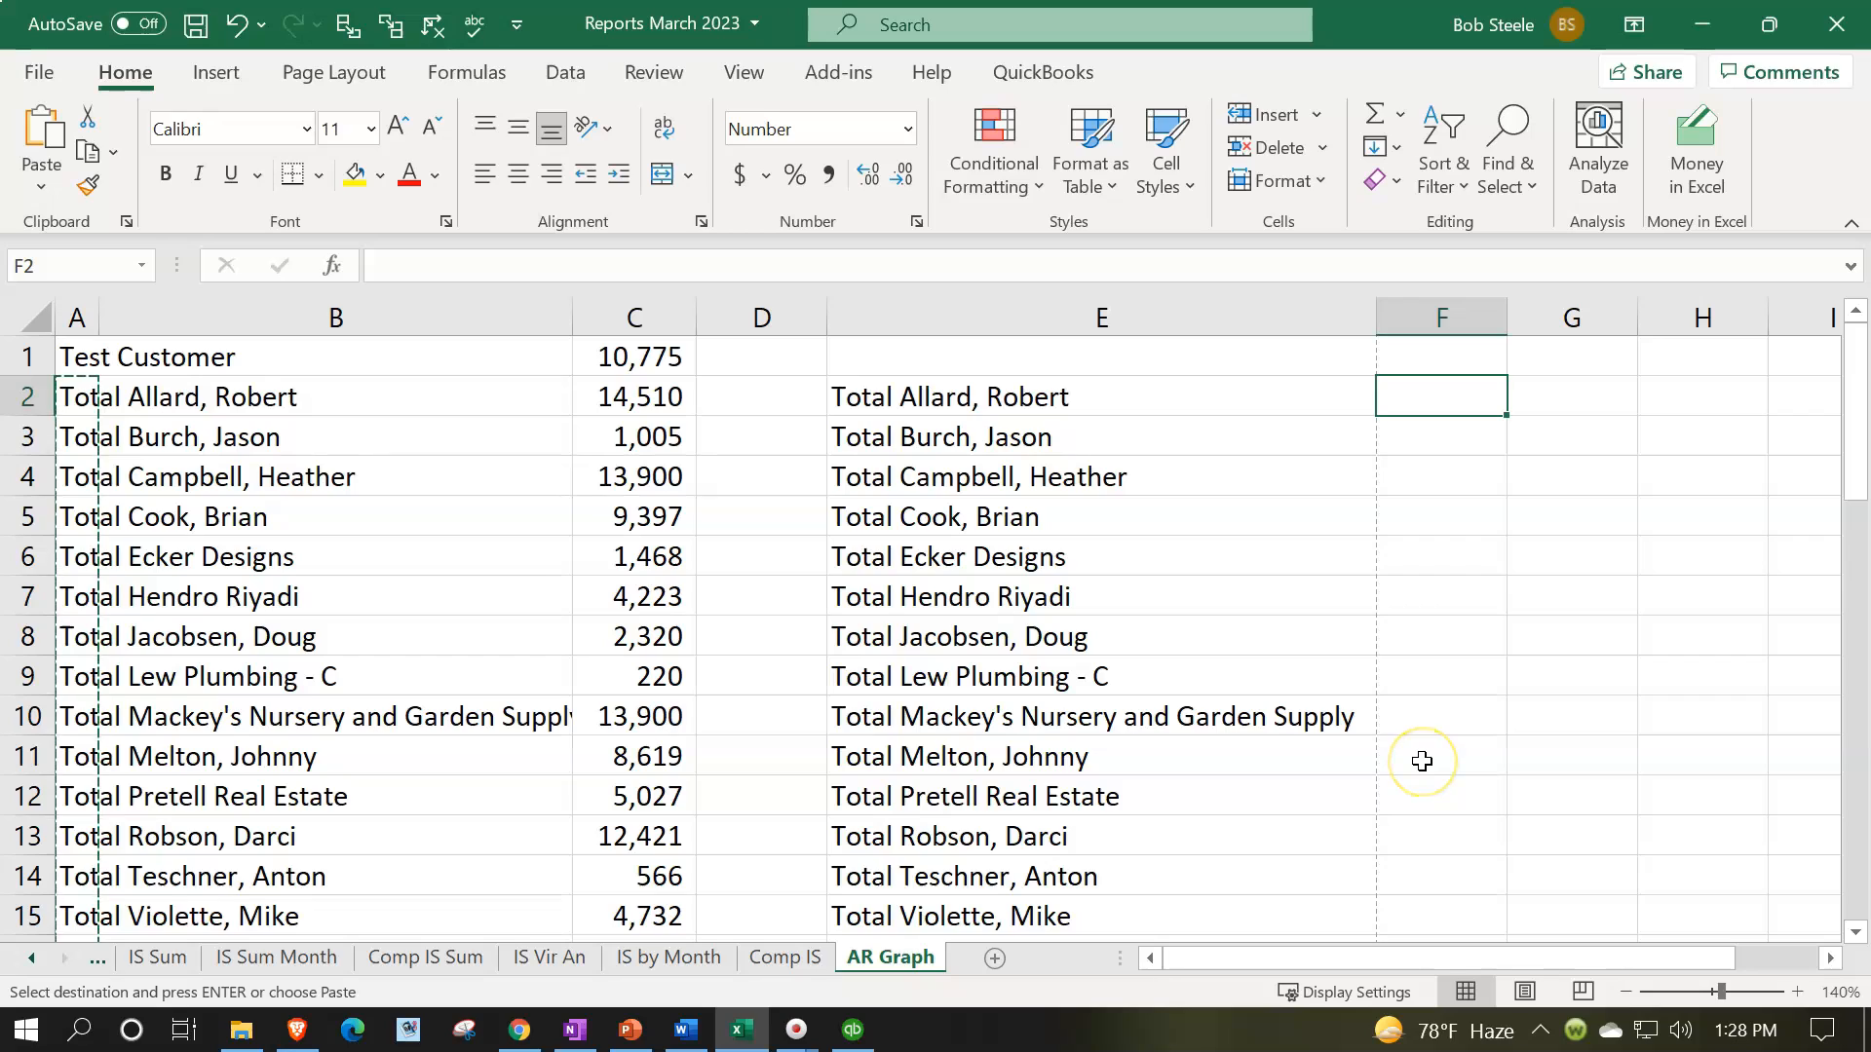
type("Allard, Robert")
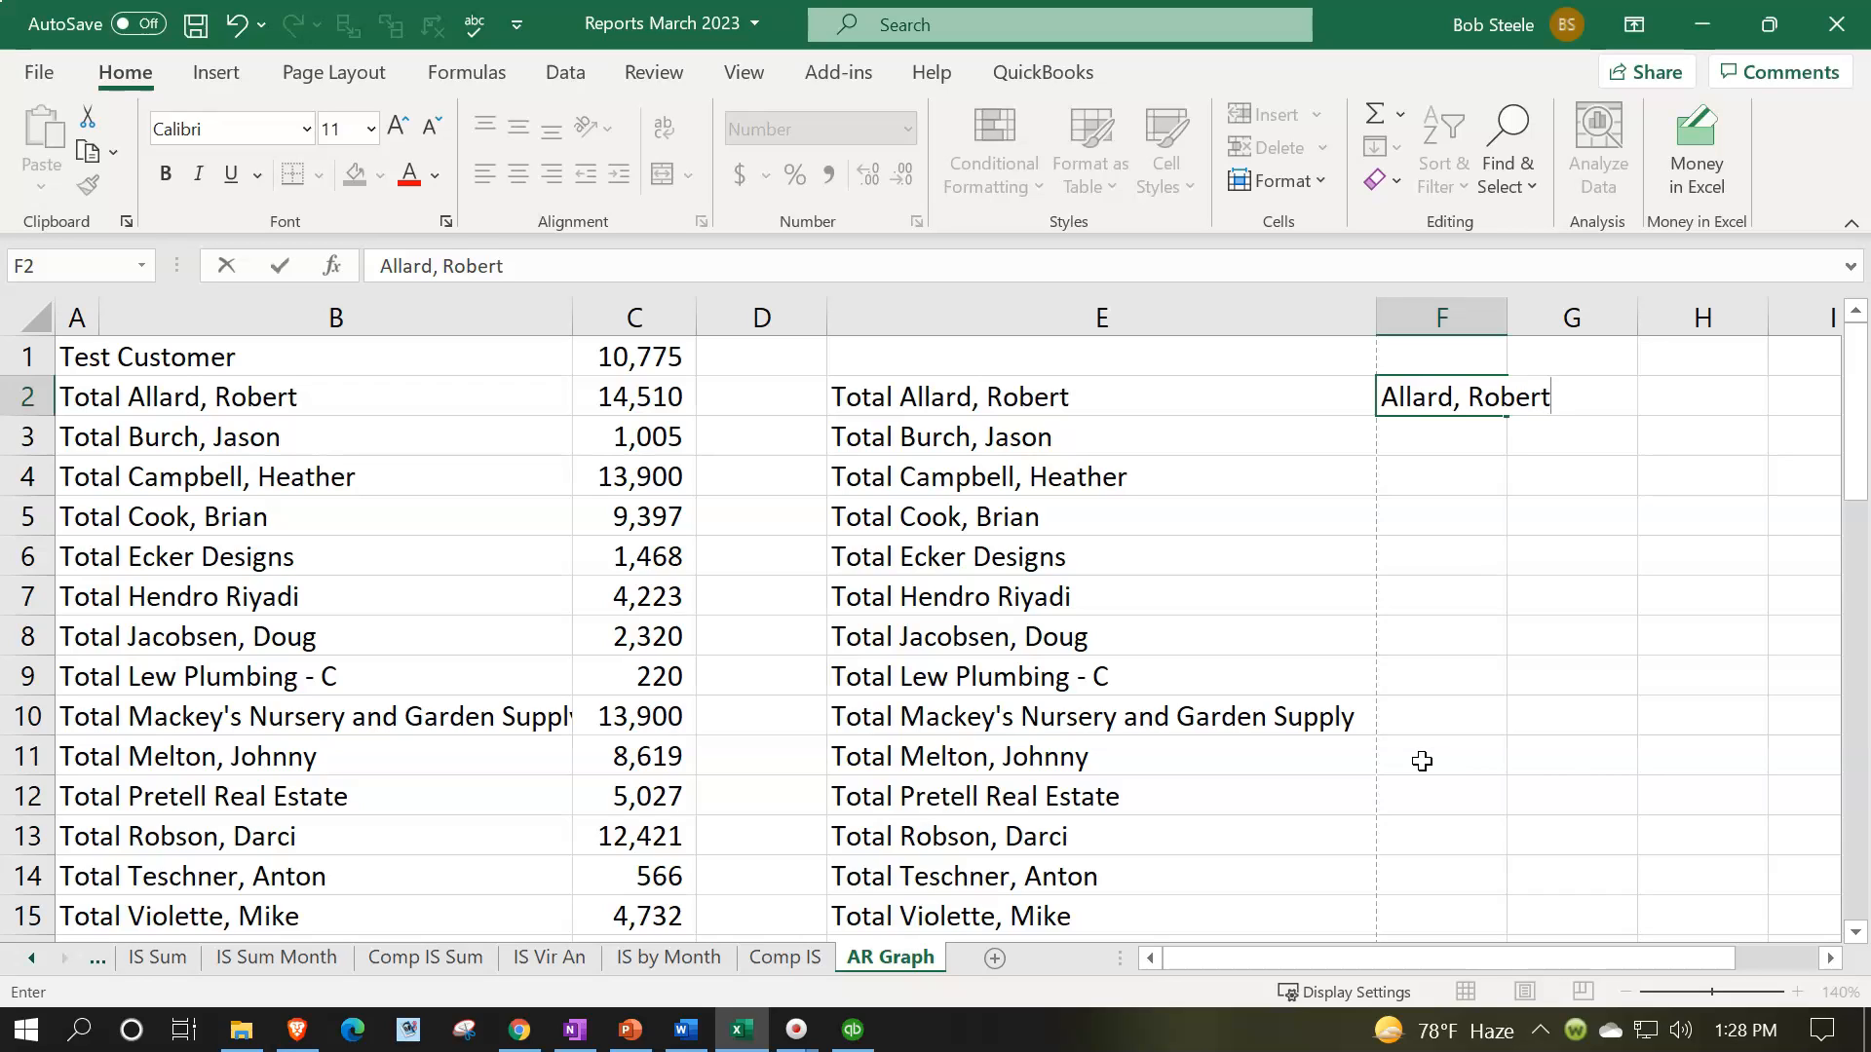
key("Return")
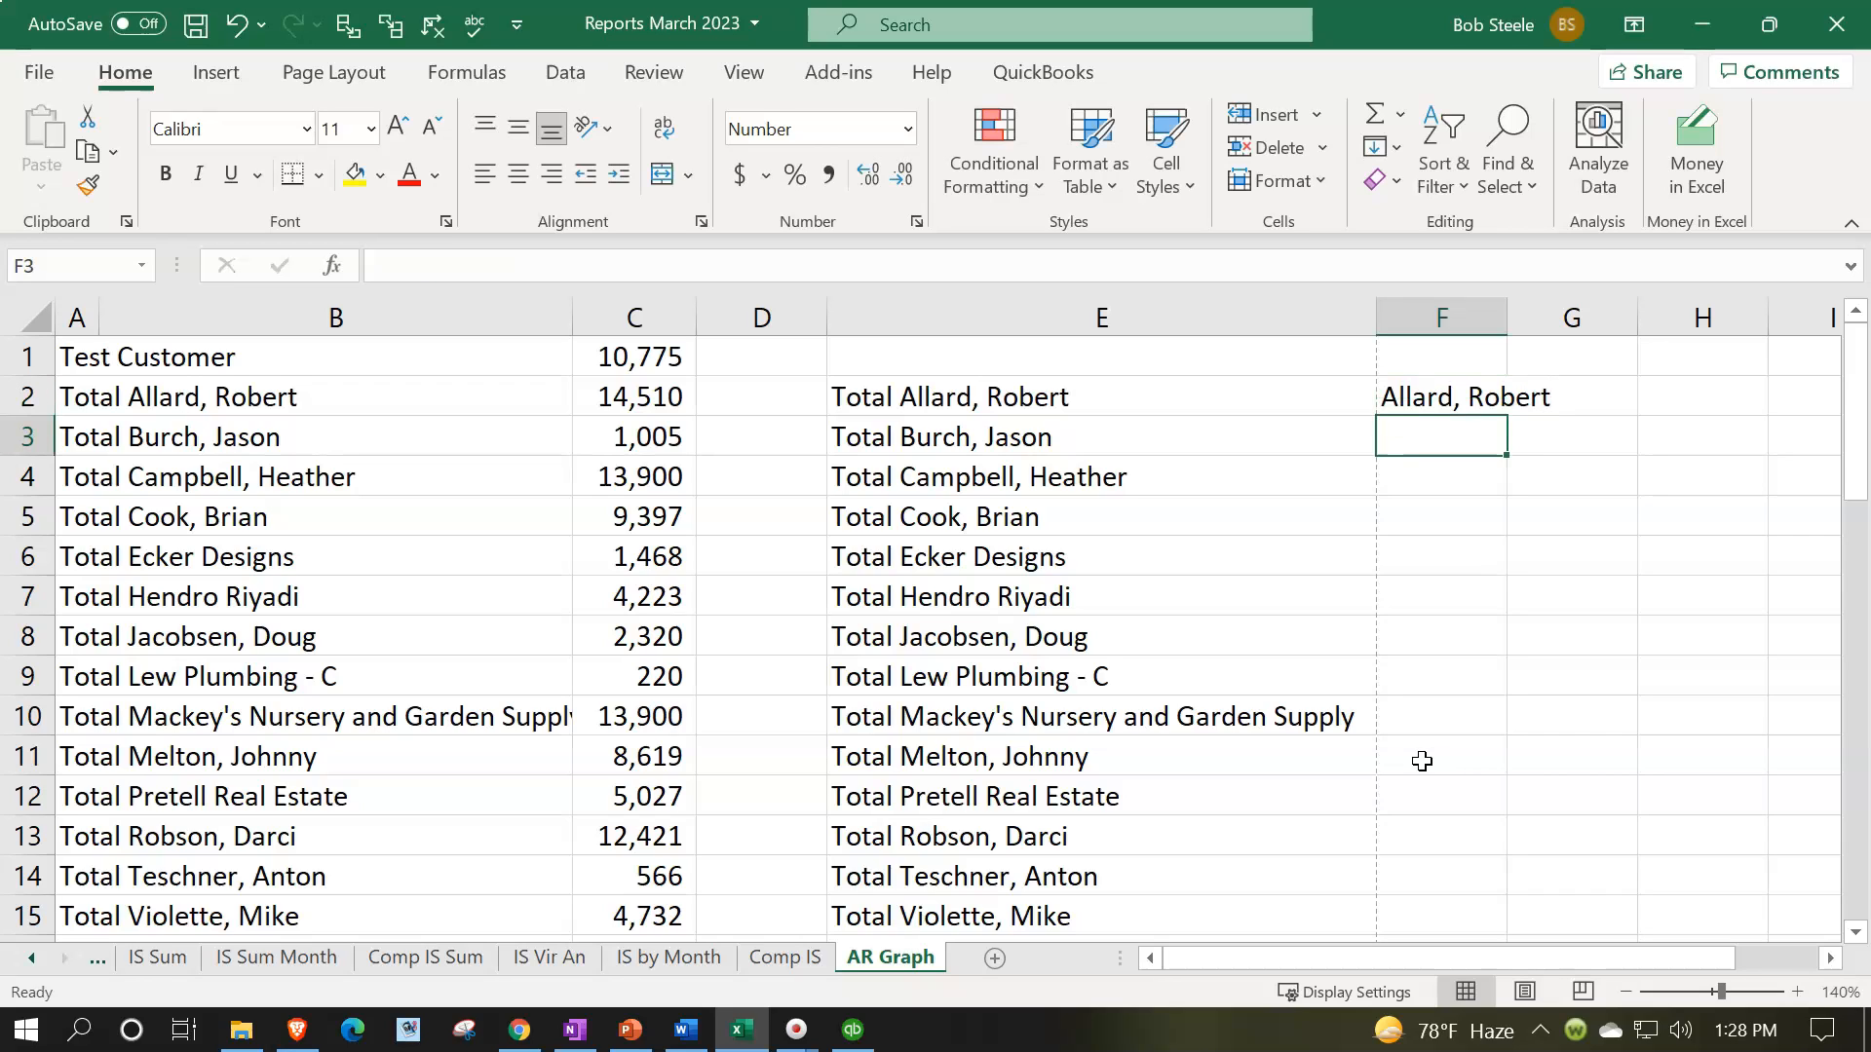
type("Burch, Jason")
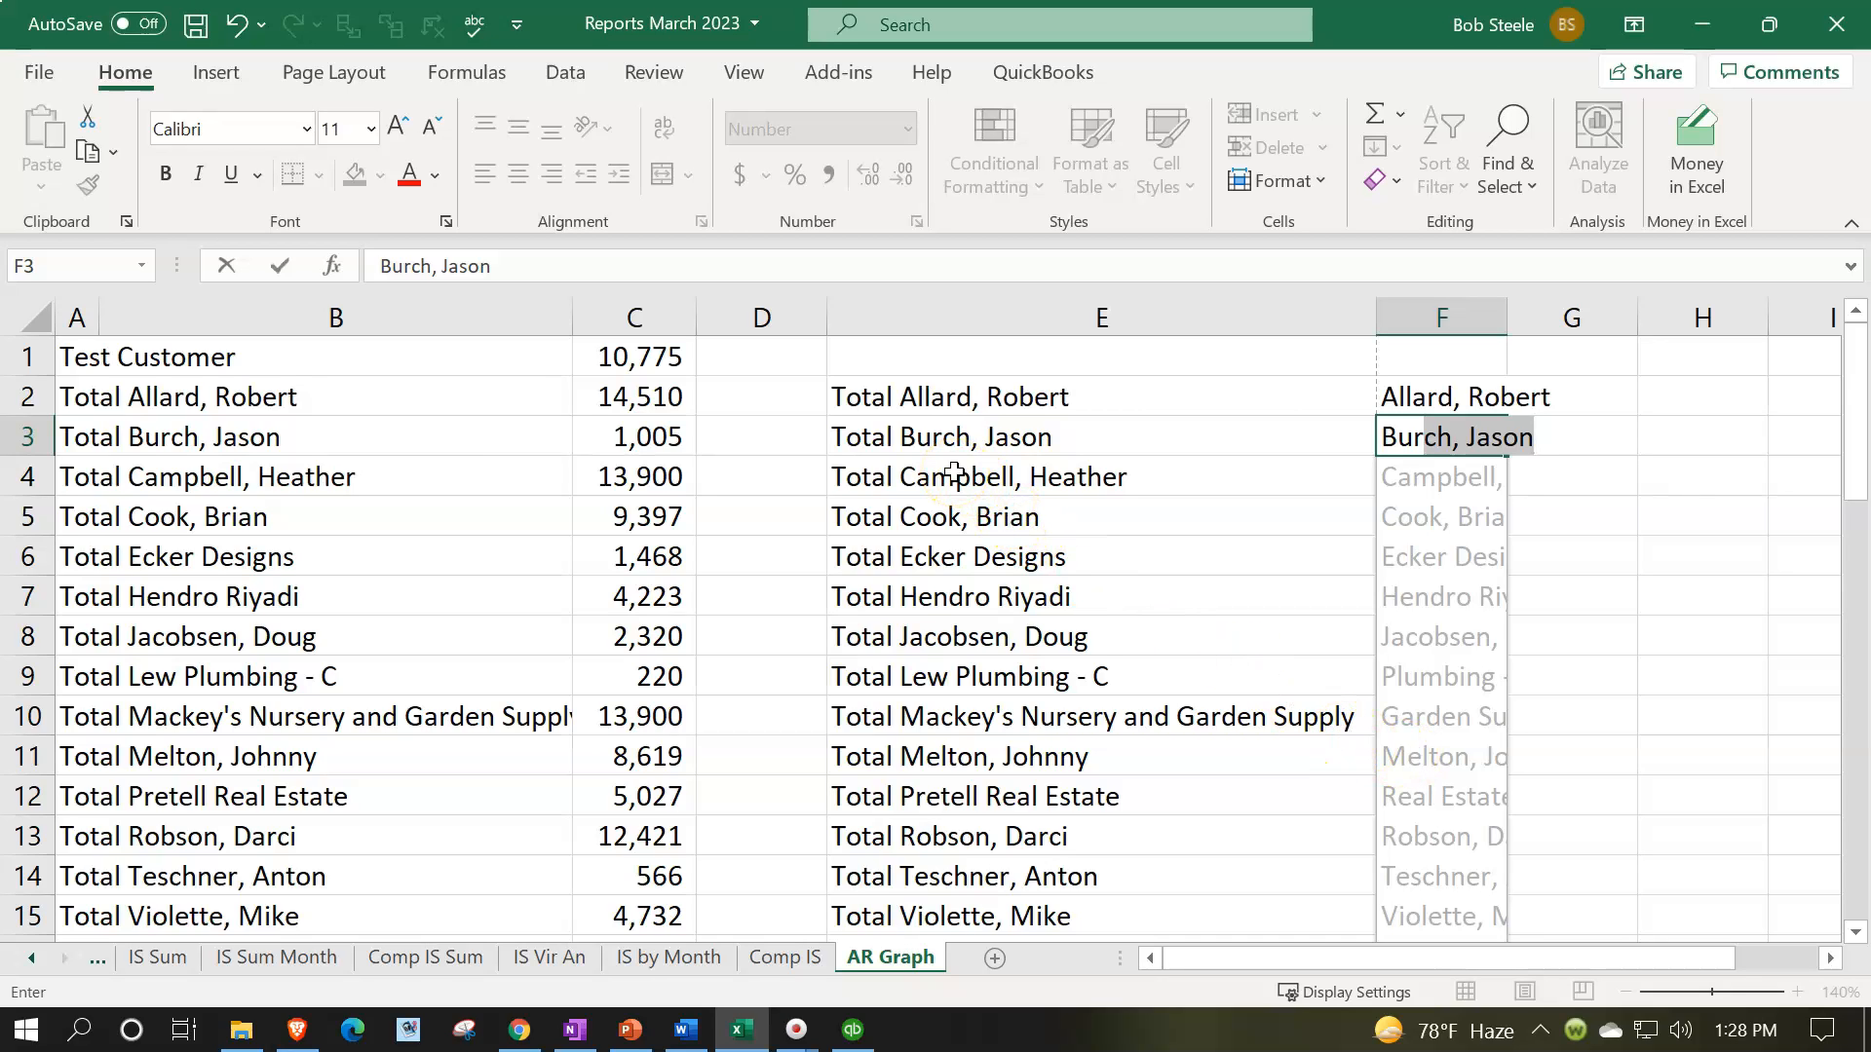
key("Return")
scroll(1144, 707, "down", 2)
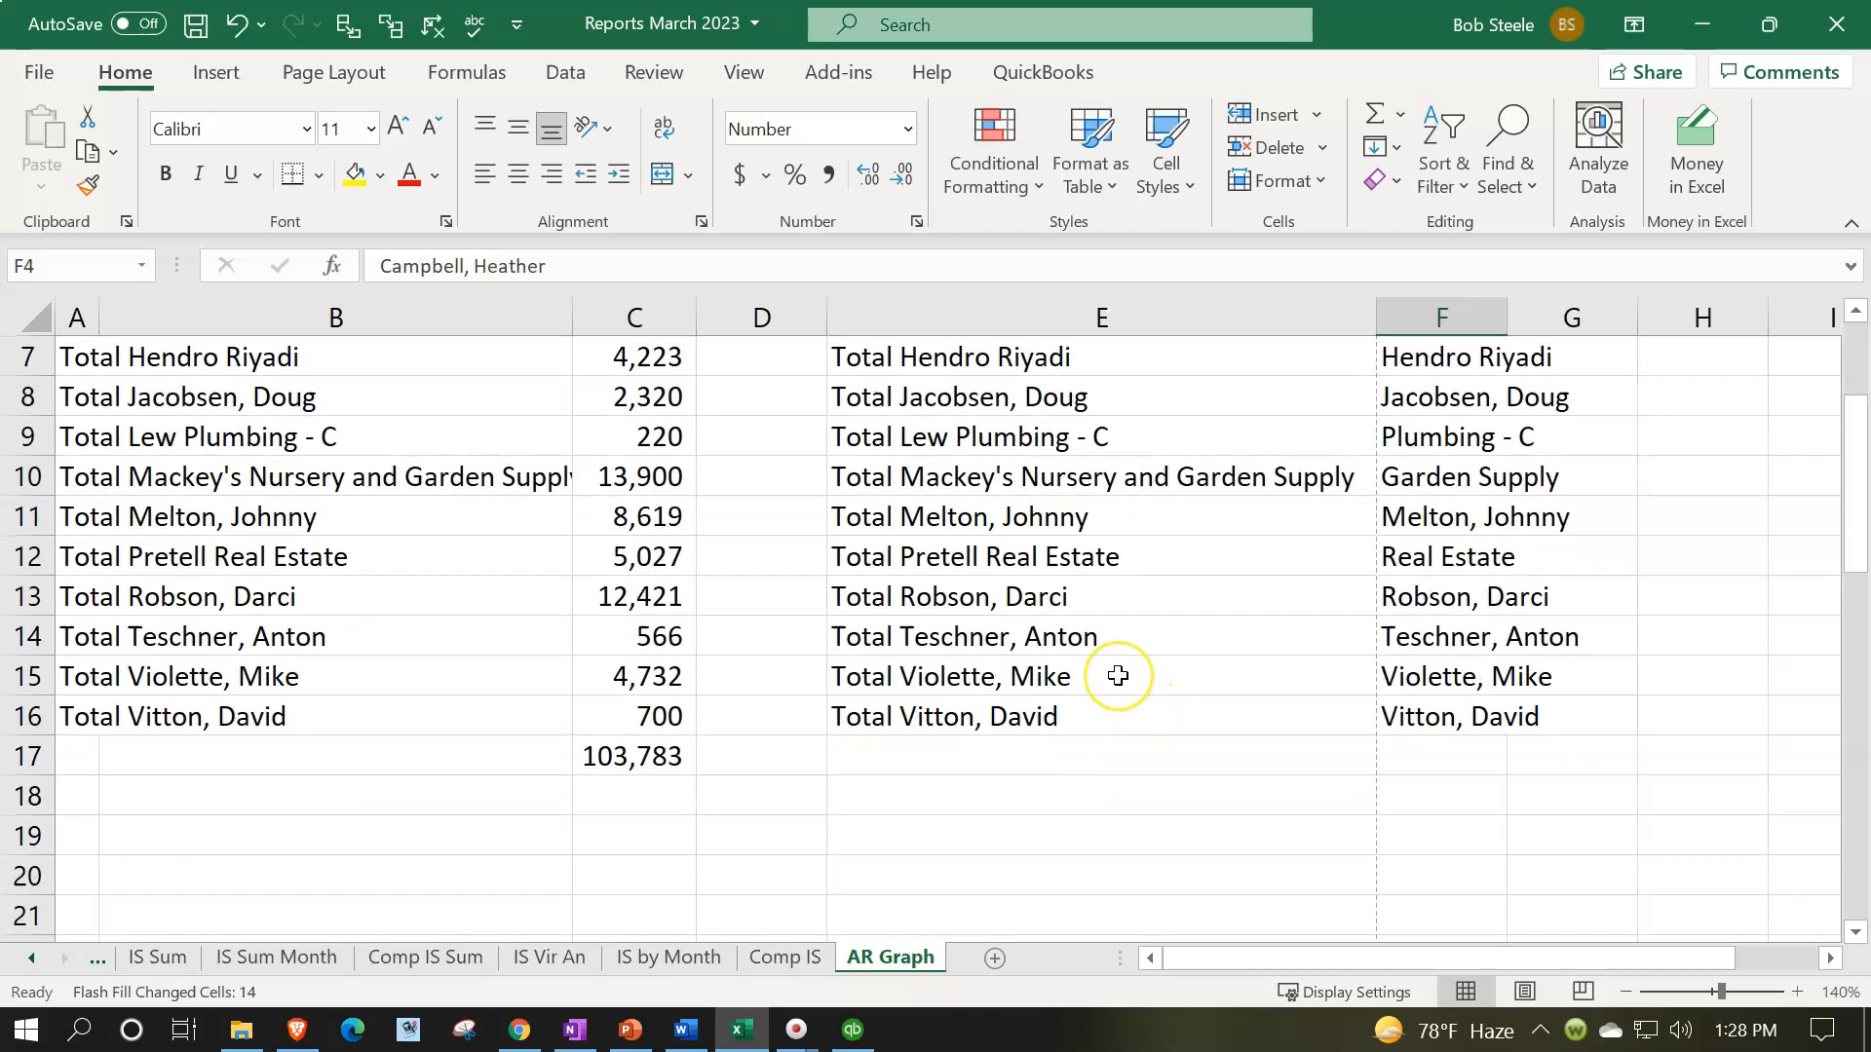
scroll(1118, 675, "up", 2)
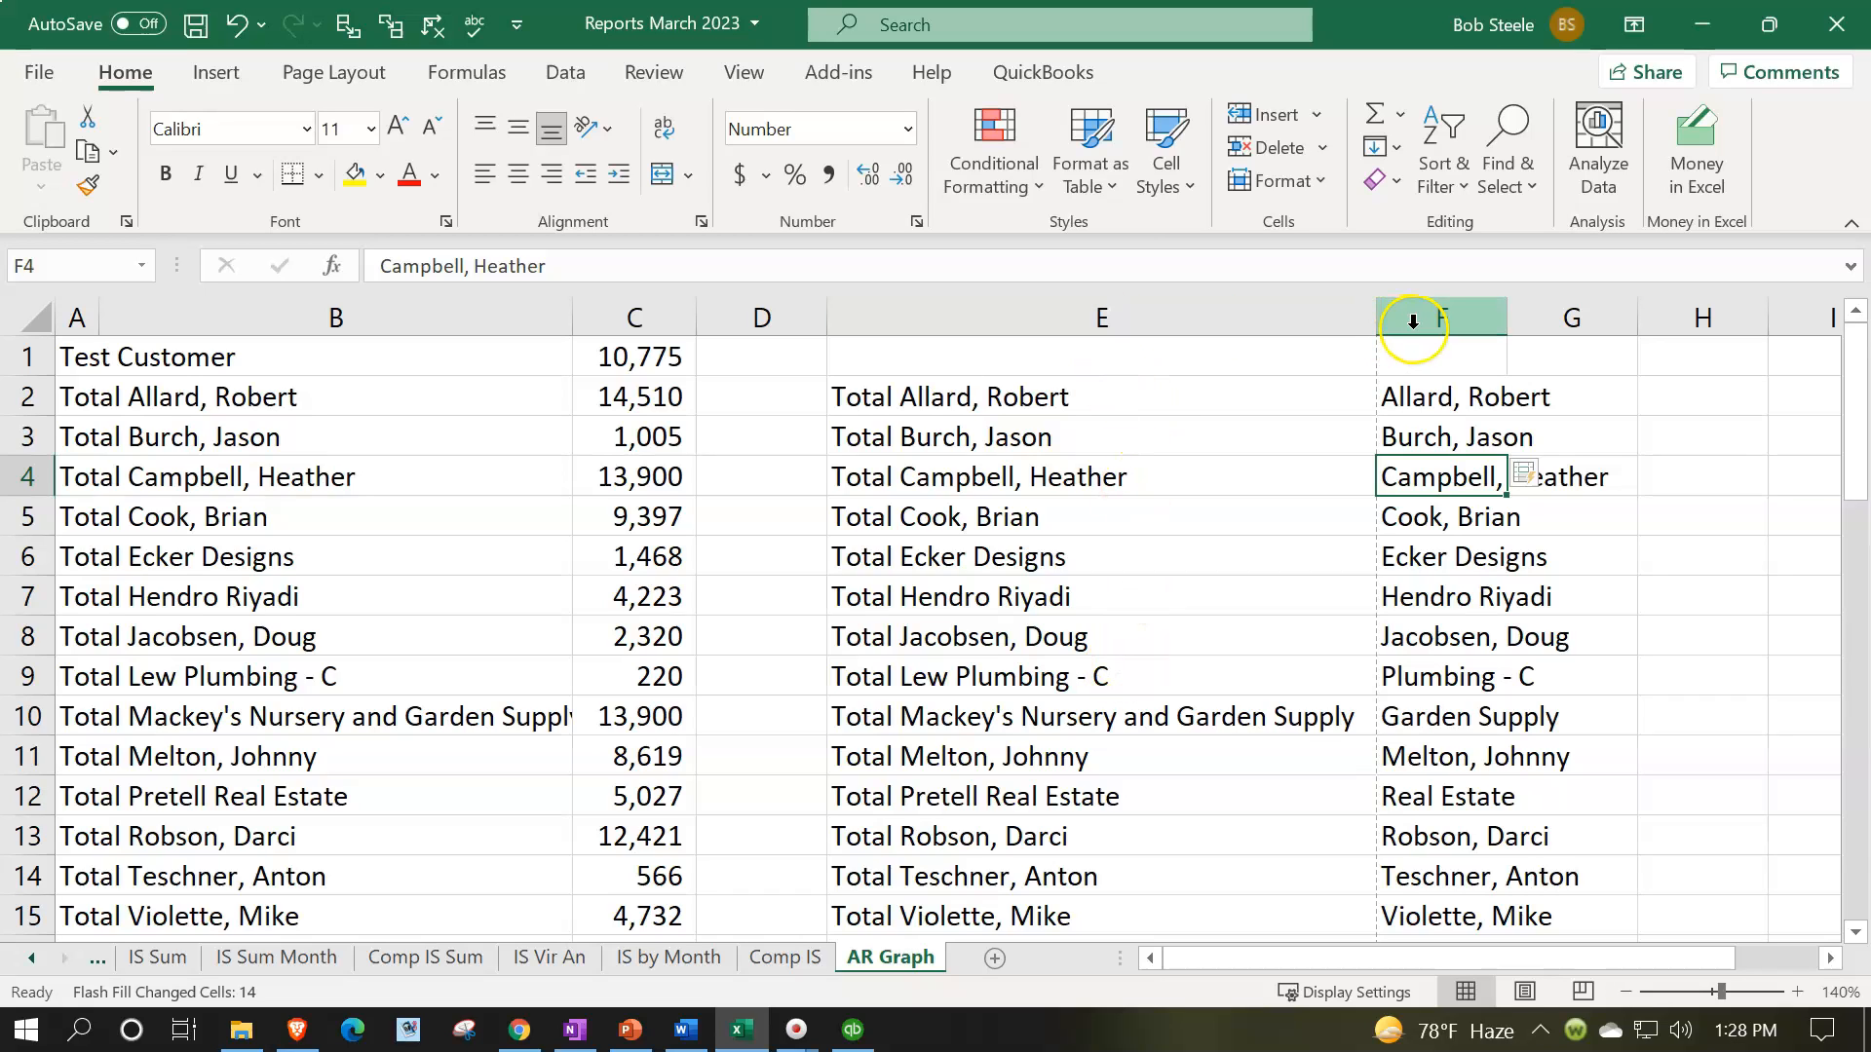
Replace the labels in A2:A16 with a copy of the shortened names from F2:F16
left_click_drag(1435, 395, 1433, 870)
key("ctrl+c")
scroll(390, 721, "up", 1)
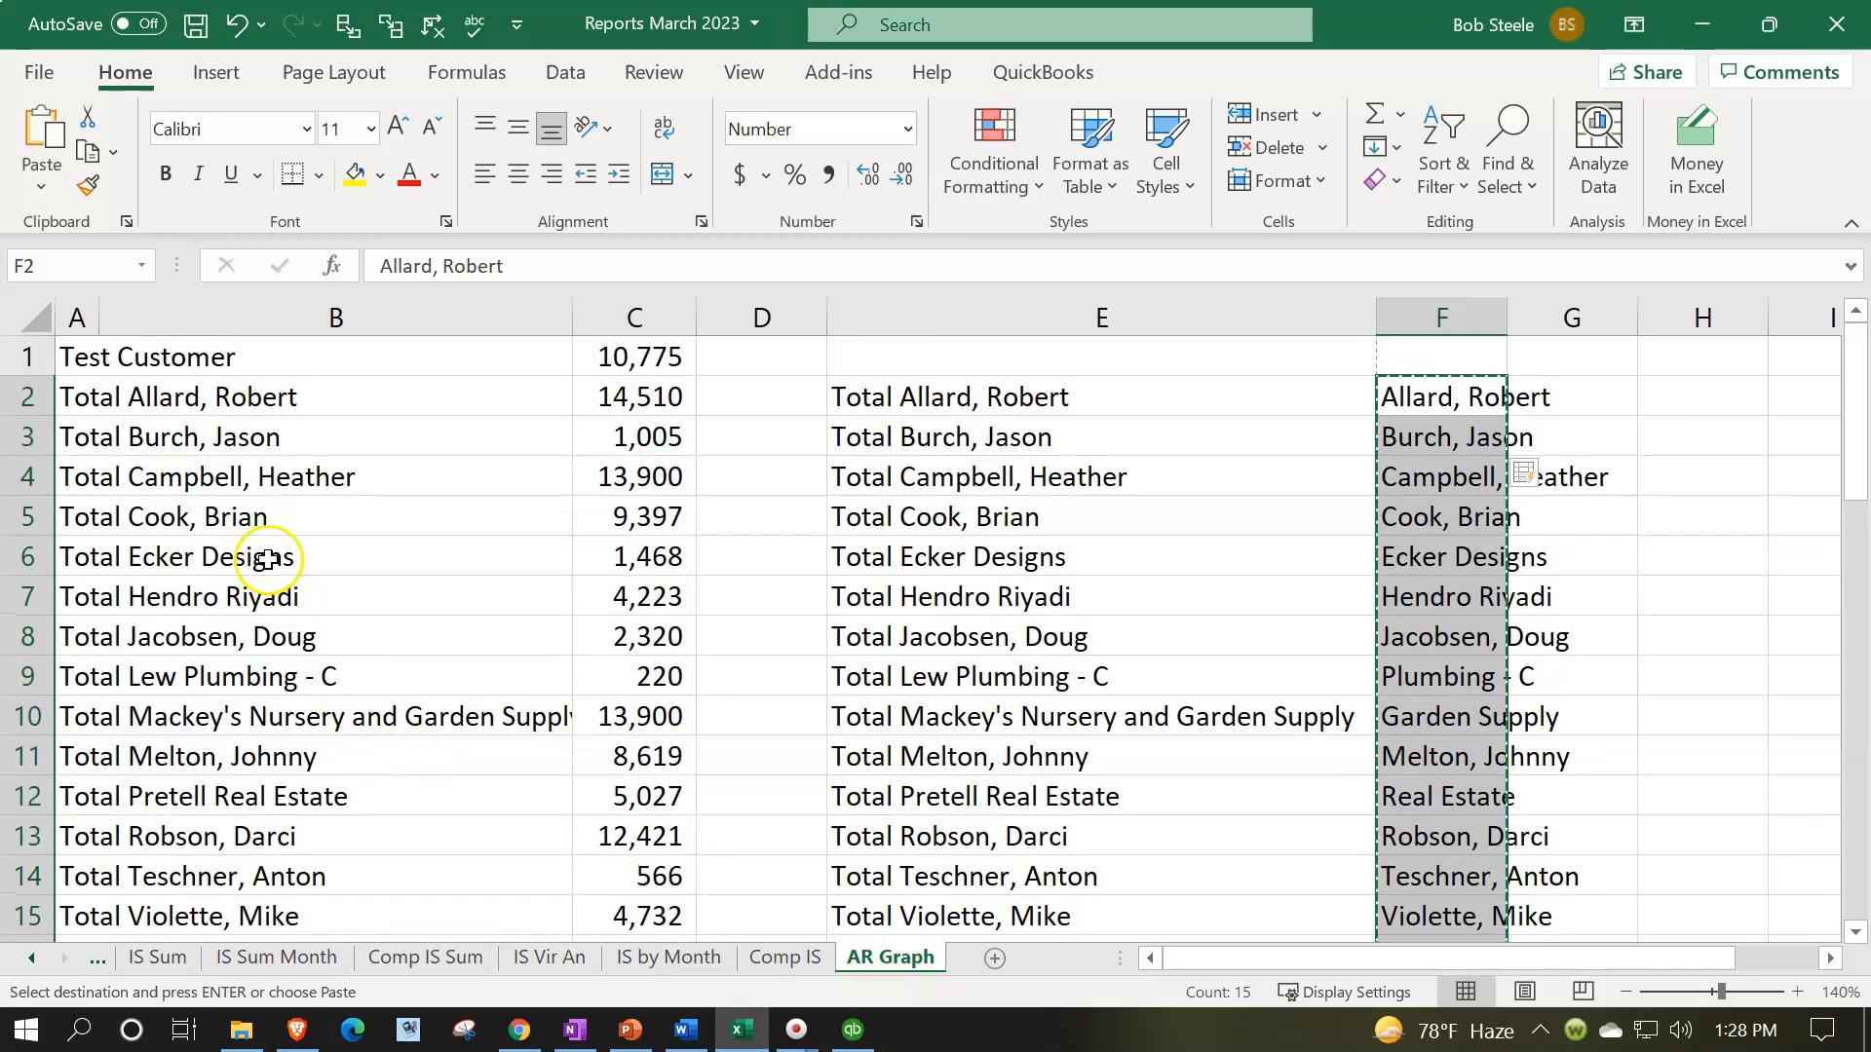
left_click(73, 400)
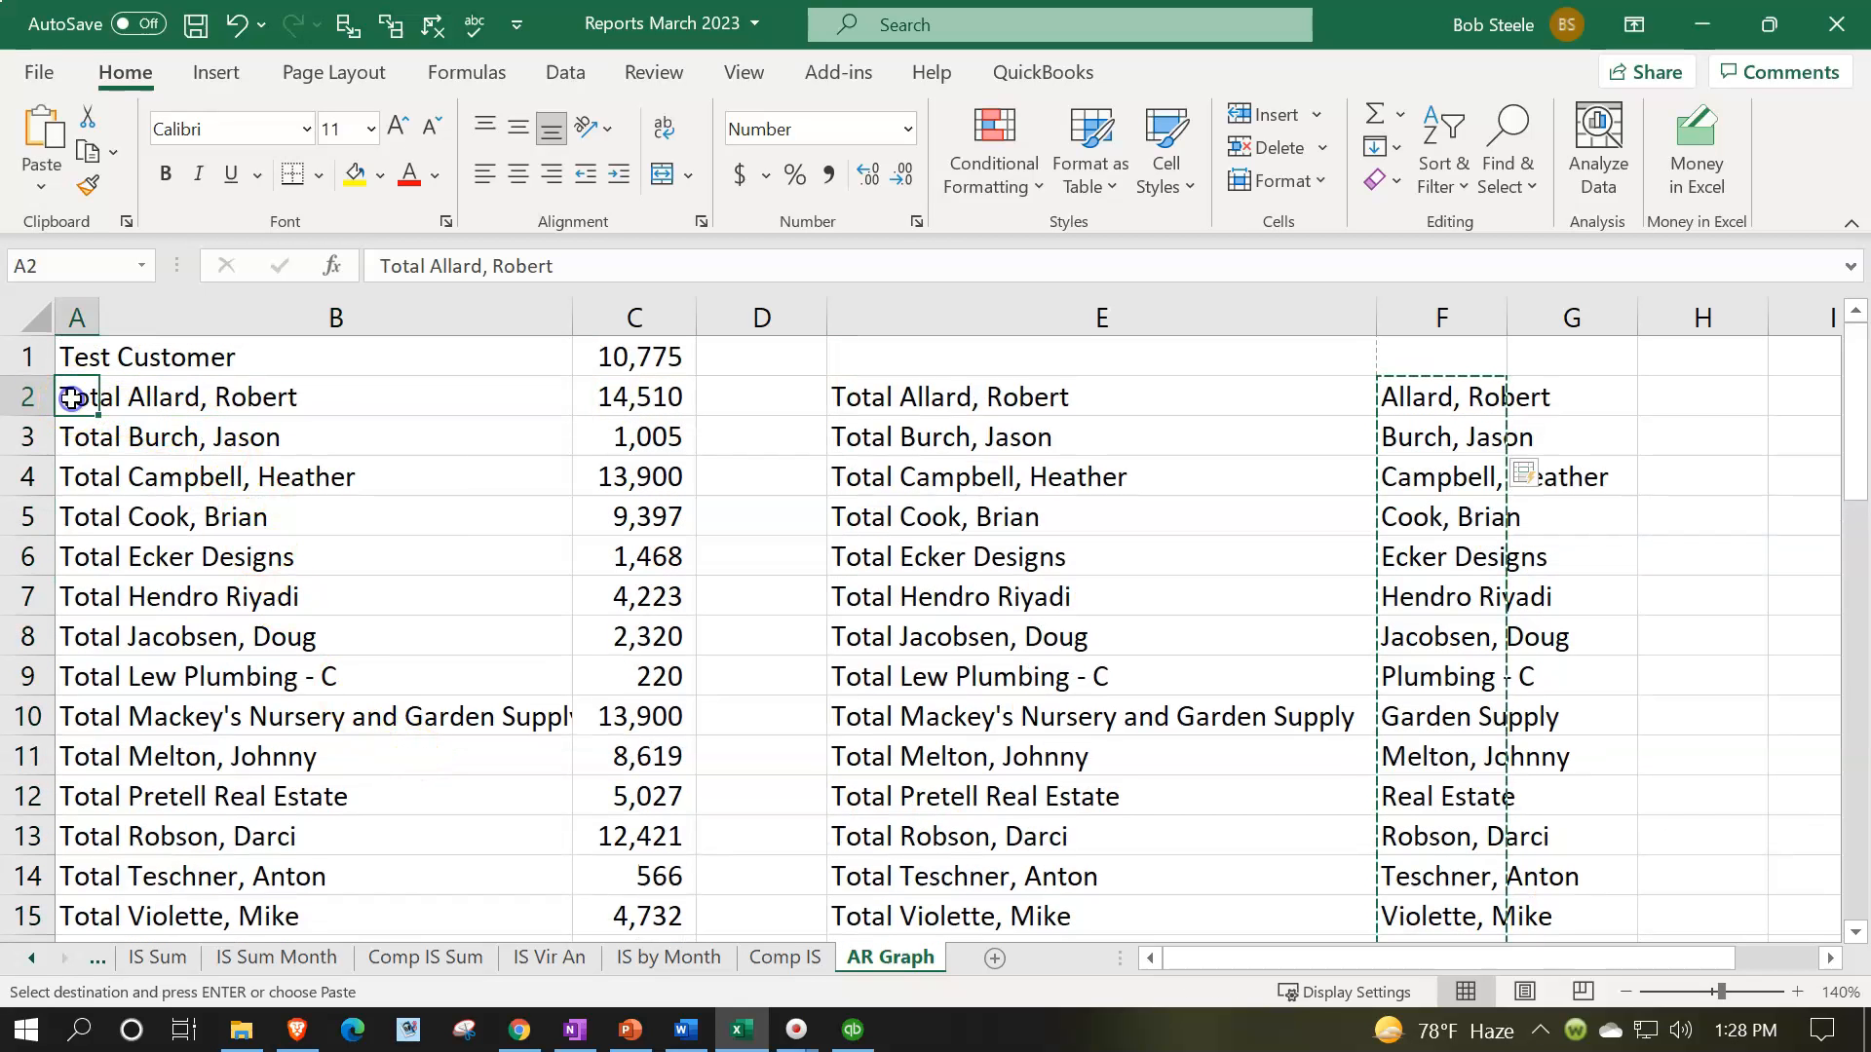
key("ctrl+v")
left_click(297, 507)
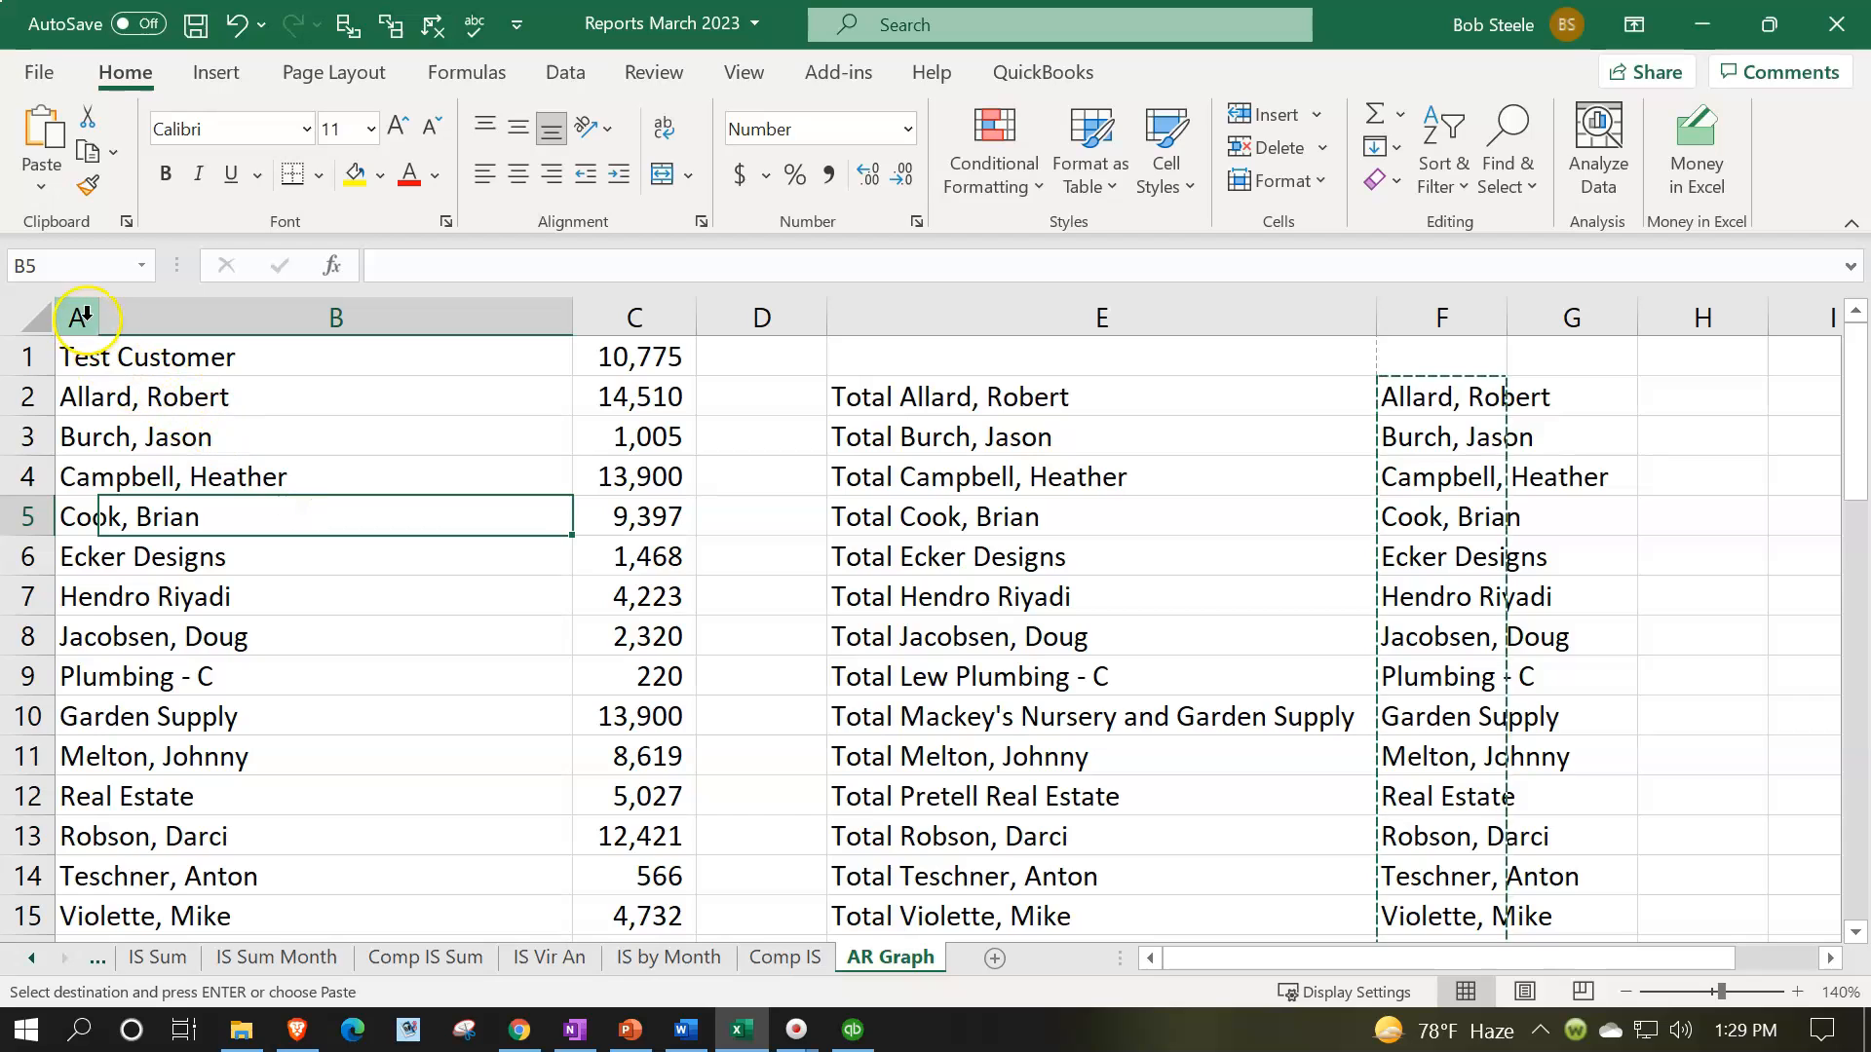
Widen column A to fit the customer names and delete the empty column B
left_click_drag(95, 314, 436, 339)
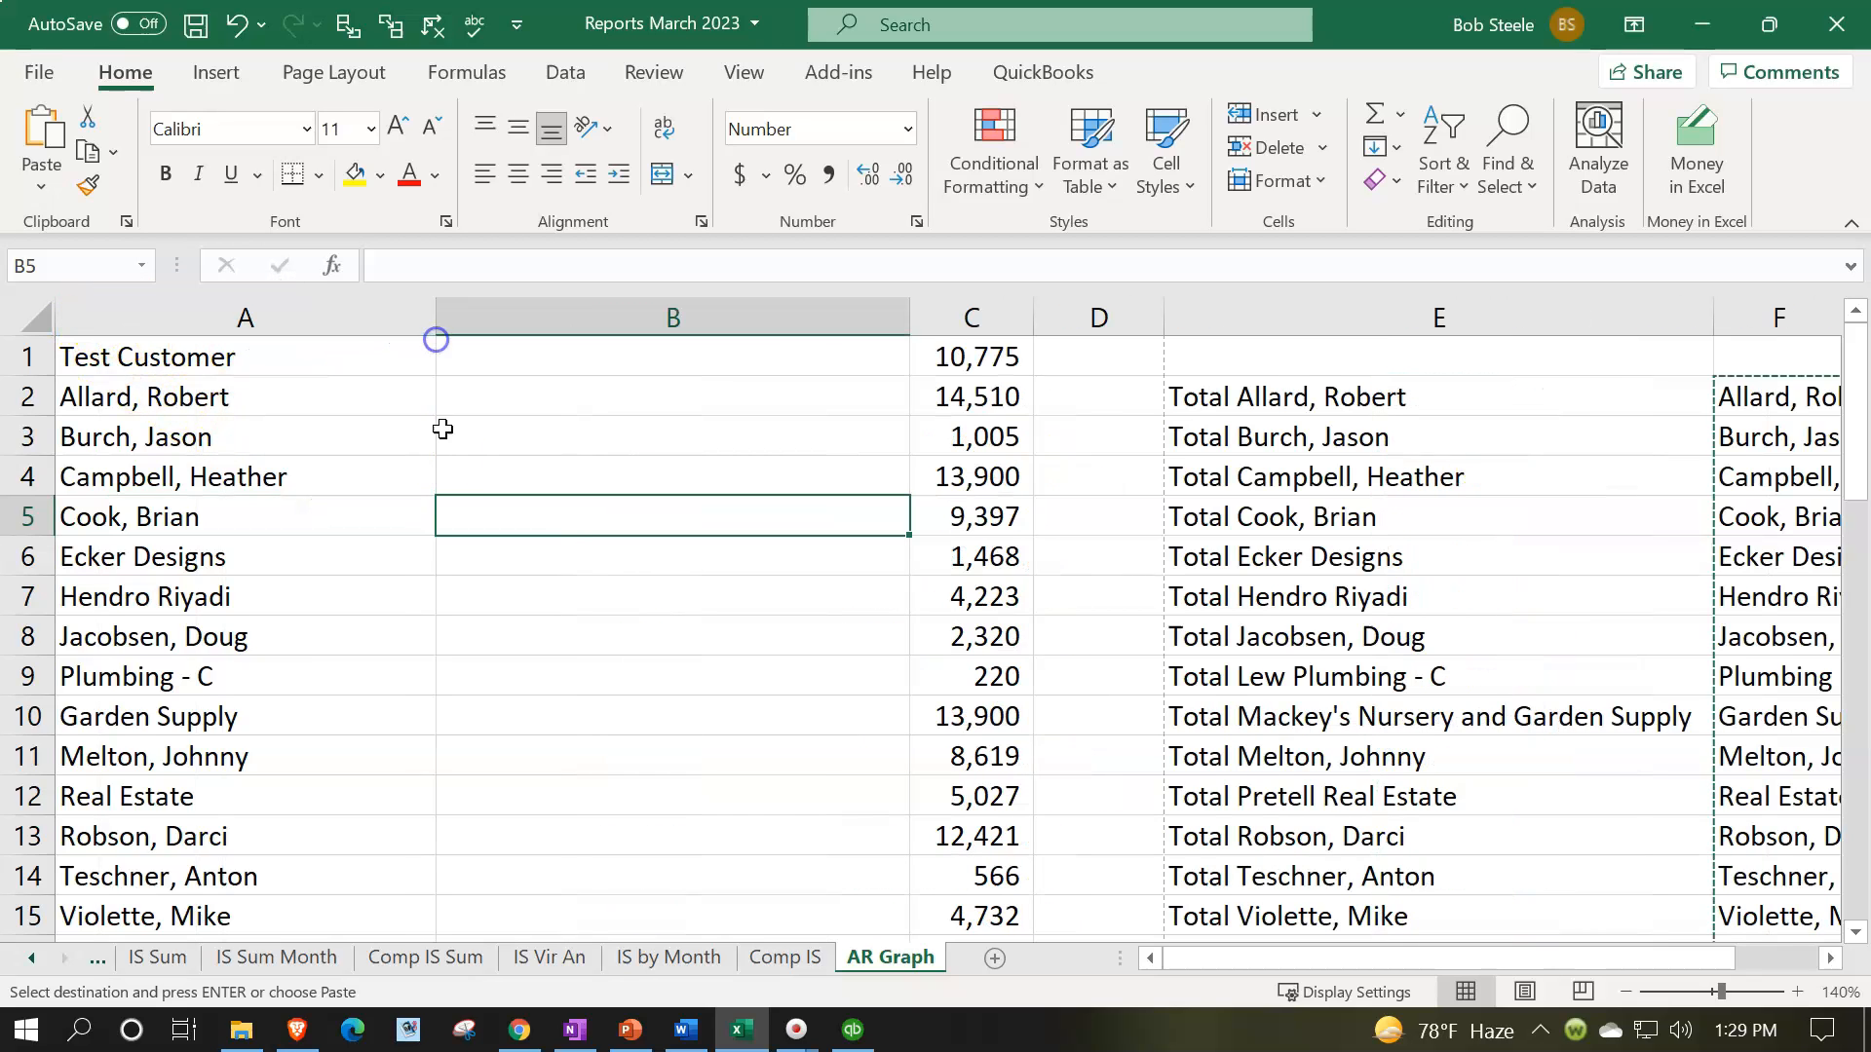
scroll(629, 585, "down", 4)
scroll(630, 672, "up", 4)
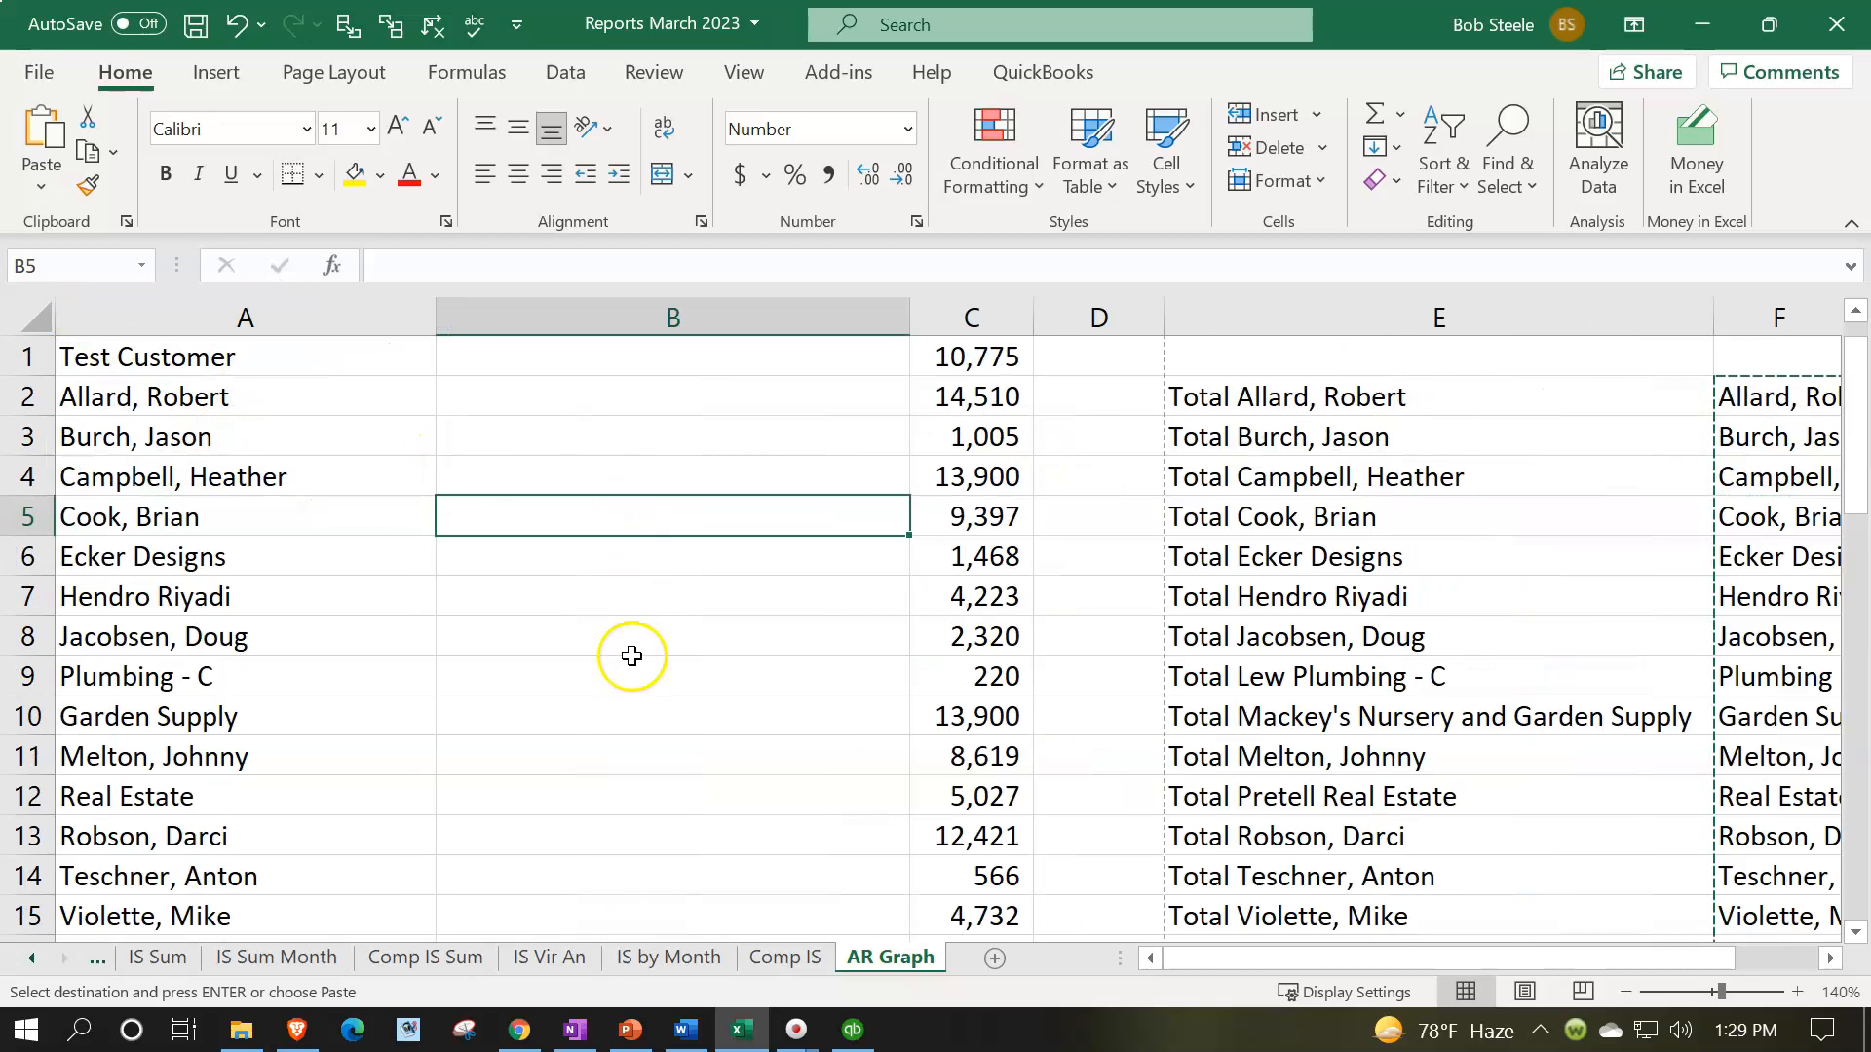
left_click(673, 319)
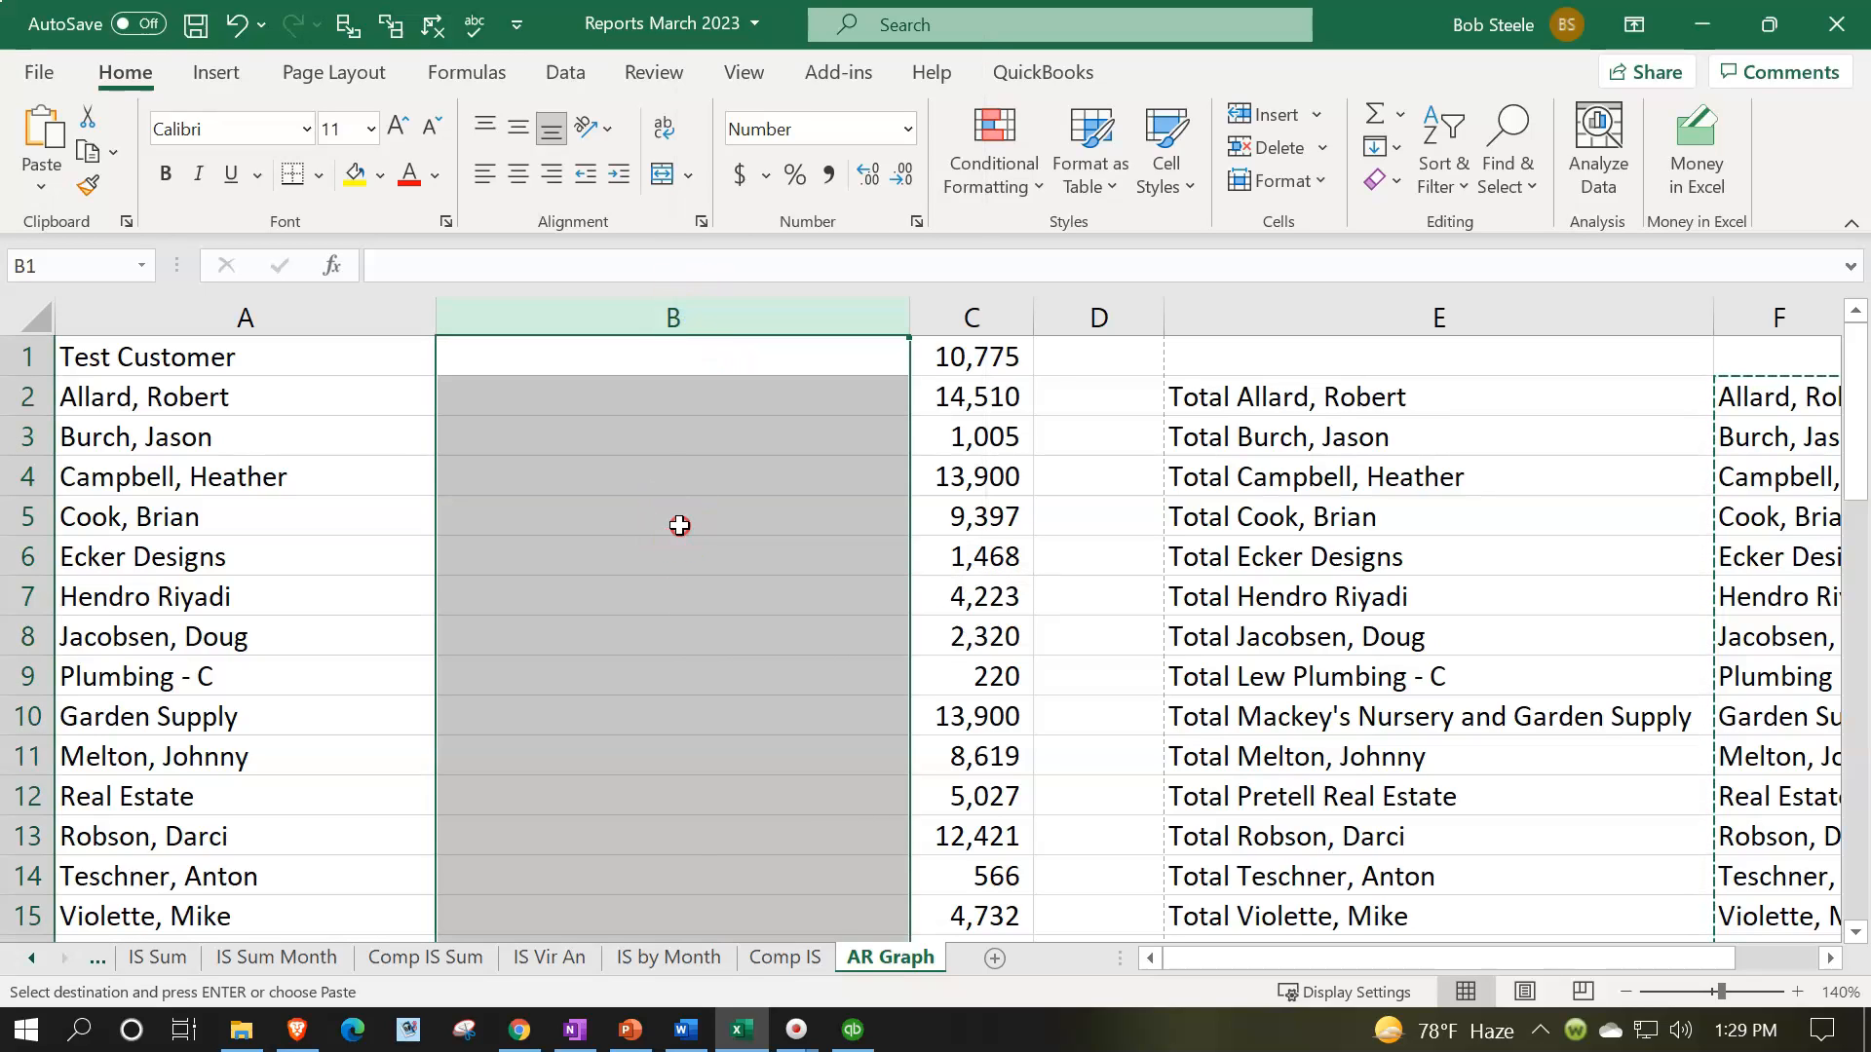
right_click(676, 522)
left_click(768, 741)
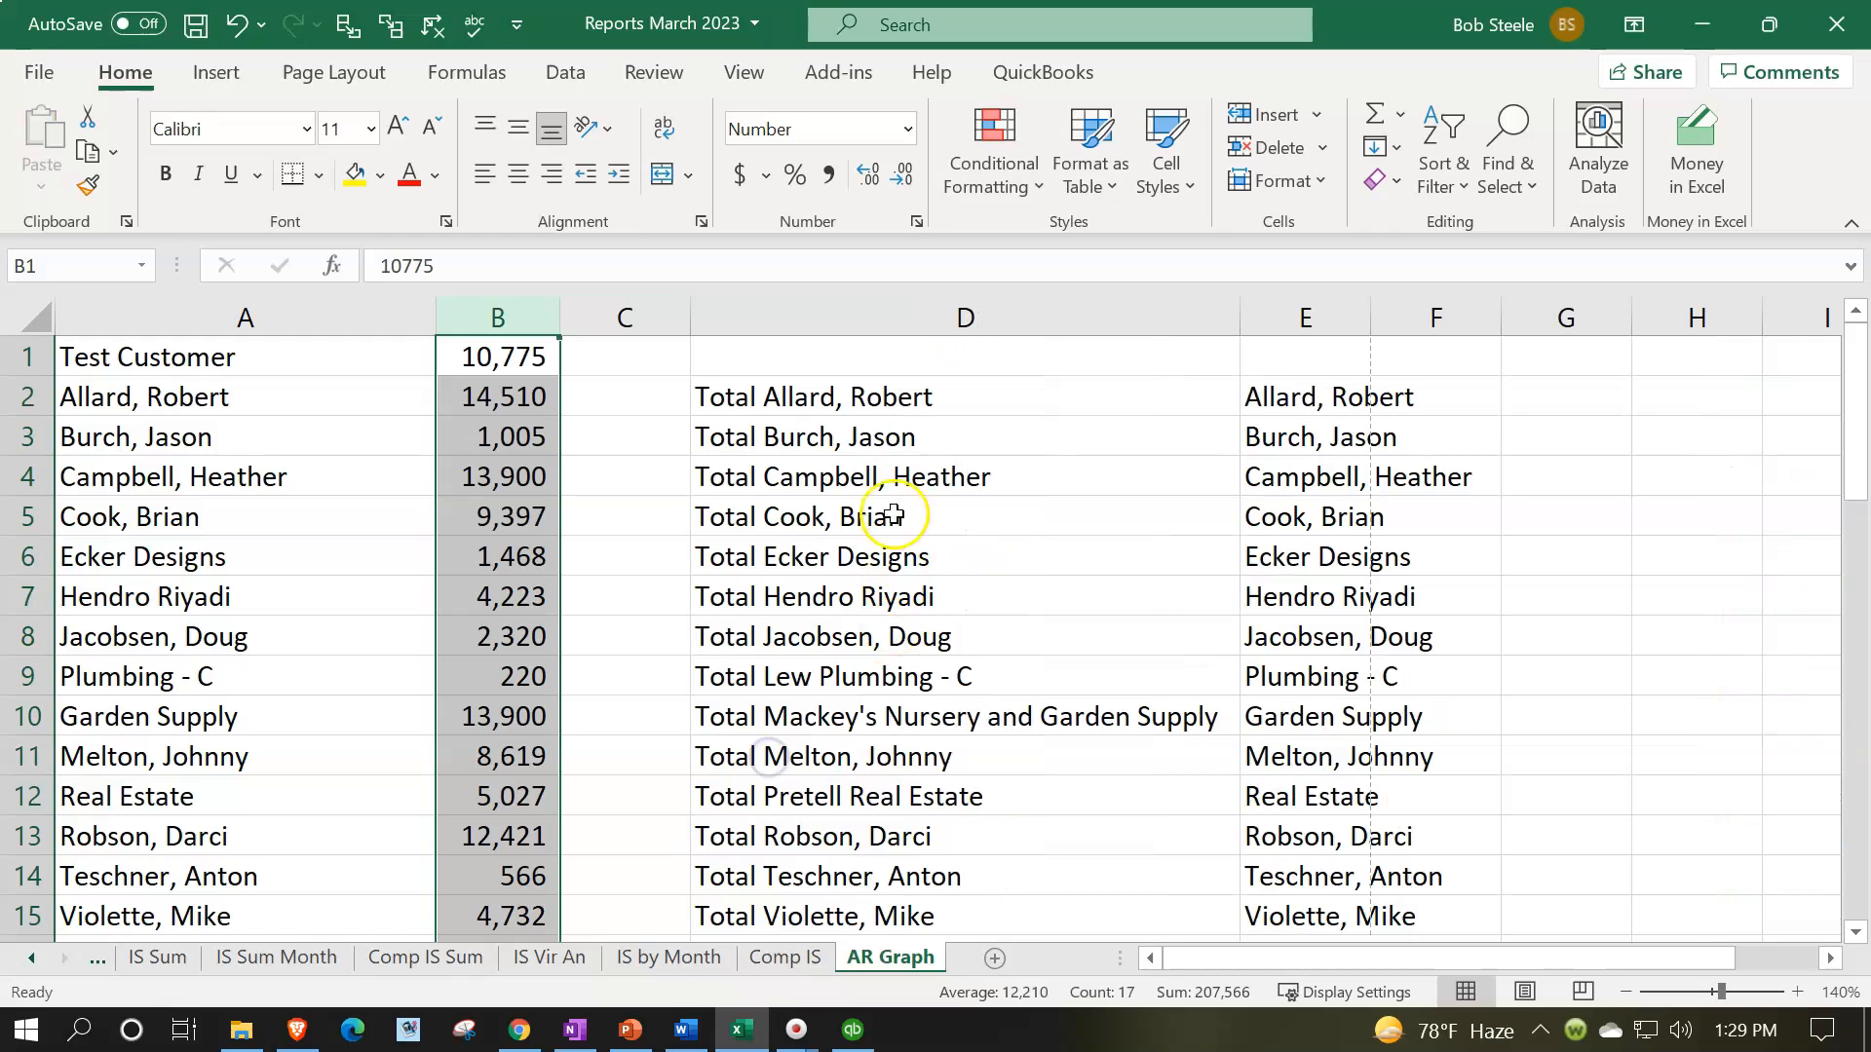
Delete columns C through F, which hold the helper name lists
left_click_drag(660, 318, 1383, 338)
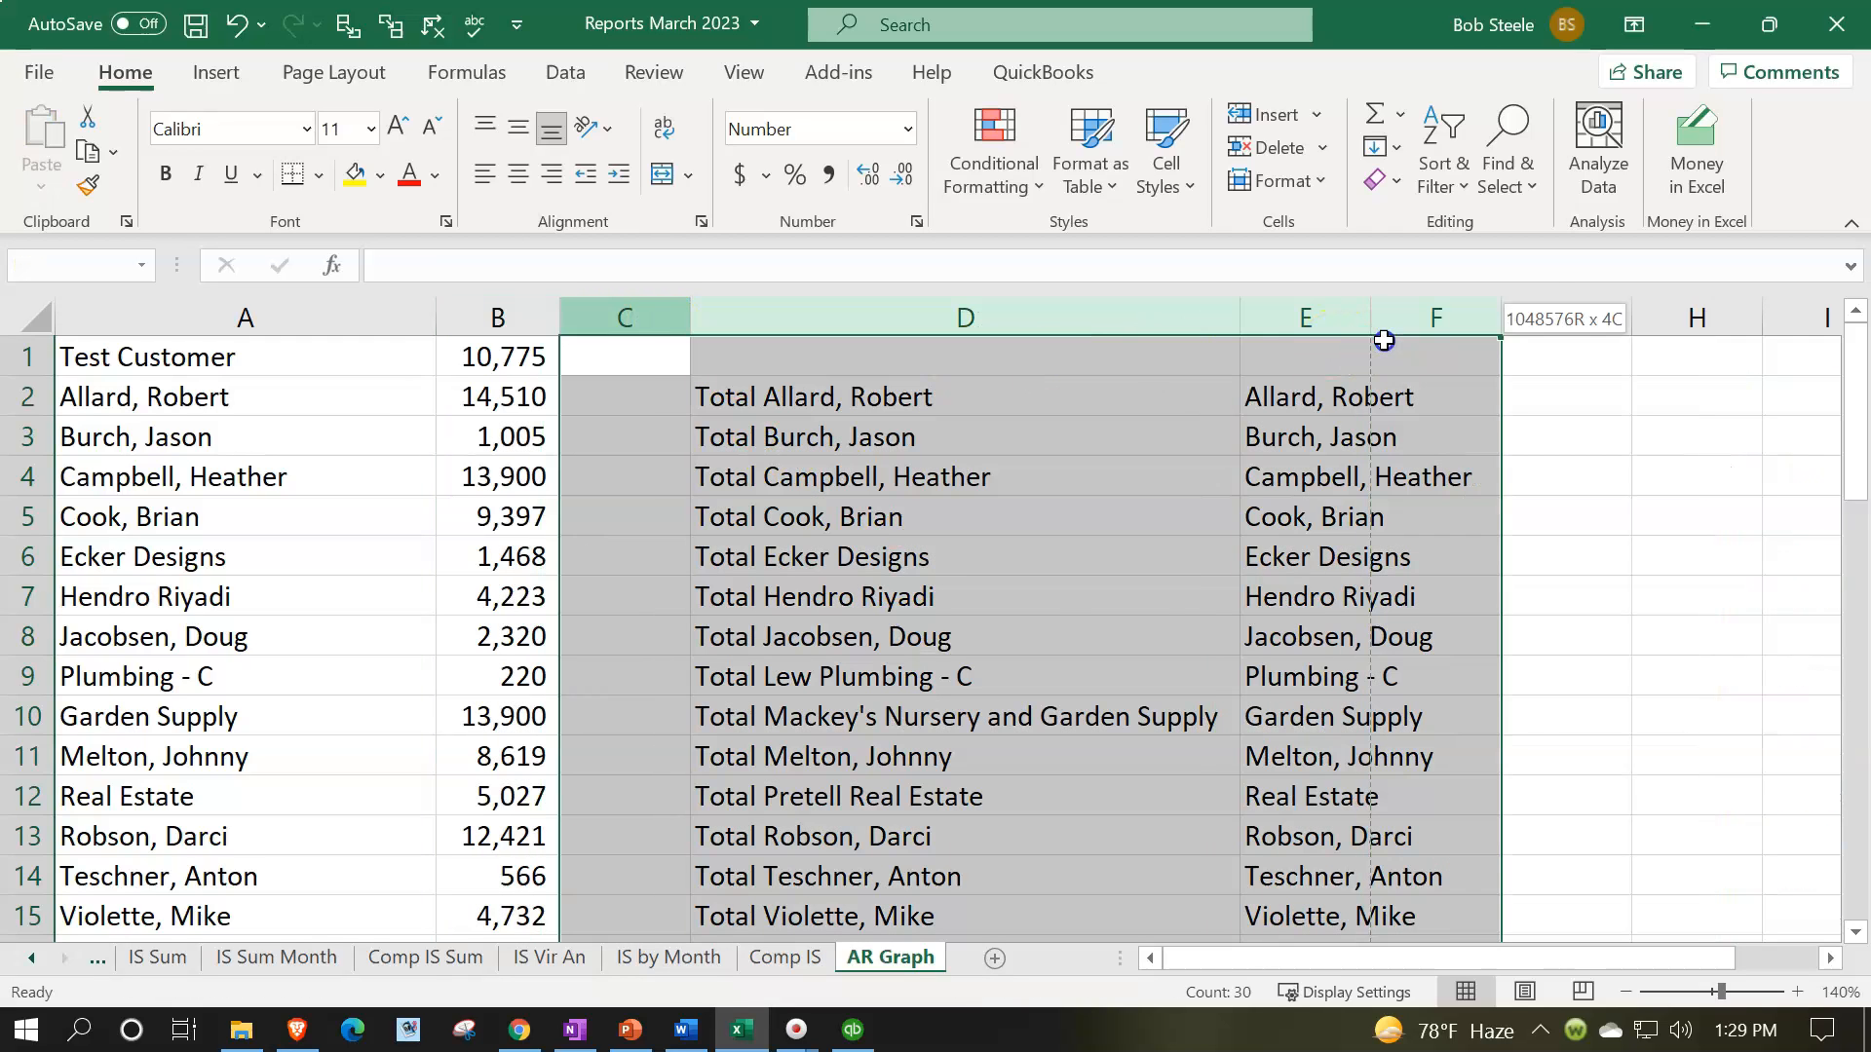
right_click(1161, 710)
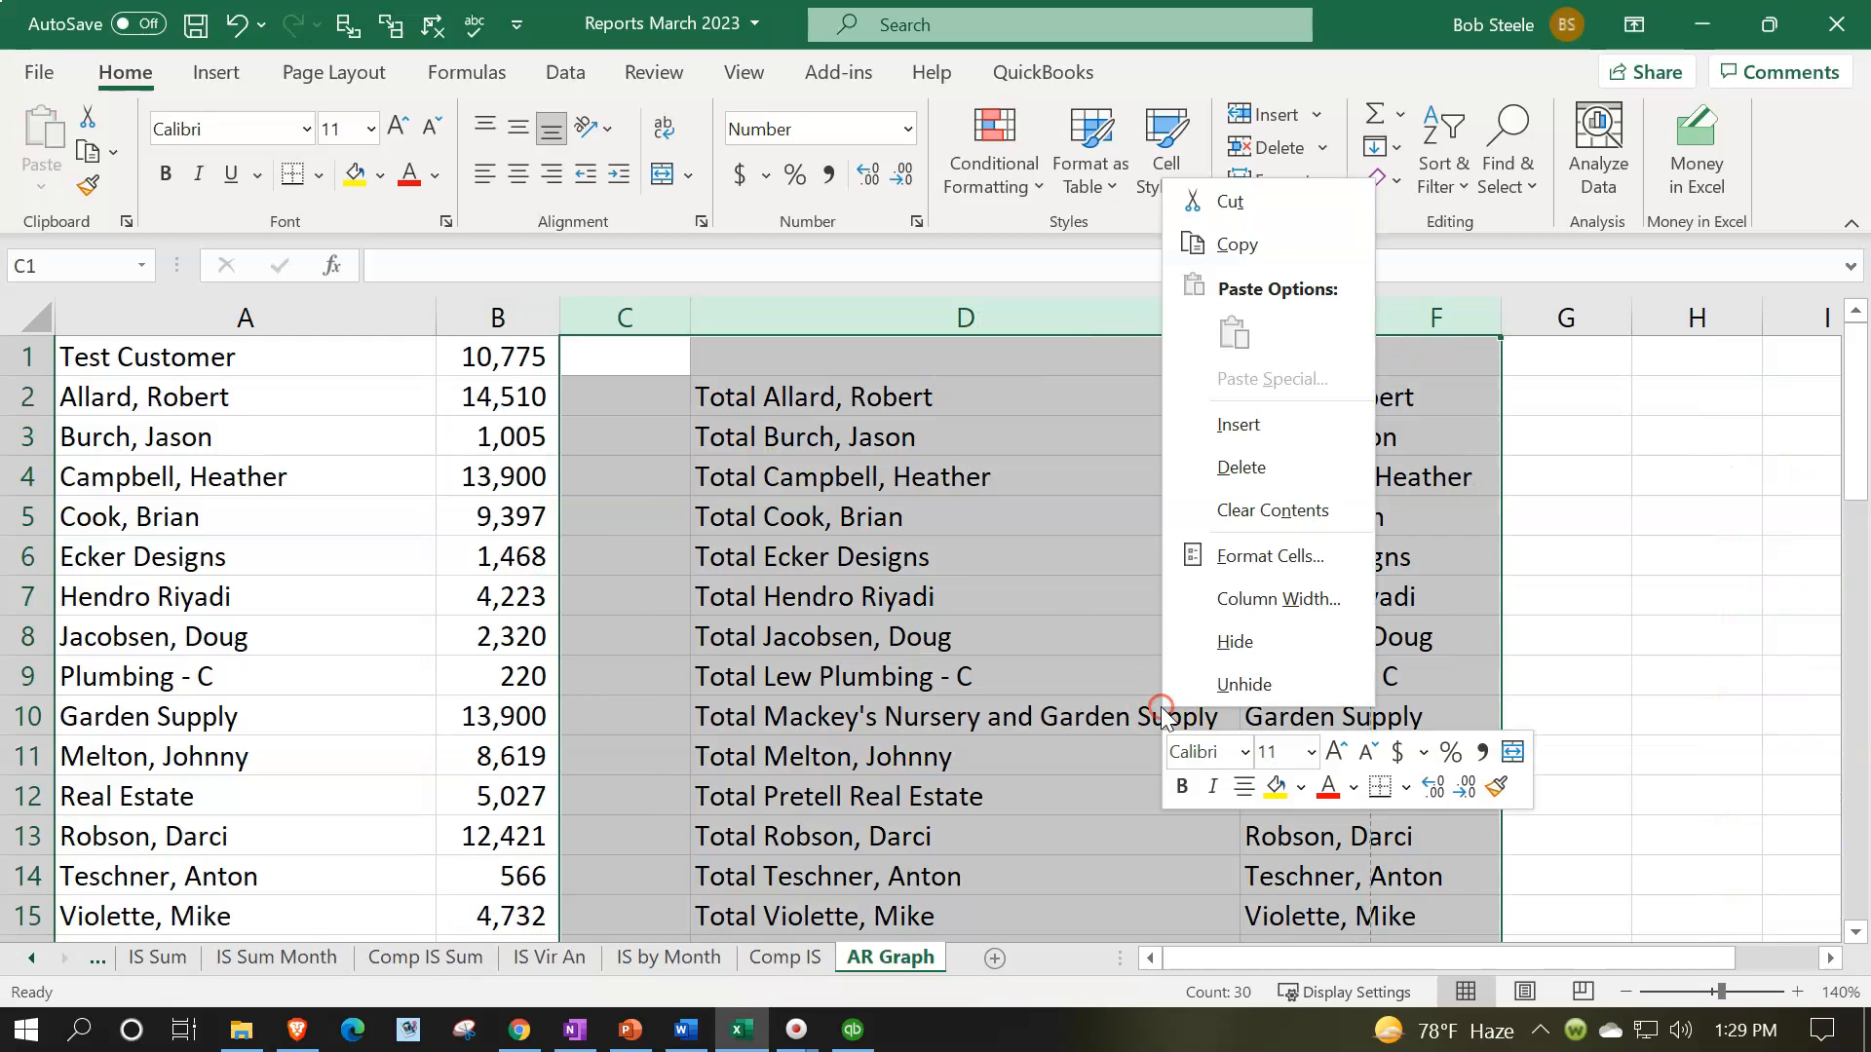
left_click(1230, 469)
left_click(334, 645)
Clear the SUM formula from B17 so only the customer rows remain
scroll(328, 682, "down", 3)
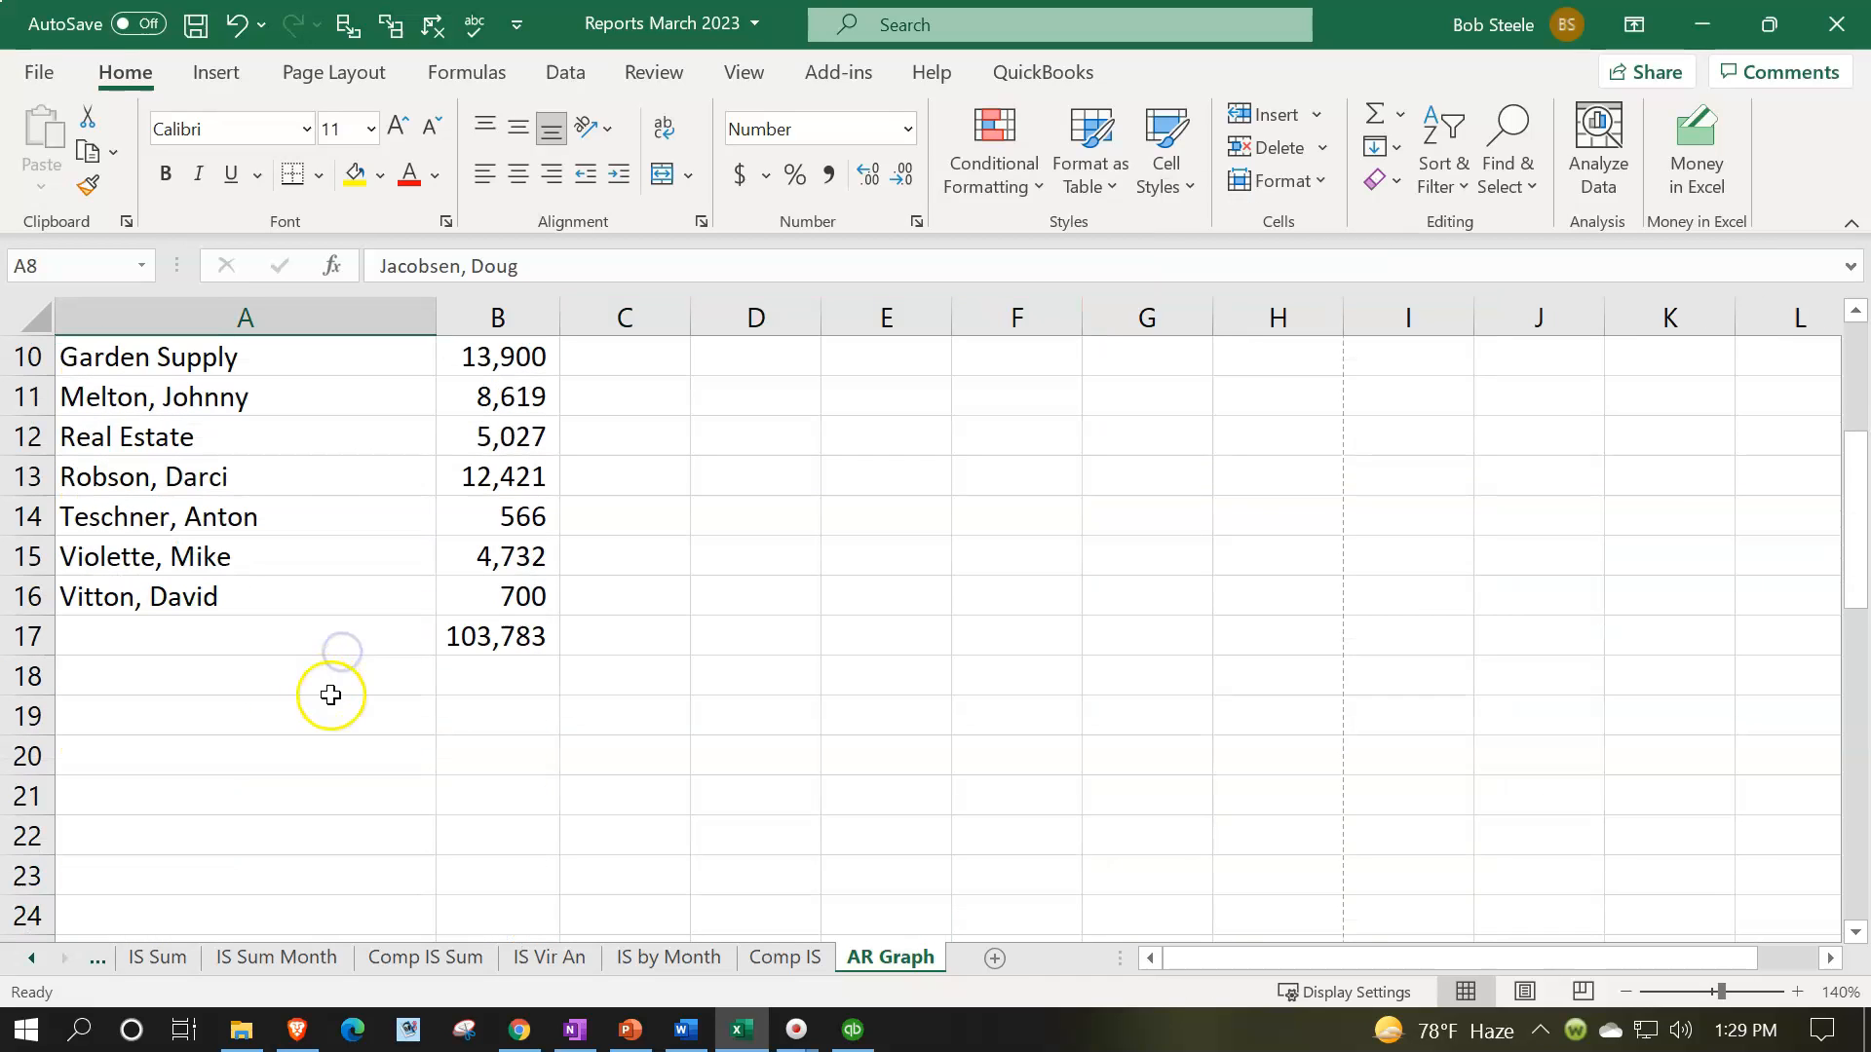
left_click(499, 632)
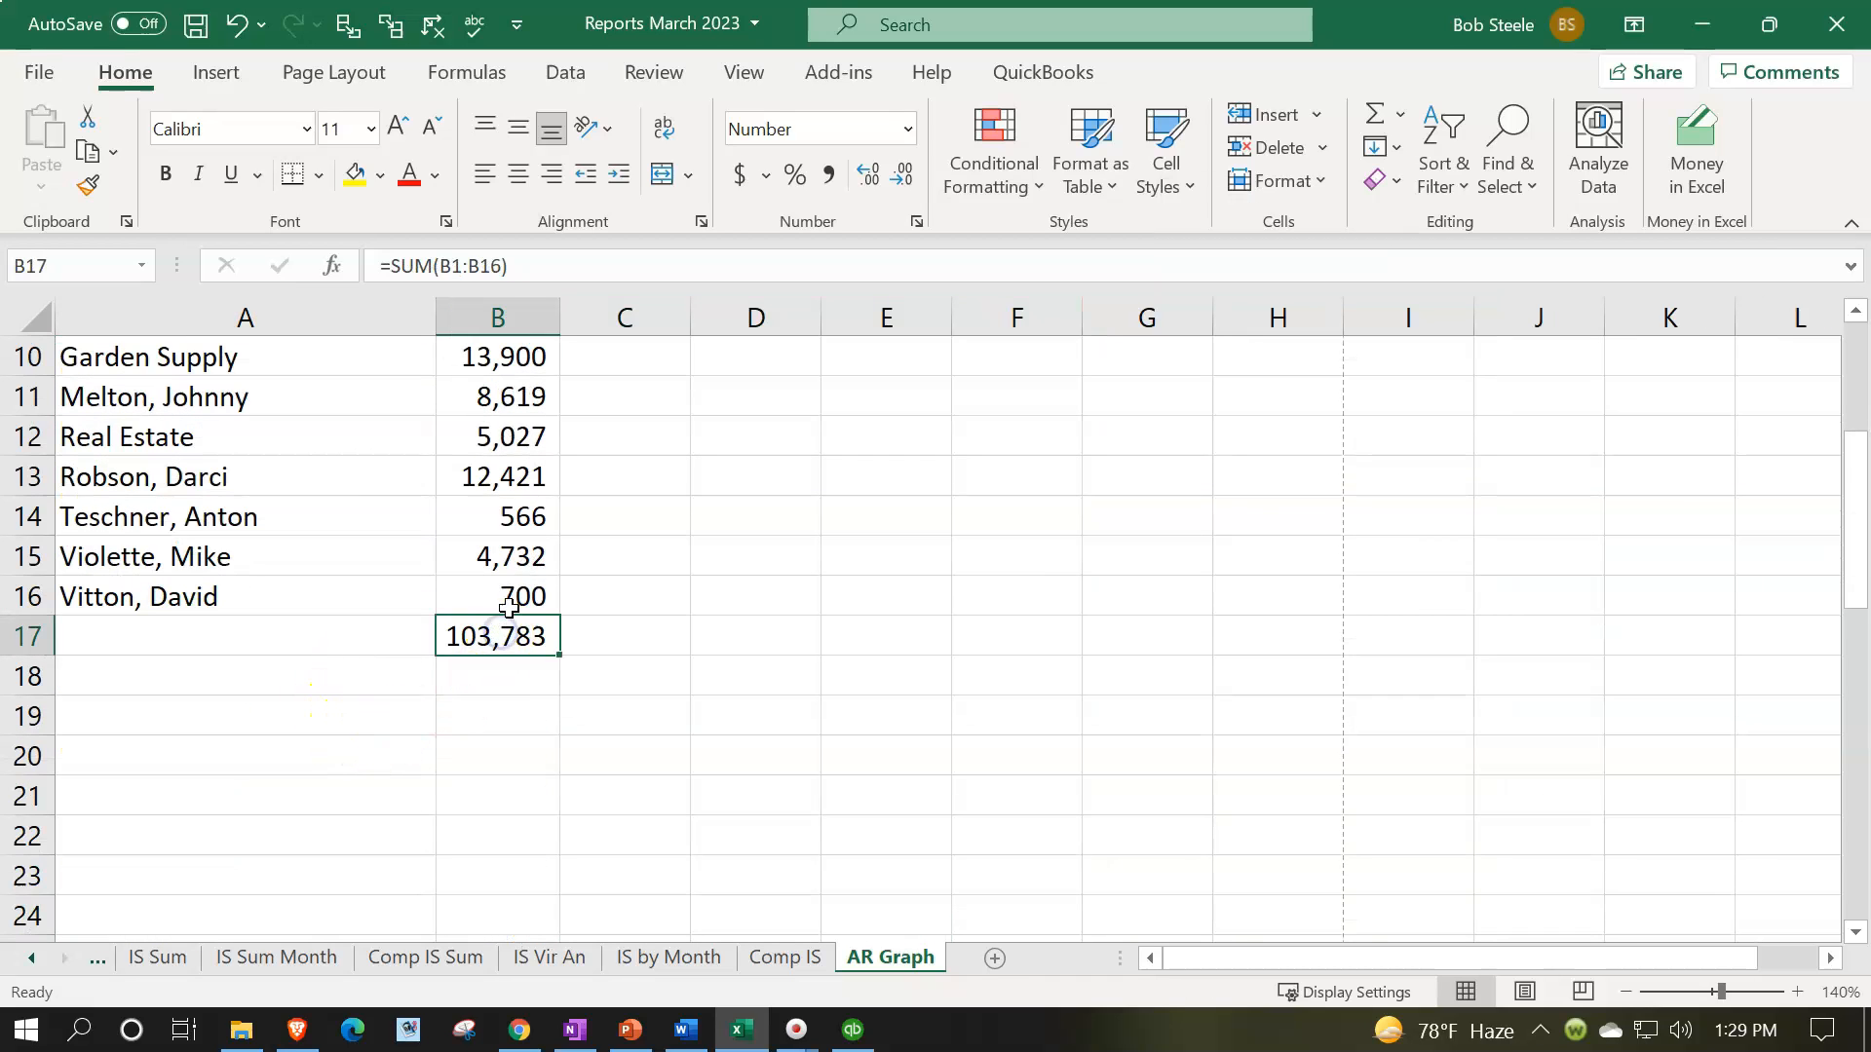
key("Delete")
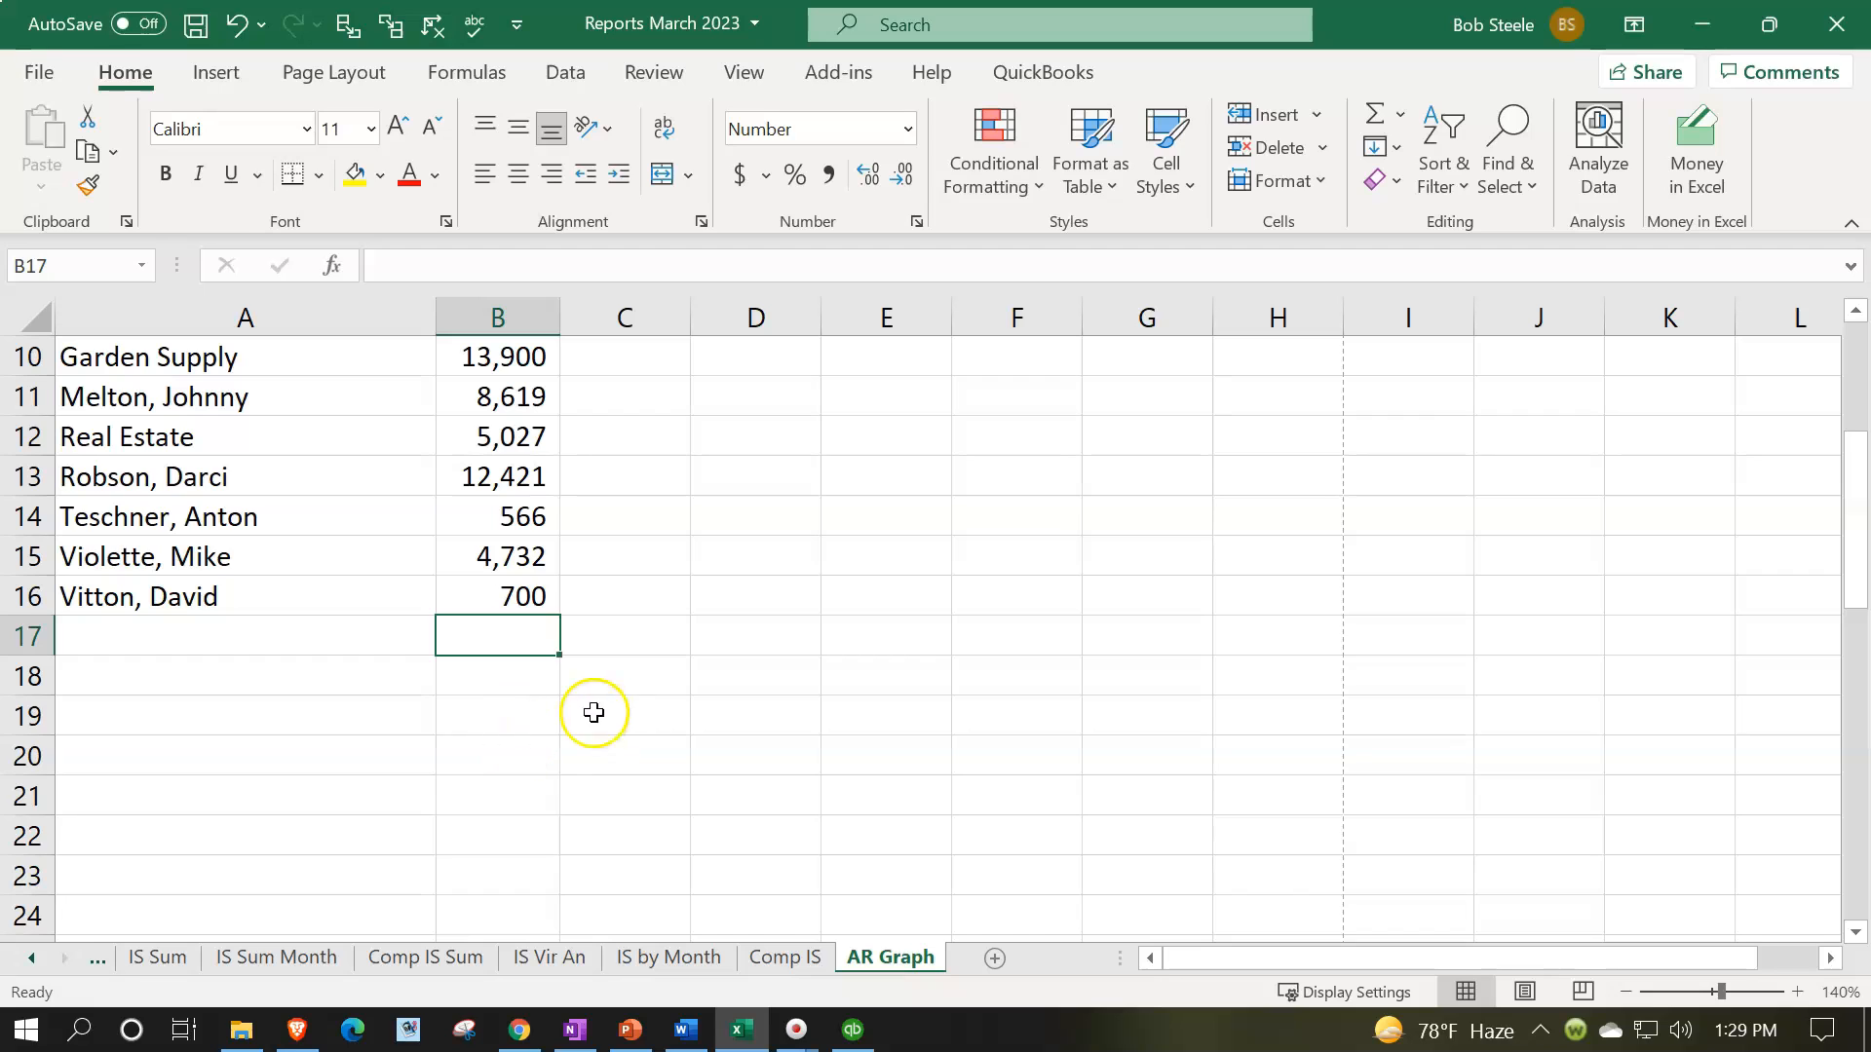
scroll(538, 716, "up", 3)
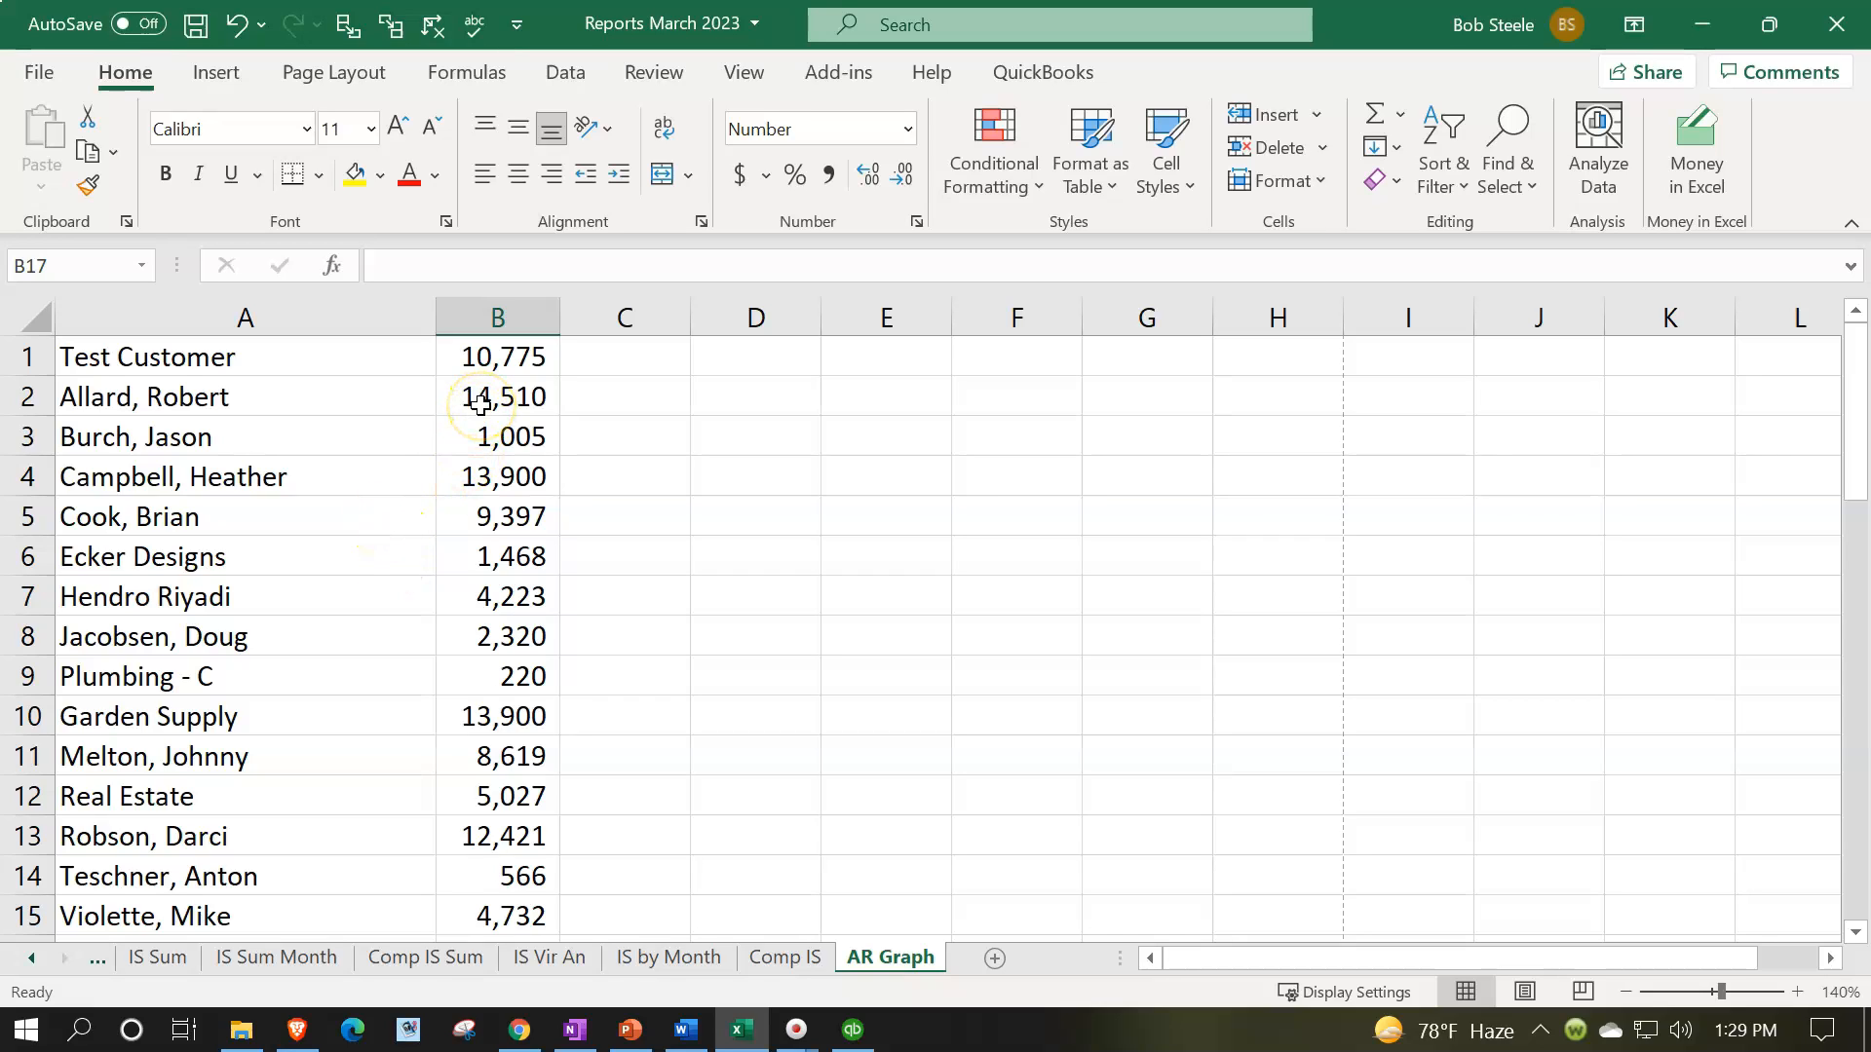
Convert the customer list in A1:B16 into a table with a new header row and add a total row
left_click_drag(361, 356, 518, 984)
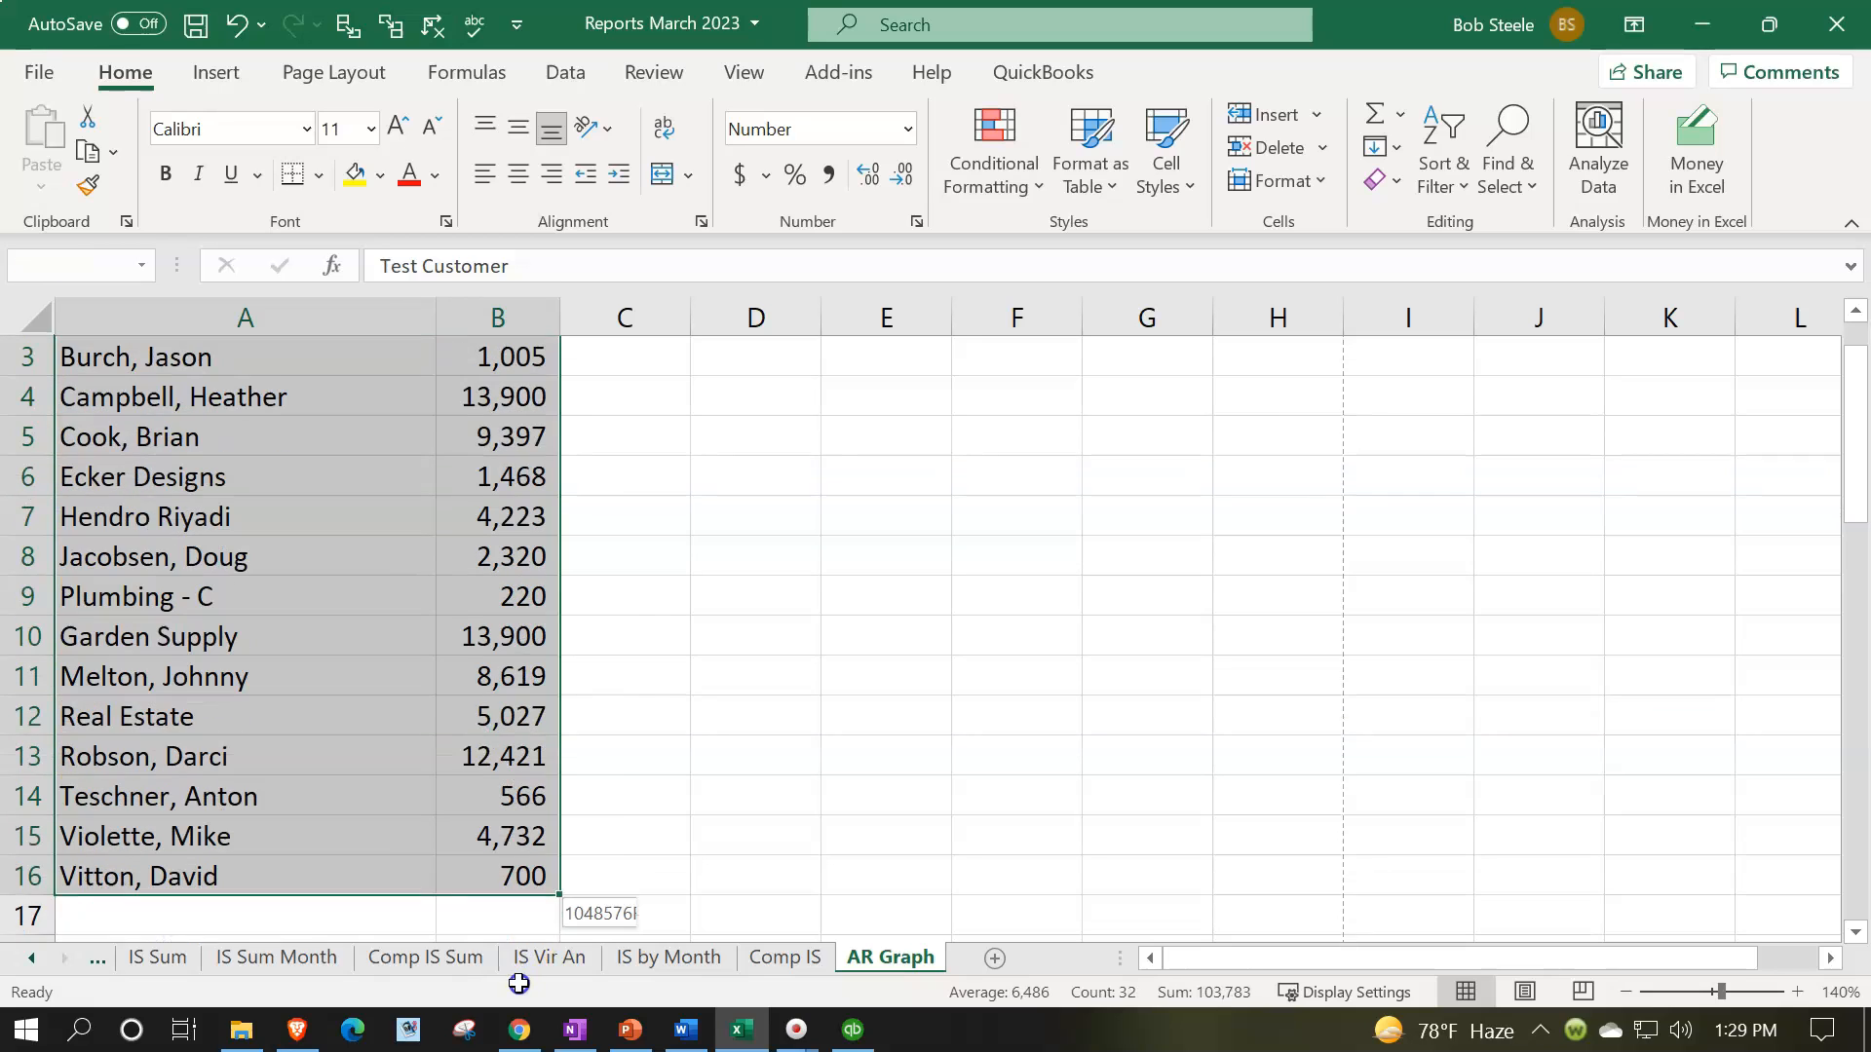
left_click_drag(497, 870, 497, 870)
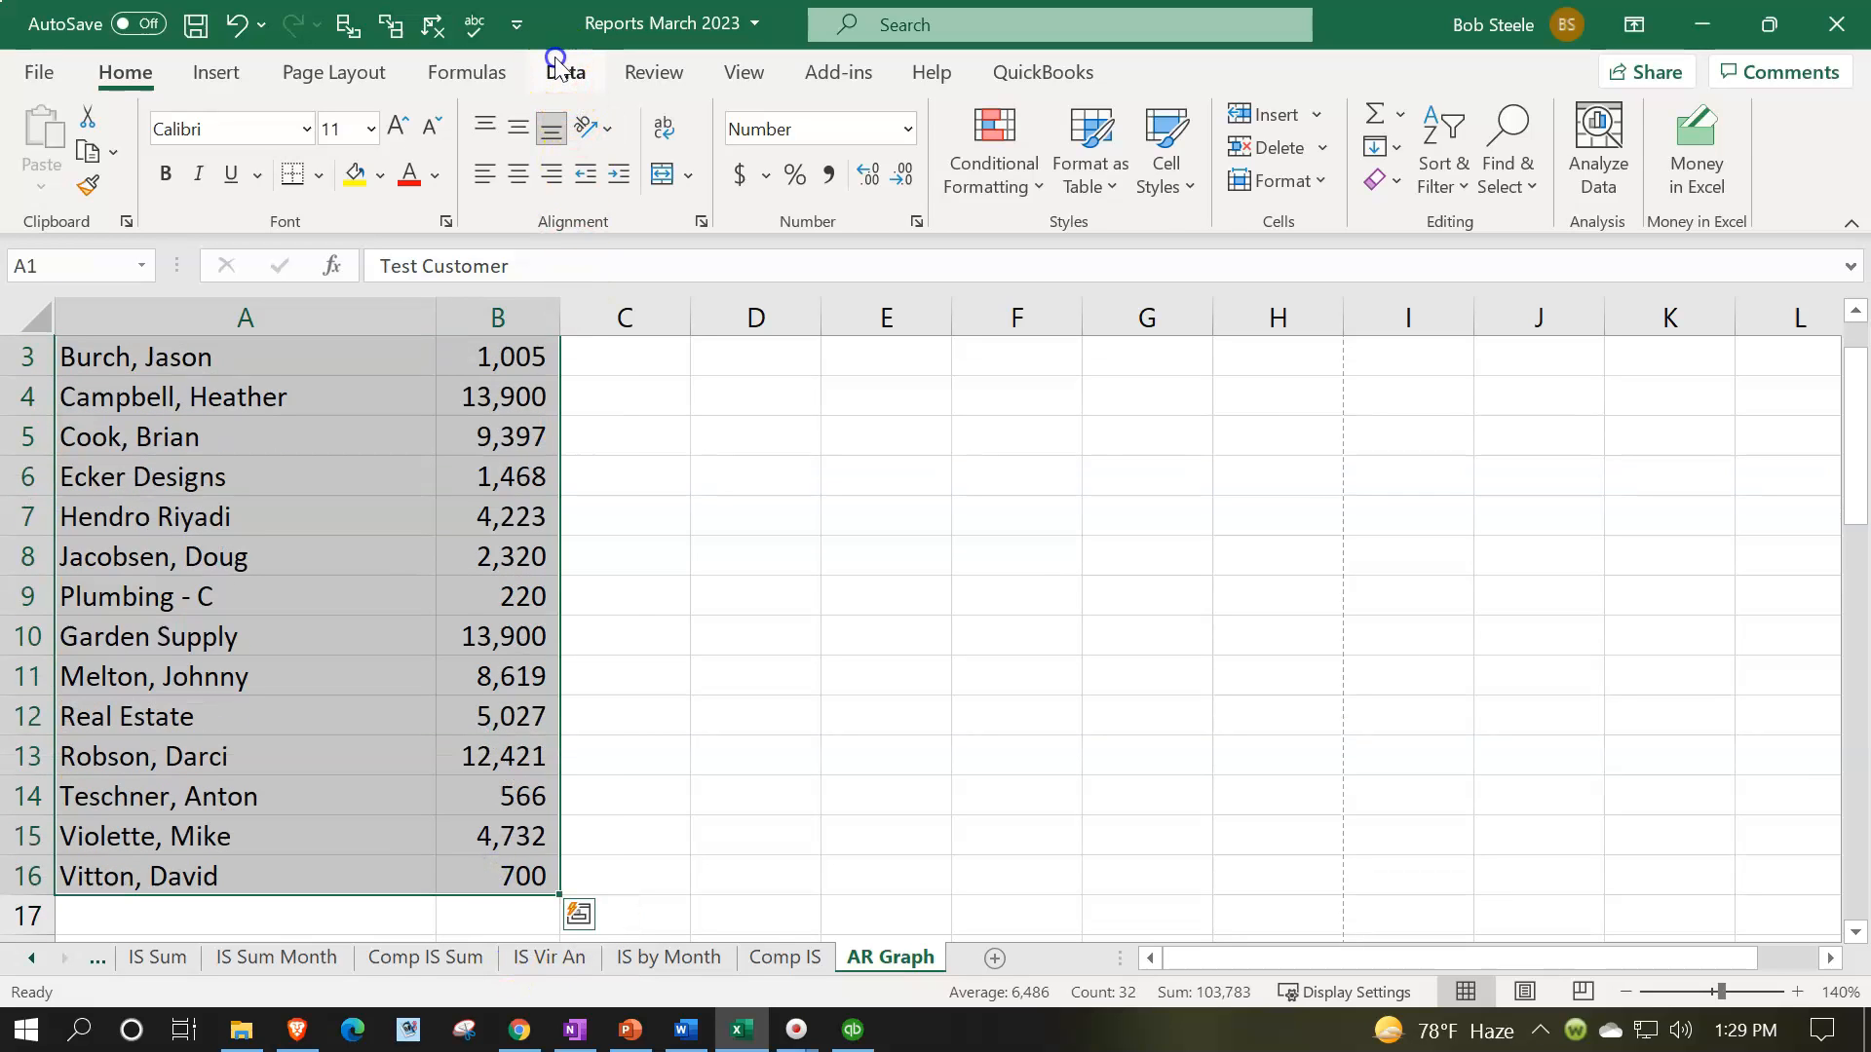
left_click(562, 73)
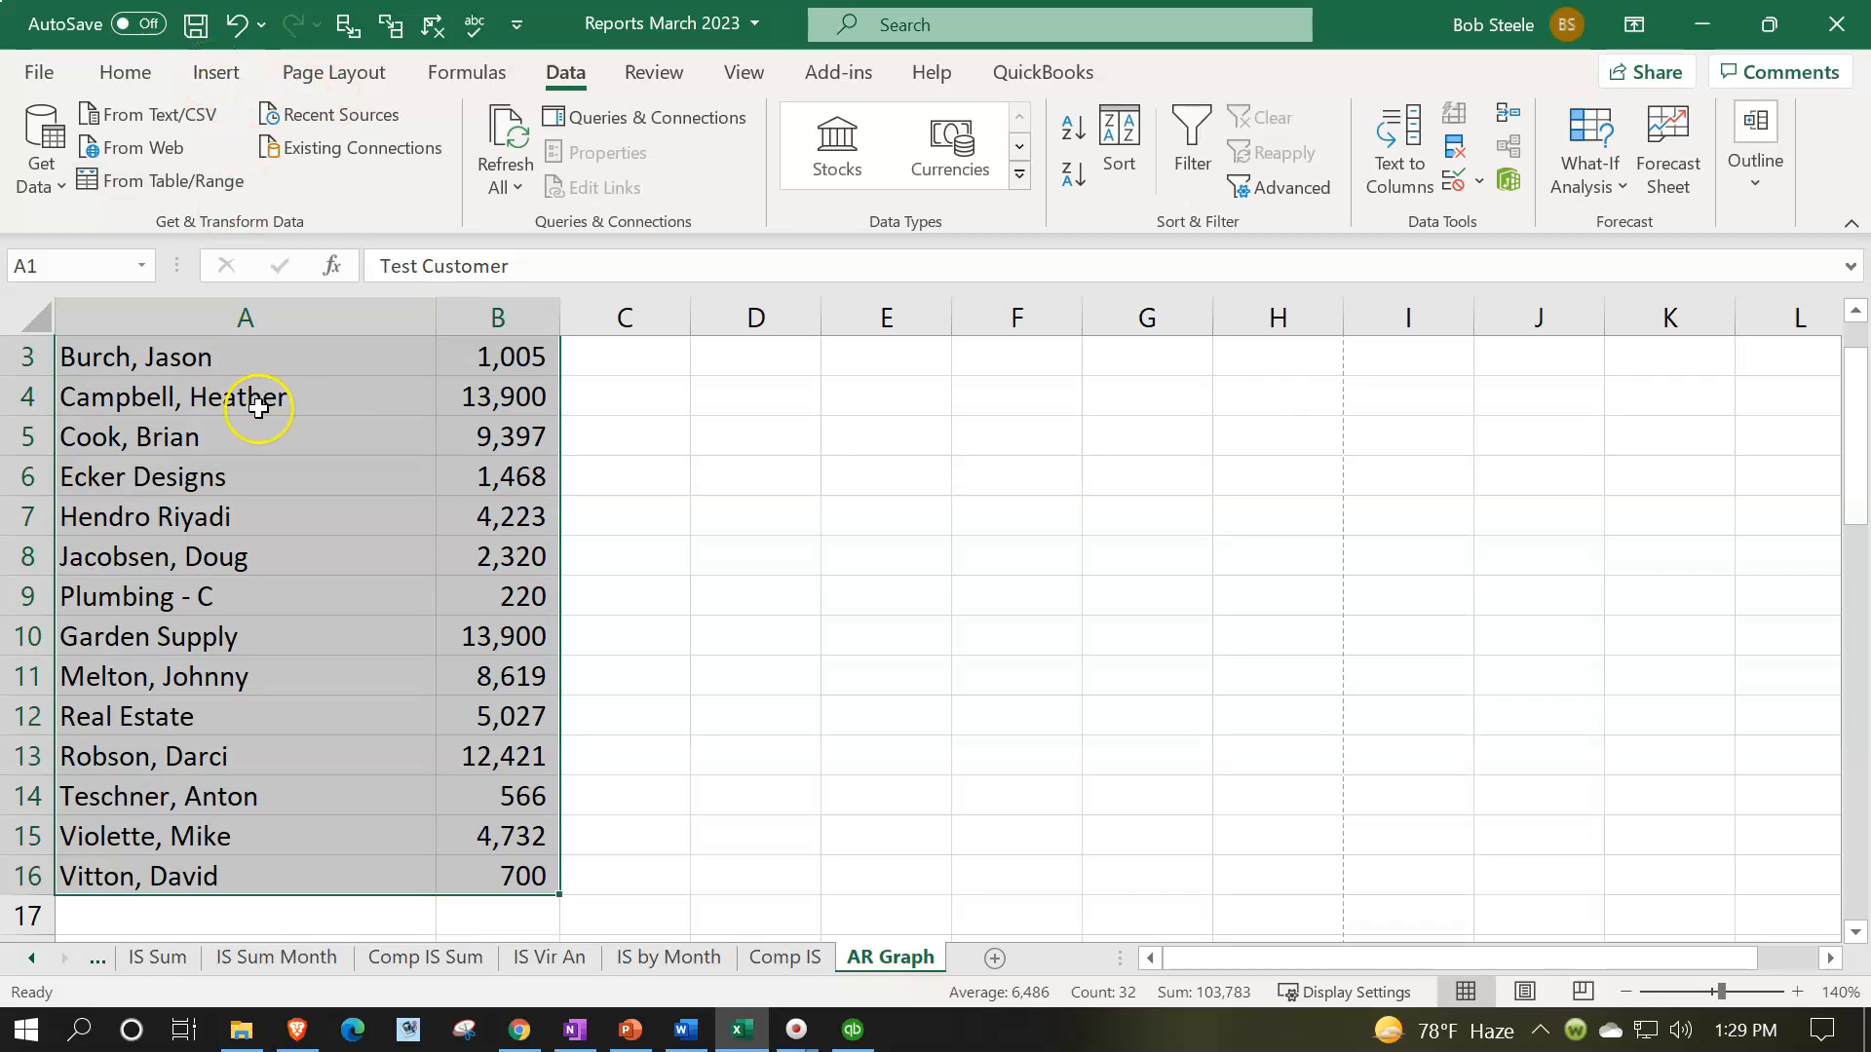
left_click(216, 75)
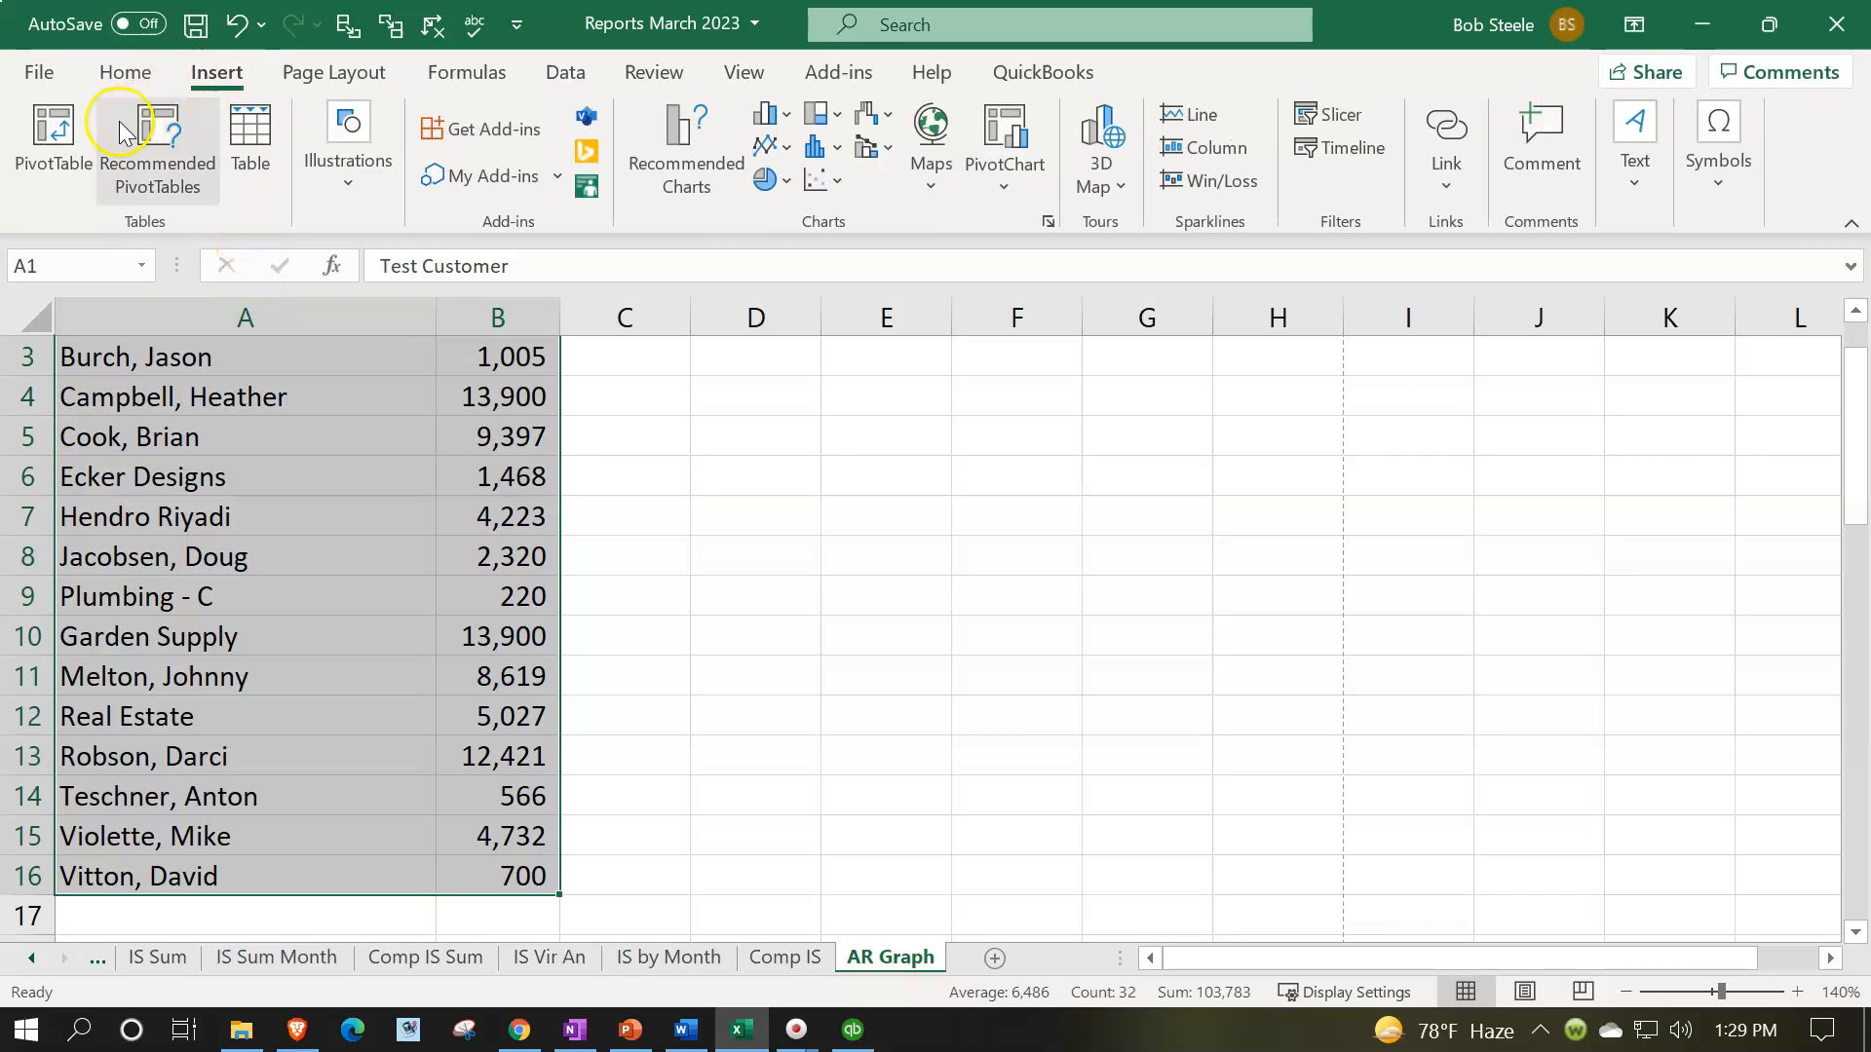
left_click(252, 136)
left_click(1042, 636)
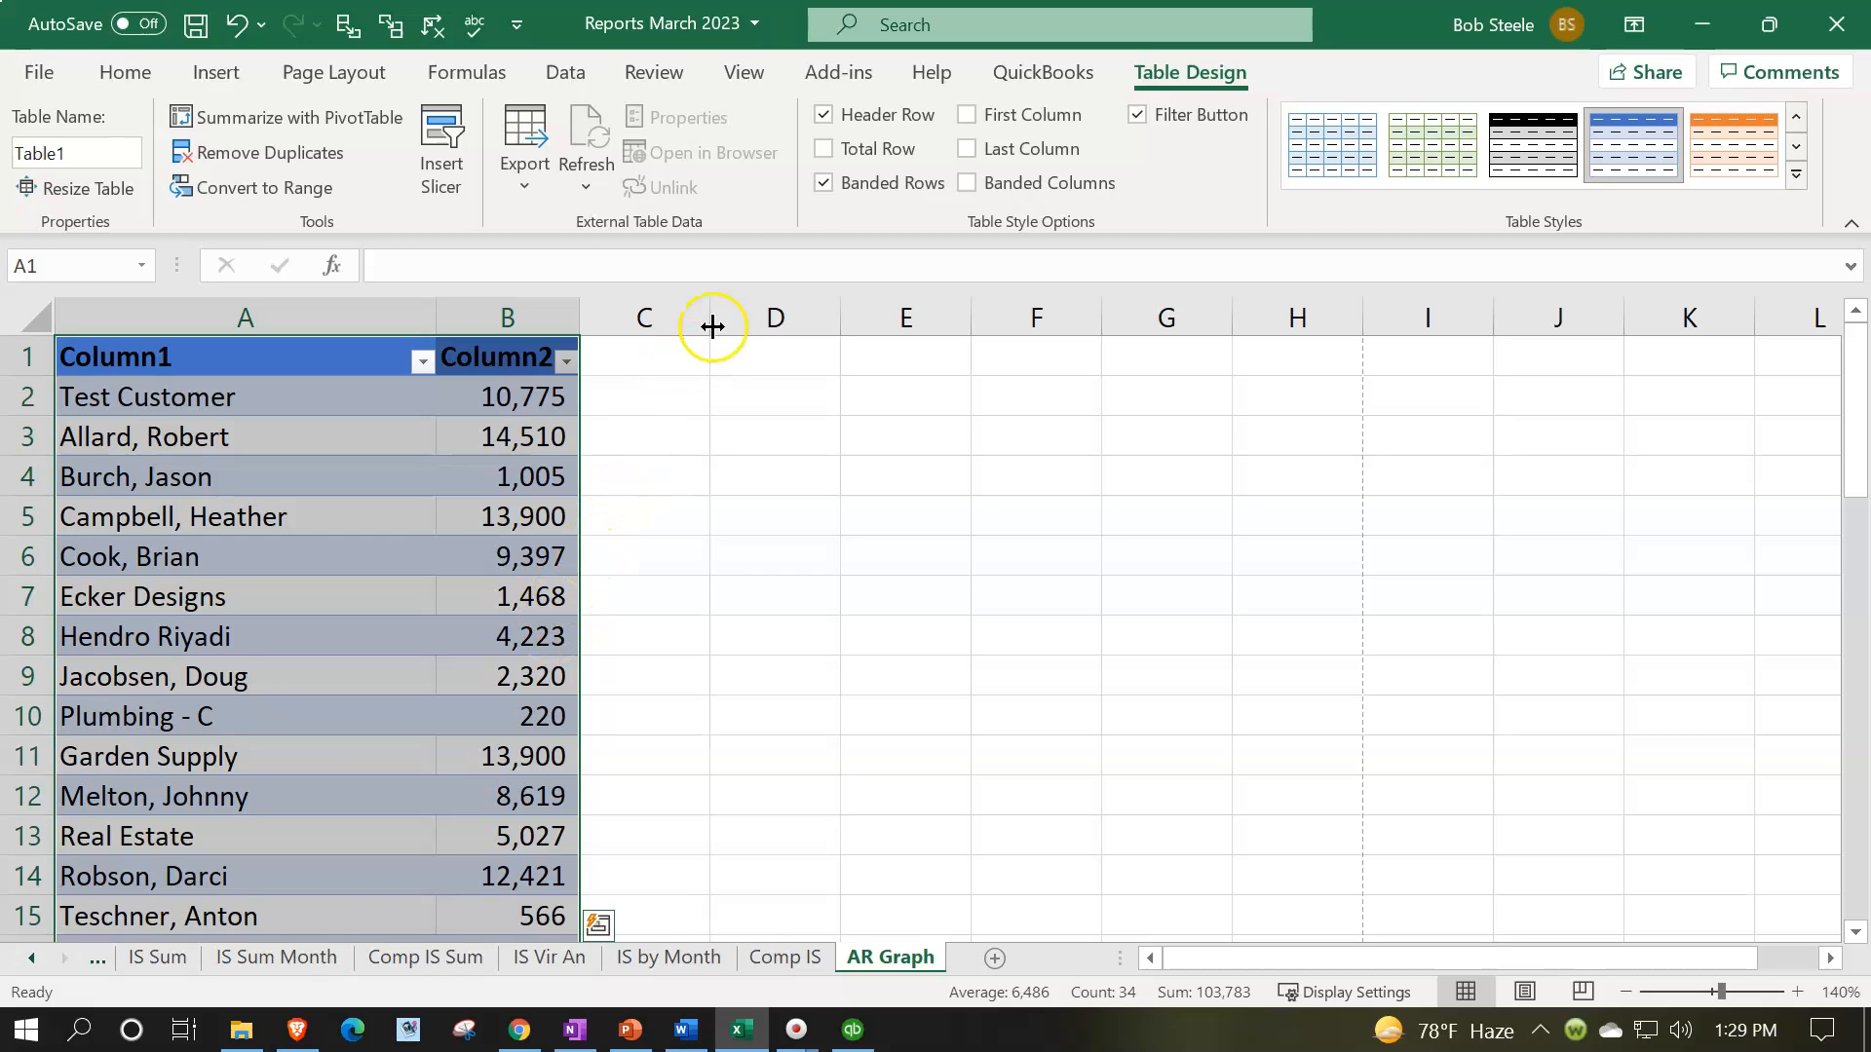
left_click(823, 151)
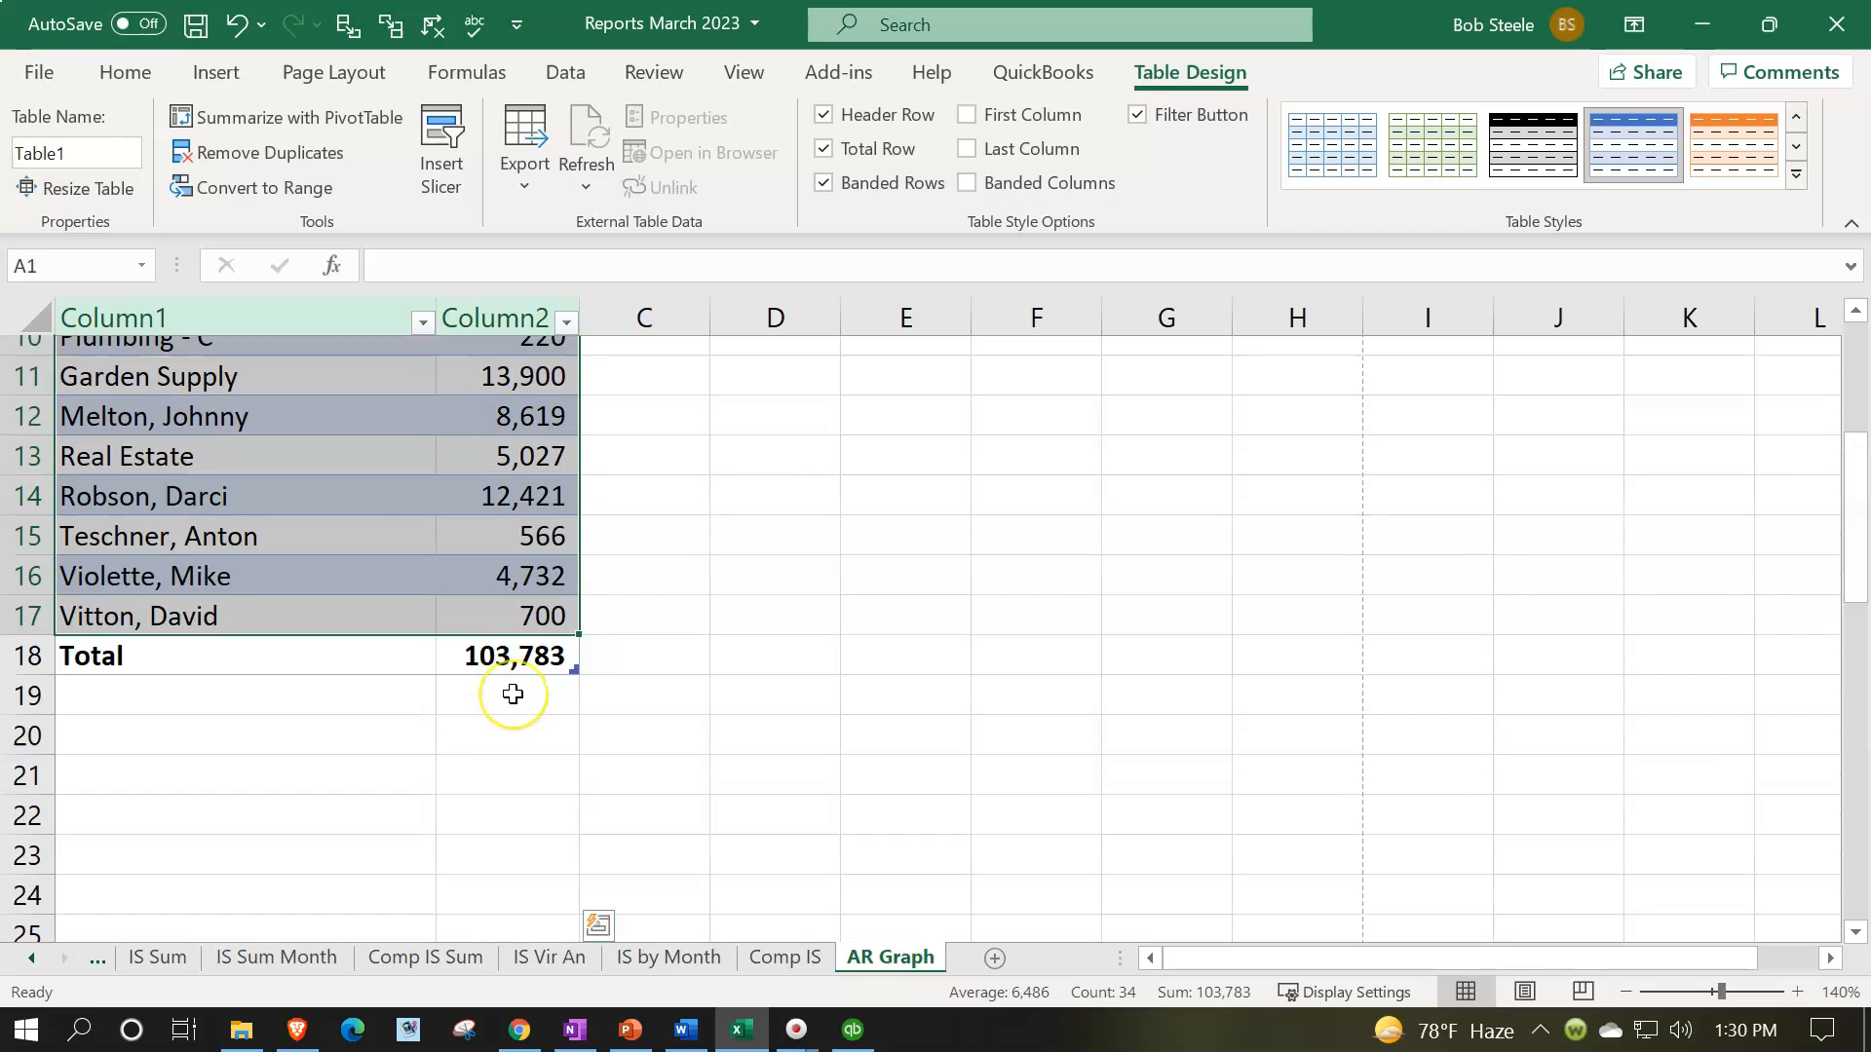
scroll(508, 687, "up", 4)
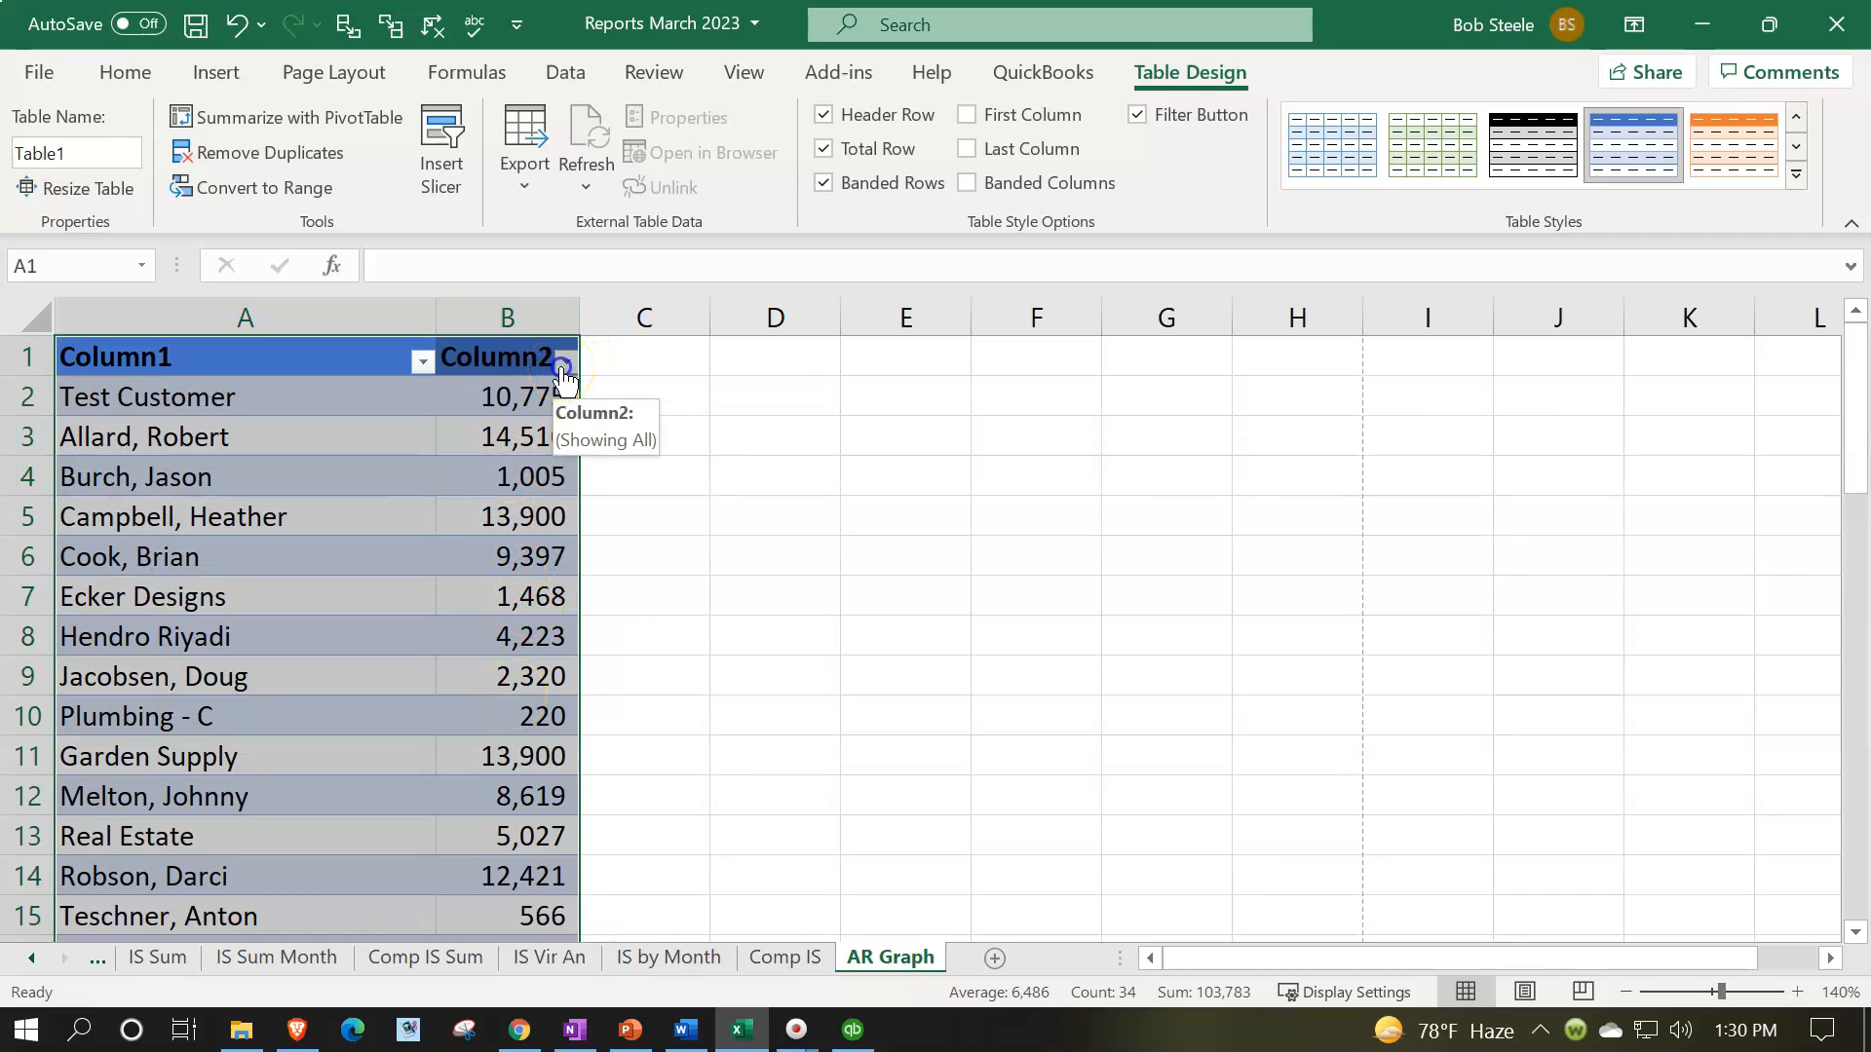
Sort the table by the balances in Column2 from largest to smallest
left_click(563, 364)
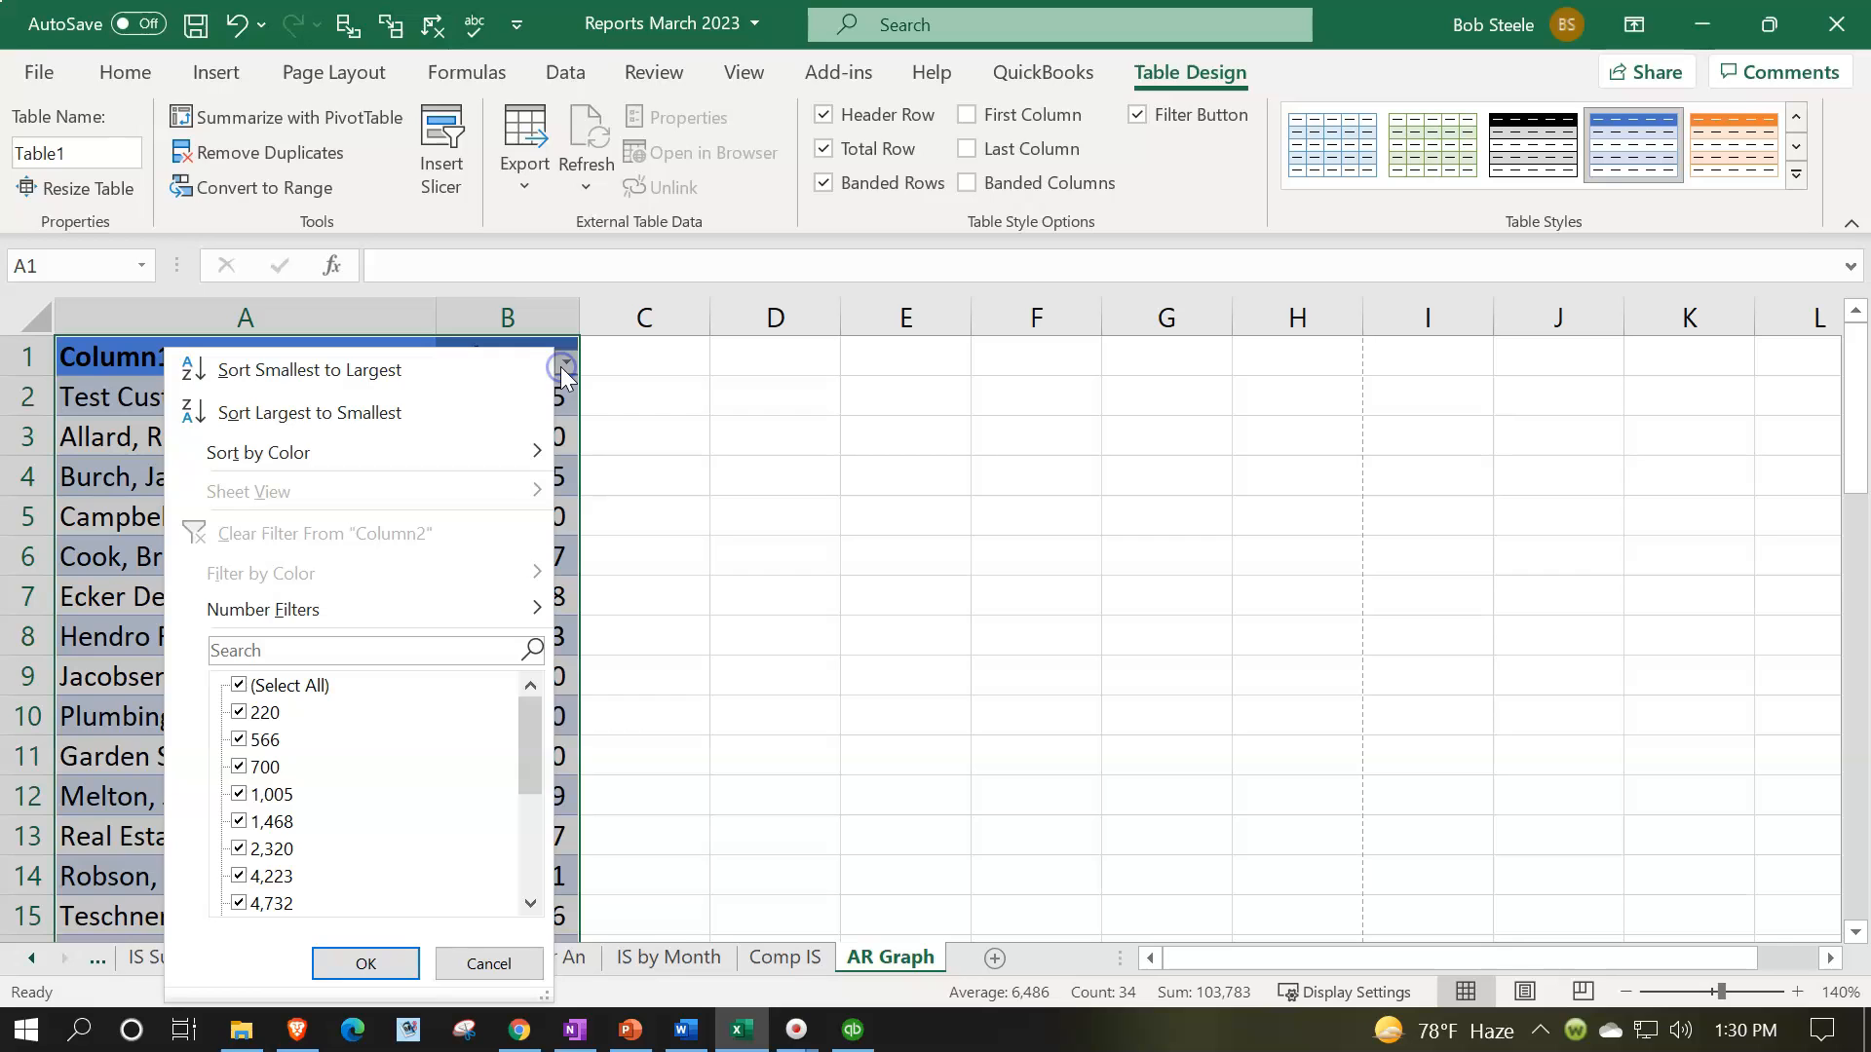
left_click(453, 410)
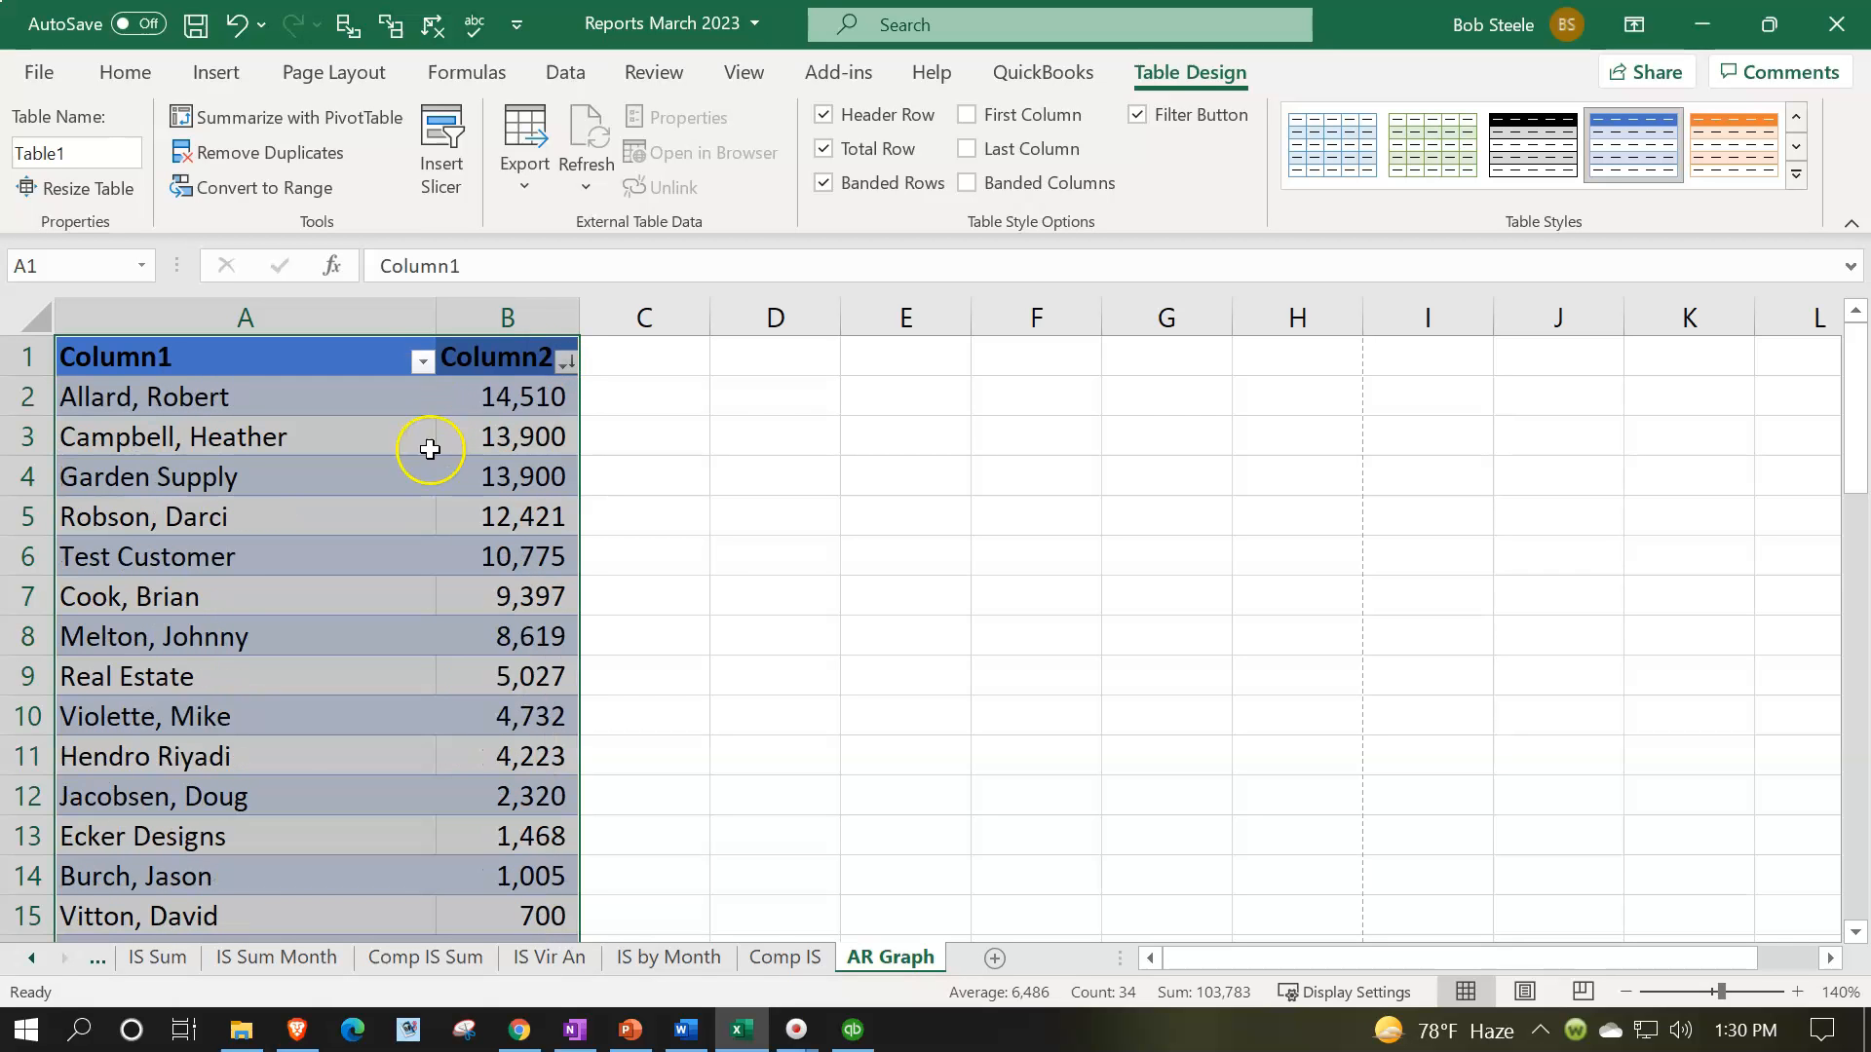
left_click(536, 487)
scroll(681, 513, "down", 2)
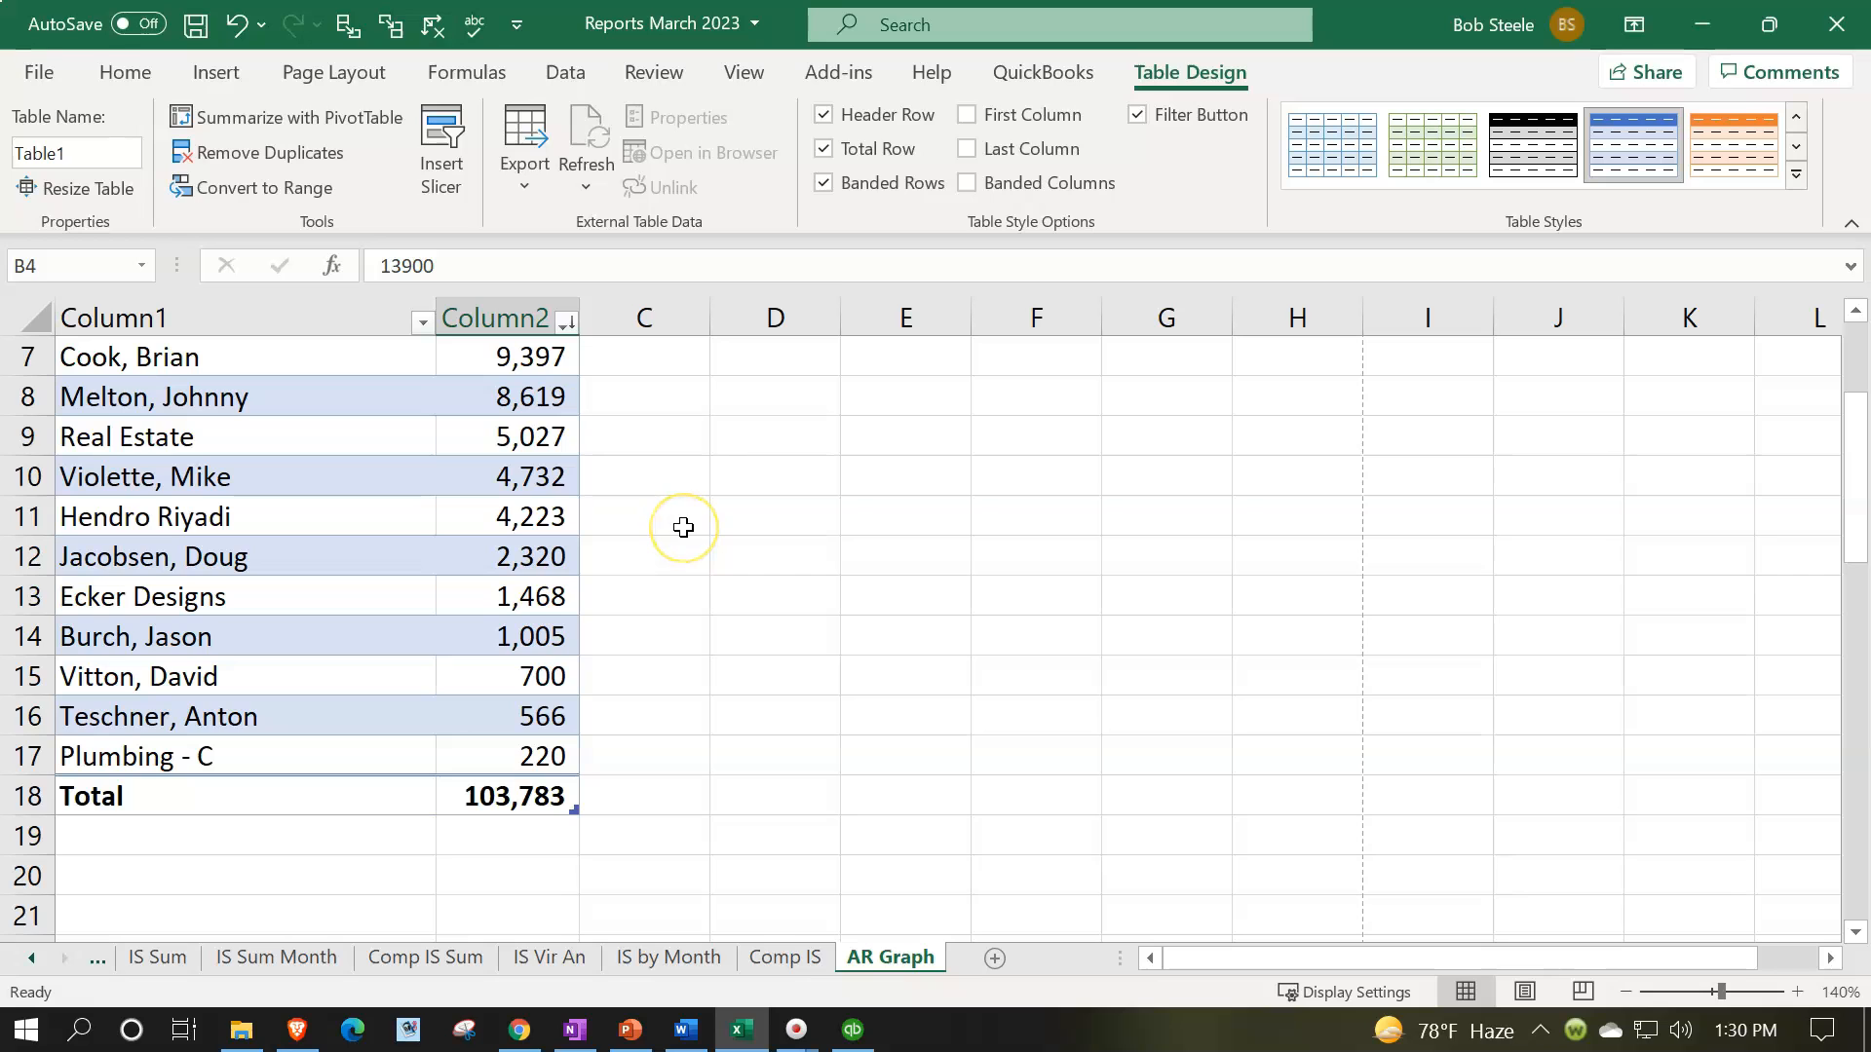
scroll(683, 527, "up", 2)
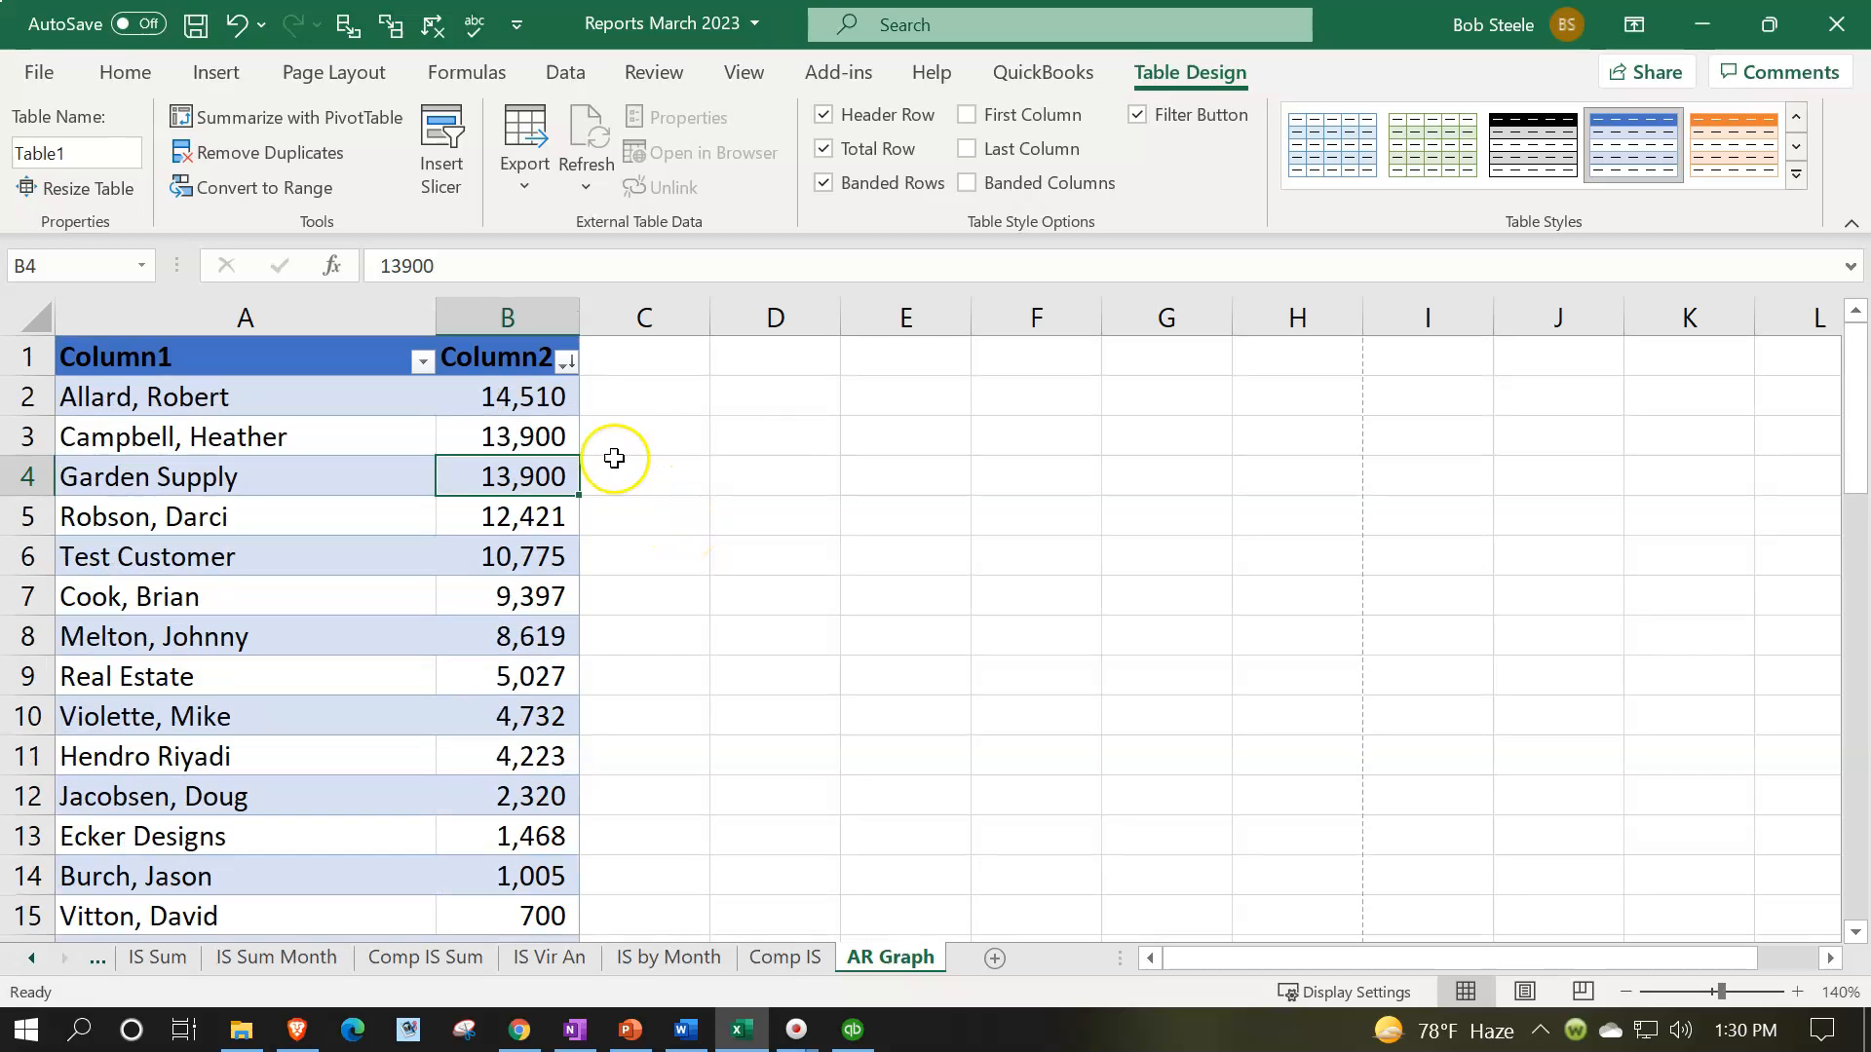
left_click(622, 407)
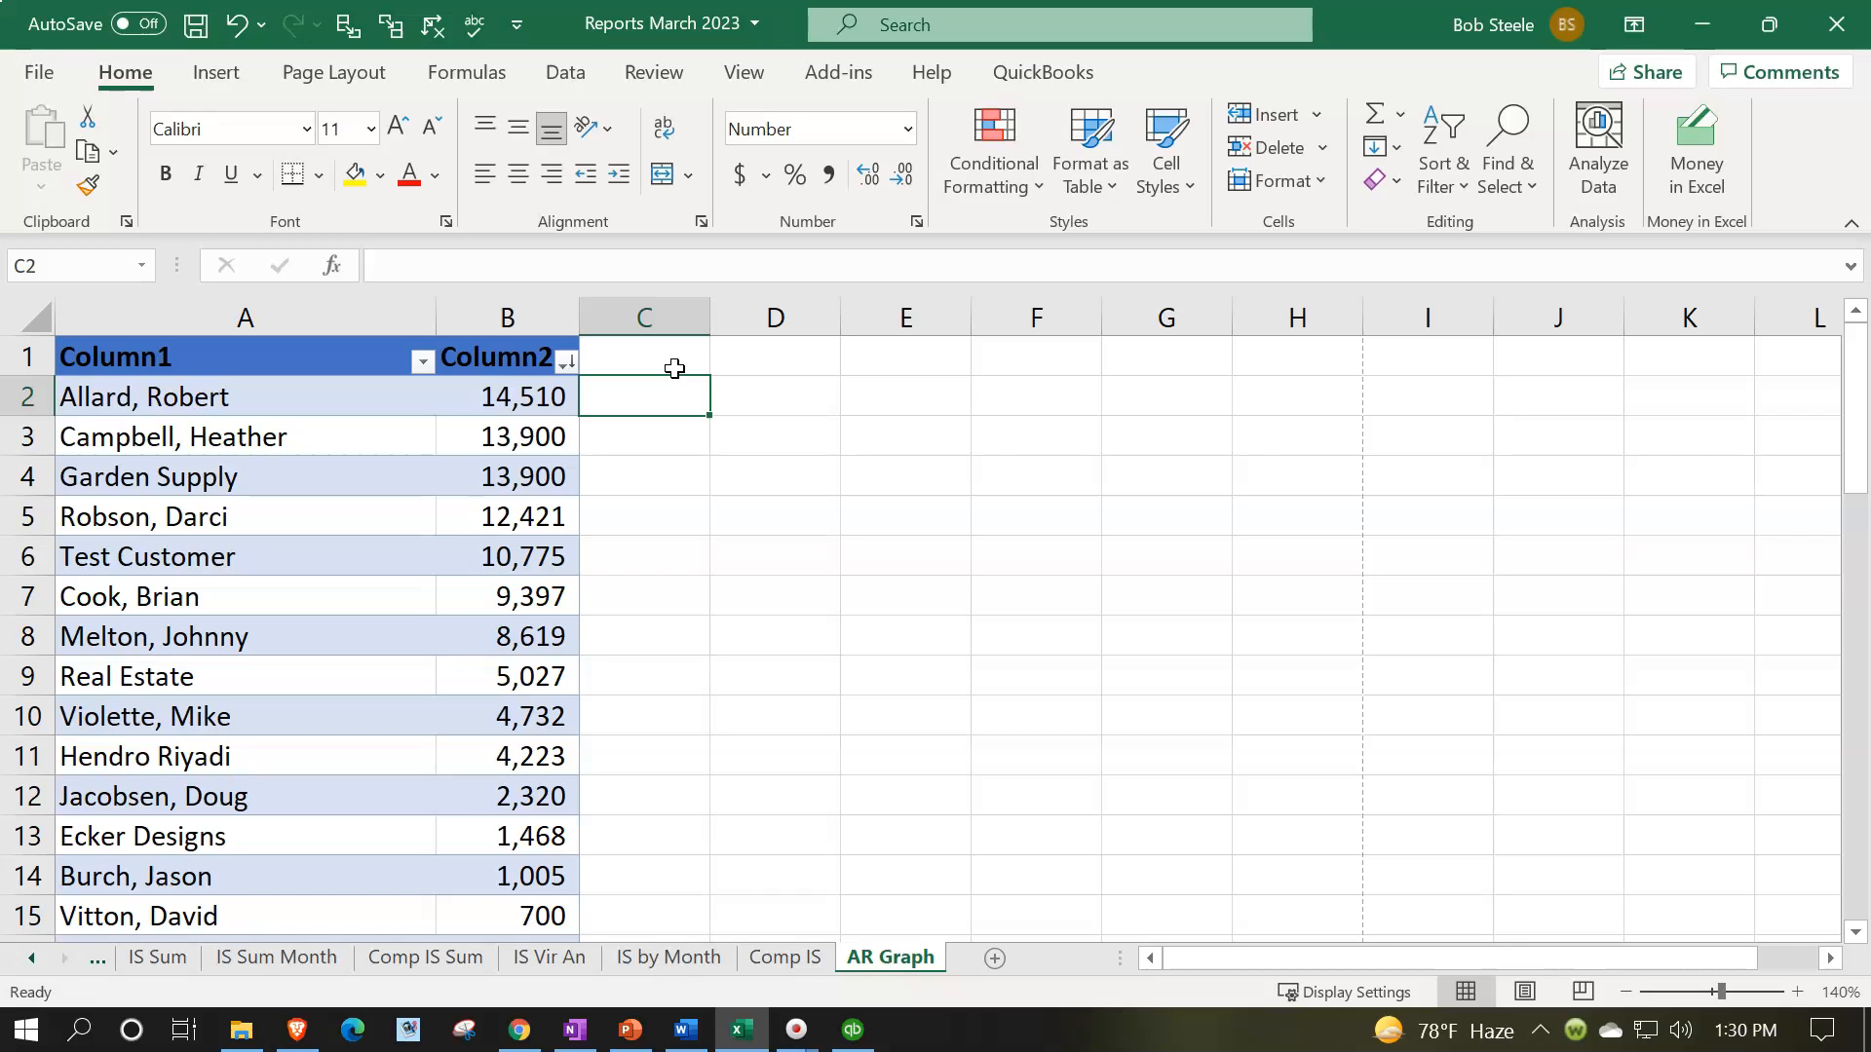
scroll(674, 368, "down", 2)
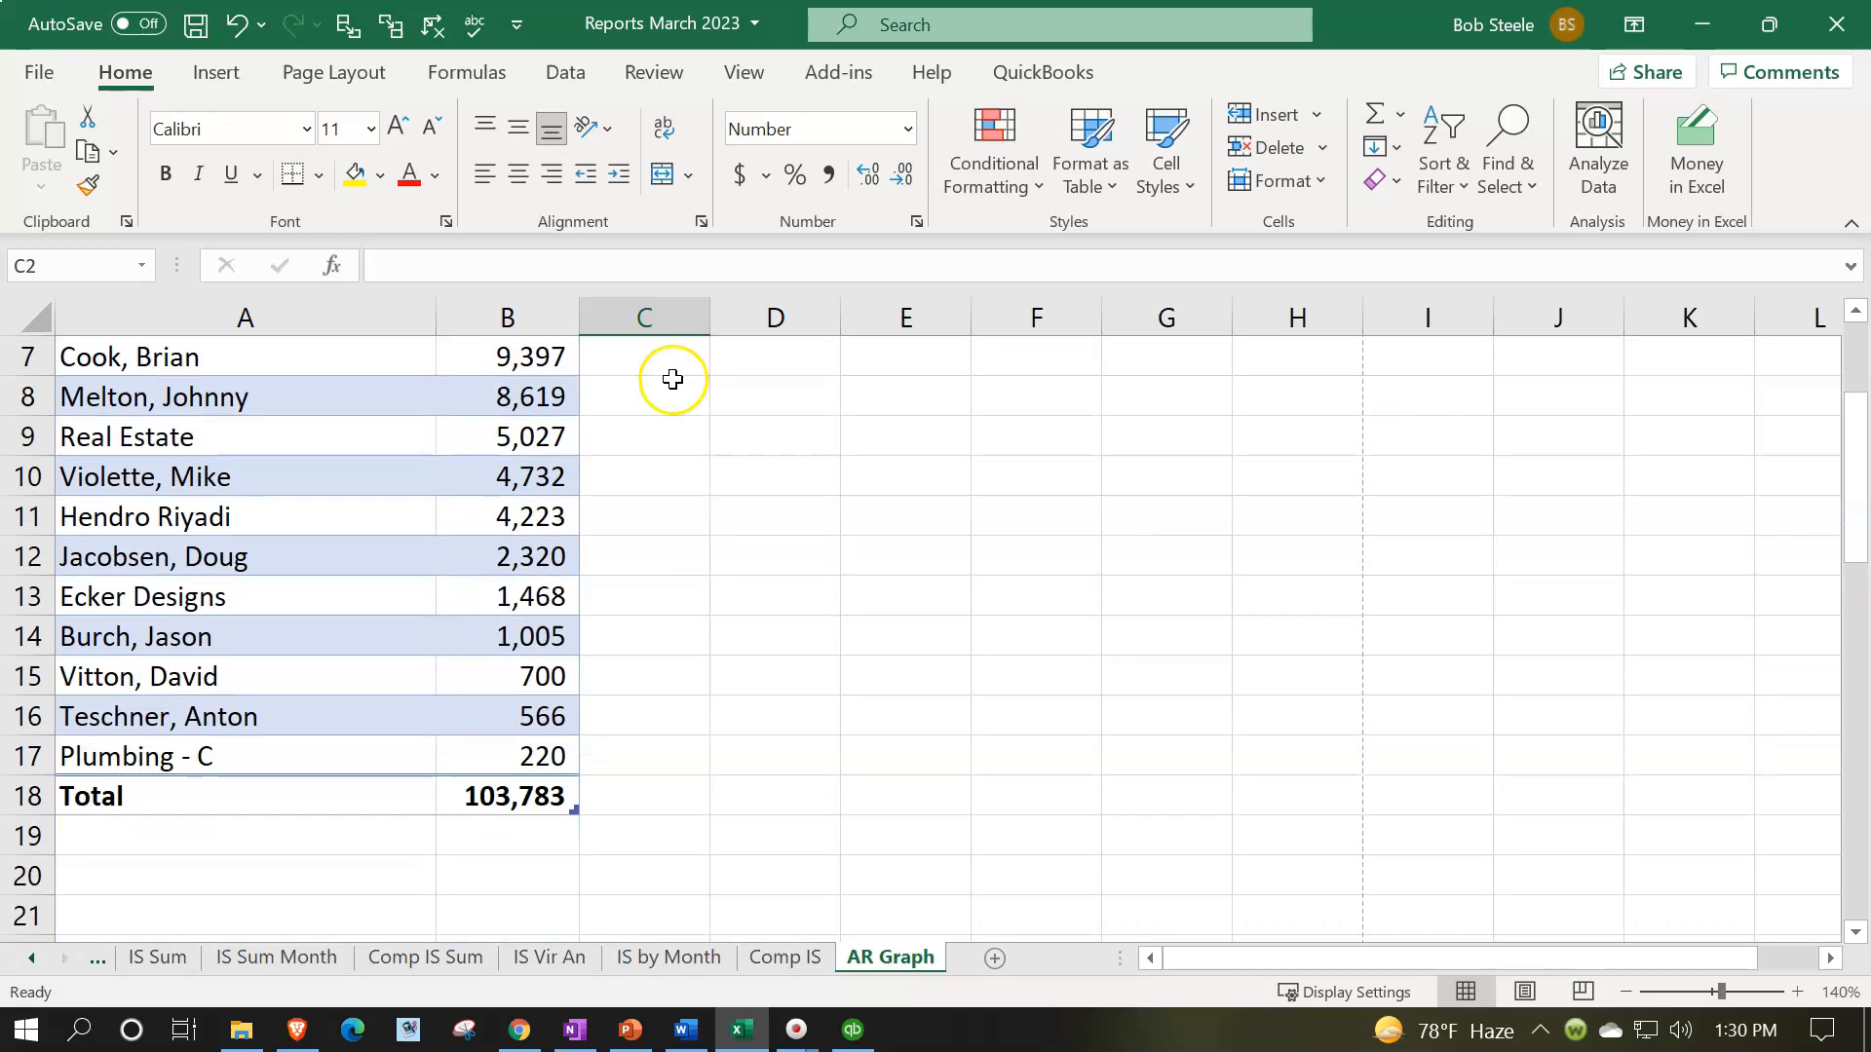
Switch to QuickBooks to examine how the Accounts Receivable by Customer pie groups its slices, and return to the Excel table
left_click(870, 1037)
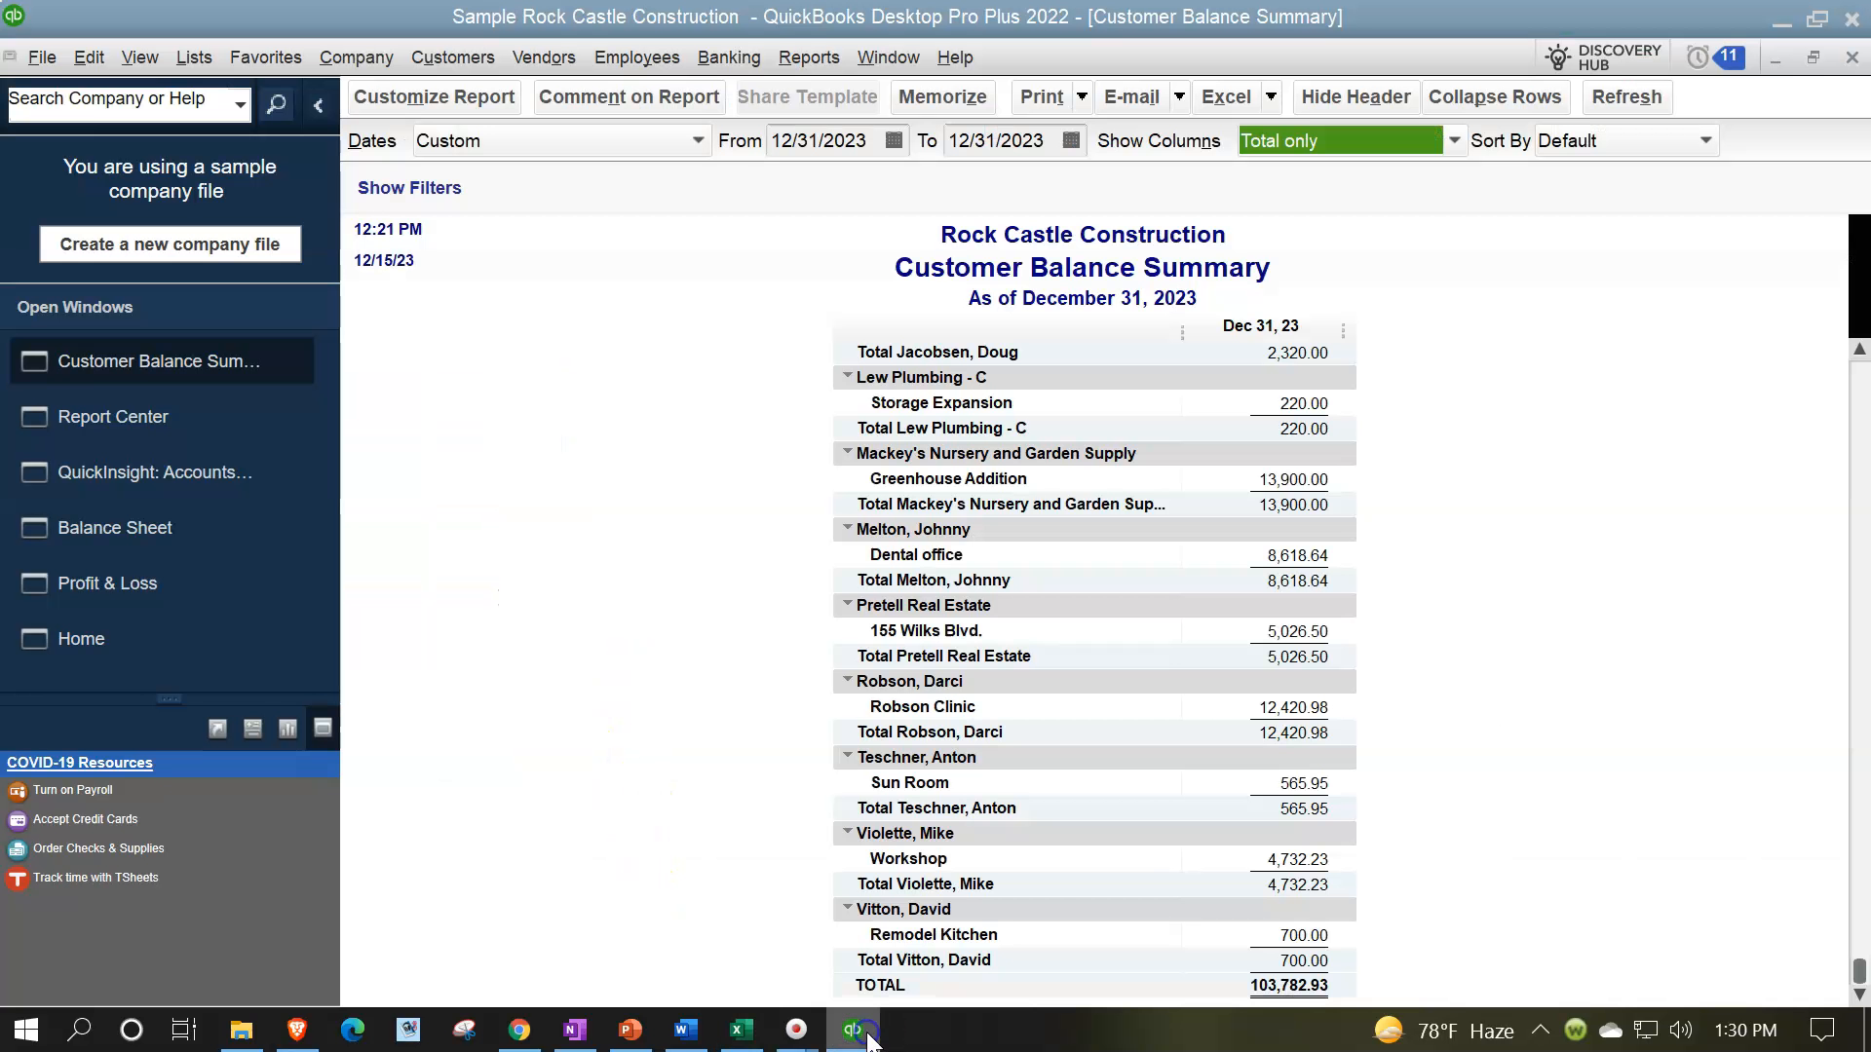
left_click(218, 415)
left_click(212, 472)
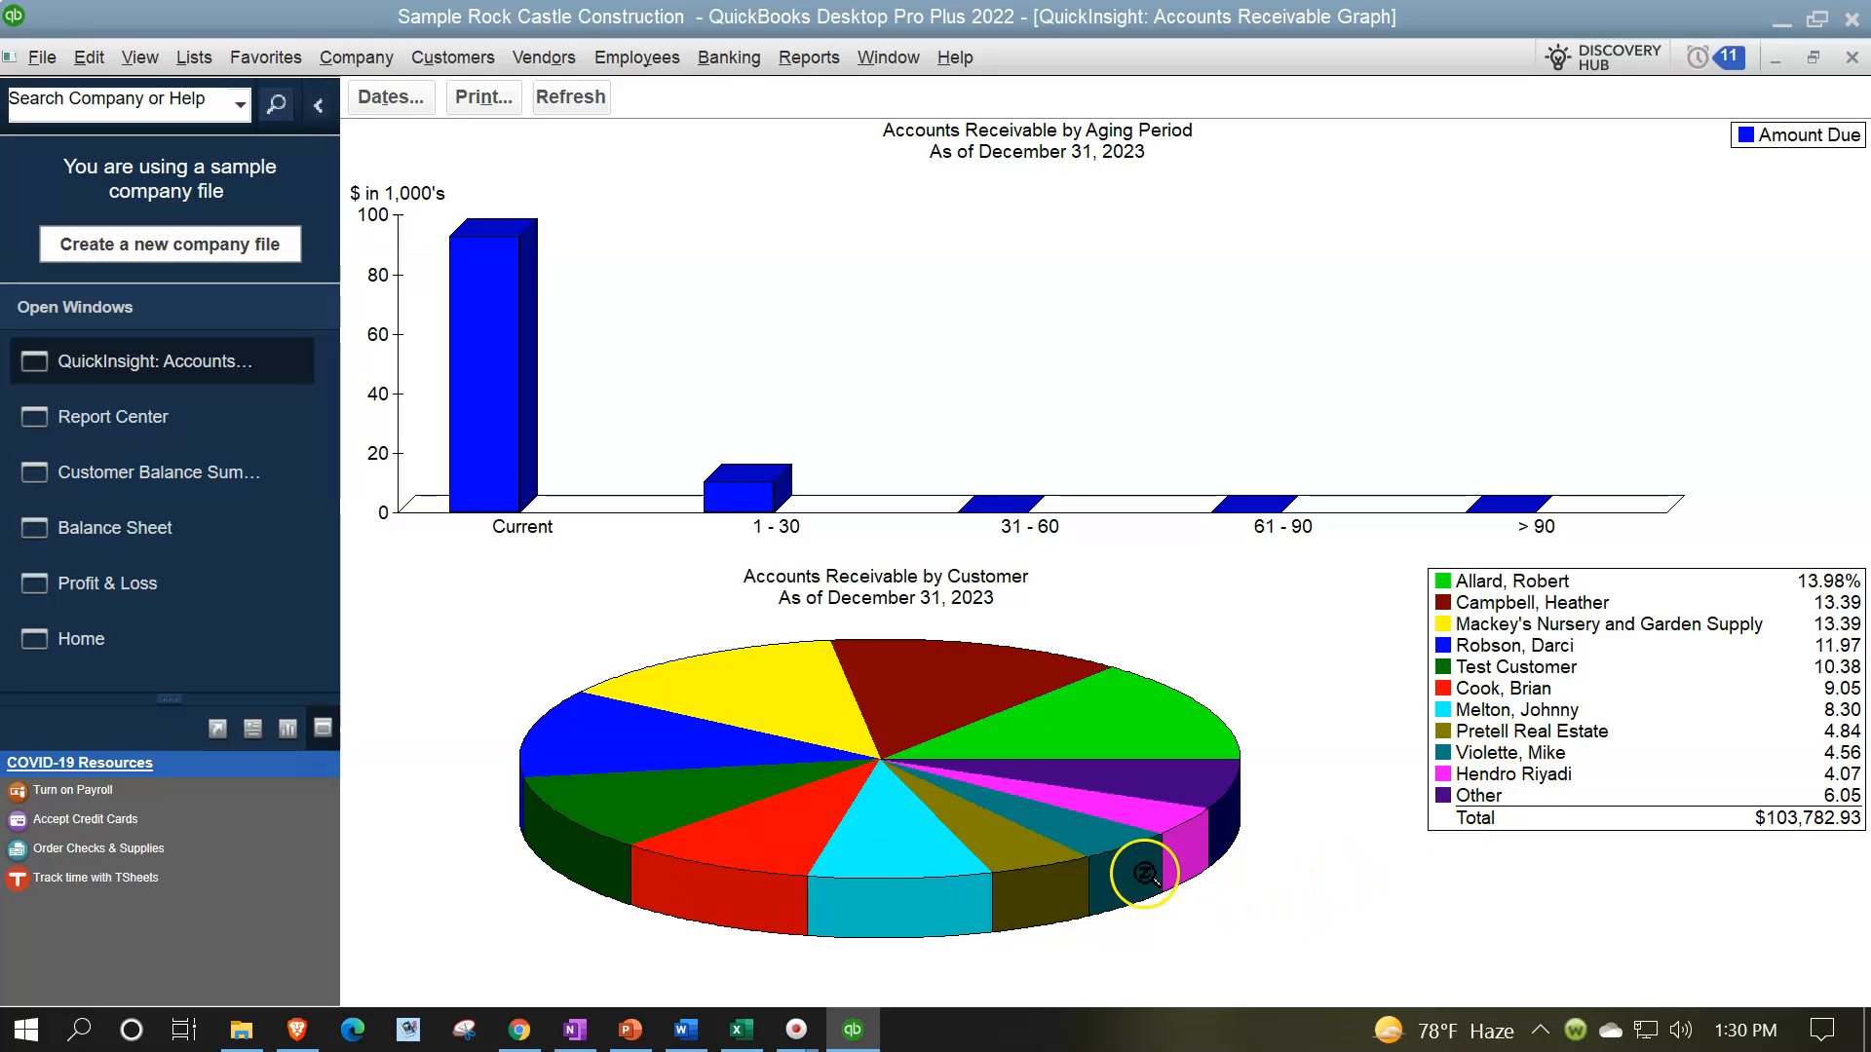
left_click(740, 1030)
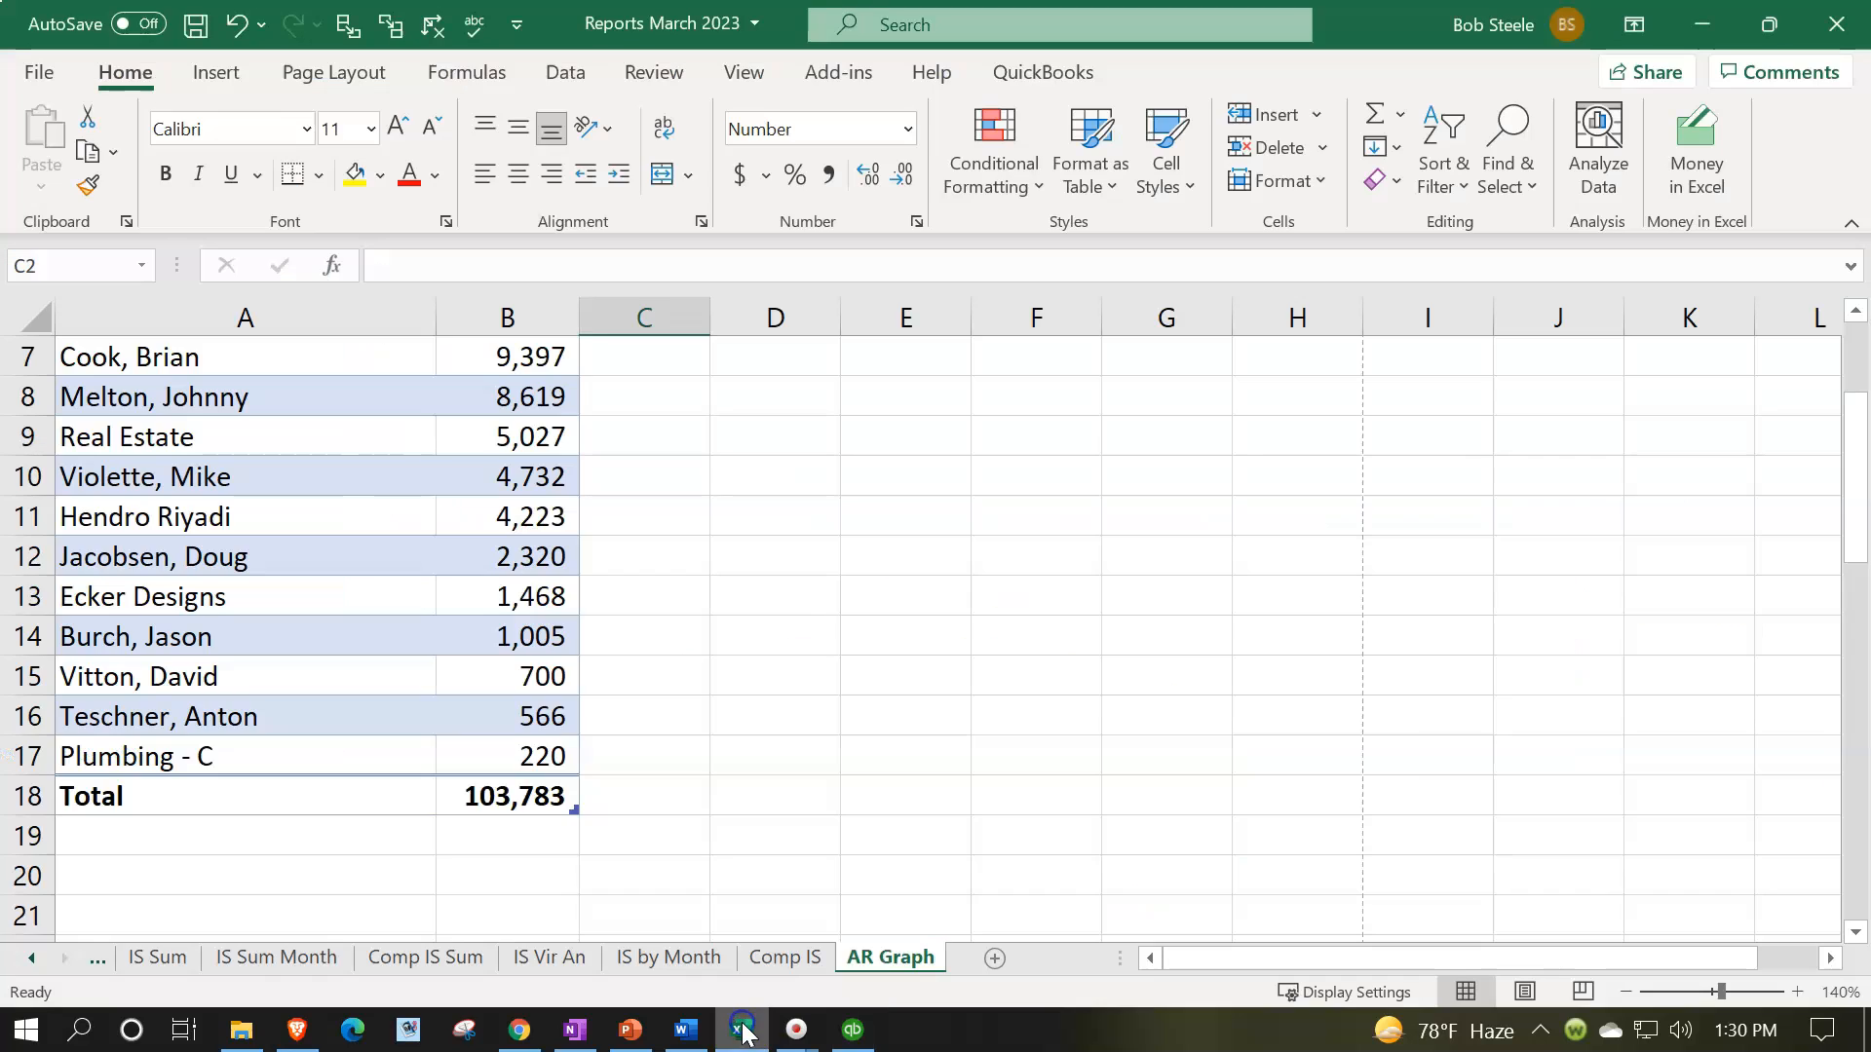
left_click(690, 880)
scroll(683, 877, "up", 2)
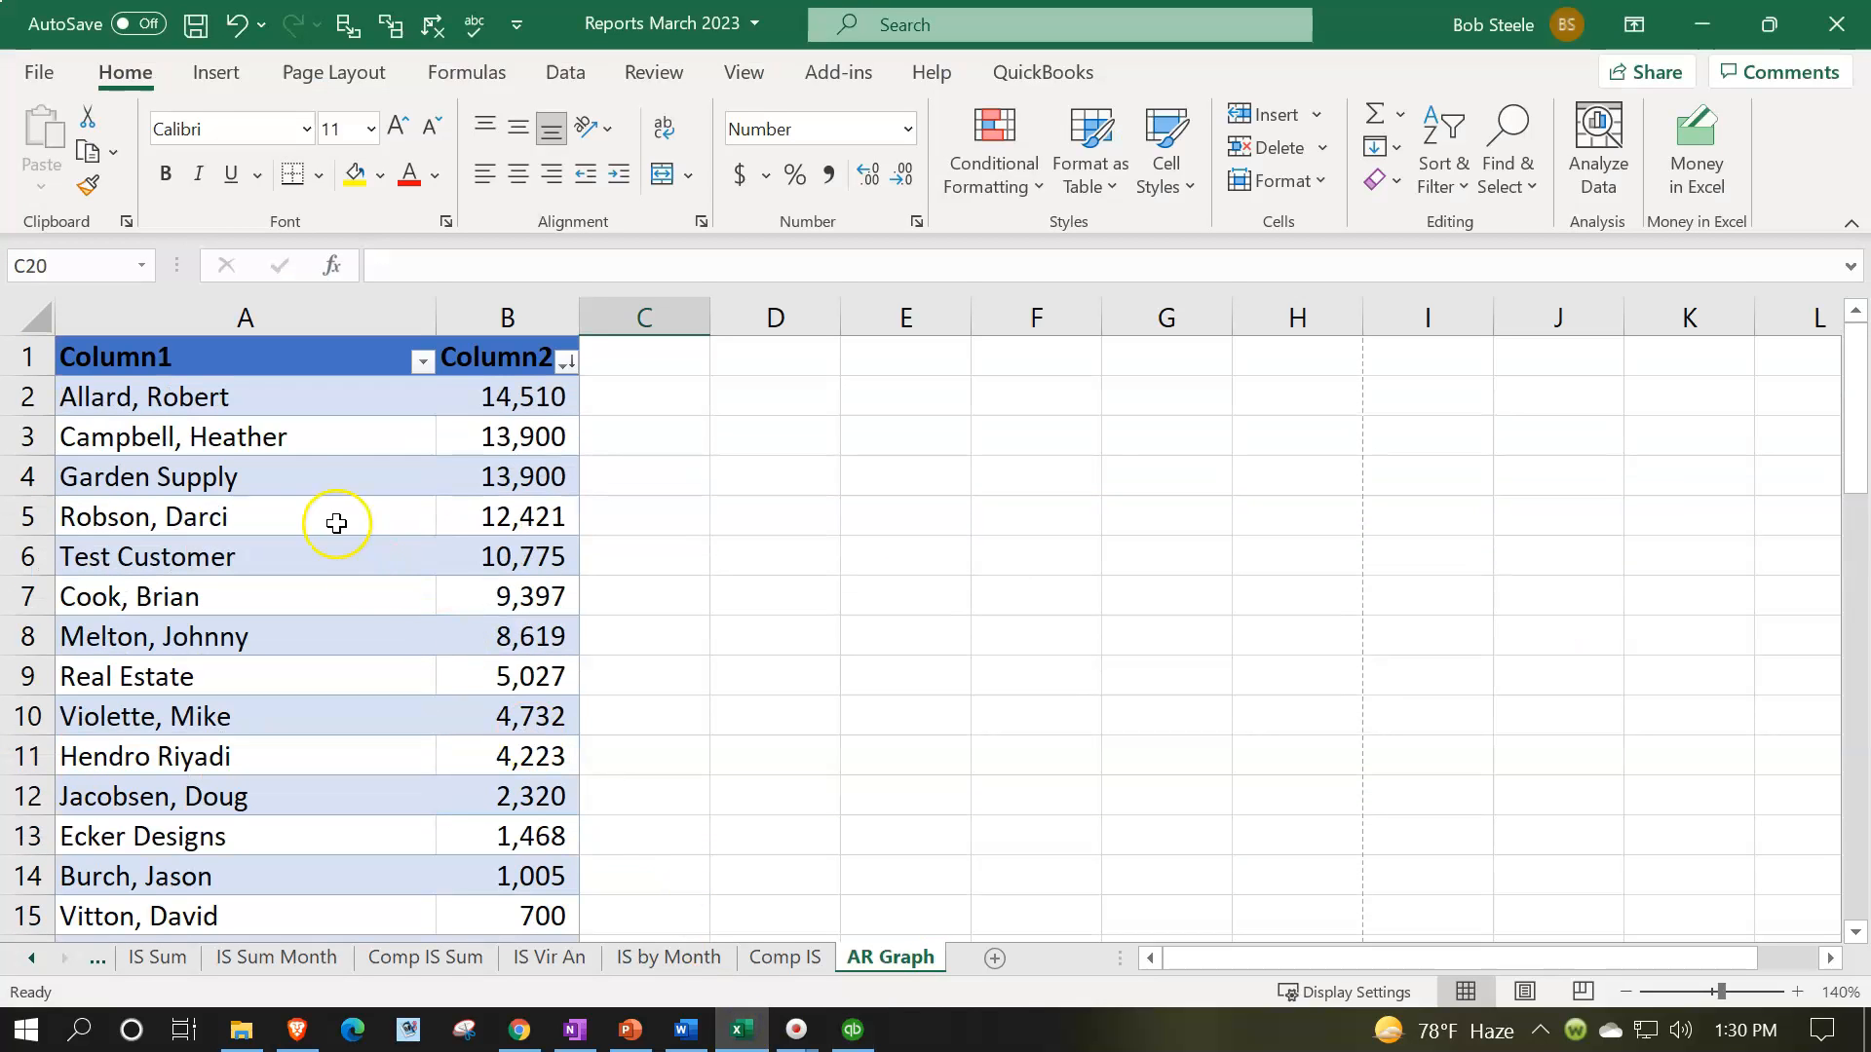
Replace the name in A12, just below the ten largest customers, with Other
left_click(238, 400)
key("Down")
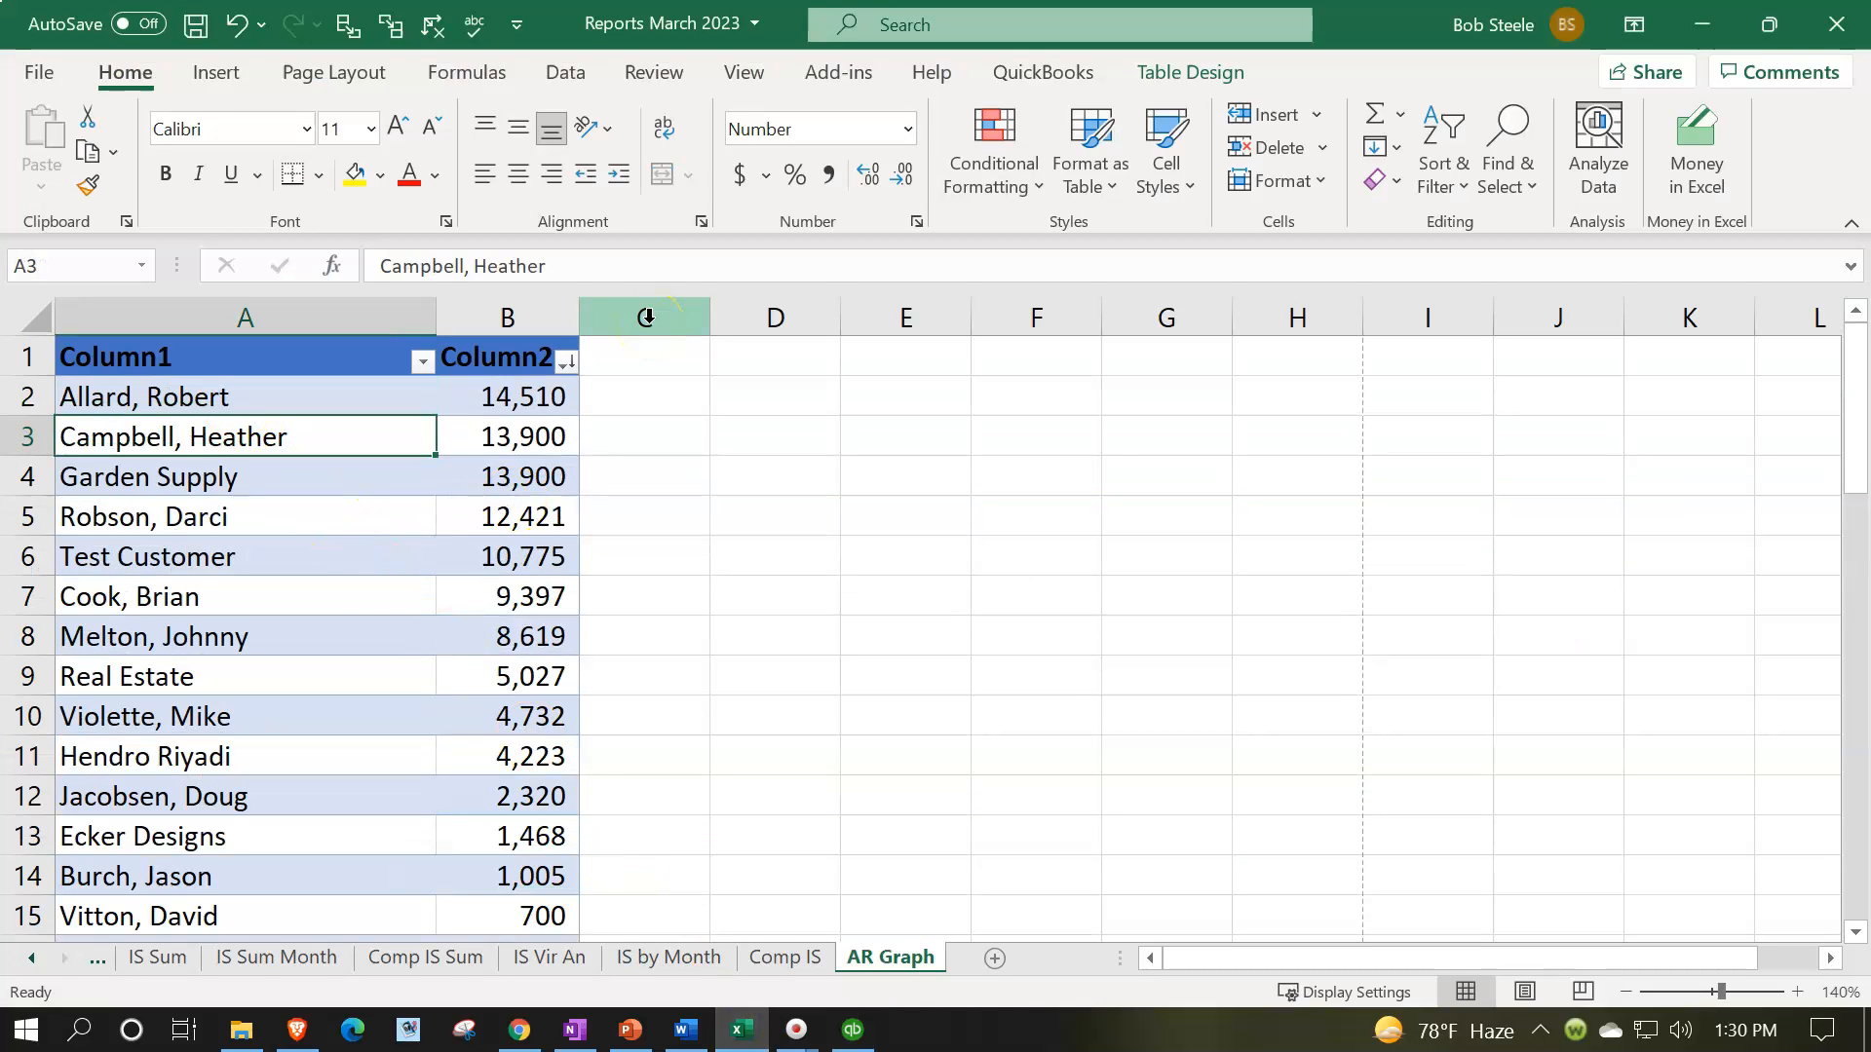
key("Down")
key("Down")
key("Down")
key("Down")
key("Down")
key("Down")
key("Down")
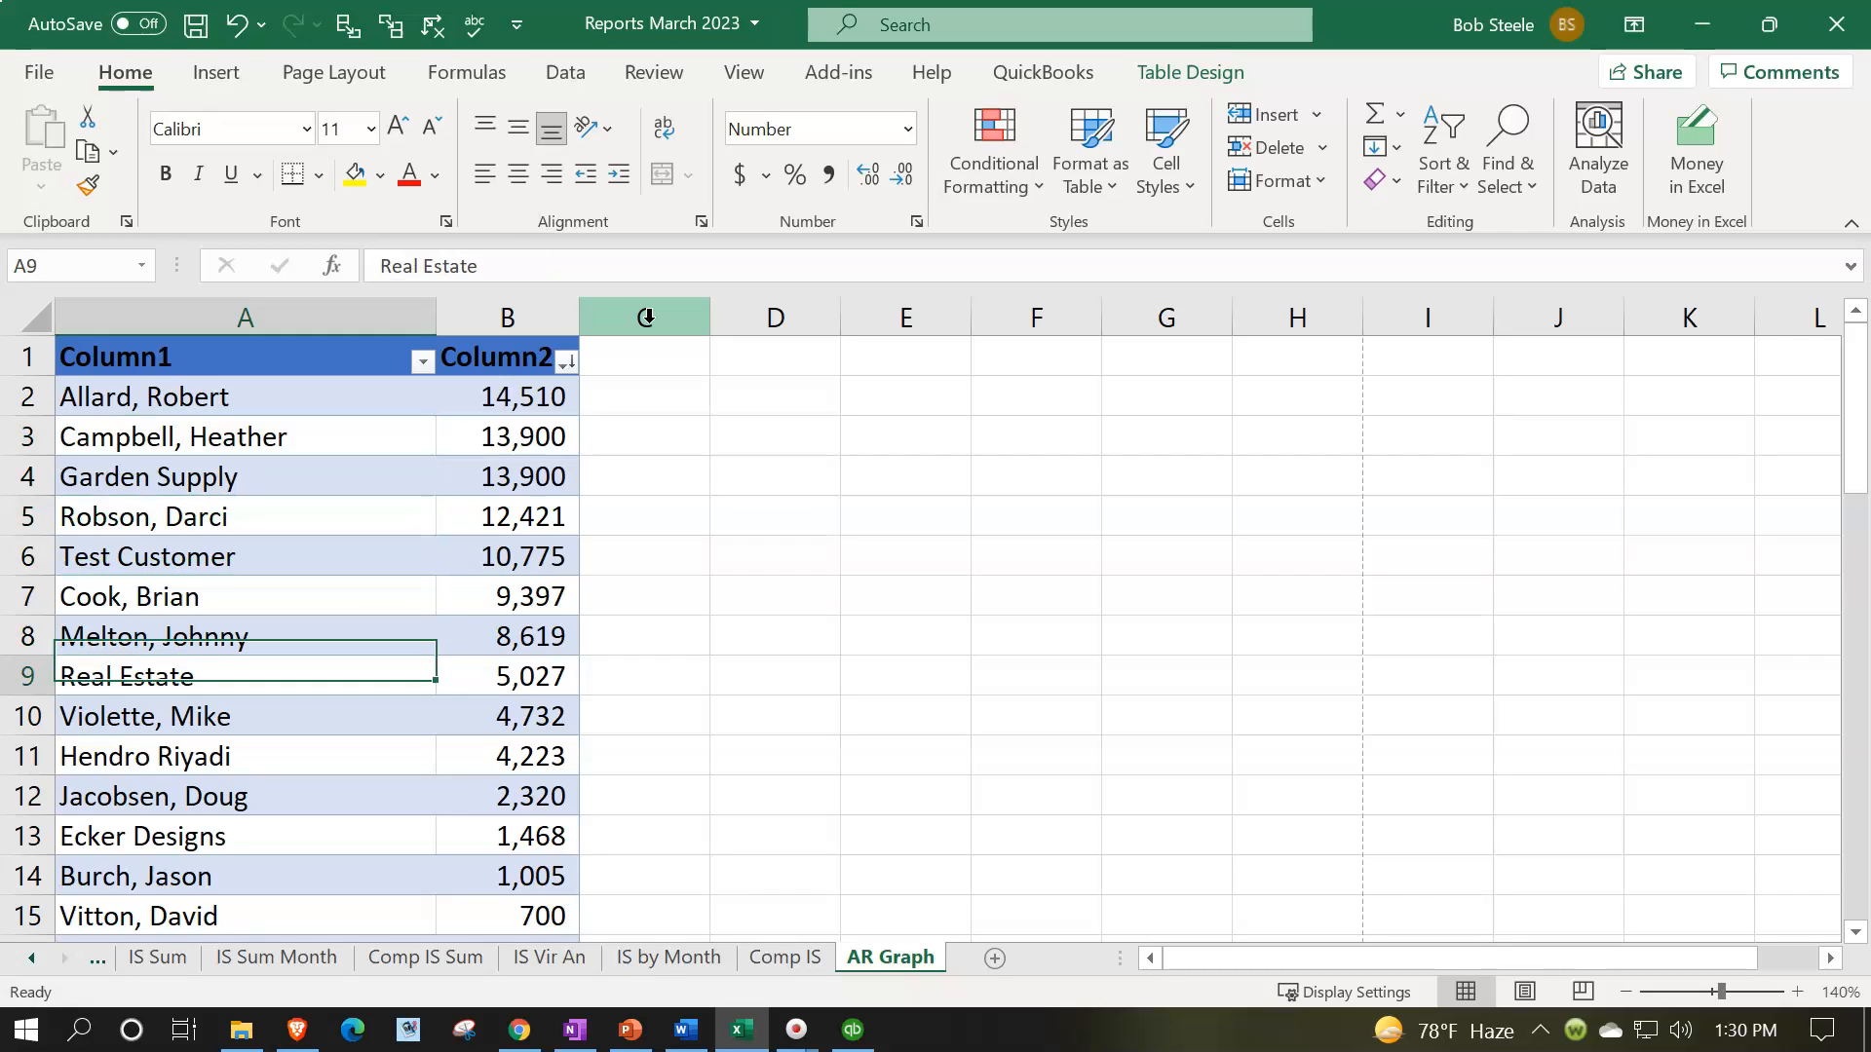
key("Down")
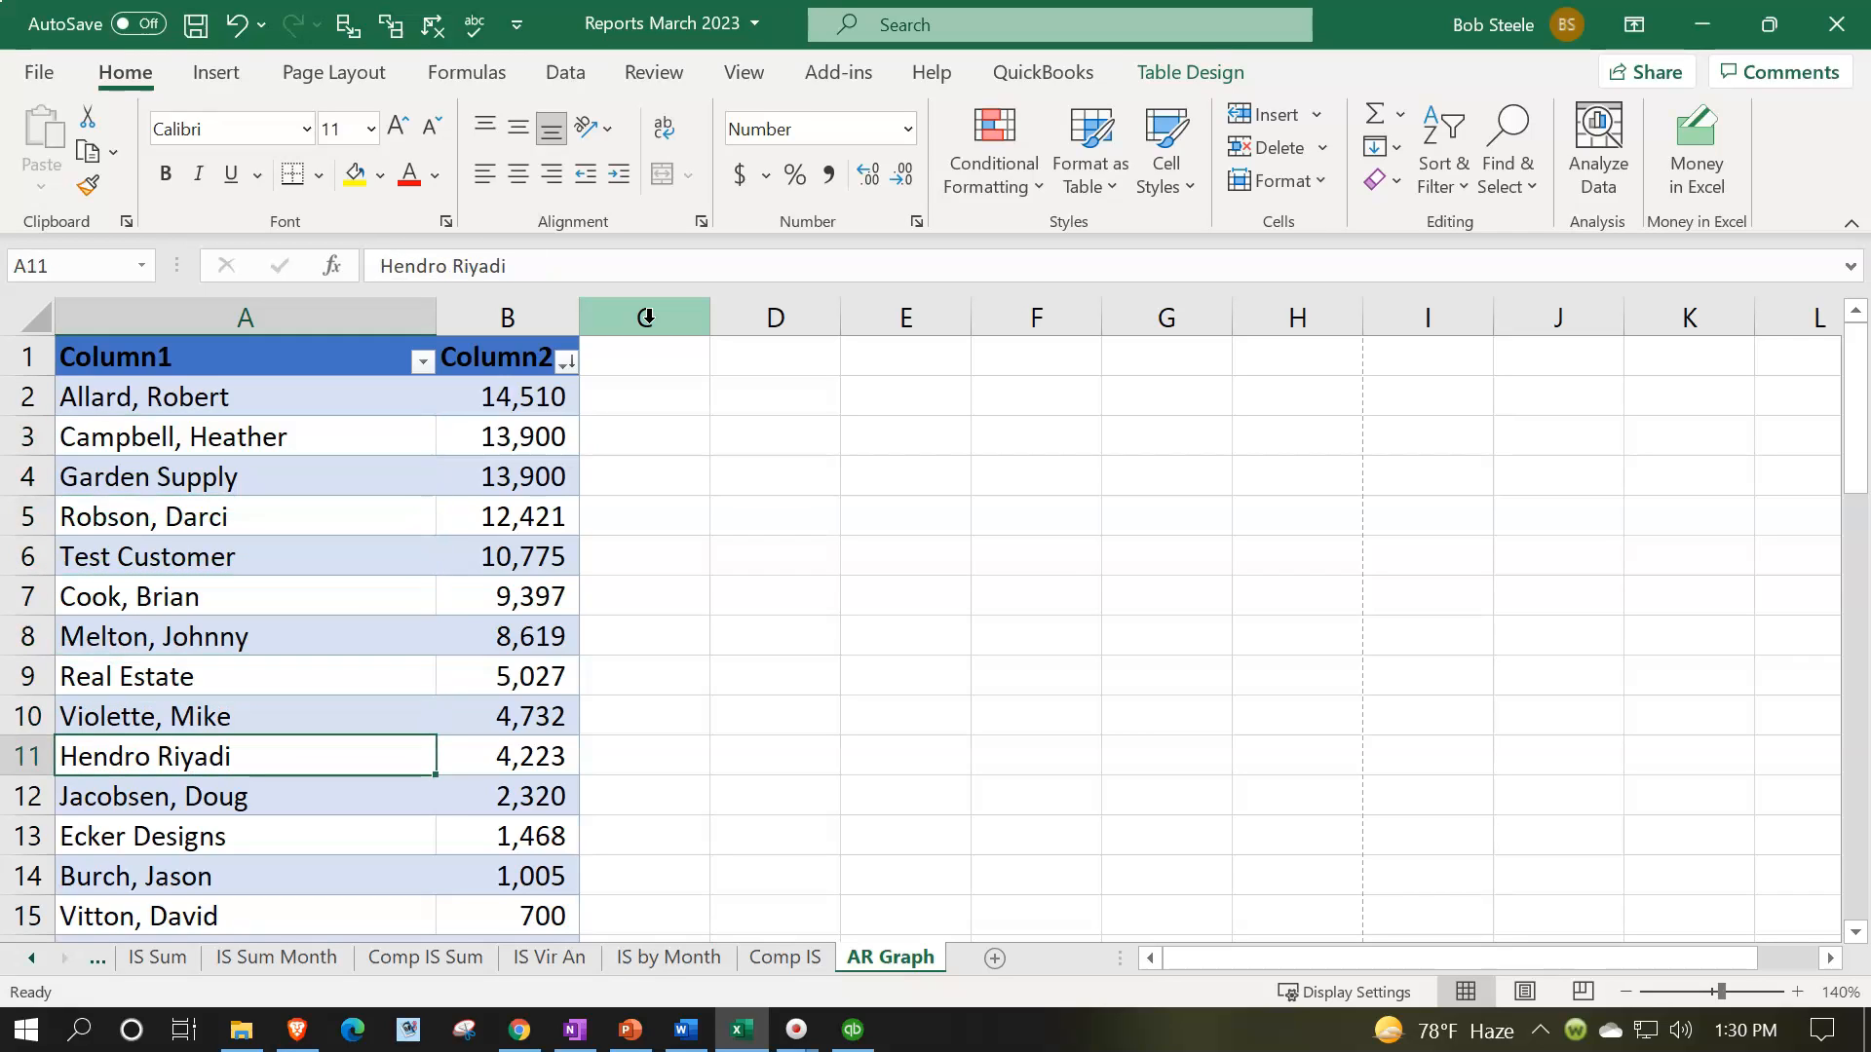
key("Down")
key("Right")
key("Right")
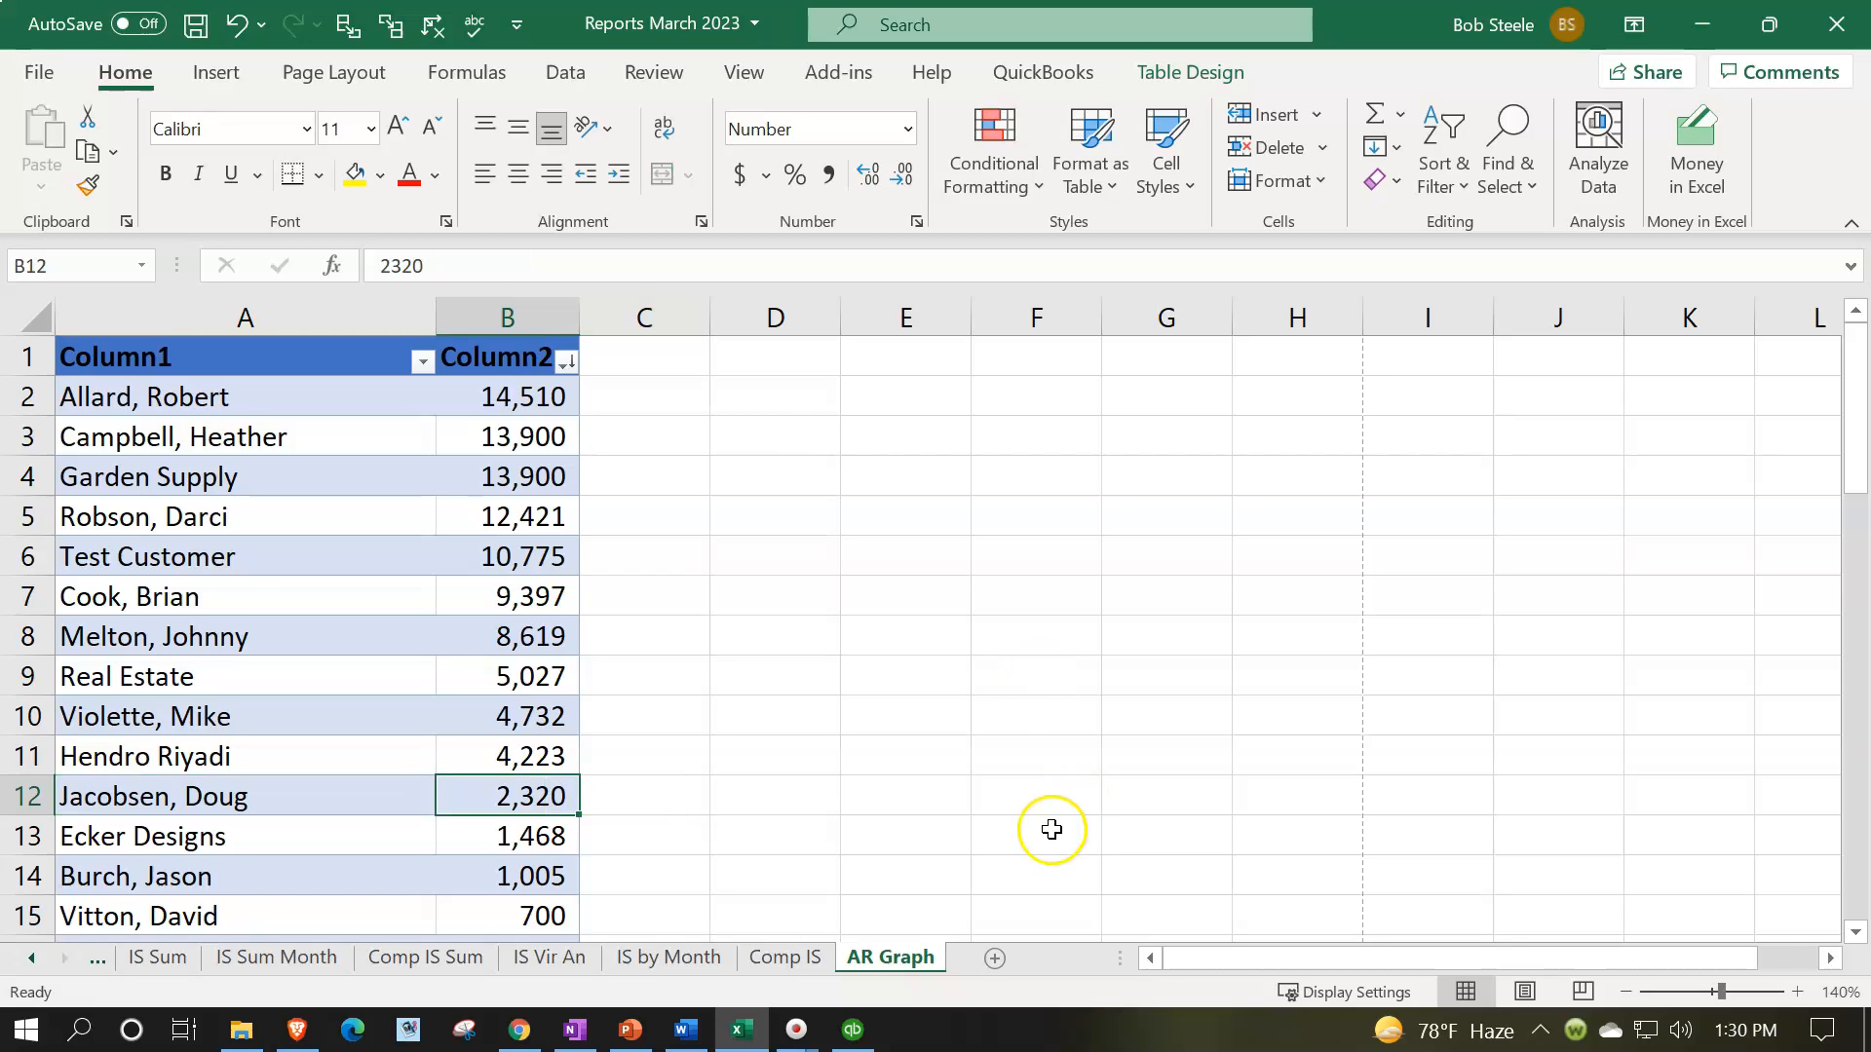
scroll(1037, 828, "down", 1)
key("Left")
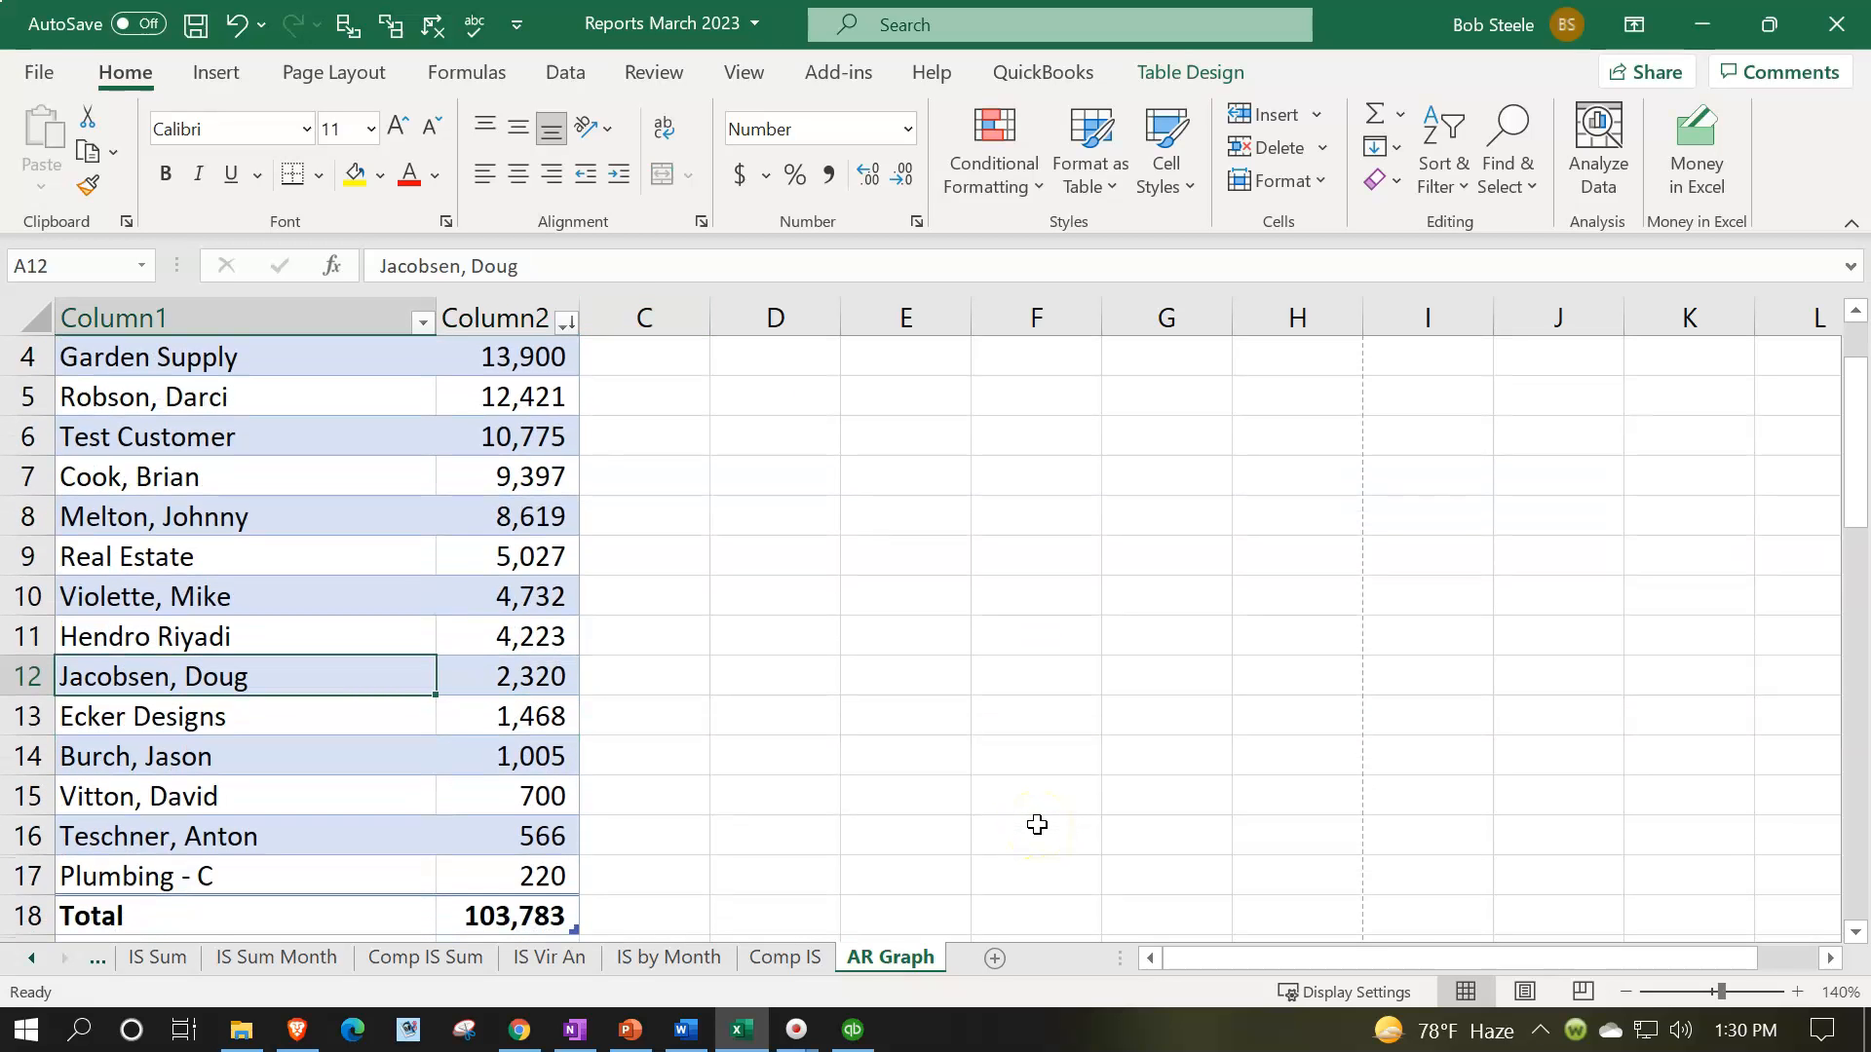
type("Other")
key("Tab")
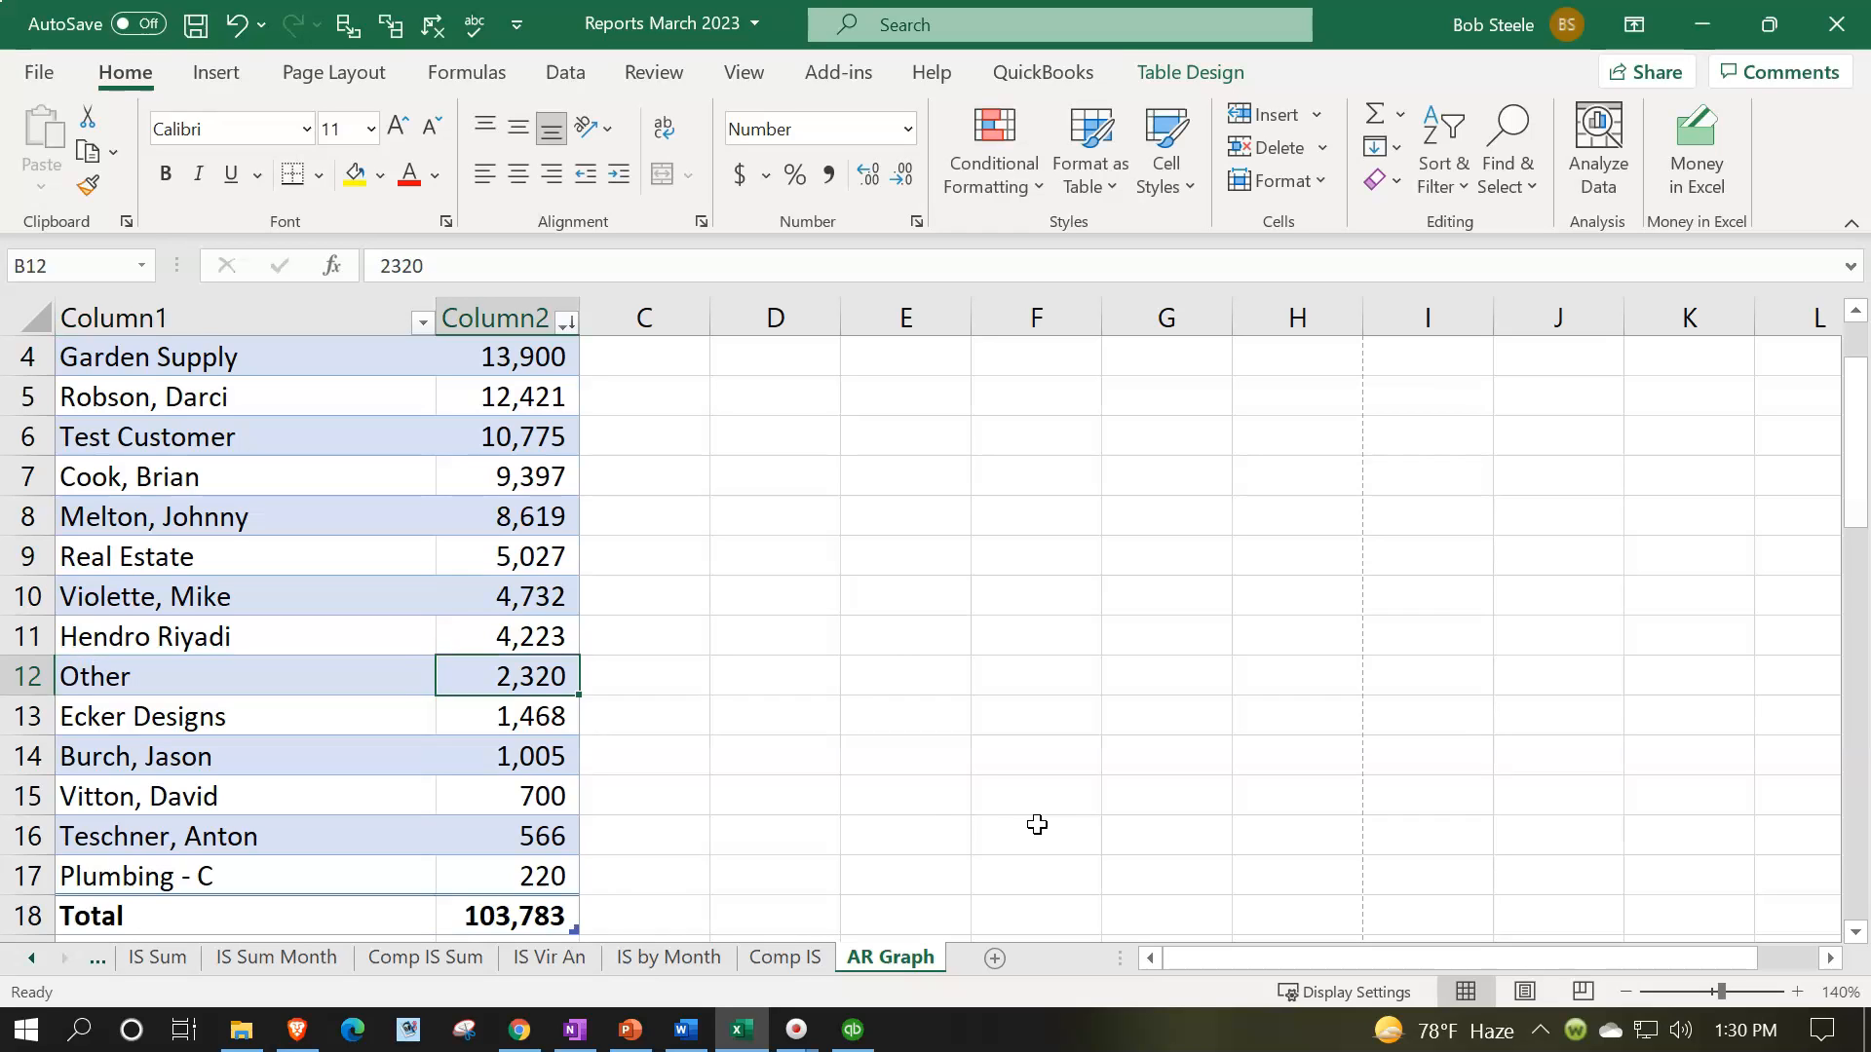
Sum the balances in B12:B17 and enter the combined amount 6279 in B12 for Other
left_click_drag(546, 676, 549, 856)
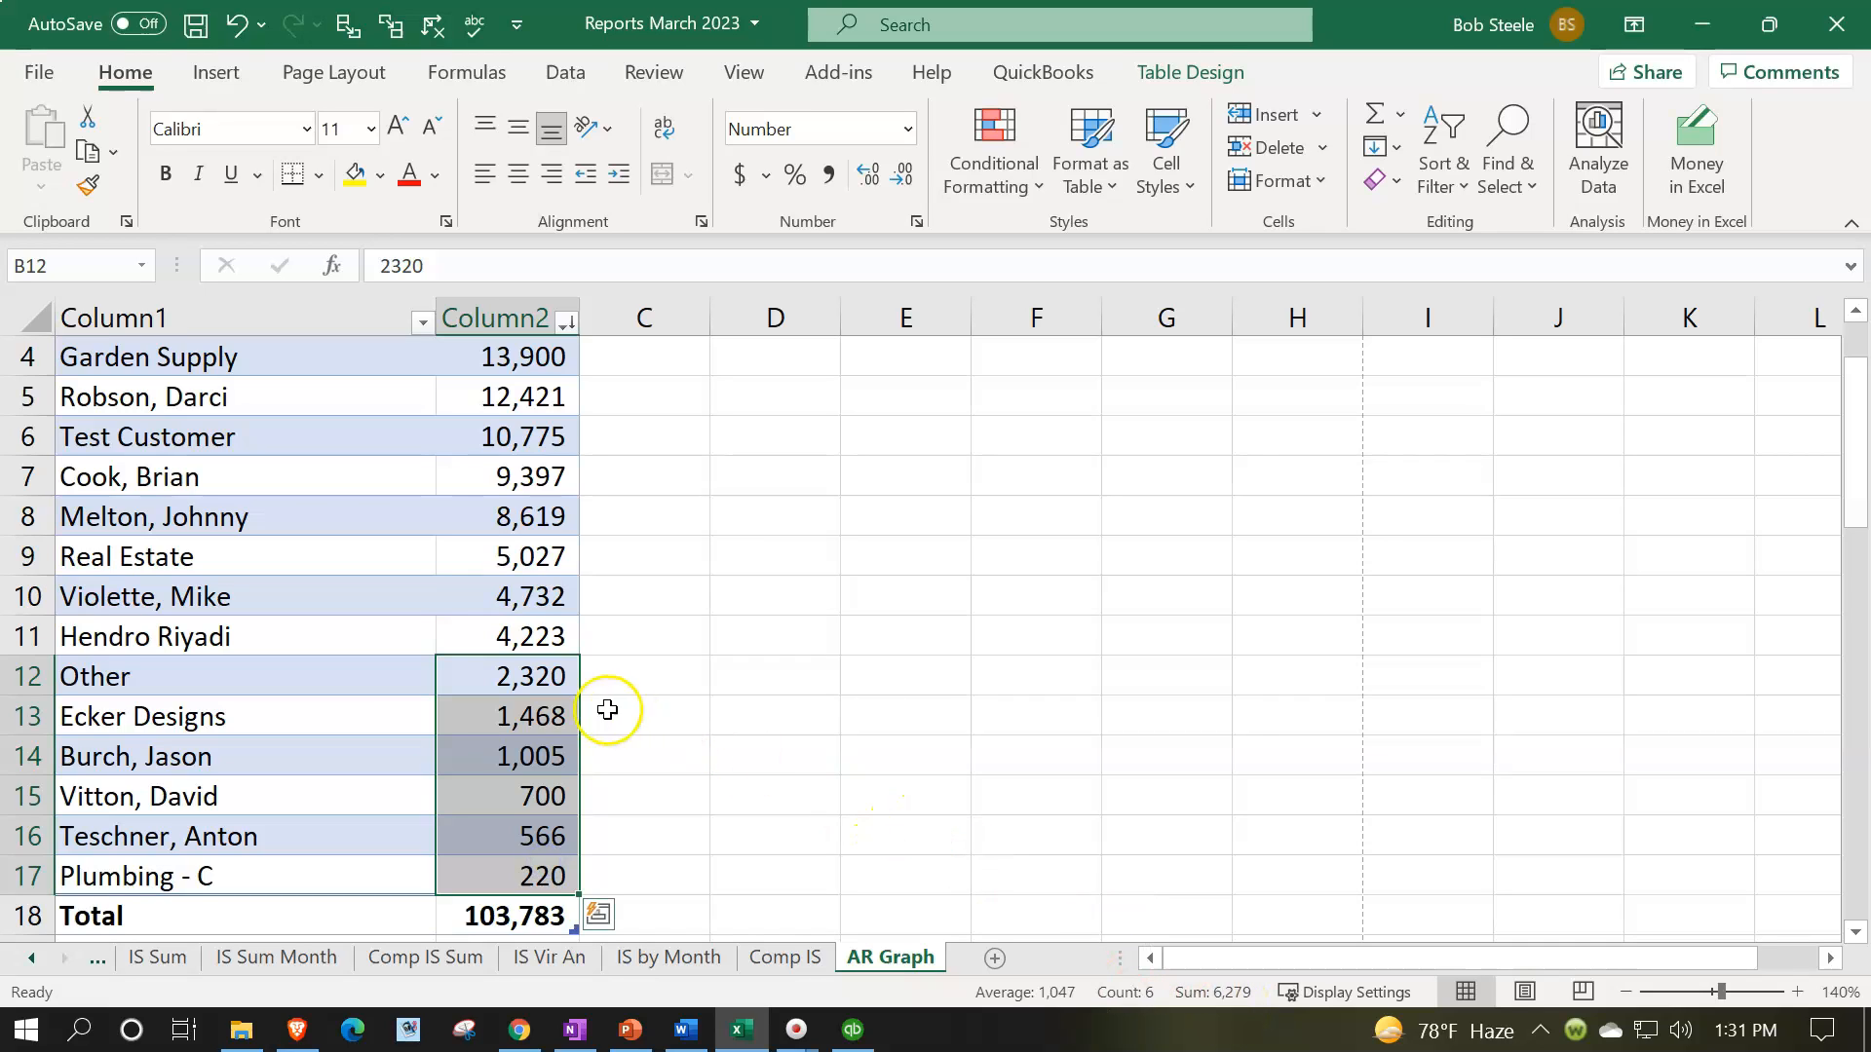
left_click(543, 672)
type("6279")
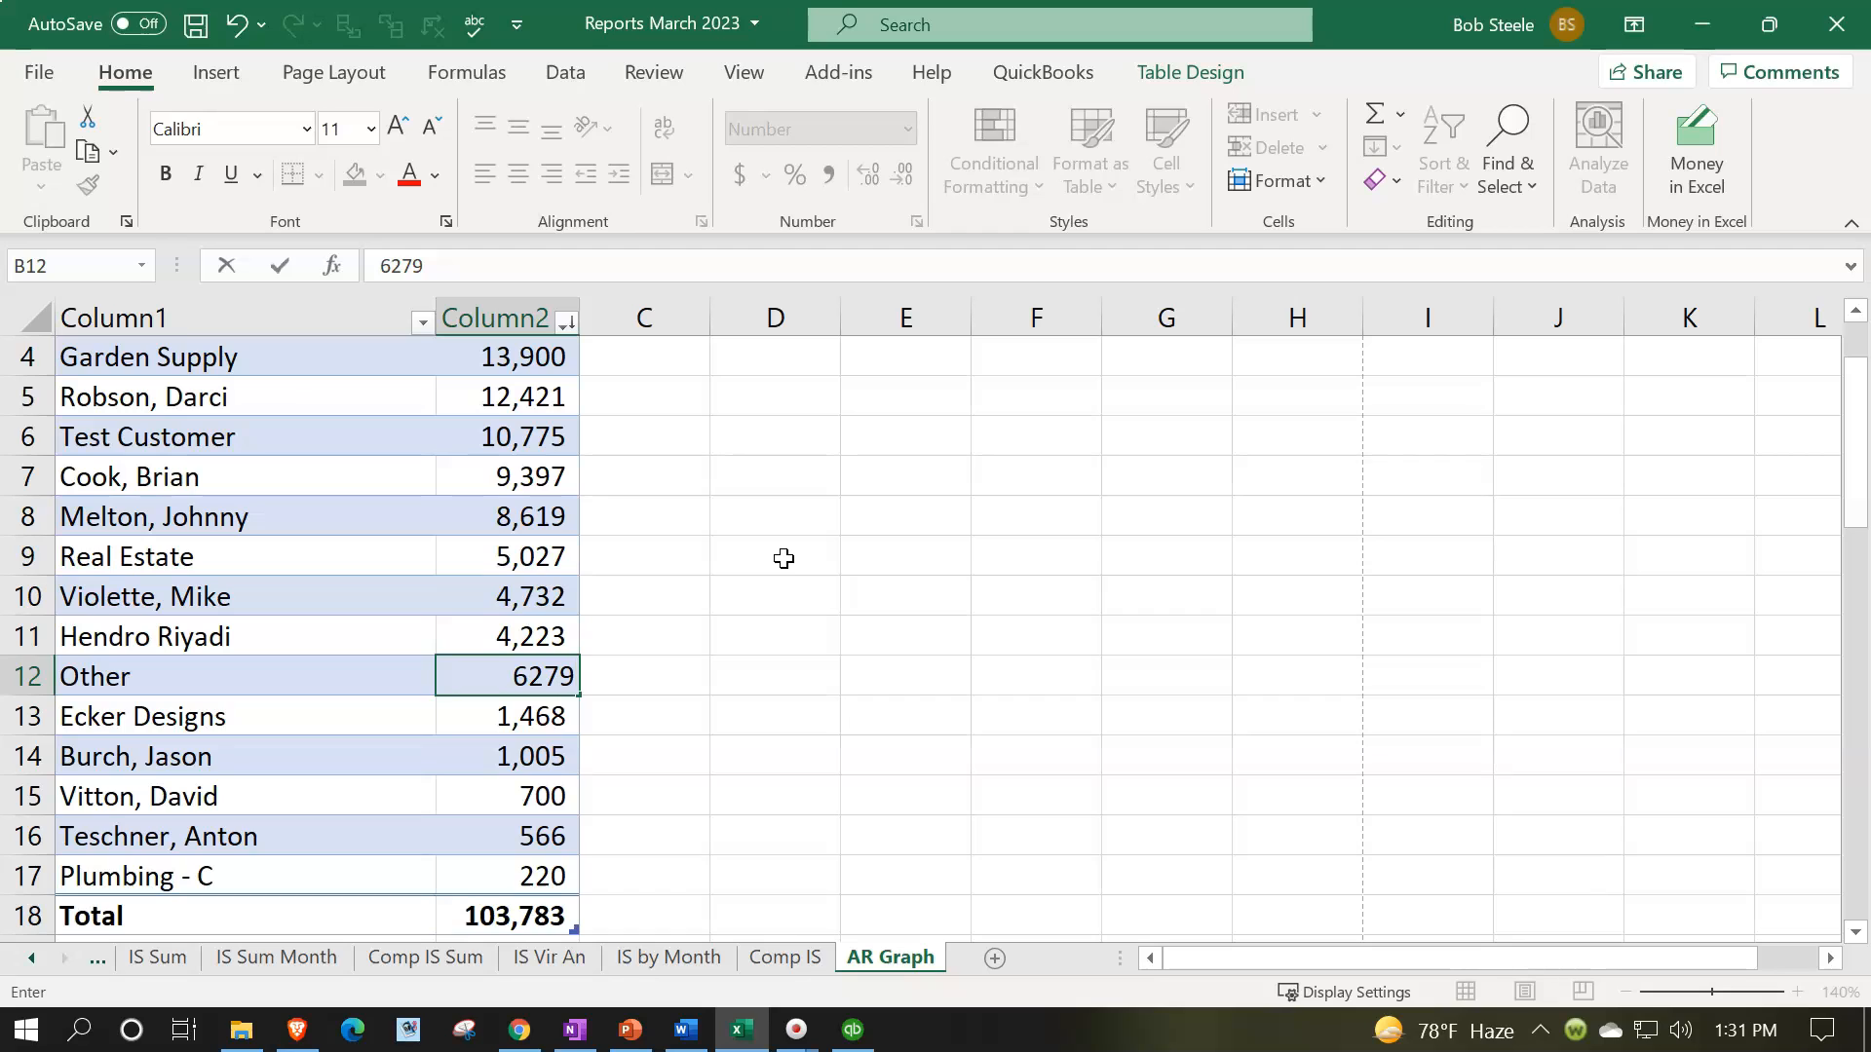
key("Return")
Clear the individual balances in B13:B17 and check the total in B18
left_click_drag(501, 708, 496, 860)
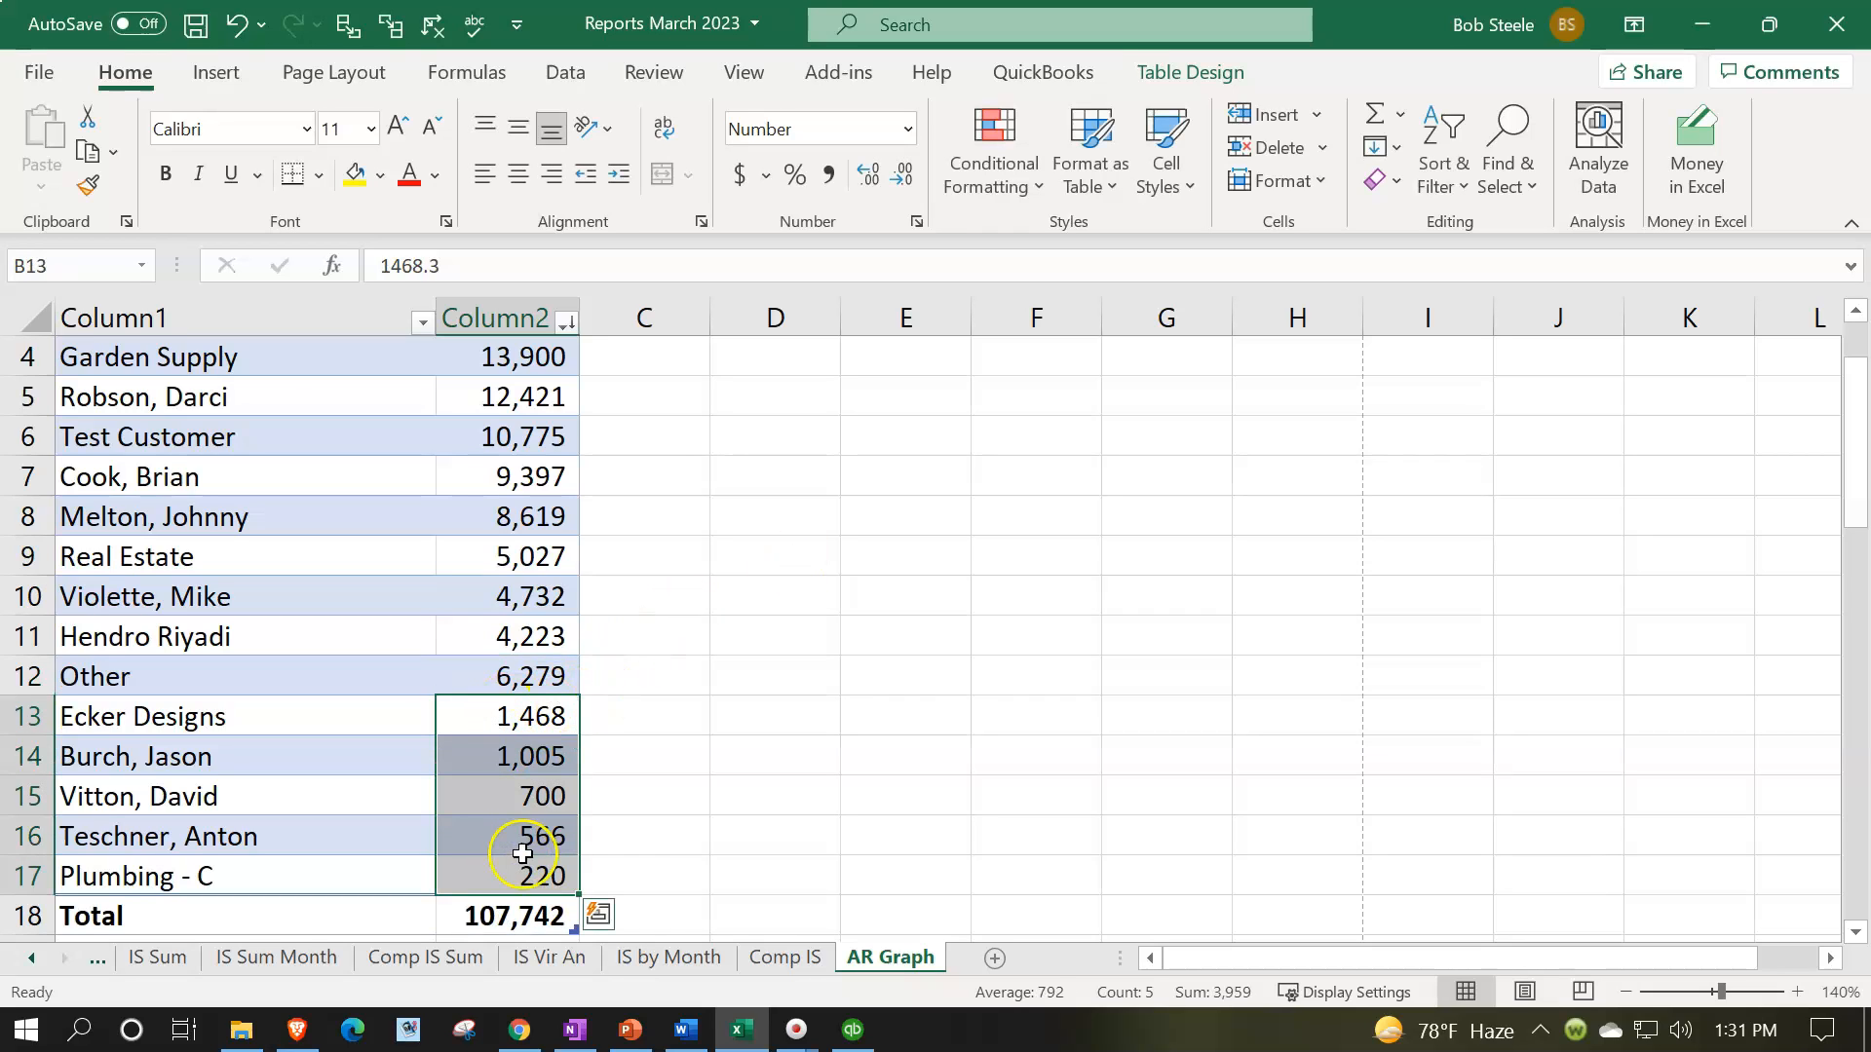
key("Delete")
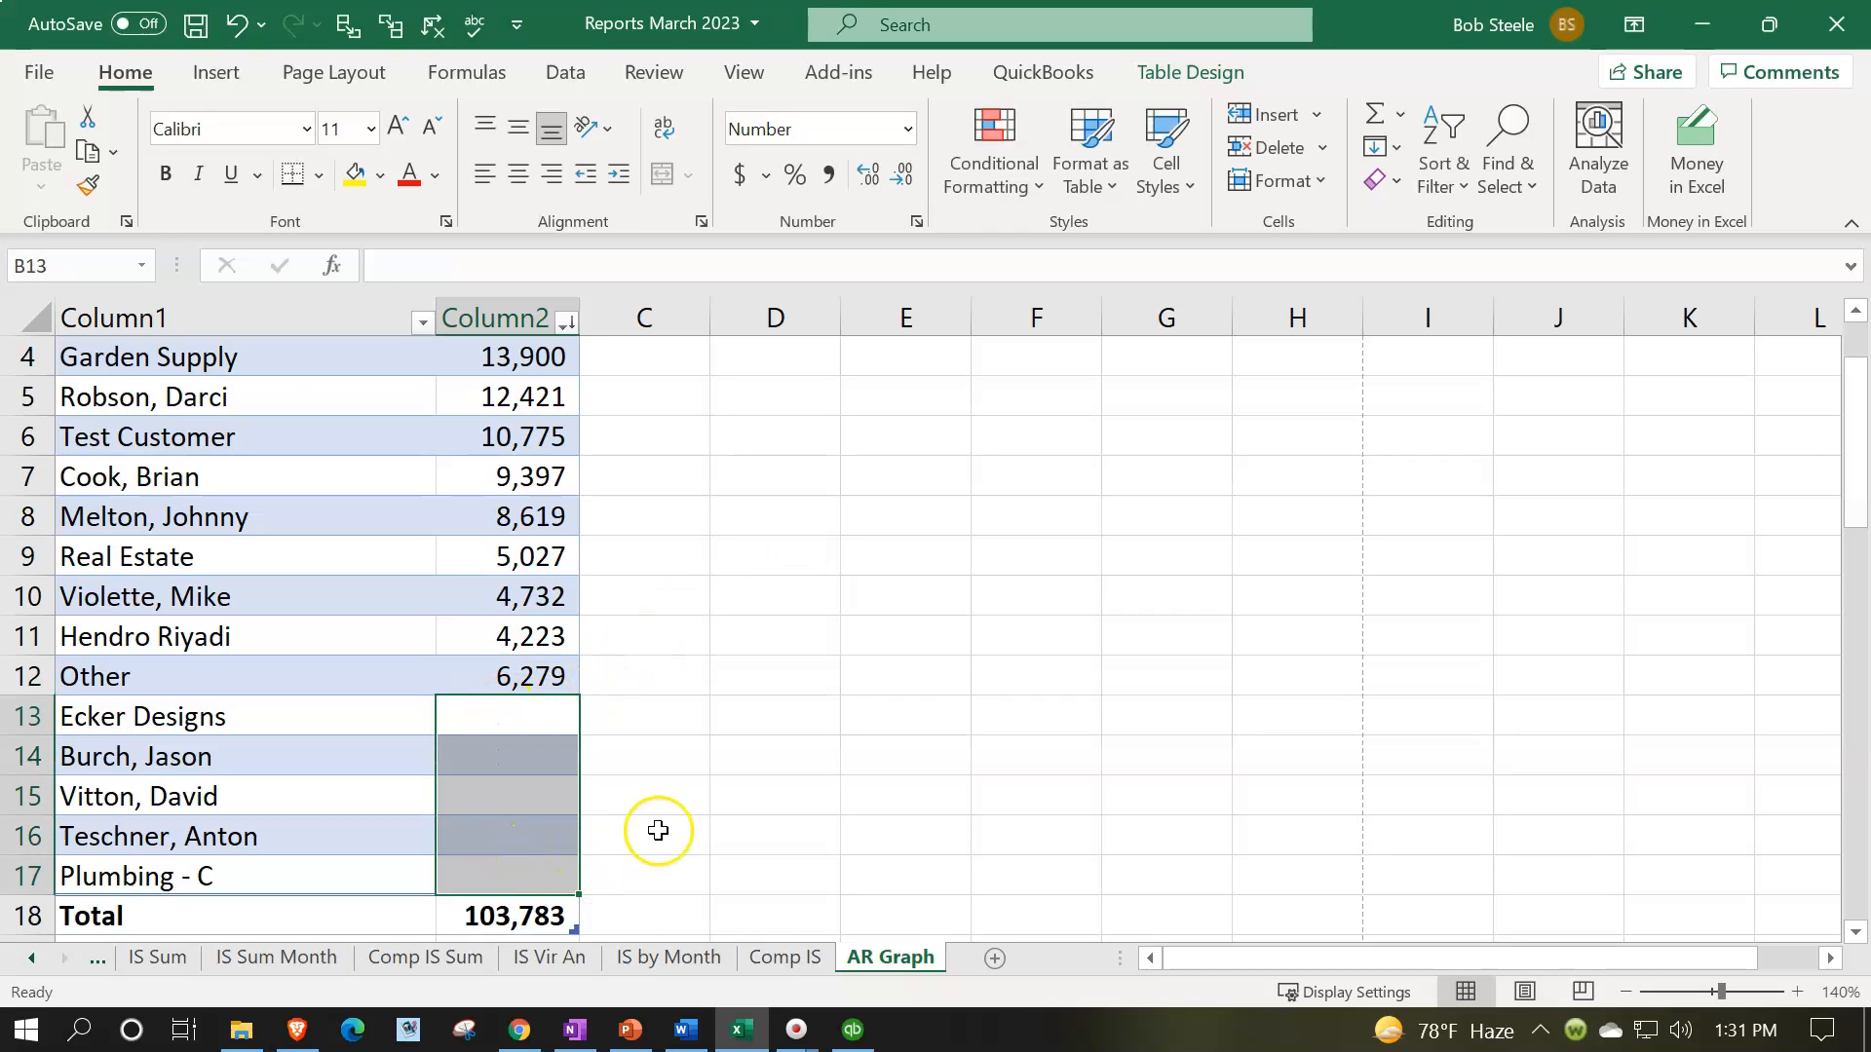
left_click(699, 797)
scroll(701, 797, "down", 1)
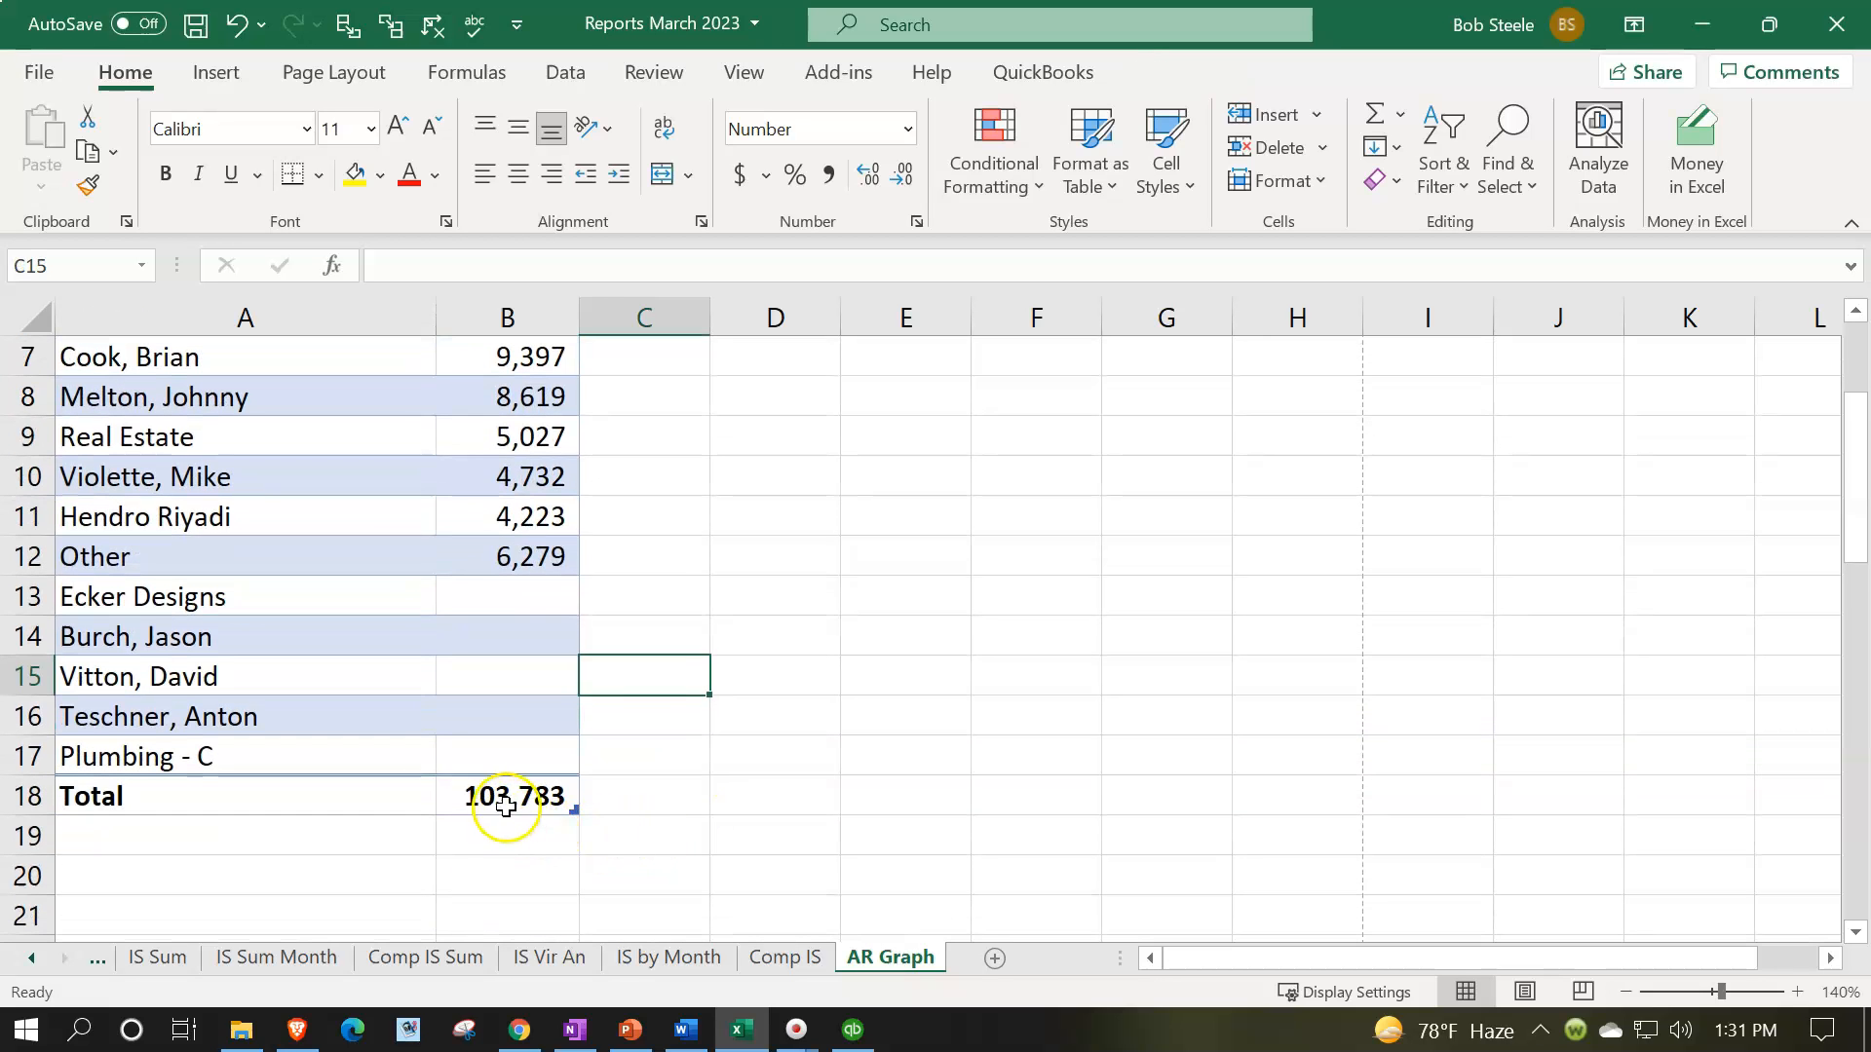
left_click(503, 801)
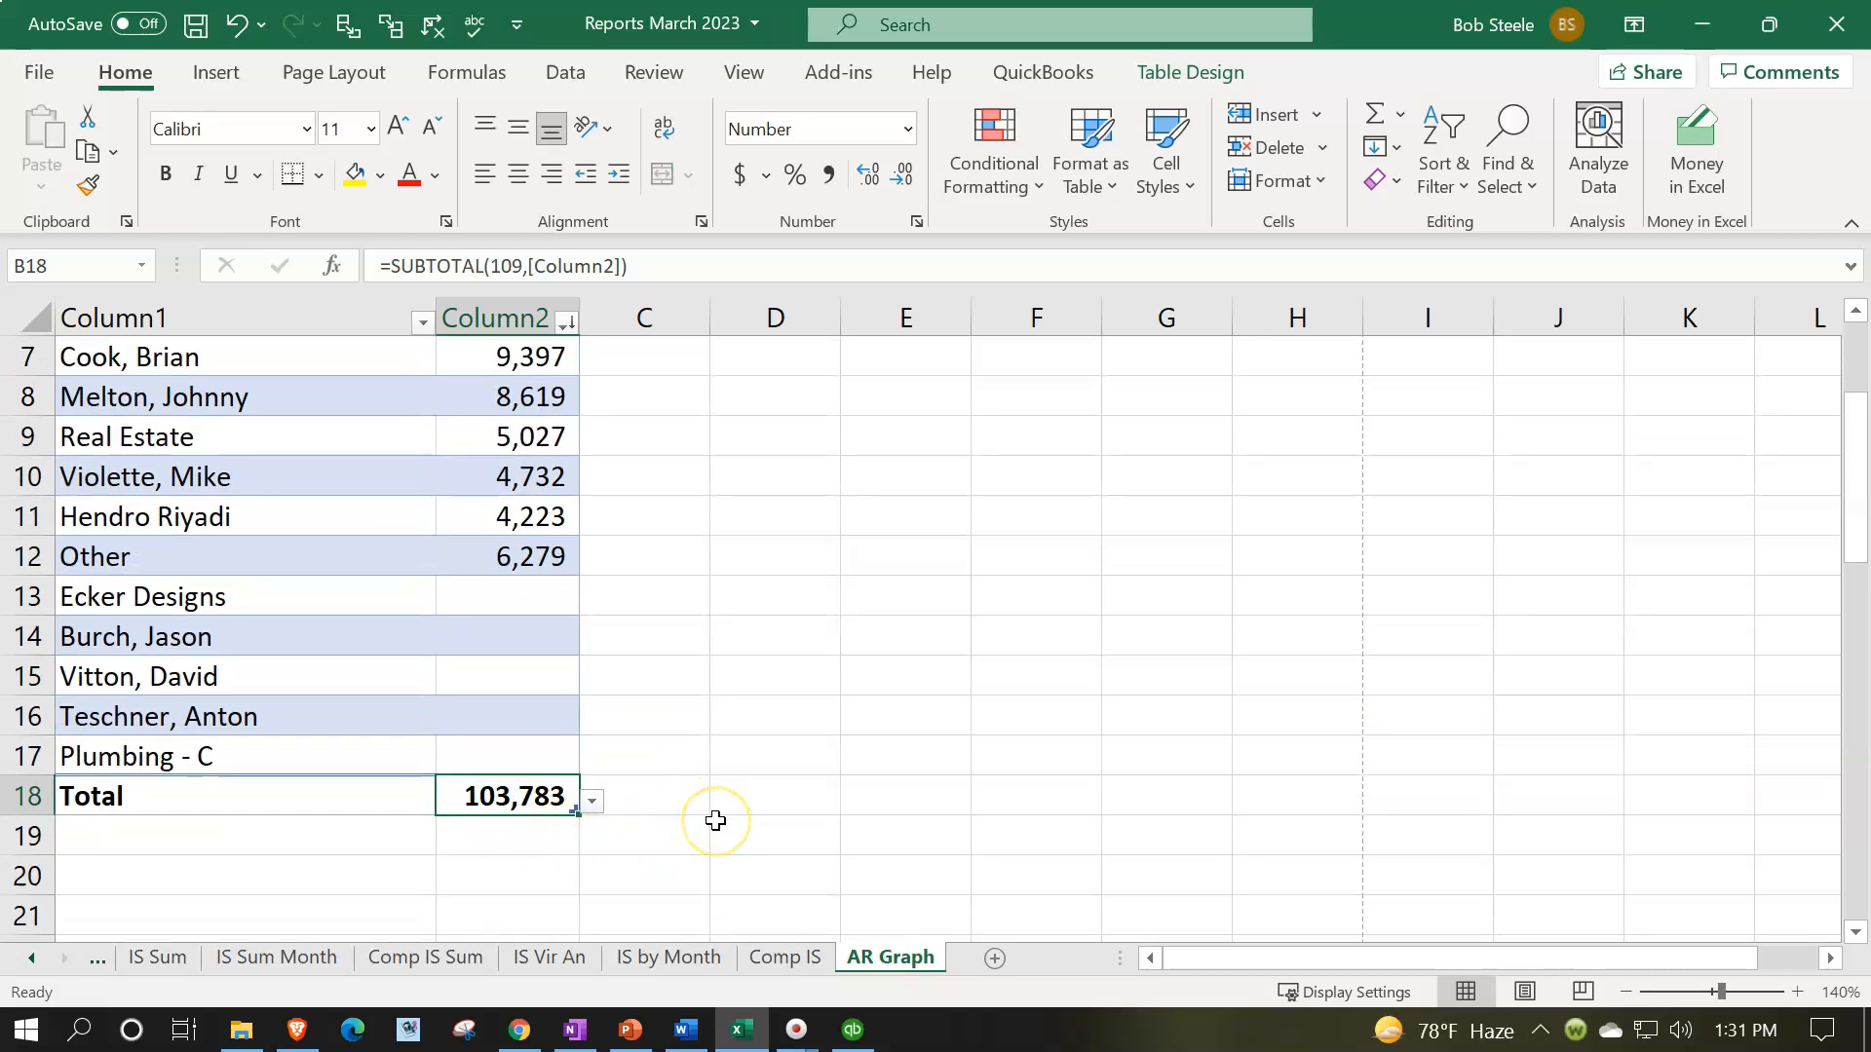
scroll(715, 821, "up", 2)
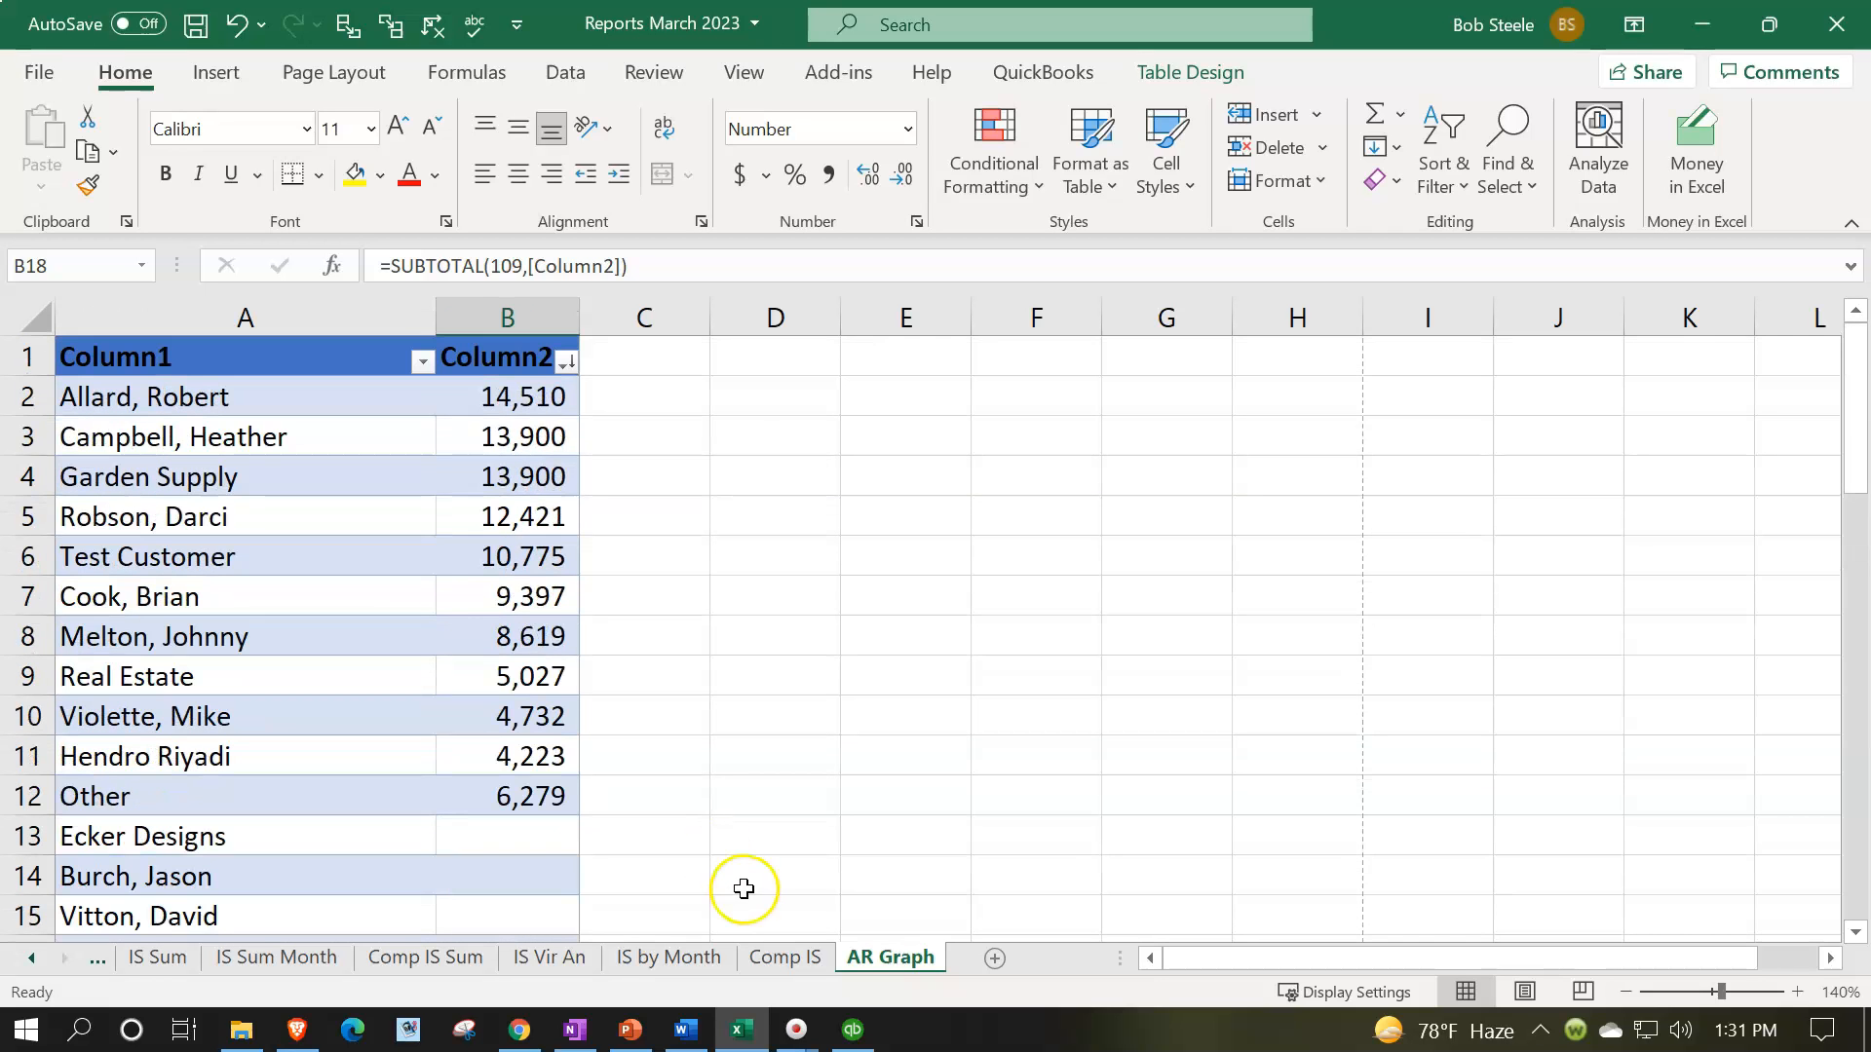
Insert a 2-D pie chart from A2:B12 and position it beside the table
left_click_drag(144, 394, 507, 797)
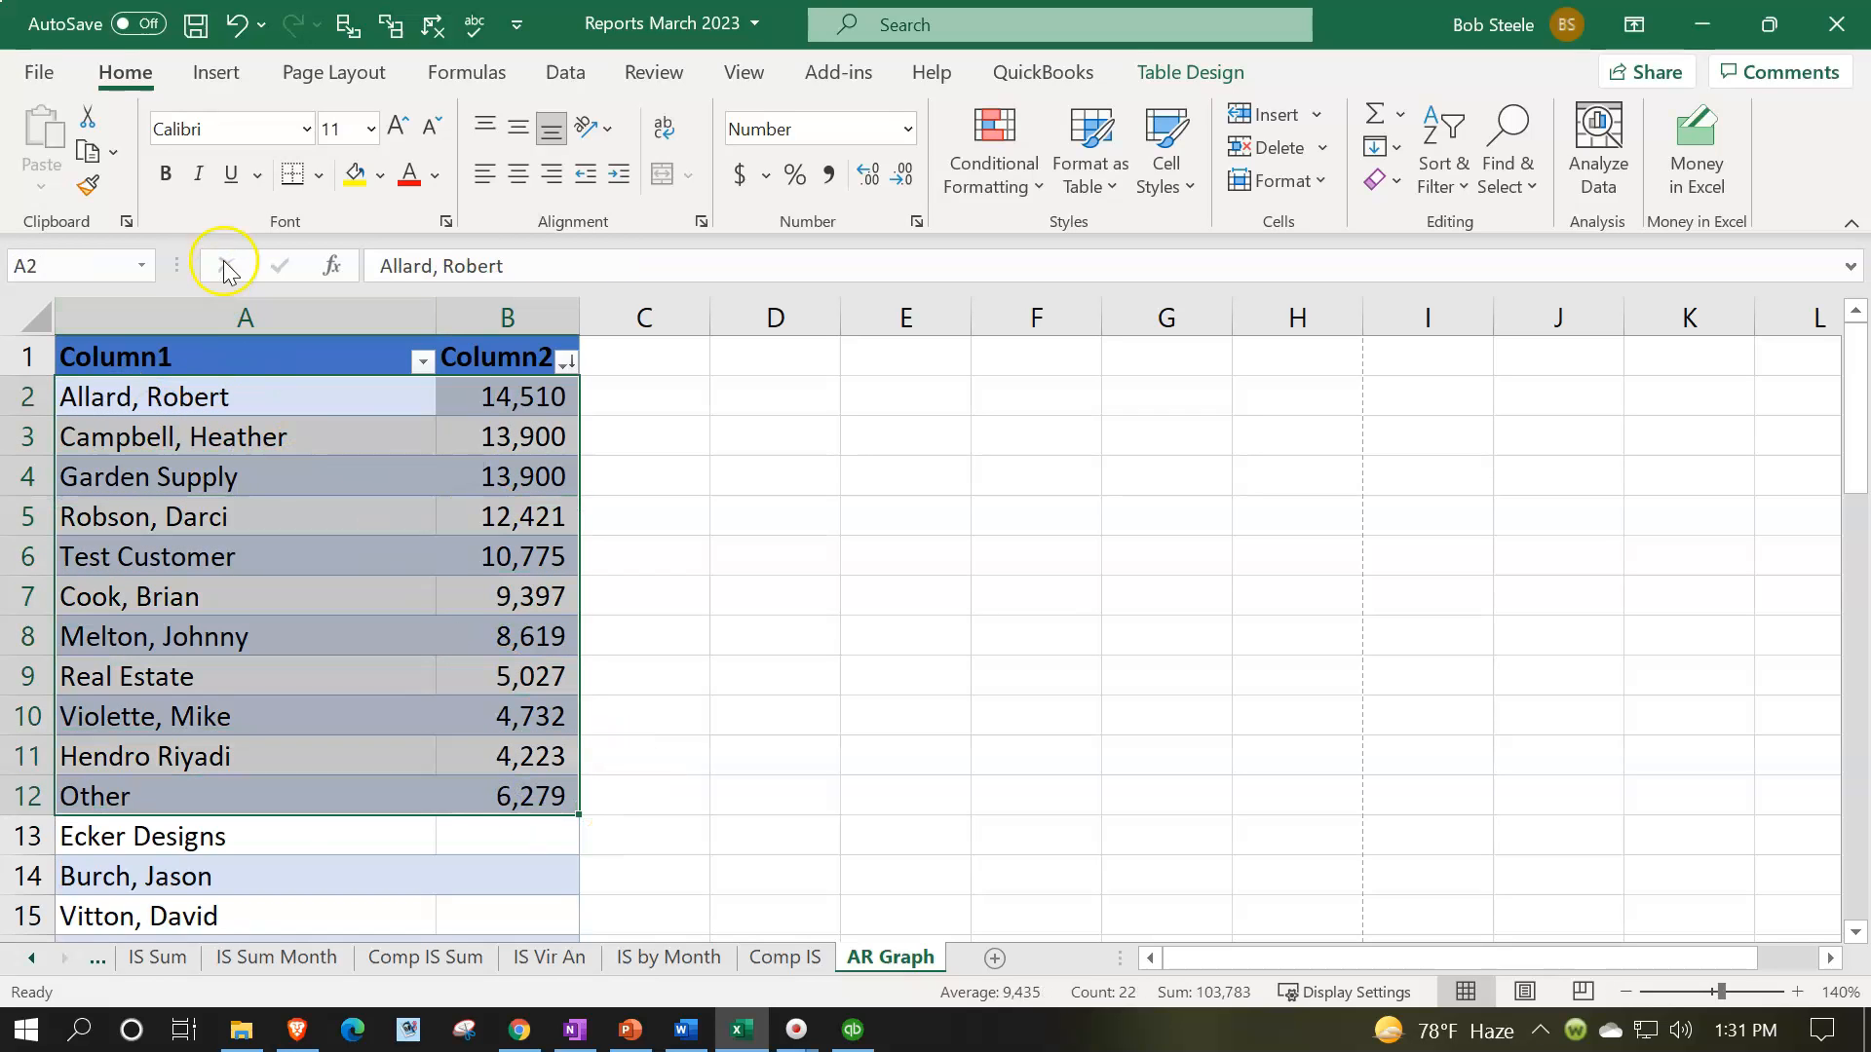
left_click(224, 84)
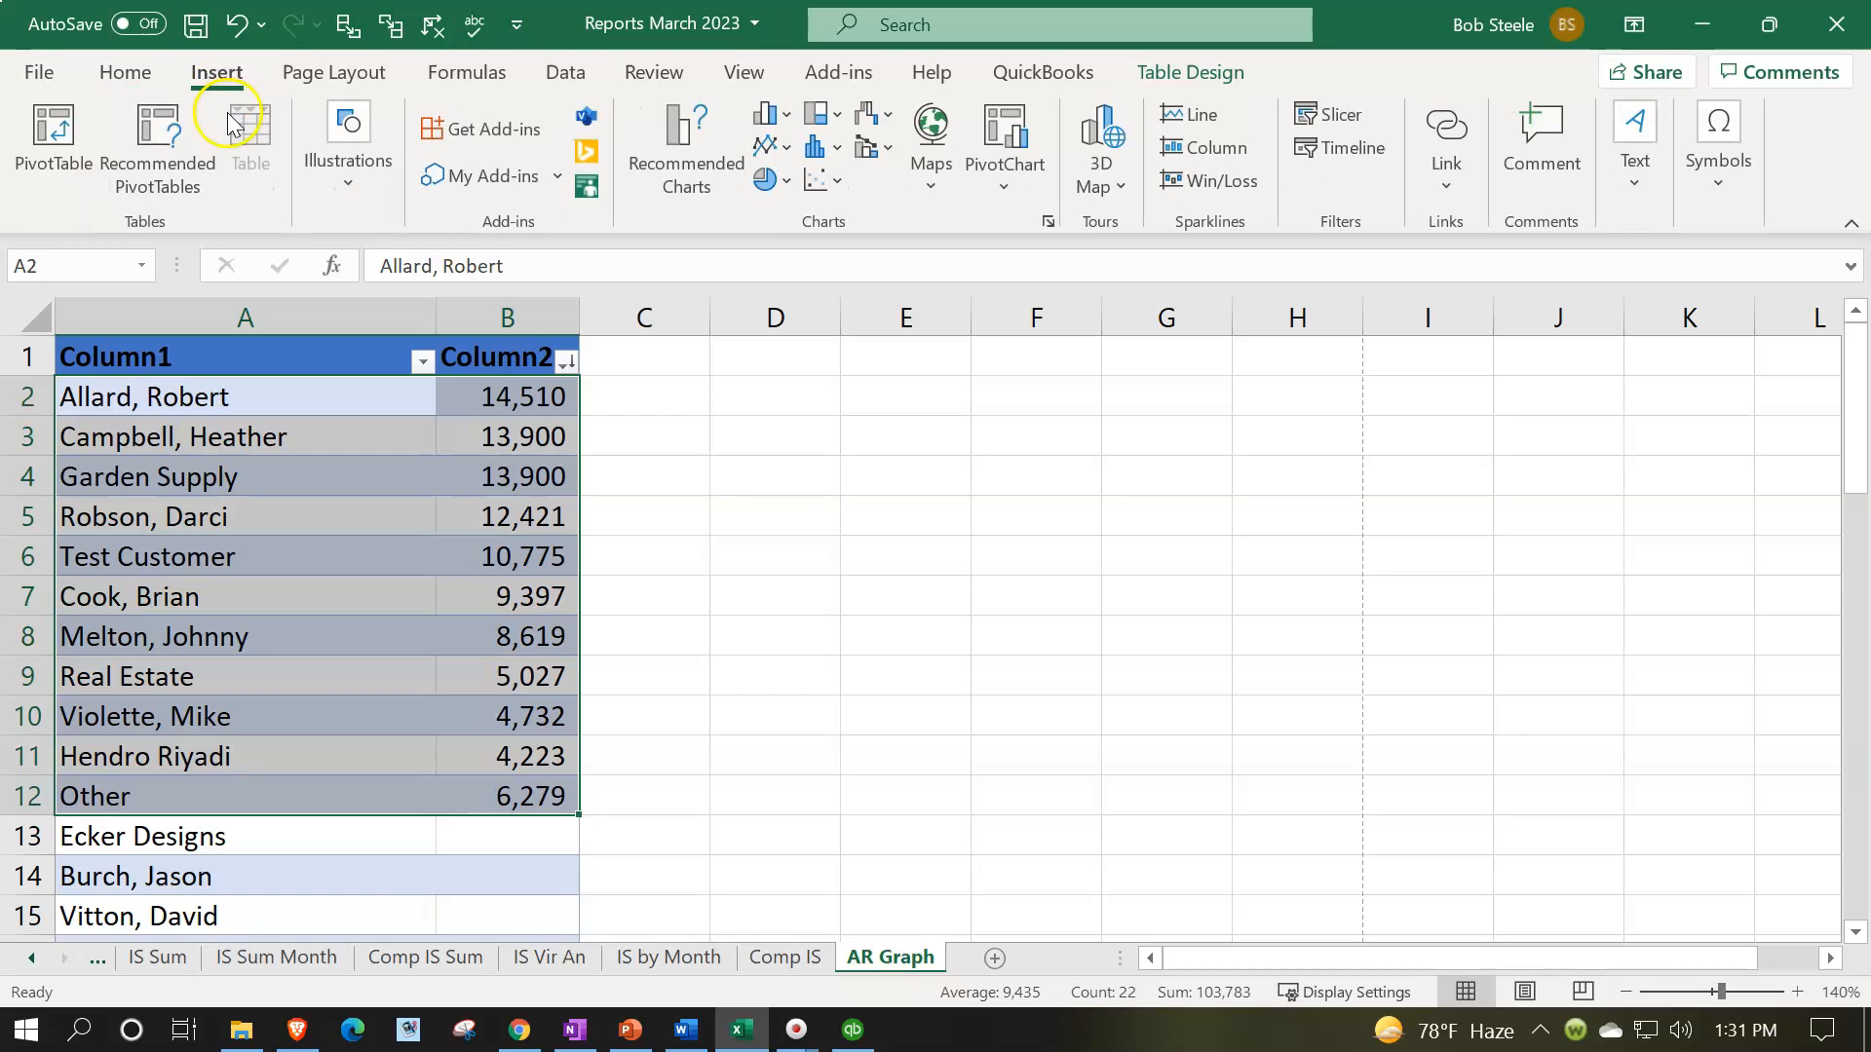
left_click(786, 183)
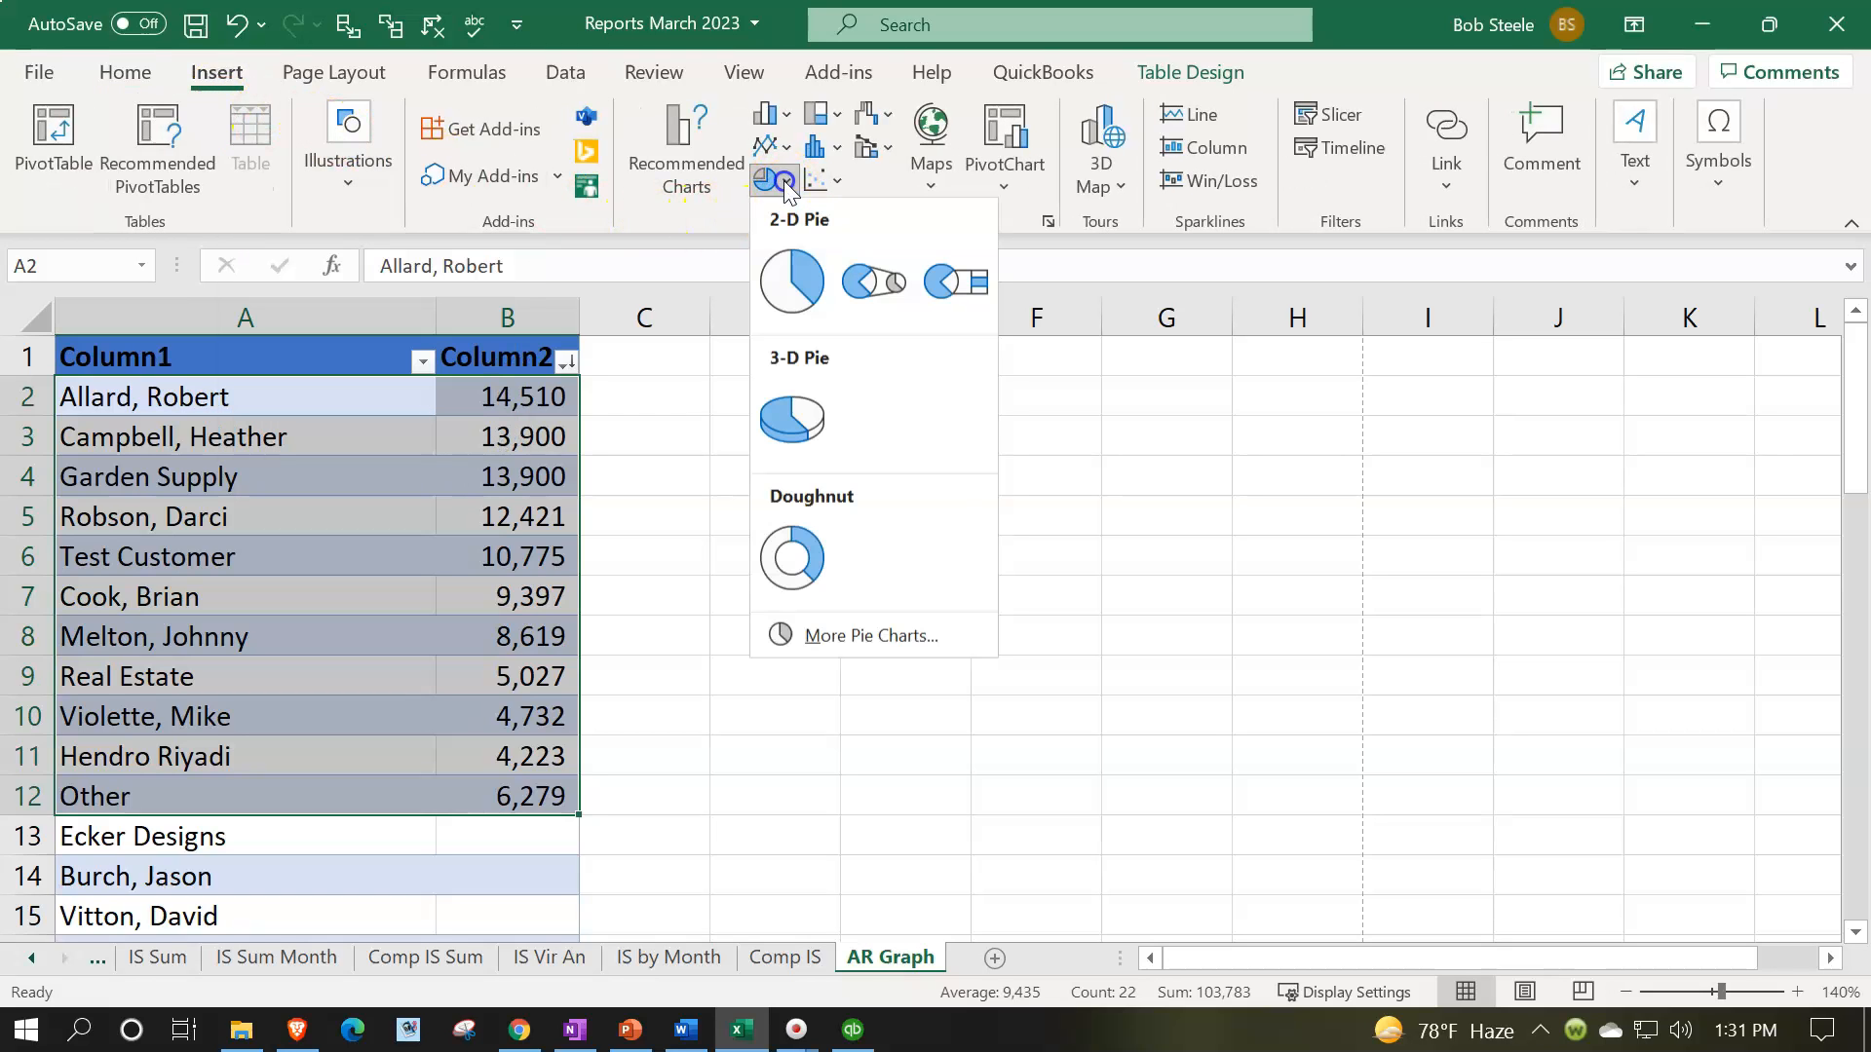
left_click(797, 277)
left_click_drag(651, 477, 828, 468)
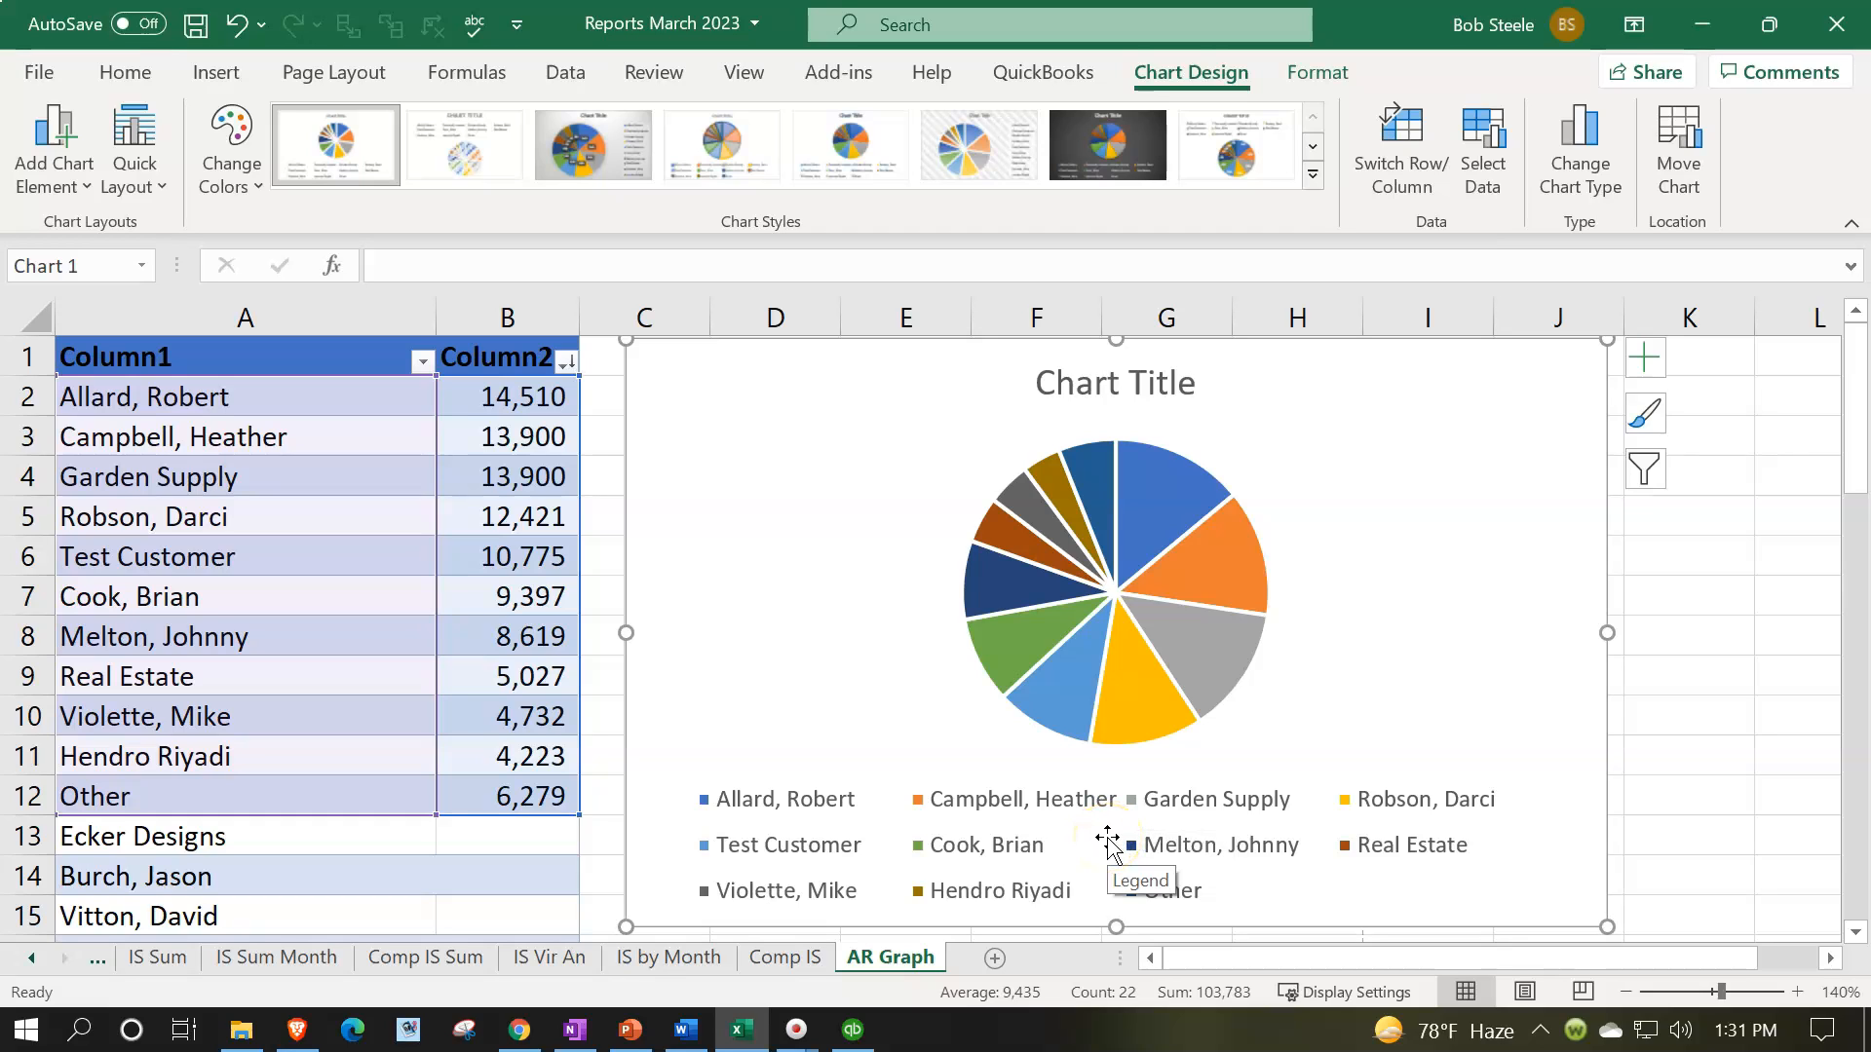
Apply Style 8, with percentage labels inside the slices, to the 2-D pie chart
left_click(1312, 176)
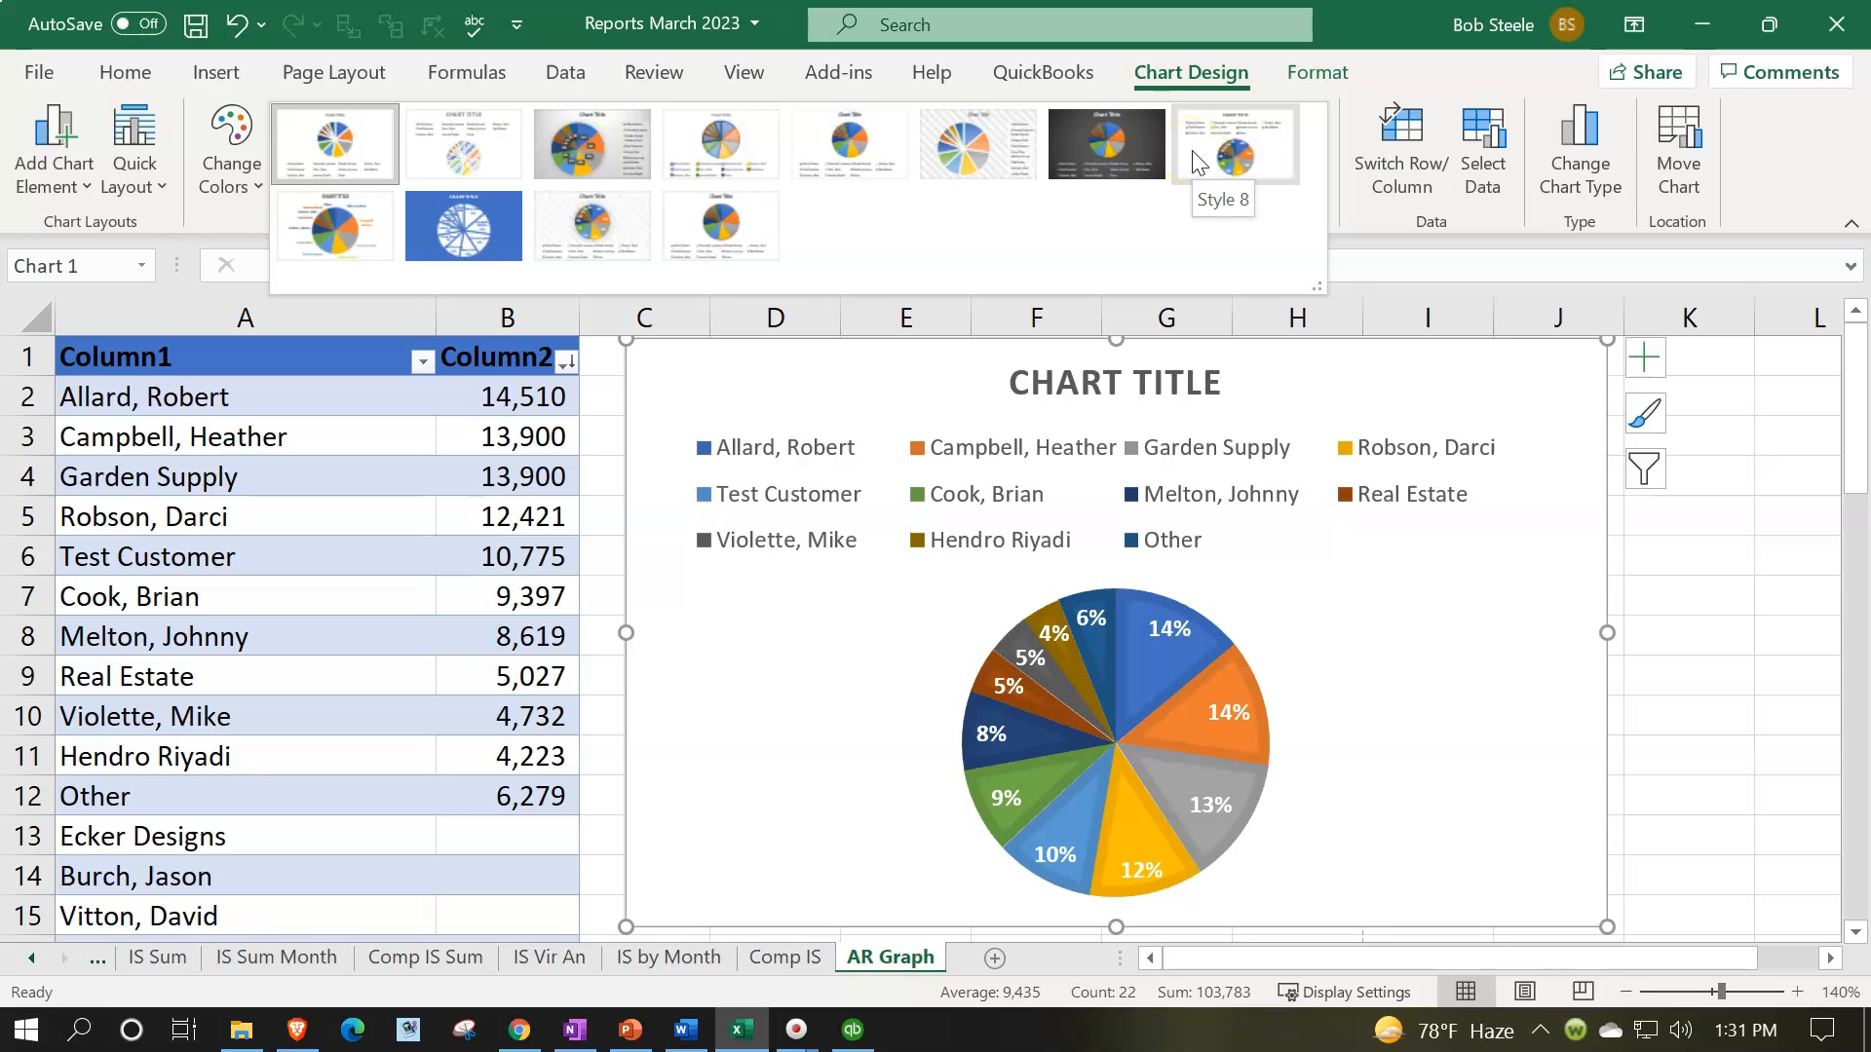
left_click(1199, 162)
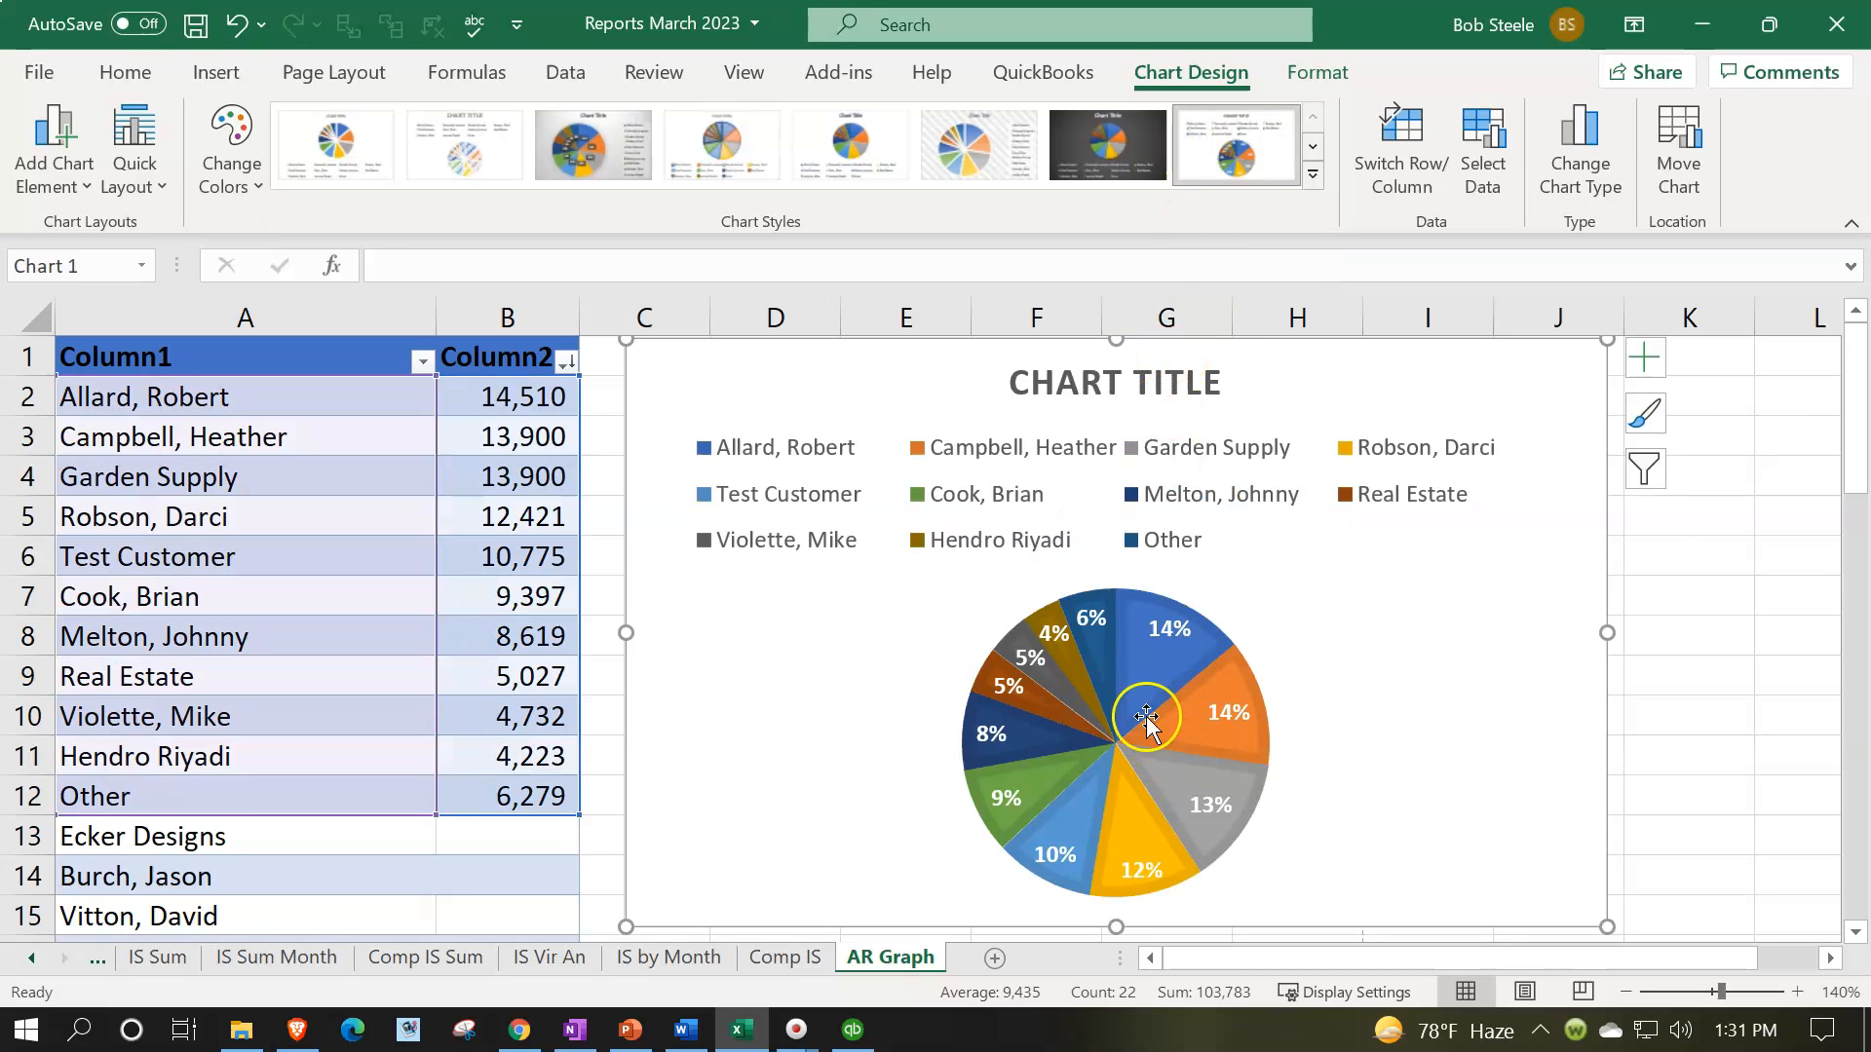
mouse_move(1132, 692)
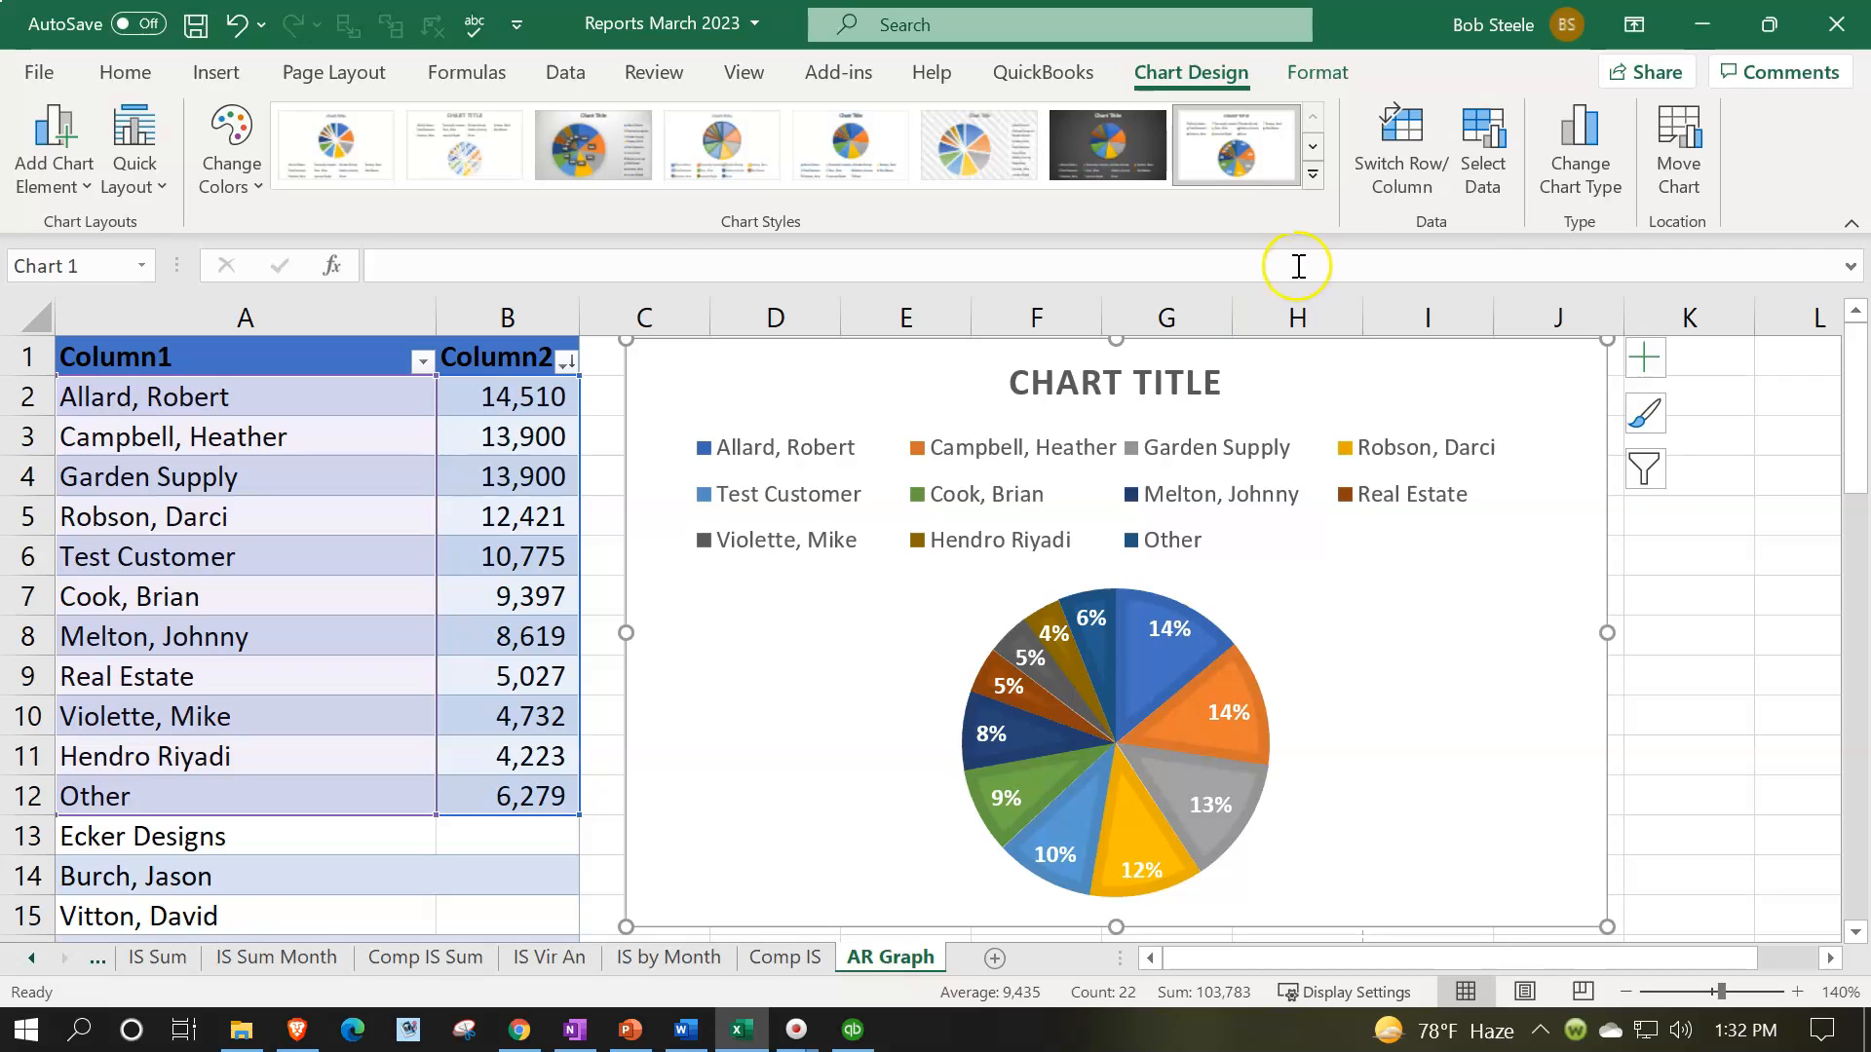
left_click(1315, 175)
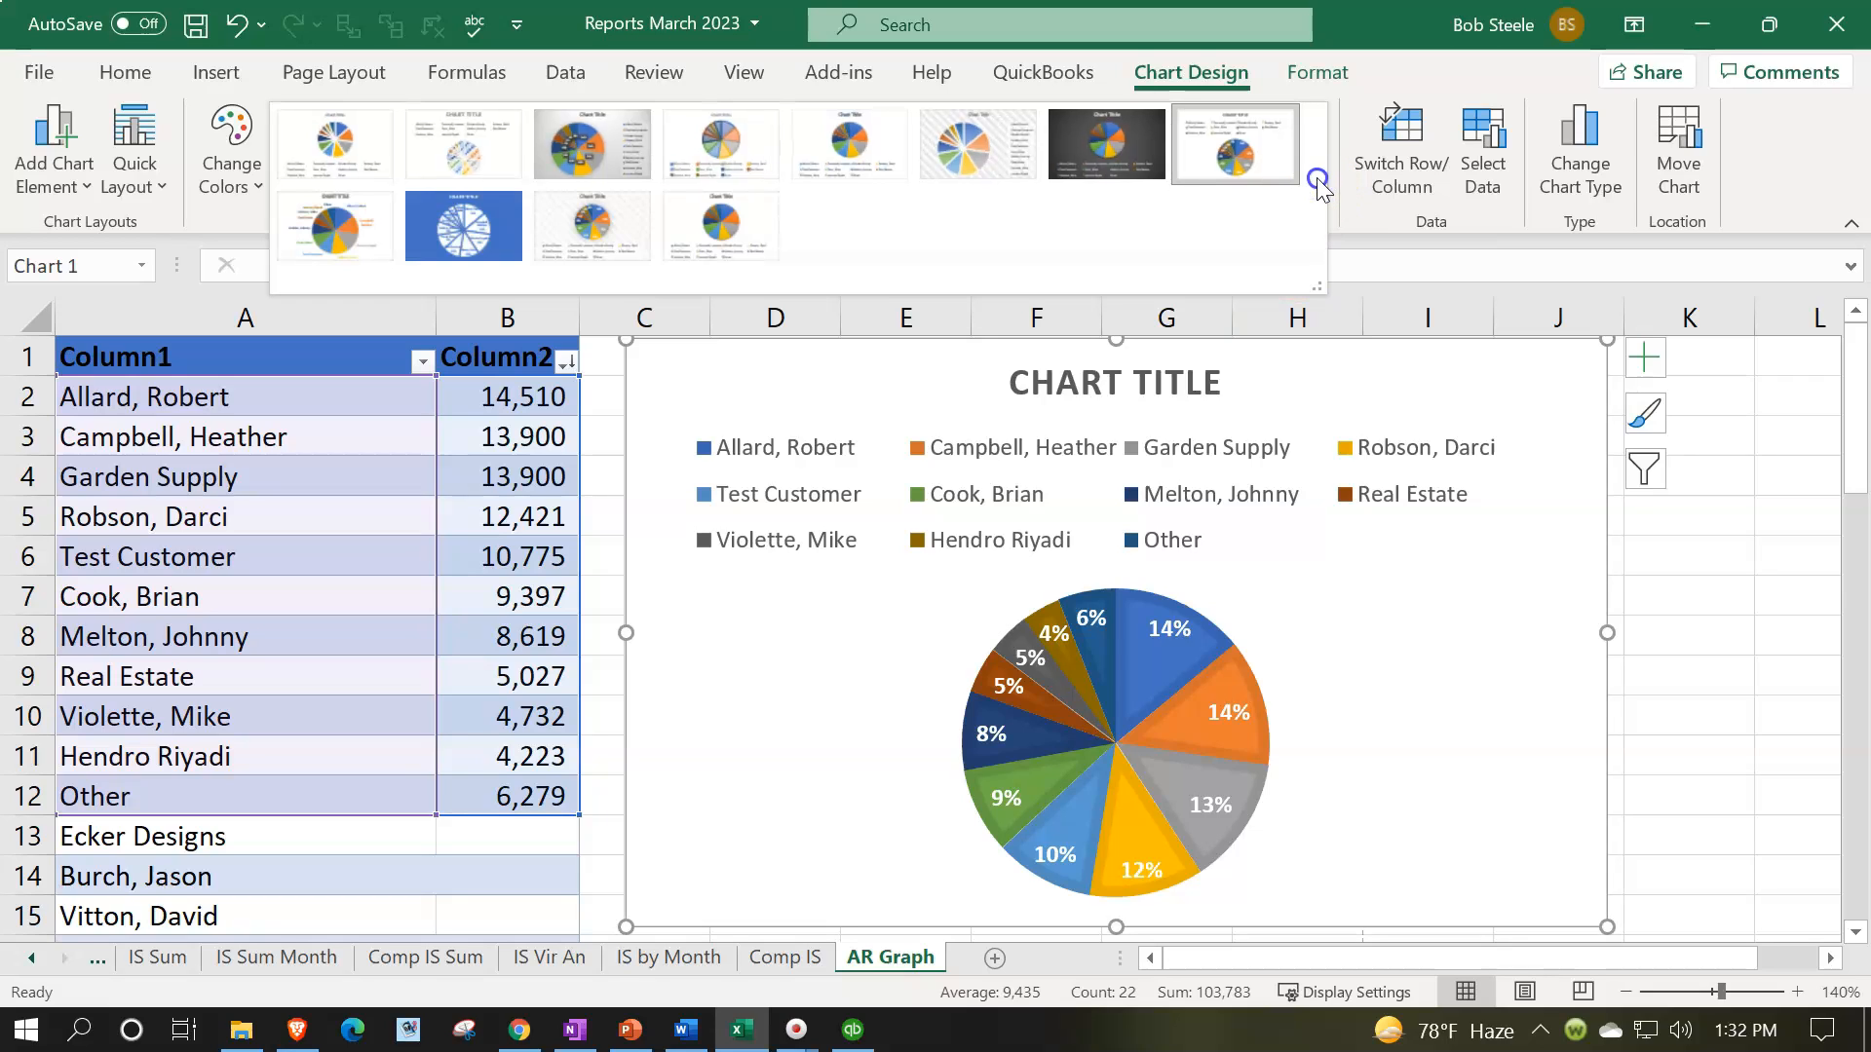
left_click(850, 660)
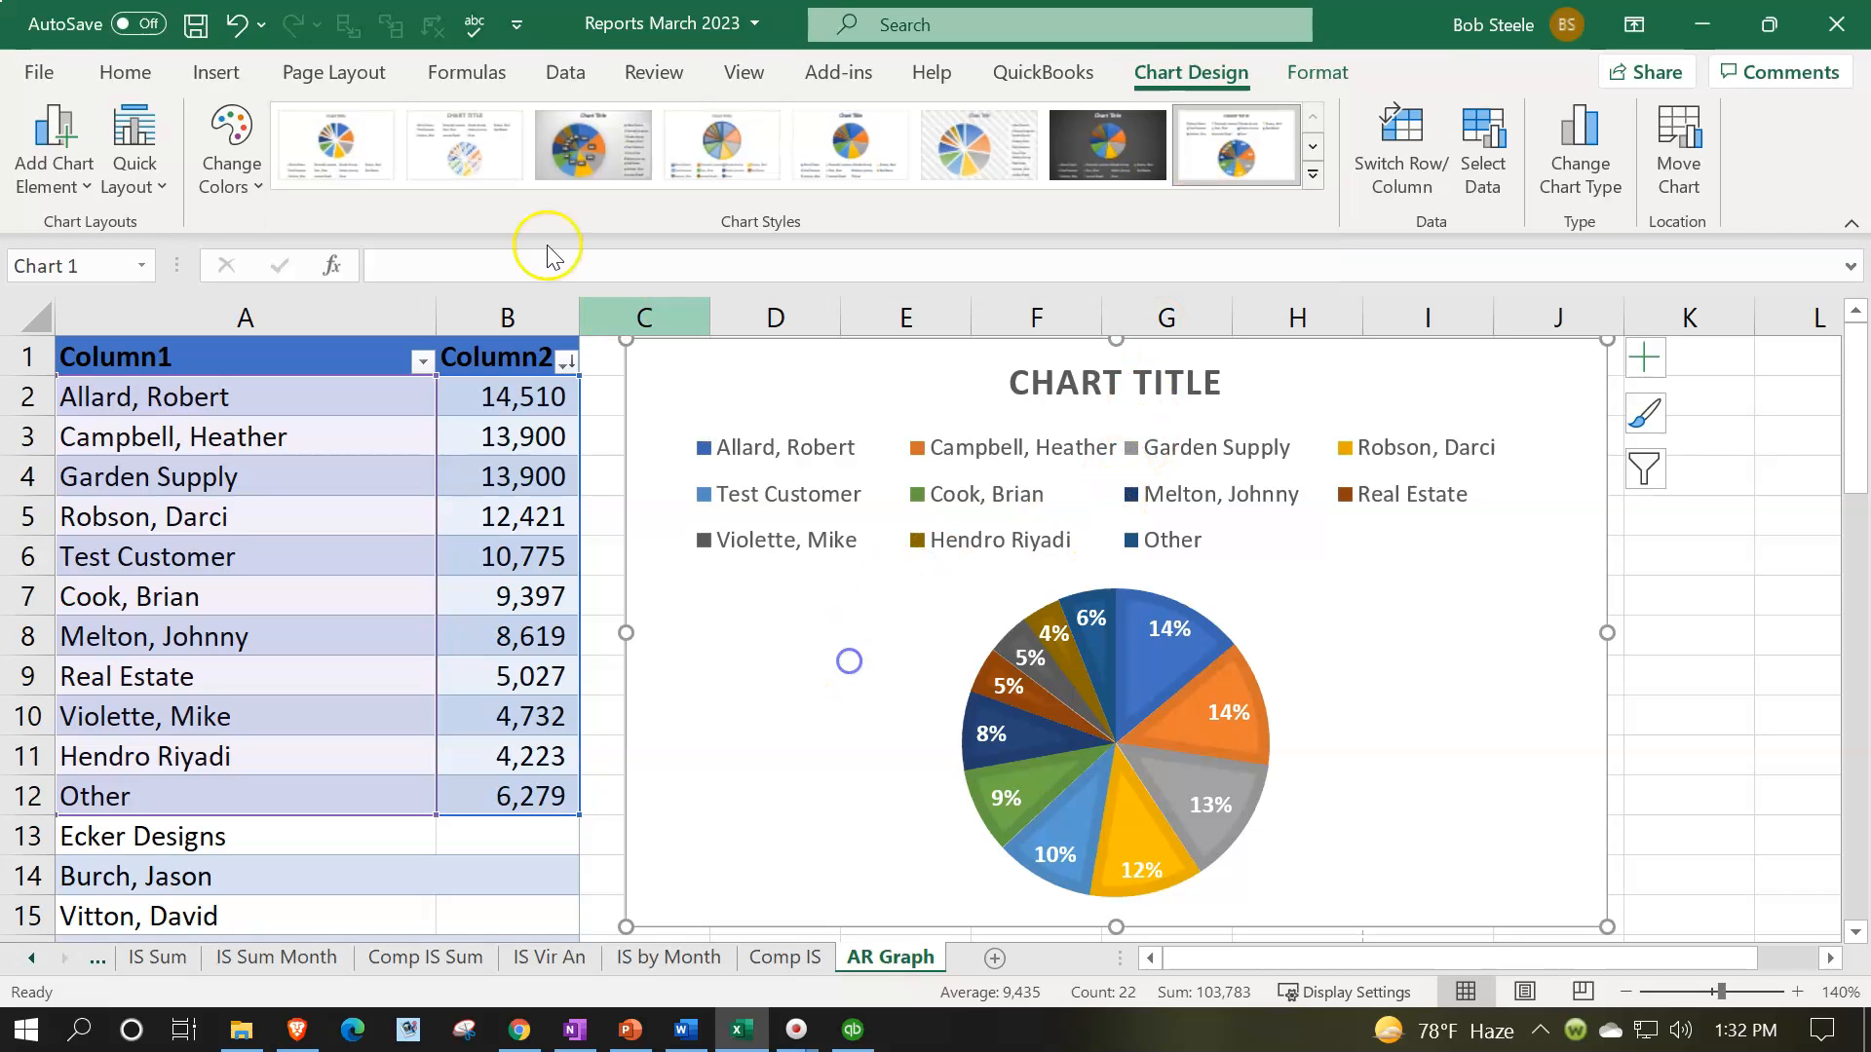
Undo the style change, repositioning and insertion of the 2-D pie chart
left_click(240, 27)
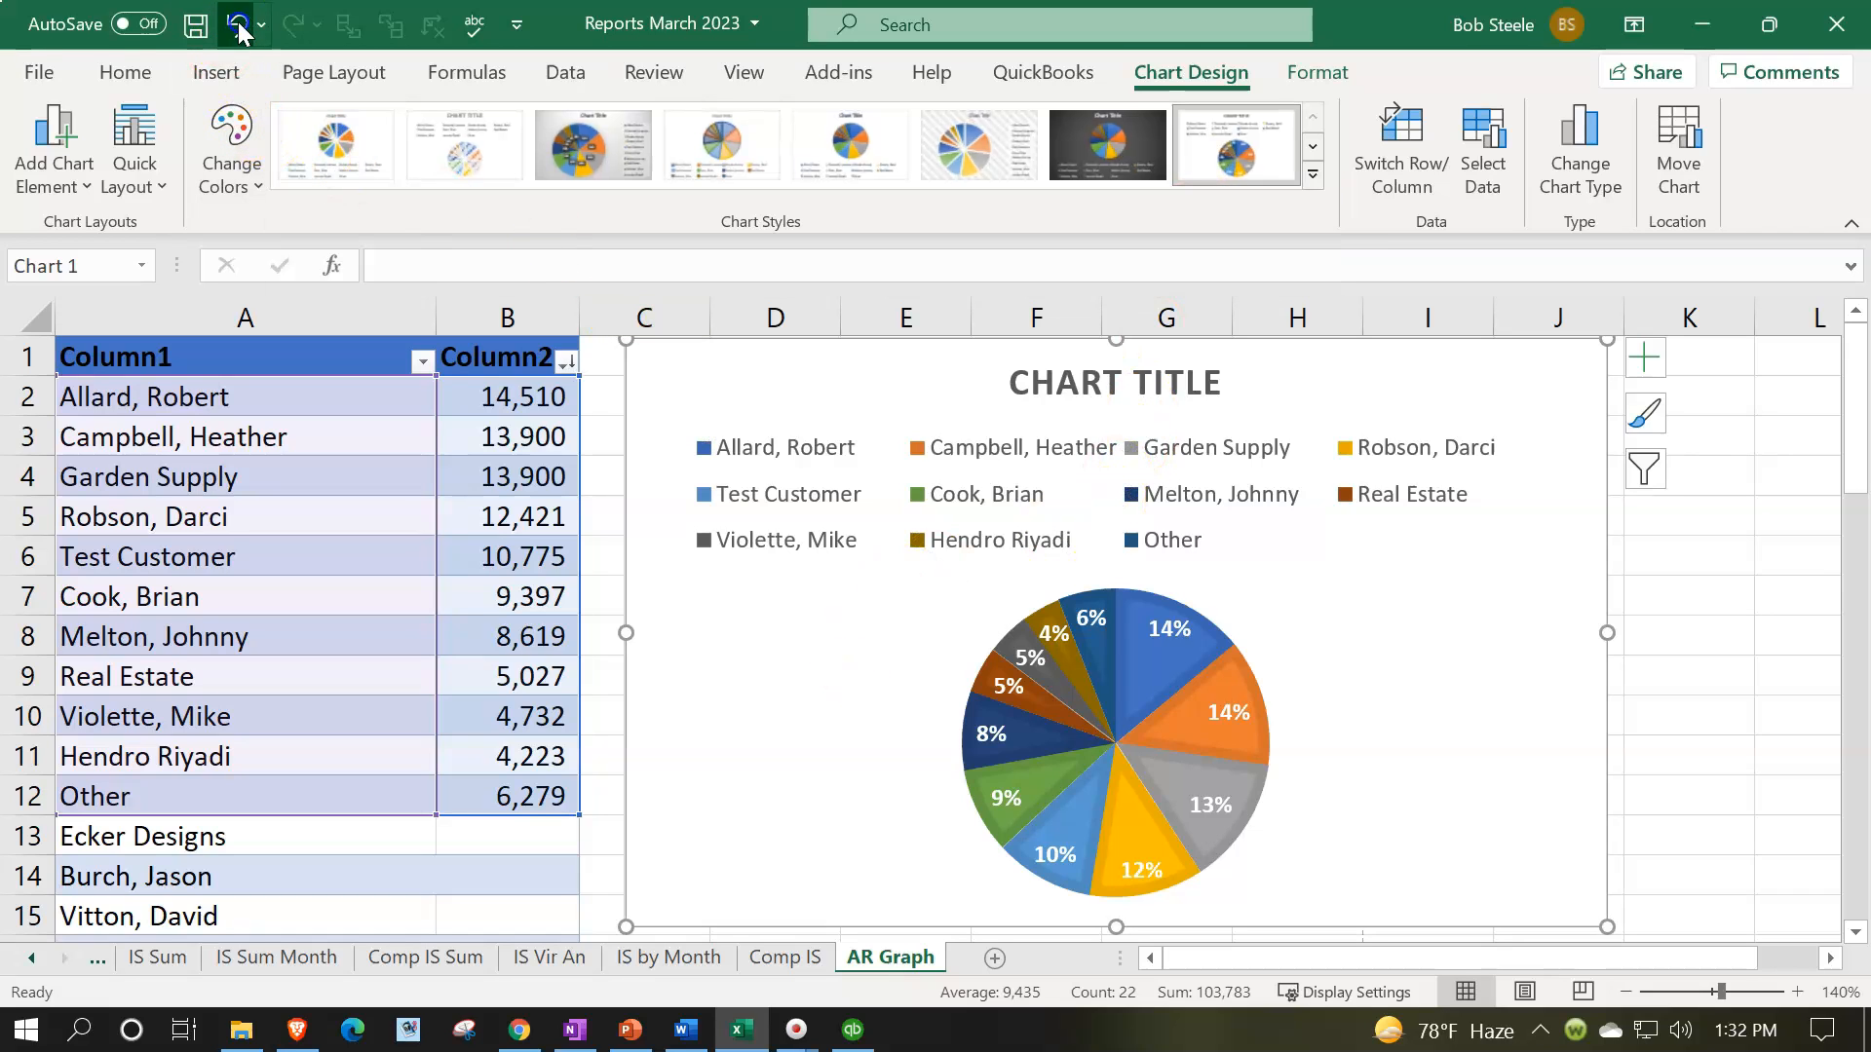
left_click(240, 26)
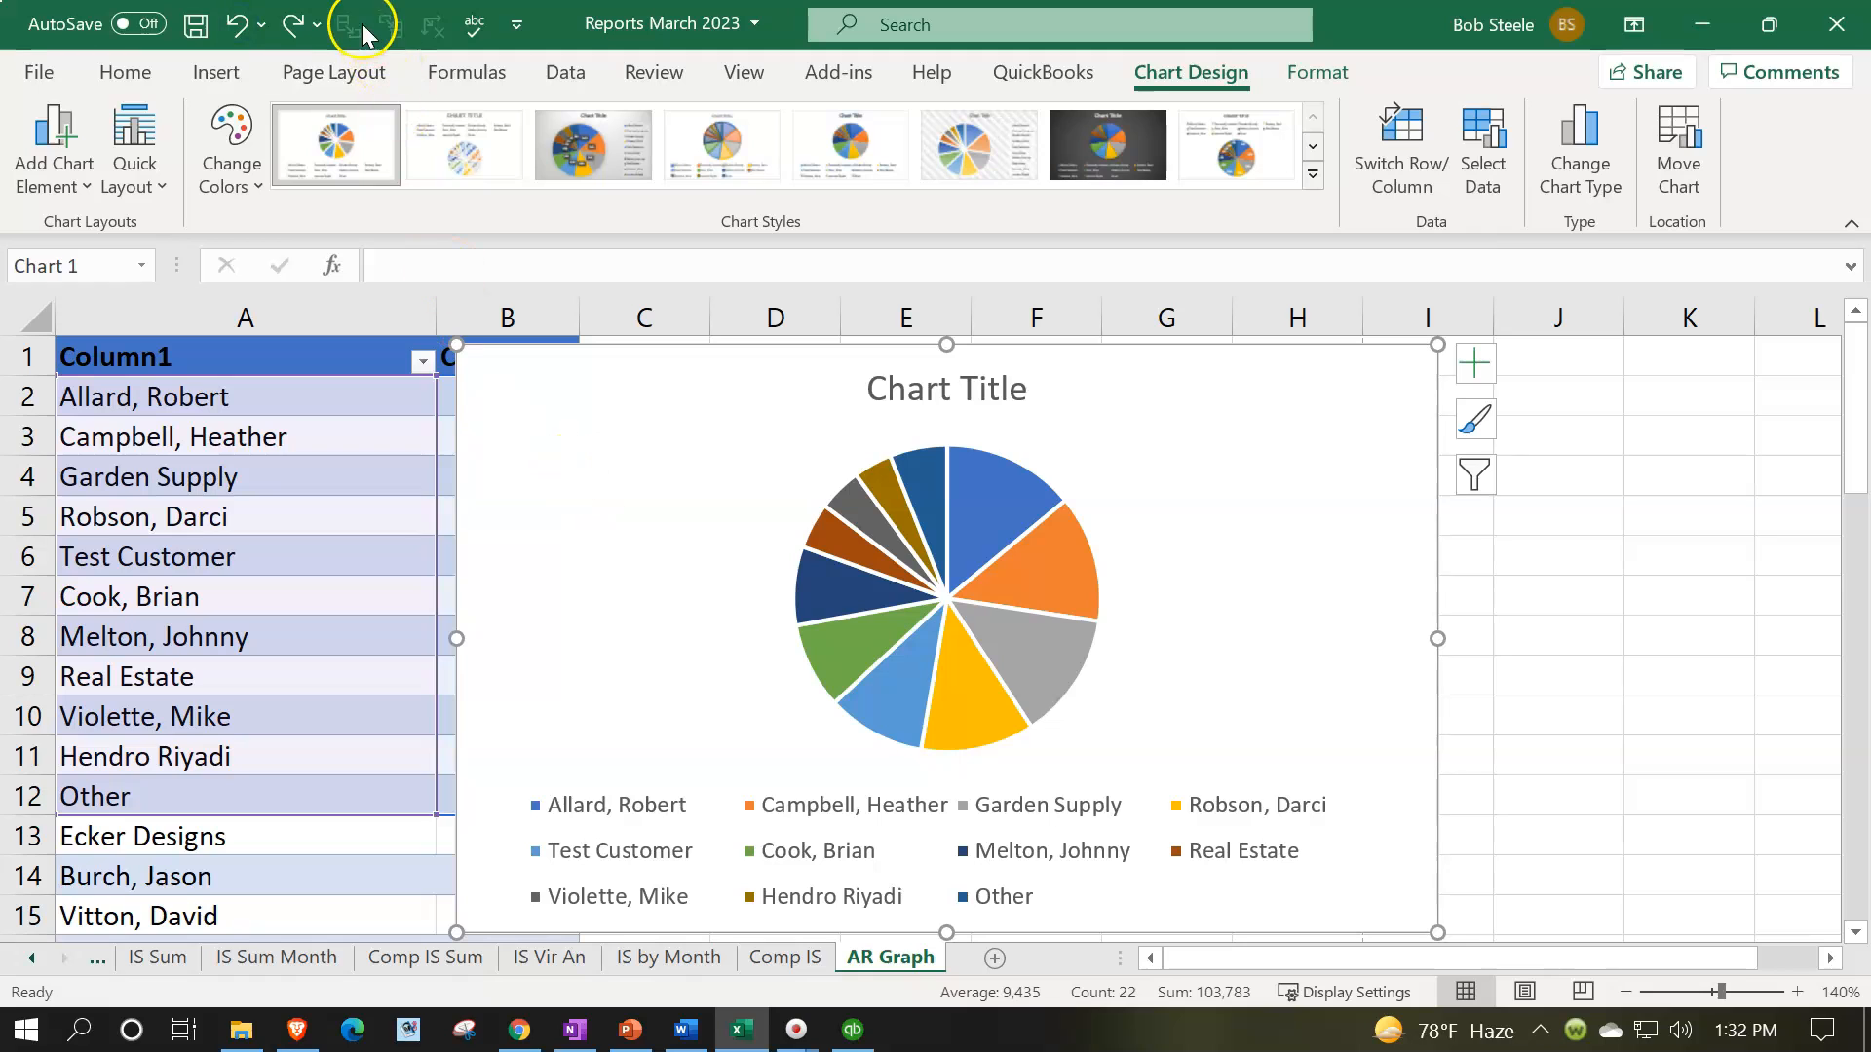
left_click(240, 26)
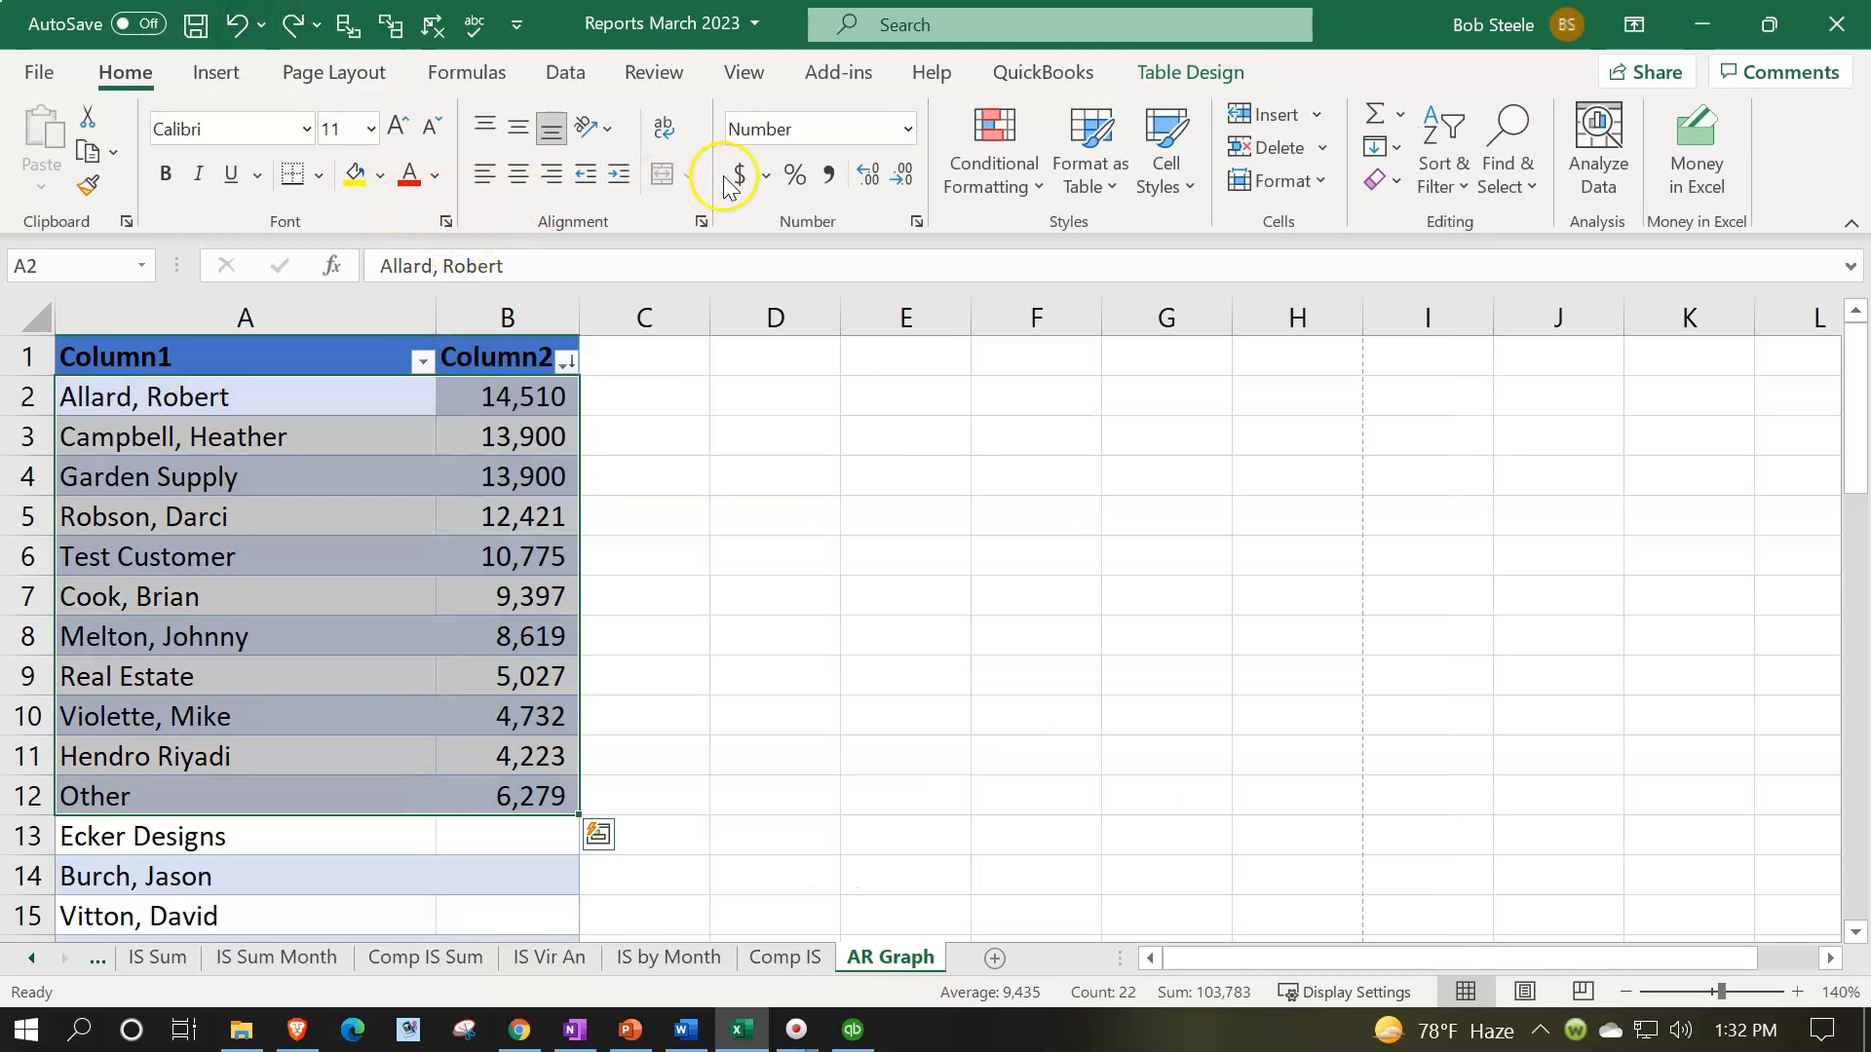
Insert a 3-D pie chart from A2:B12 and position it beside the table
left_click(216, 72)
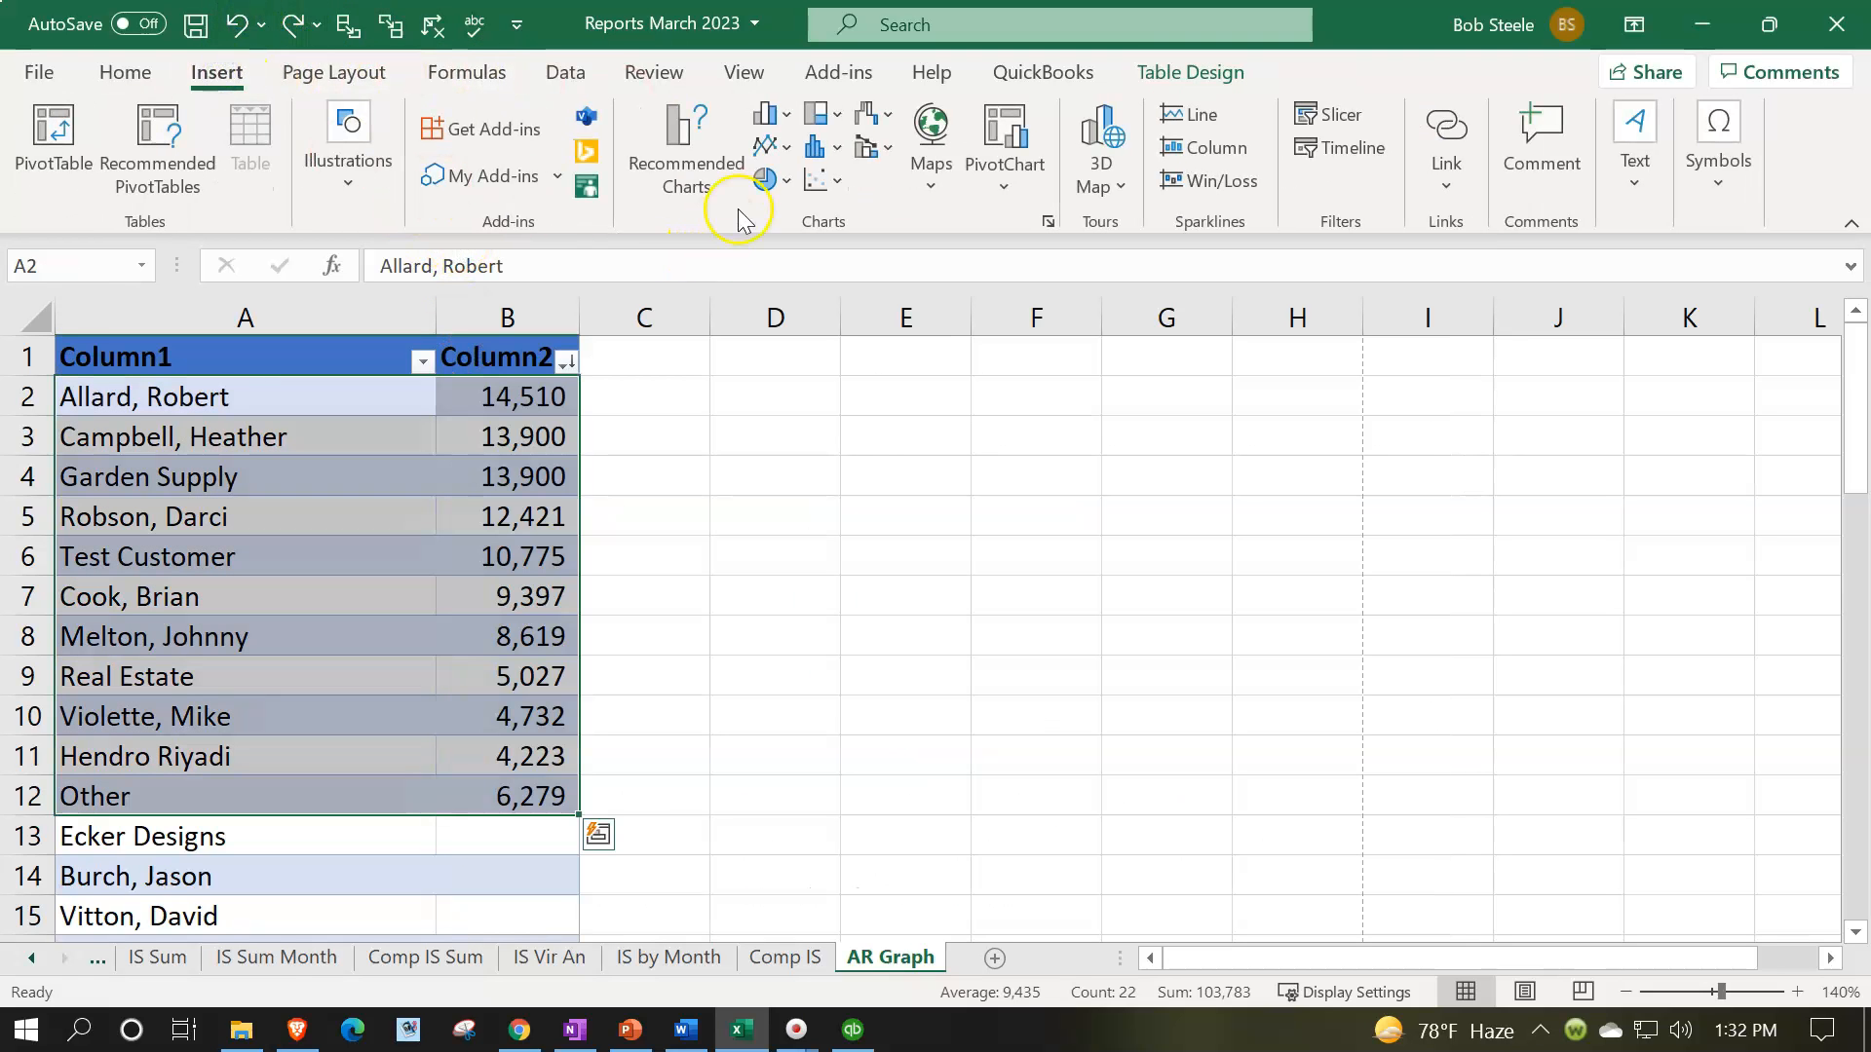
left_click(770, 179)
left_click(801, 429)
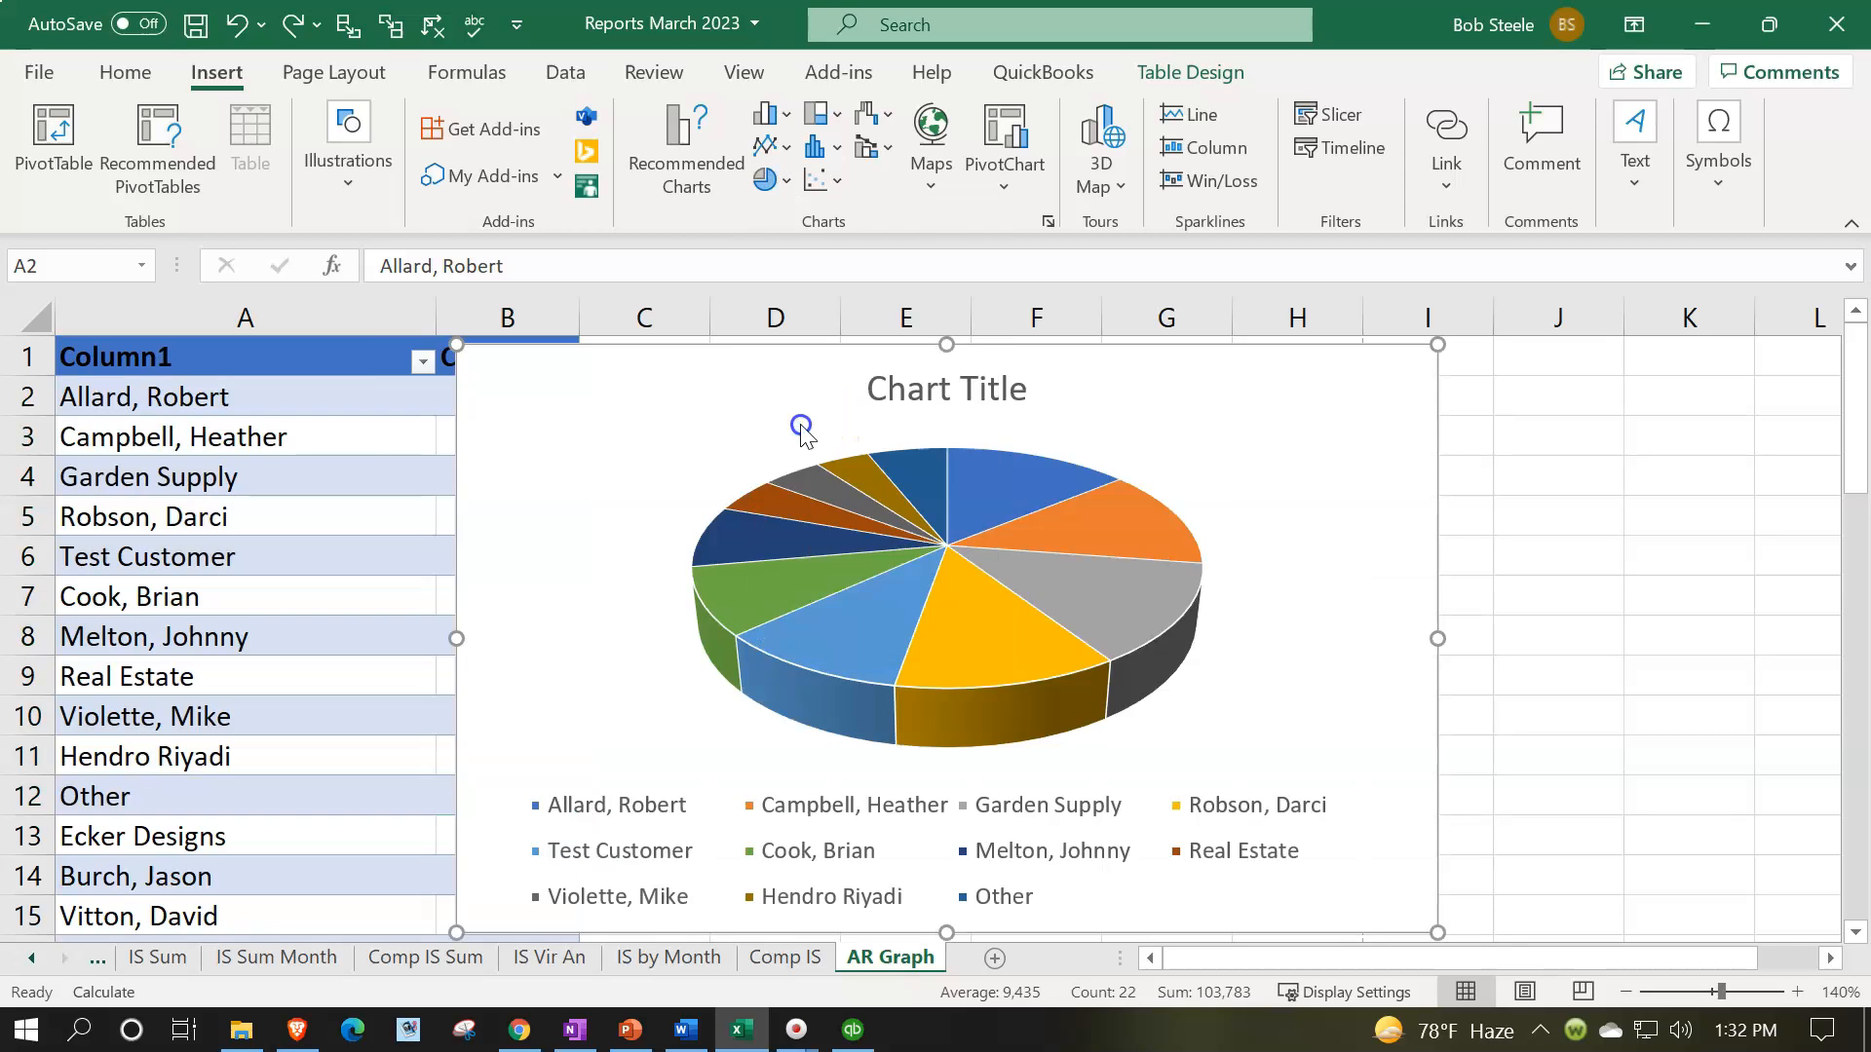
left_click_drag(571, 436, 731, 430)
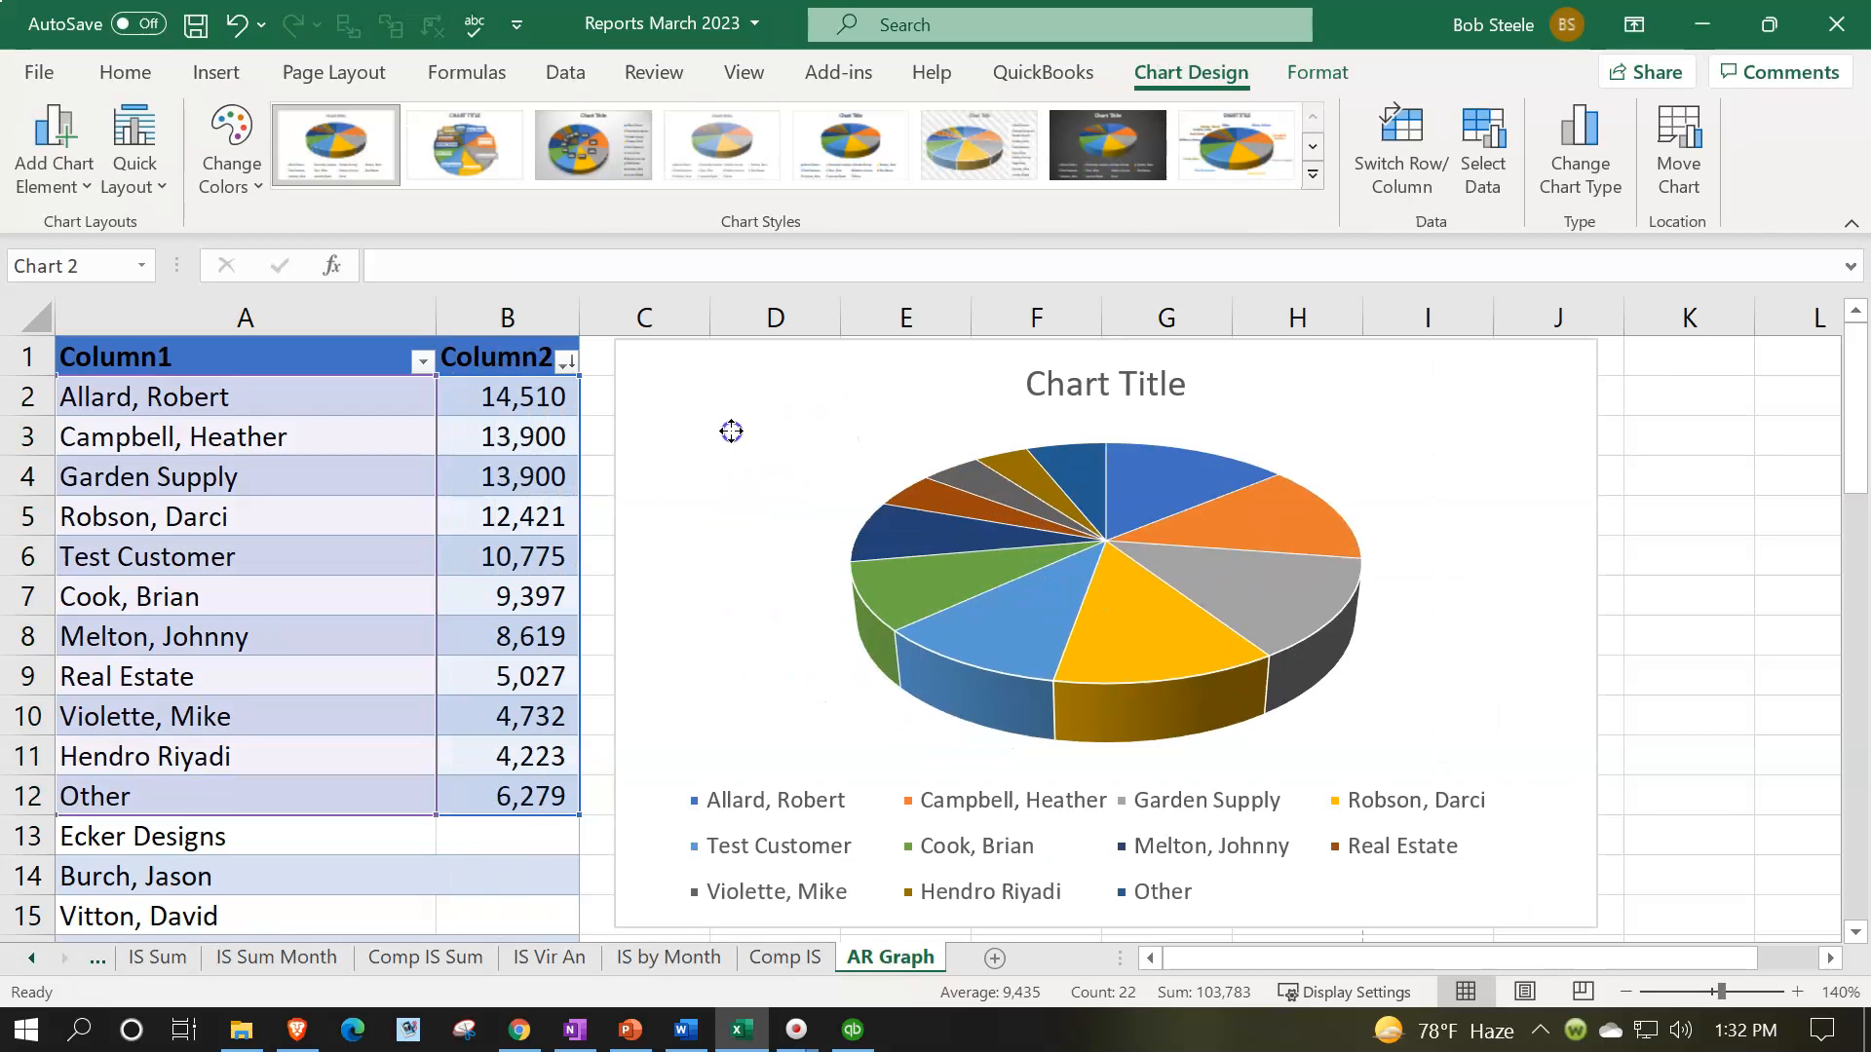
Examine how the 3-D perspective affects the apparent size of the front and back pie slices
mouse_move(1059, 624)
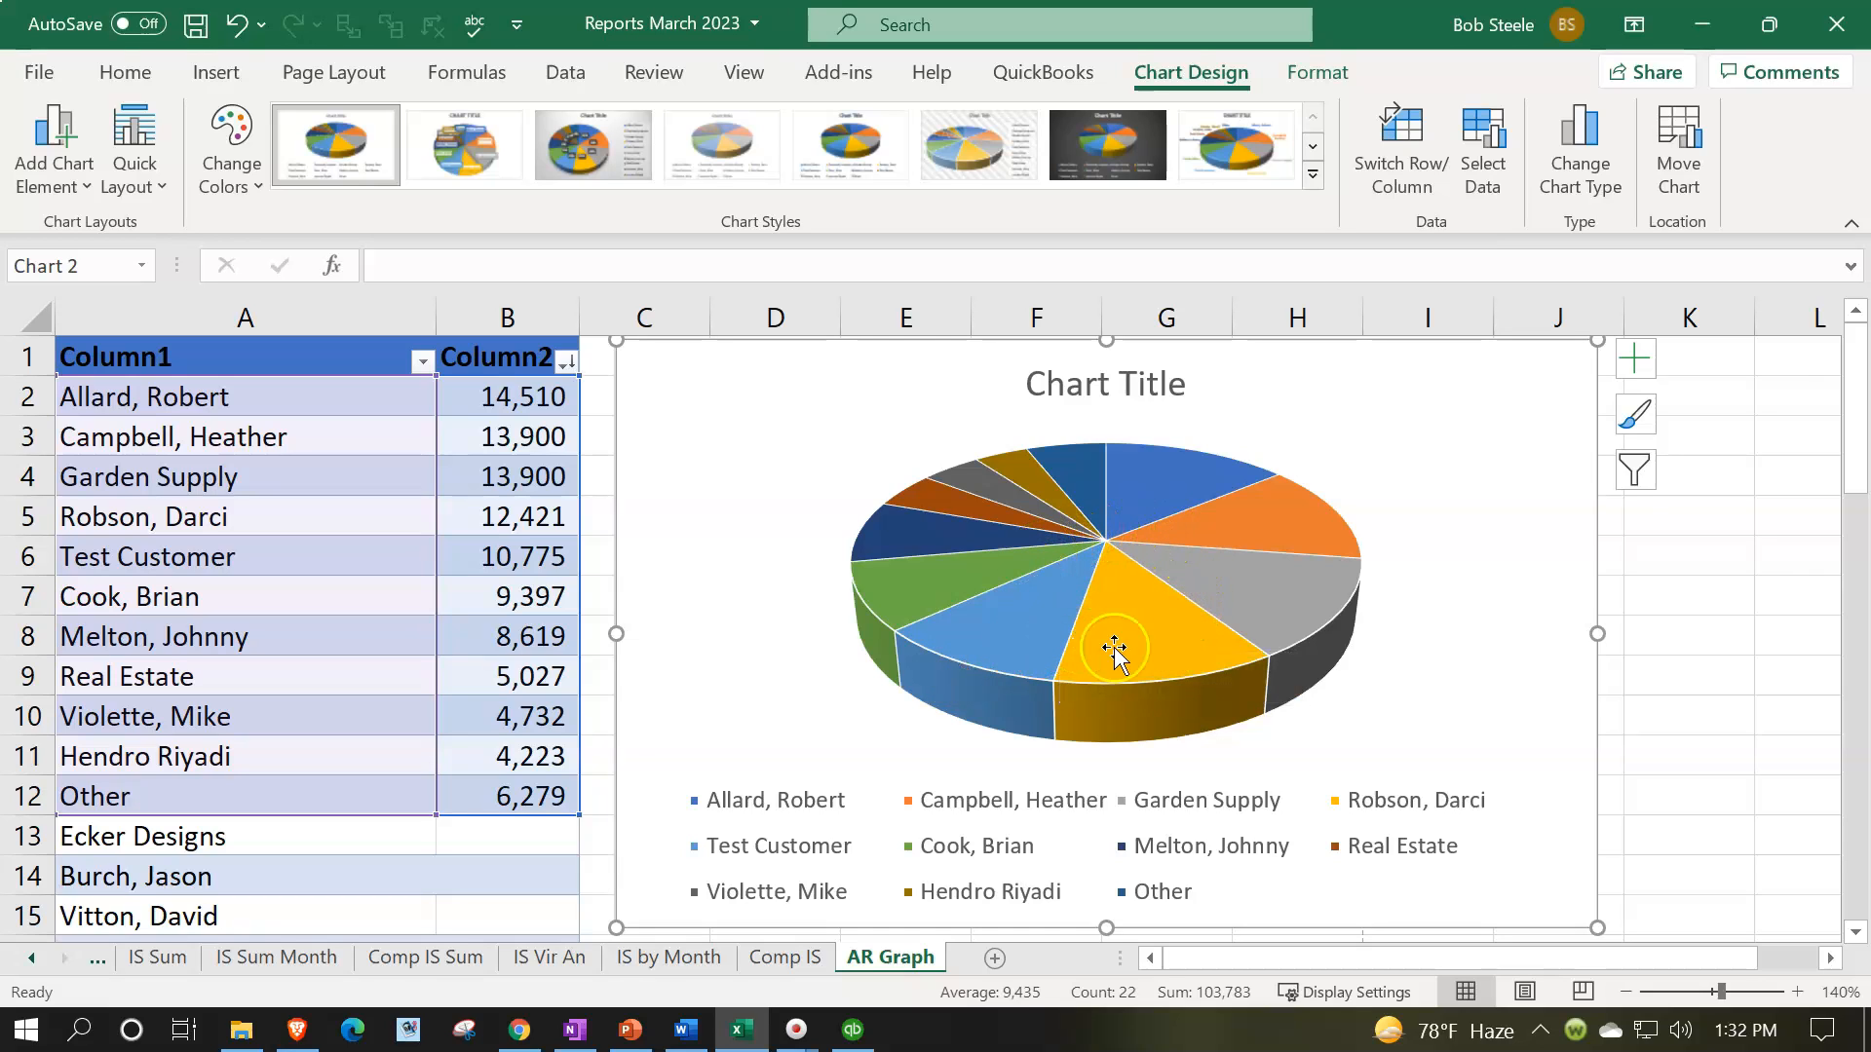
left_click(1182, 658)
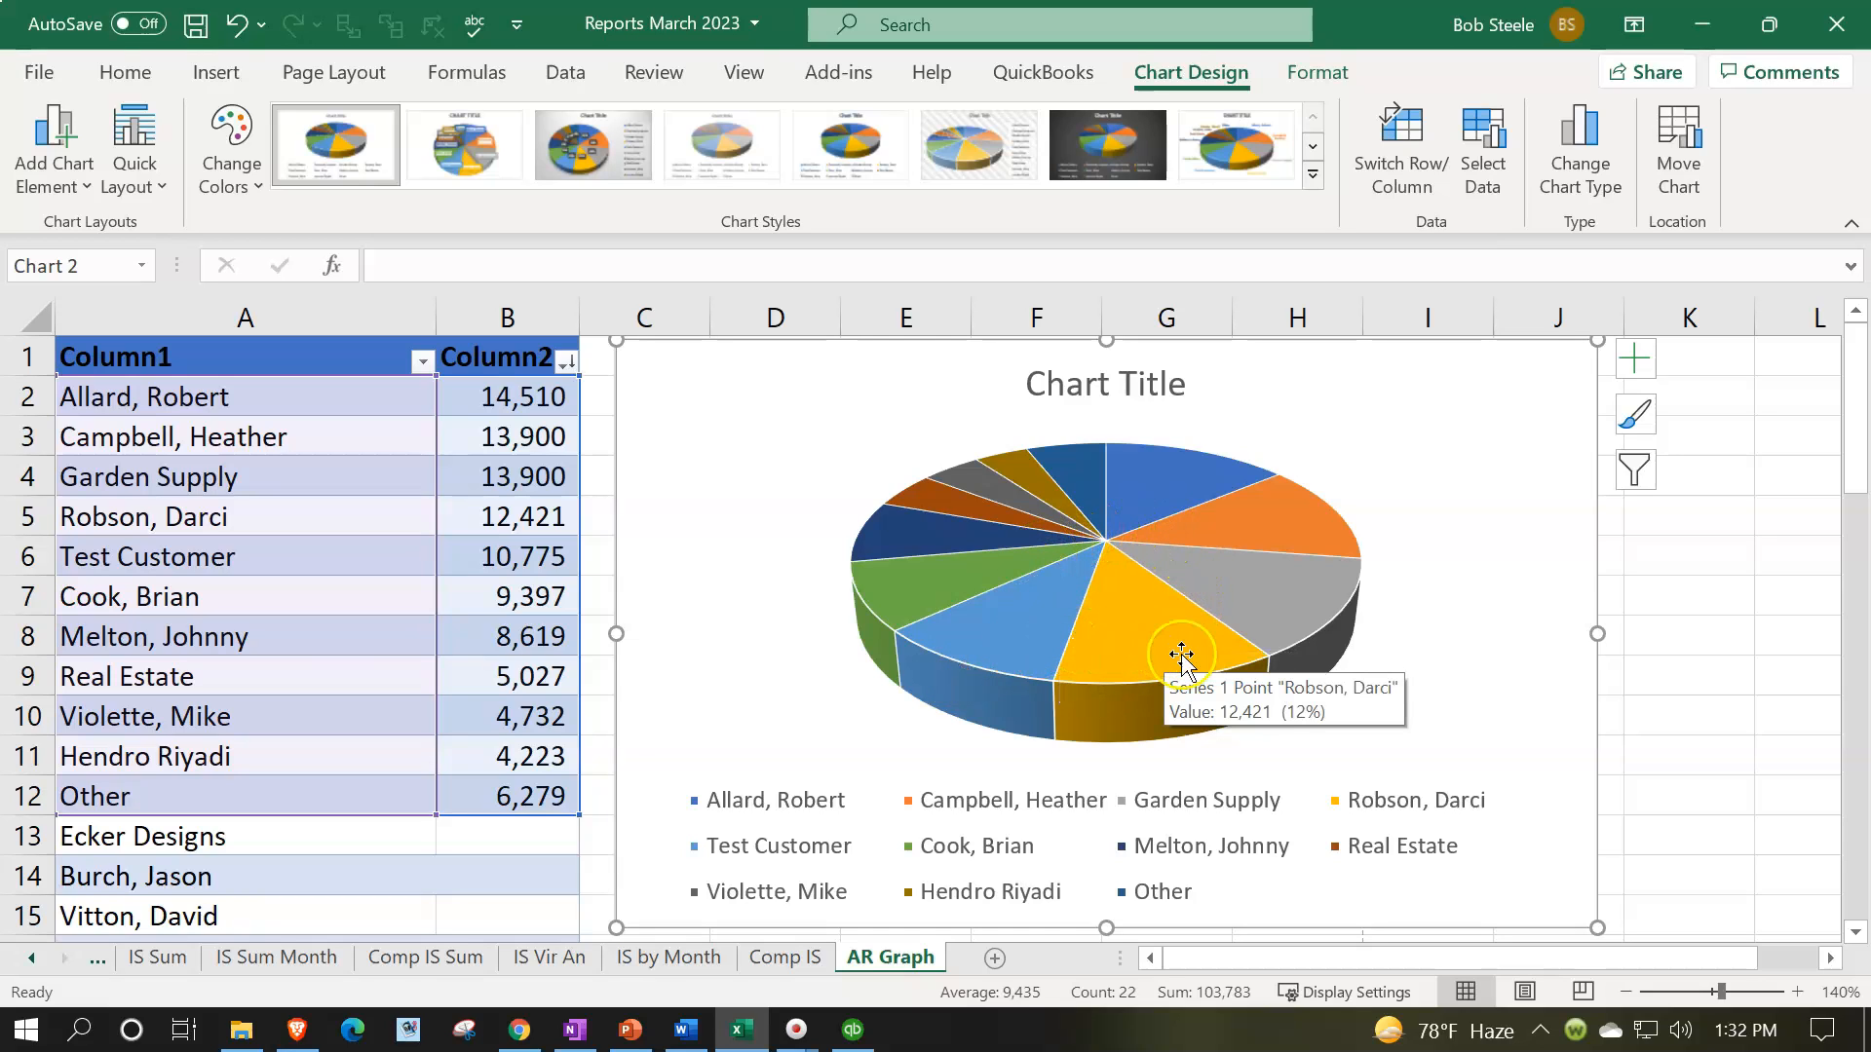
left_click(1190, 672)
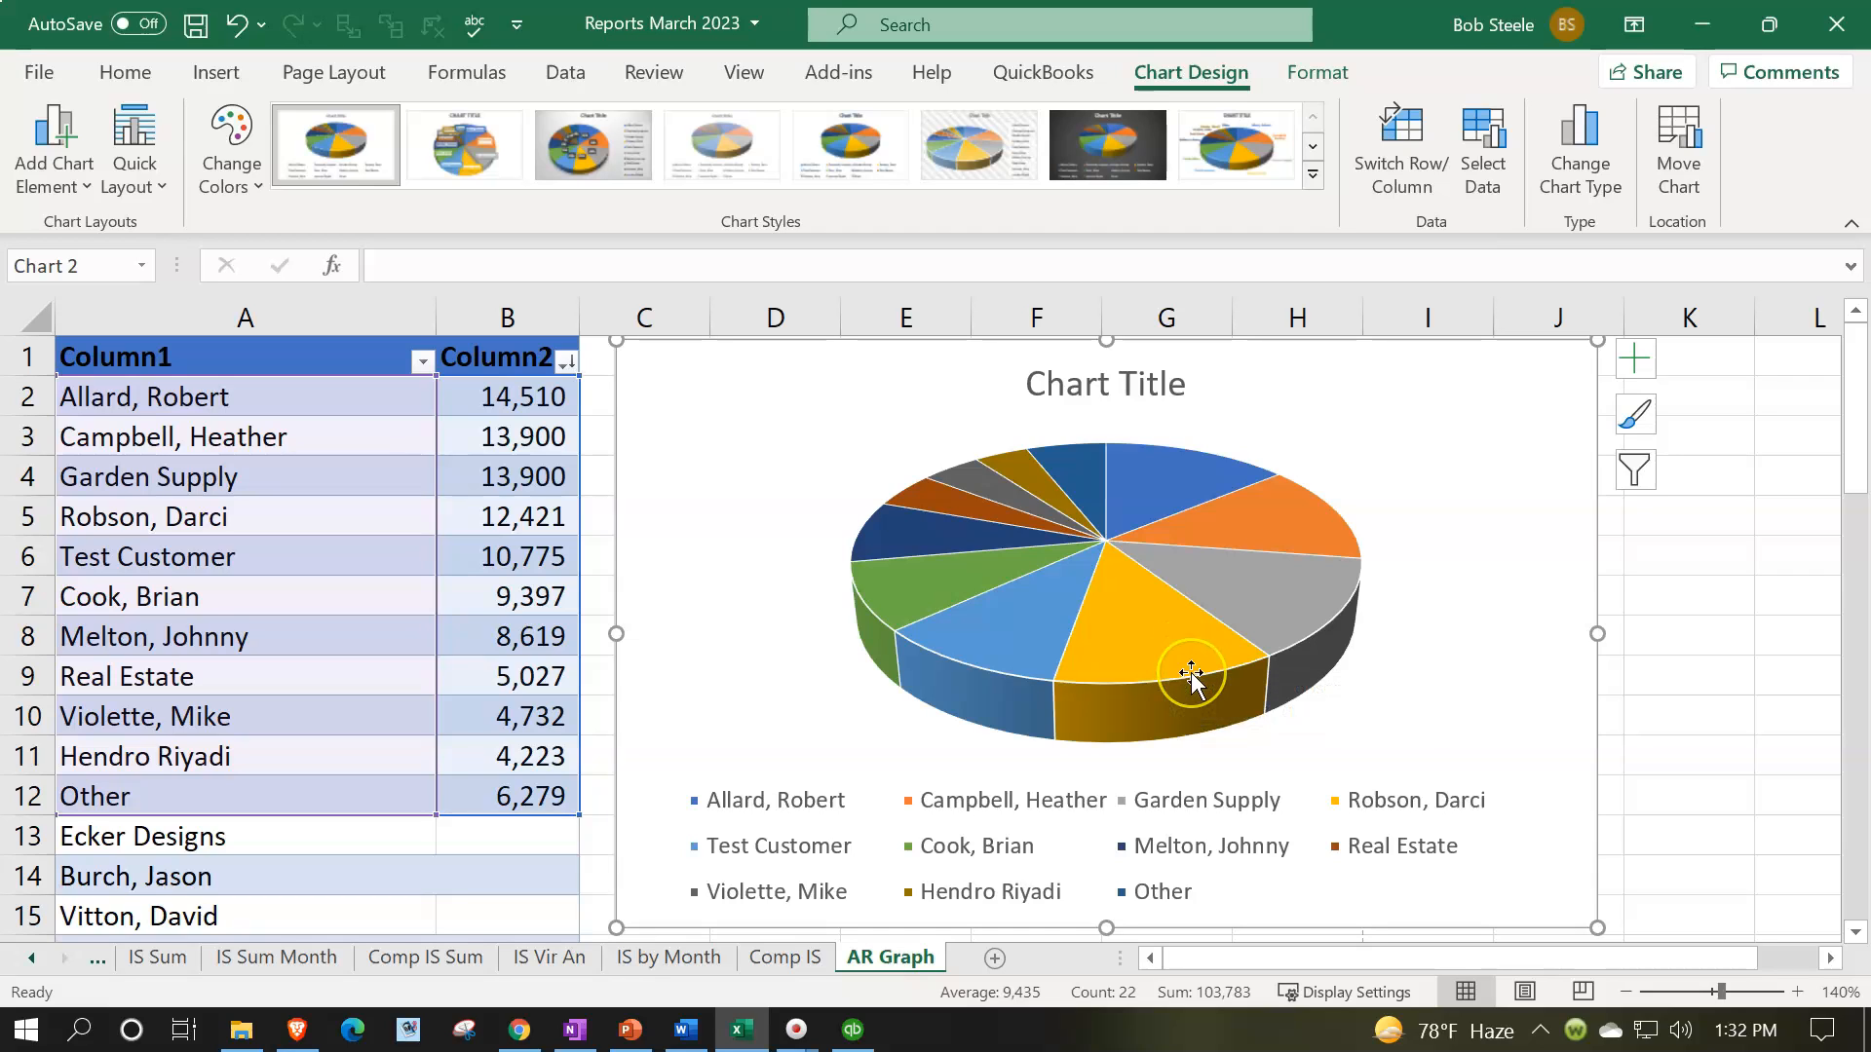
left_click(1204, 700)
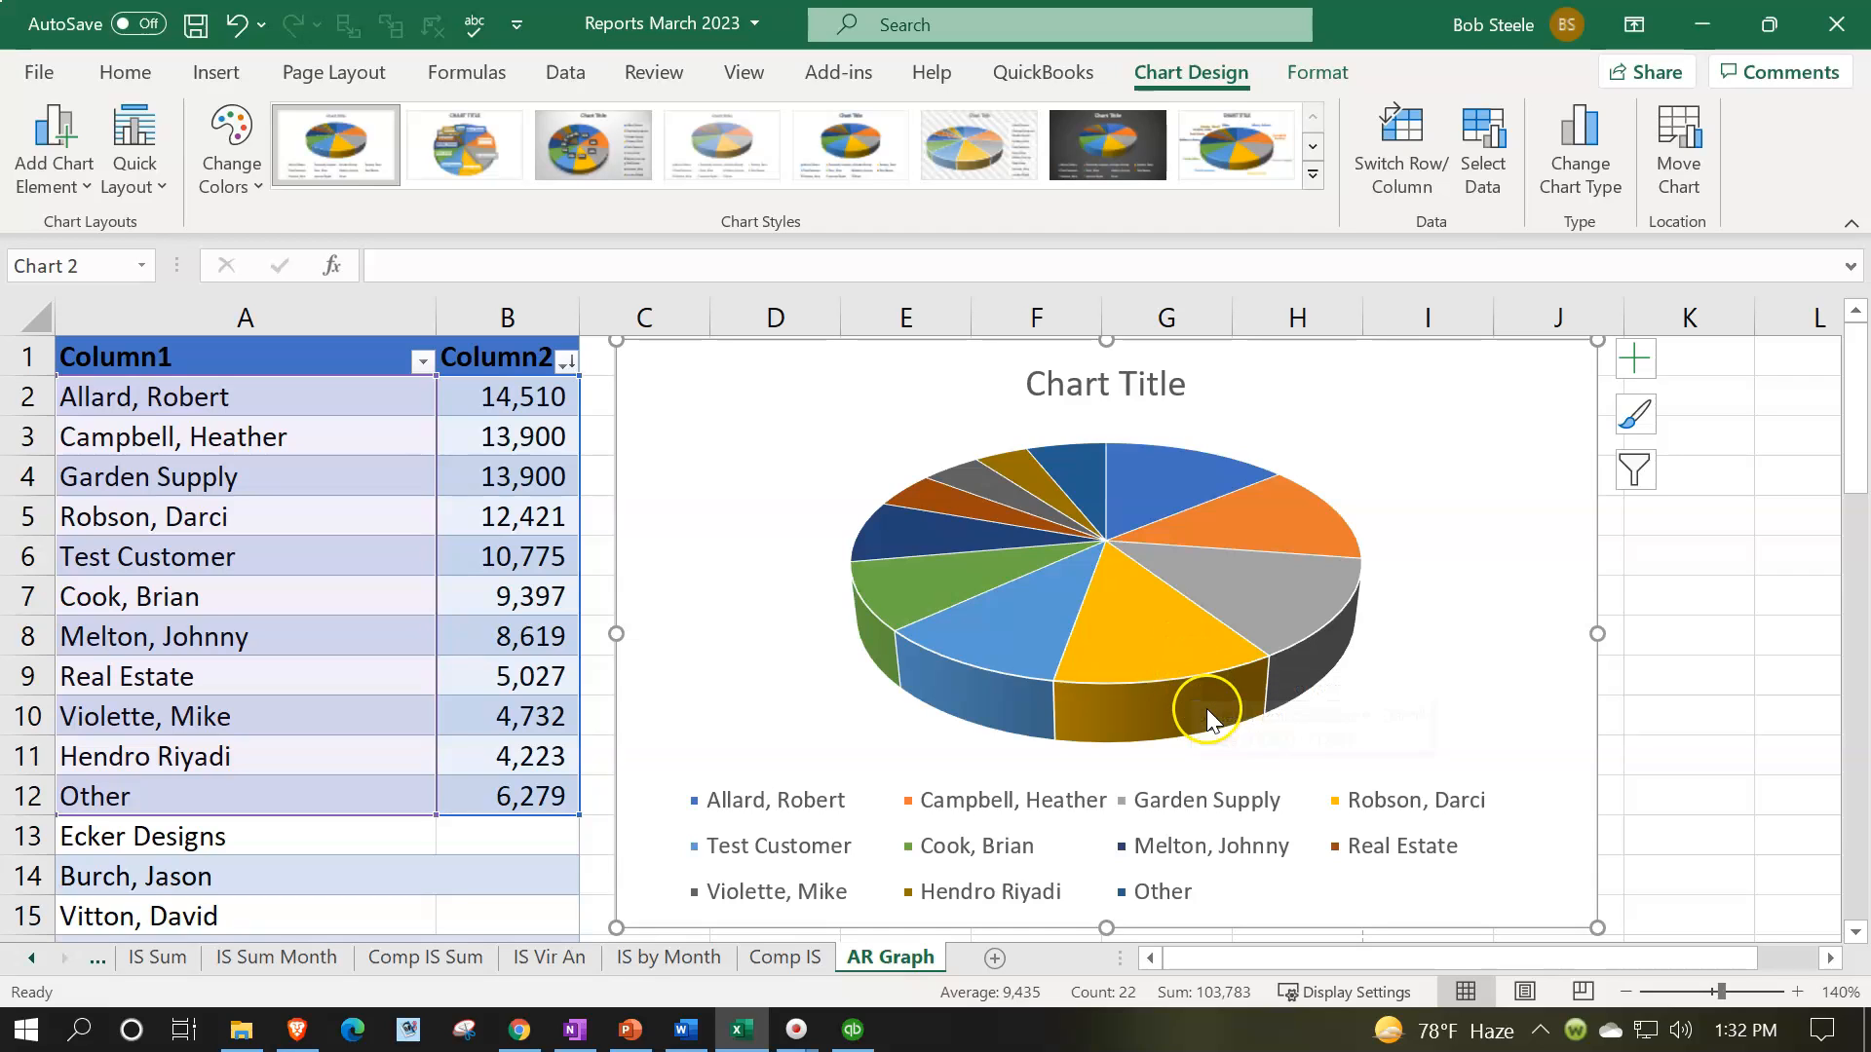
left_click(1206, 714)
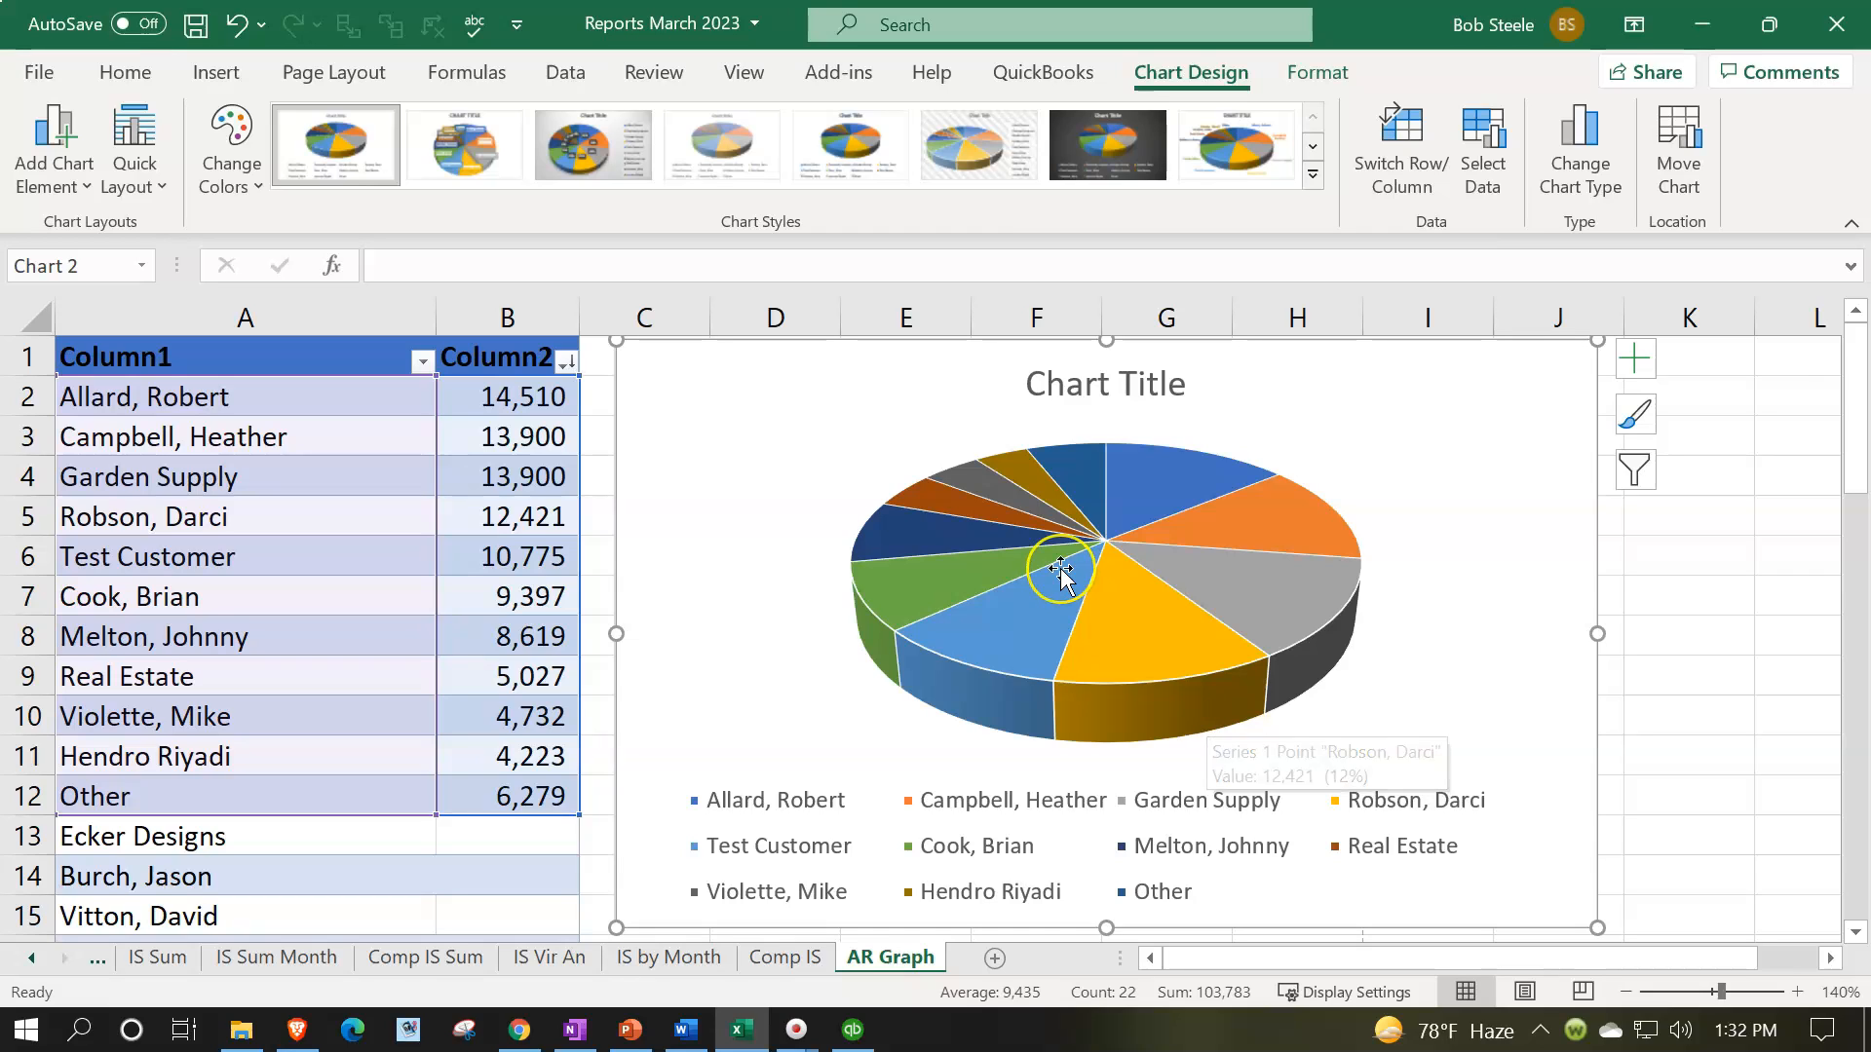
mouse_move(1046, 717)
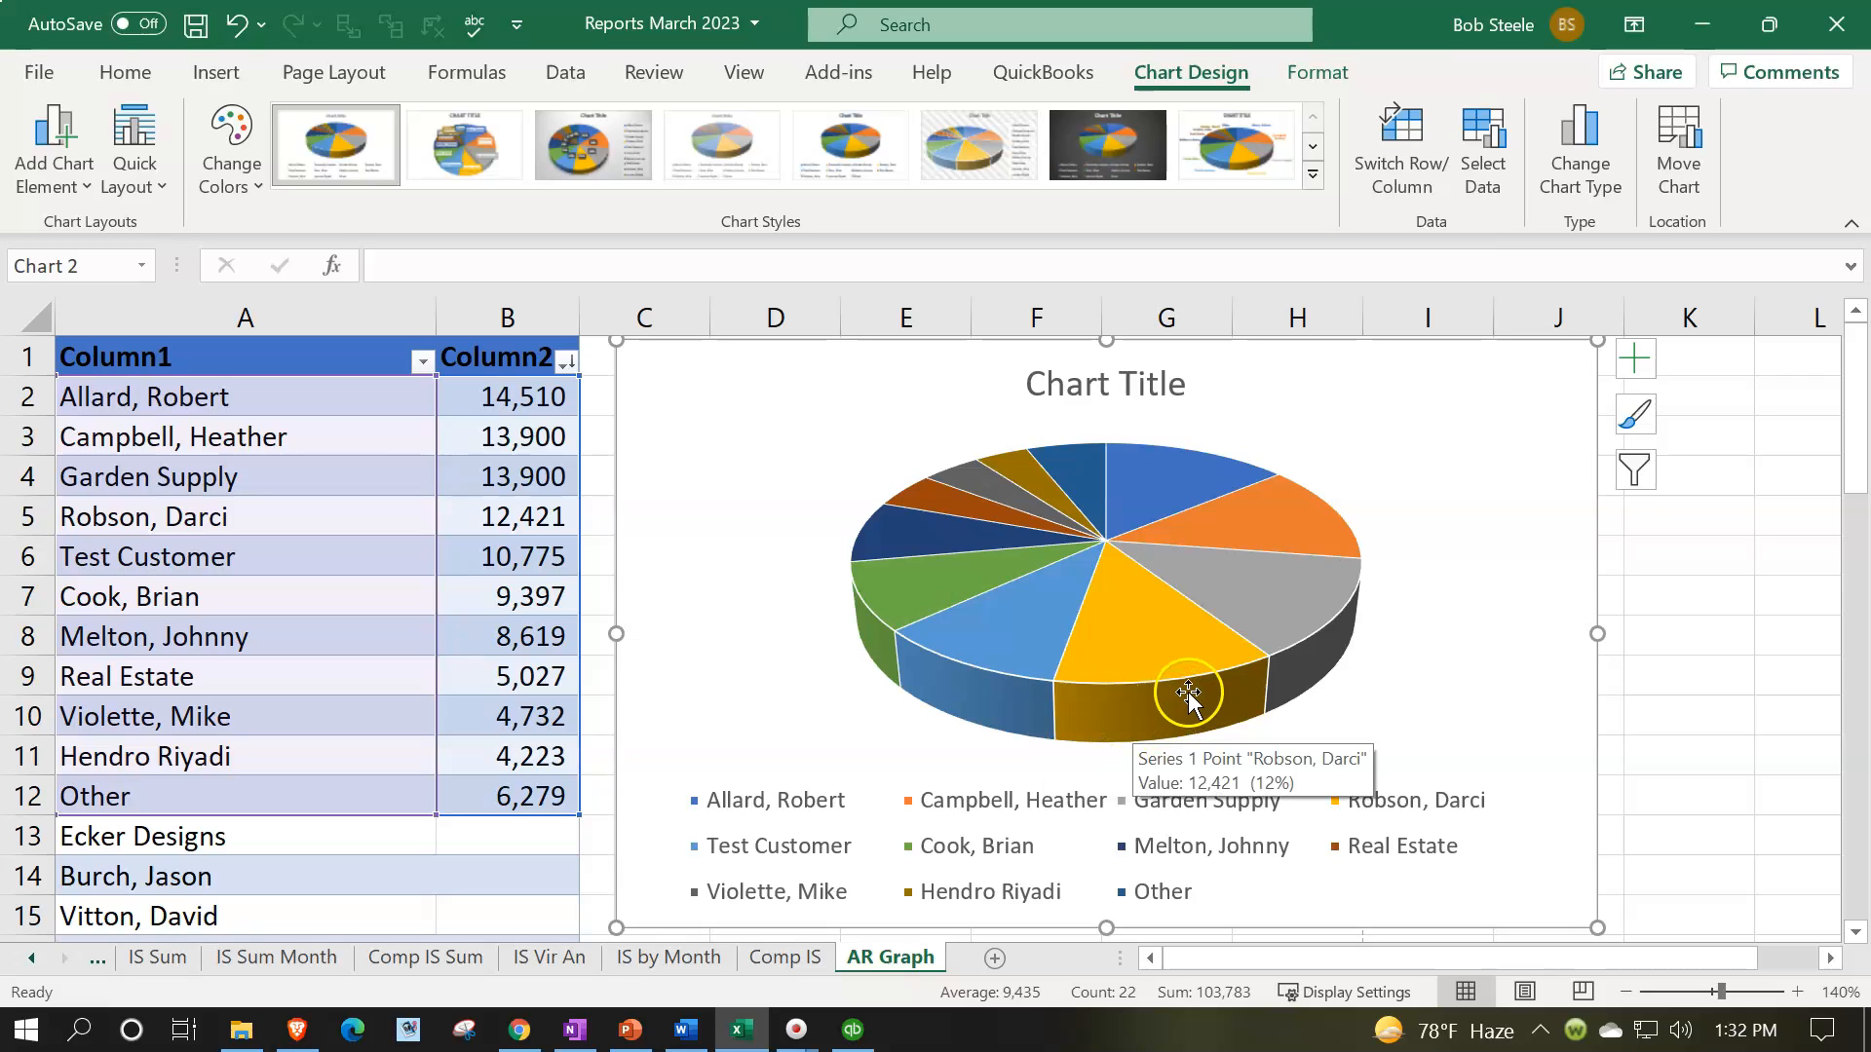
mouse_move(1153, 502)
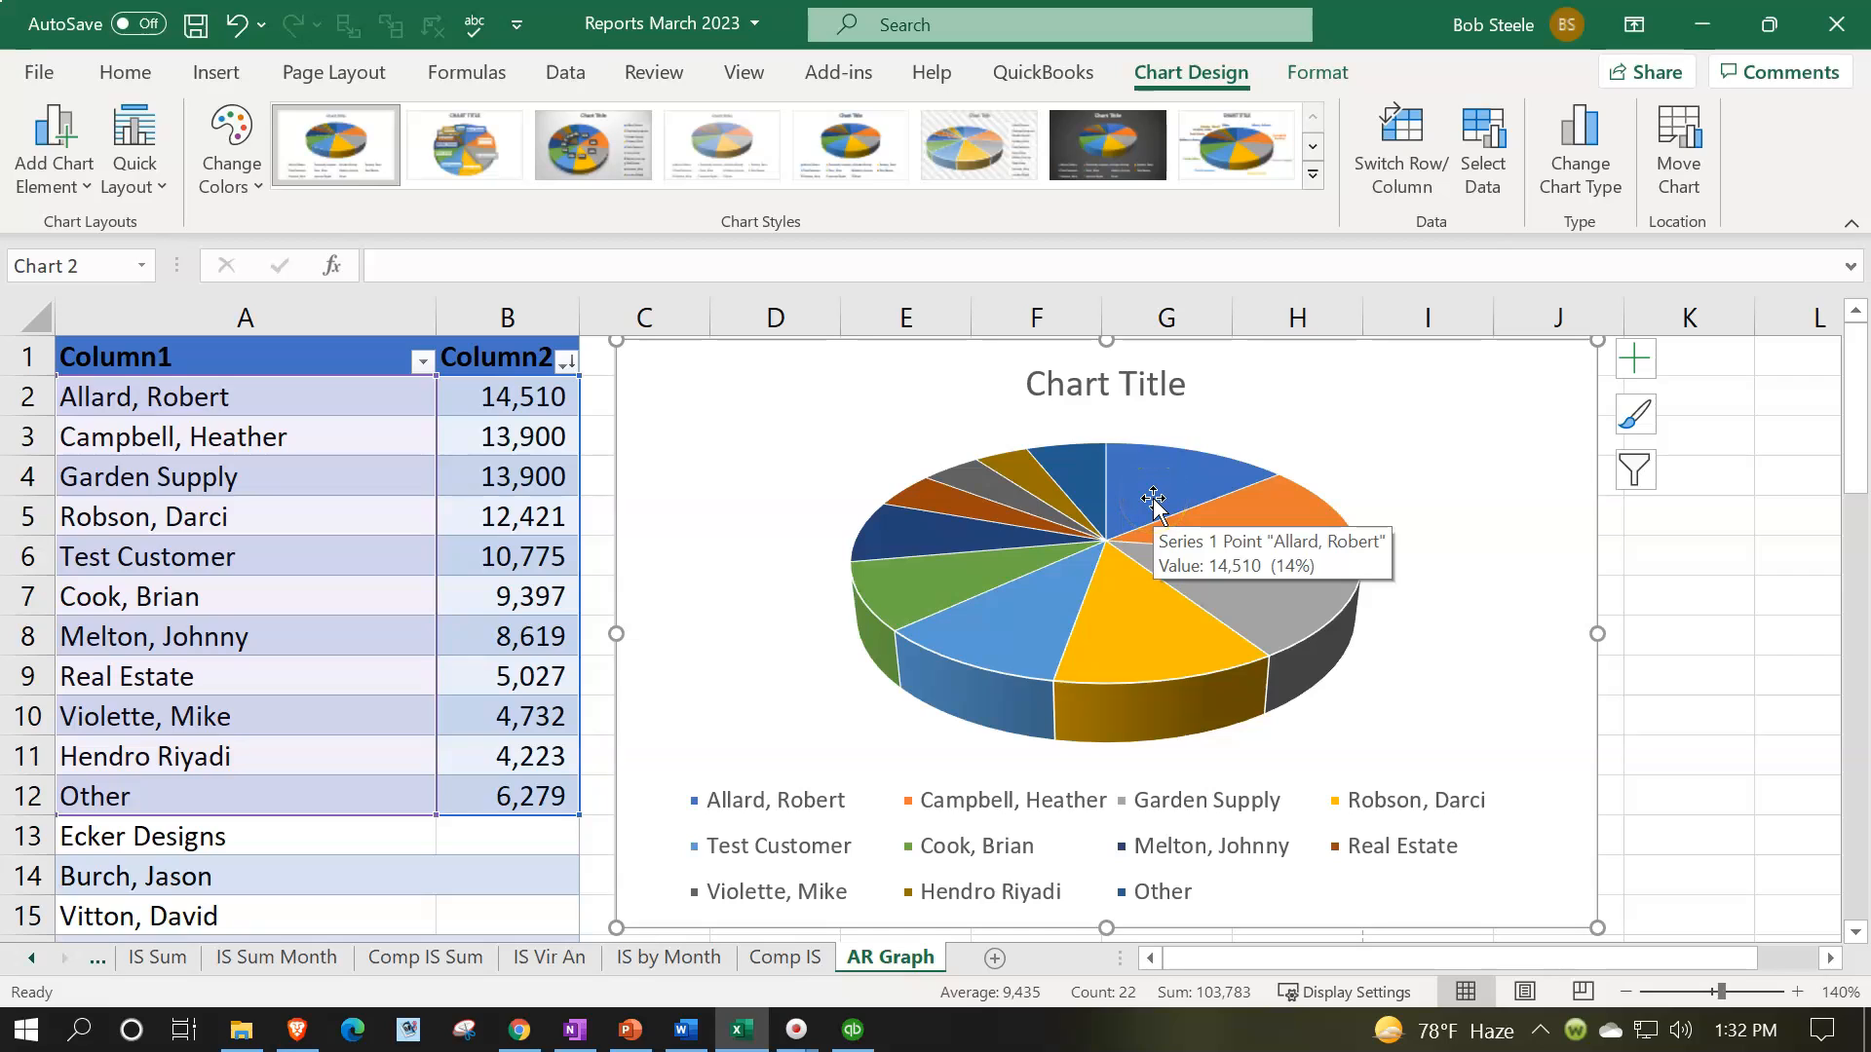
left_click(1160, 469)
left_click(1133, 656)
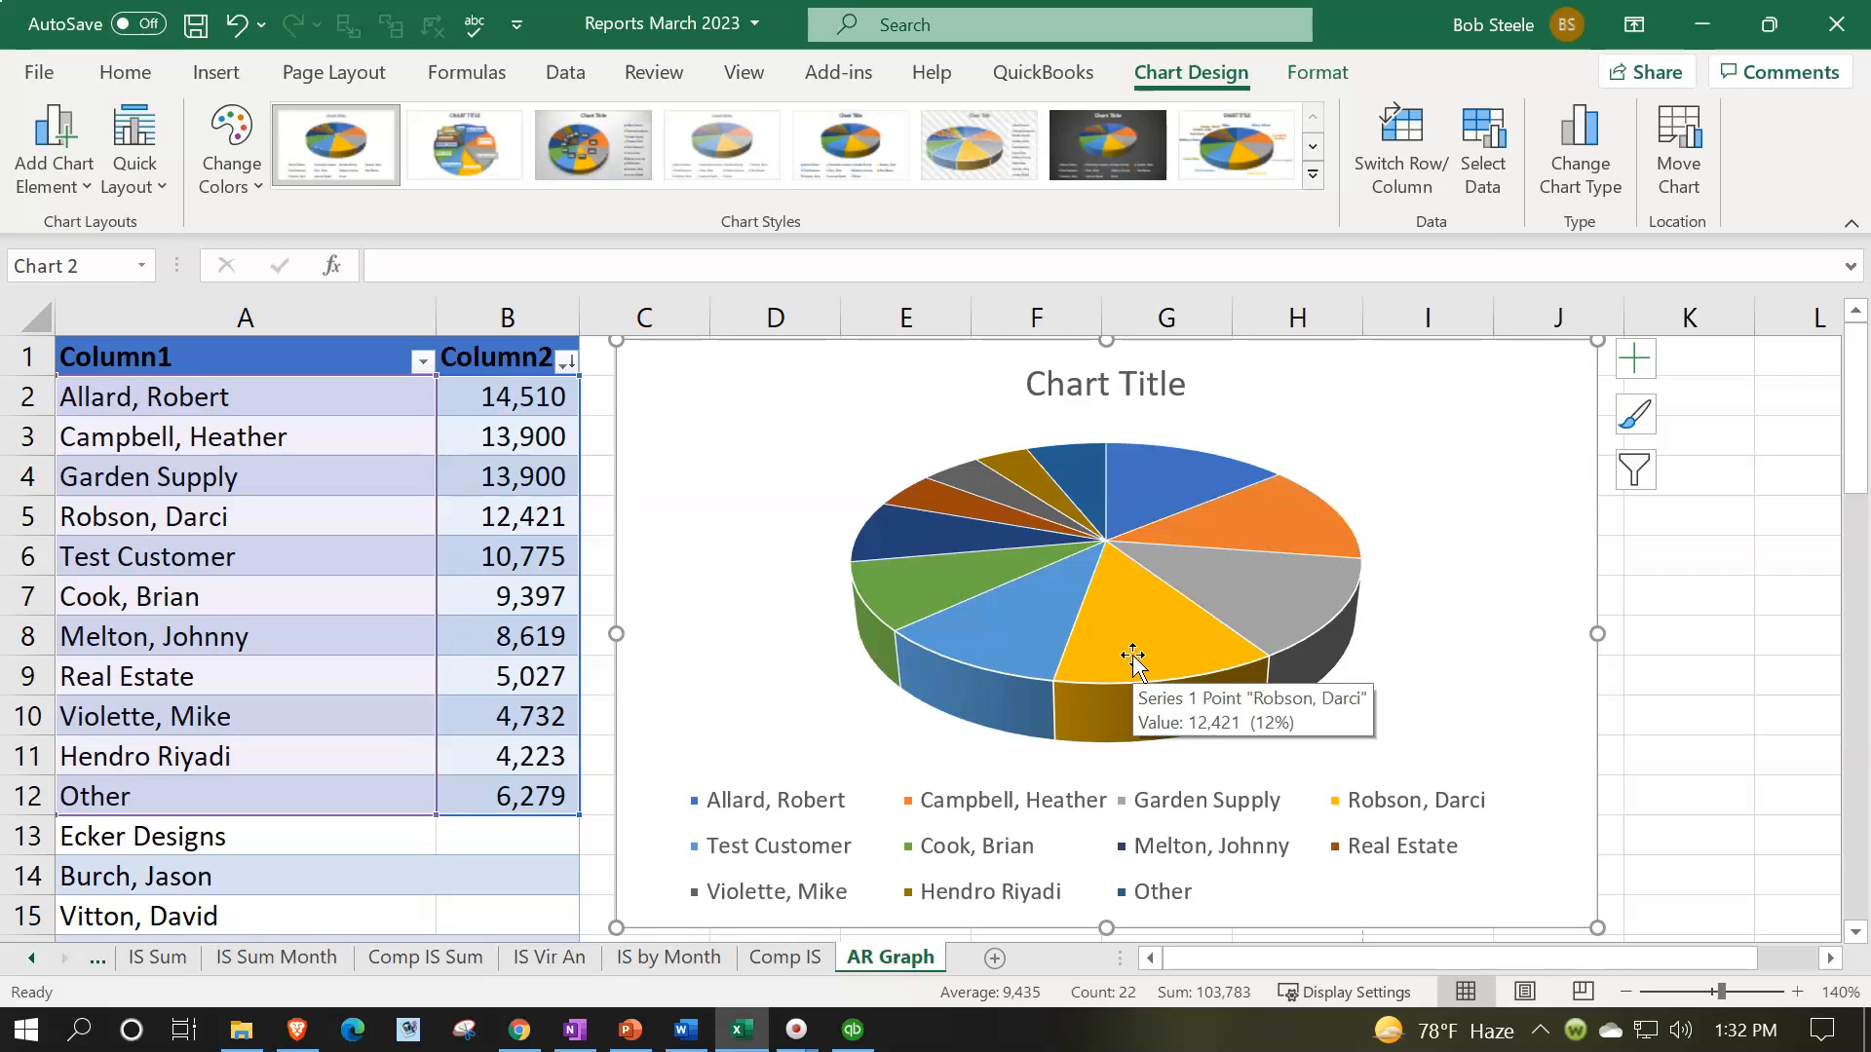
Delete the 3-D pie chart from the AR Graph sheet
left_click(706, 506)
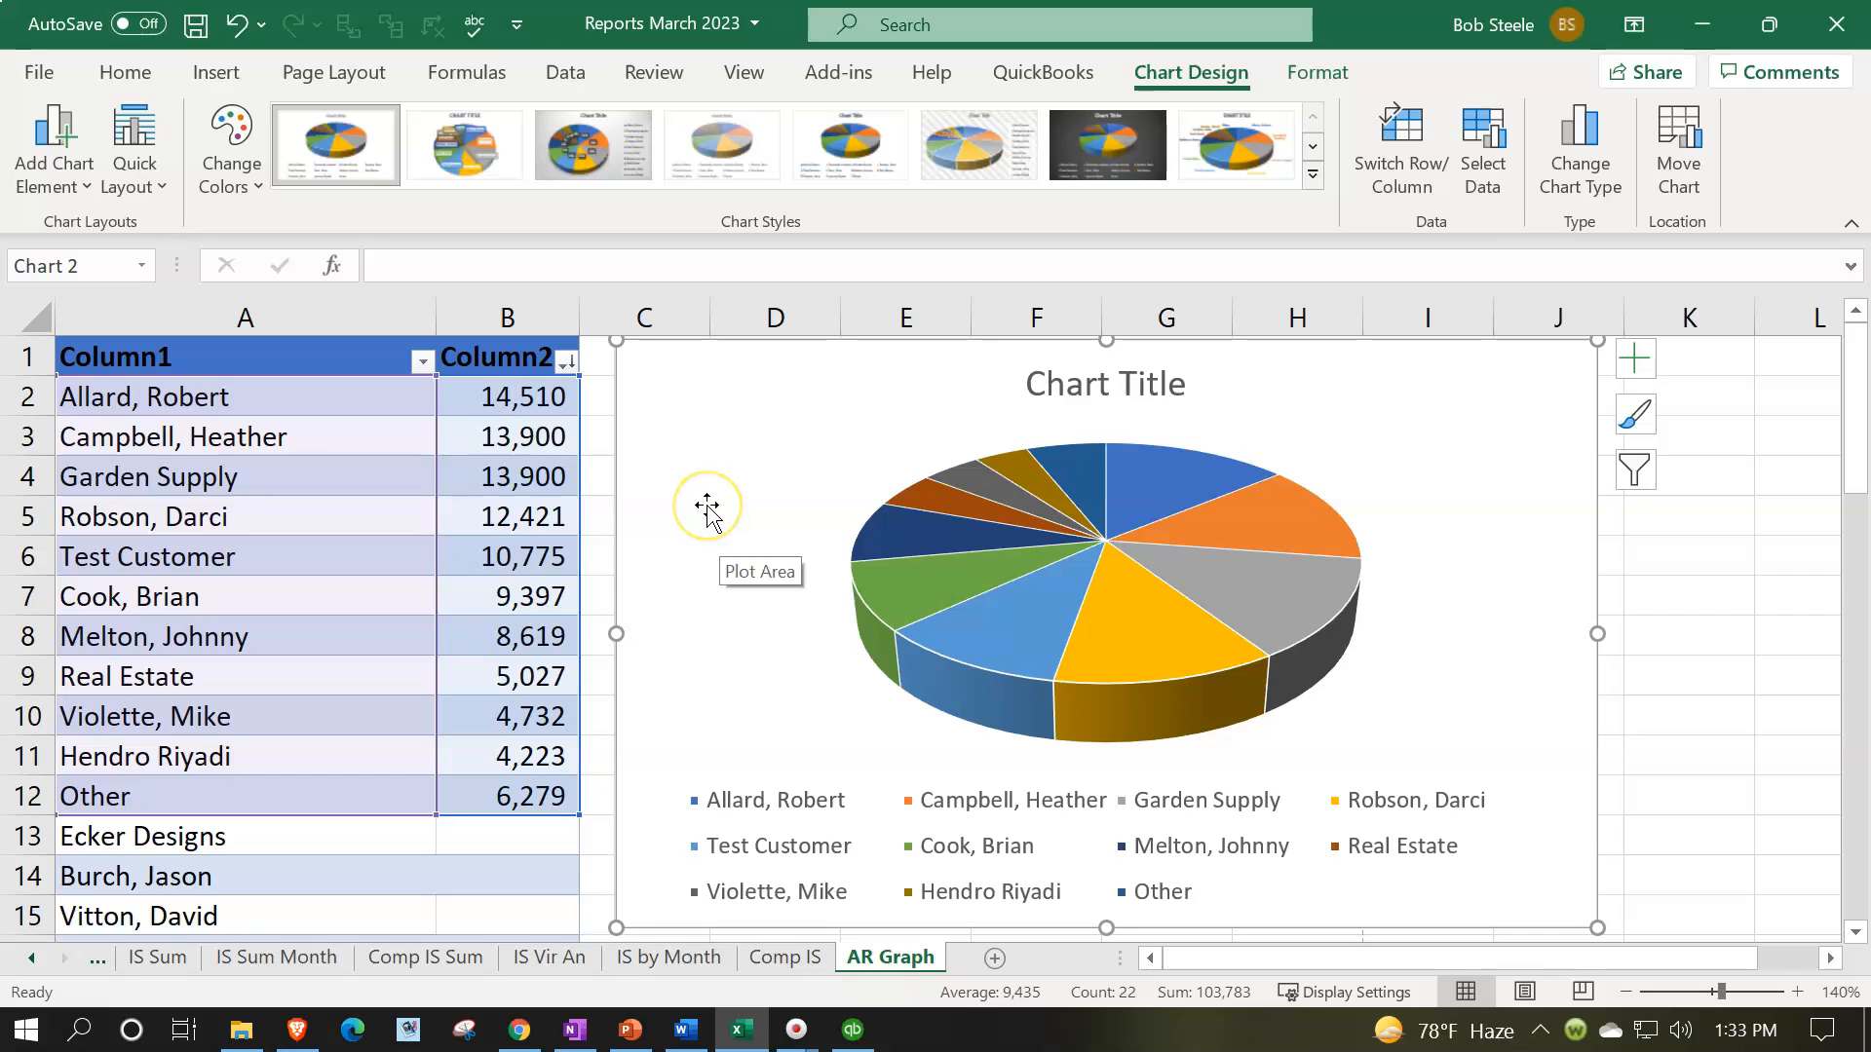
left_click(707, 506)
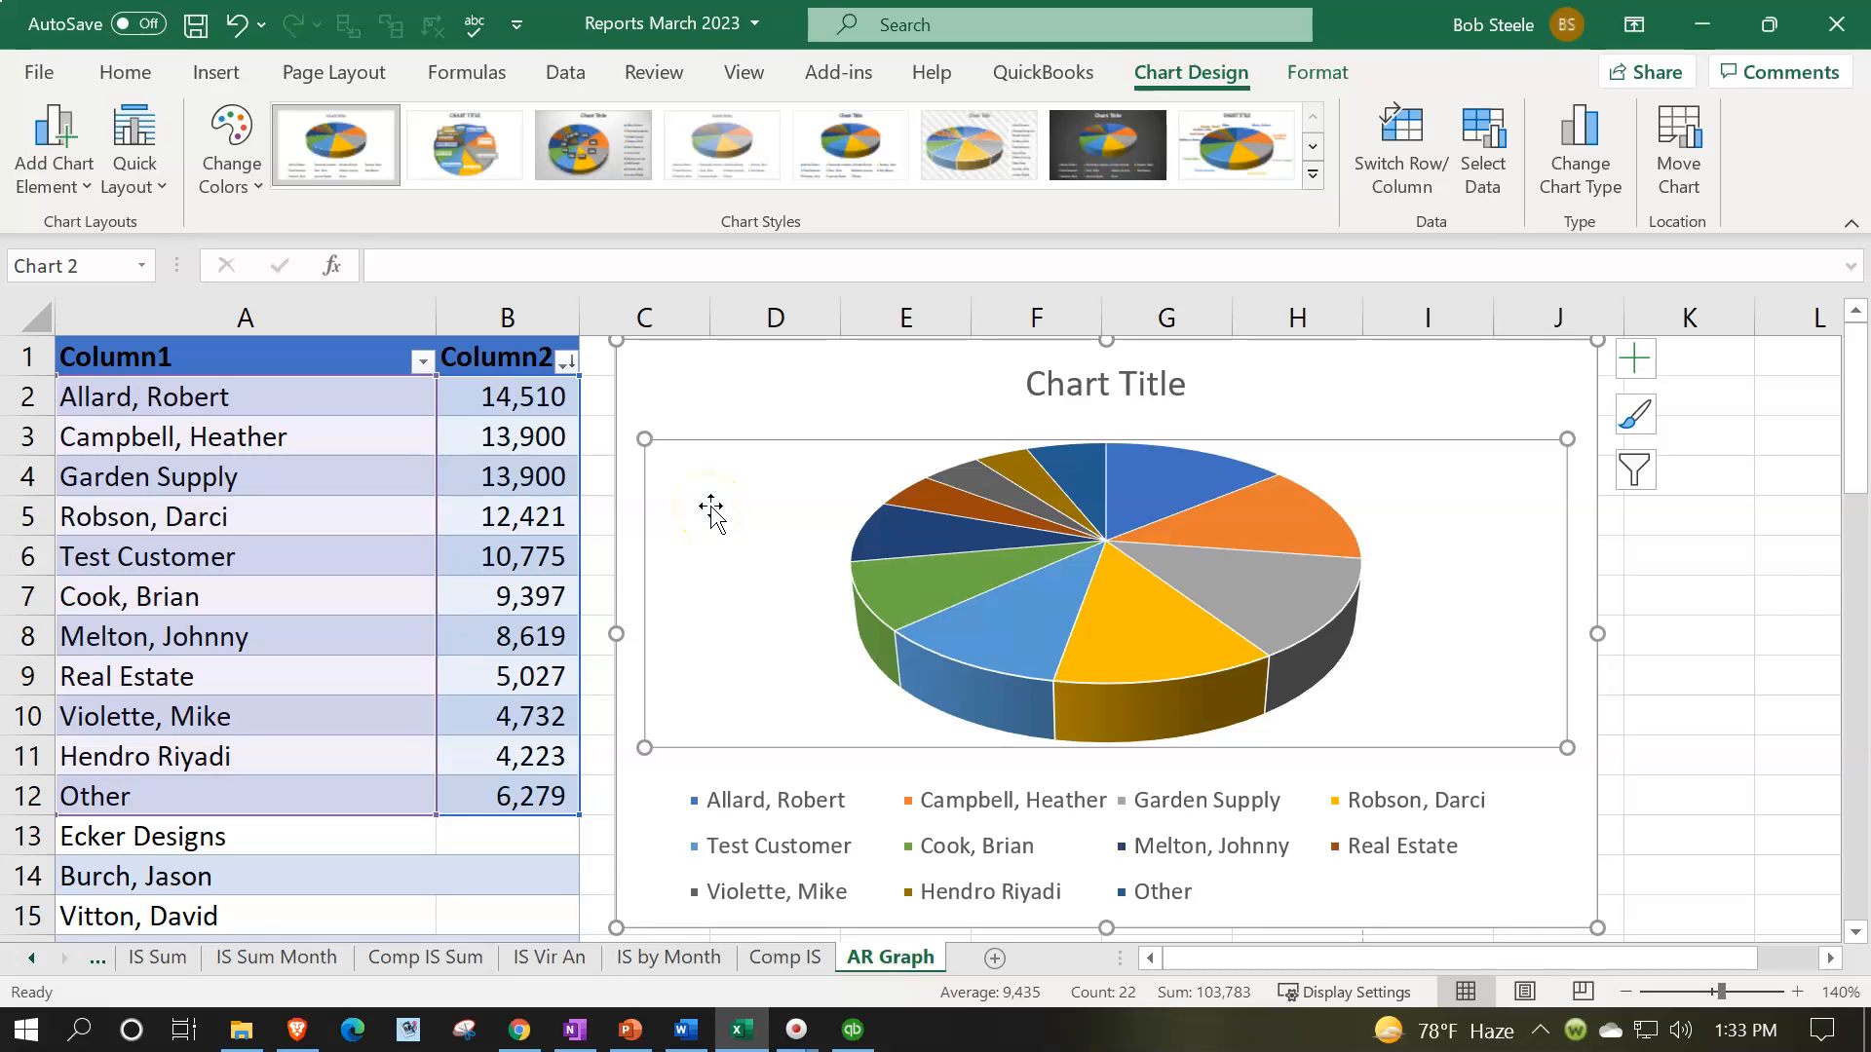
left_click(712, 395)
key("Delete")
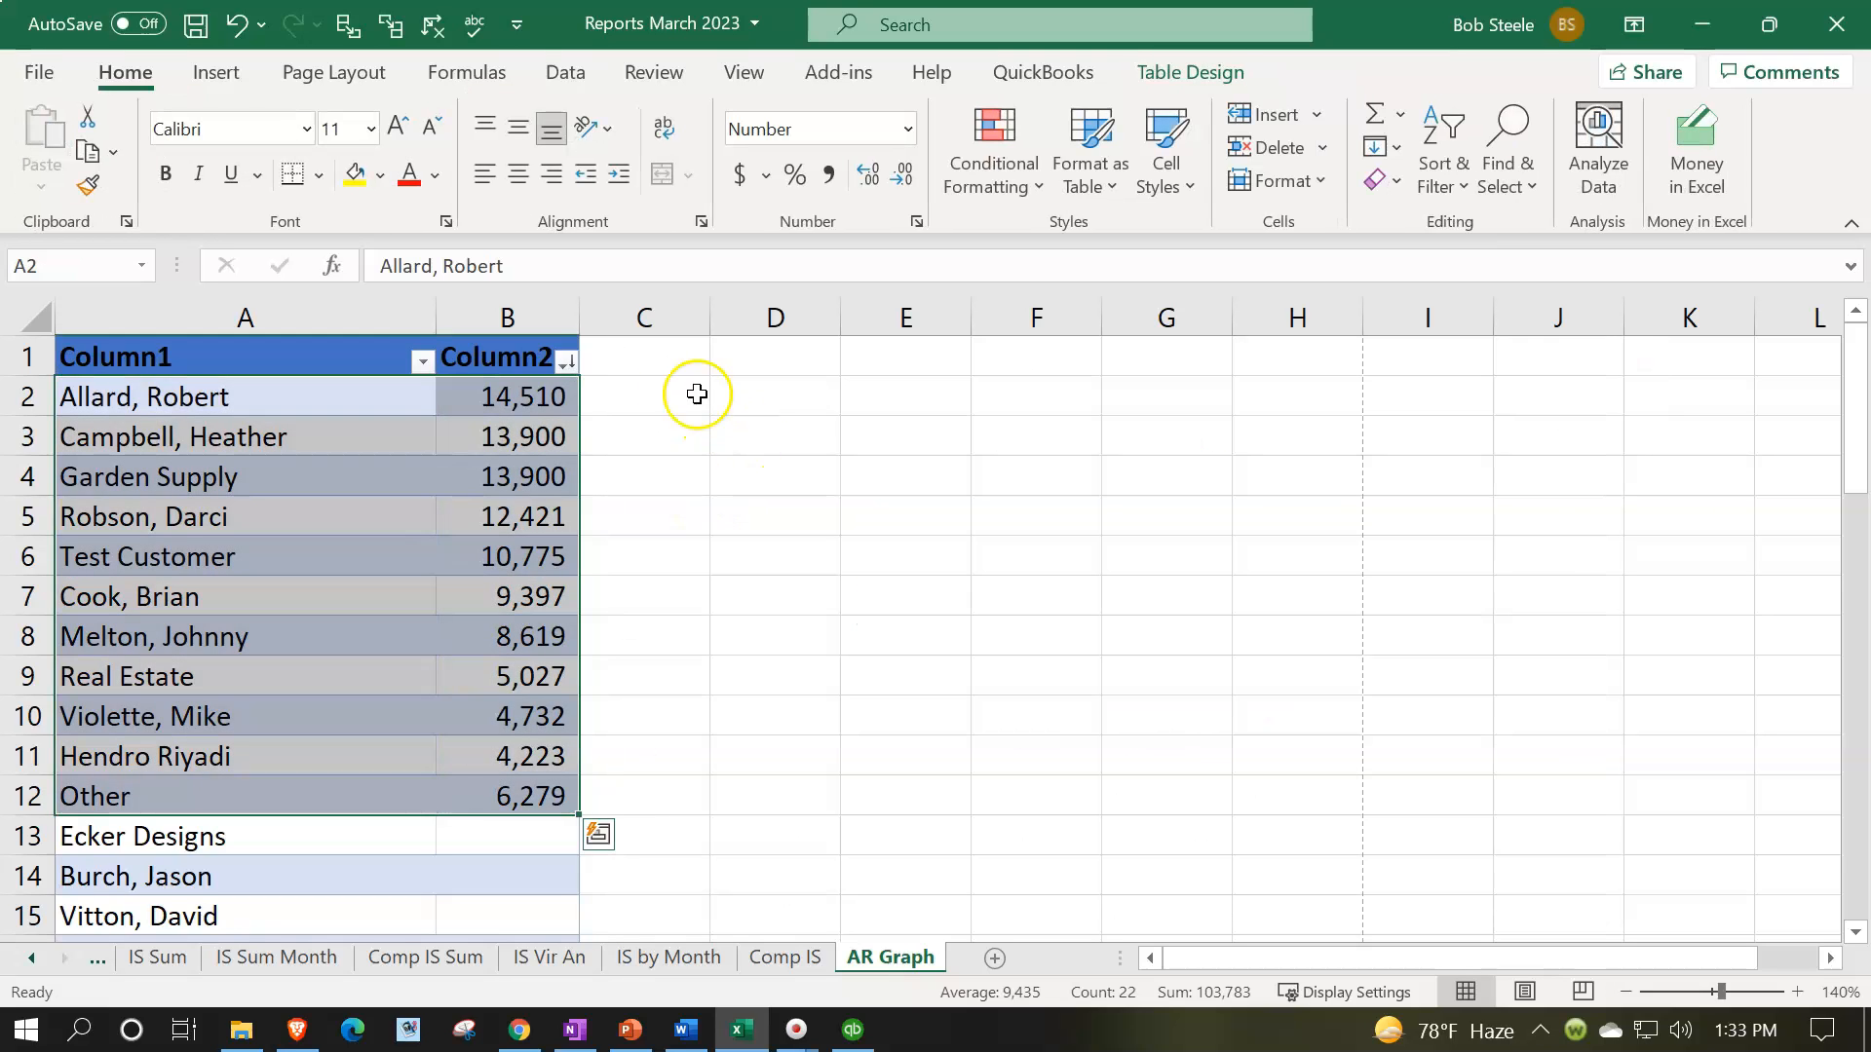
Insert a 2-D pie chart from A2:B12 beside the table and apply Style 11, with percentages inside the slices
left_click(236, 88)
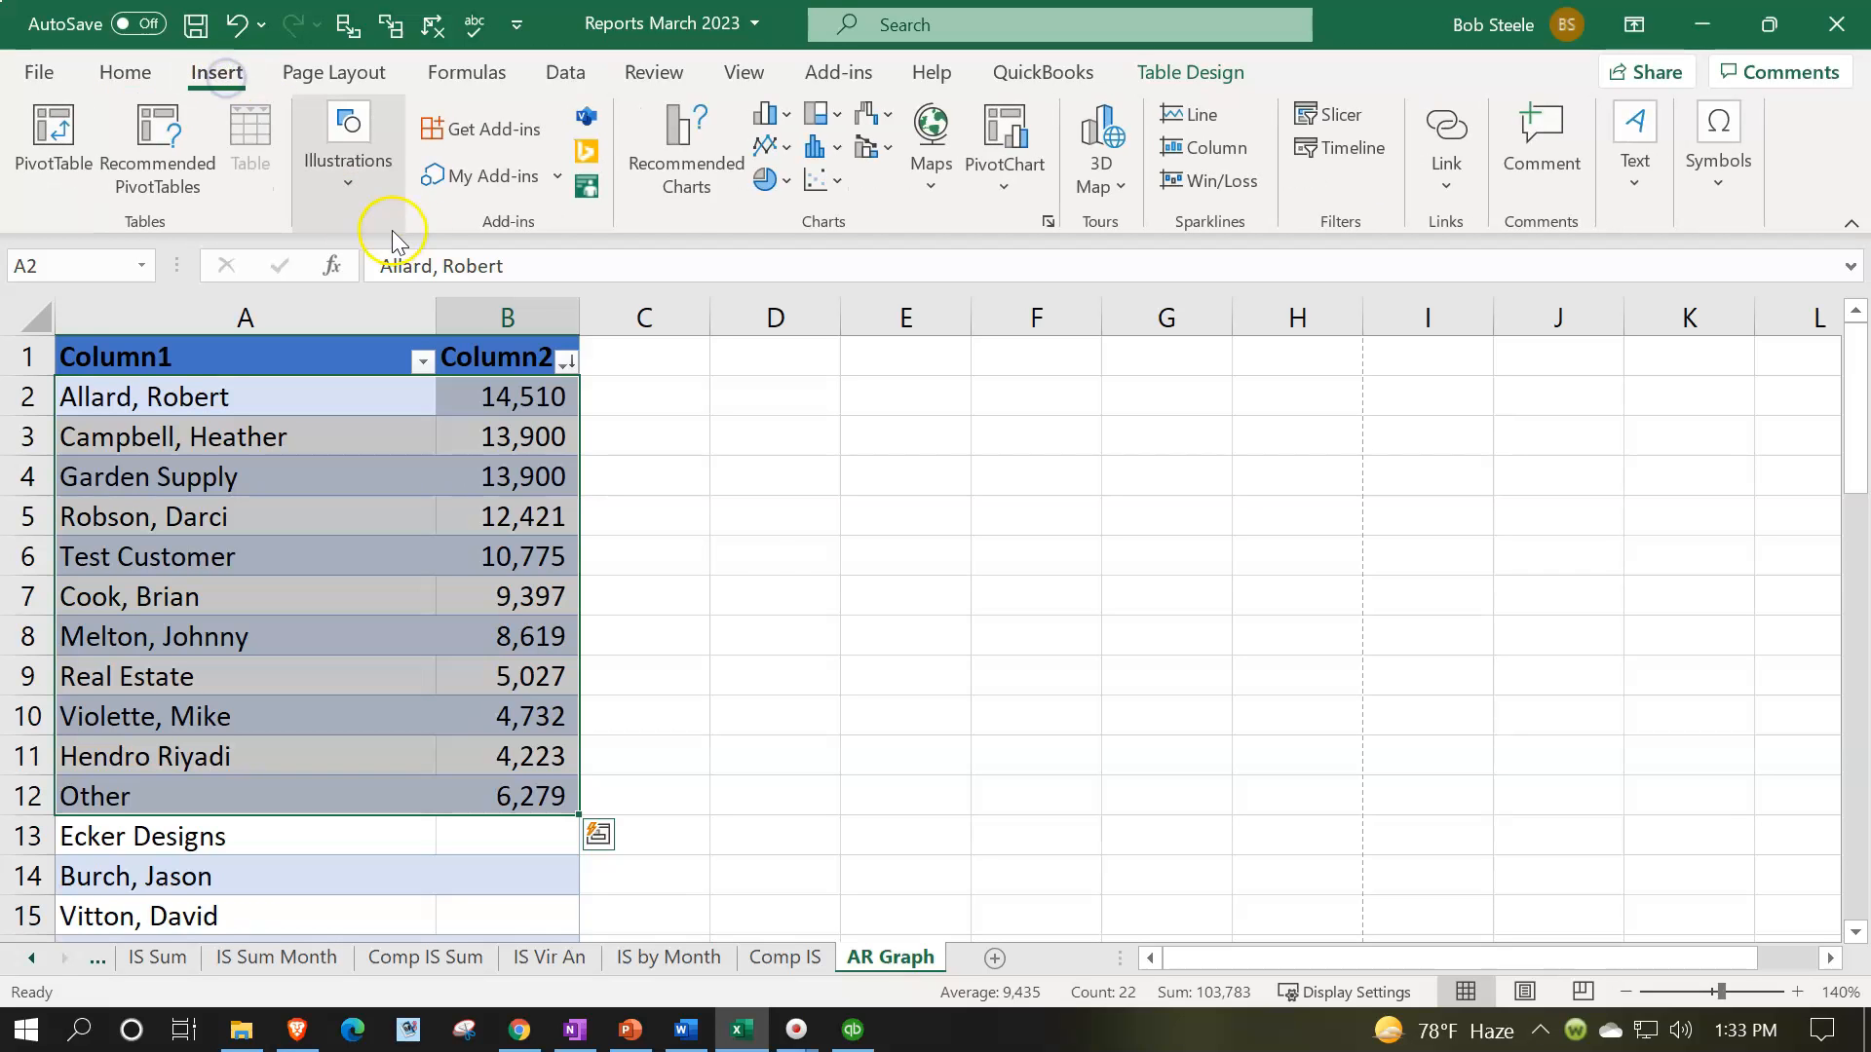
left_click(778, 178)
left_click(792, 281)
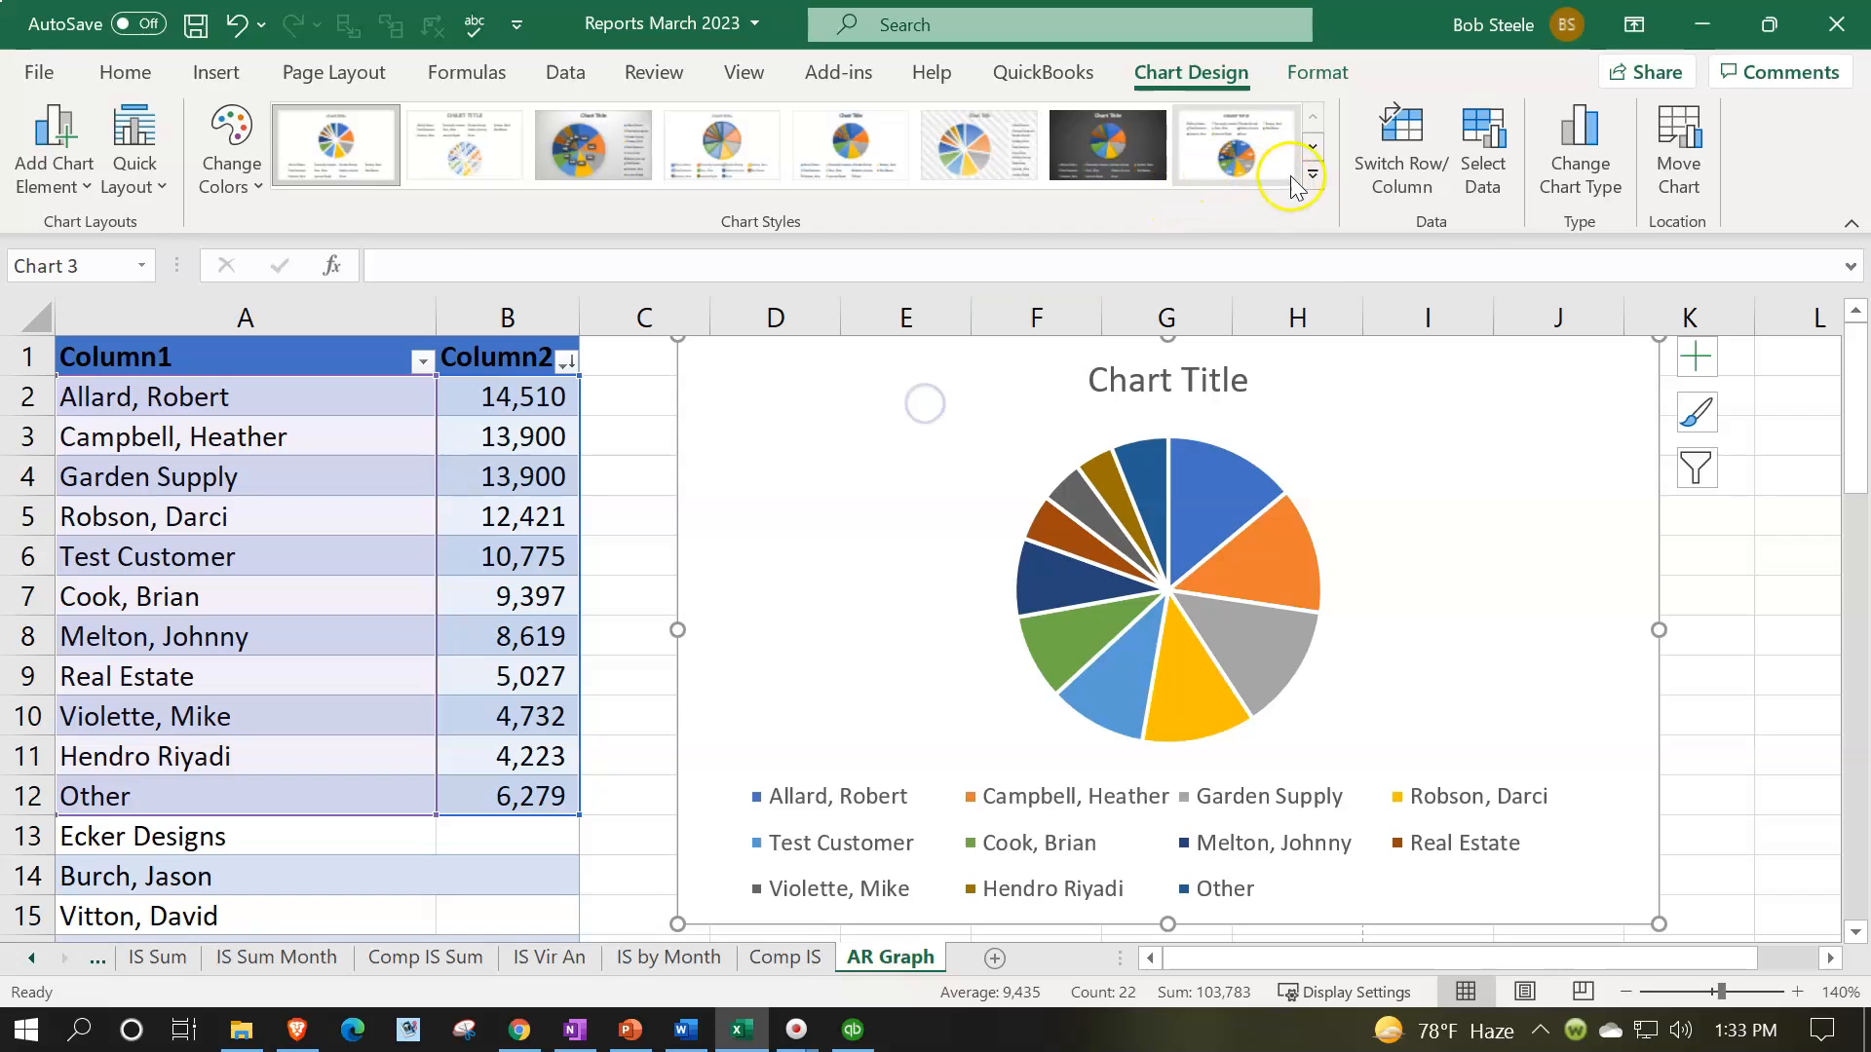
left_click(1312, 174)
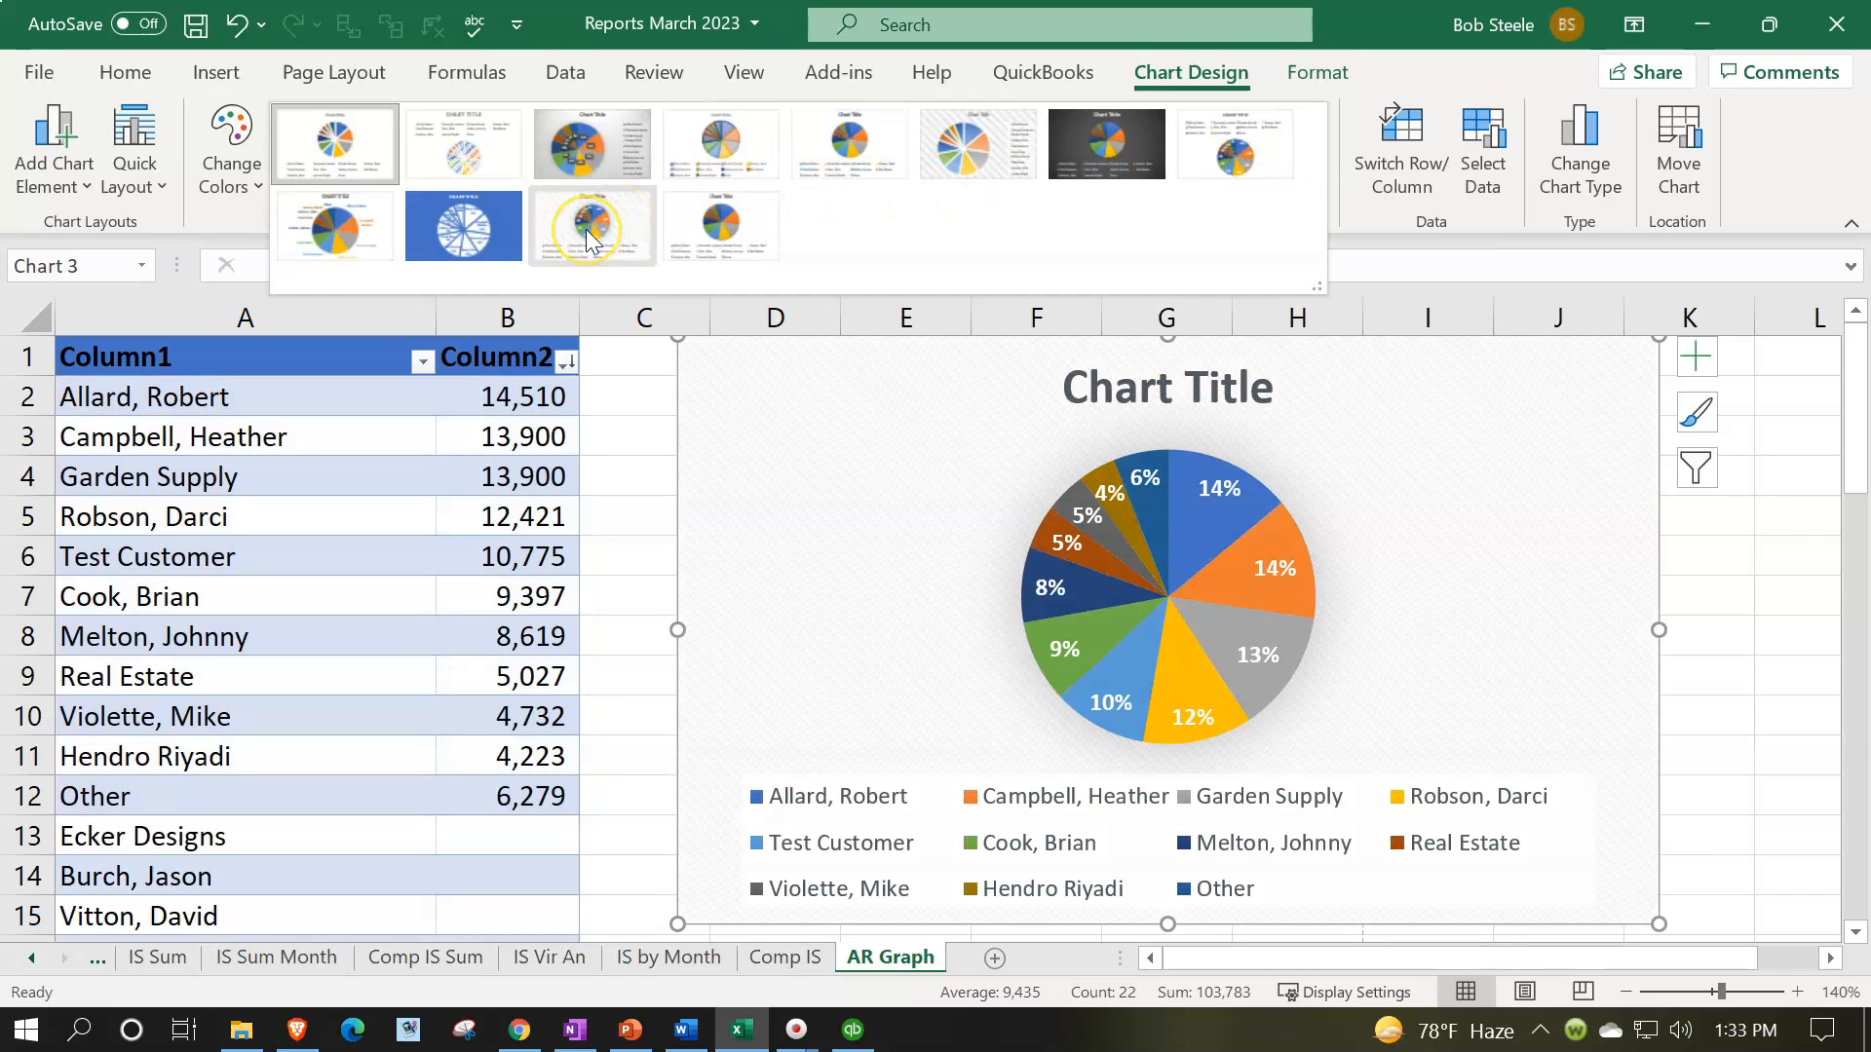
left_click(586, 230)
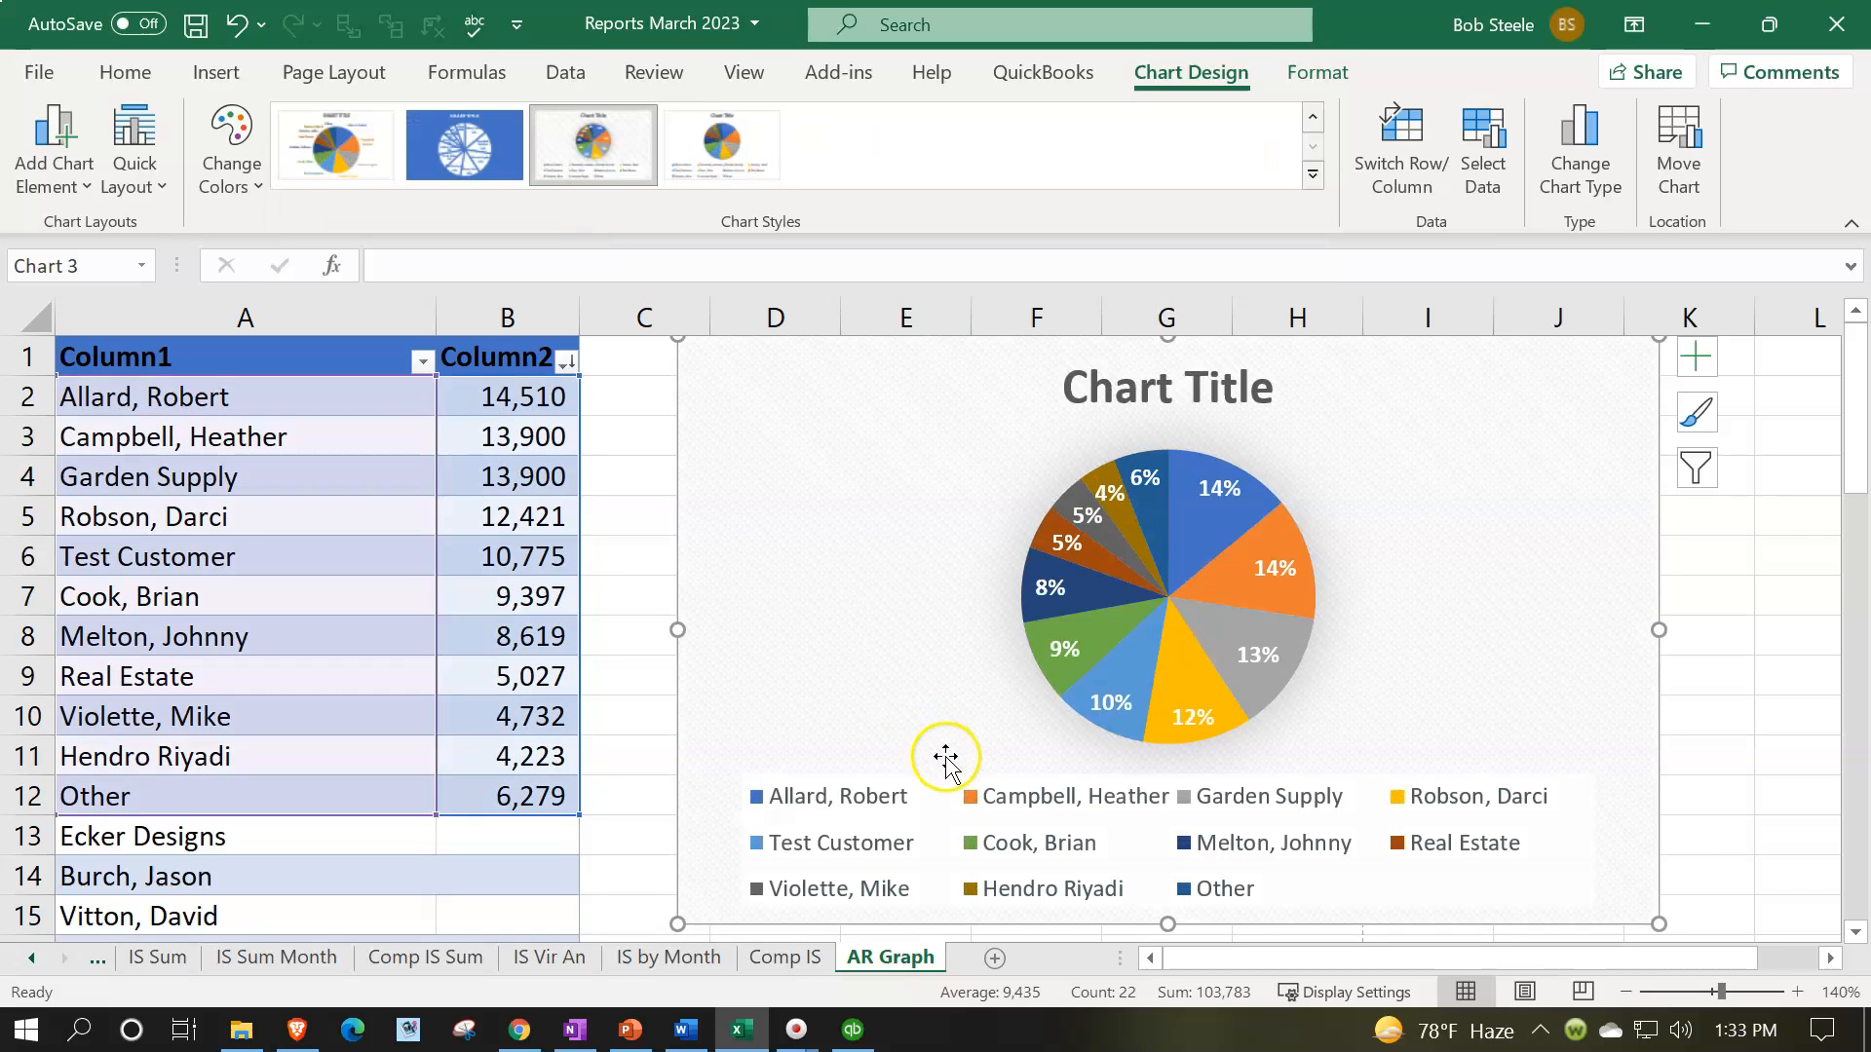
Delete the chart title and apply Style 9, which labels each slice outside with its customer name and percentage
left_click(1128, 407)
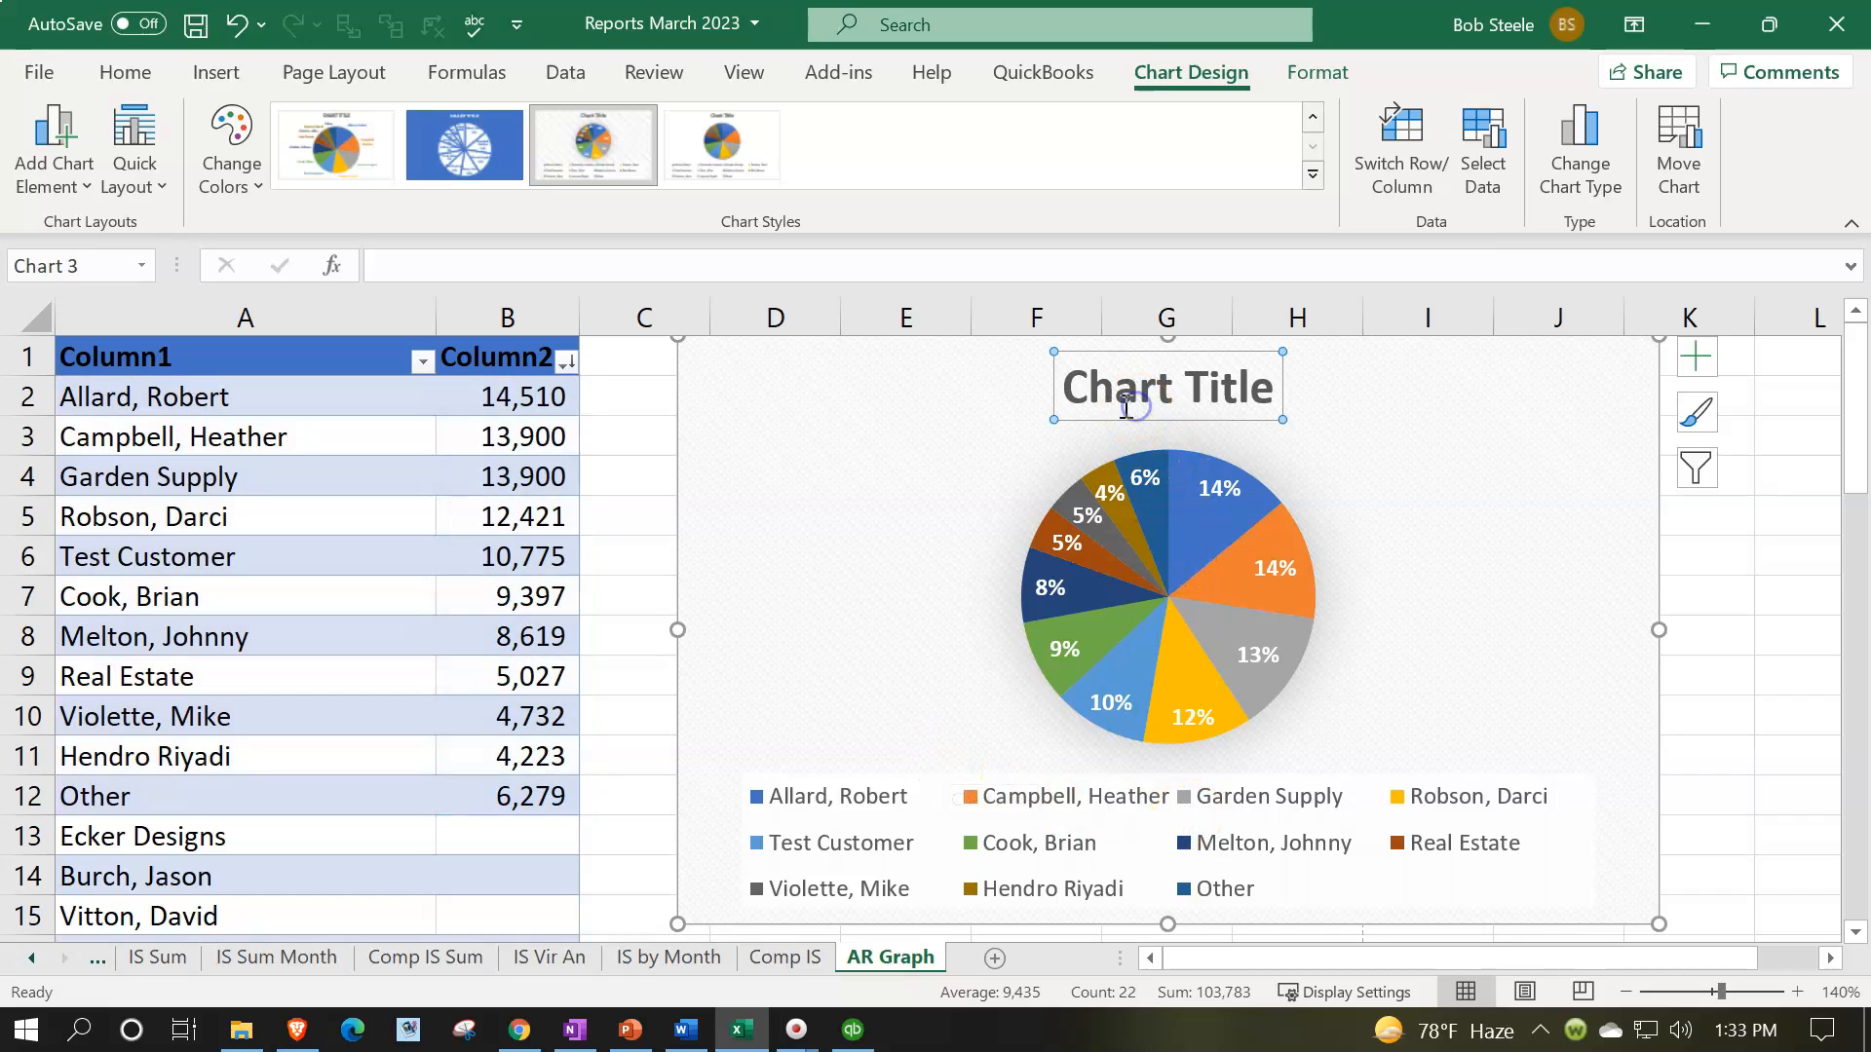
key("Delete")
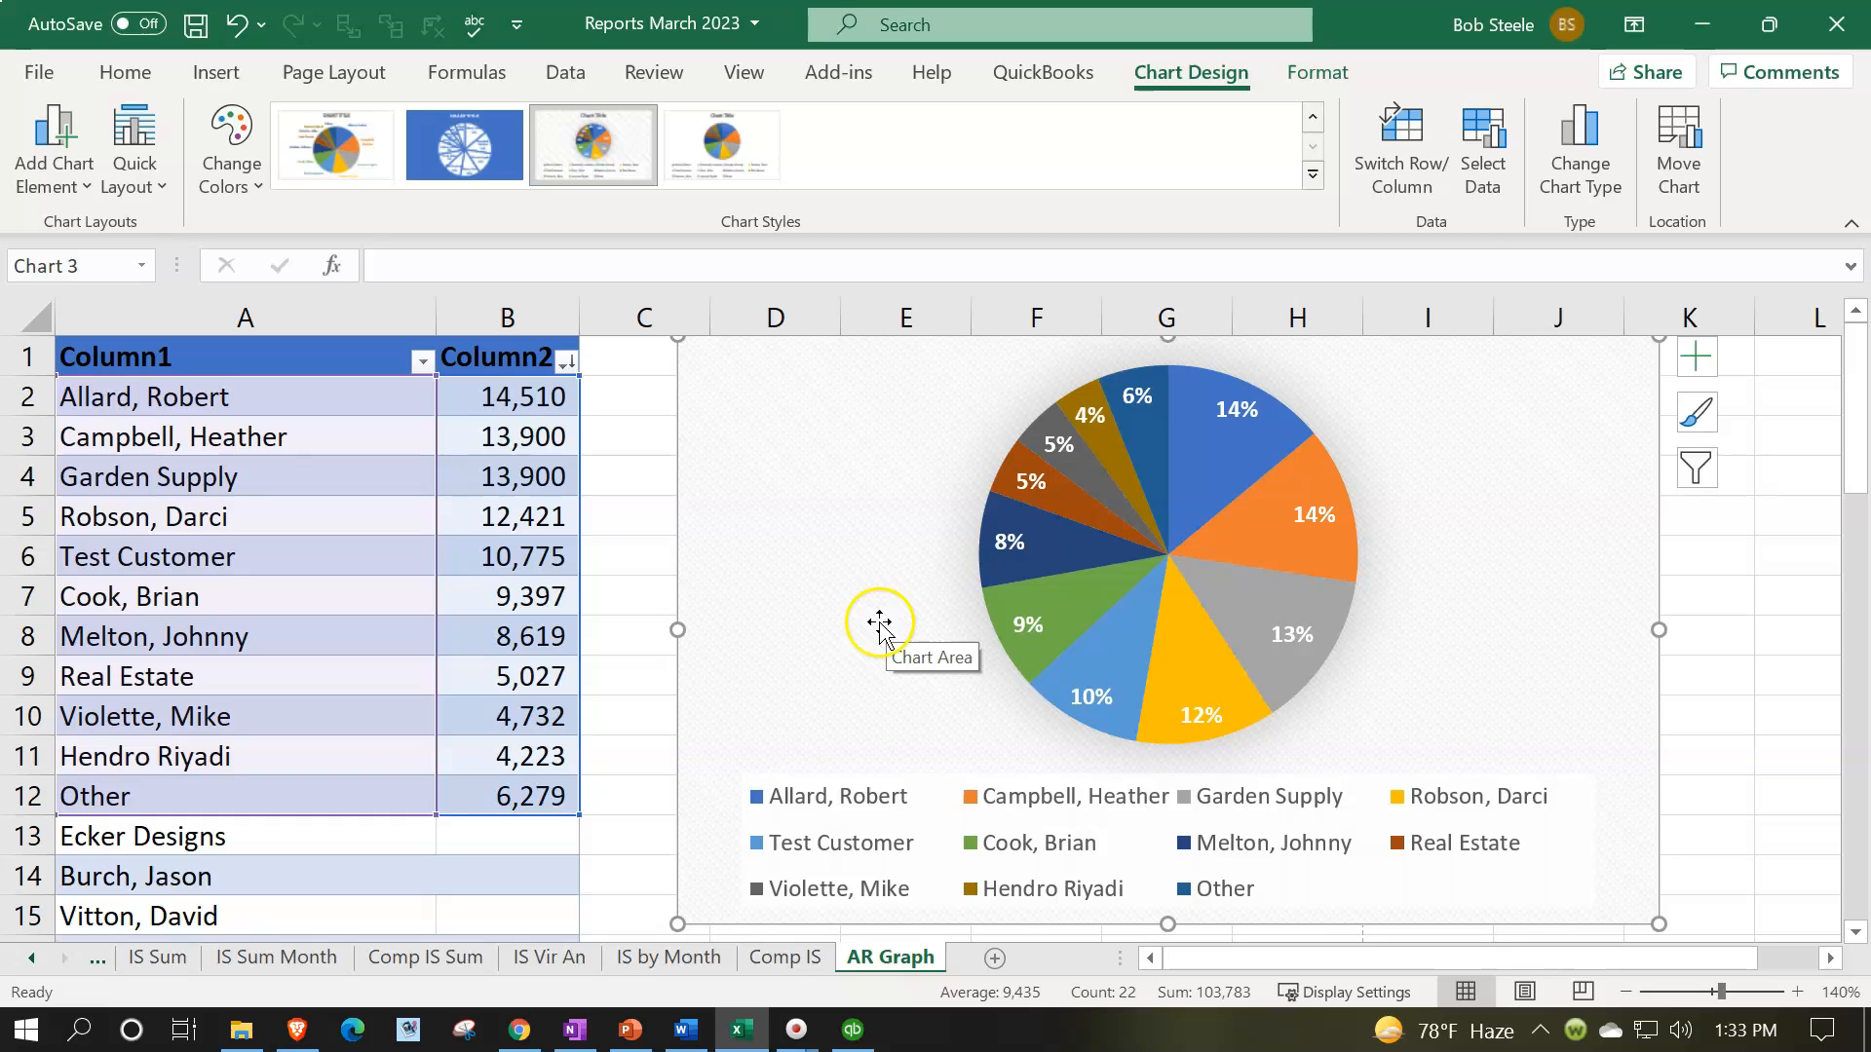
left_click(876, 776)
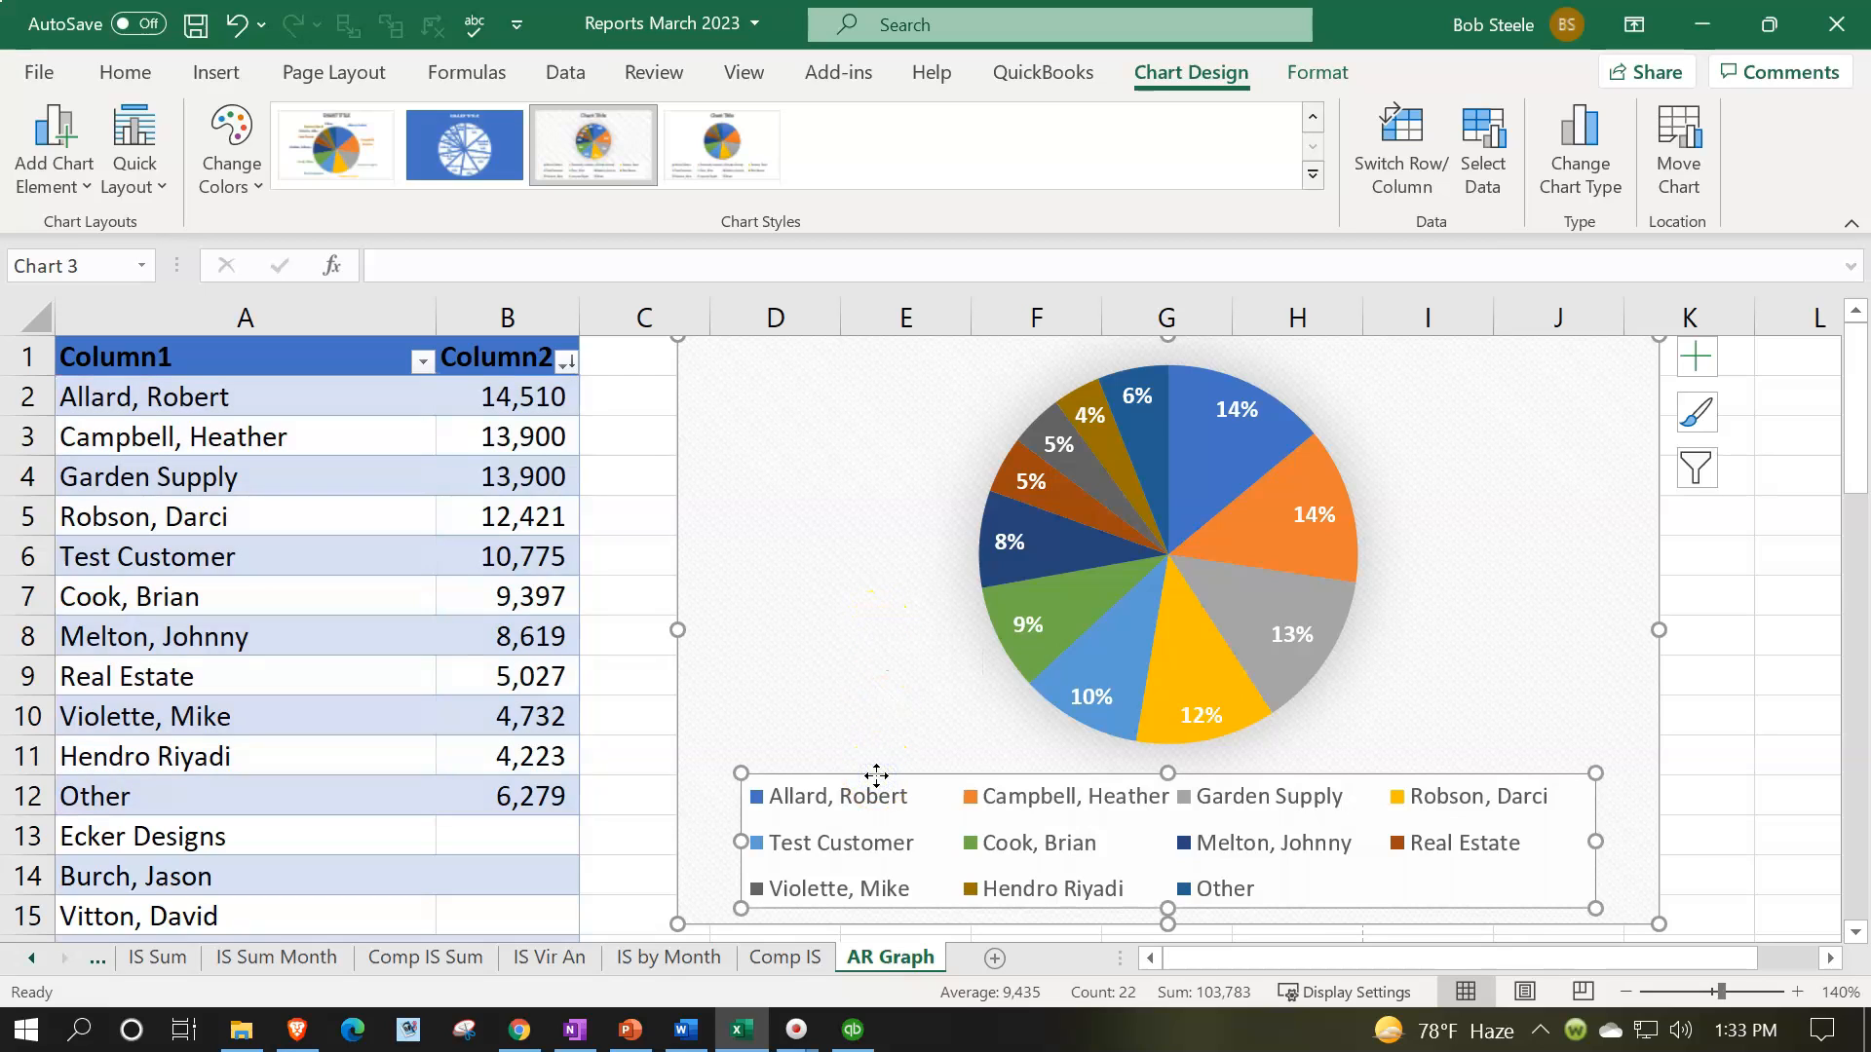
left_click(331, 167)
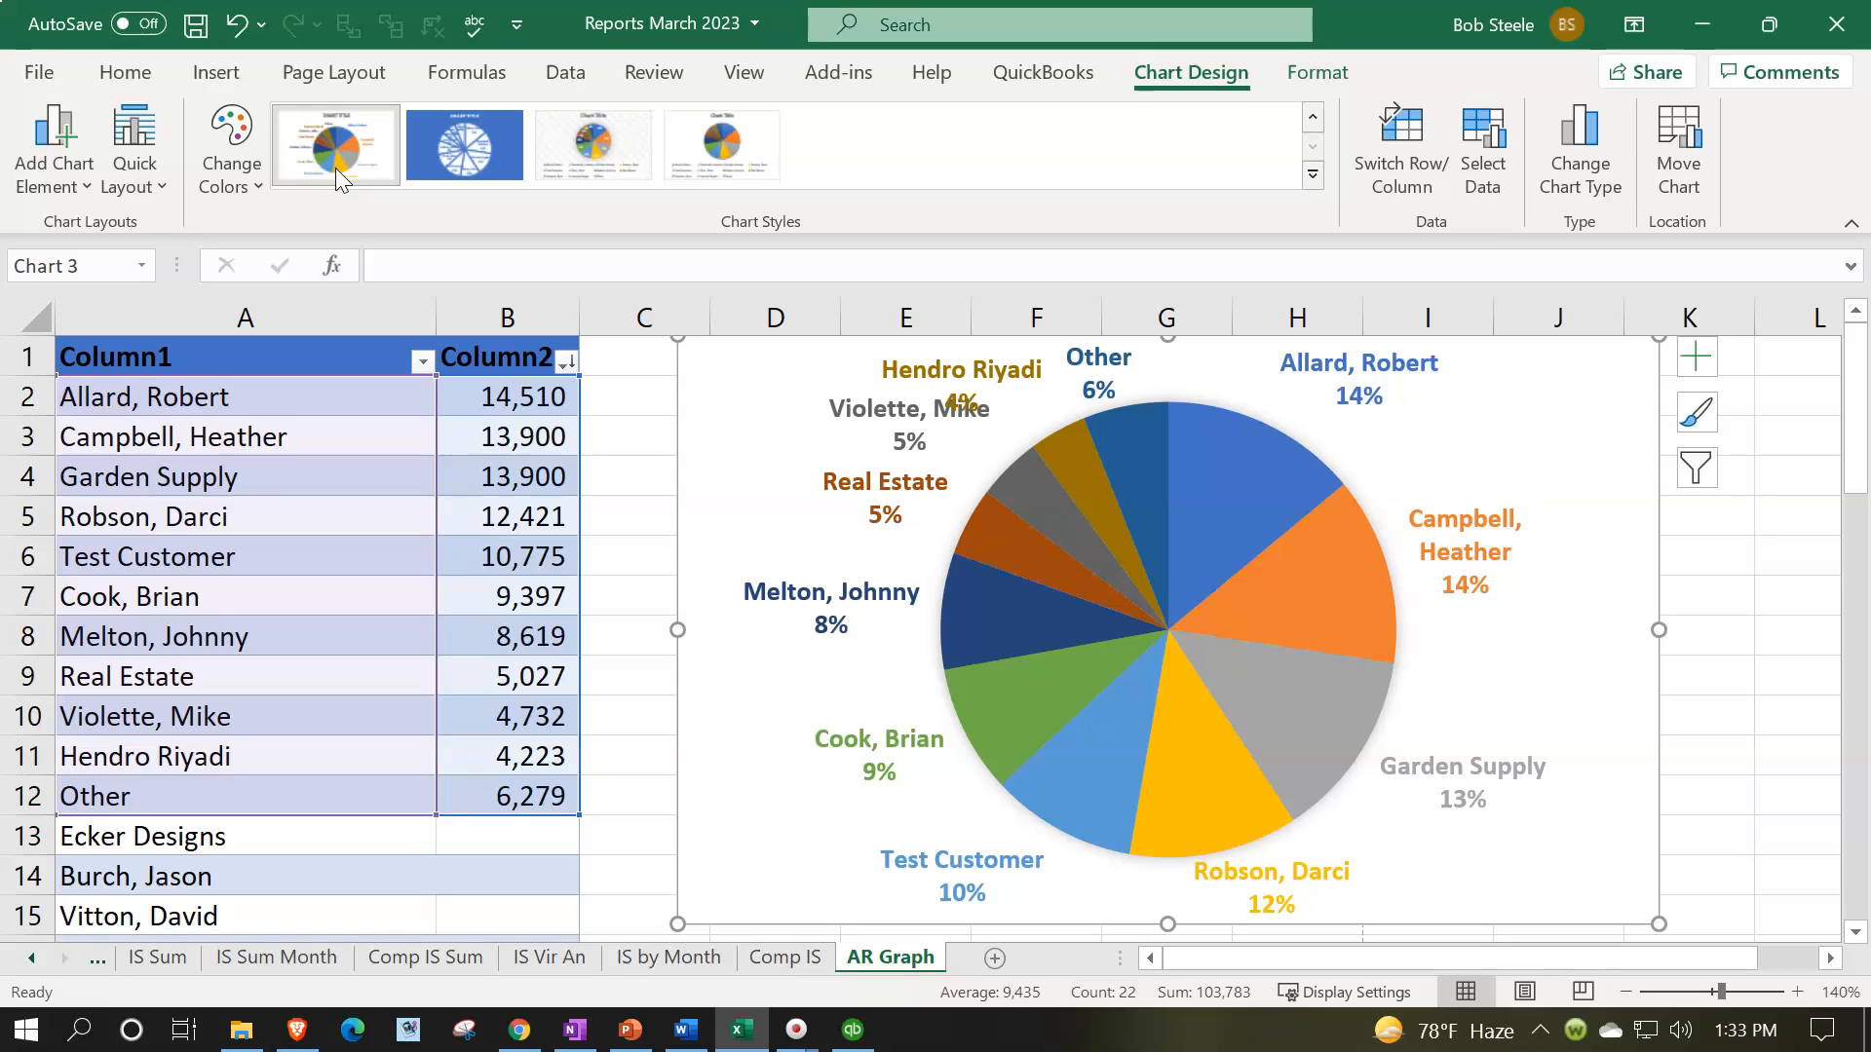
Review the balances in column B and the total in B18 against the pie slices, selecting the smaller balances in B8:B12
left_click(499, 638)
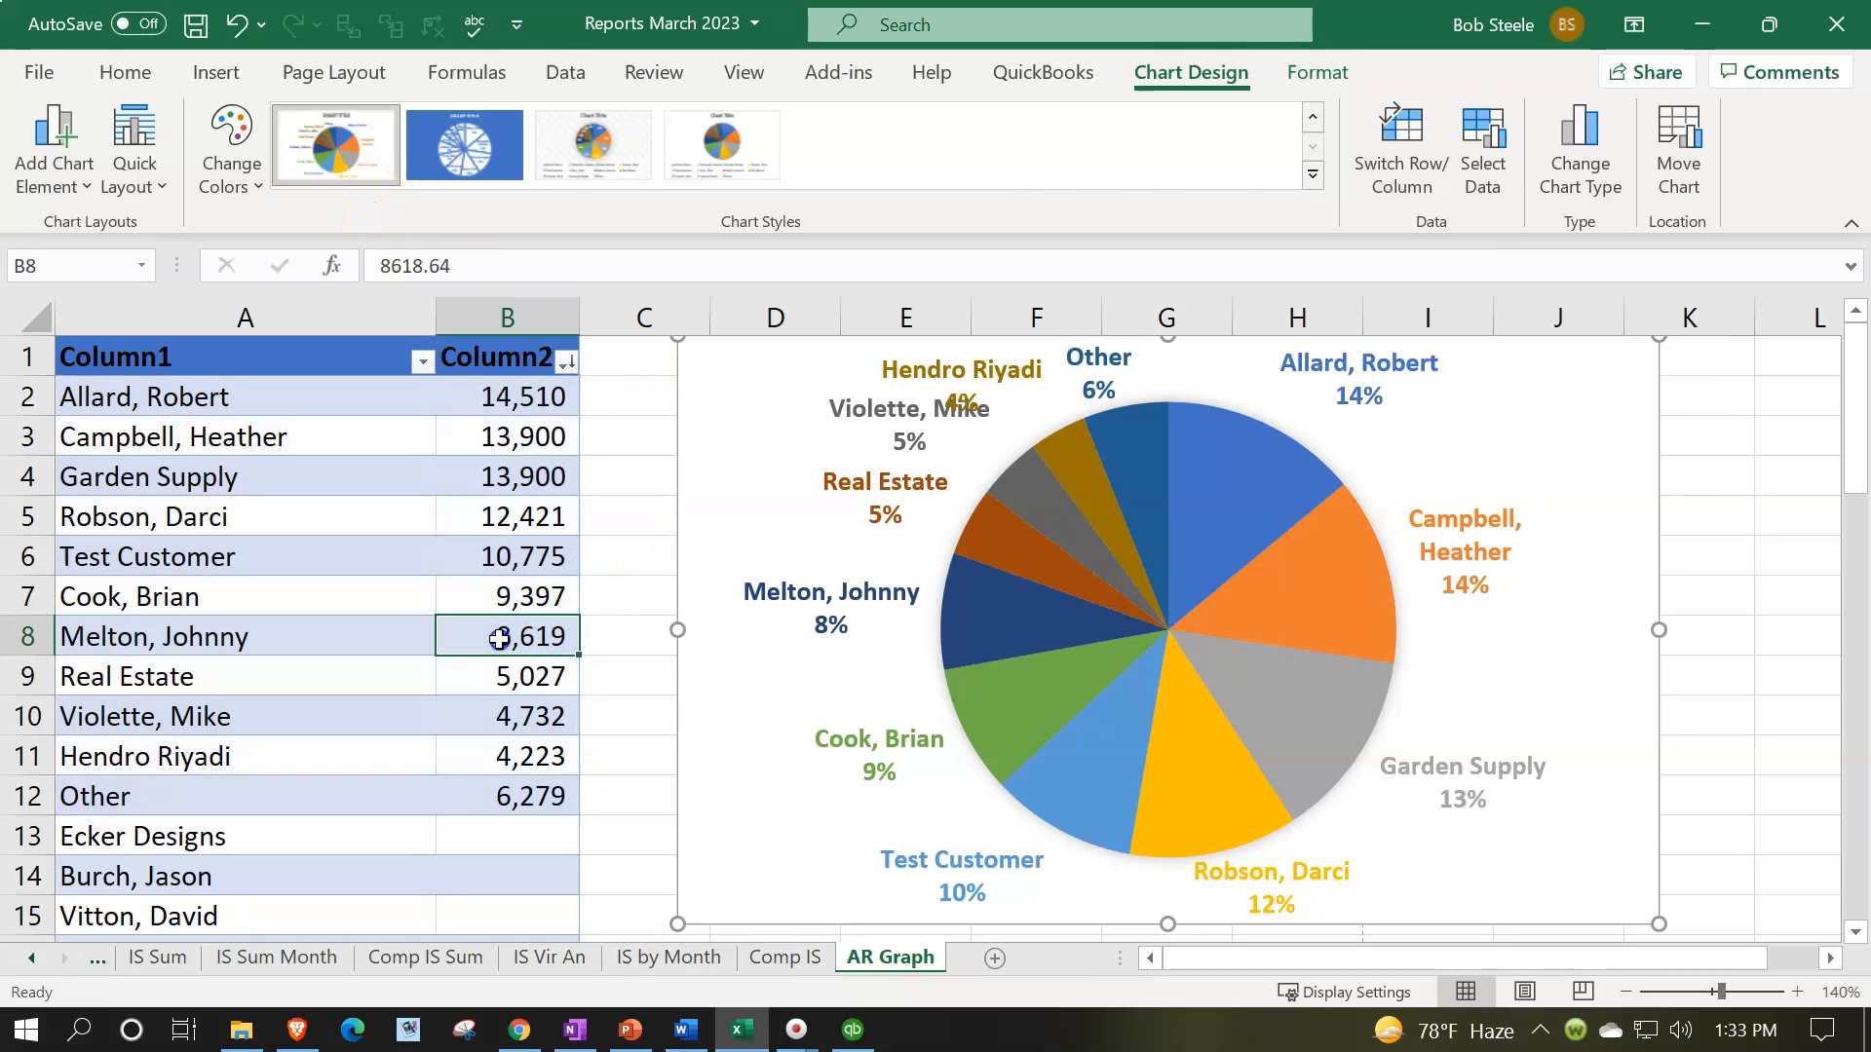
scroll(507, 682, "down", 1)
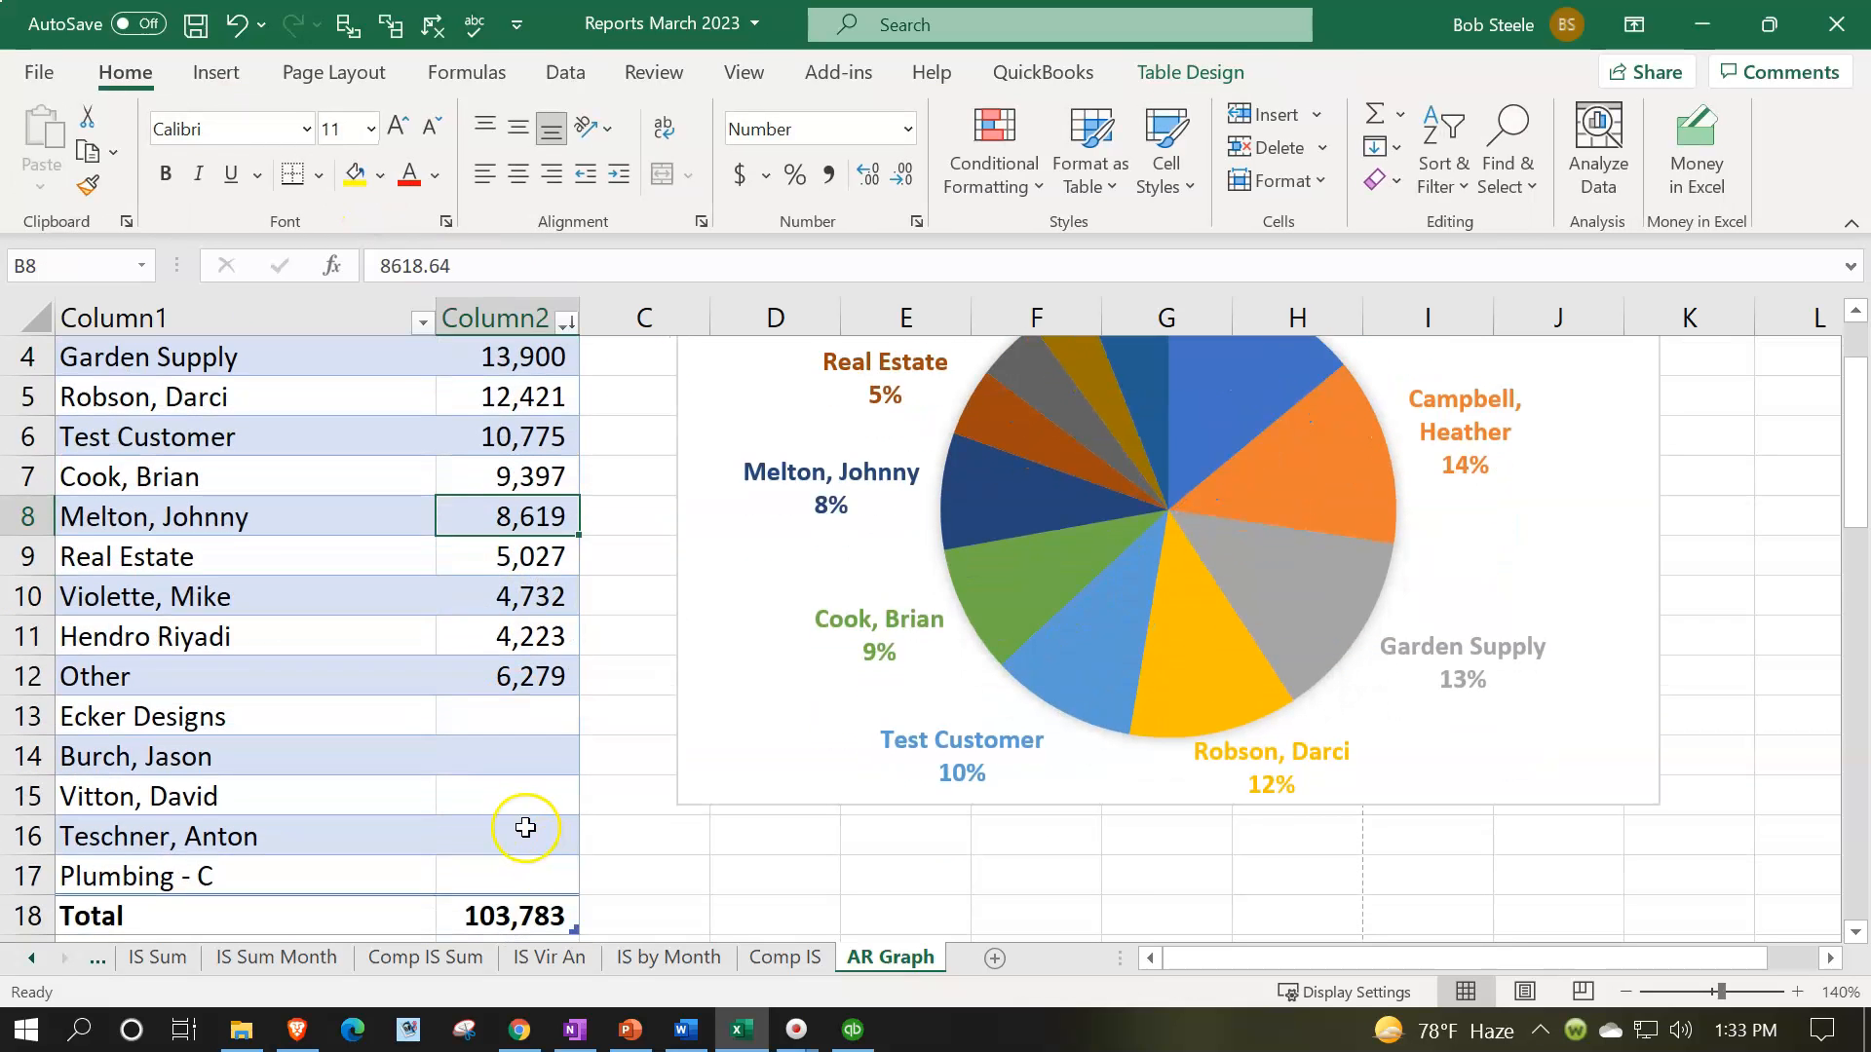
scroll(502, 809, "up", 1)
left_click(515, 400)
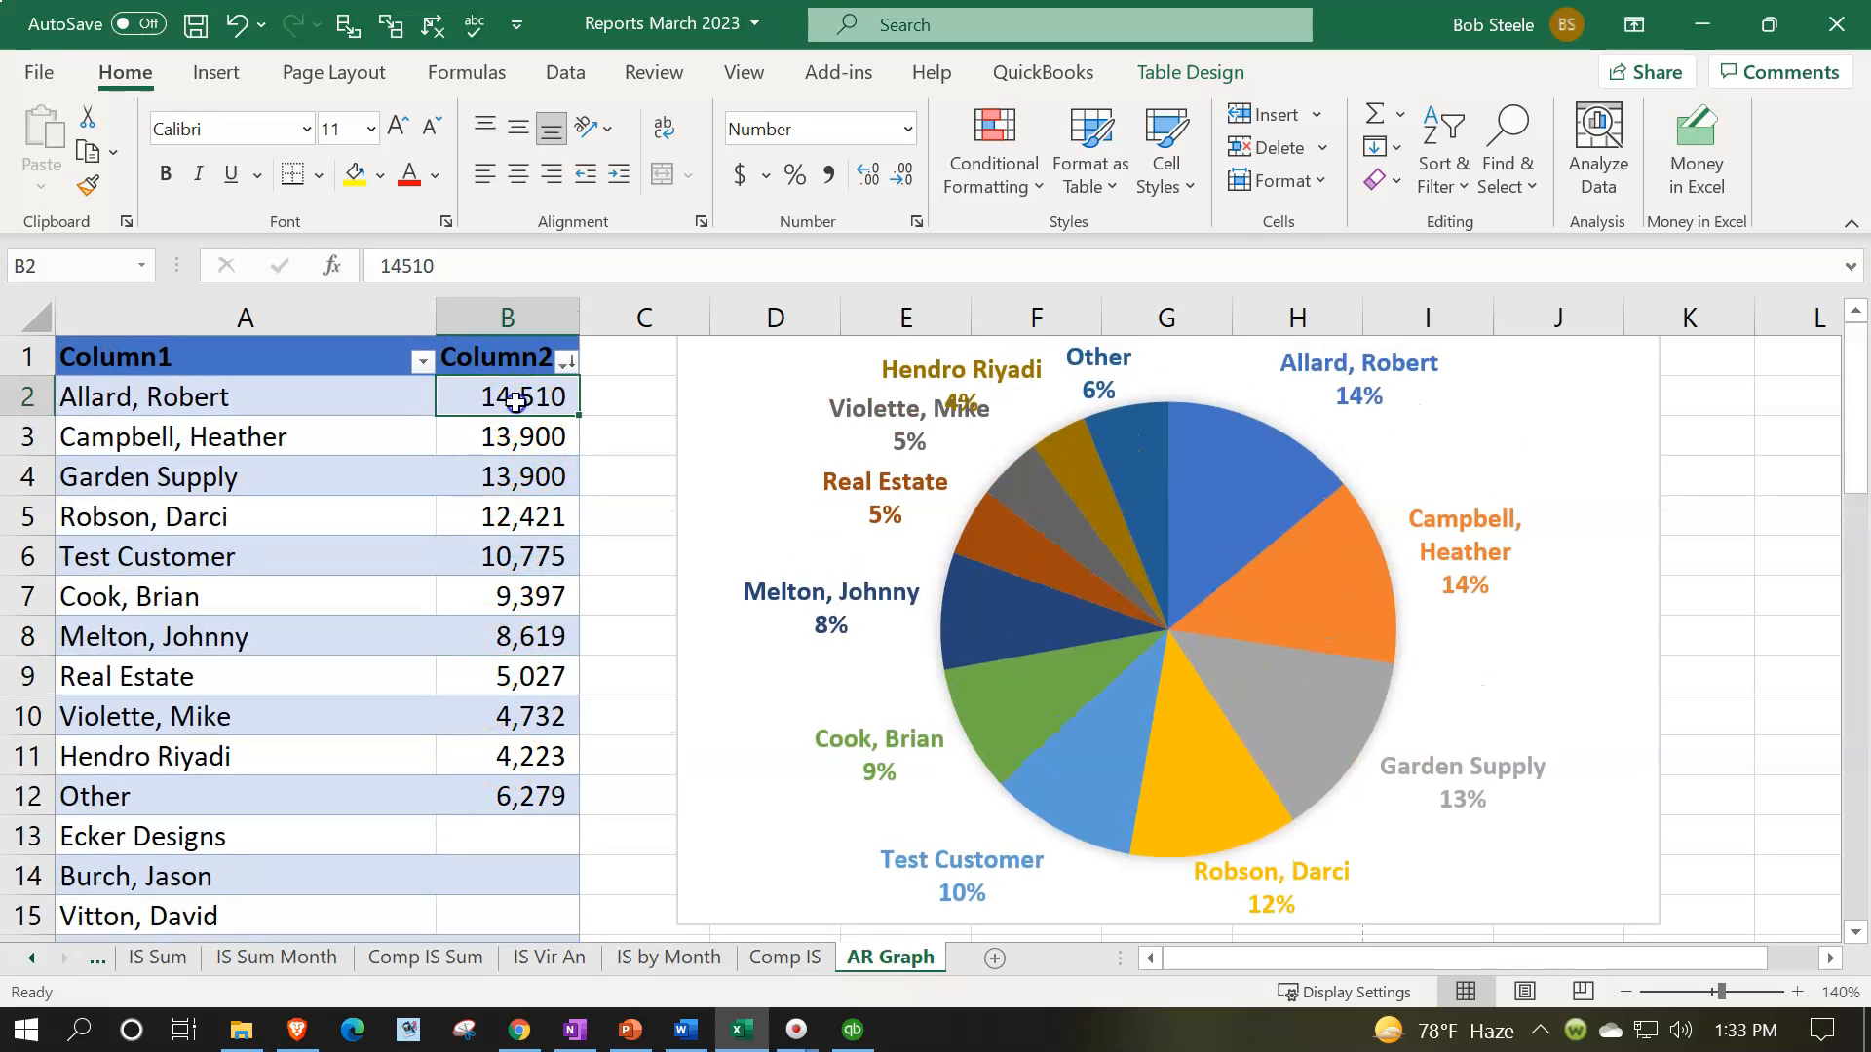
key("Down")
key("Down")
key("Down")
key("Down")
key("Down")
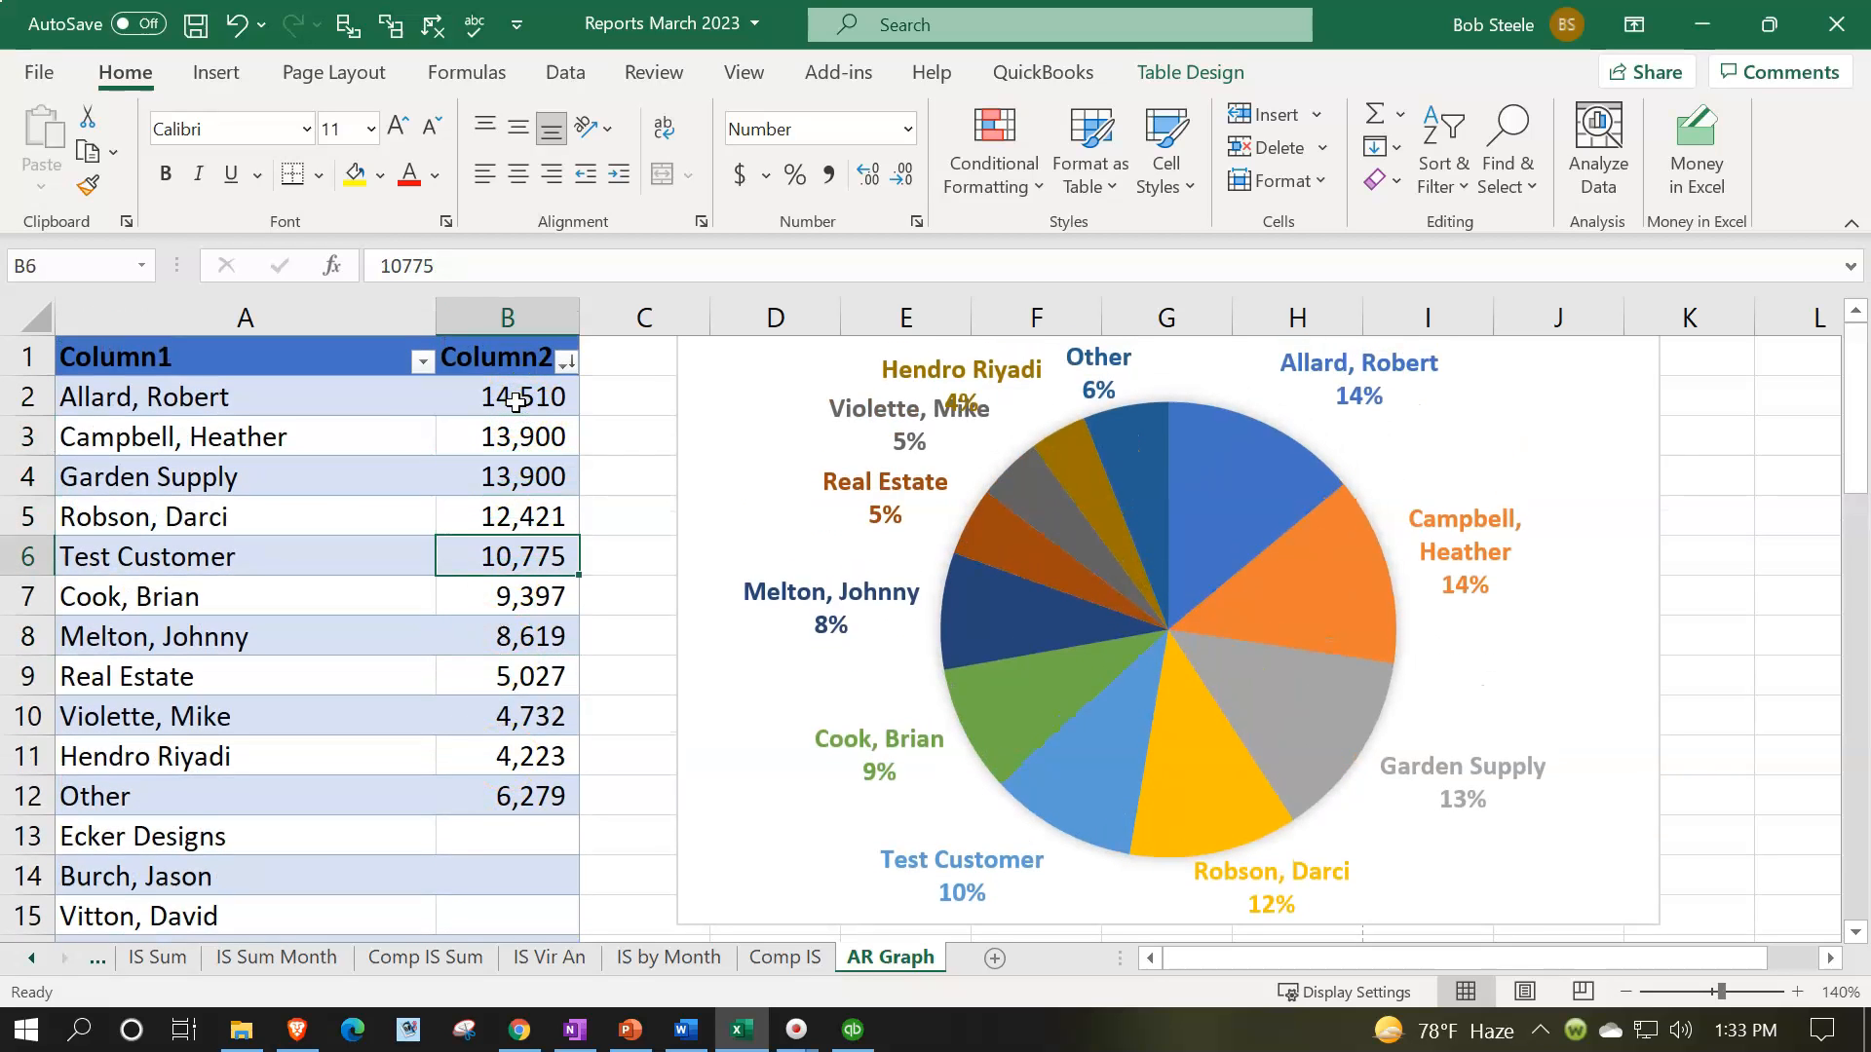
key("Down")
key("shift+Down")
key("shift+Down")
key("shift+Down")
key("shift+Down")
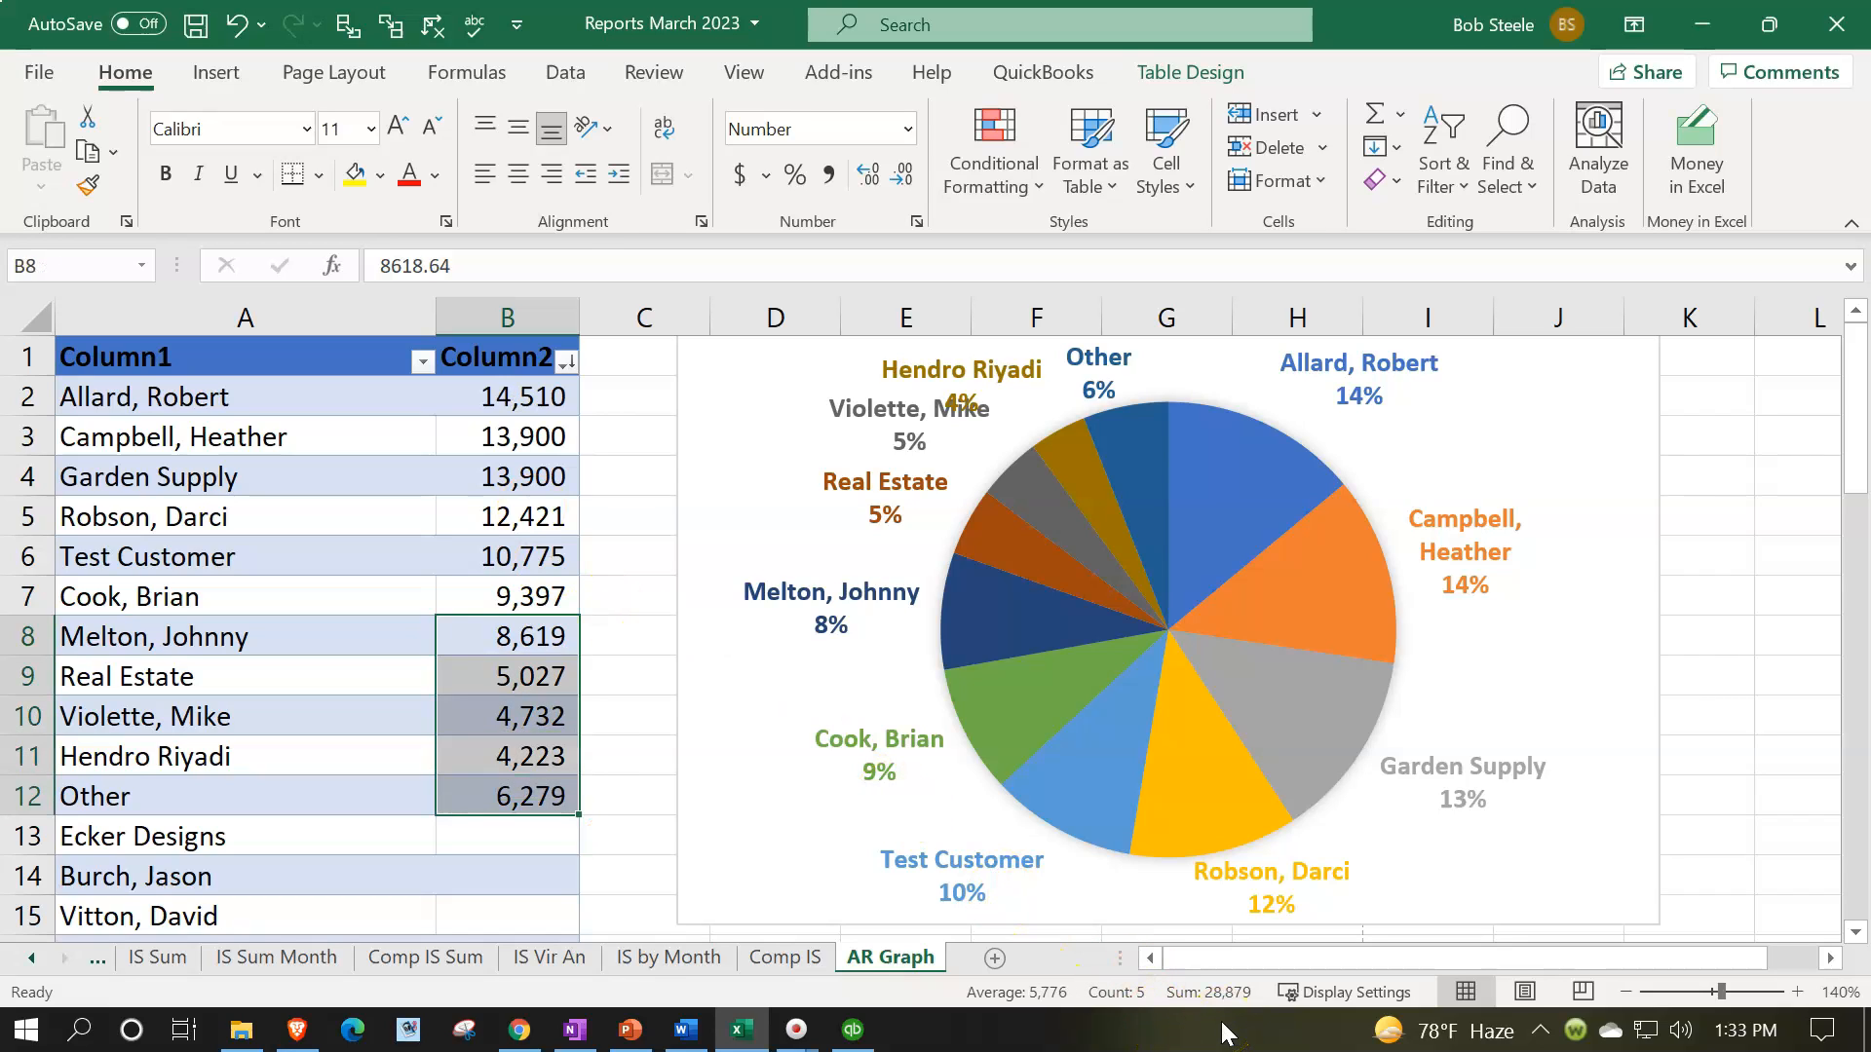
Set the balance in B8 to the combined amount 28,879 and clear the balances in B9:B12
left_click(484, 643)
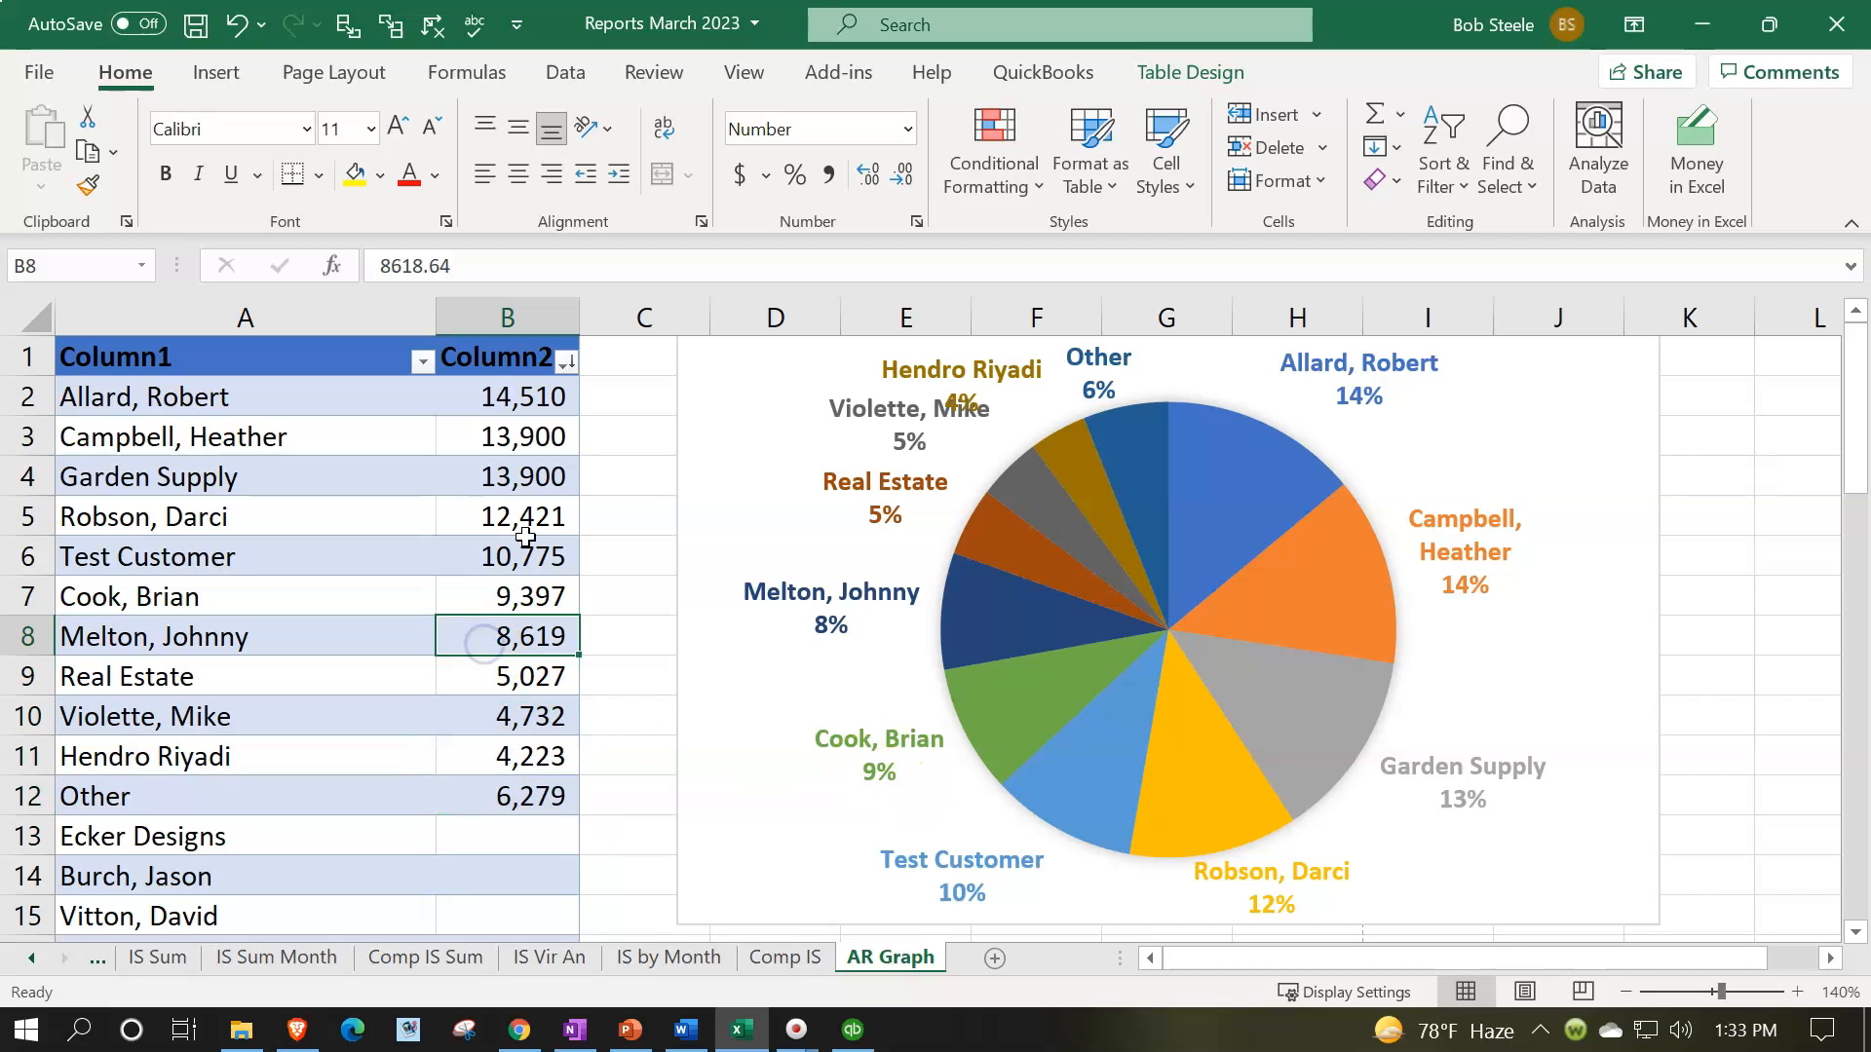
type("28")
key("Return")
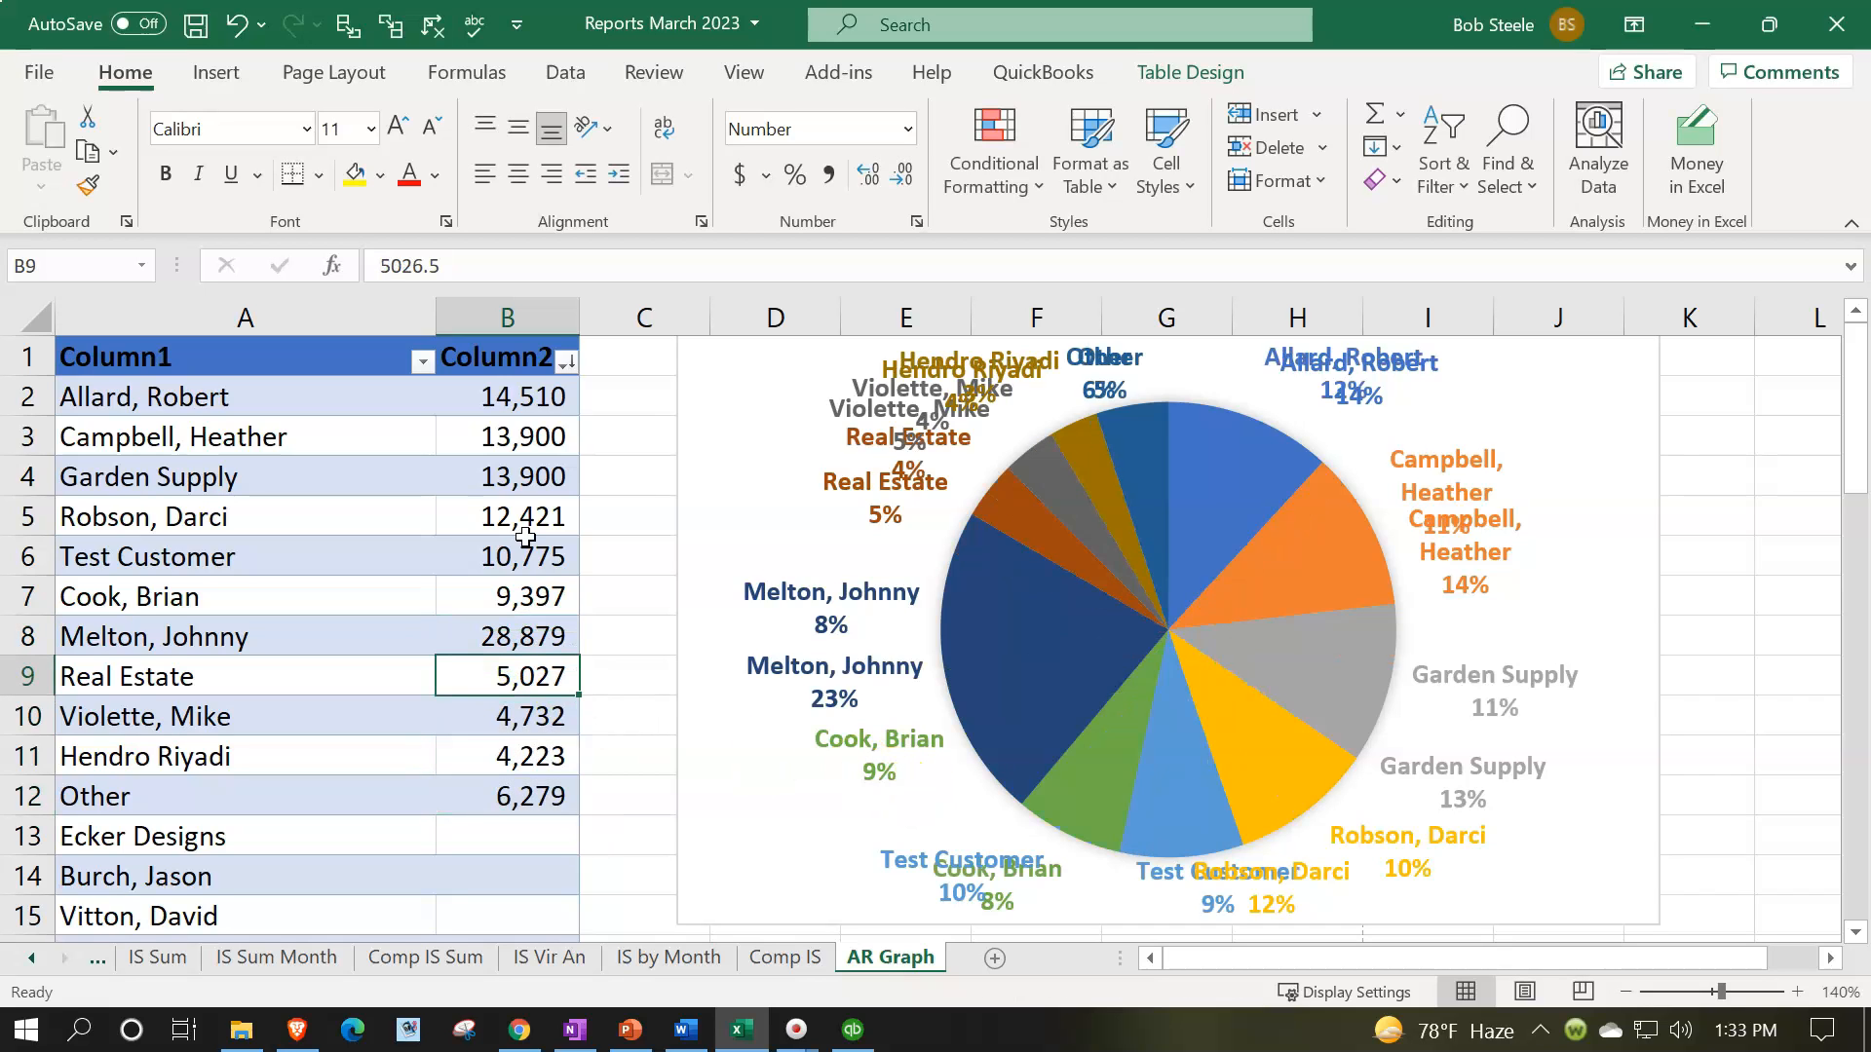
key("Delete")
key("Down")
key("Delete")
key("Down")
key("Delete")
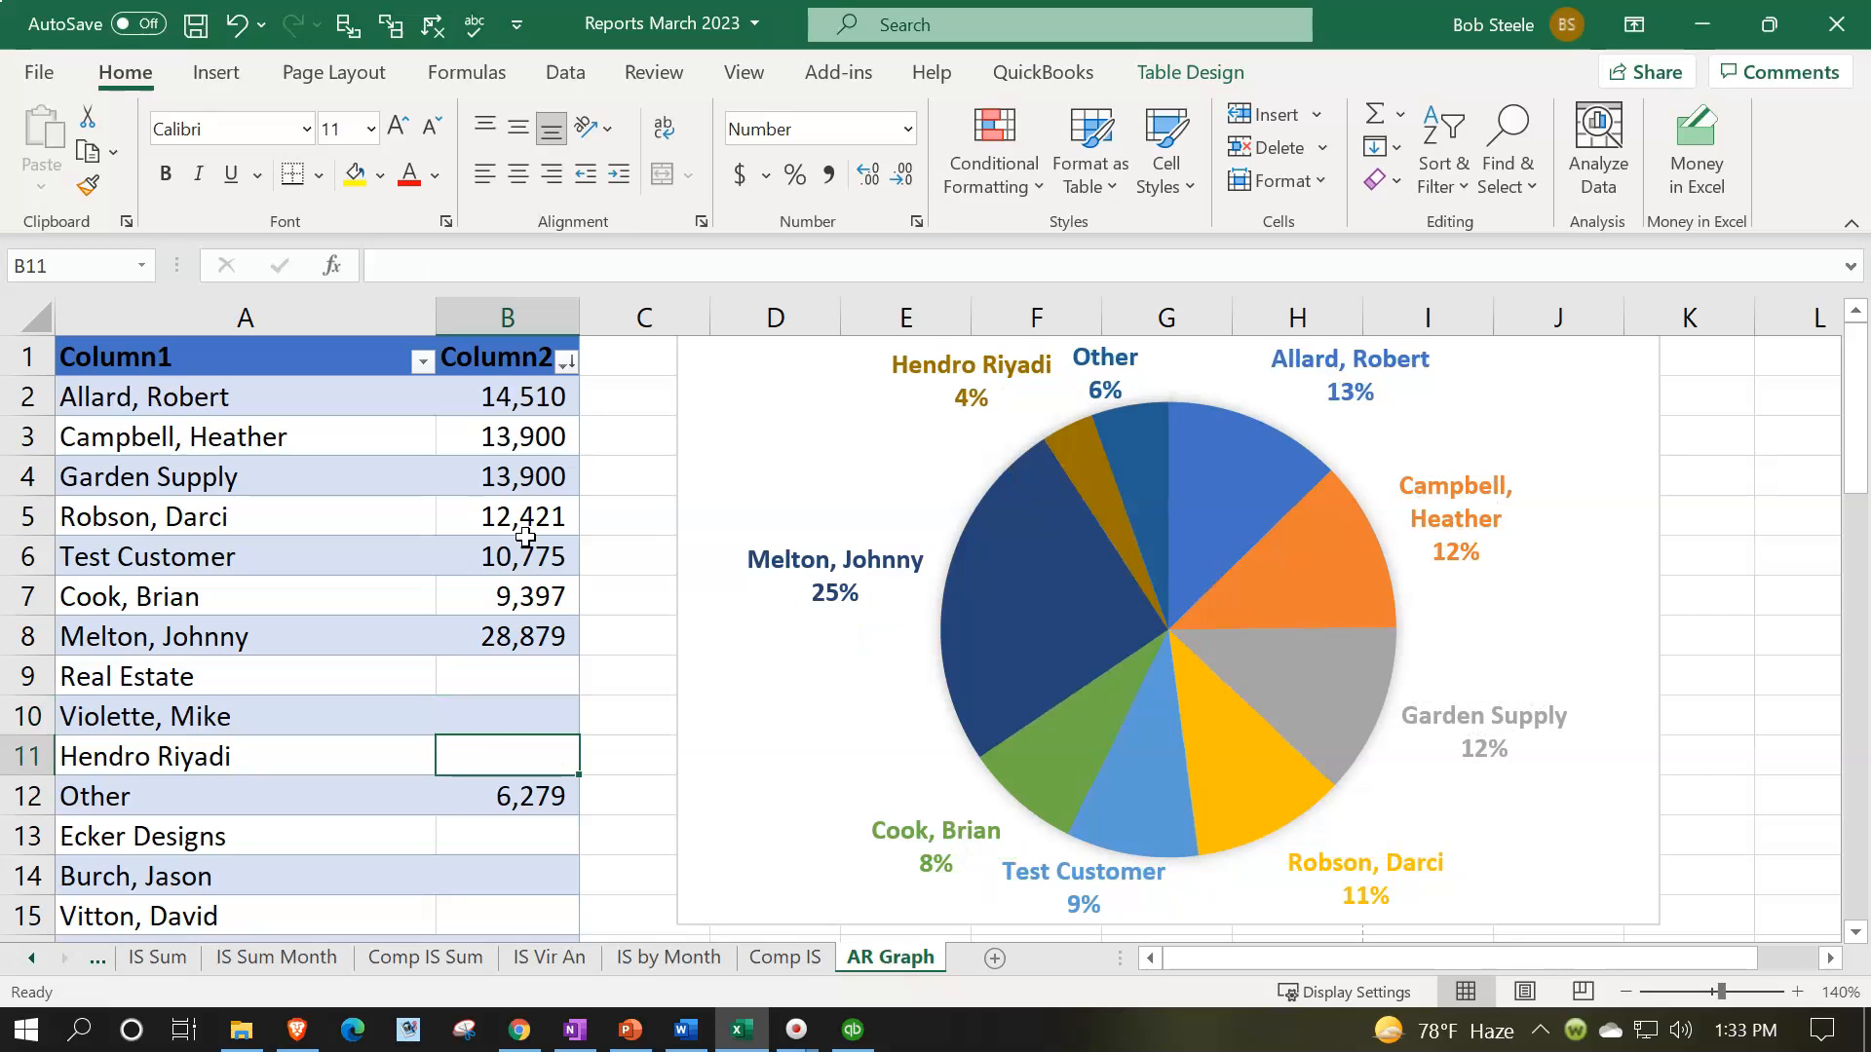
key("Up")
key("Down")
key("Down")
key("Delete")
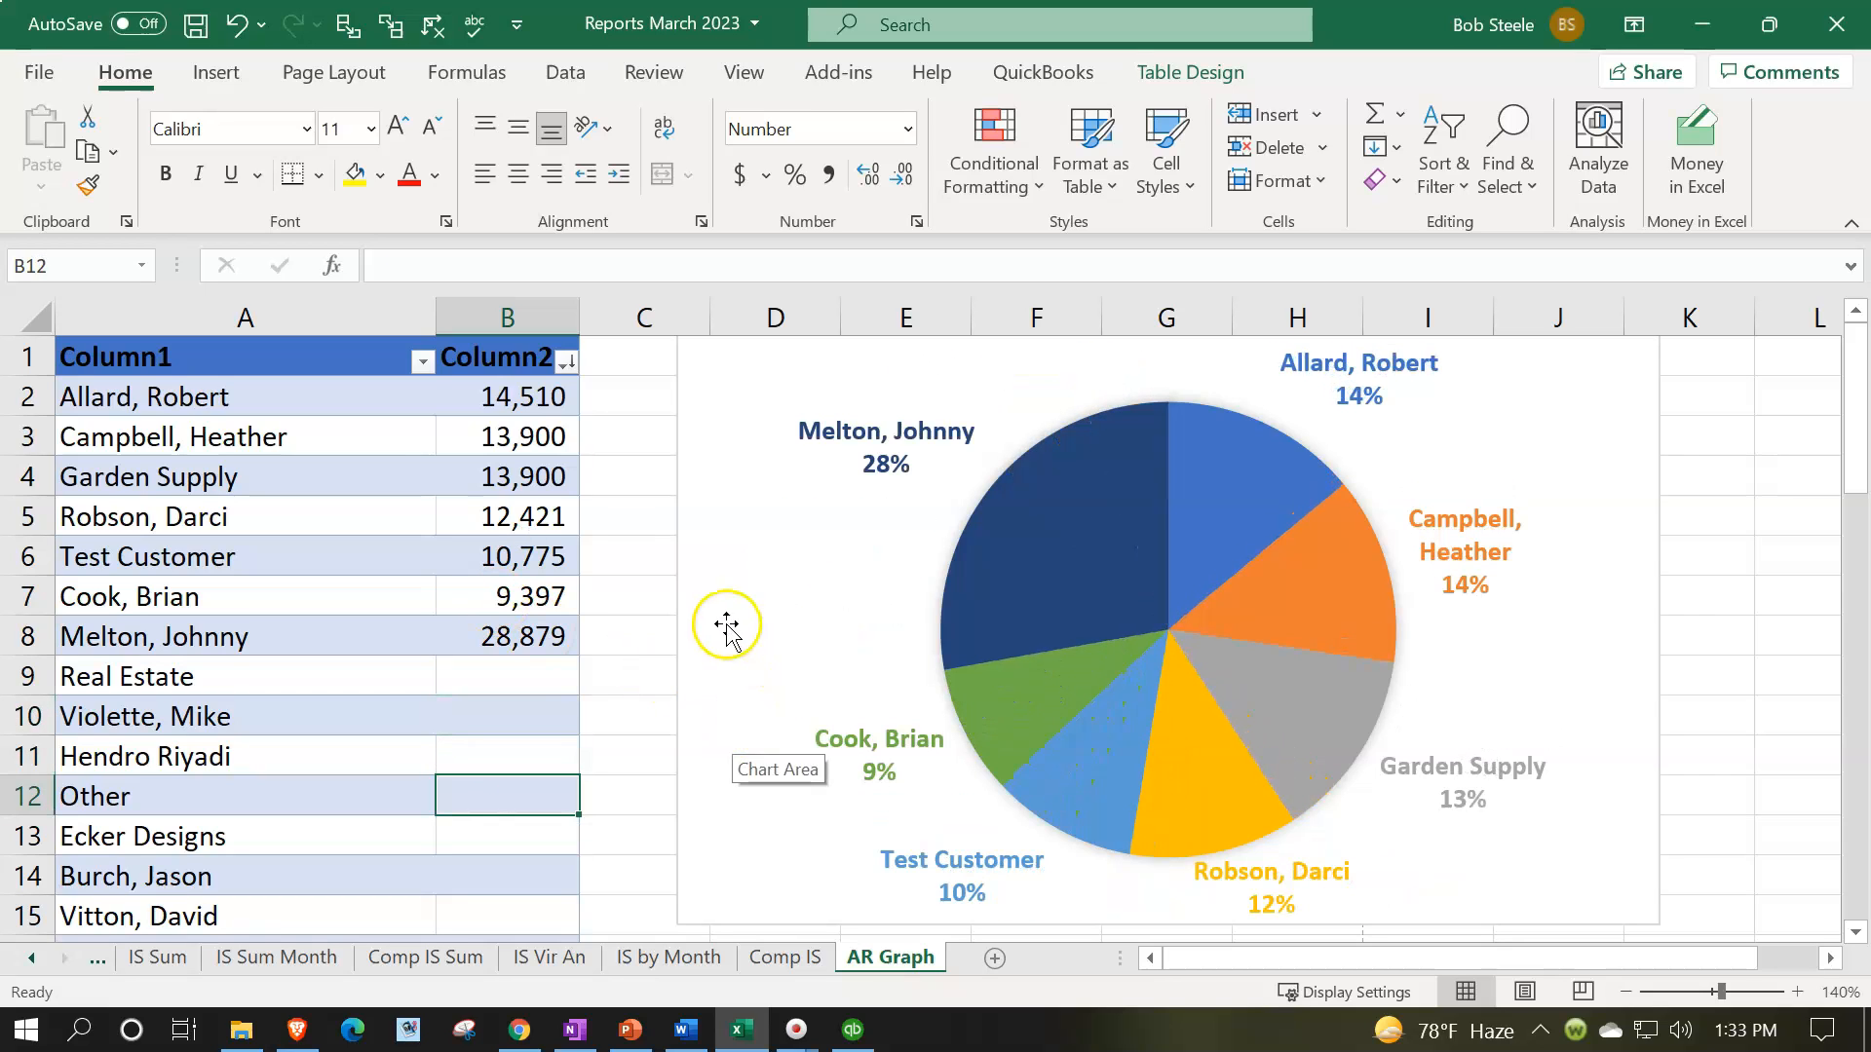
Replace the existing pie chart with a new 2-D pie chart built from A2:B8, placed beside the table
left_click(714, 599)
key("Delete")
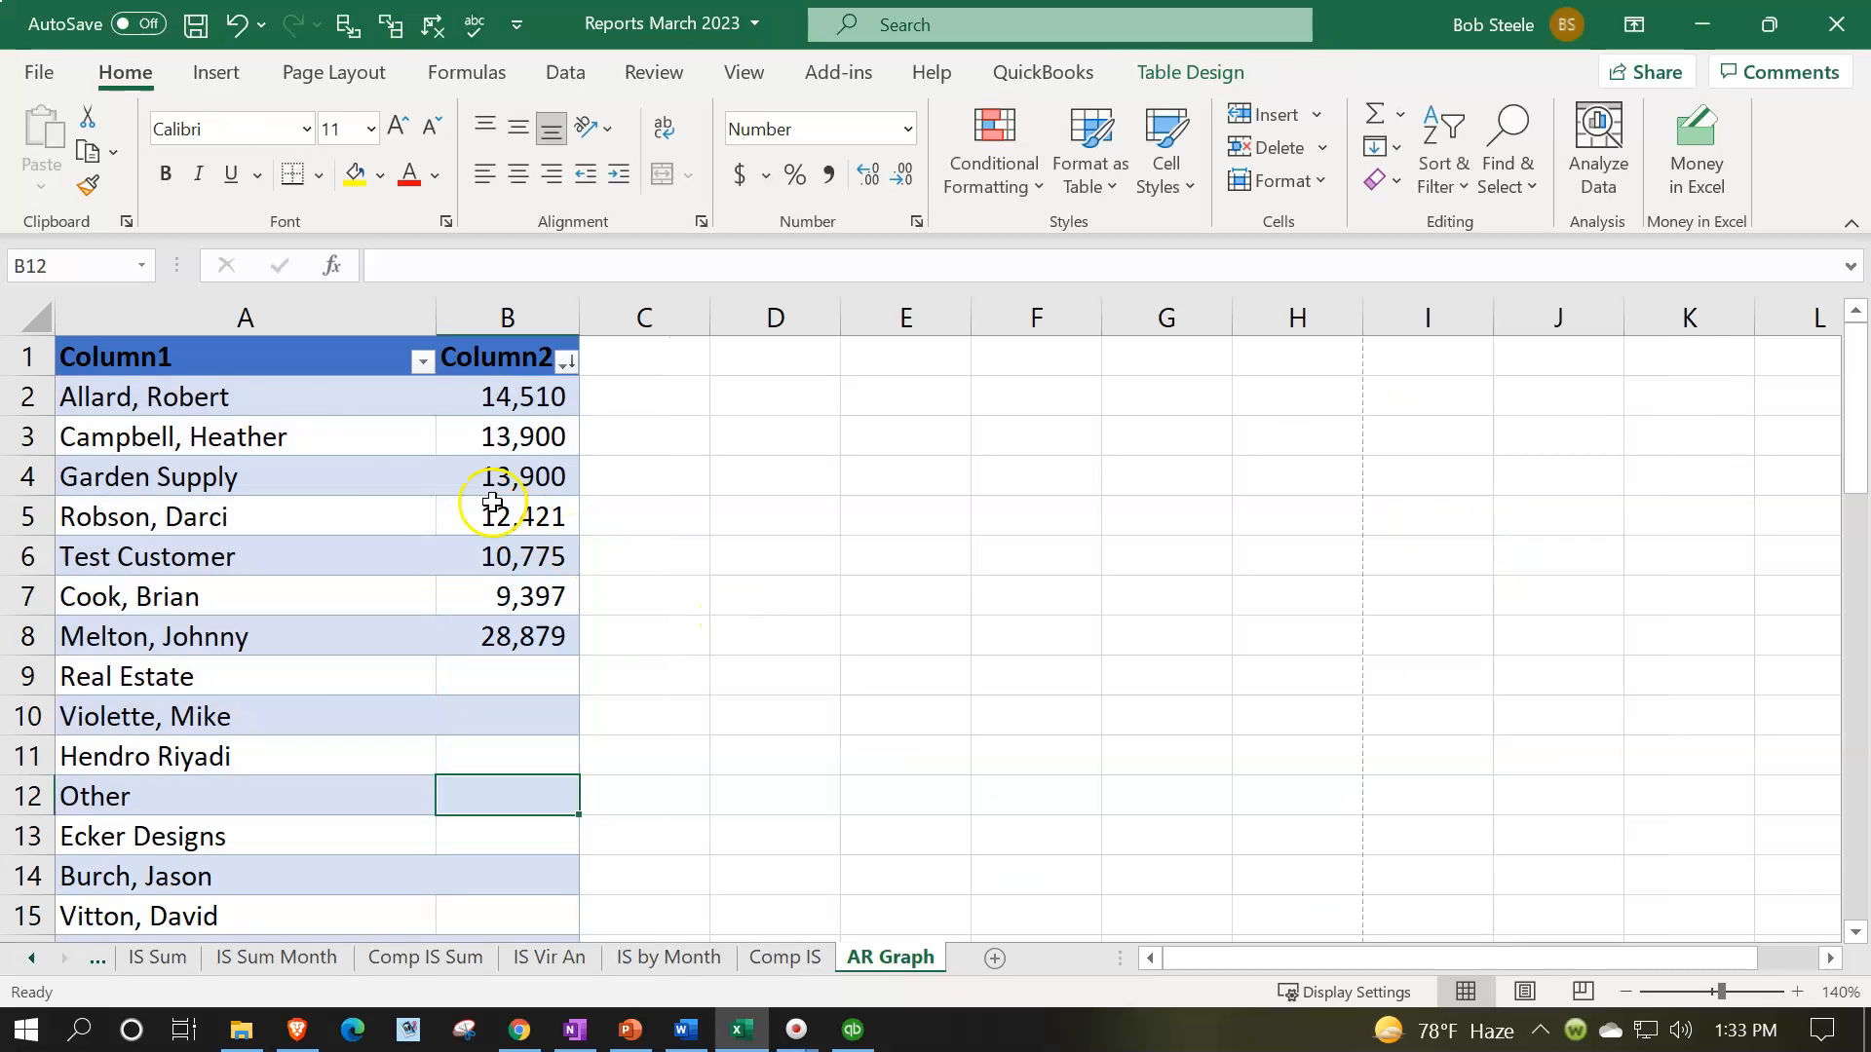
left_click_drag(230, 389, 495, 626)
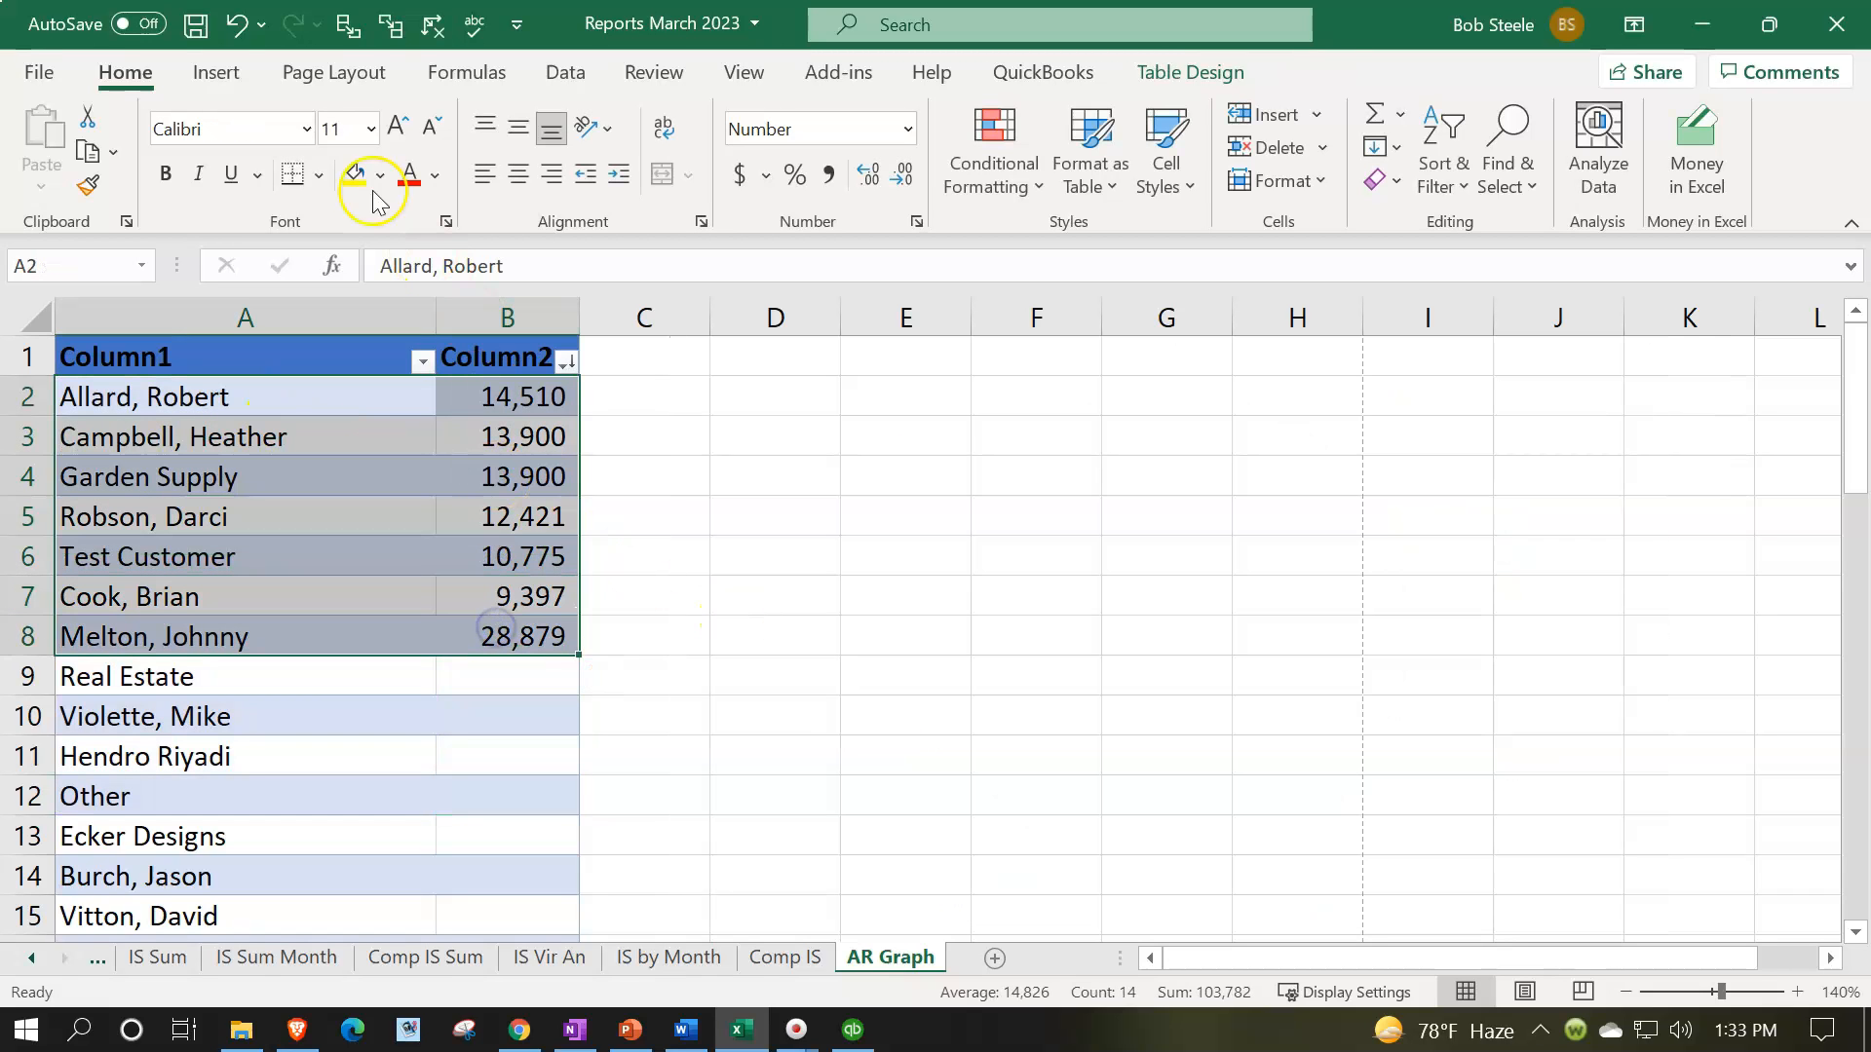
left_click(211, 70)
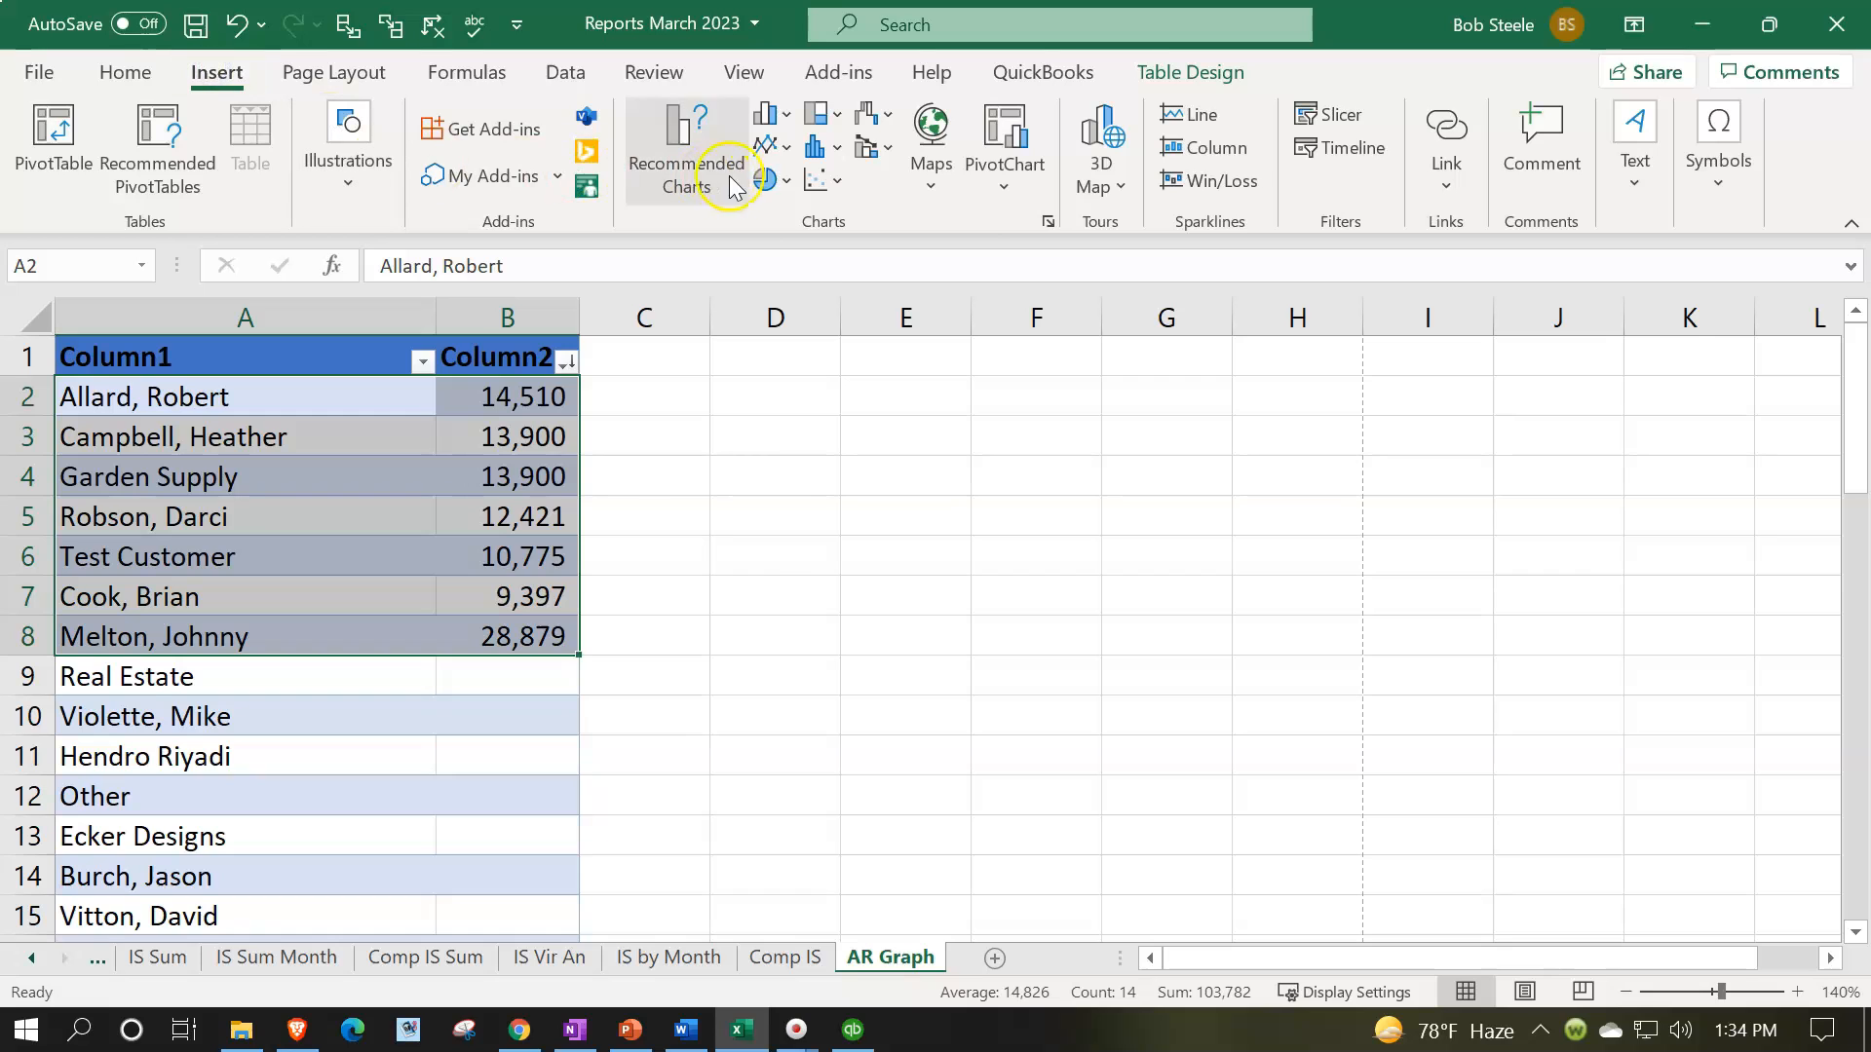
left_click(770, 179)
left_click(804, 280)
left_click_drag(652, 389, 817, 380)
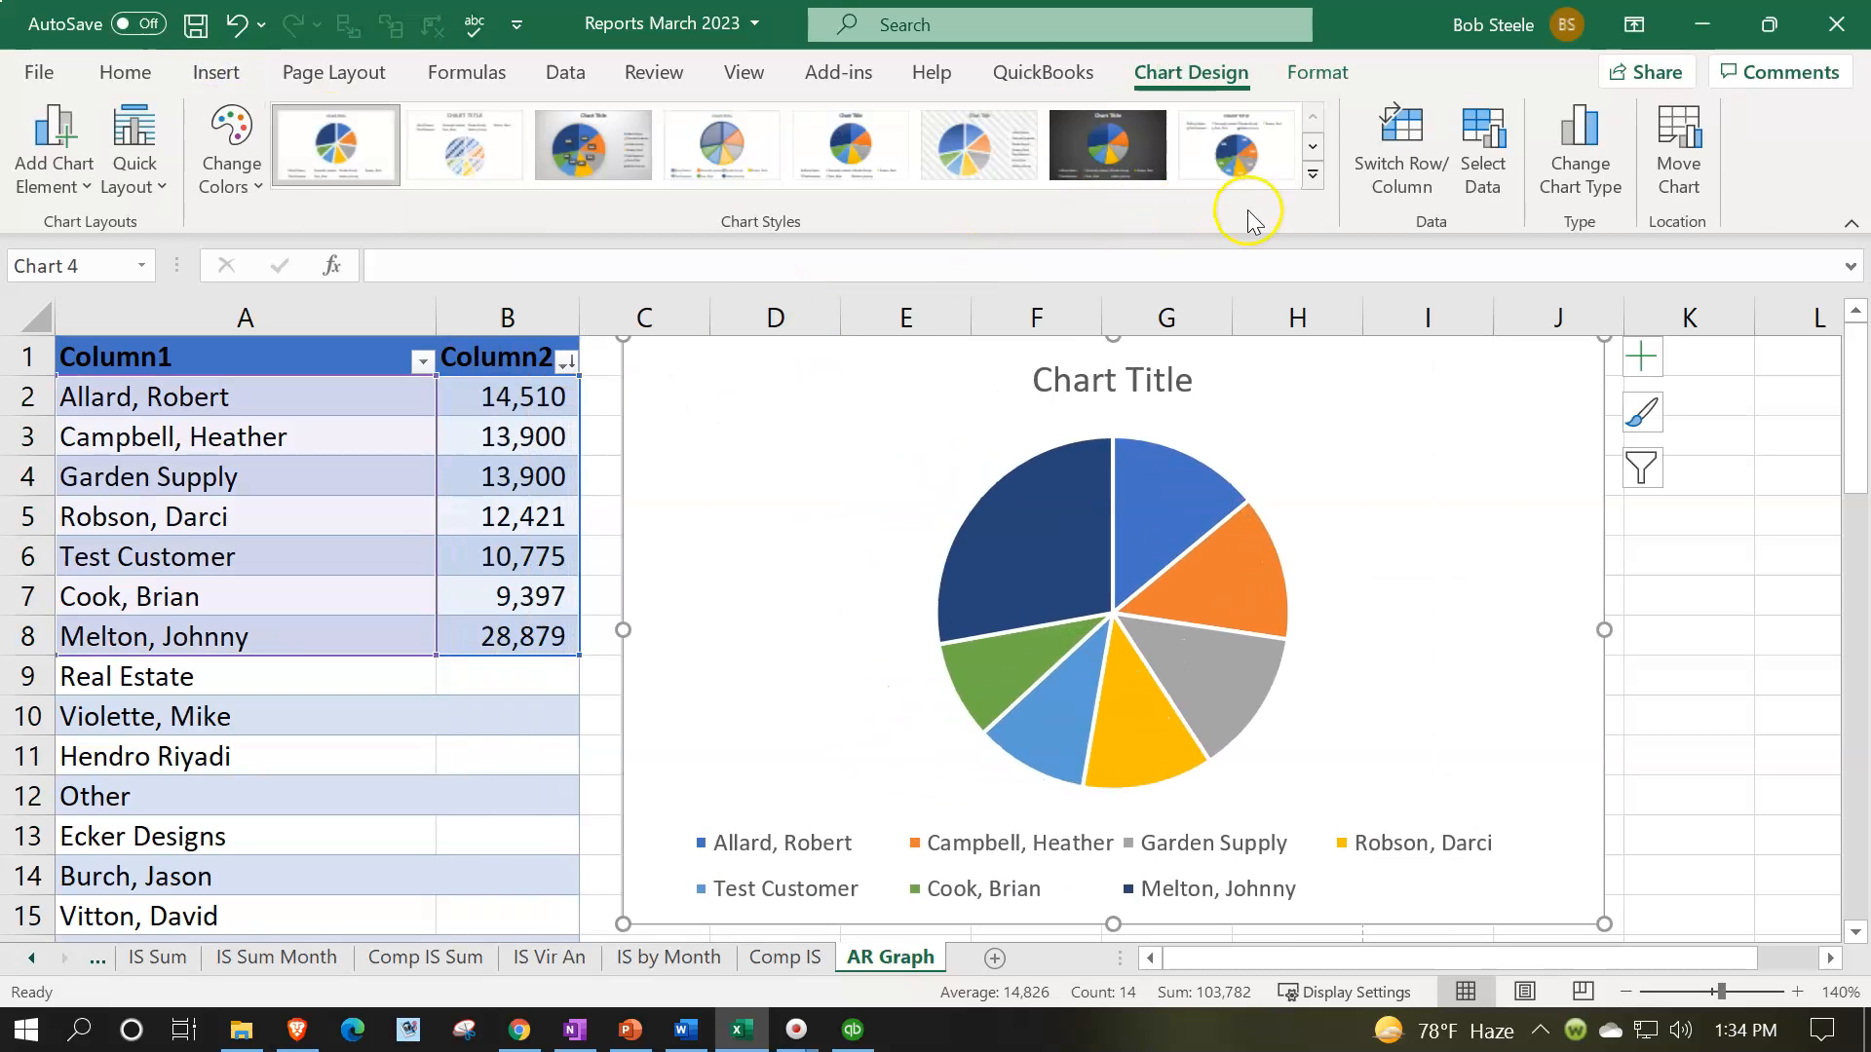
Apply Style 9 to the new pie chart and delete its chart title
left_click(1315, 175)
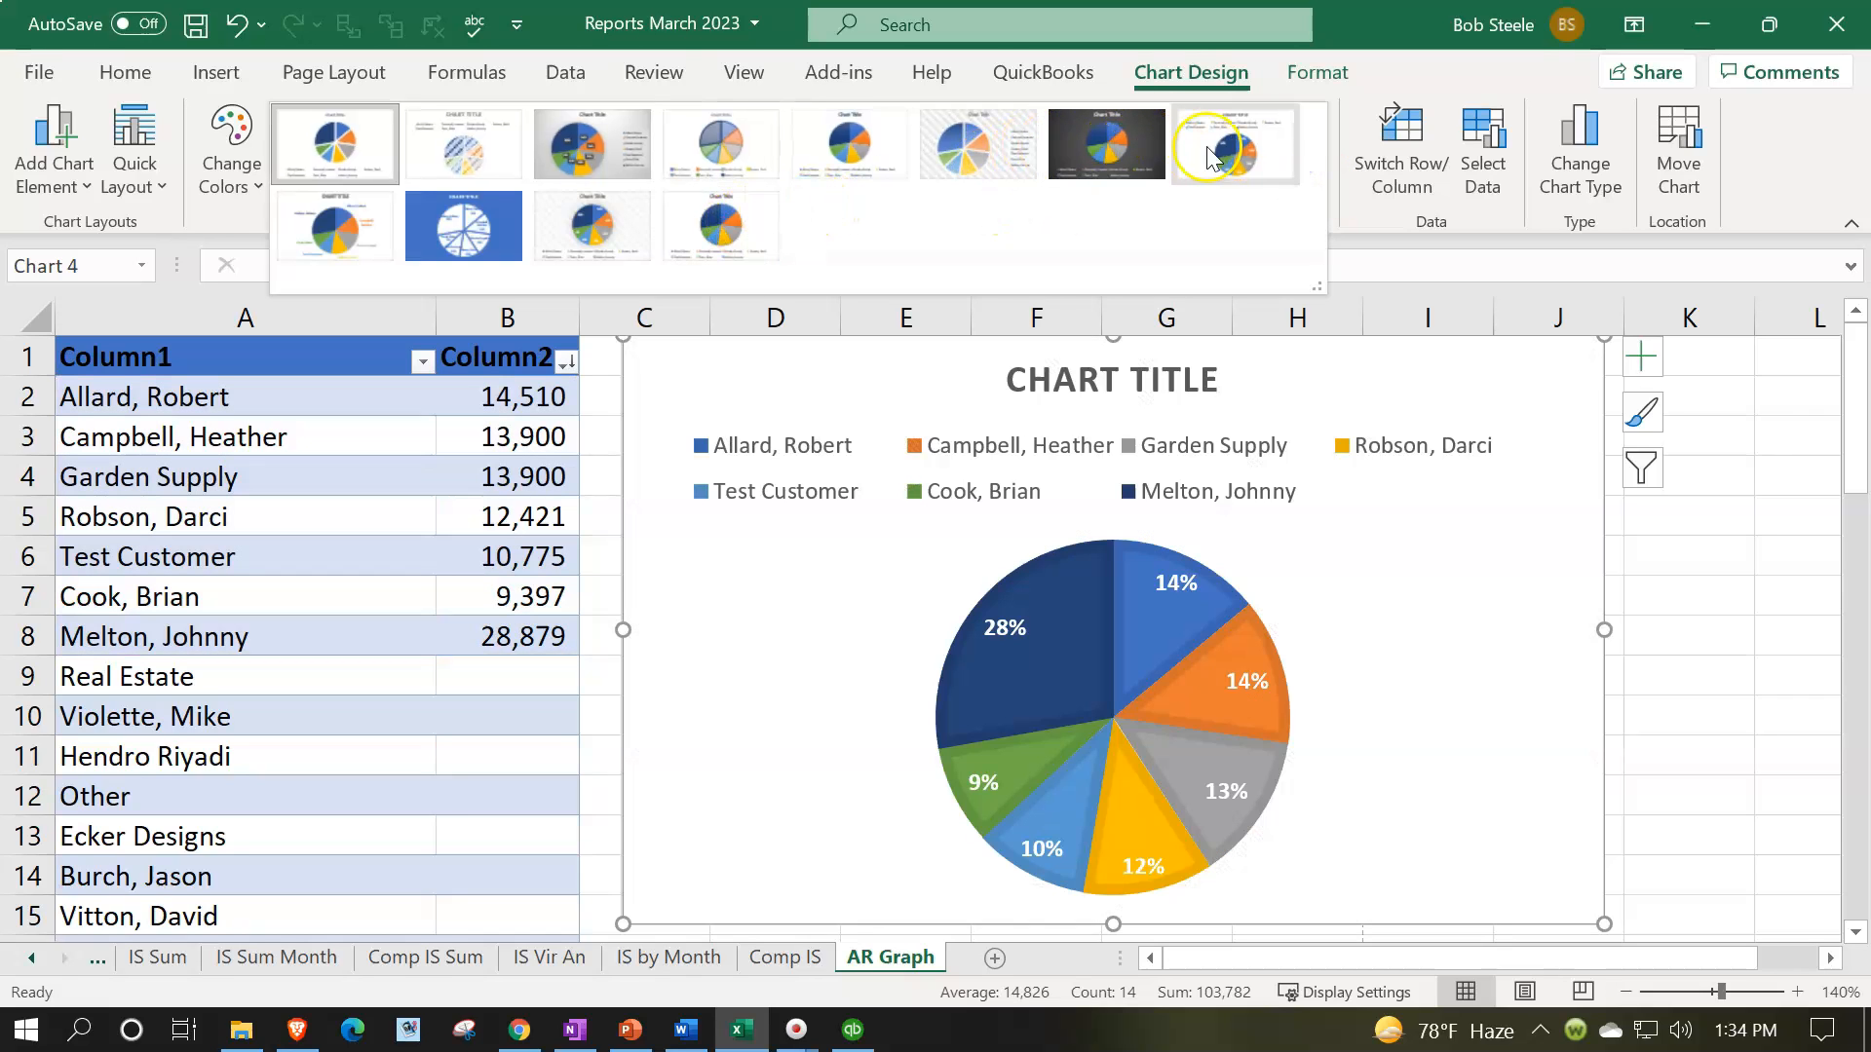
left_click(348, 224)
left_click(1003, 383)
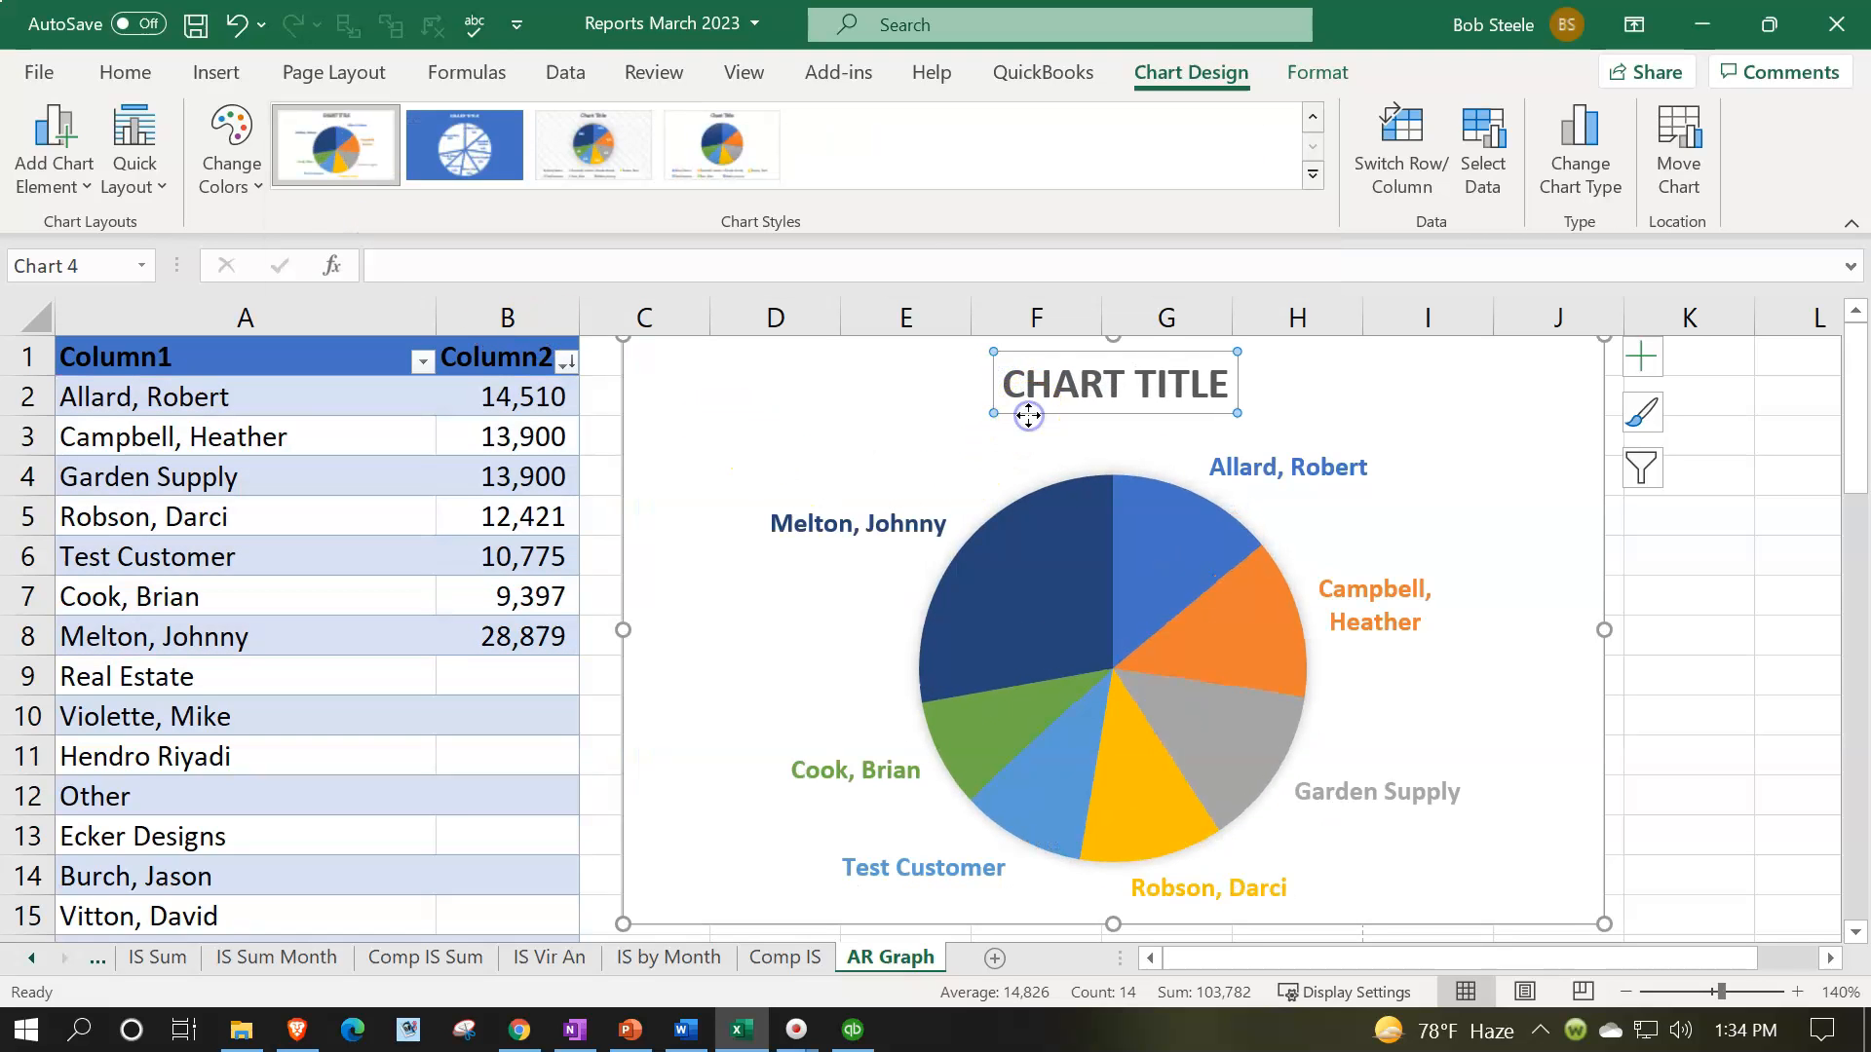
key("Delete")
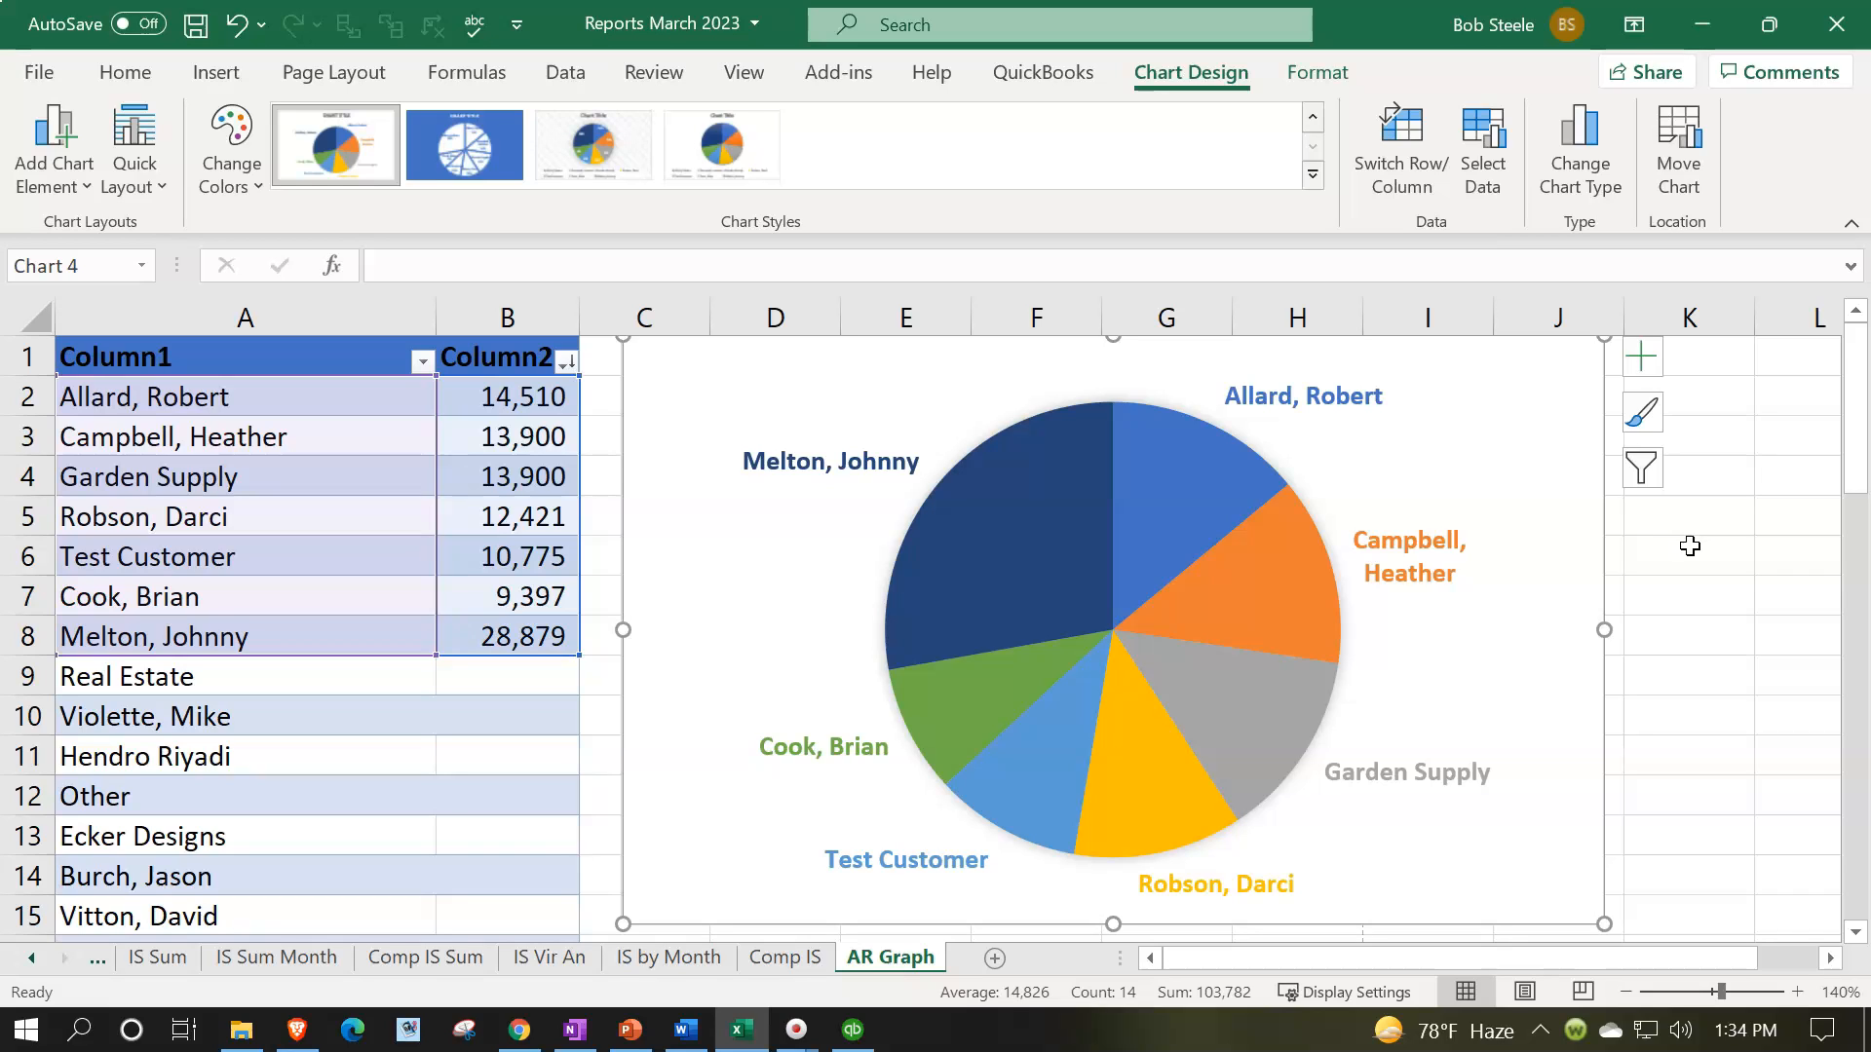
Rename the customer in A8 as Other
left_click(402, 816)
left_click(230, 636)
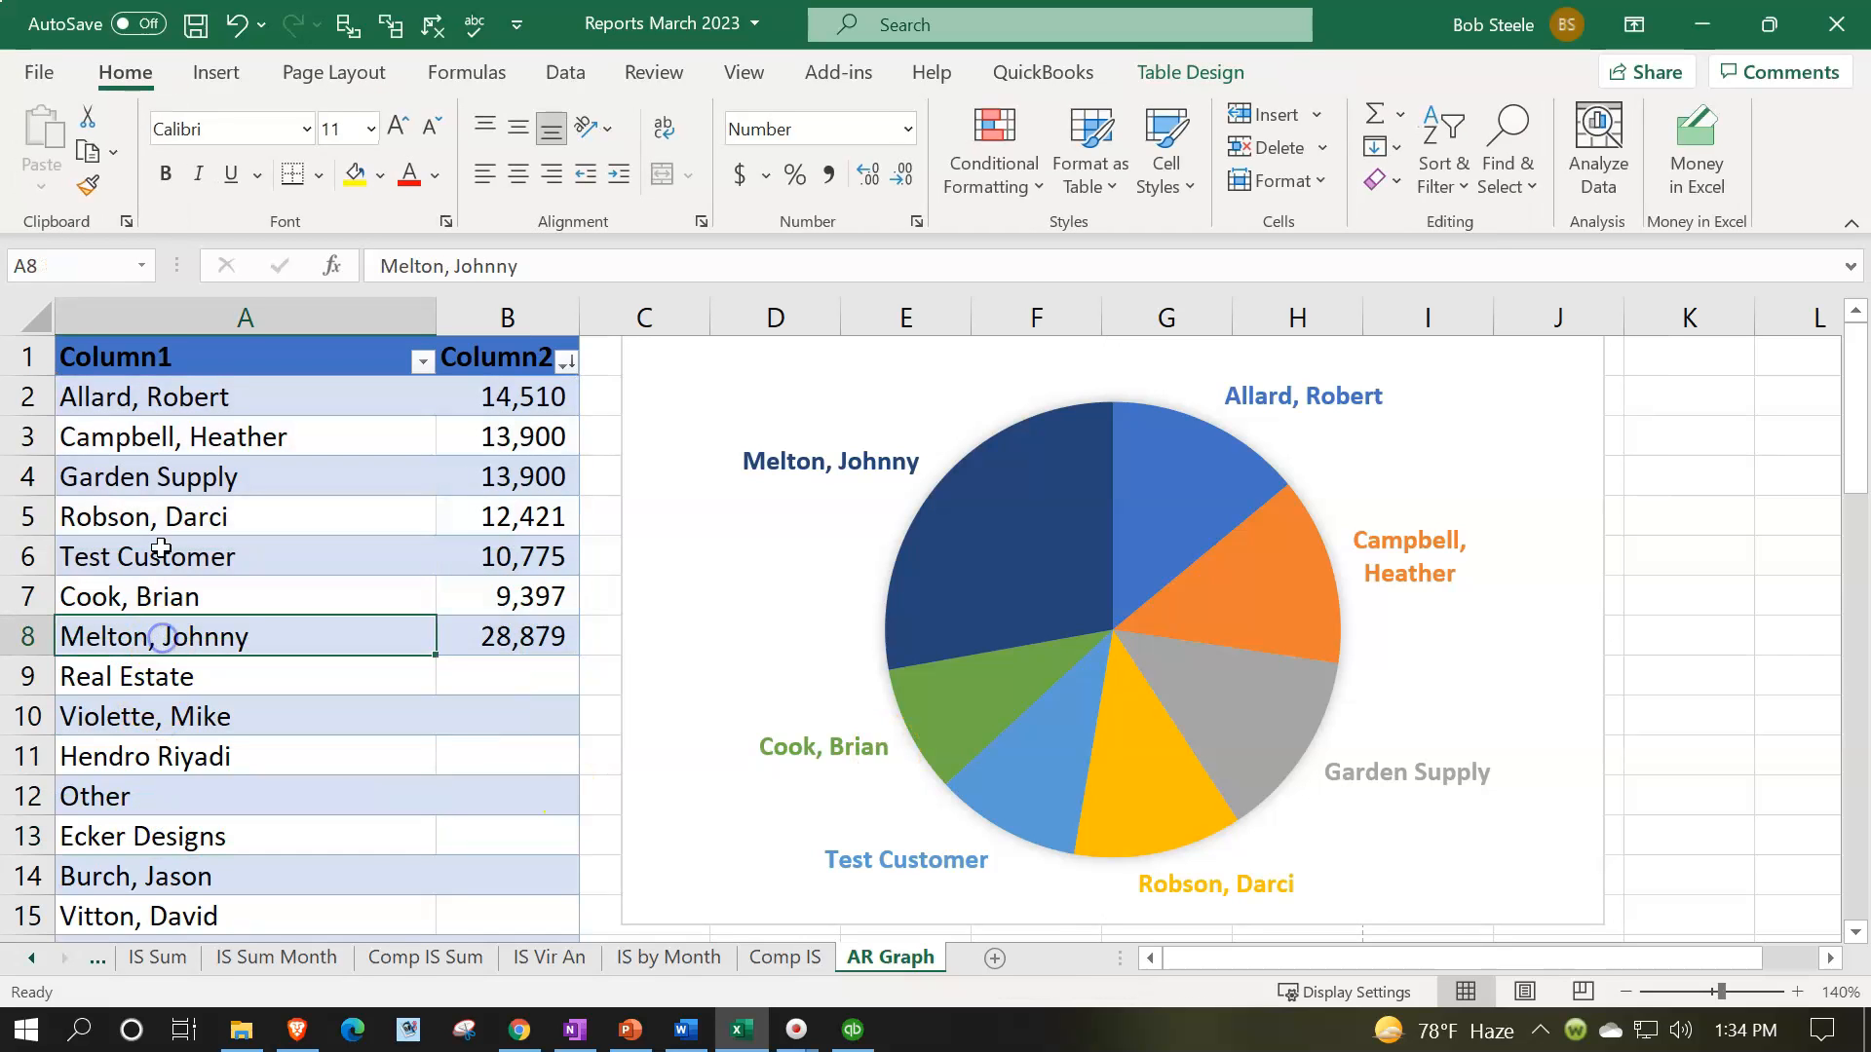
type("Other")
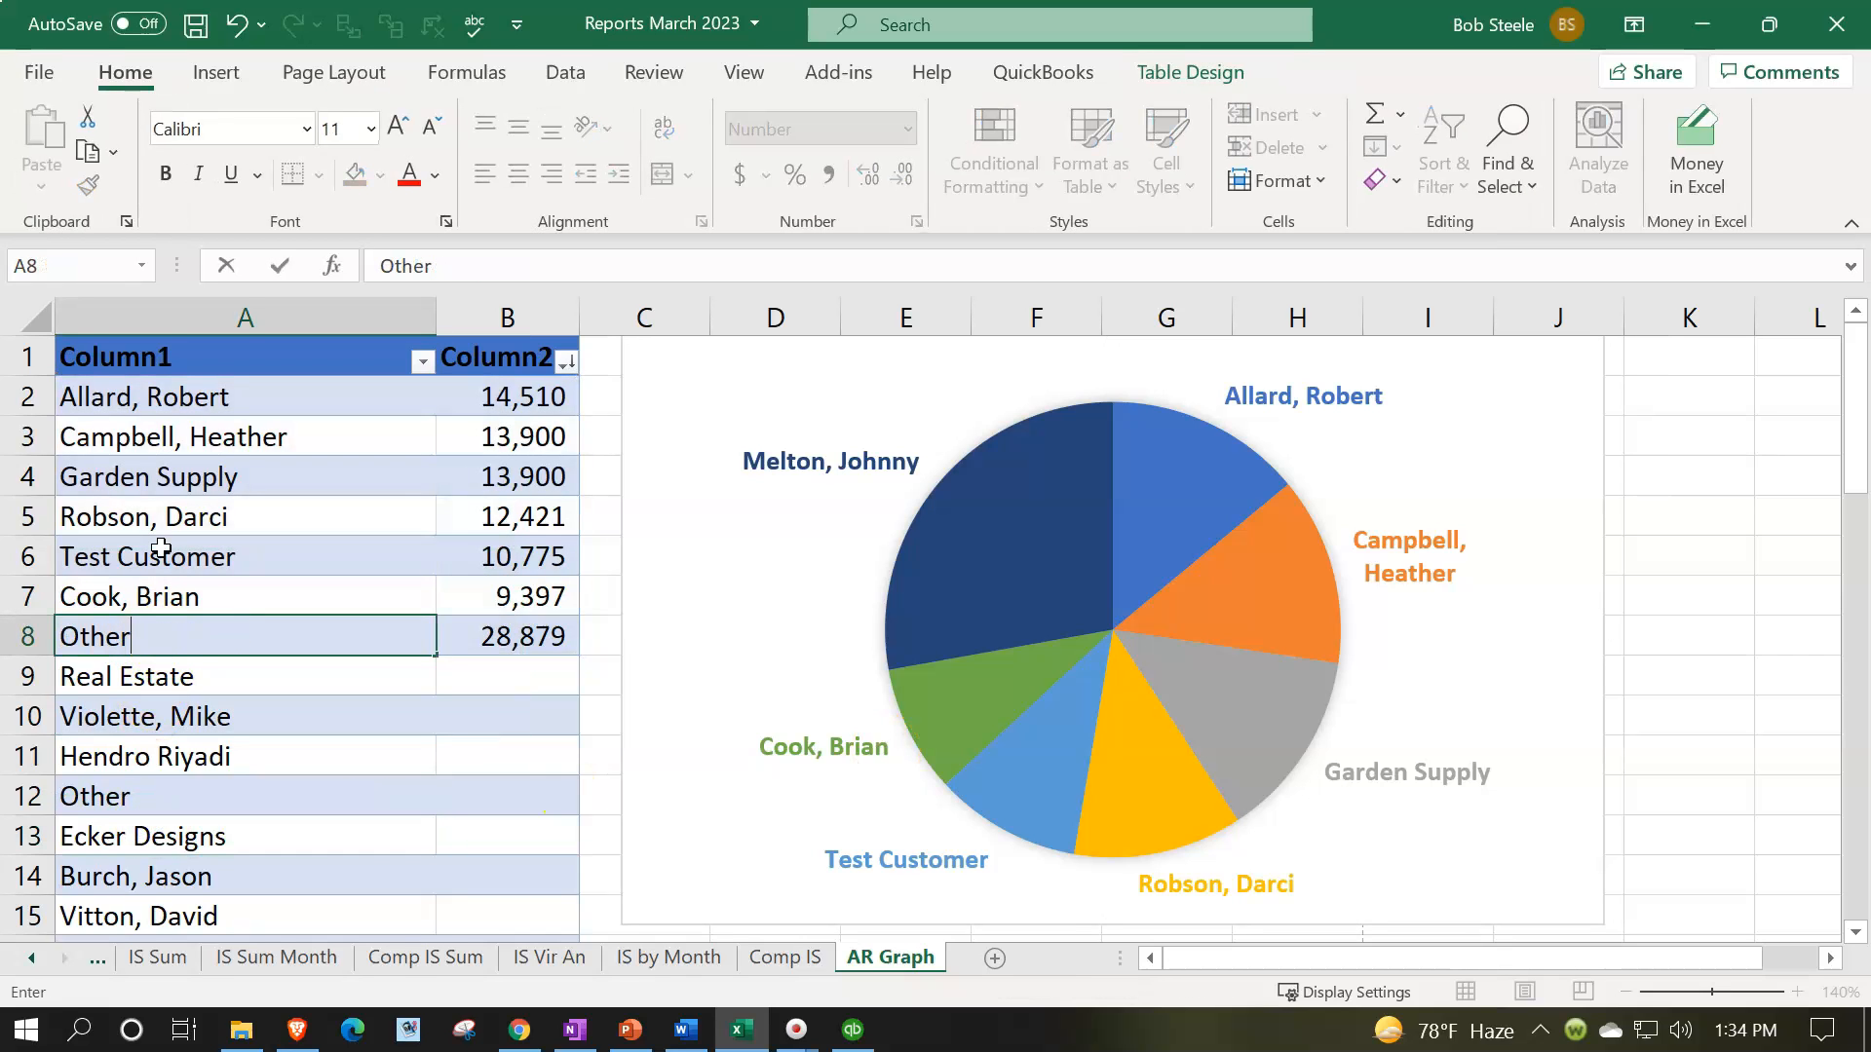
key("Return")
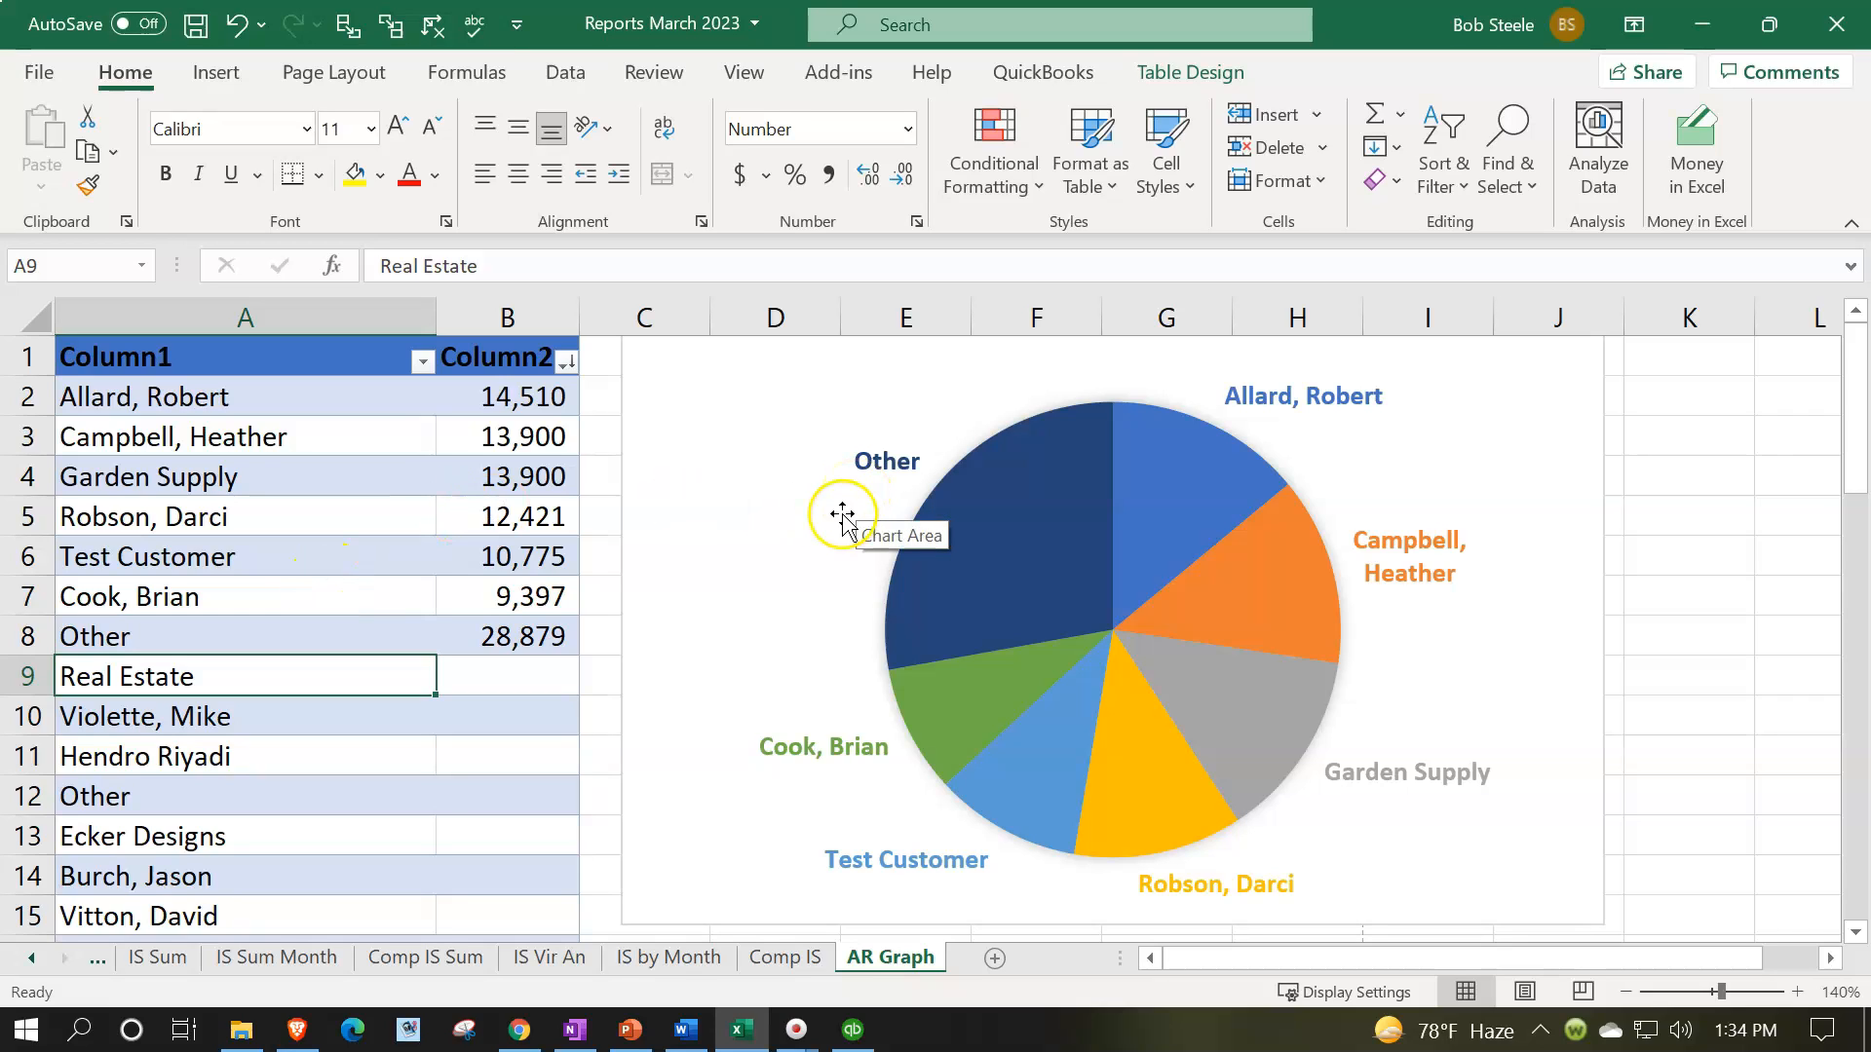
Preview the monochromatic color palettes on the pie chart without applying one
left_click(620, 392)
left_click(1328, 74)
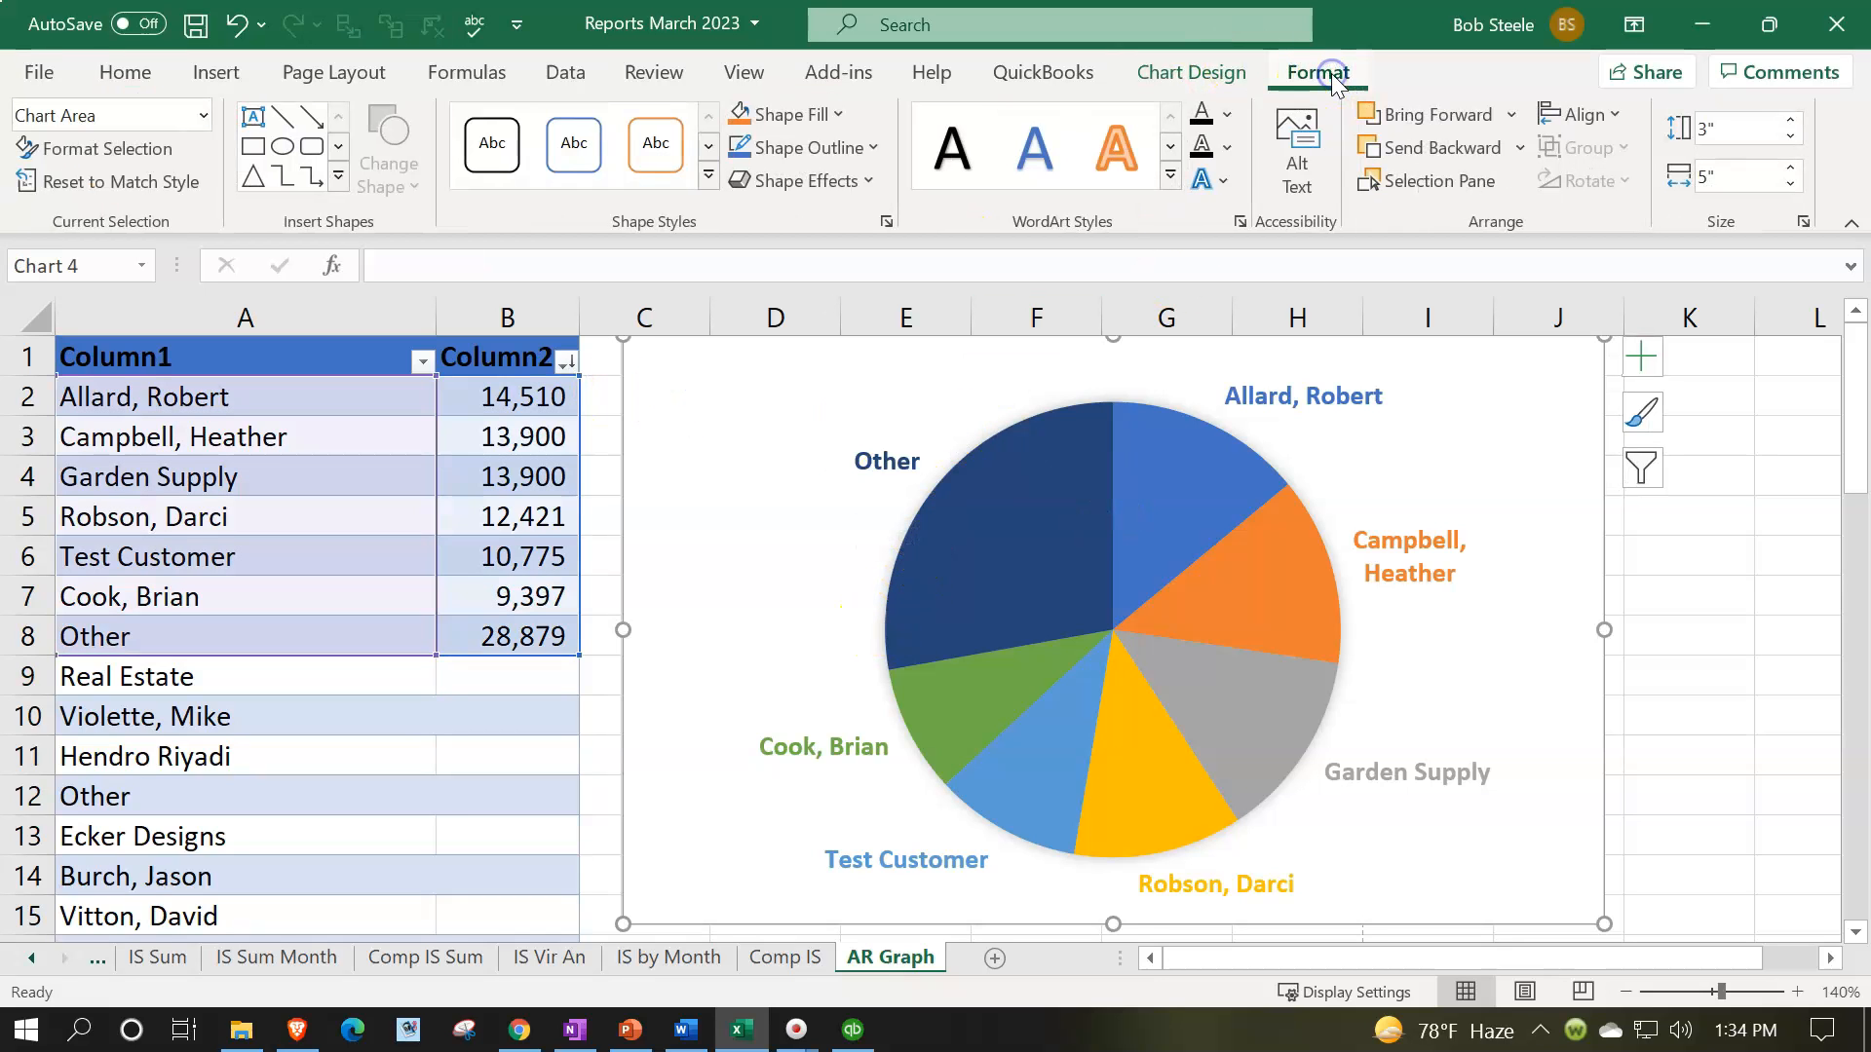
left_click(1189, 75)
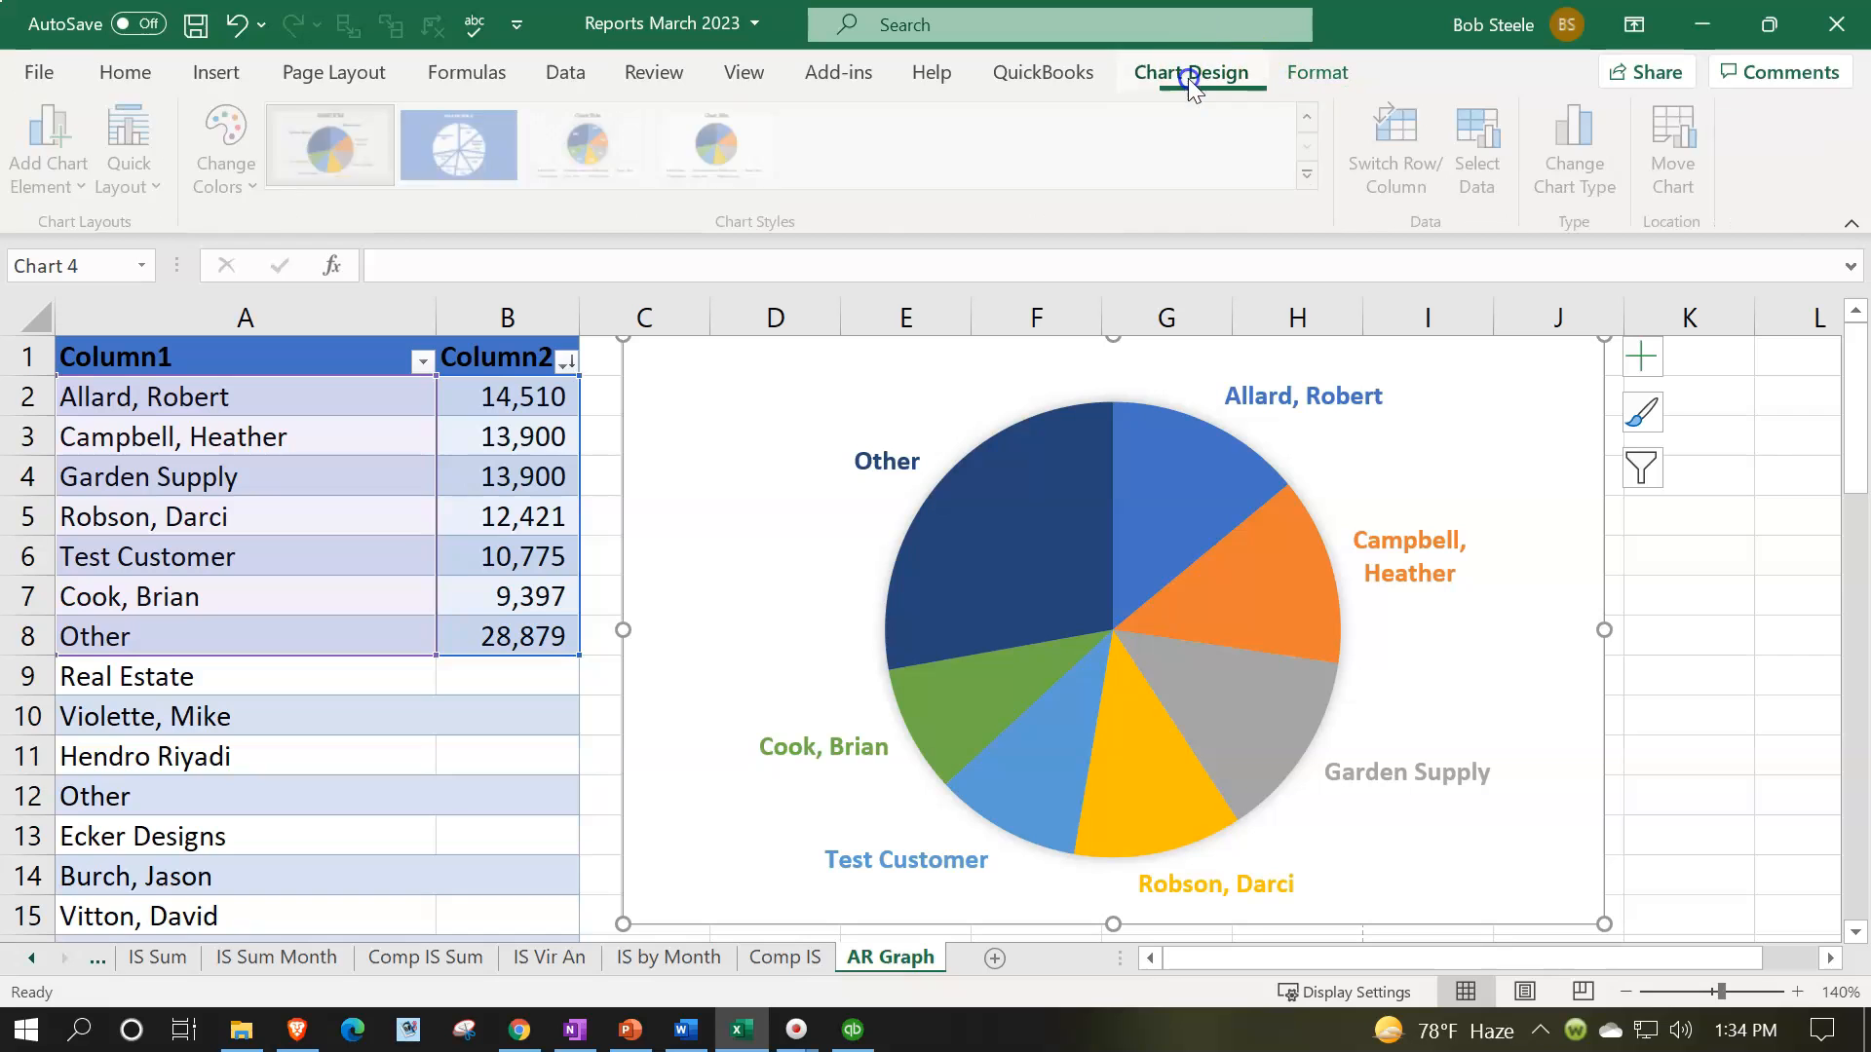
left_click(231, 146)
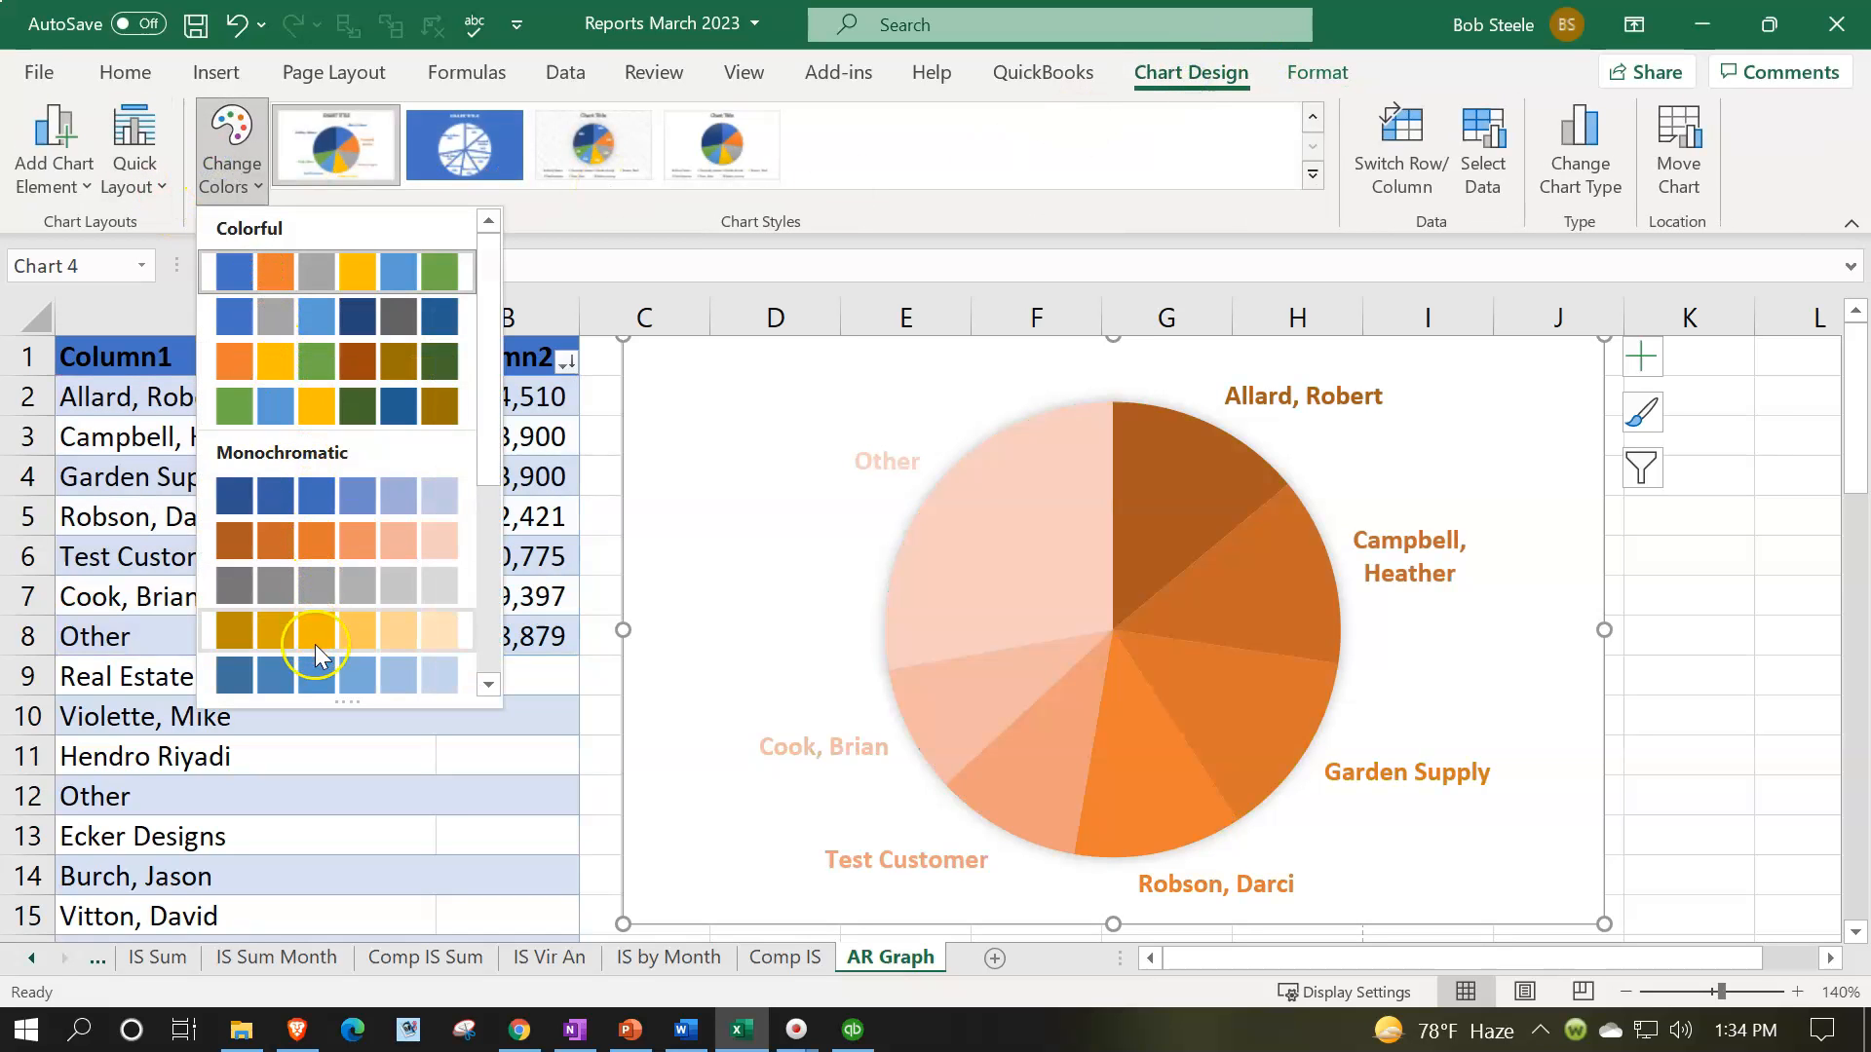
left_click(1711, 620)
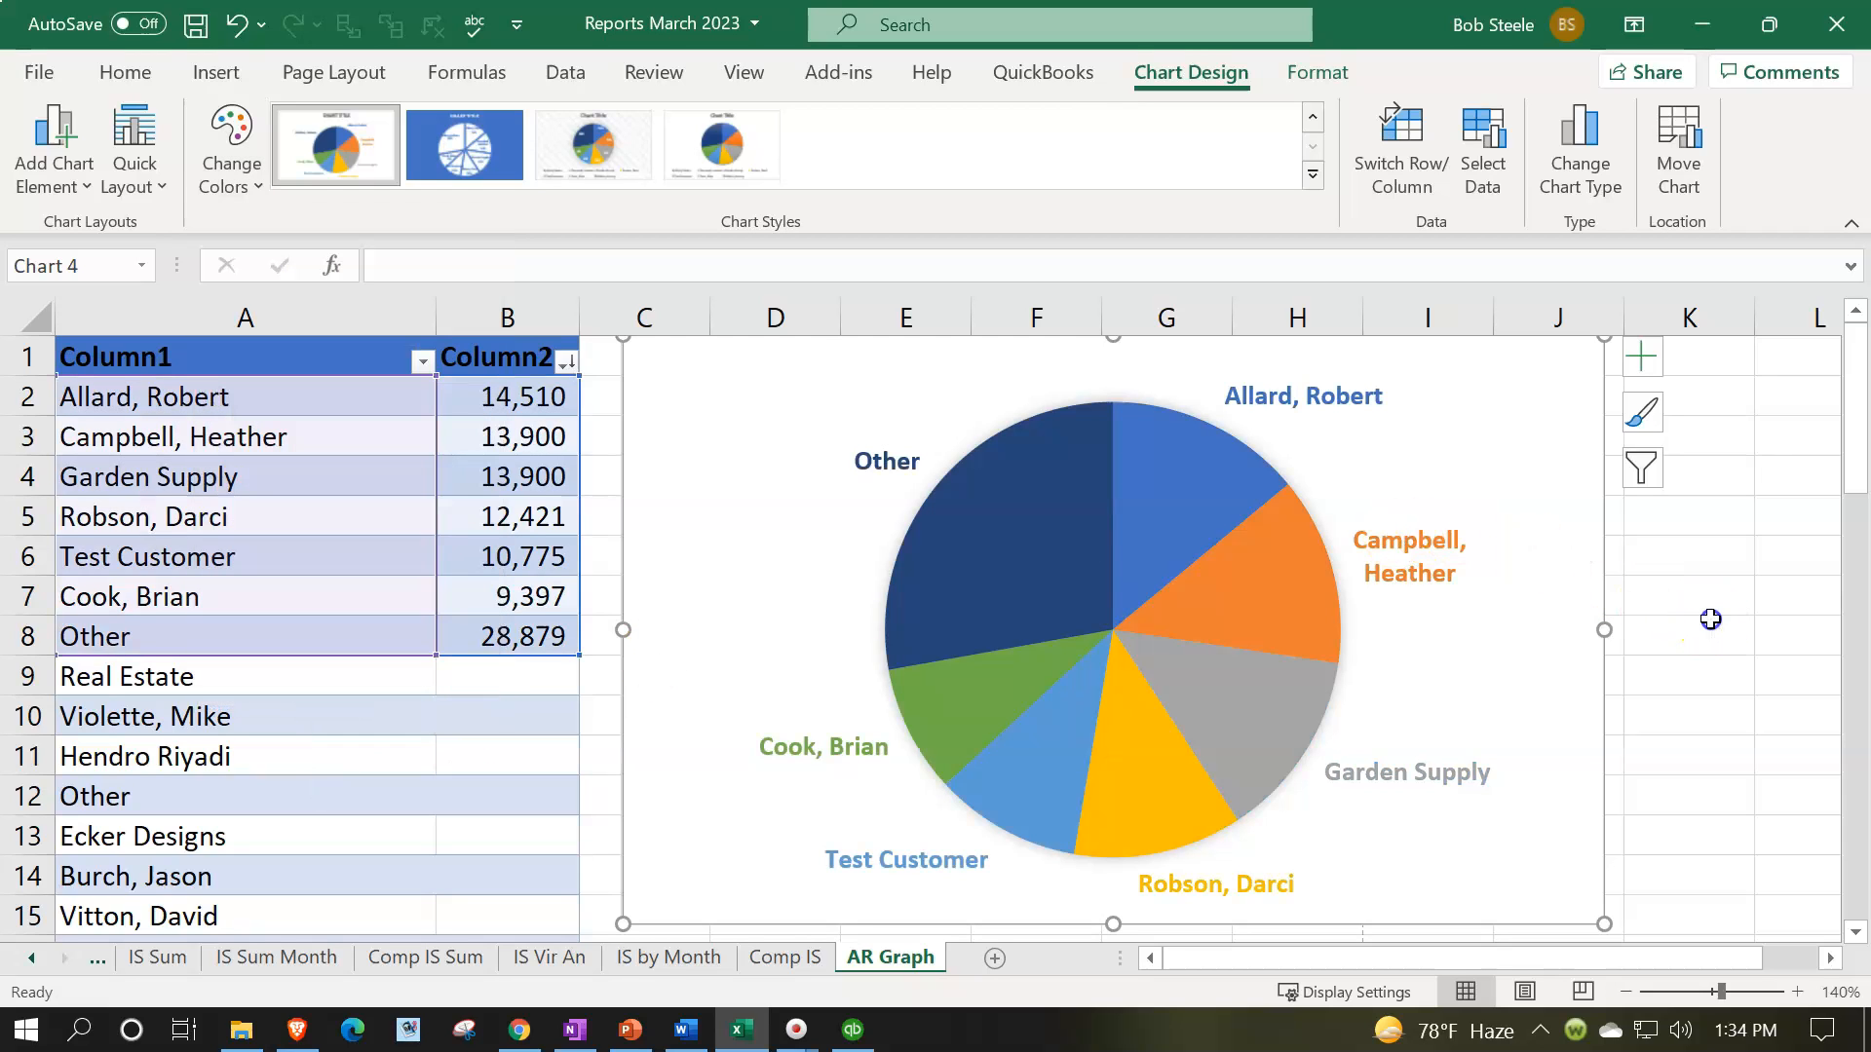
left_click(1674, 694)
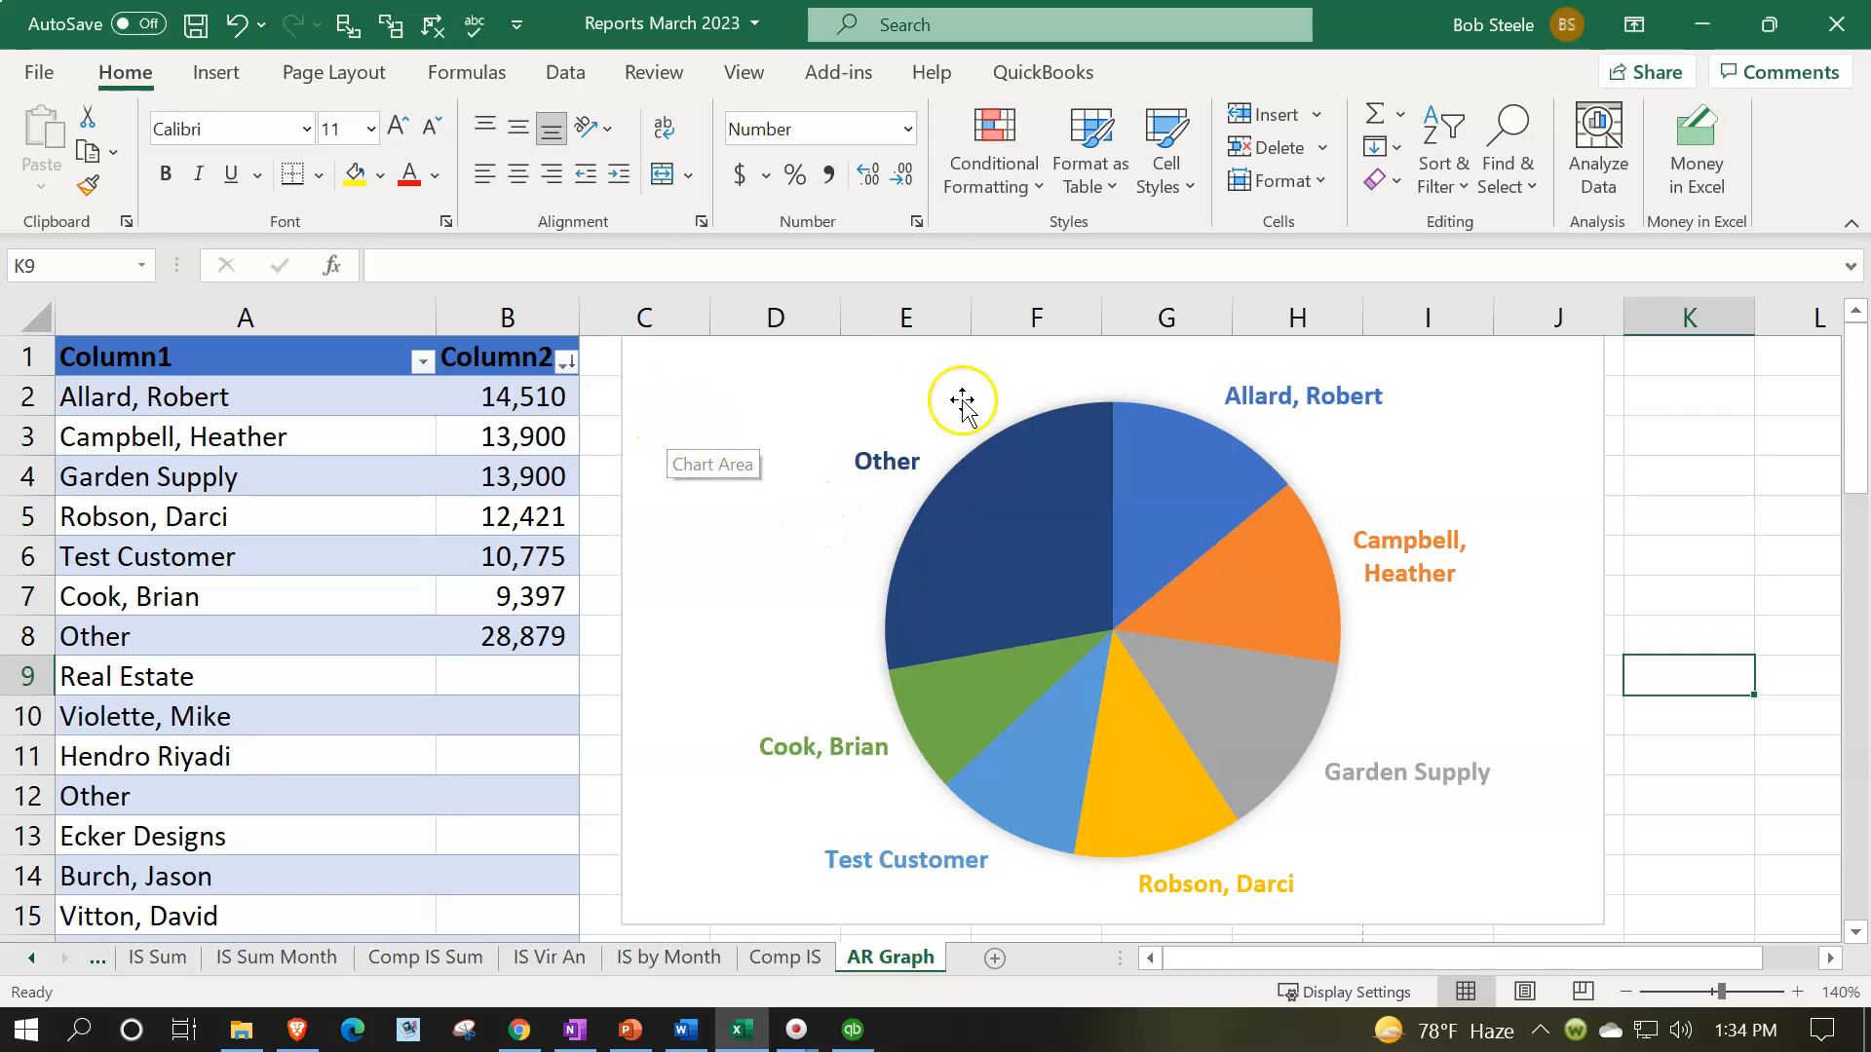
Restyle the pie with Style 1, names and percentages inside the slices and a legend below, and move the chart clear of column C
left_click(786, 597)
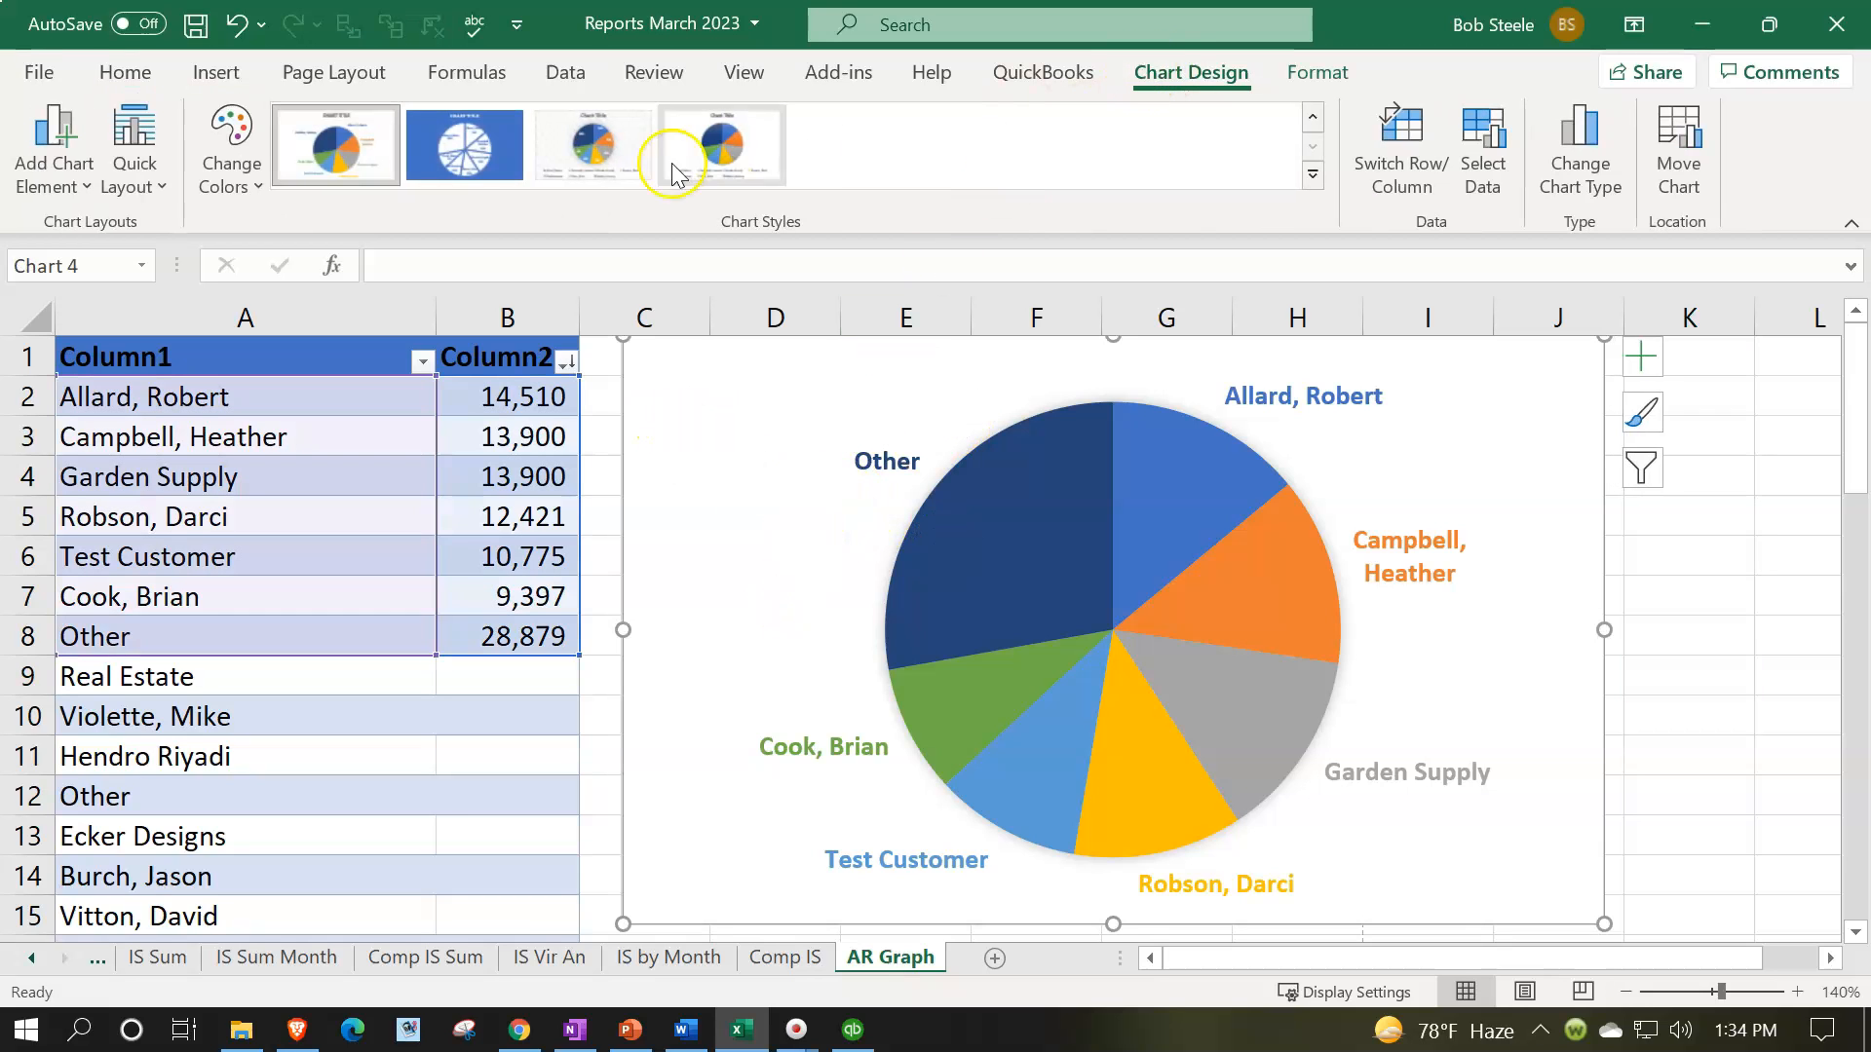
left_click(1313, 175)
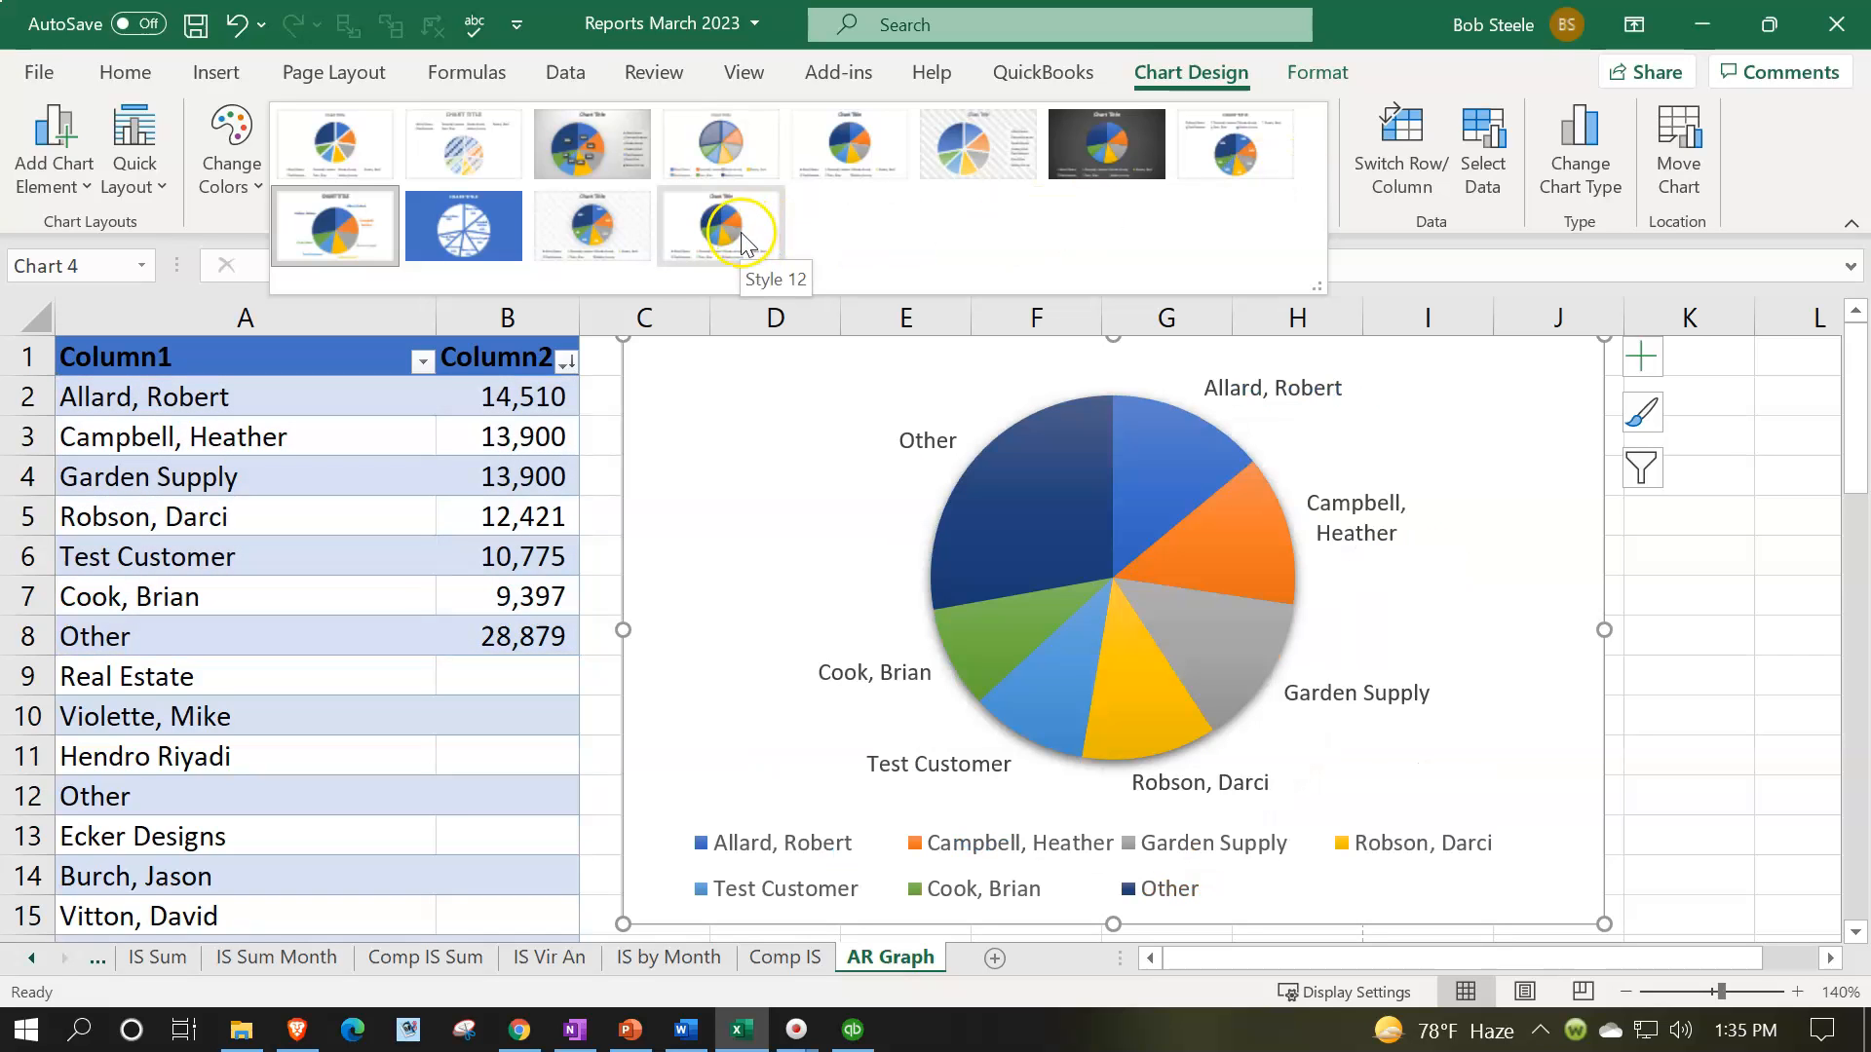
left_click(741, 231)
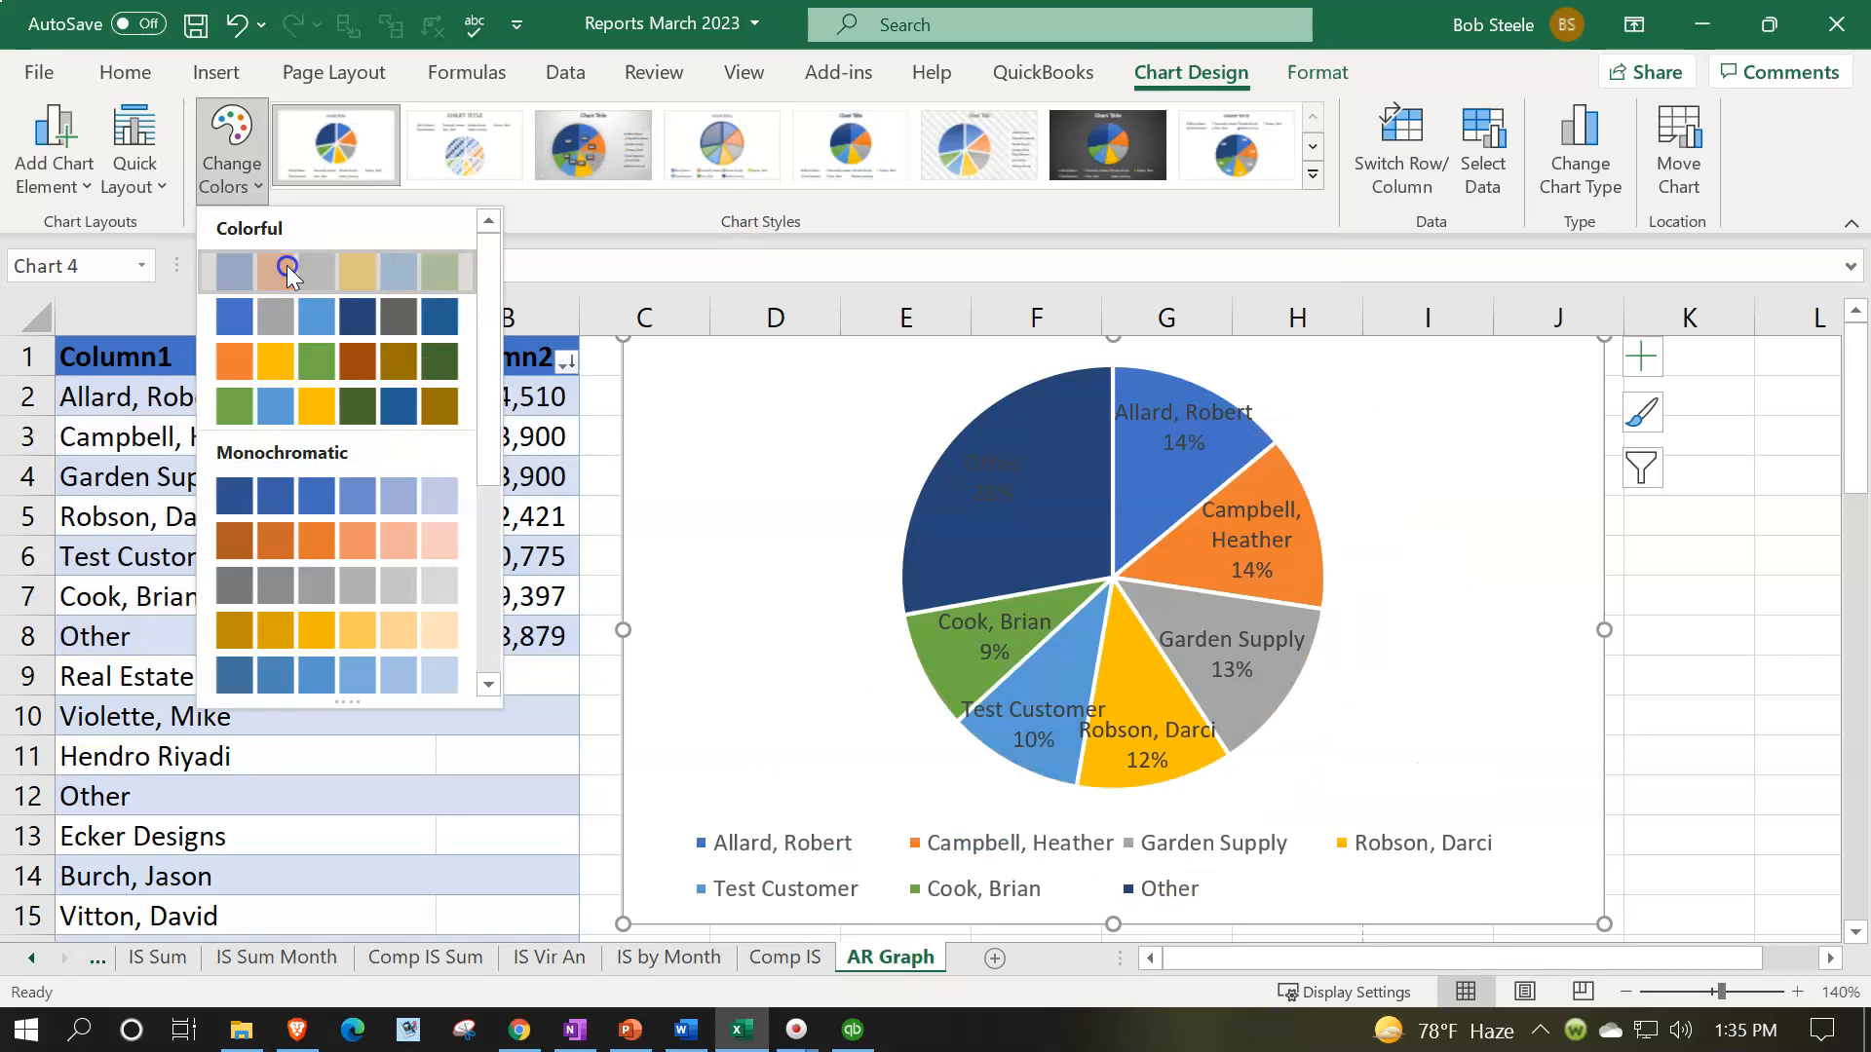
left_click(753, 458)
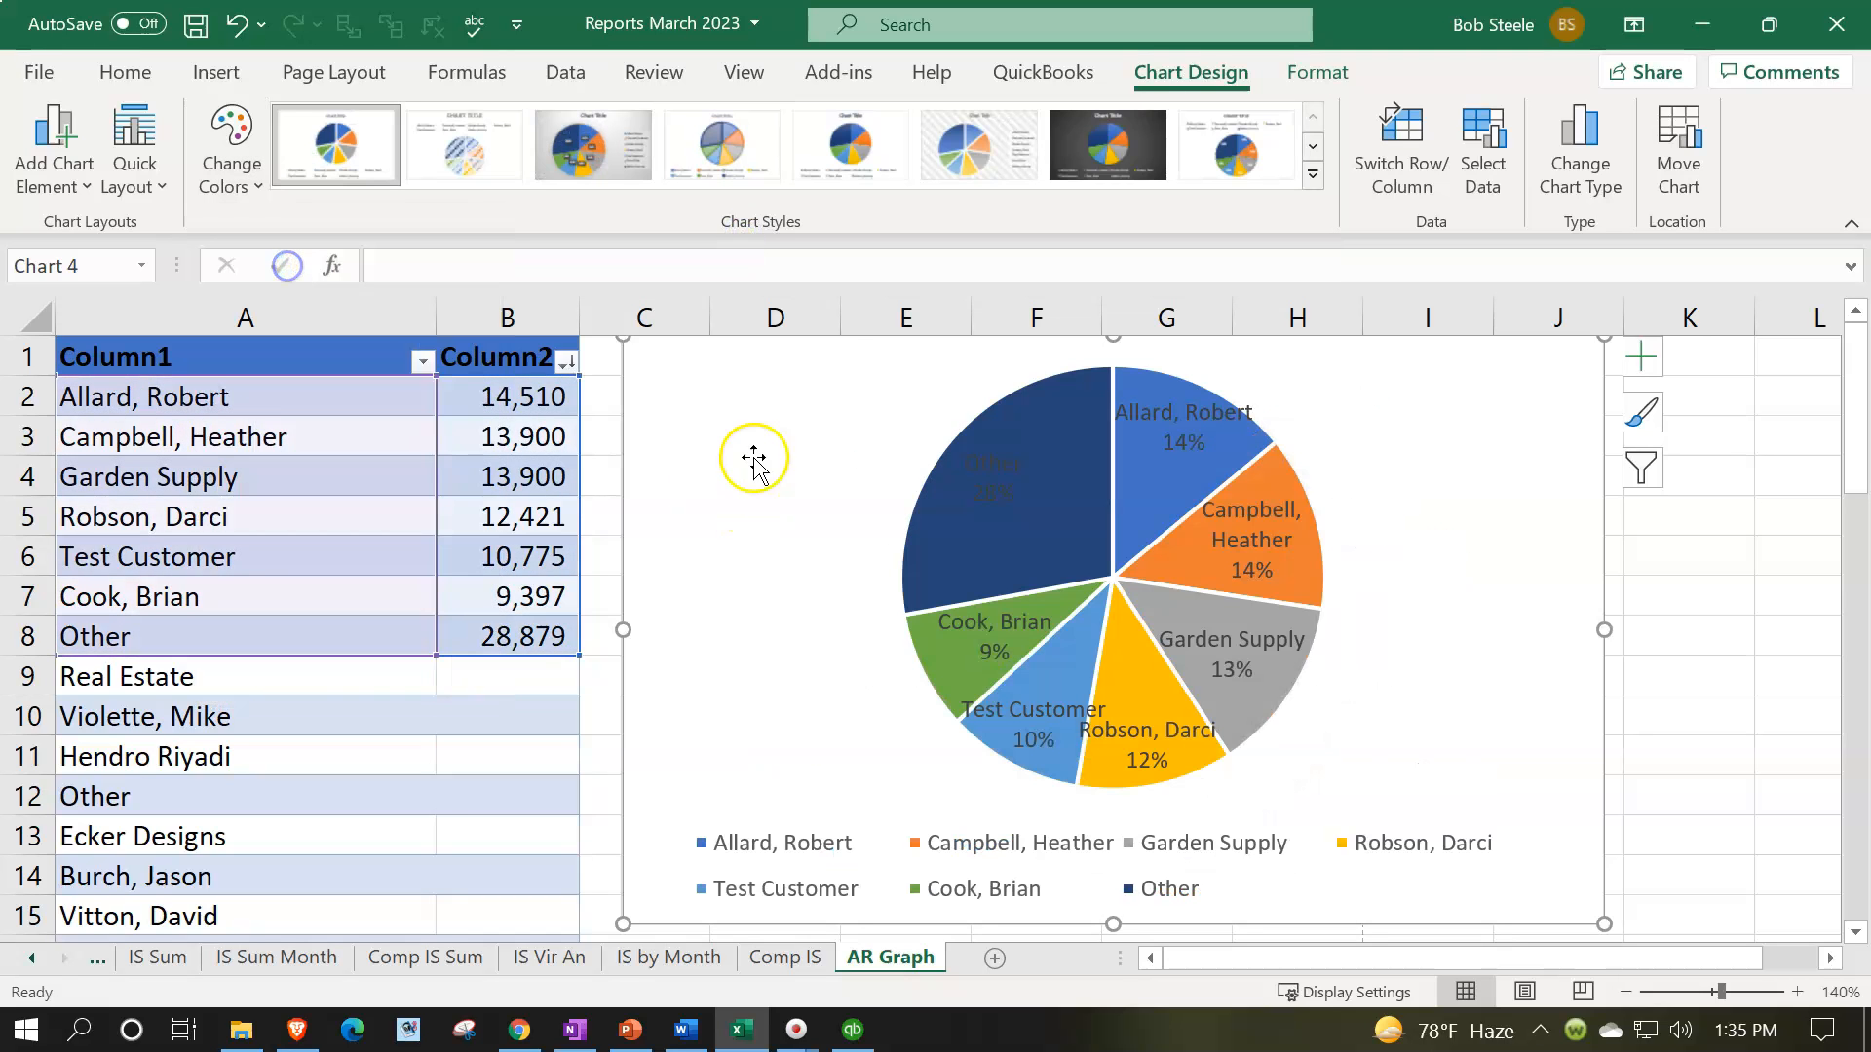
left_click(967, 463)
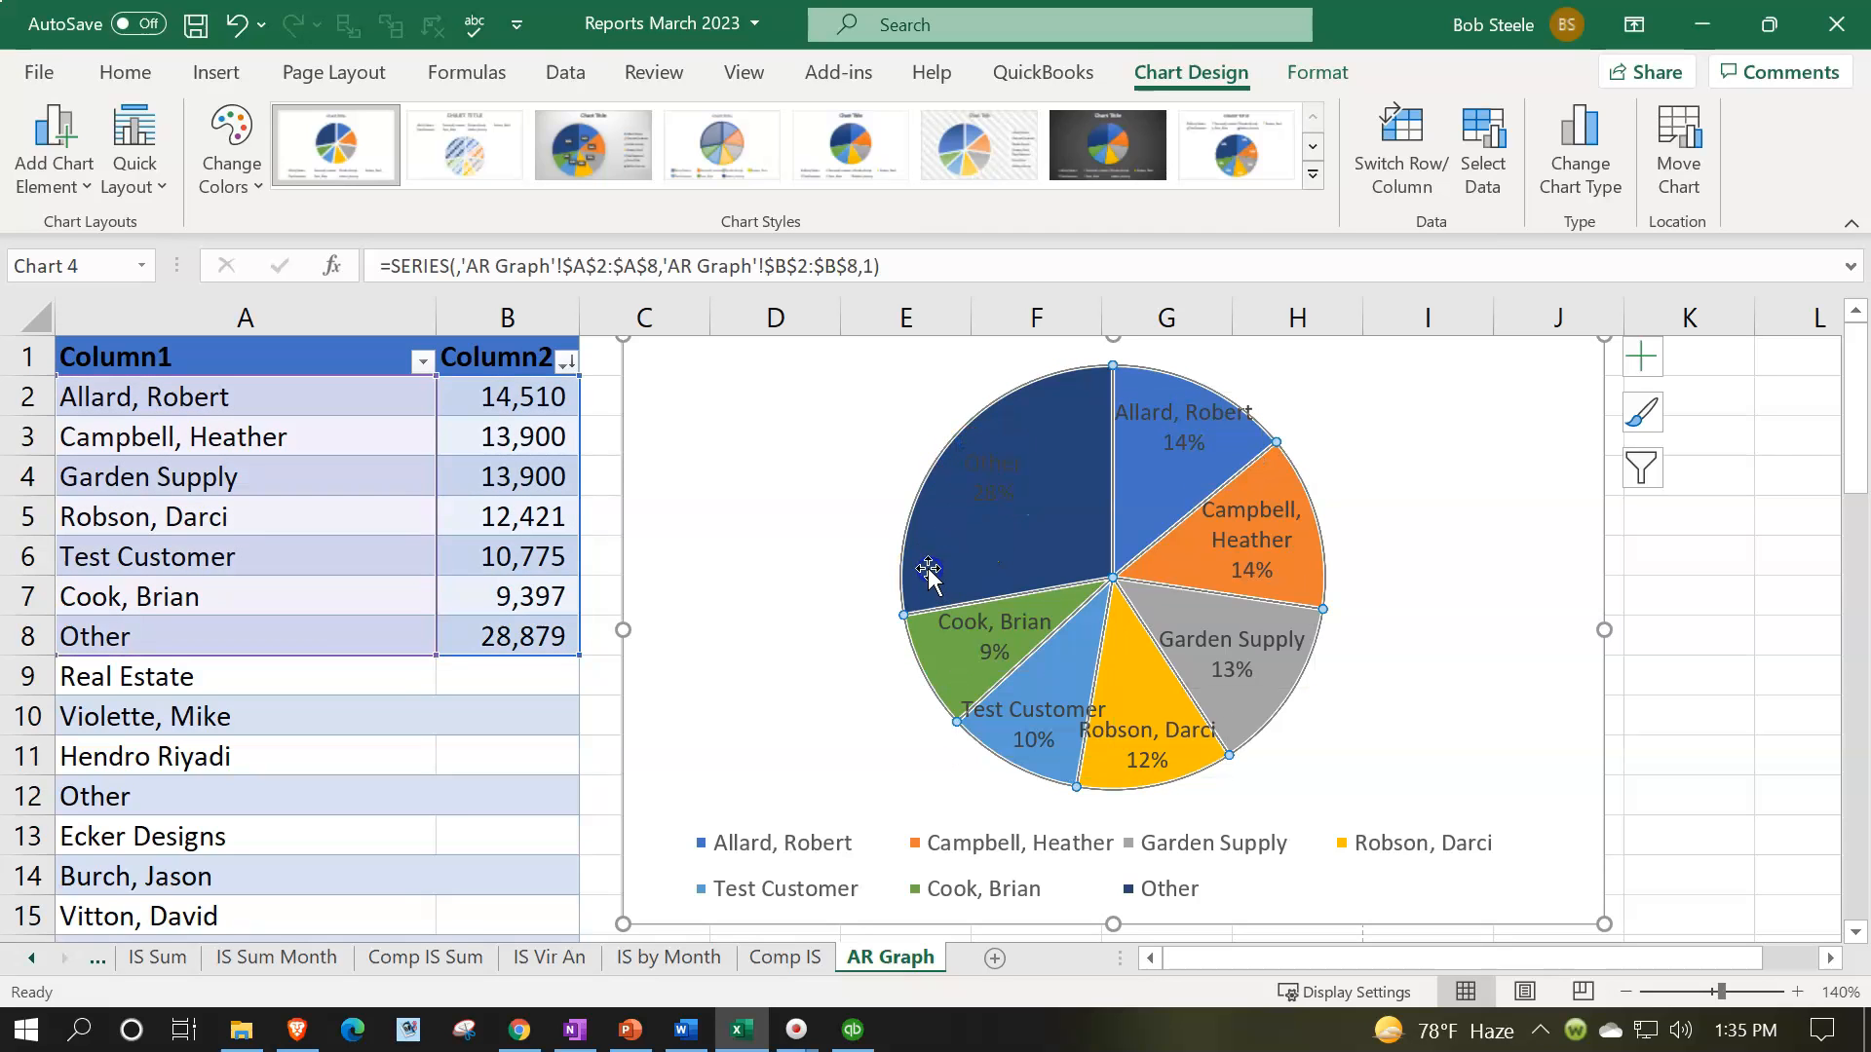
left_click_drag(698, 450, 809, 454)
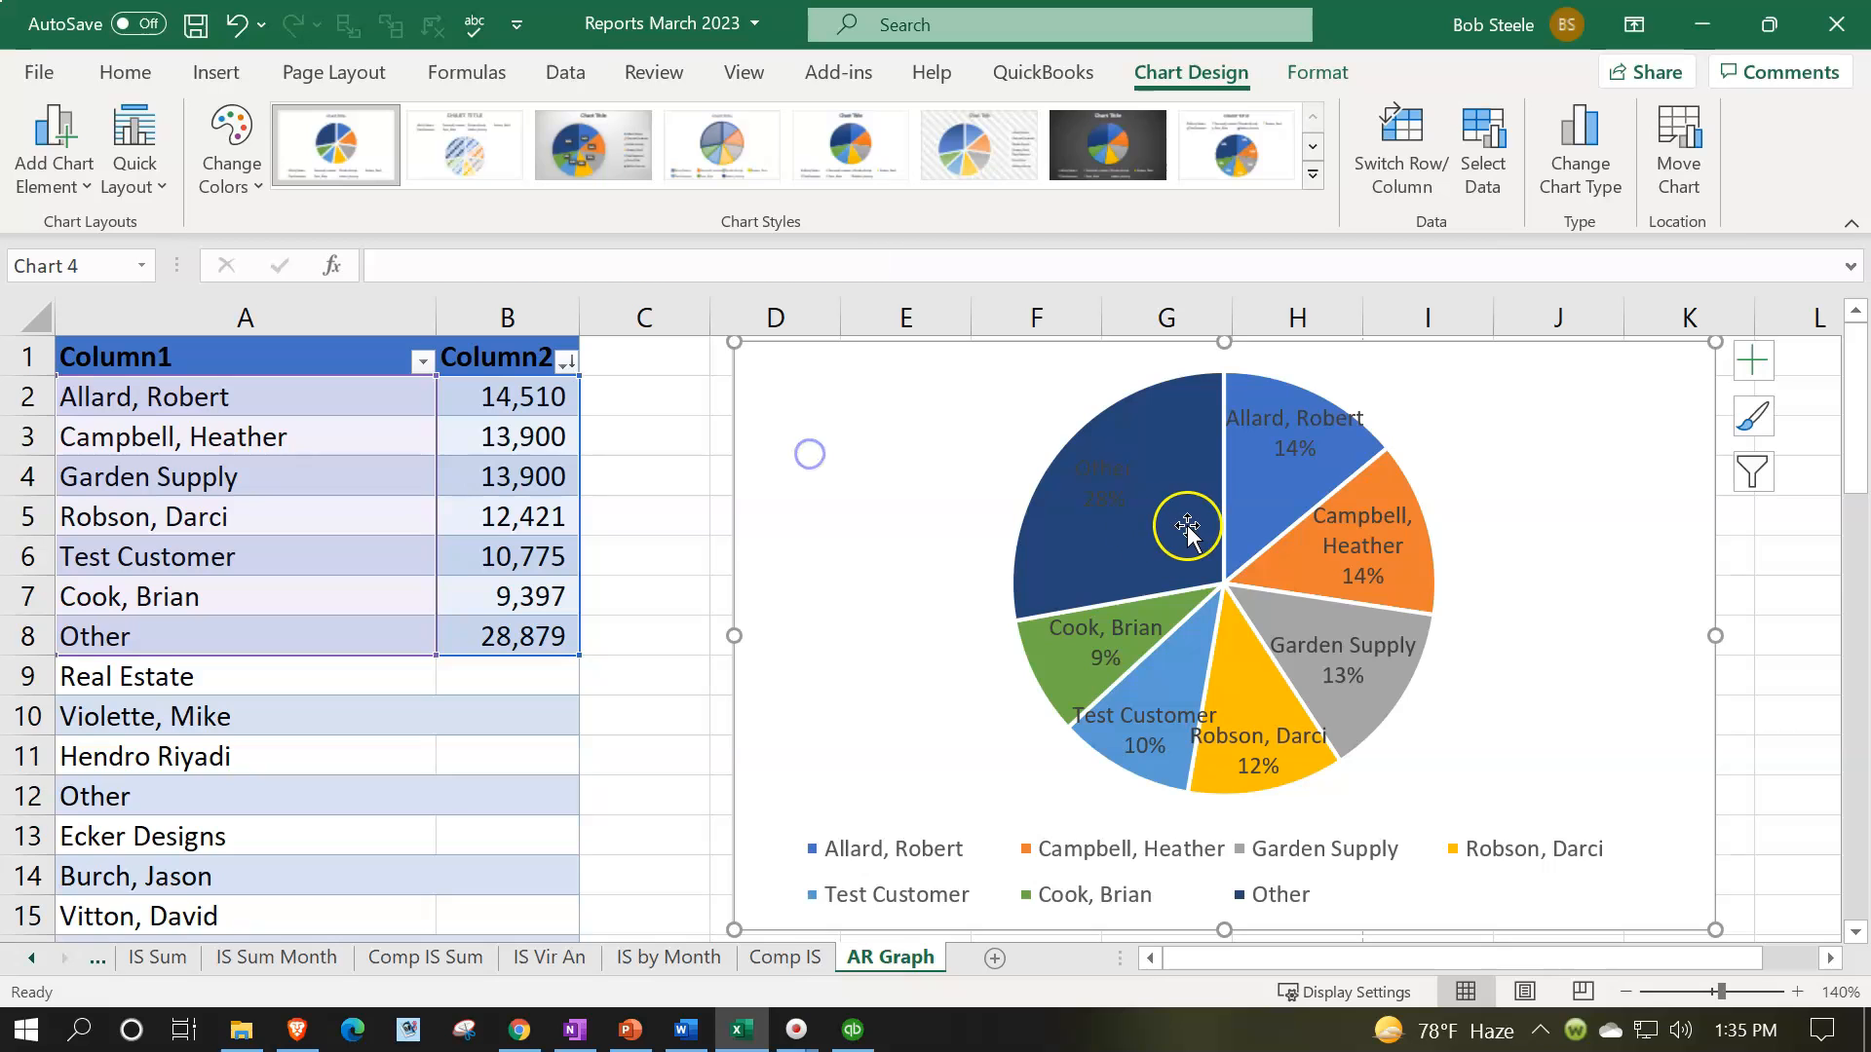
left_click(677, 520)
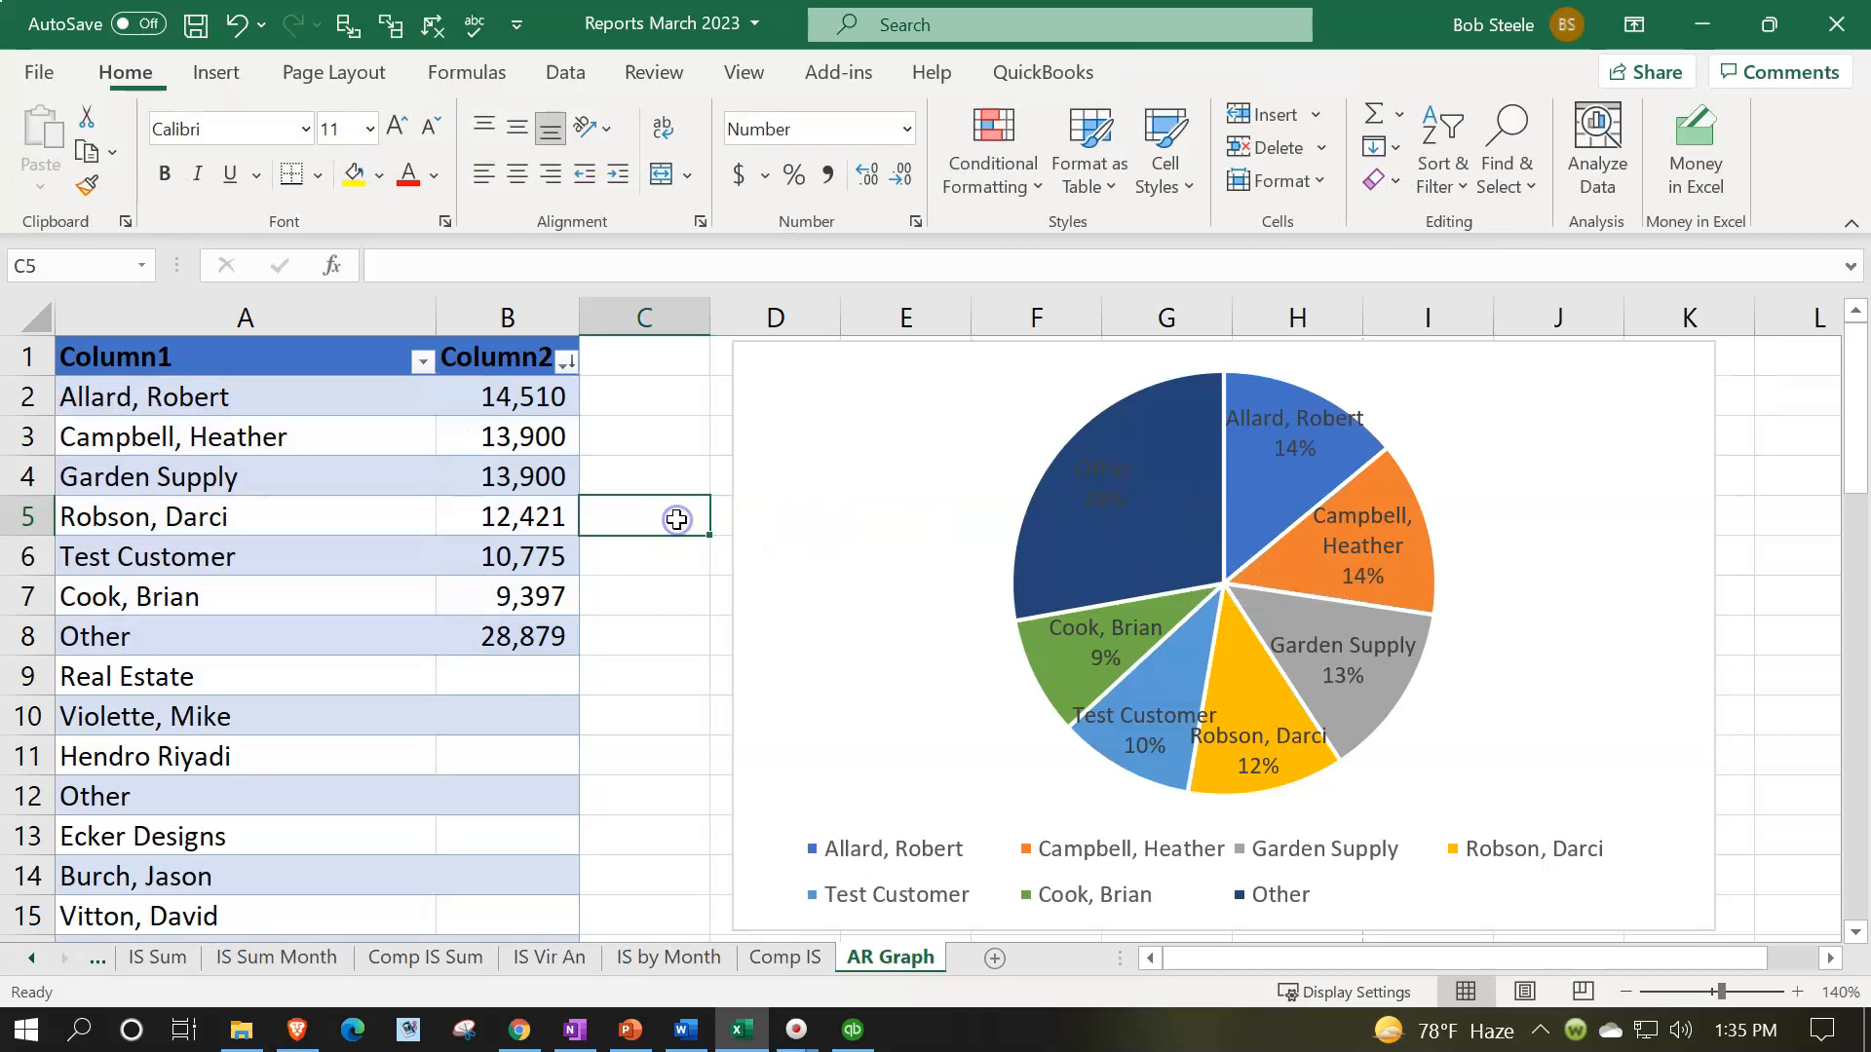
scroll(501, 718, "down", 3)
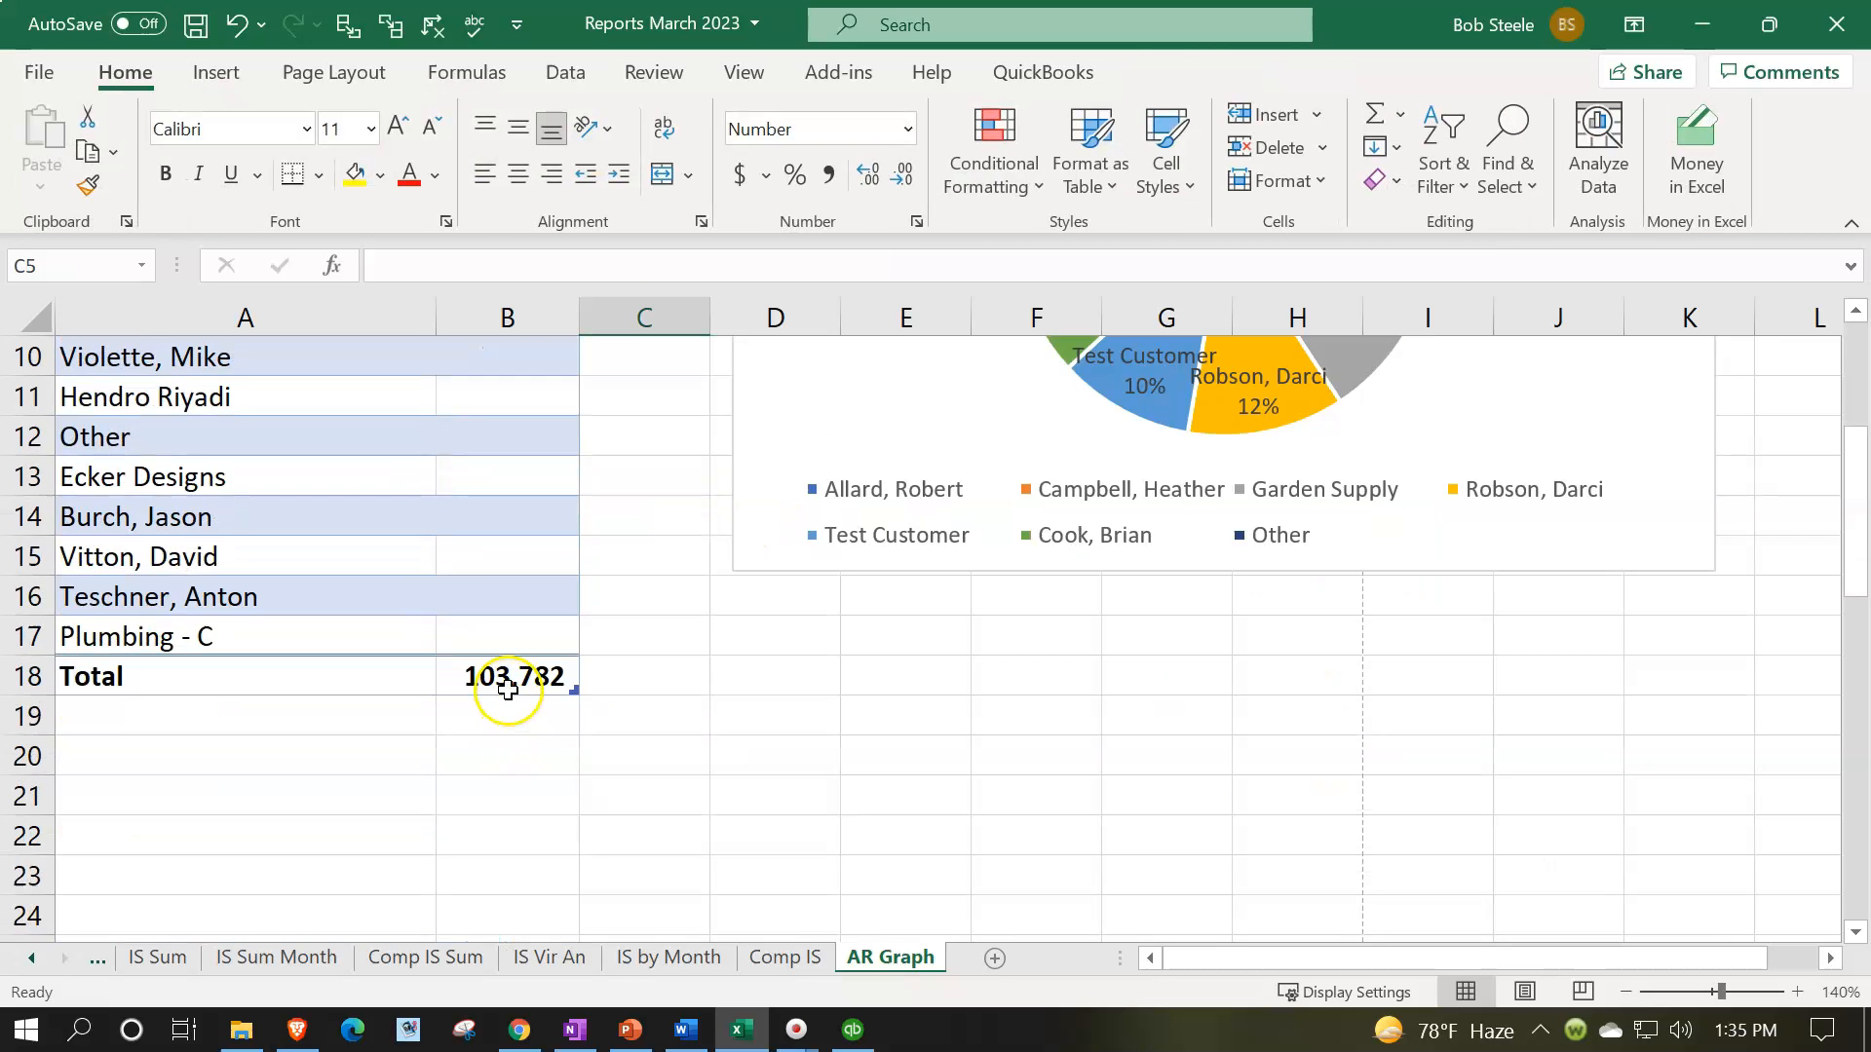
left_click(508, 689)
left_click(543, 793)
scroll(543, 794, "up", 3)
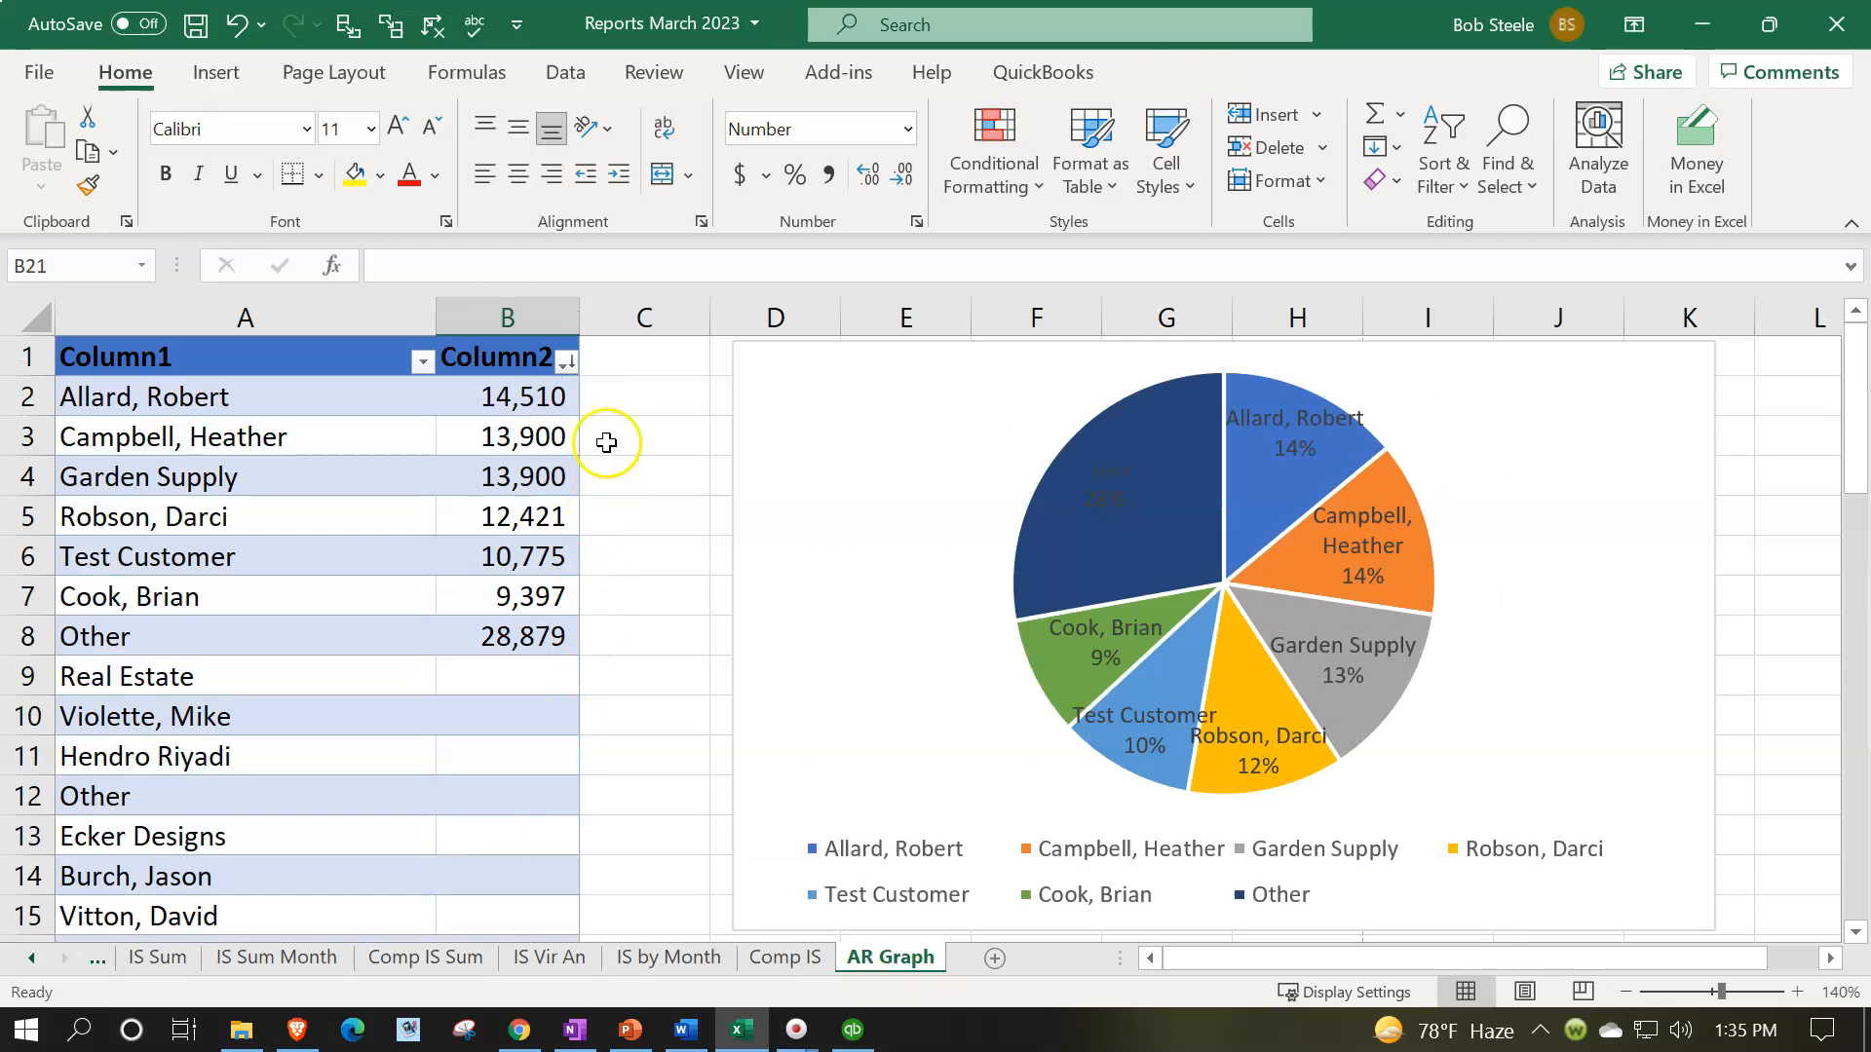
left_click(634, 400)
type("=")
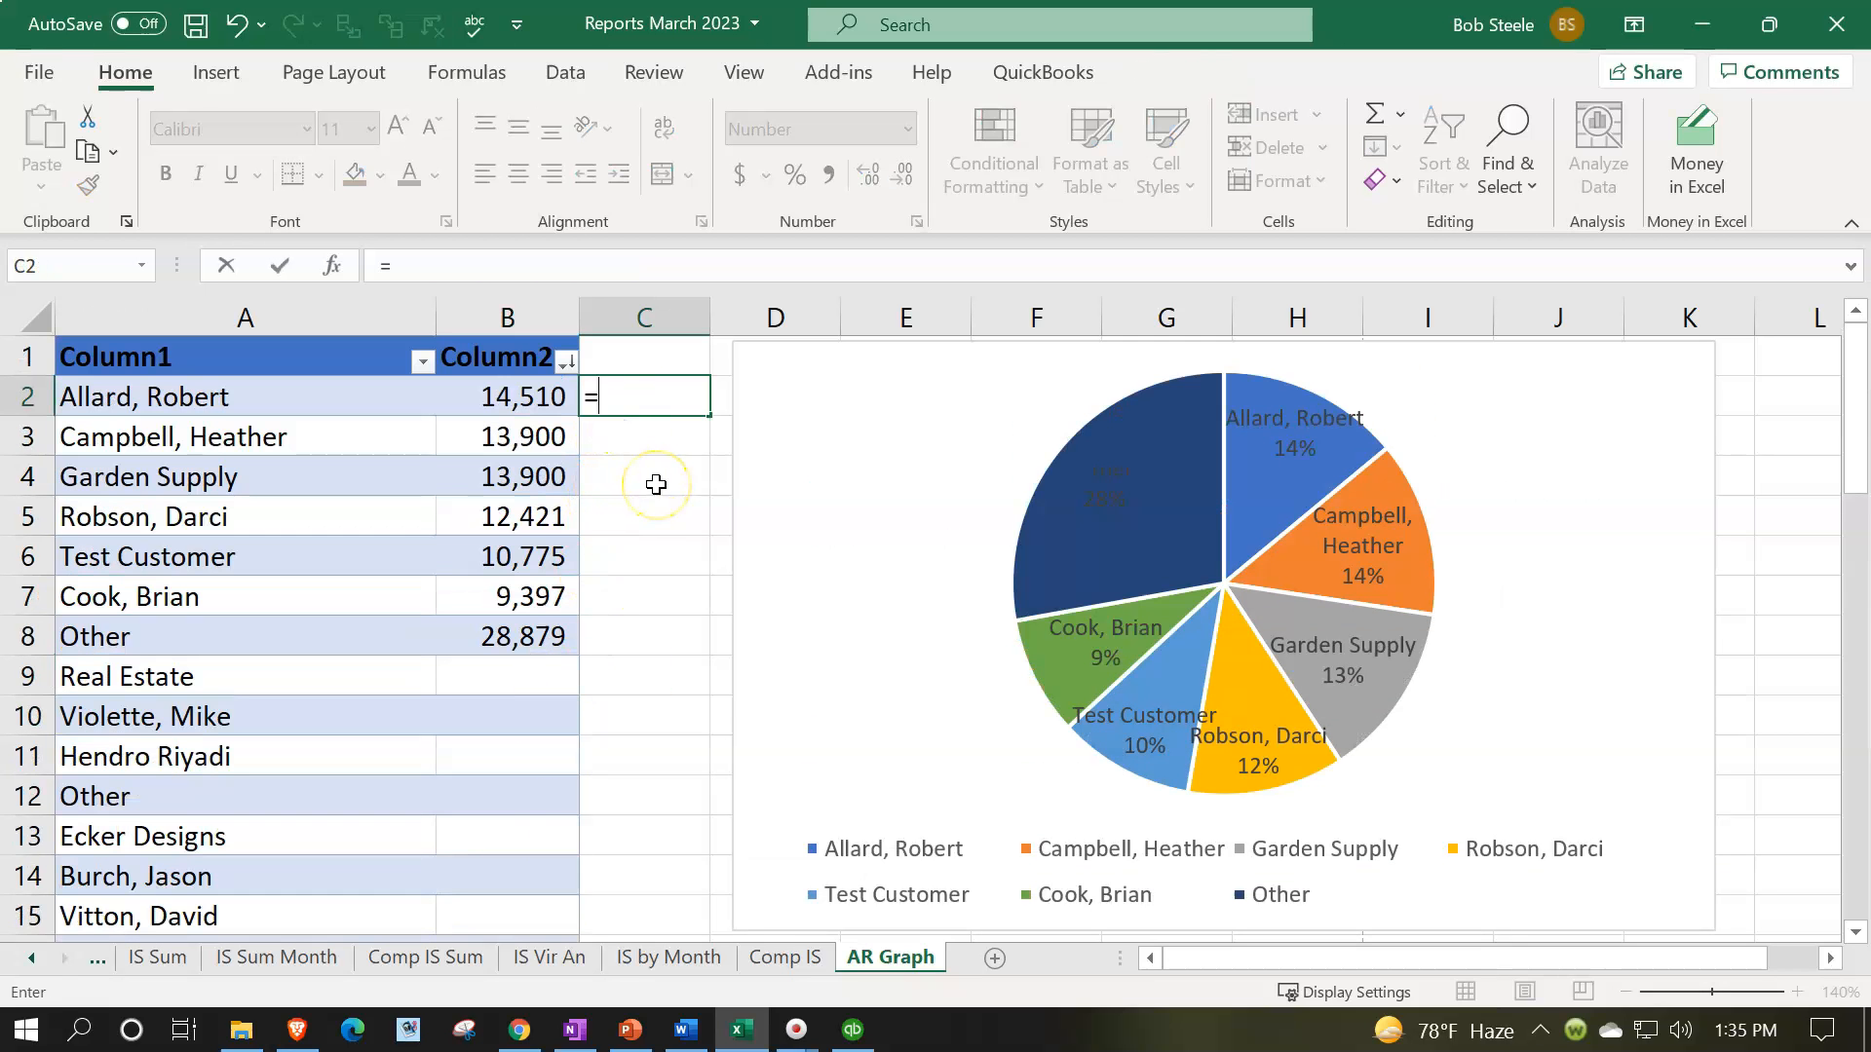
key("Left")
type("/")
key("Down")
key("Down")
key("Down")
key("Down")
key("Down")
key("Down")
key("Down")
key("Down")
key("Down")
key("Down")
key("Down")
key("Down")
key("Down")
key("Down")
key("Down")
key("Down")
key("Down")
key("Down")
key("Down")
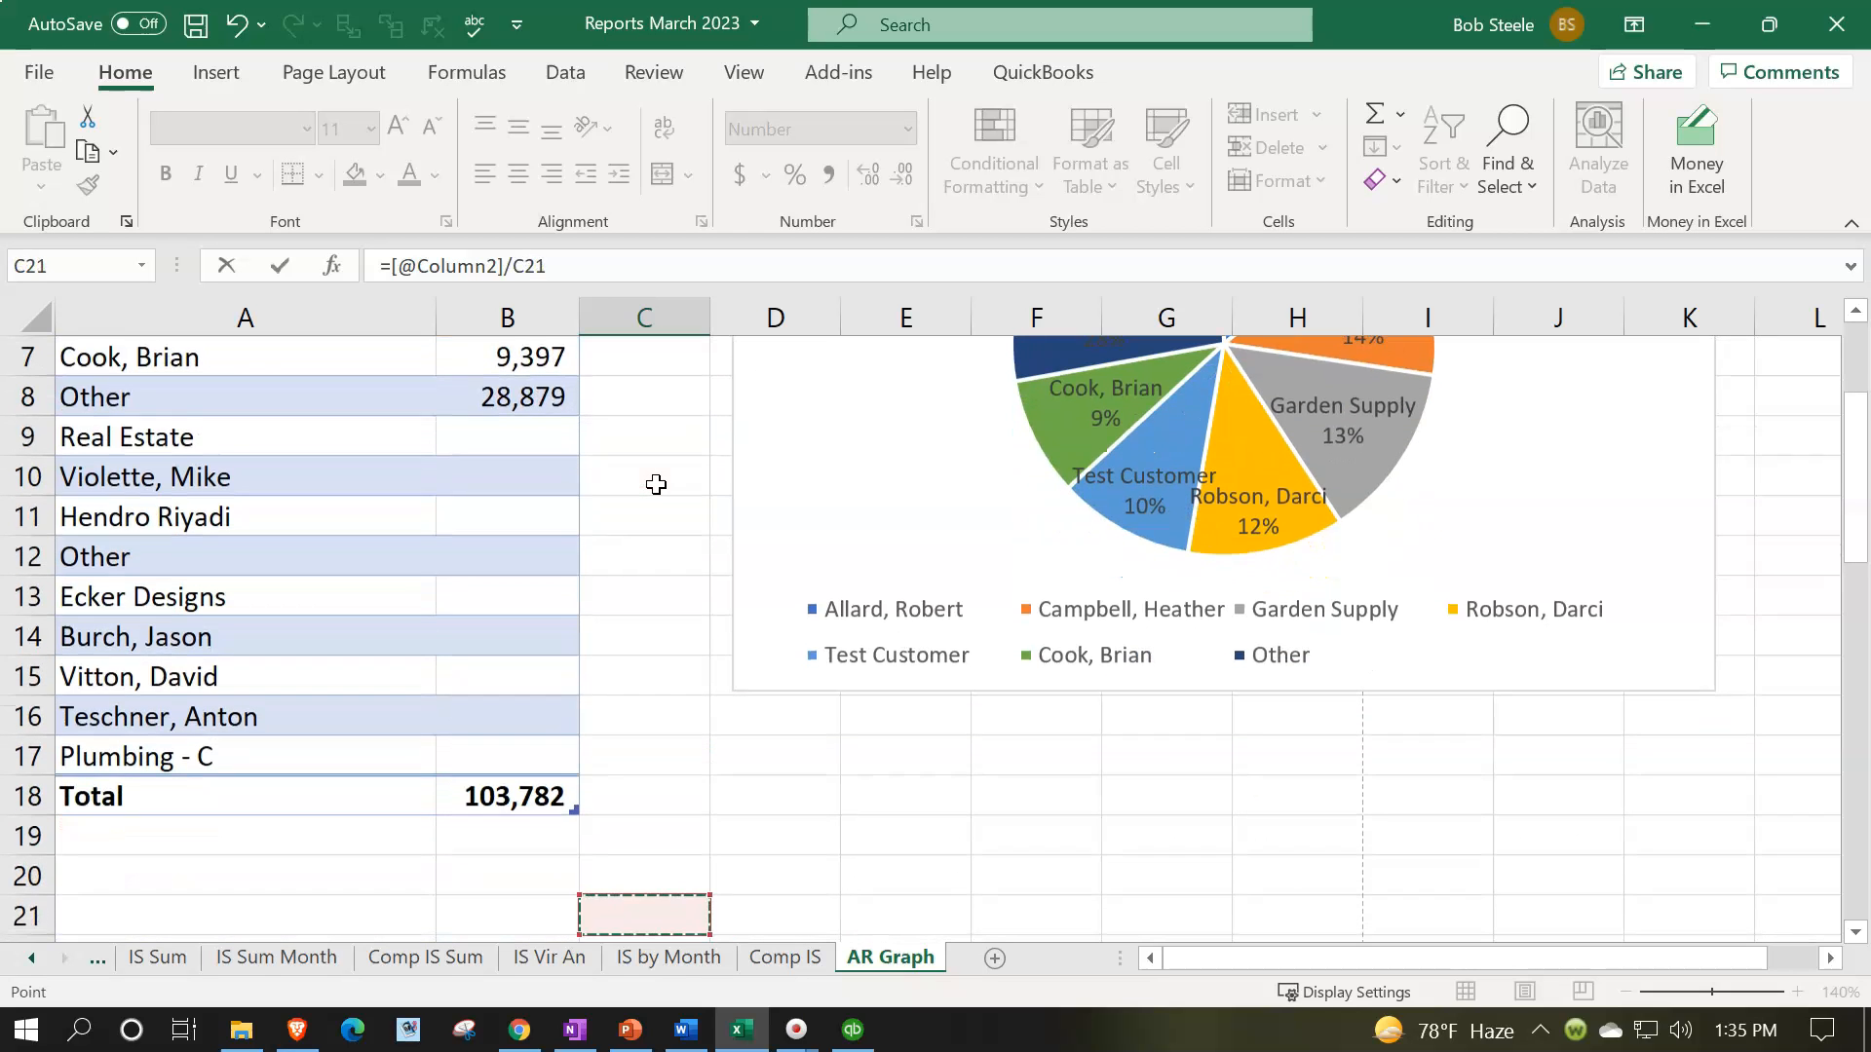
key("Up")
key("Up")
key("Up")
key("Left")
key("Return")
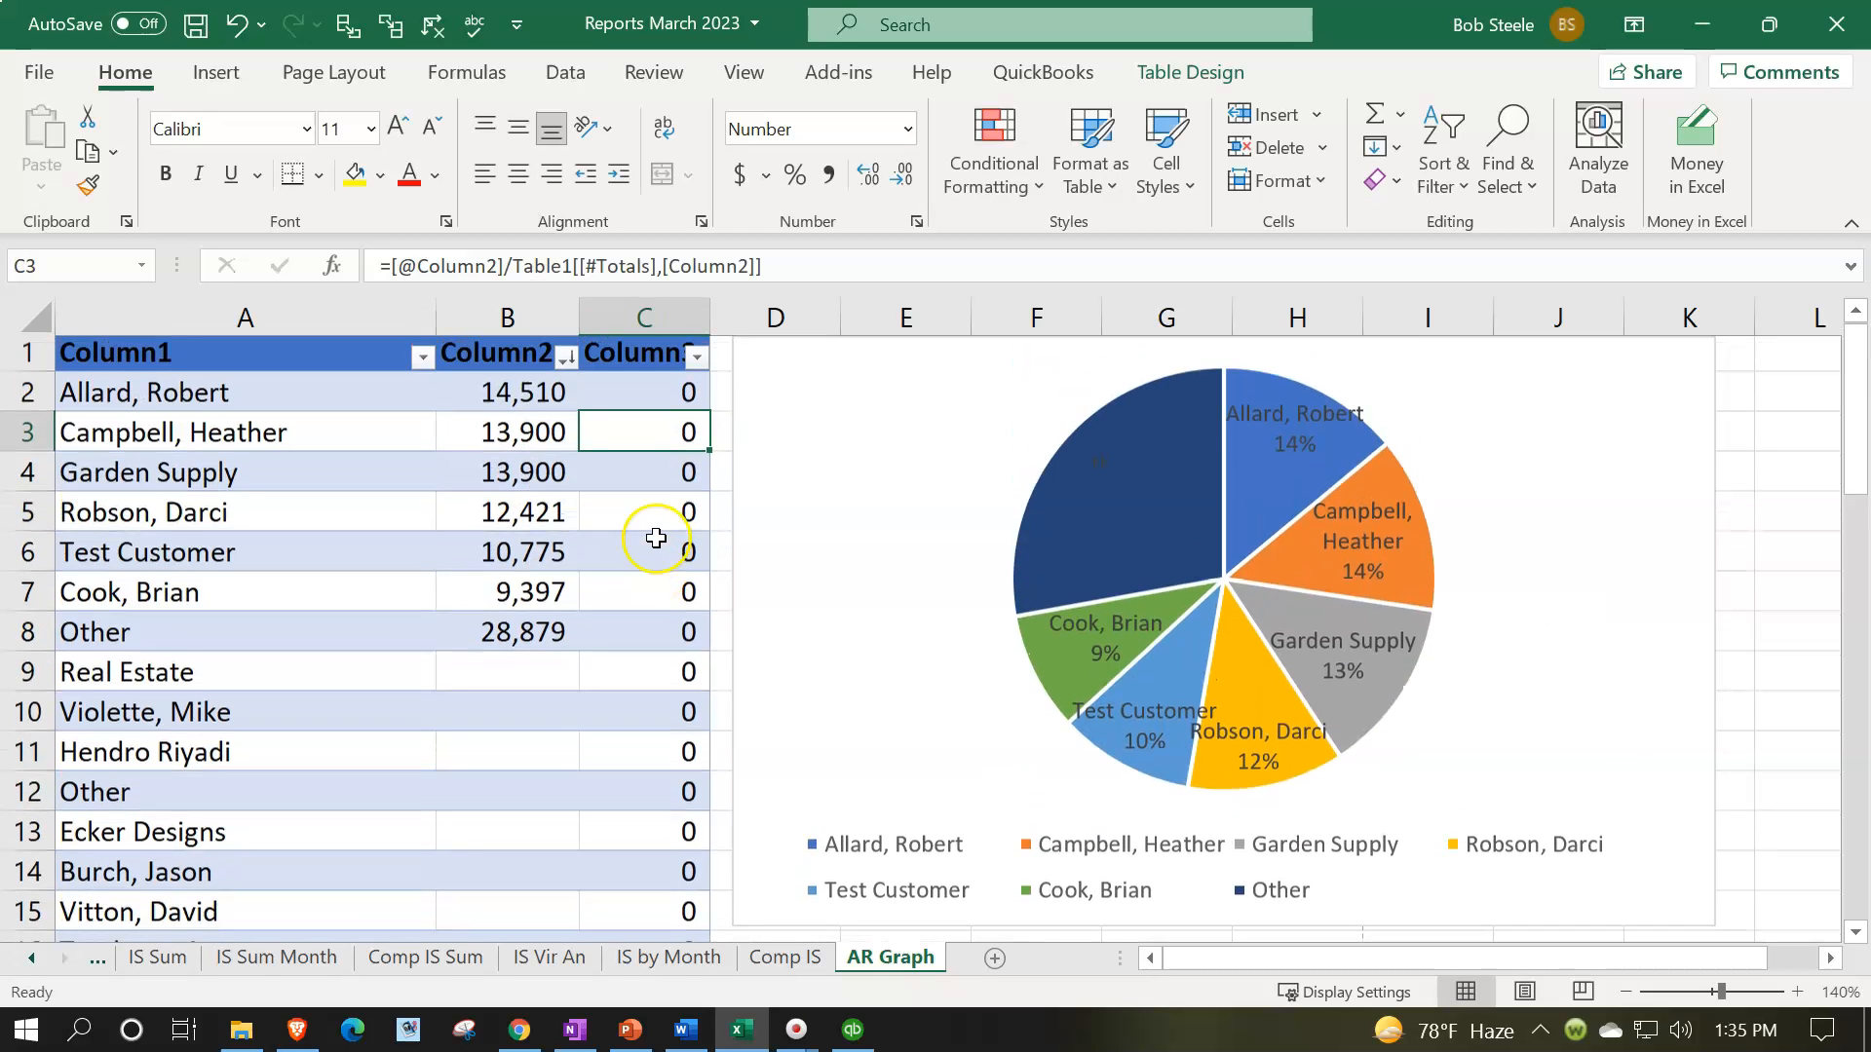
Format column C as percentages and check the formulas in C2 and C3
left_click(644, 317)
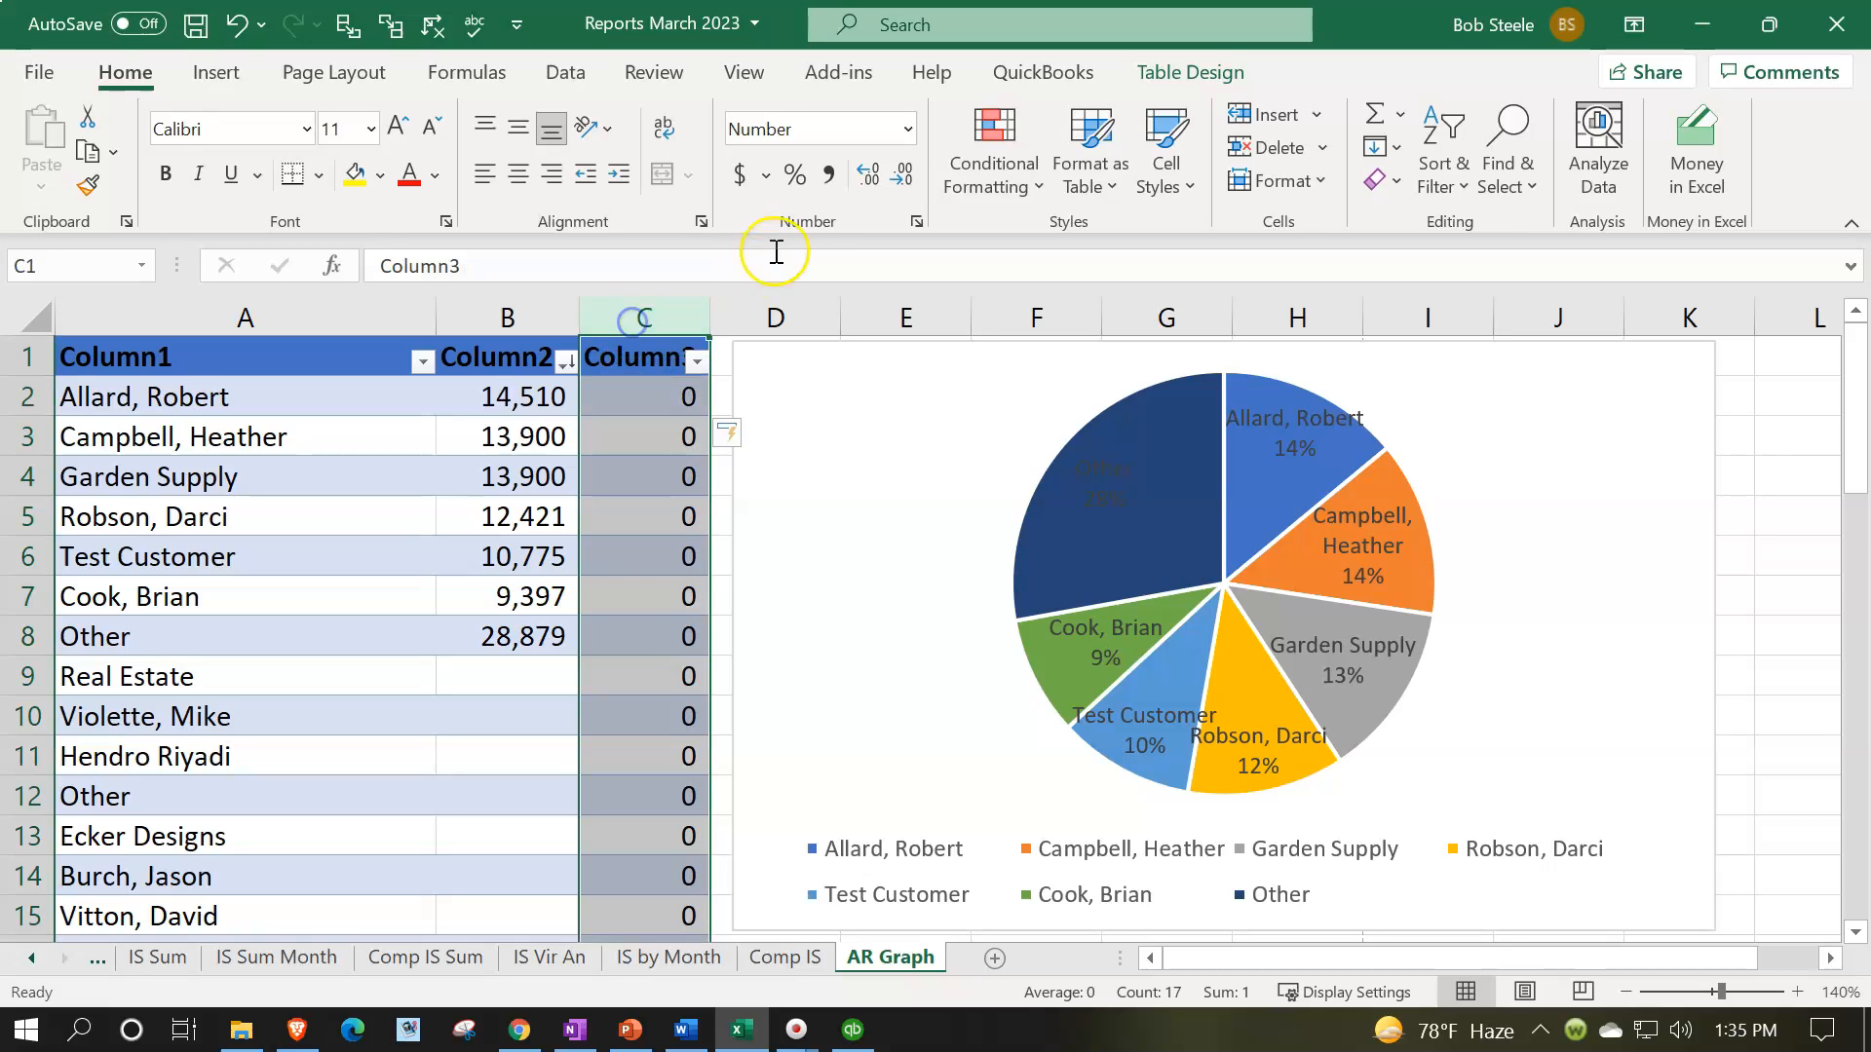
left_click(796, 177)
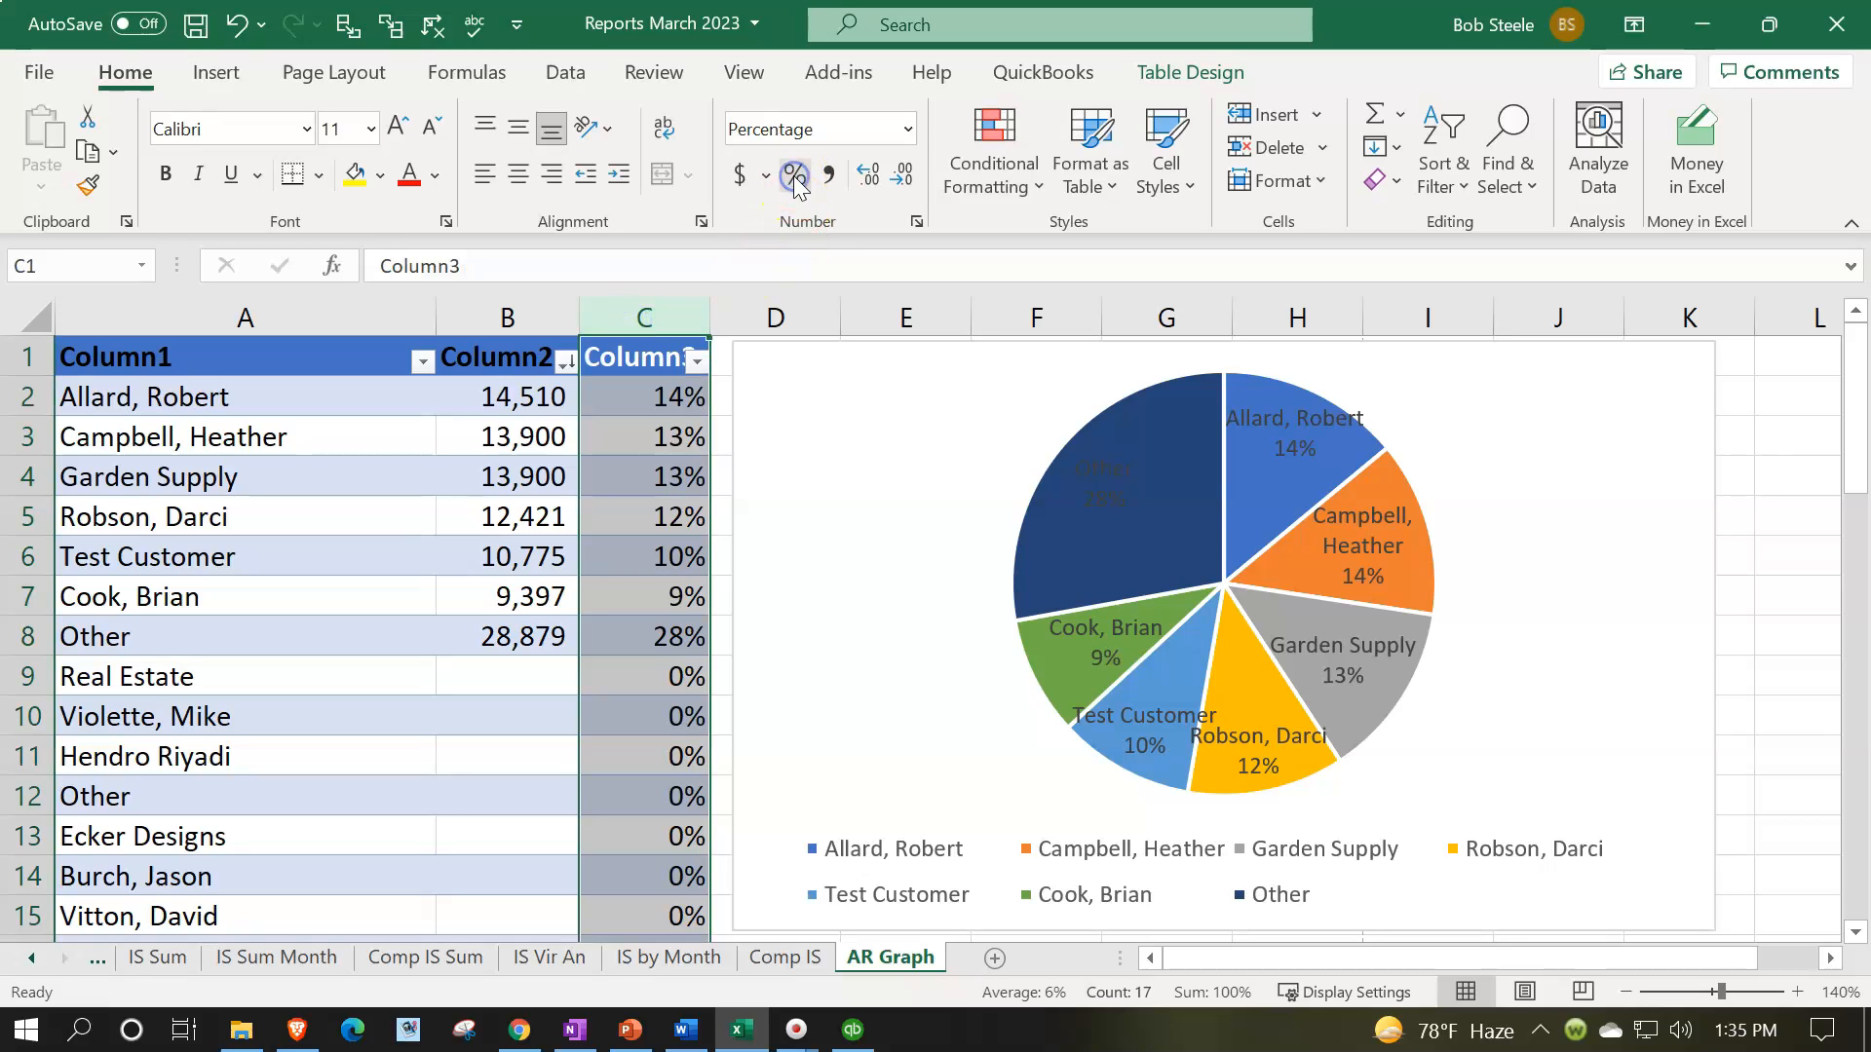
left_click(634, 396)
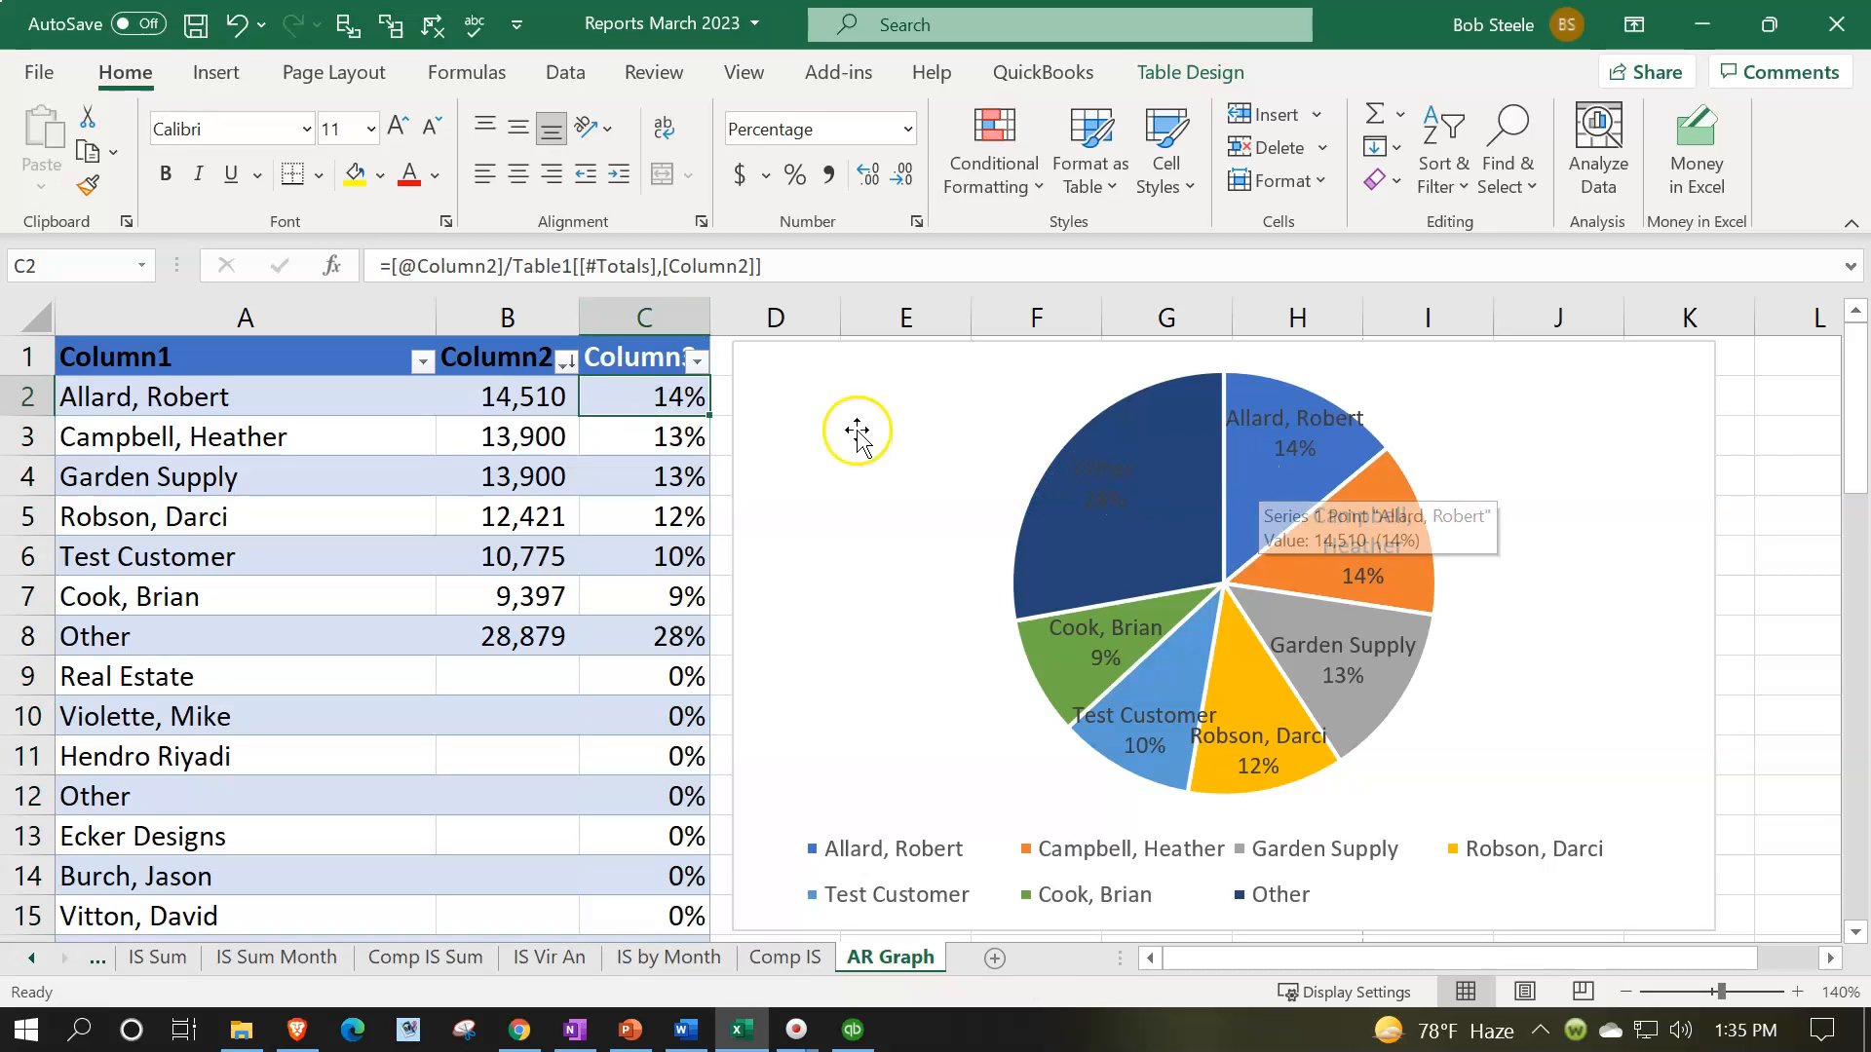
left_click(631, 446)
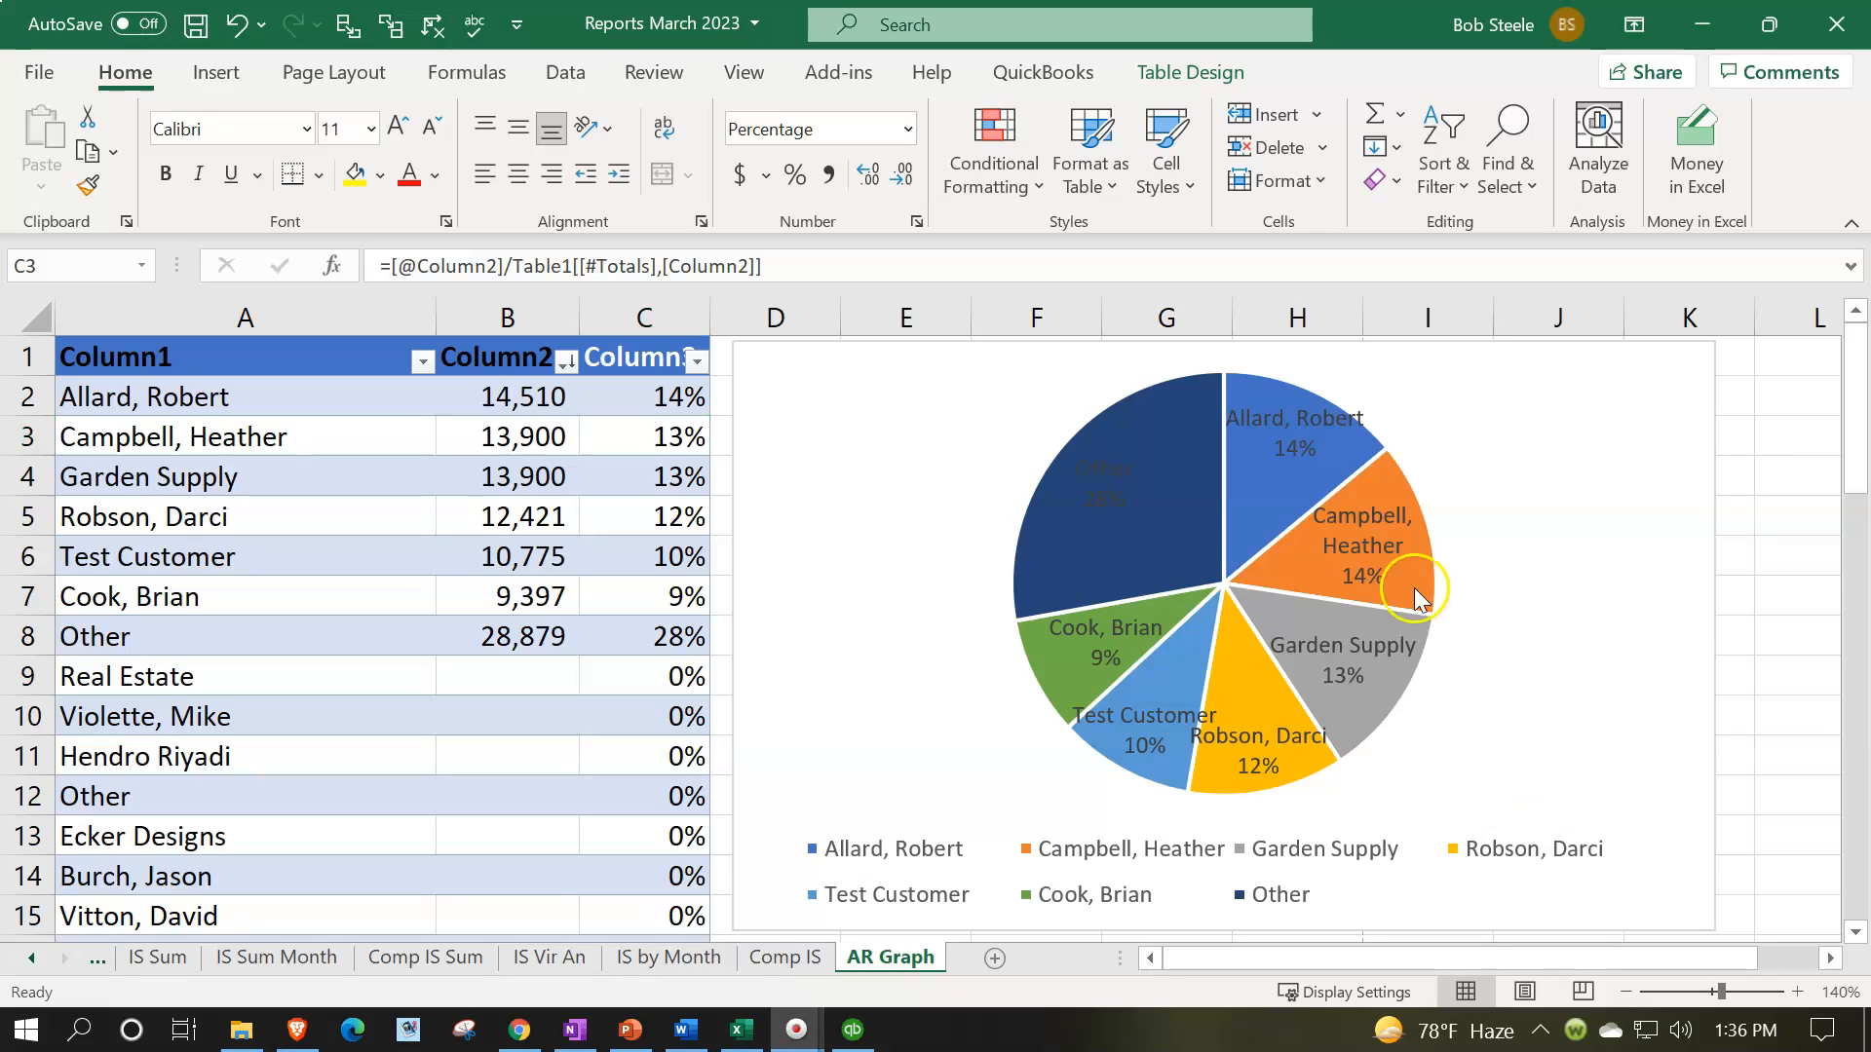
Check the percentage formulas in C4, C5, C7 and C8, and open the context menu for columns A through C
left_click(699, 480)
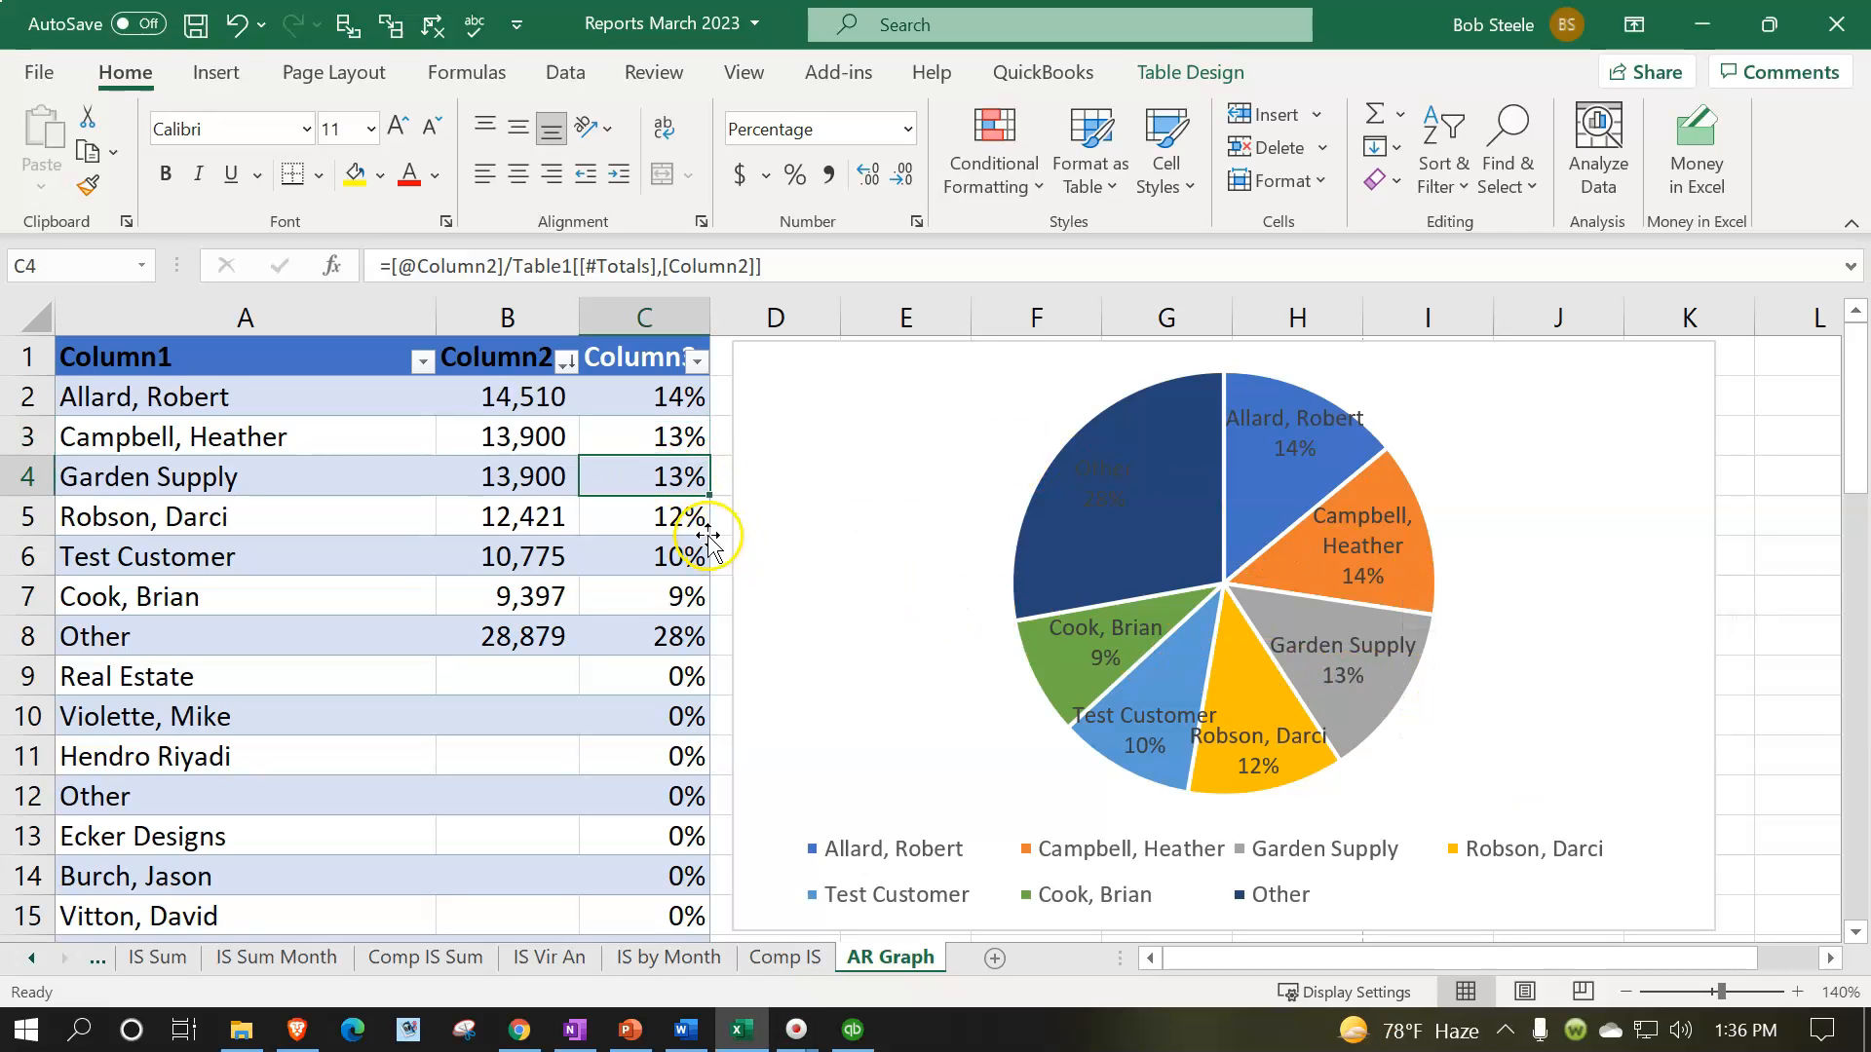
left_click(680, 512)
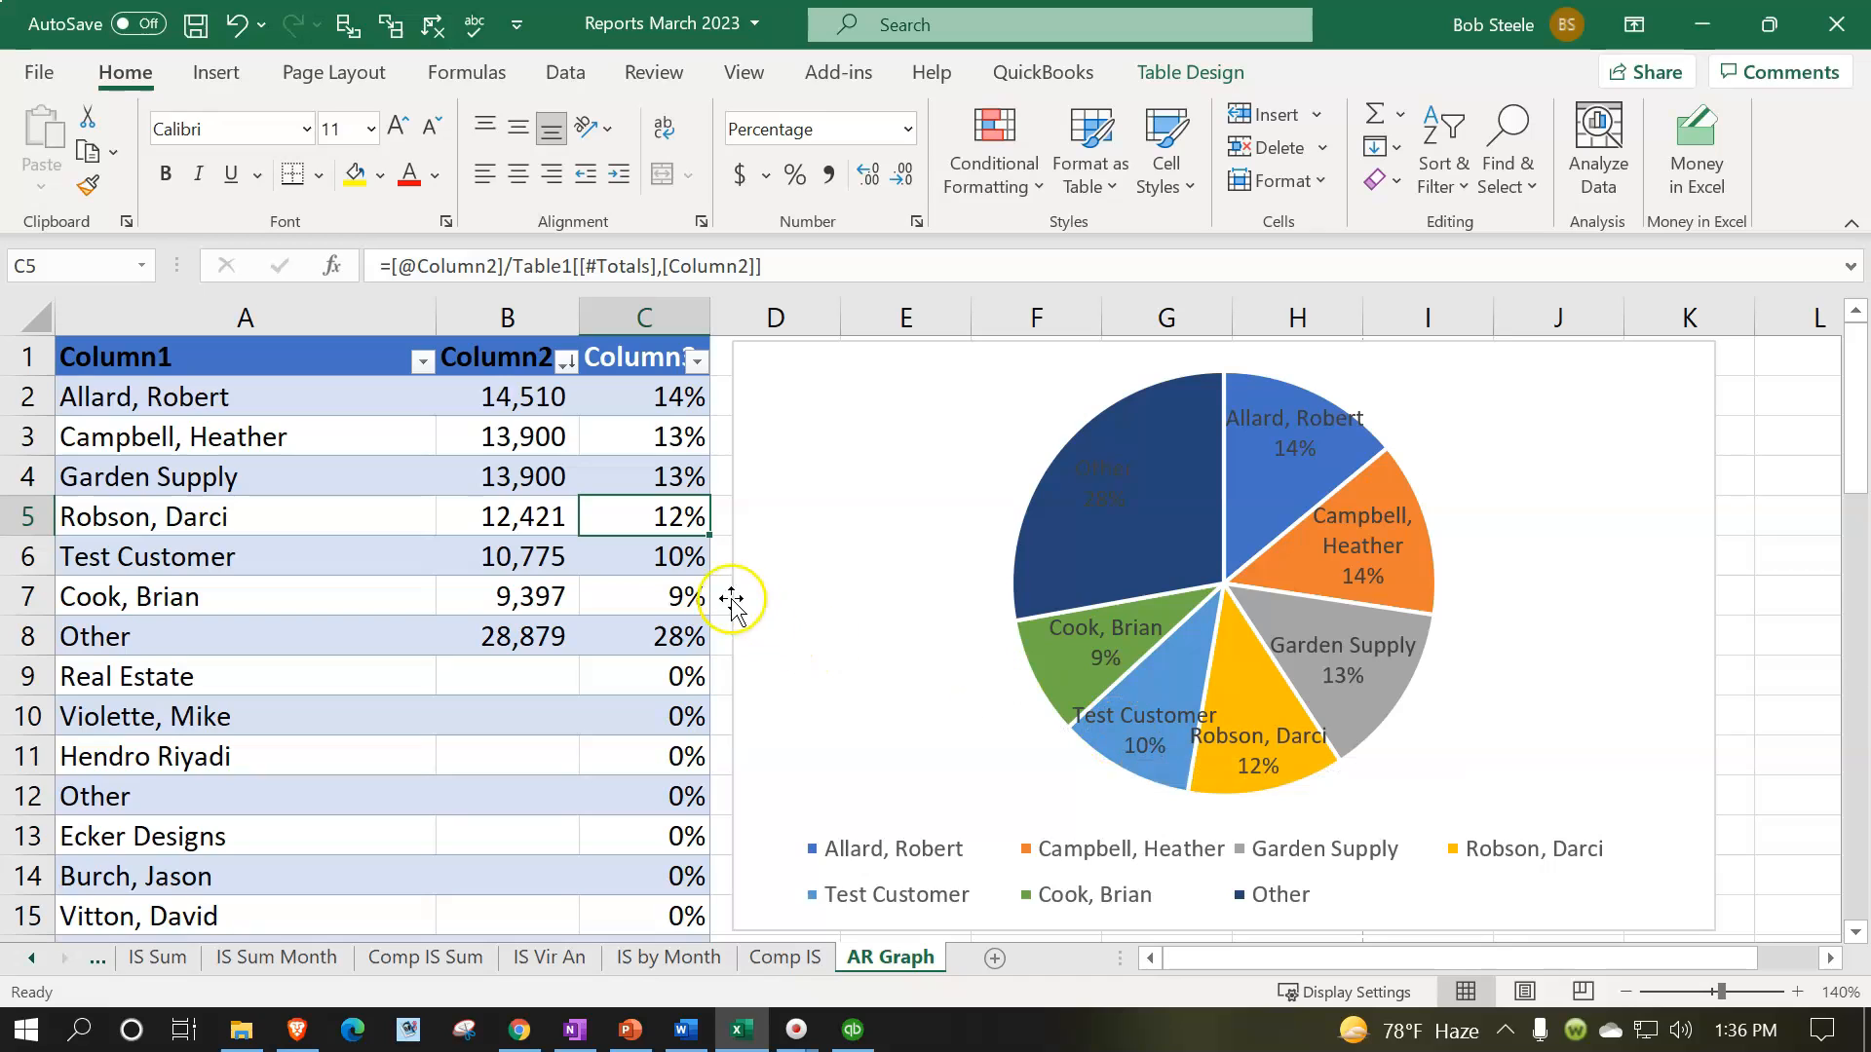
left_click(648, 594)
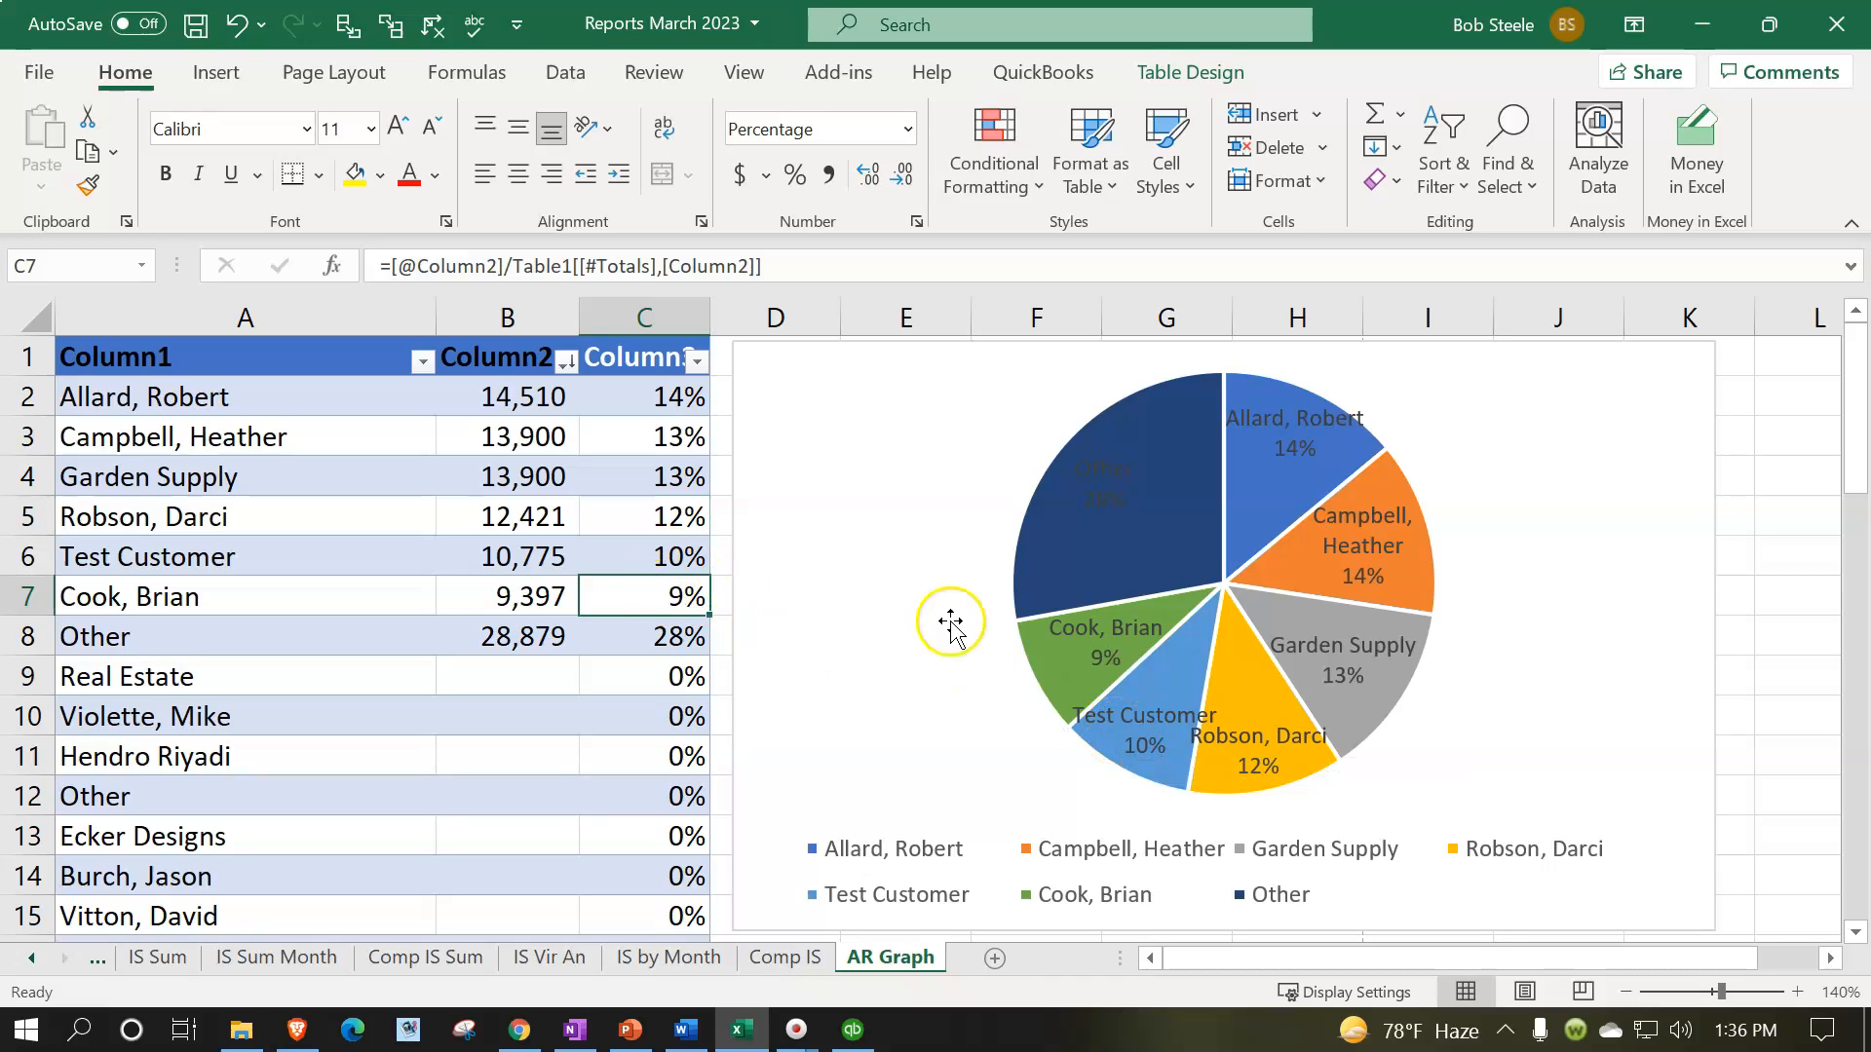
left_click(672, 634)
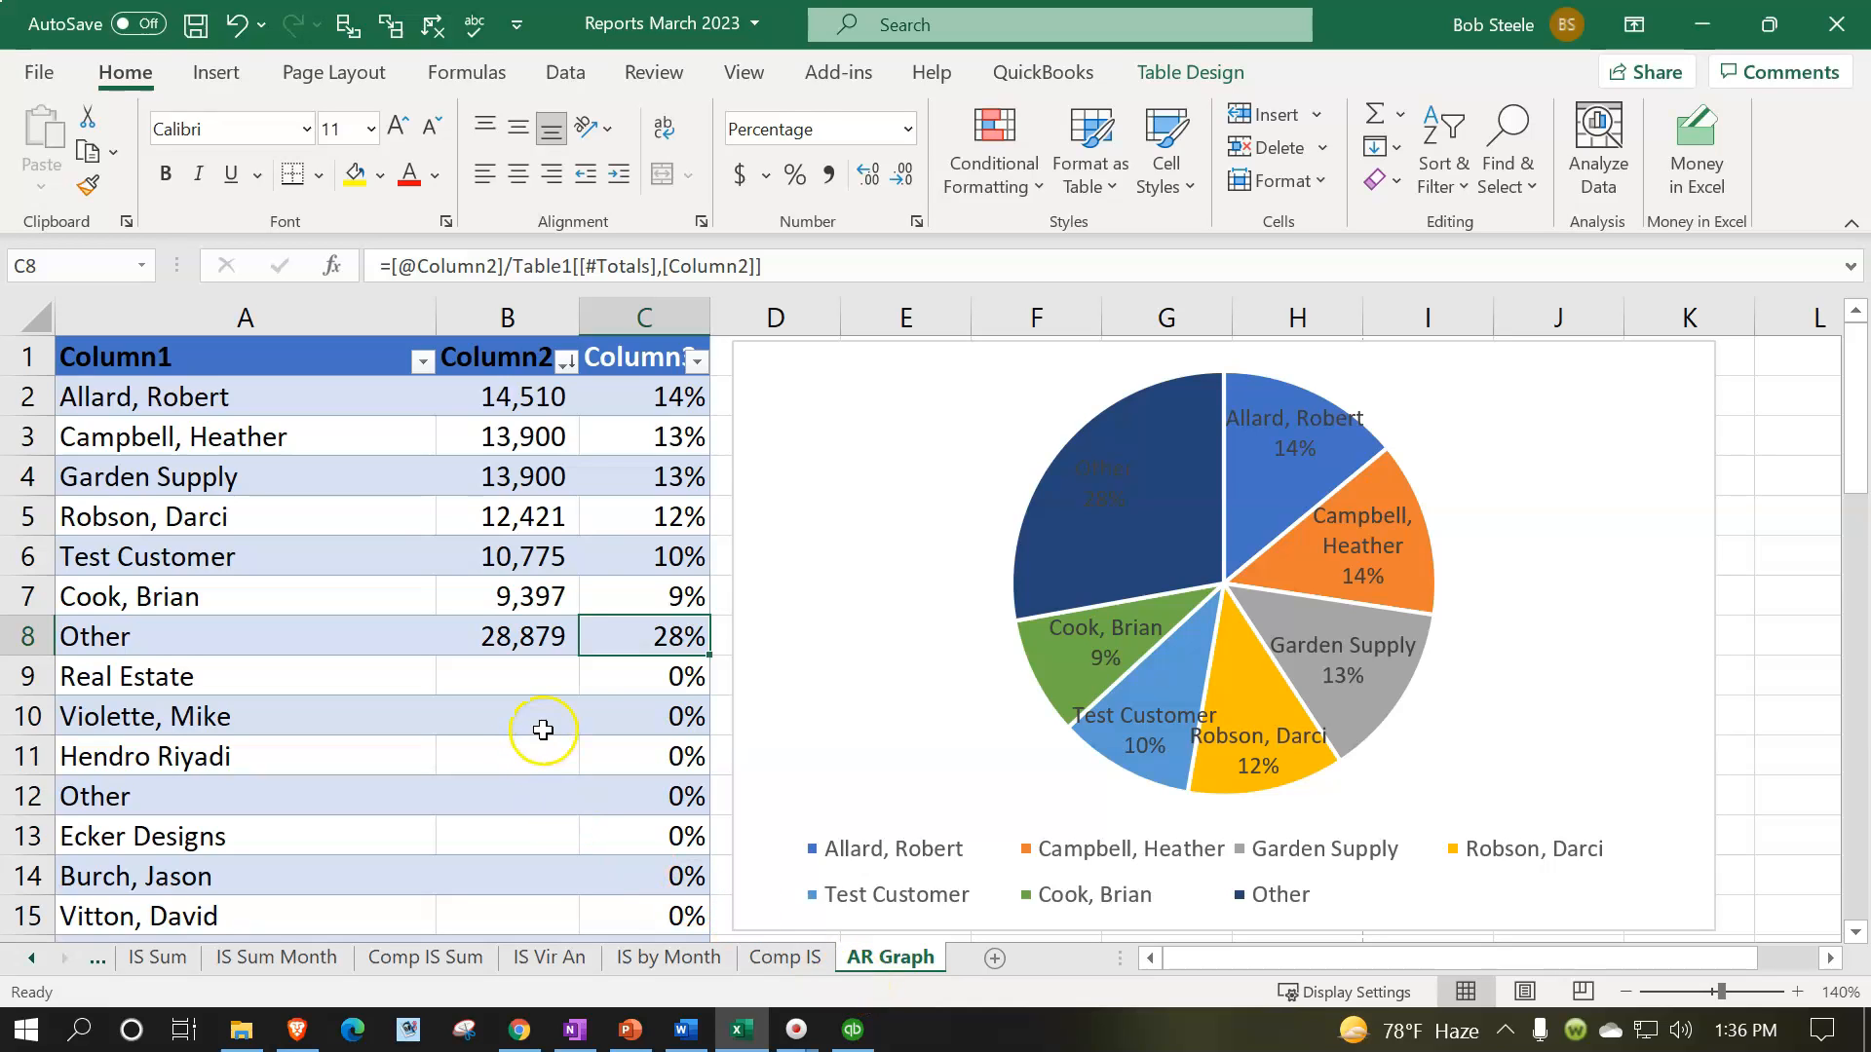
left_click_drag(640, 310, 140, 323)
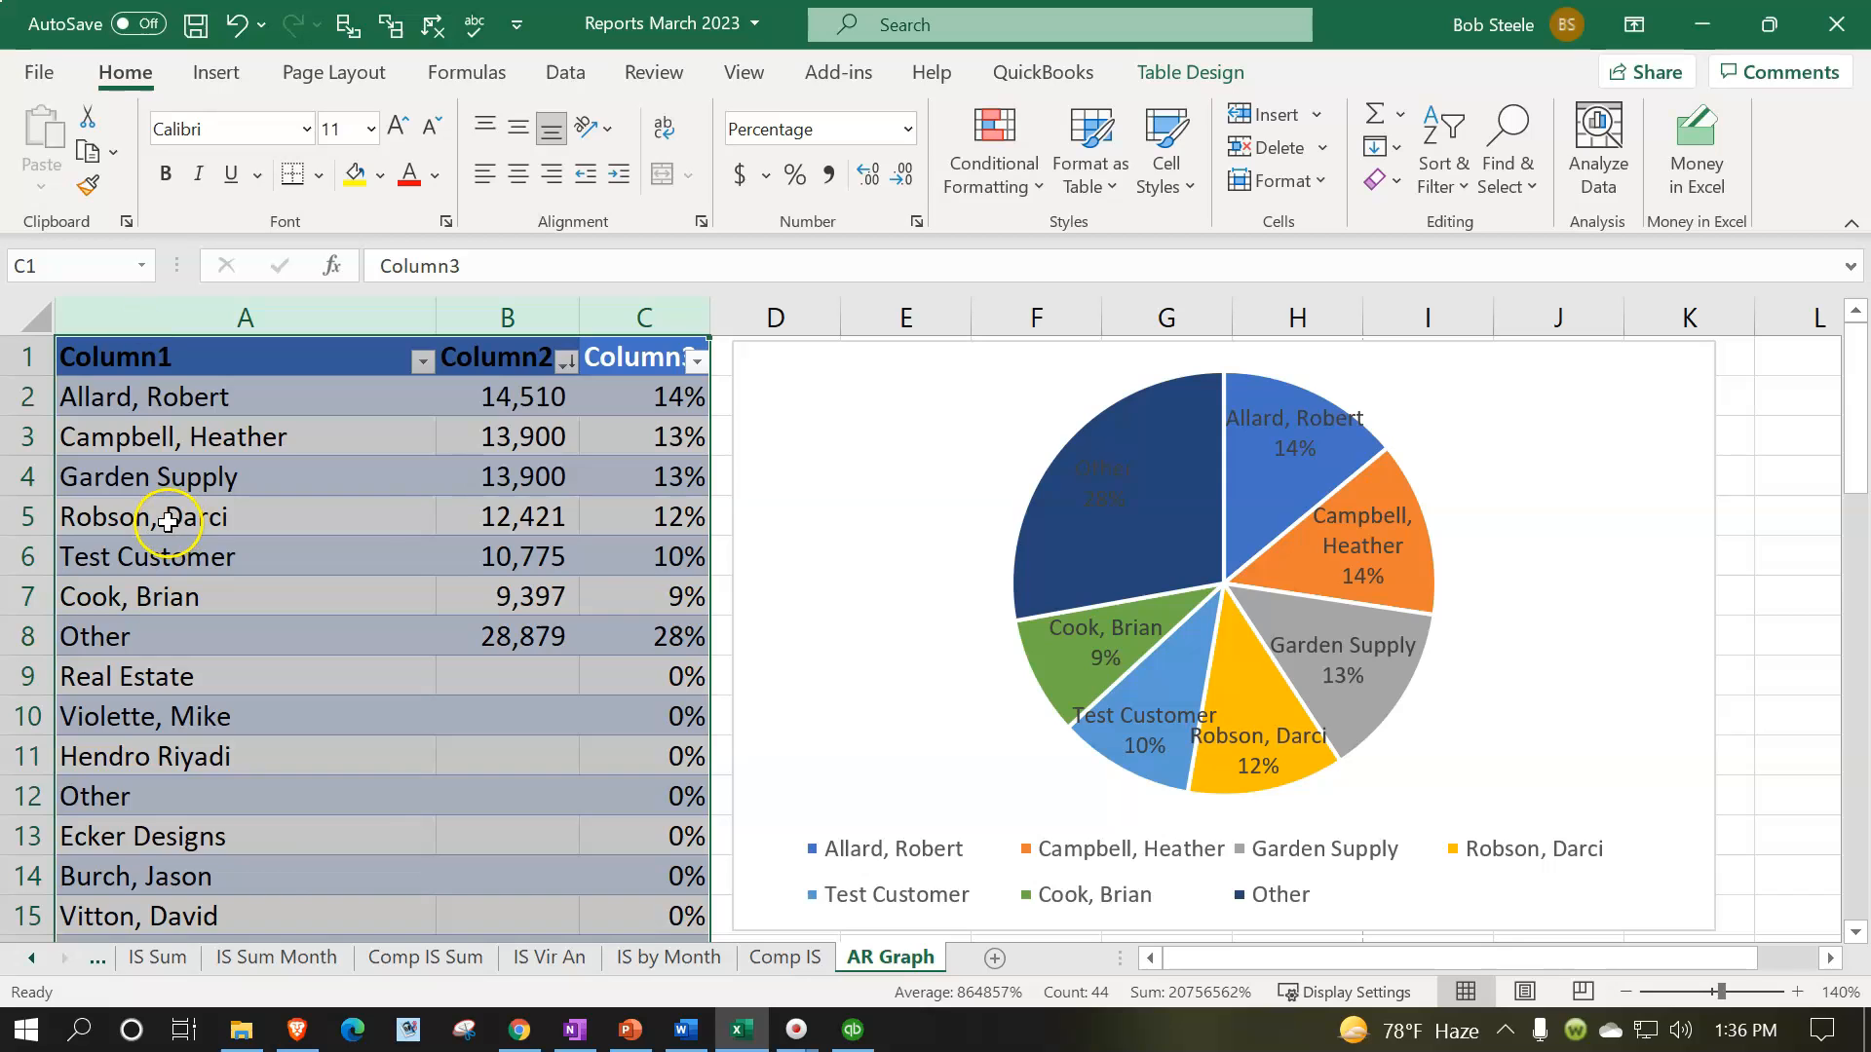
right_click(169, 524)
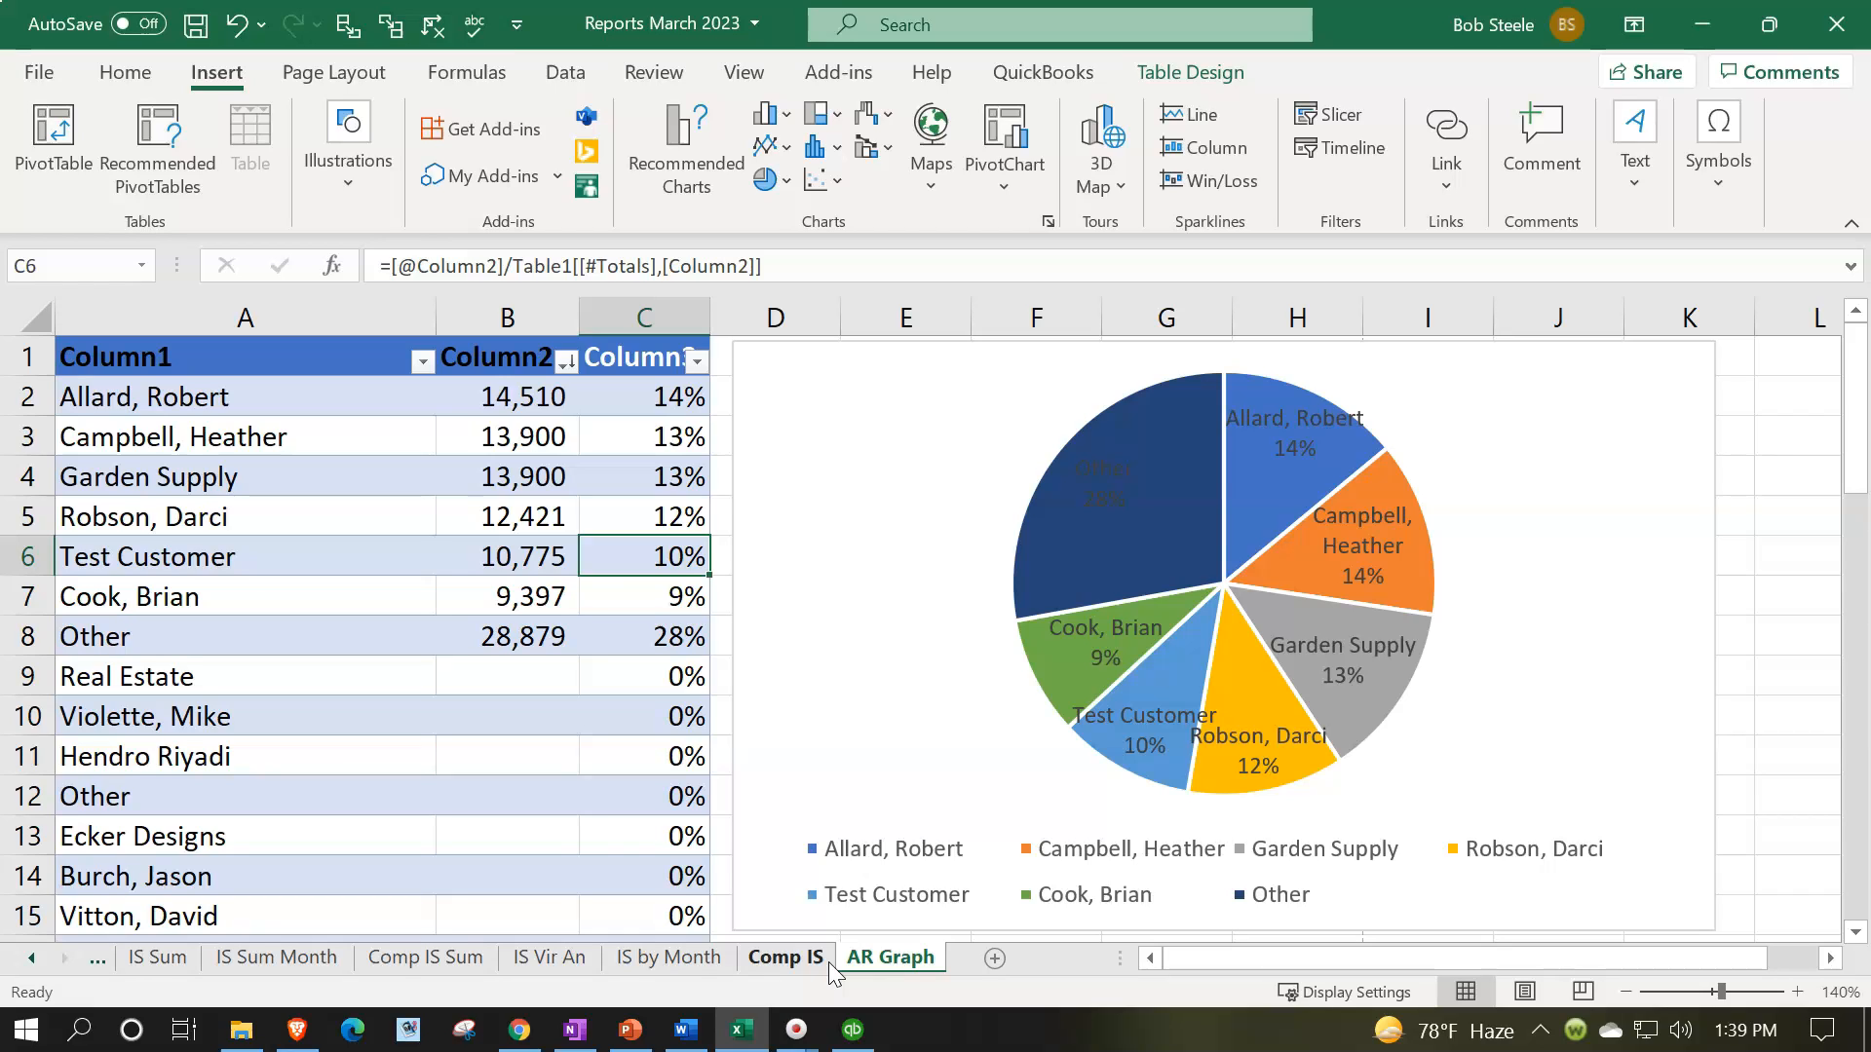
Add a new blank worksheet and rename the AR Graph sheet as AR Graph Data
left_click(993, 958)
left_click(886, 960)
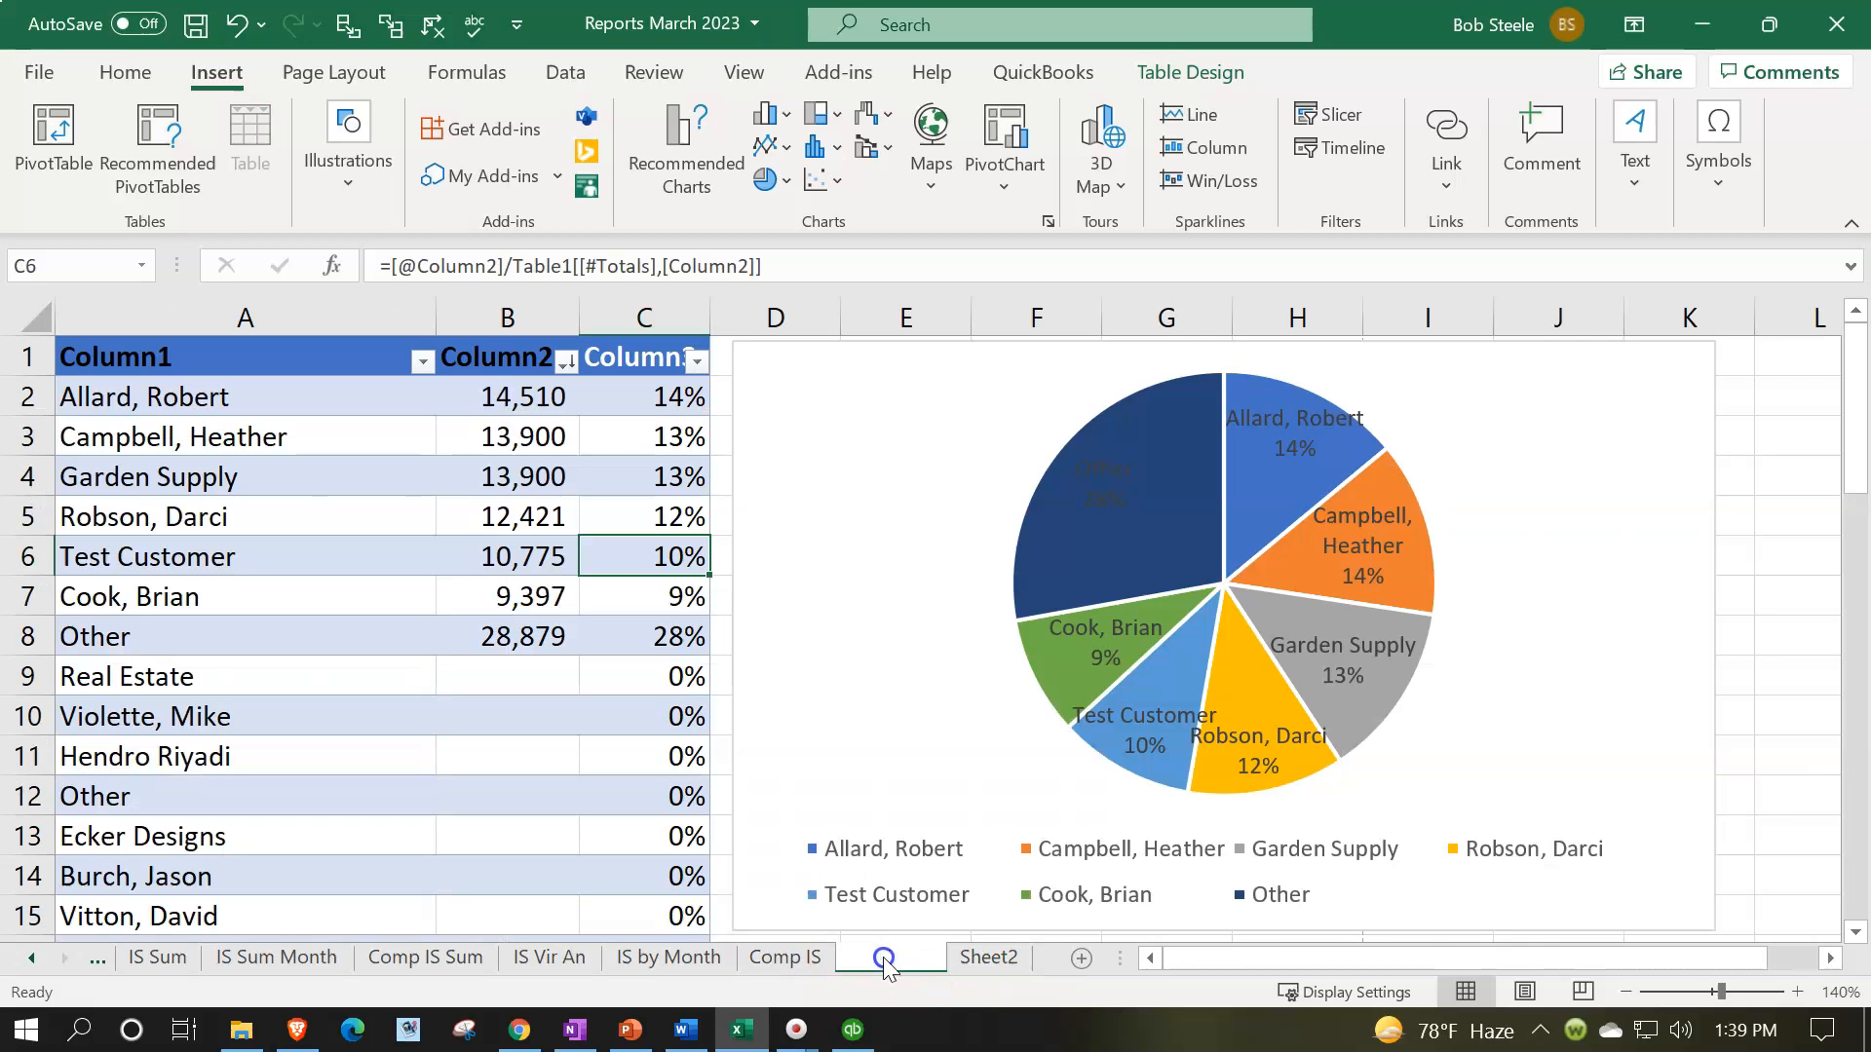
key("Right")
type("D")
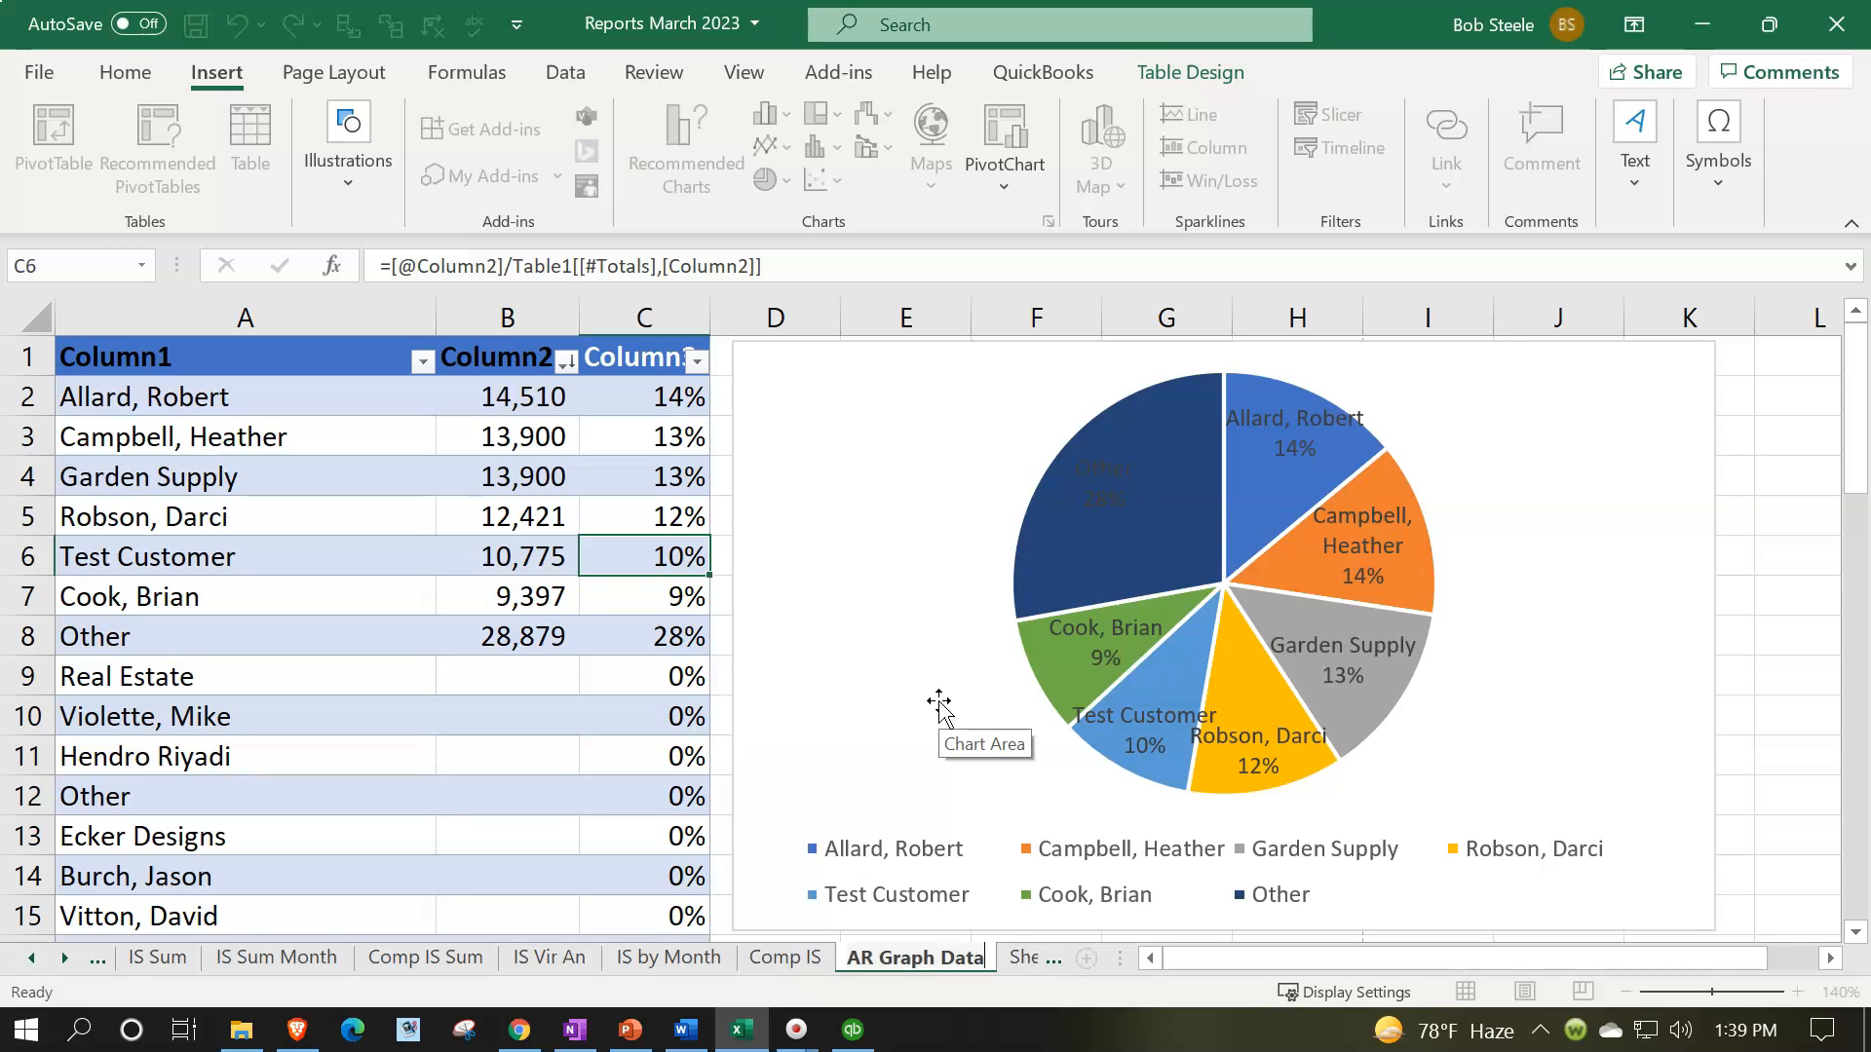
left_click(573, 597)
Cut the pie chart from the AR Graph Data sheet and paste it at the start of Sheet2
left_click(835, 512)
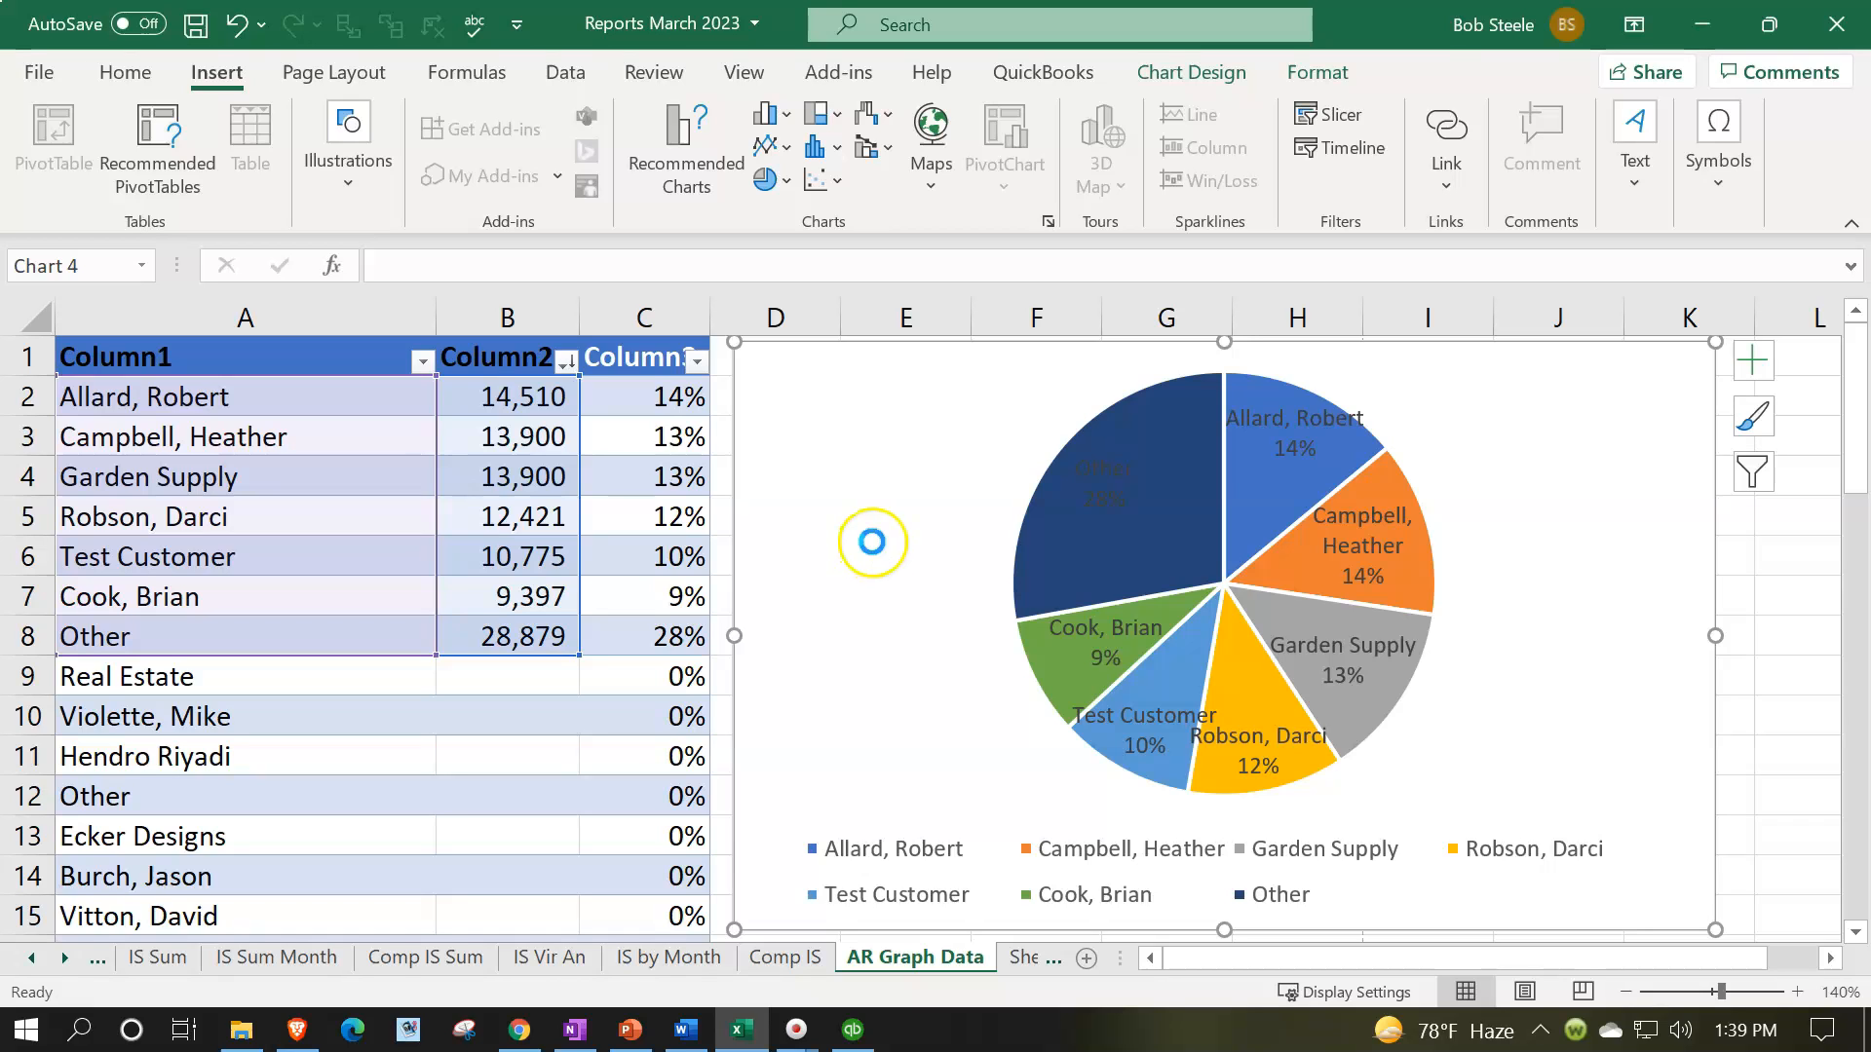
key("Delete")
left_click(1019, 964)
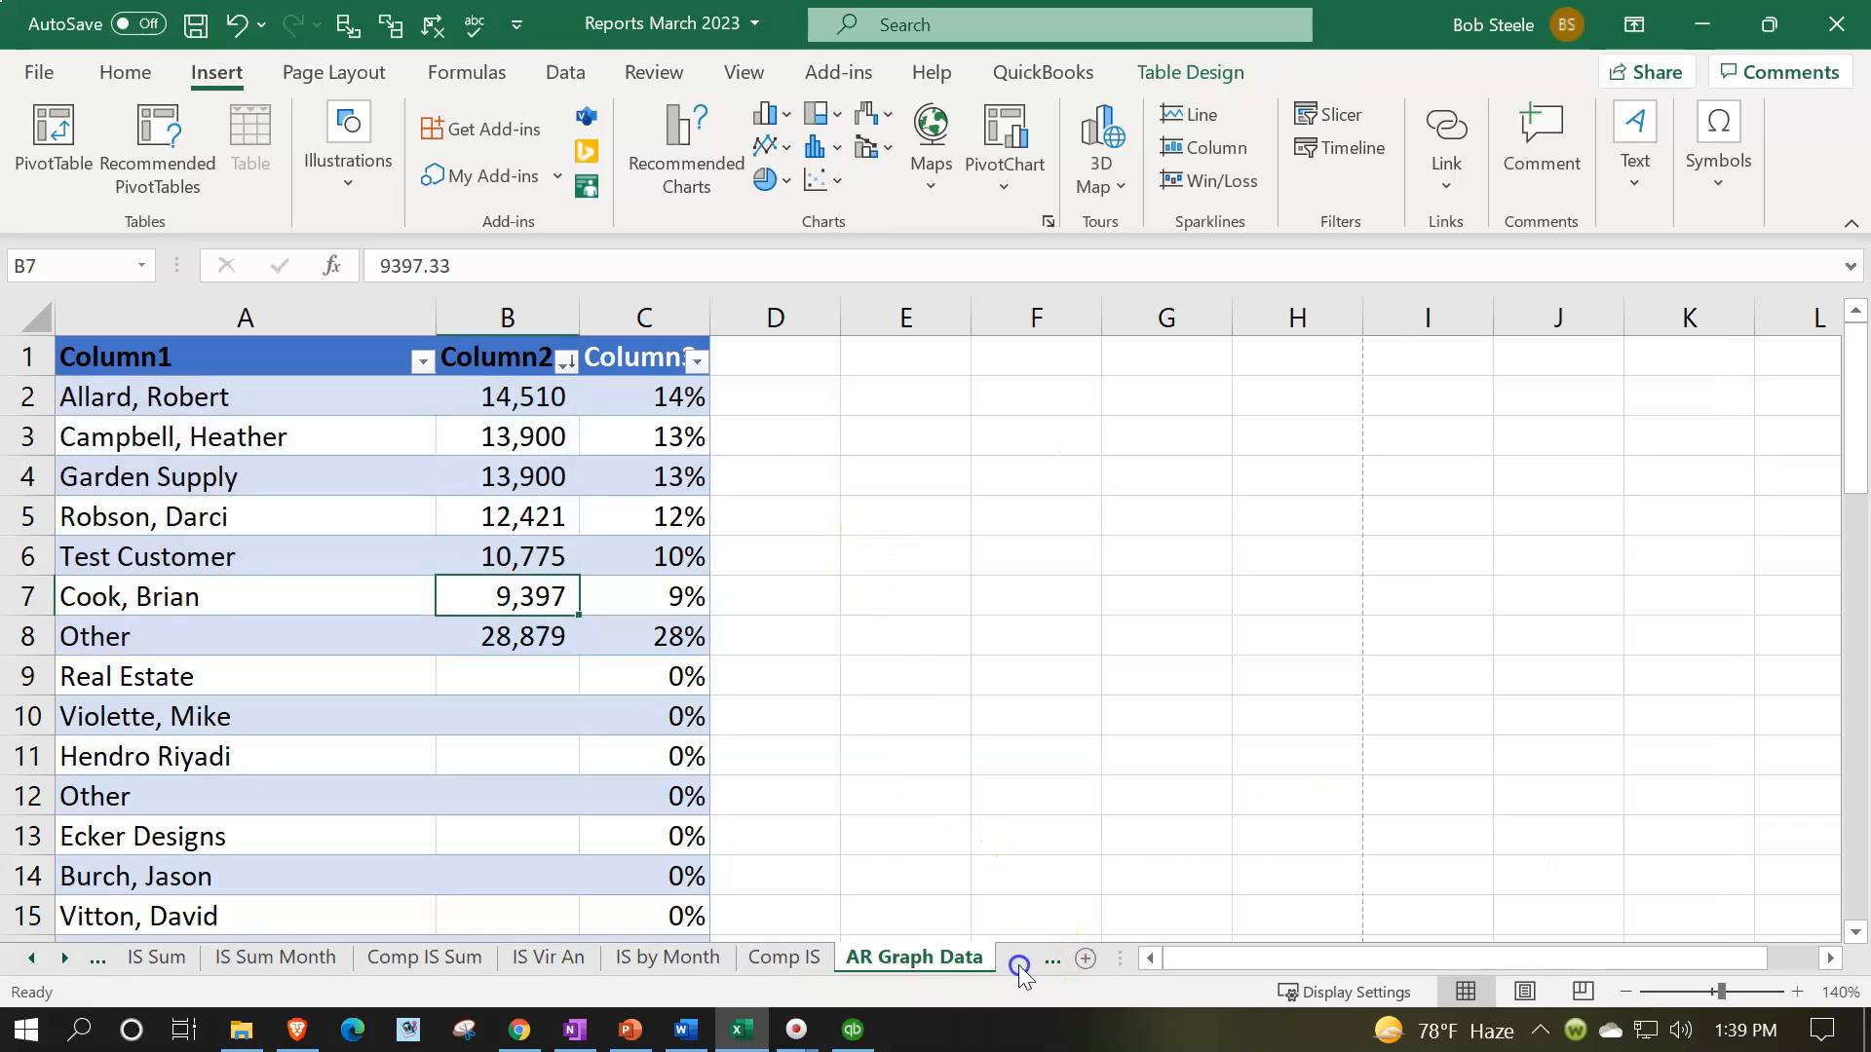
key("ctrl+v")
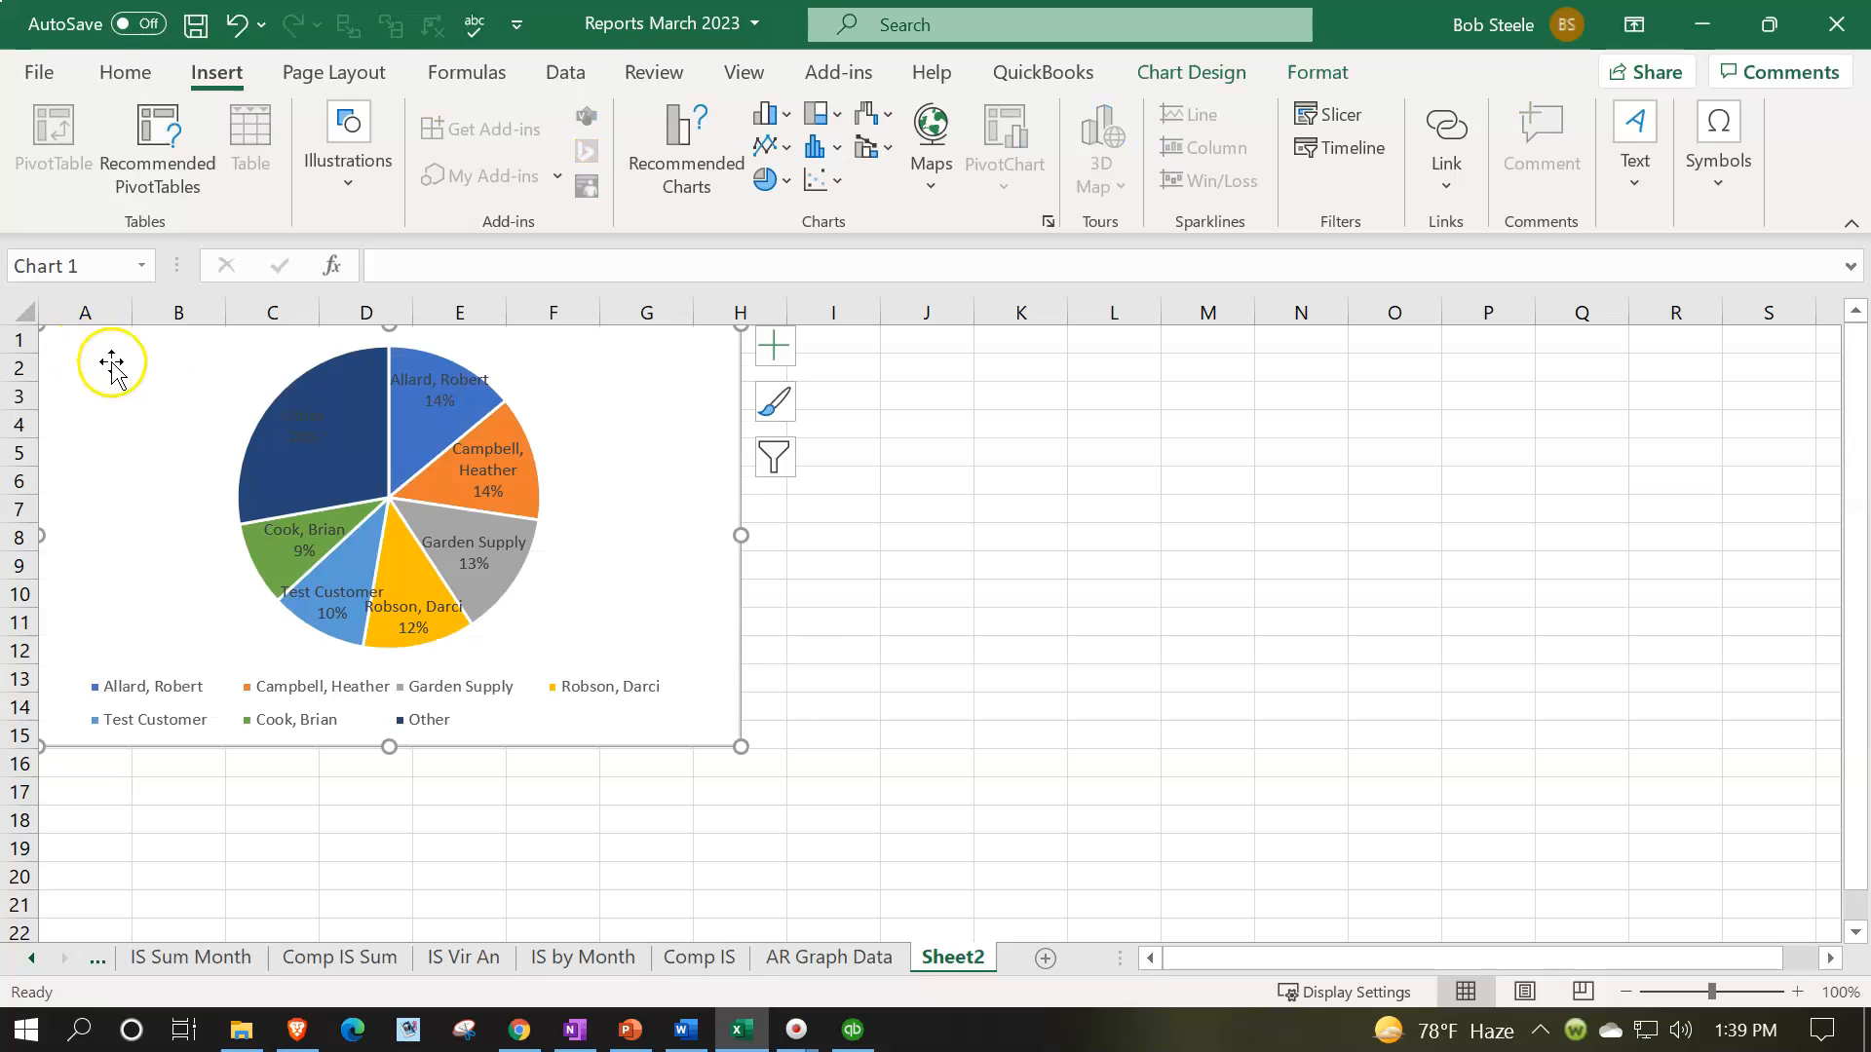
Show the page breaks on Sheet2 and enlarge the pie chart to span columns A to J and rows 1 to 18
left_click(1525, 992)
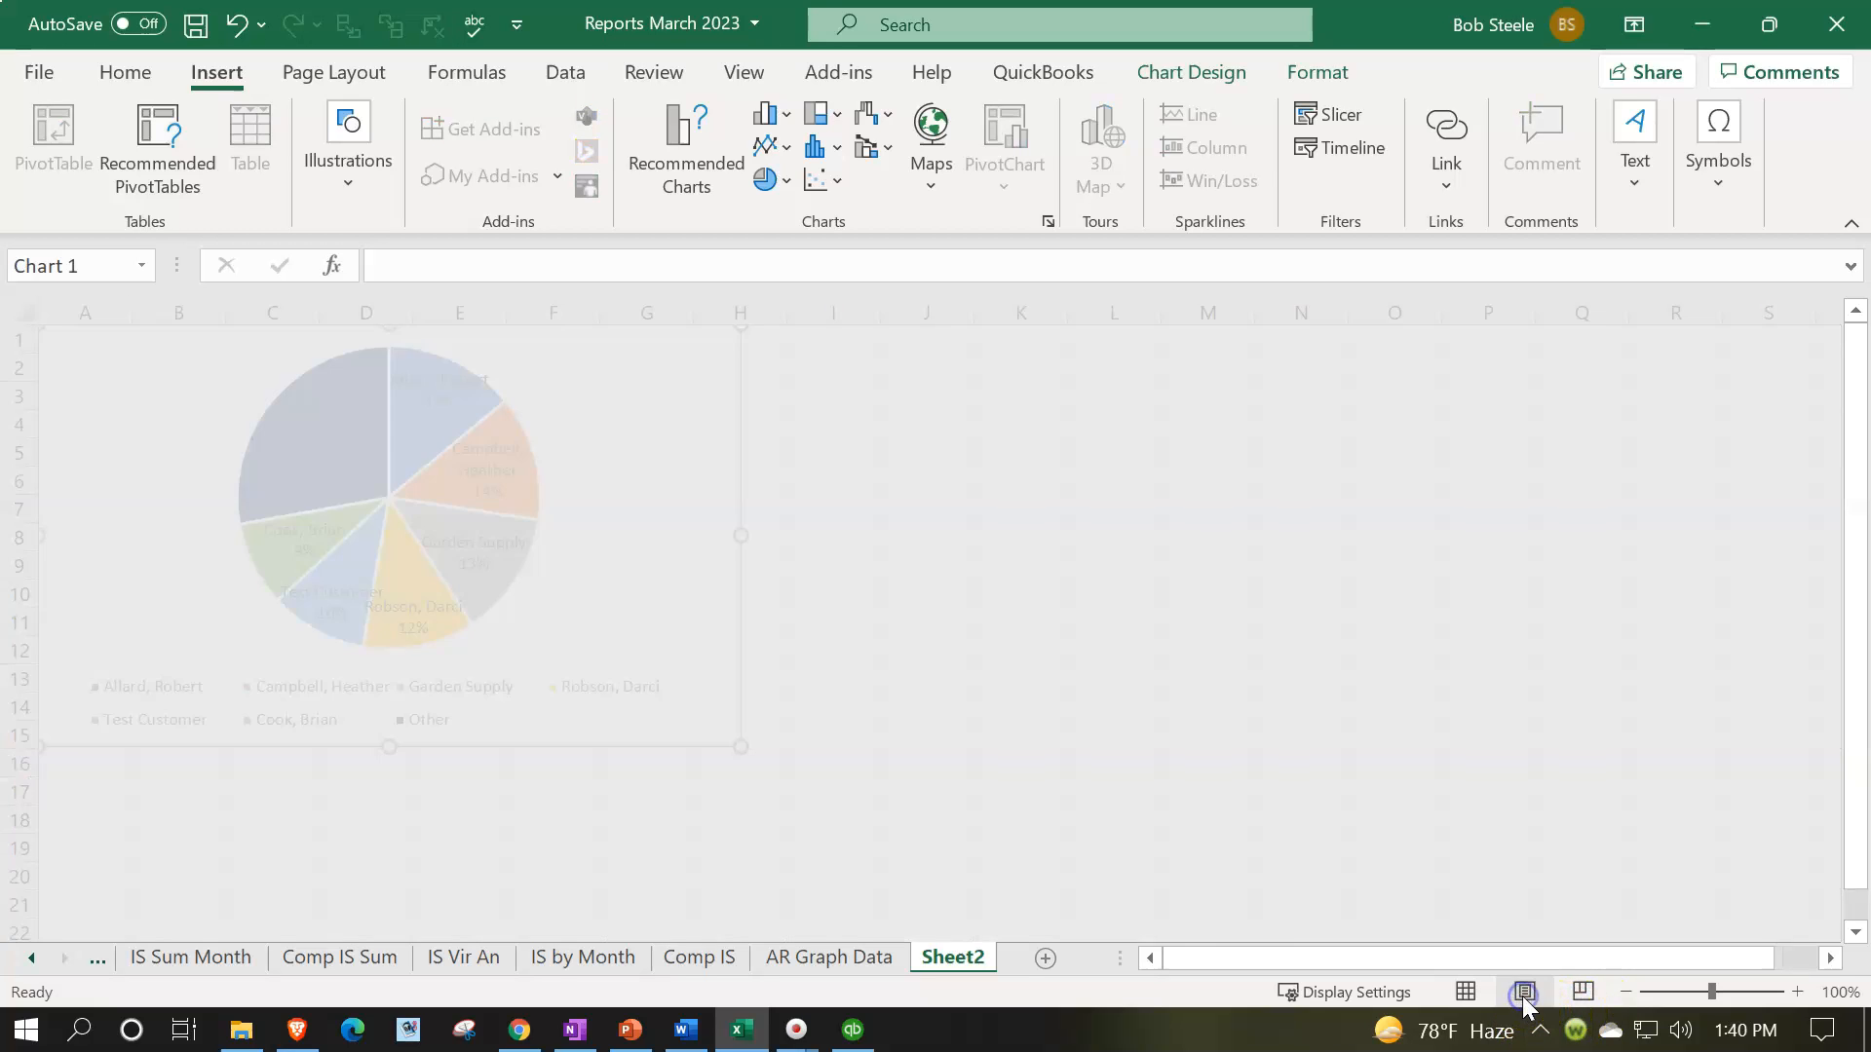
left_click(1466, 992)
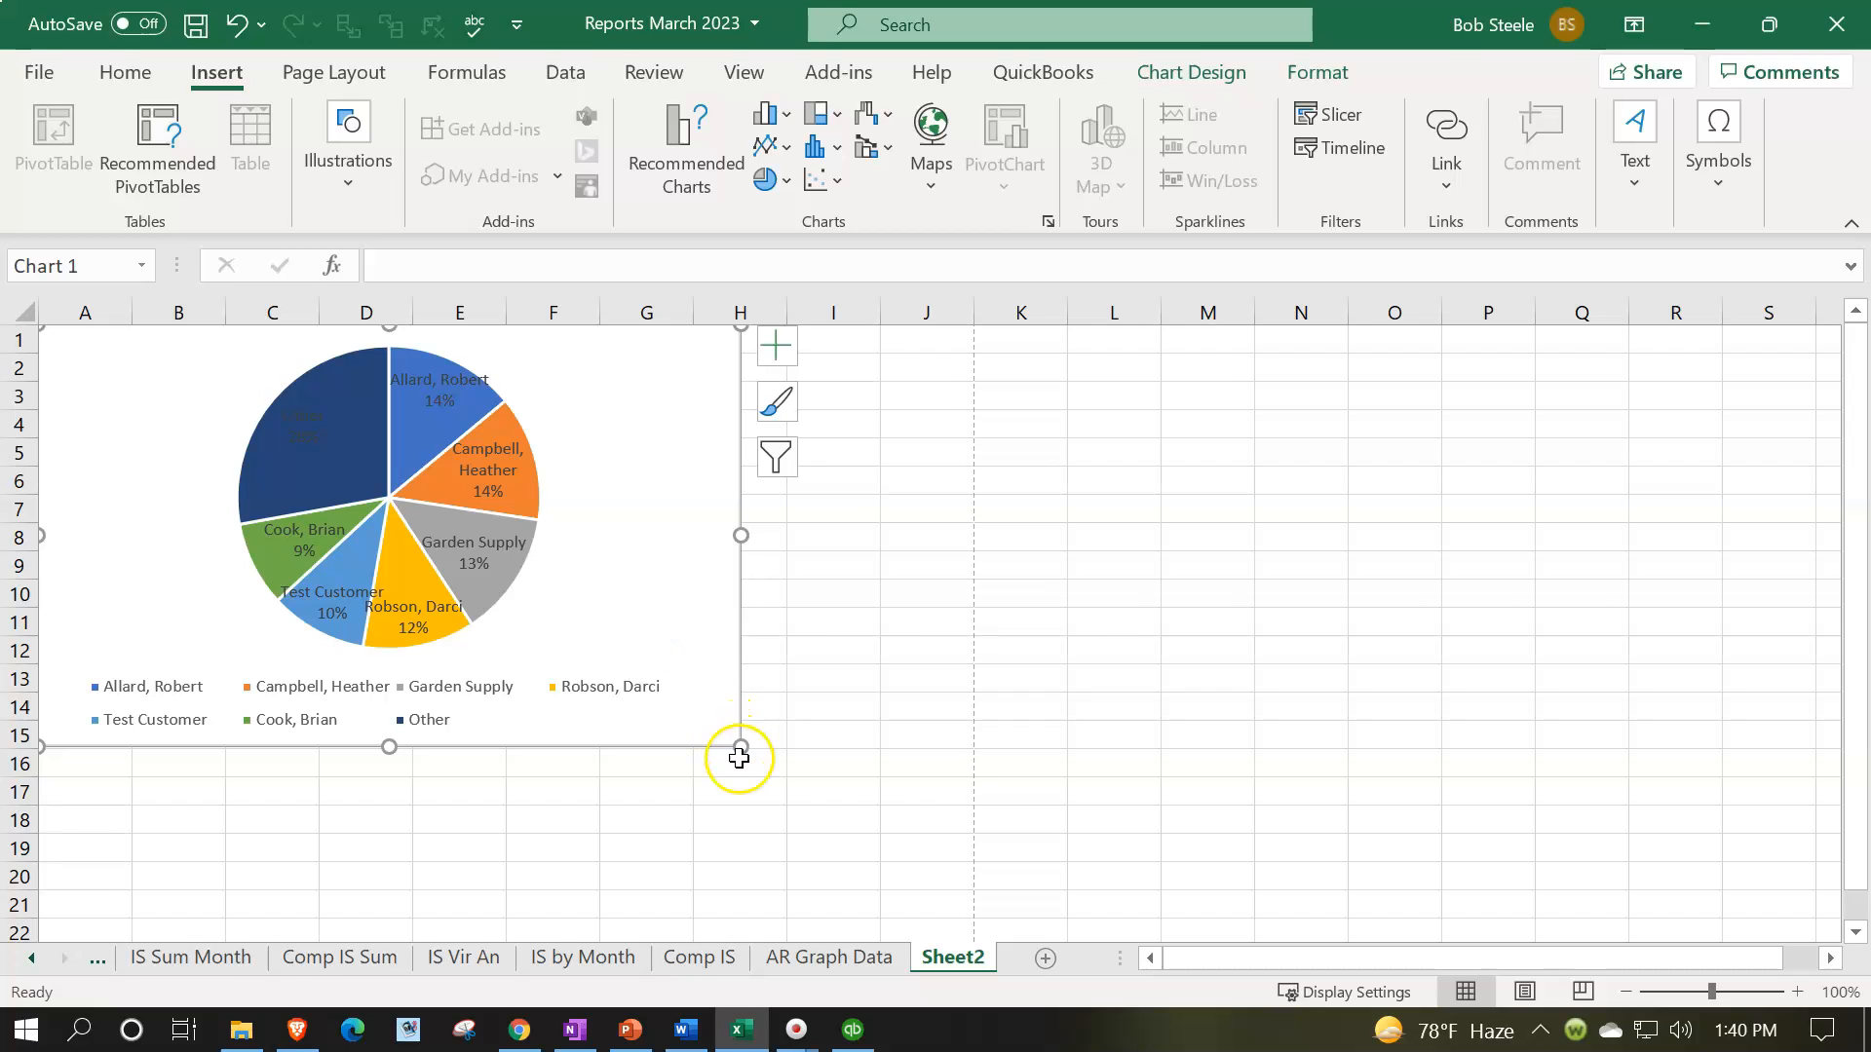
left_click_drag(740, 750, 954, 831)
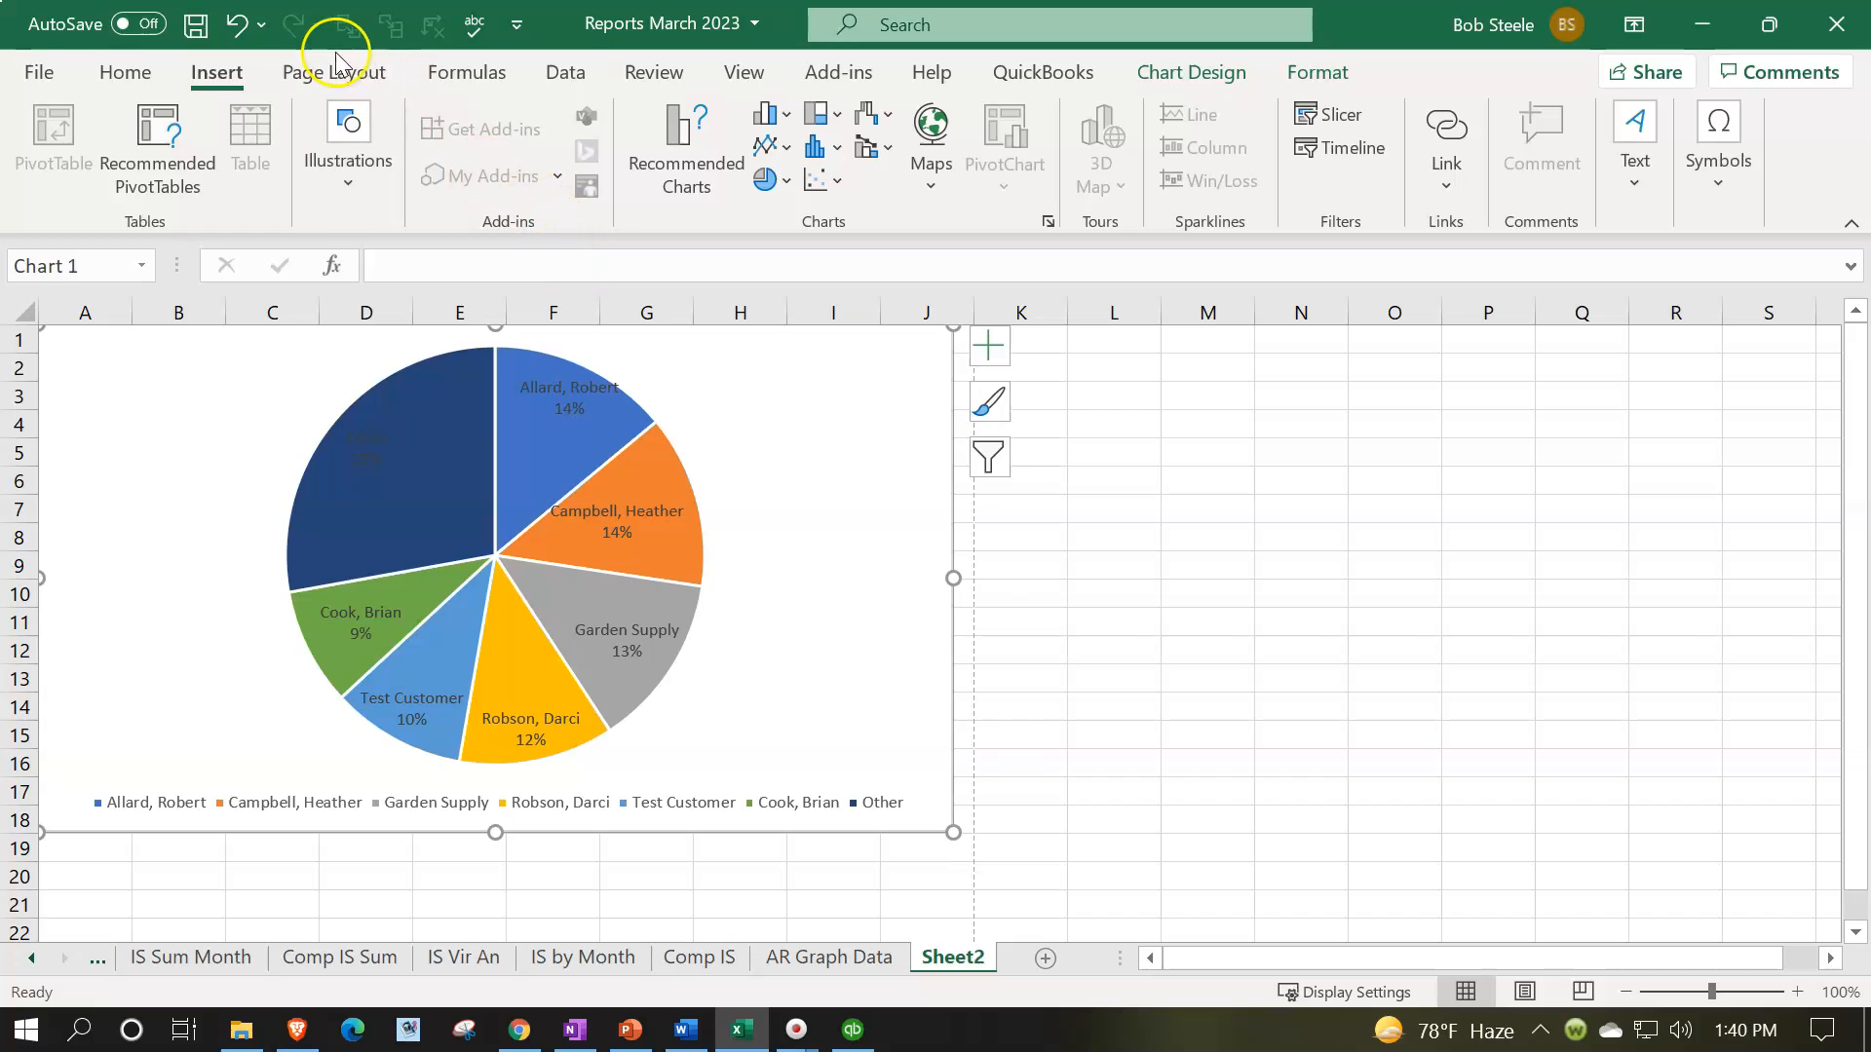
Set the page orientation to Landscape while the pie chart on Sheet2 is selected
left_click(334, 76)
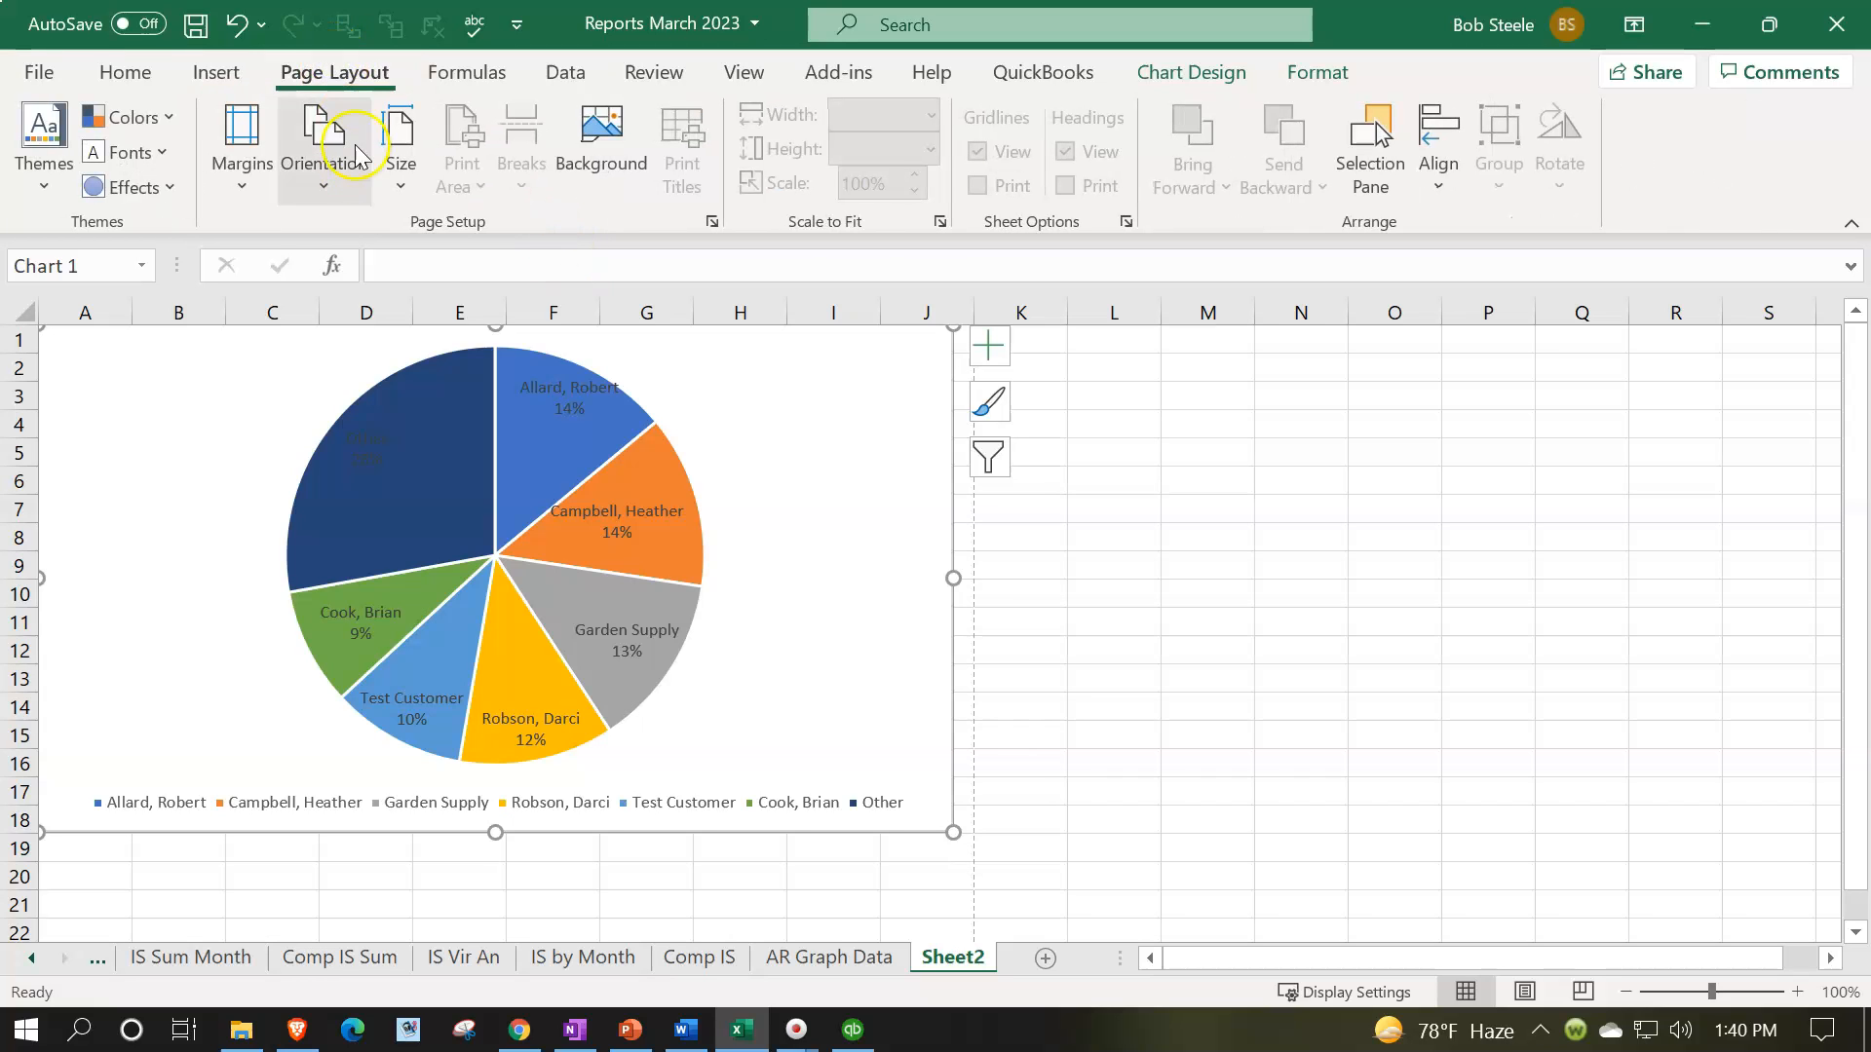
left_click(360, 179)
left_click(376, 317)
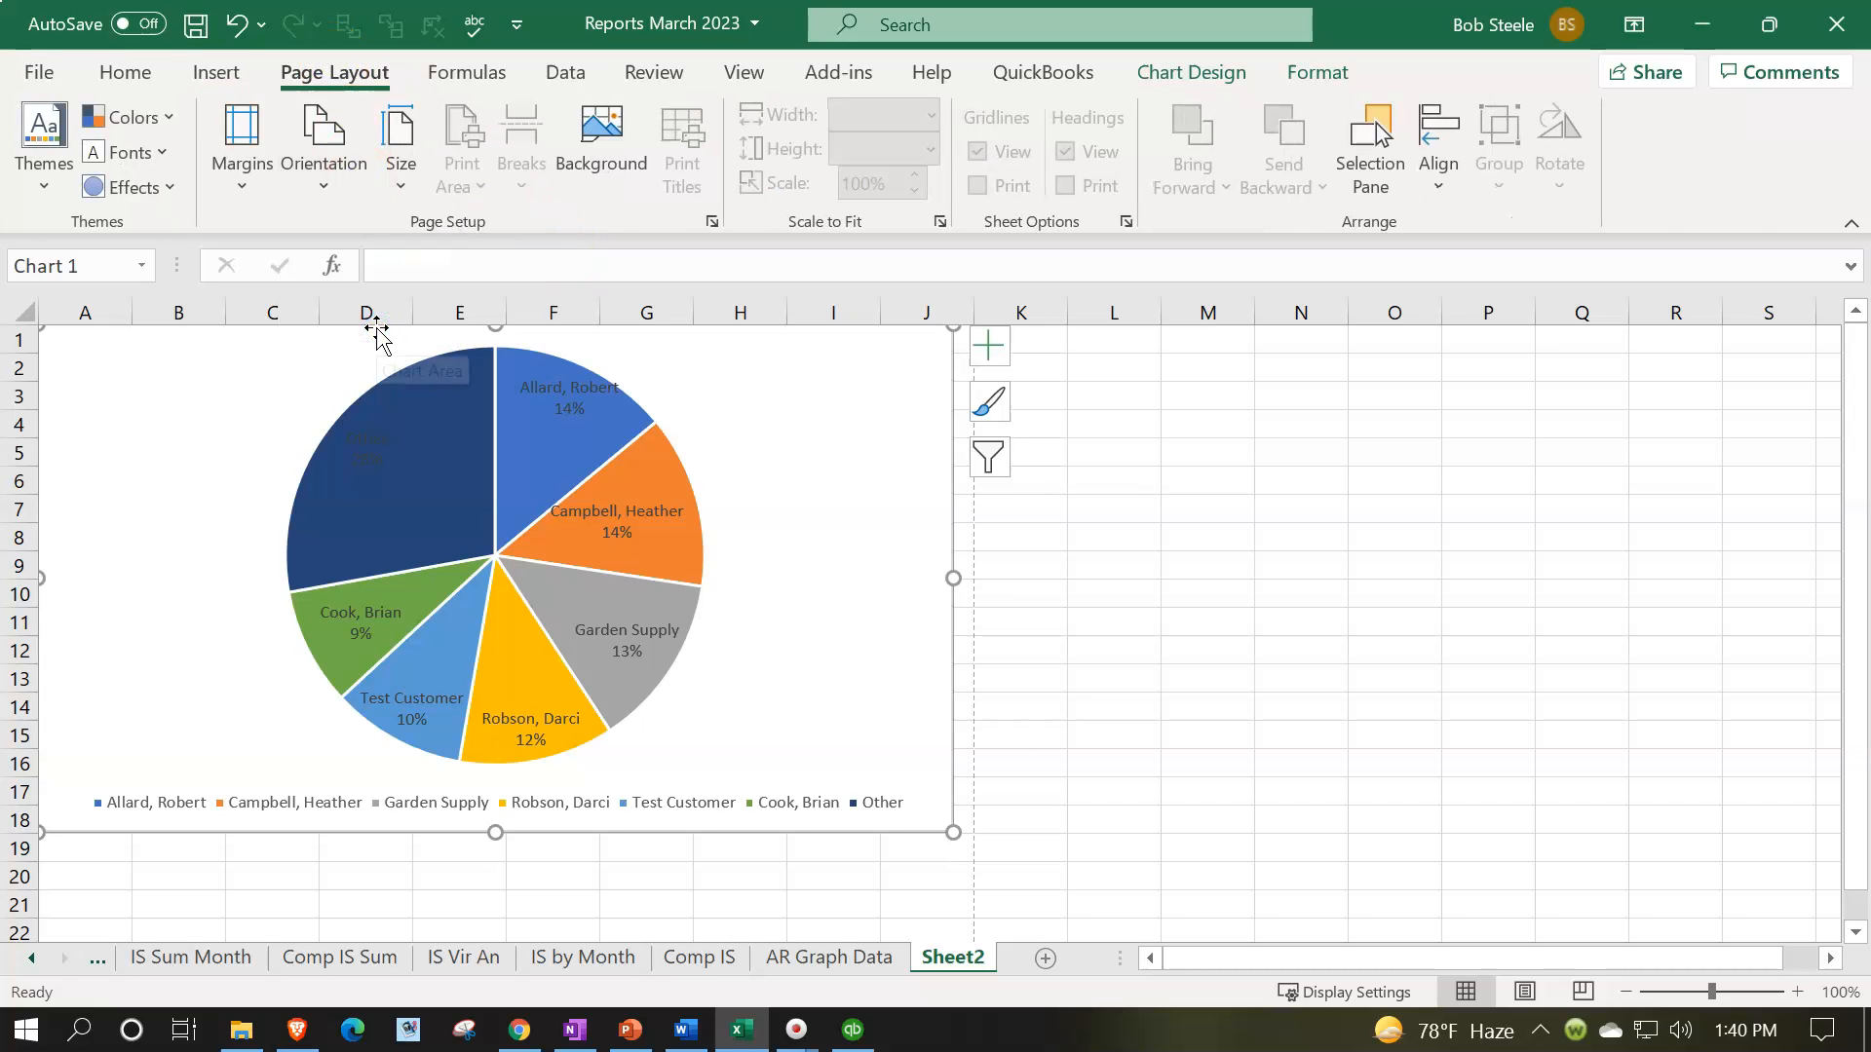
left_click(323, 156)
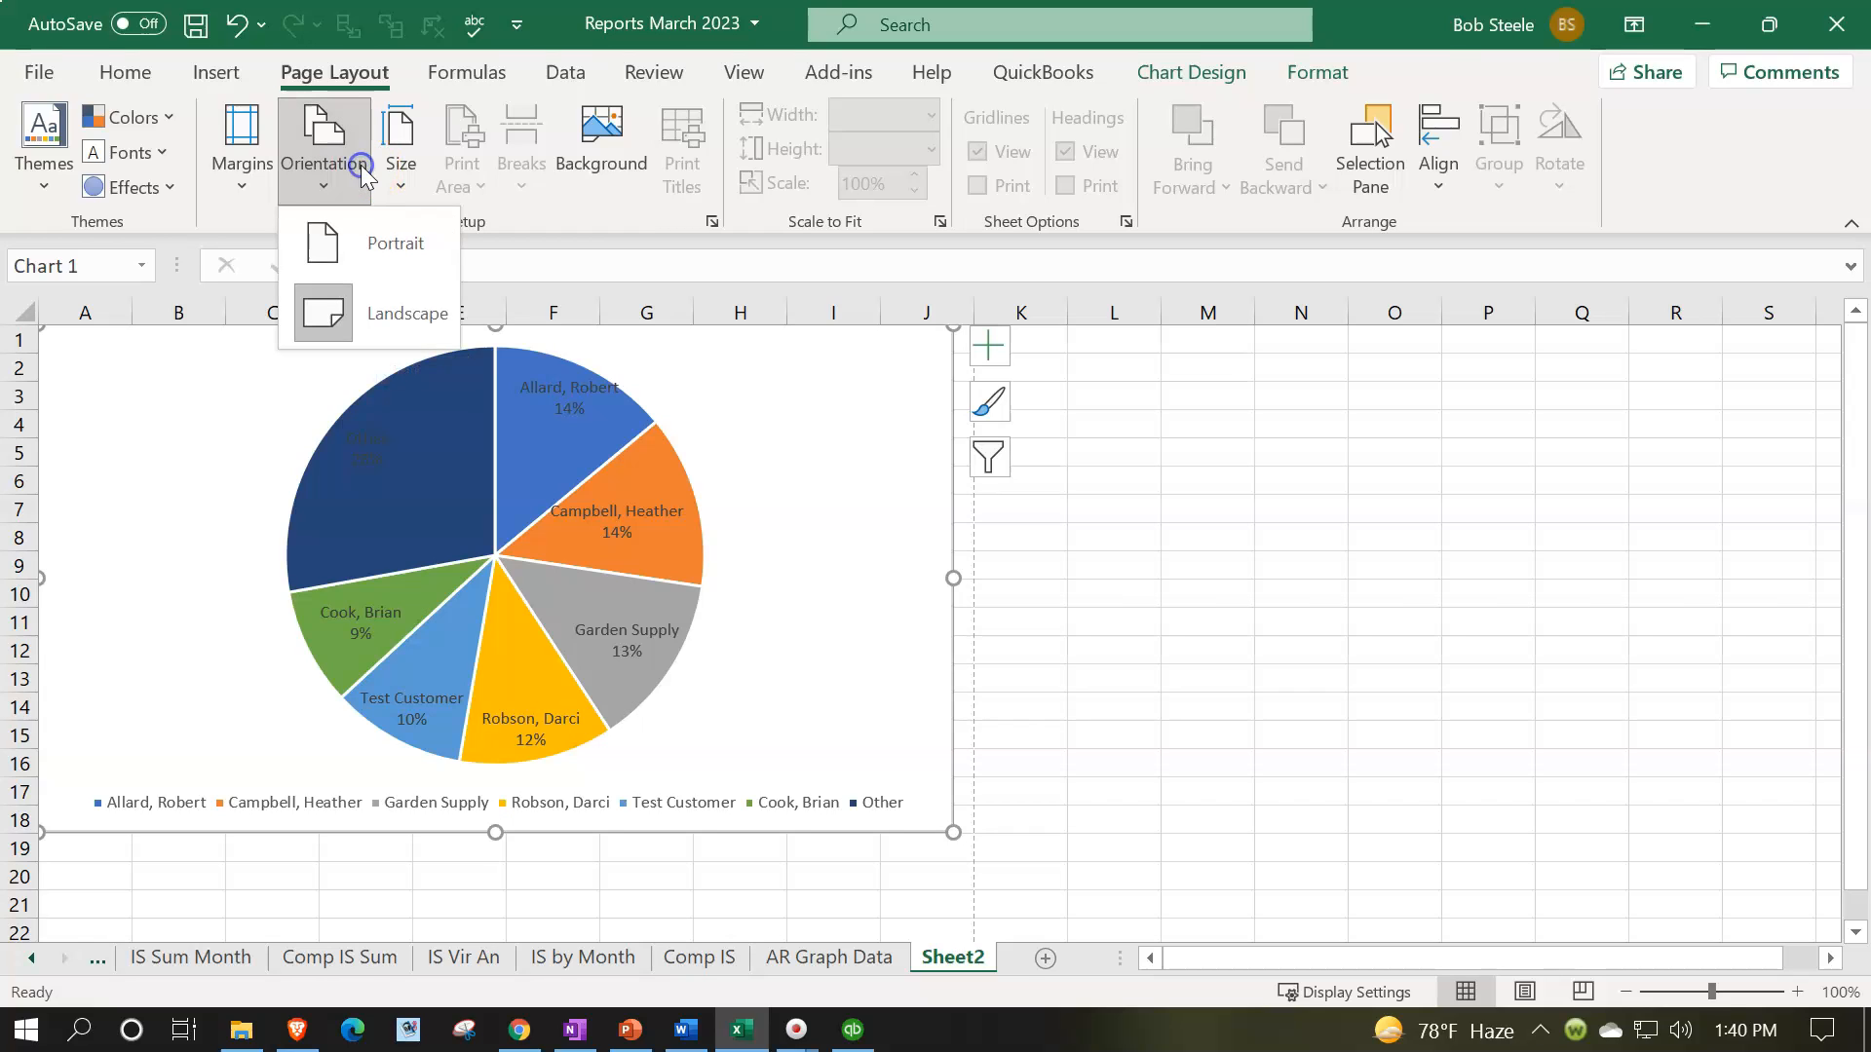
left_click(390, 302)
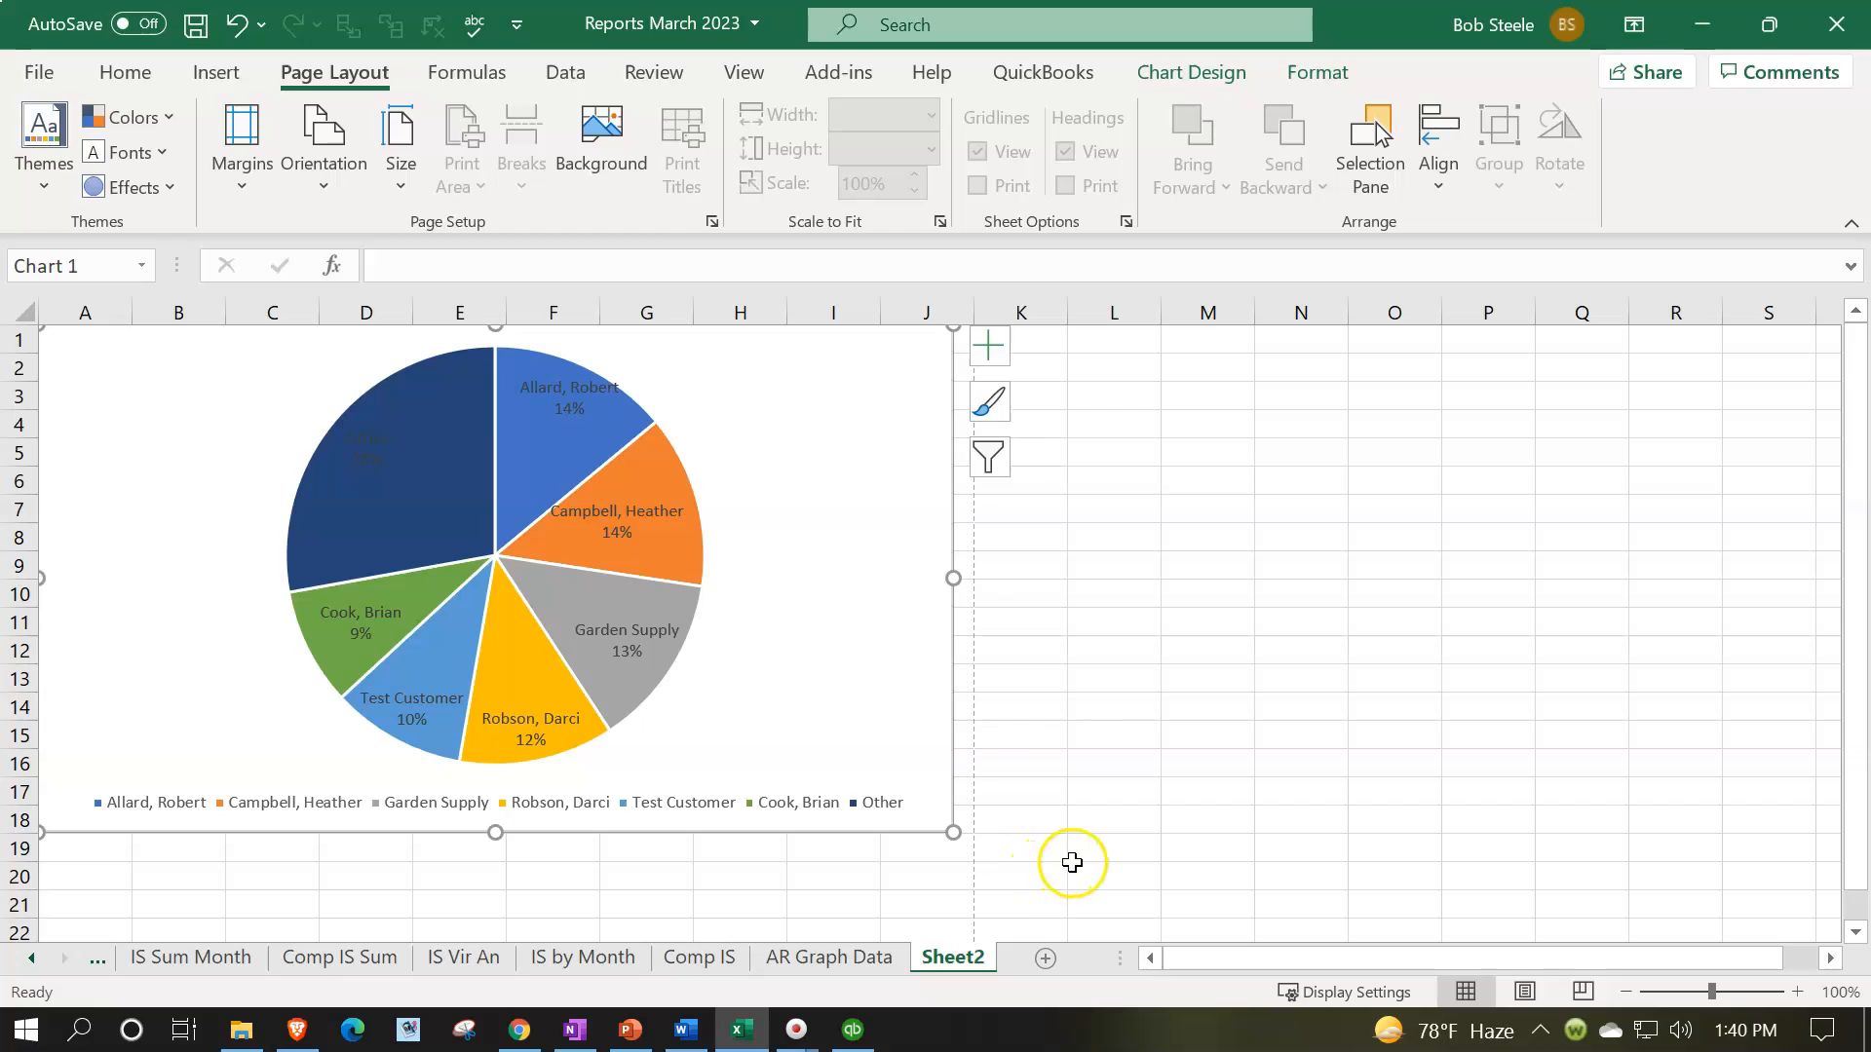
Hide the AR Graph Data worksheet
left_click(844, 963)
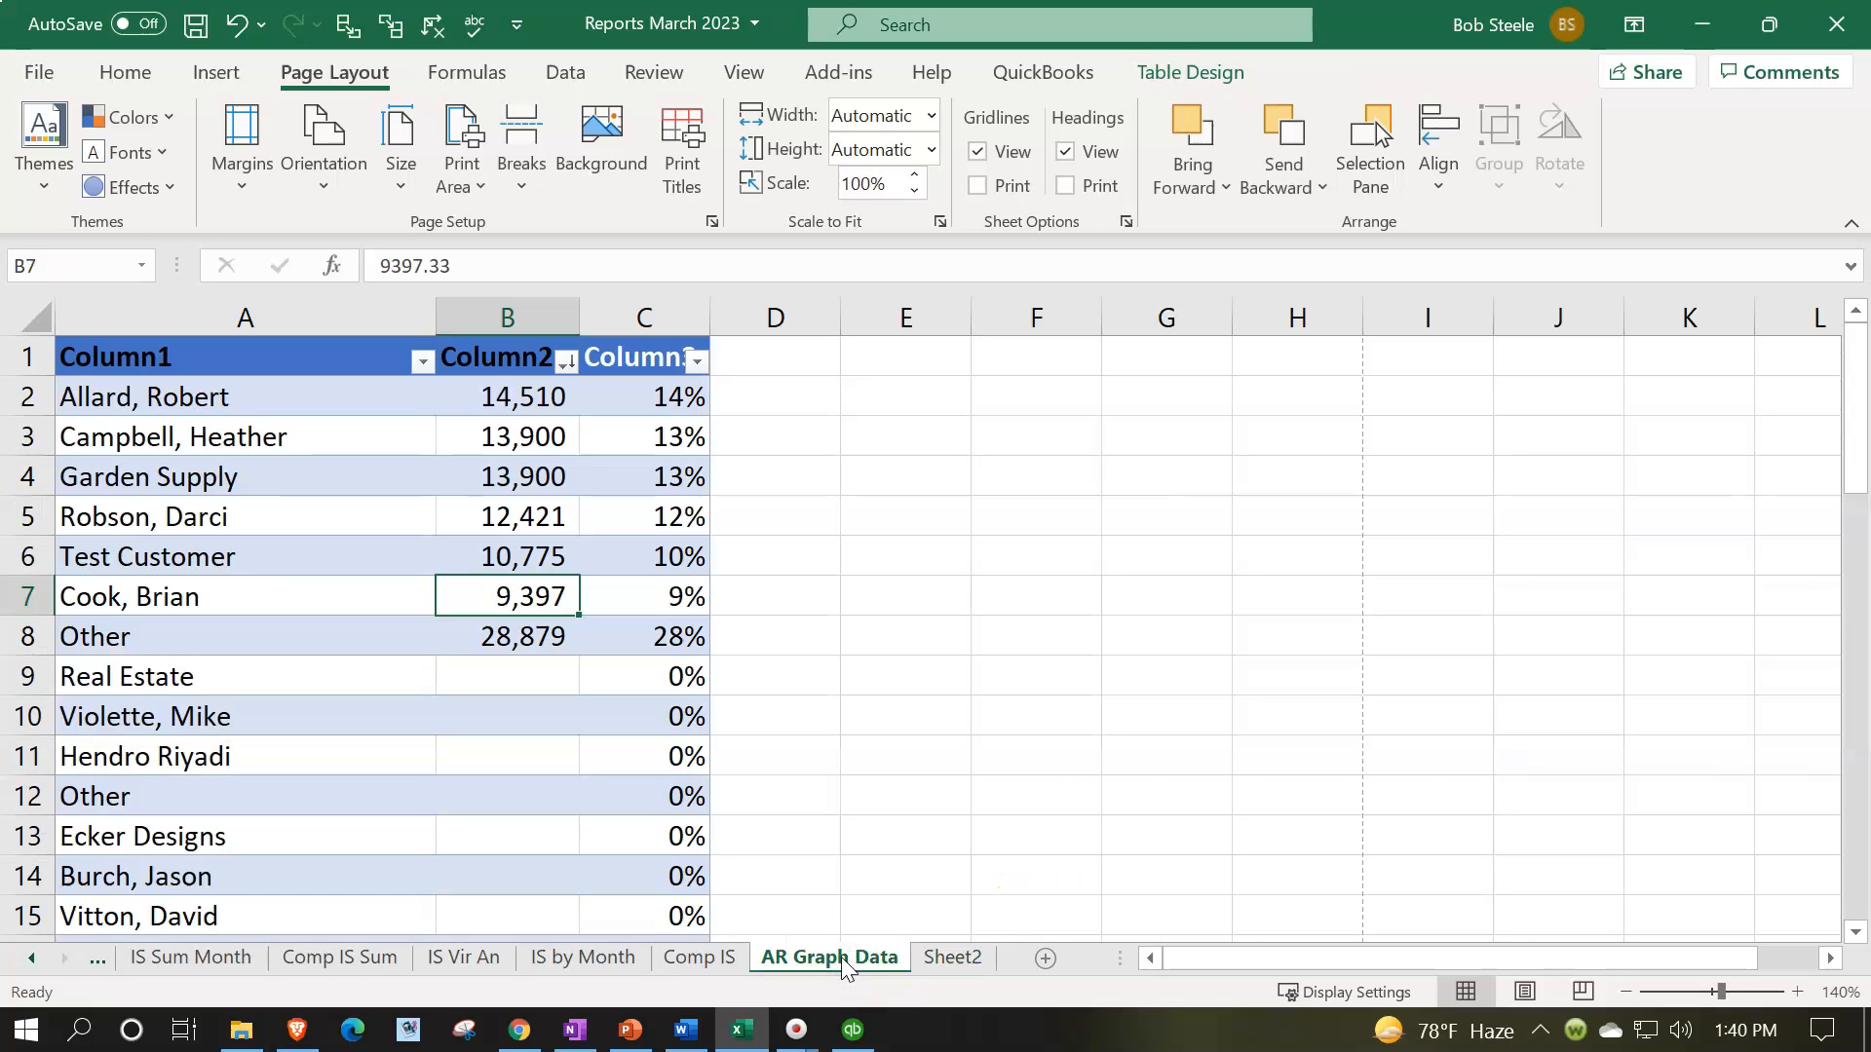
right_click(840, 957)
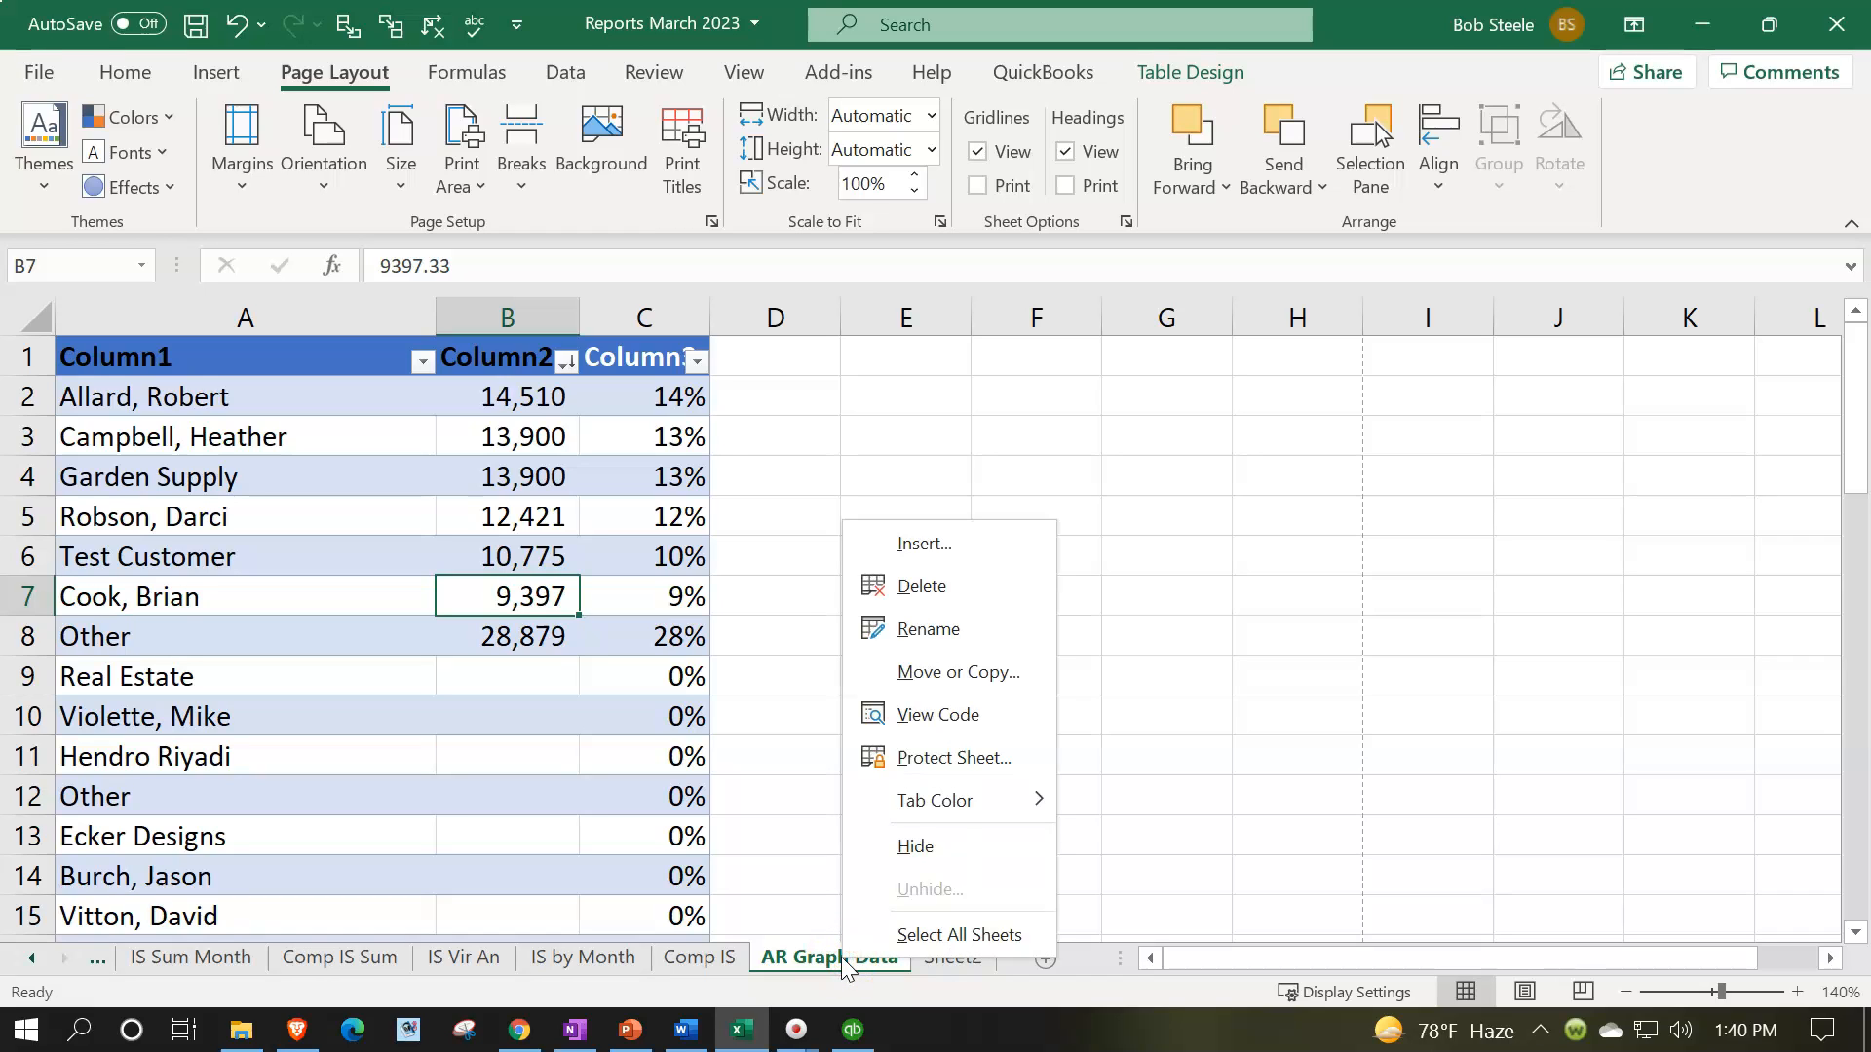
left_click(867, 870)
Deselect the chart on Sheet2, open the print preview and set the print scope to Print Entire Workbook
left_click(752, 879)
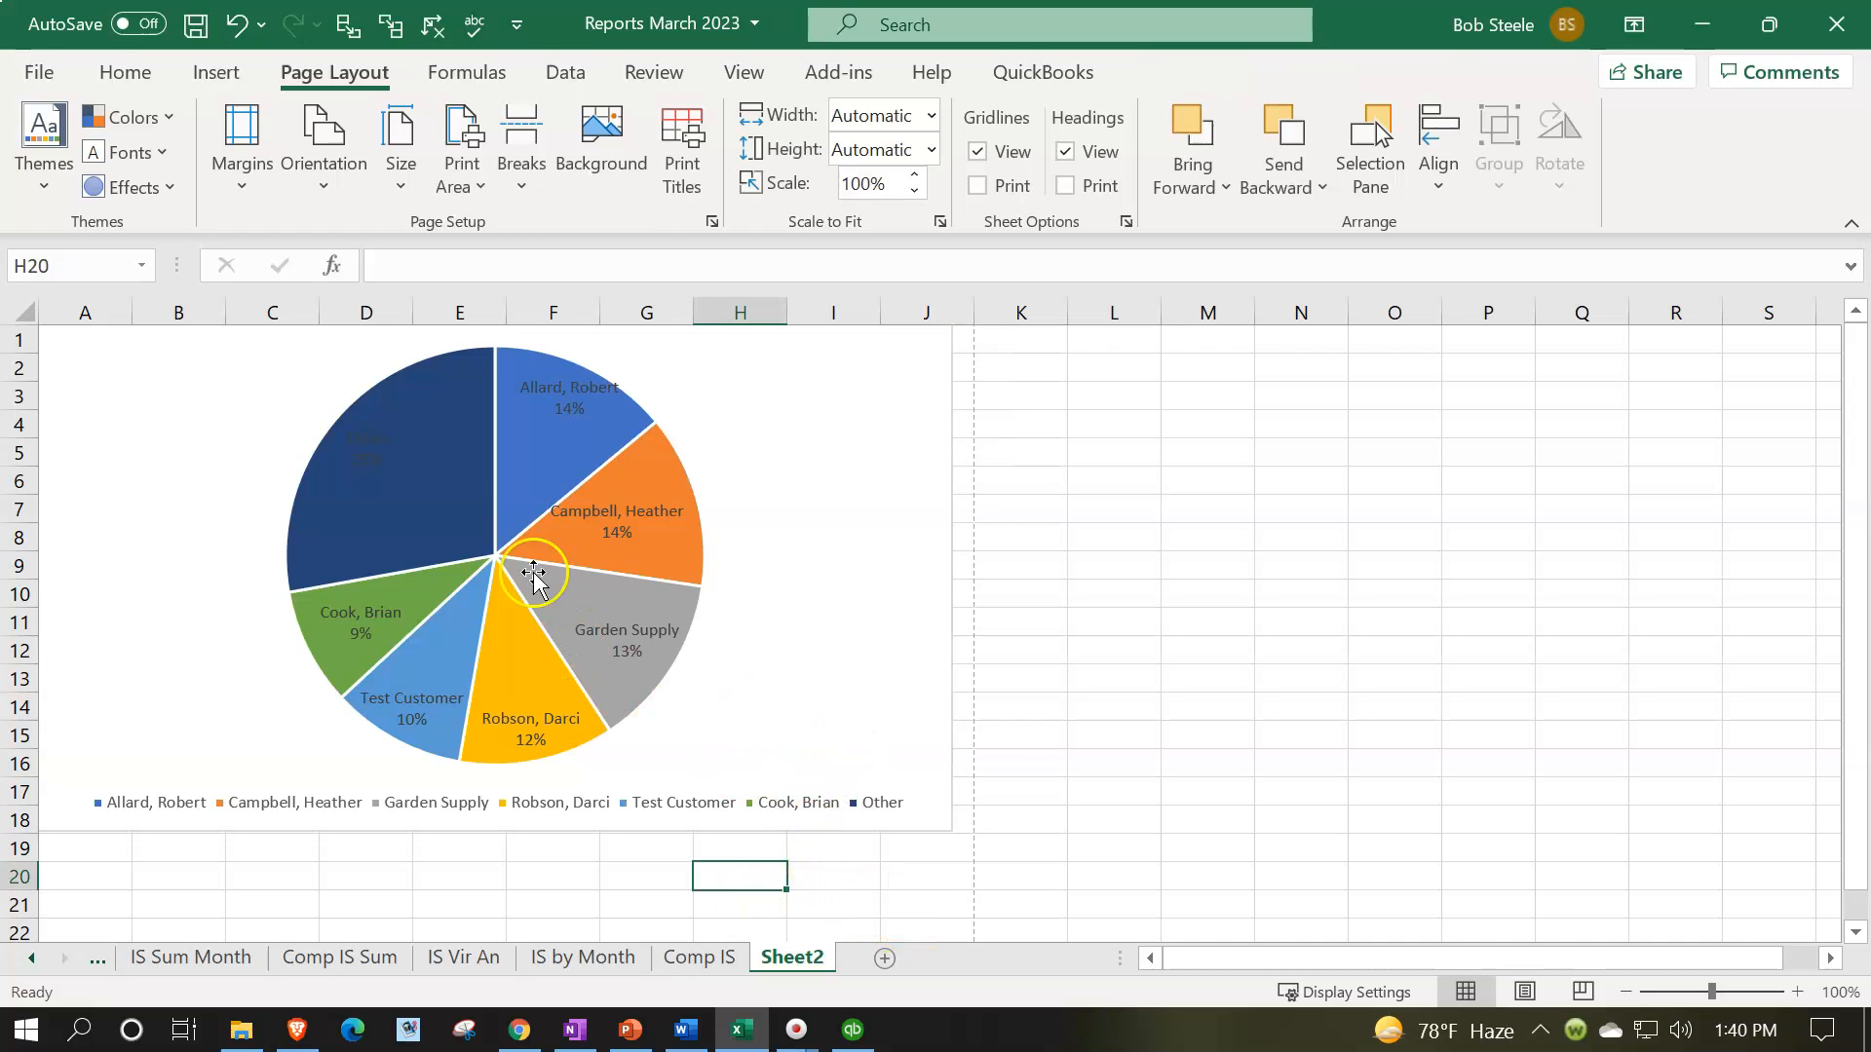
left_click(41, 72)
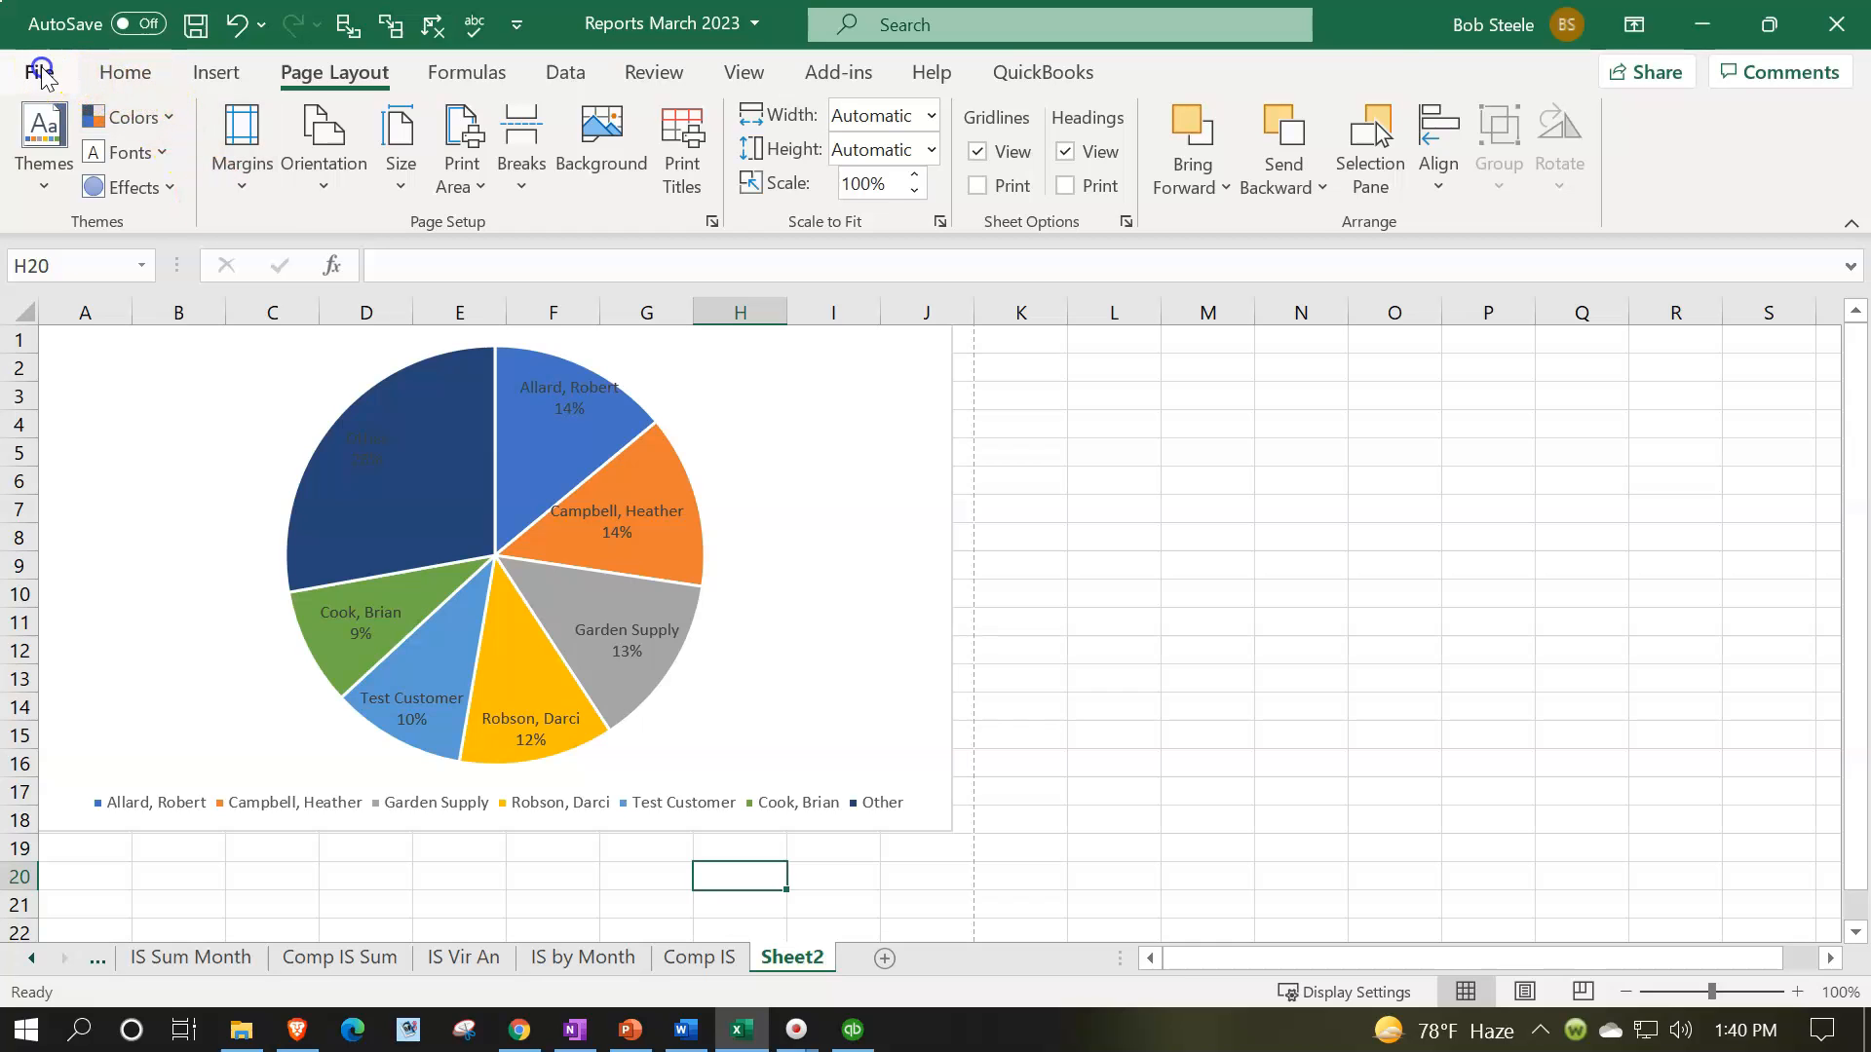
left_click(101, 518)
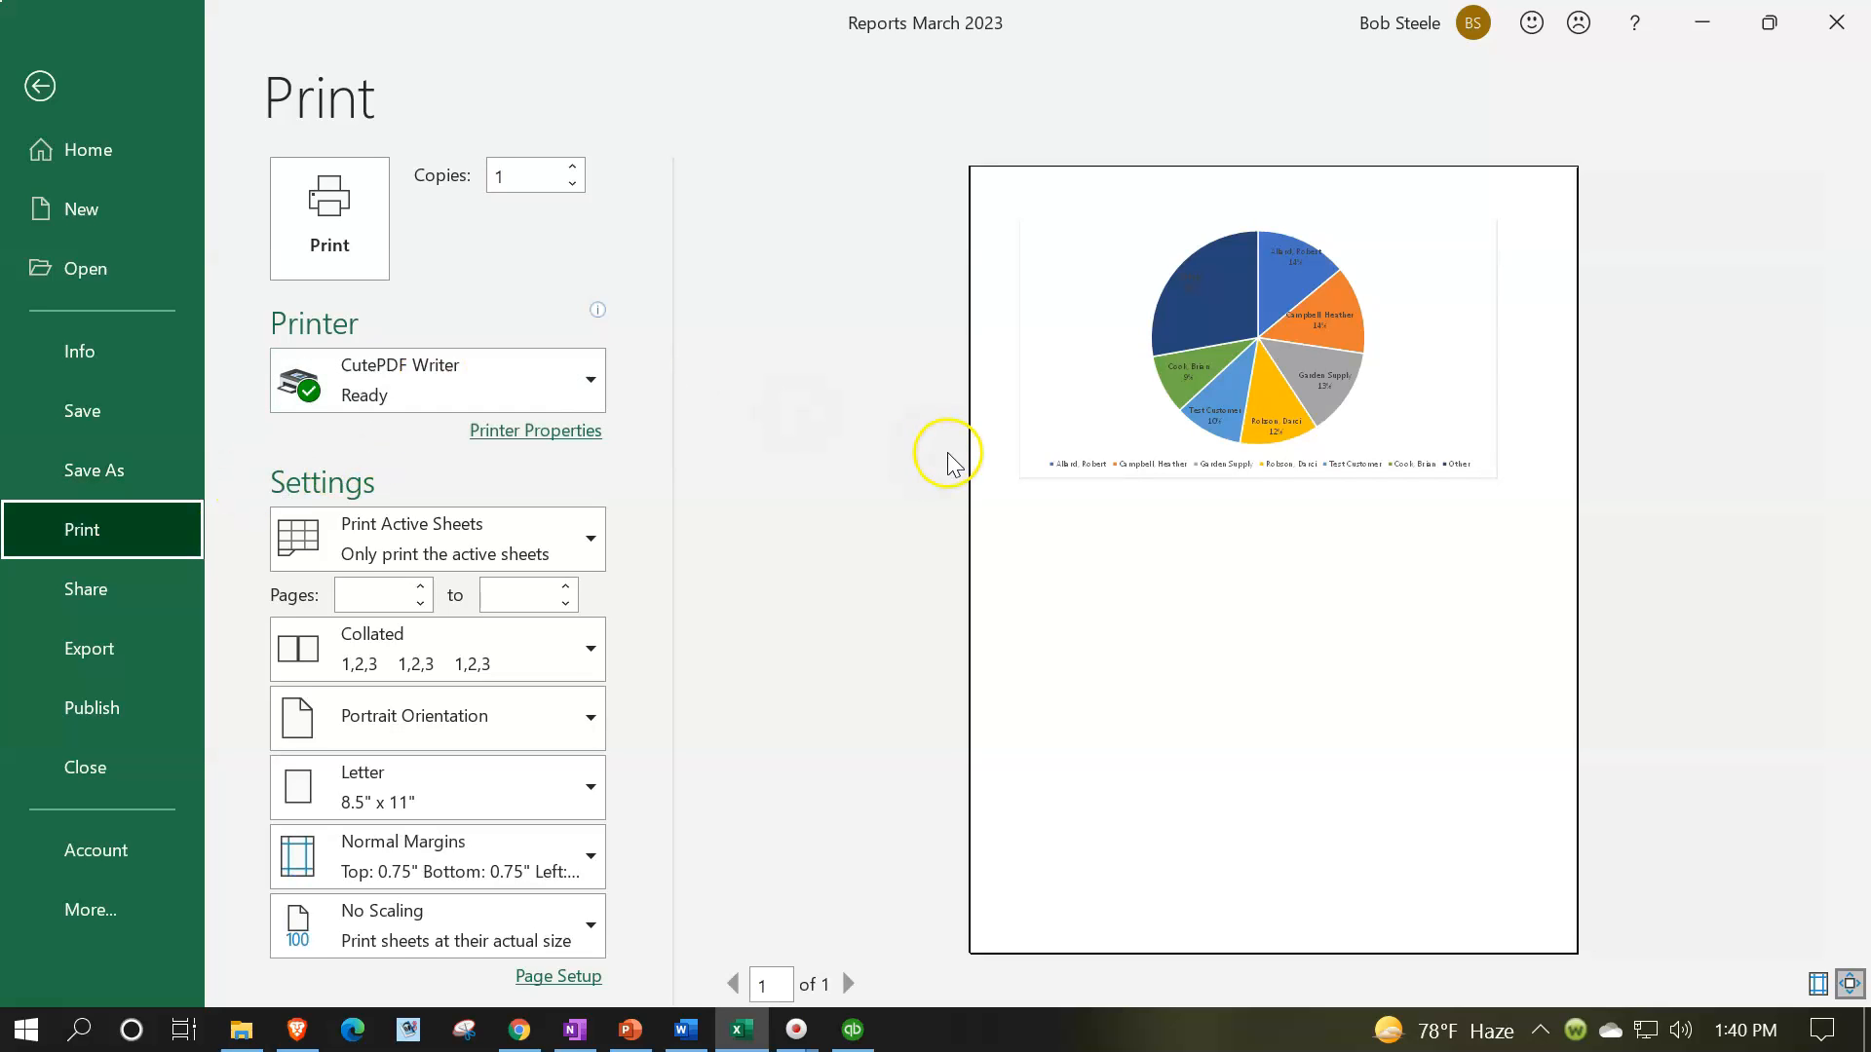
left_click(587, 550)
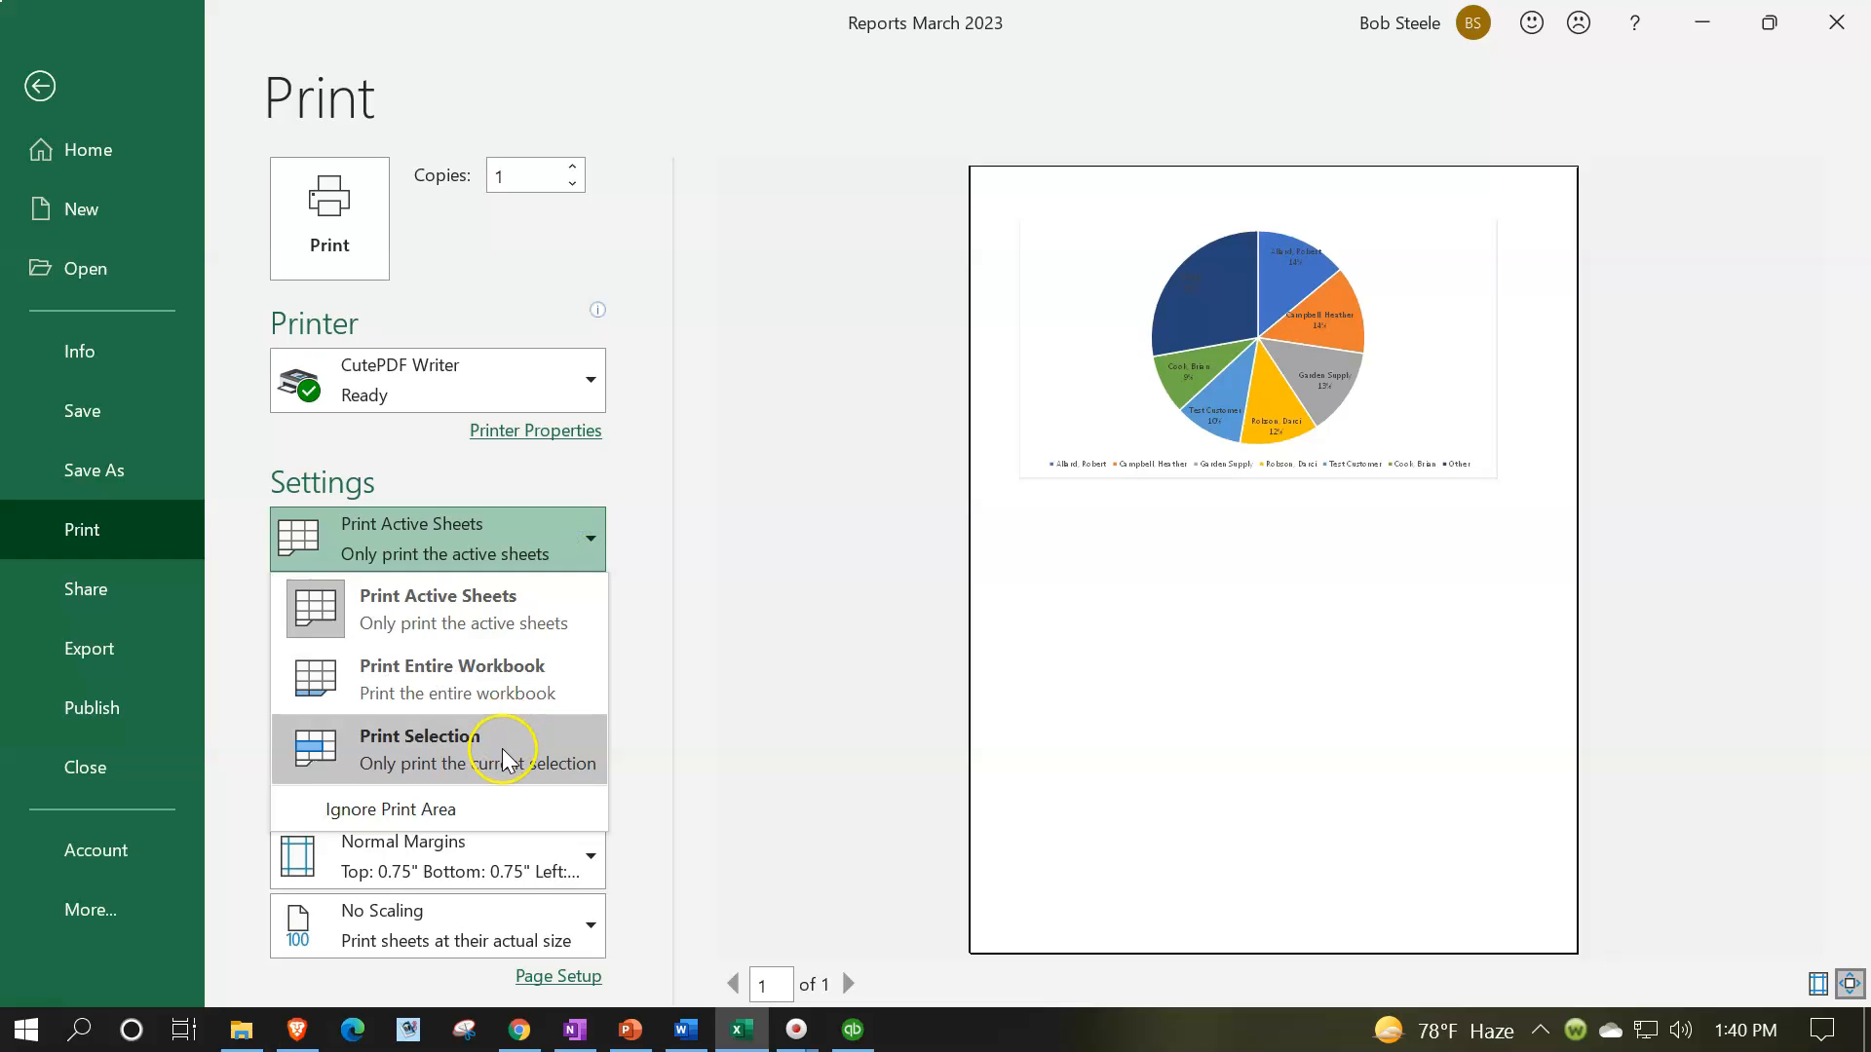
left_click(501, 682)
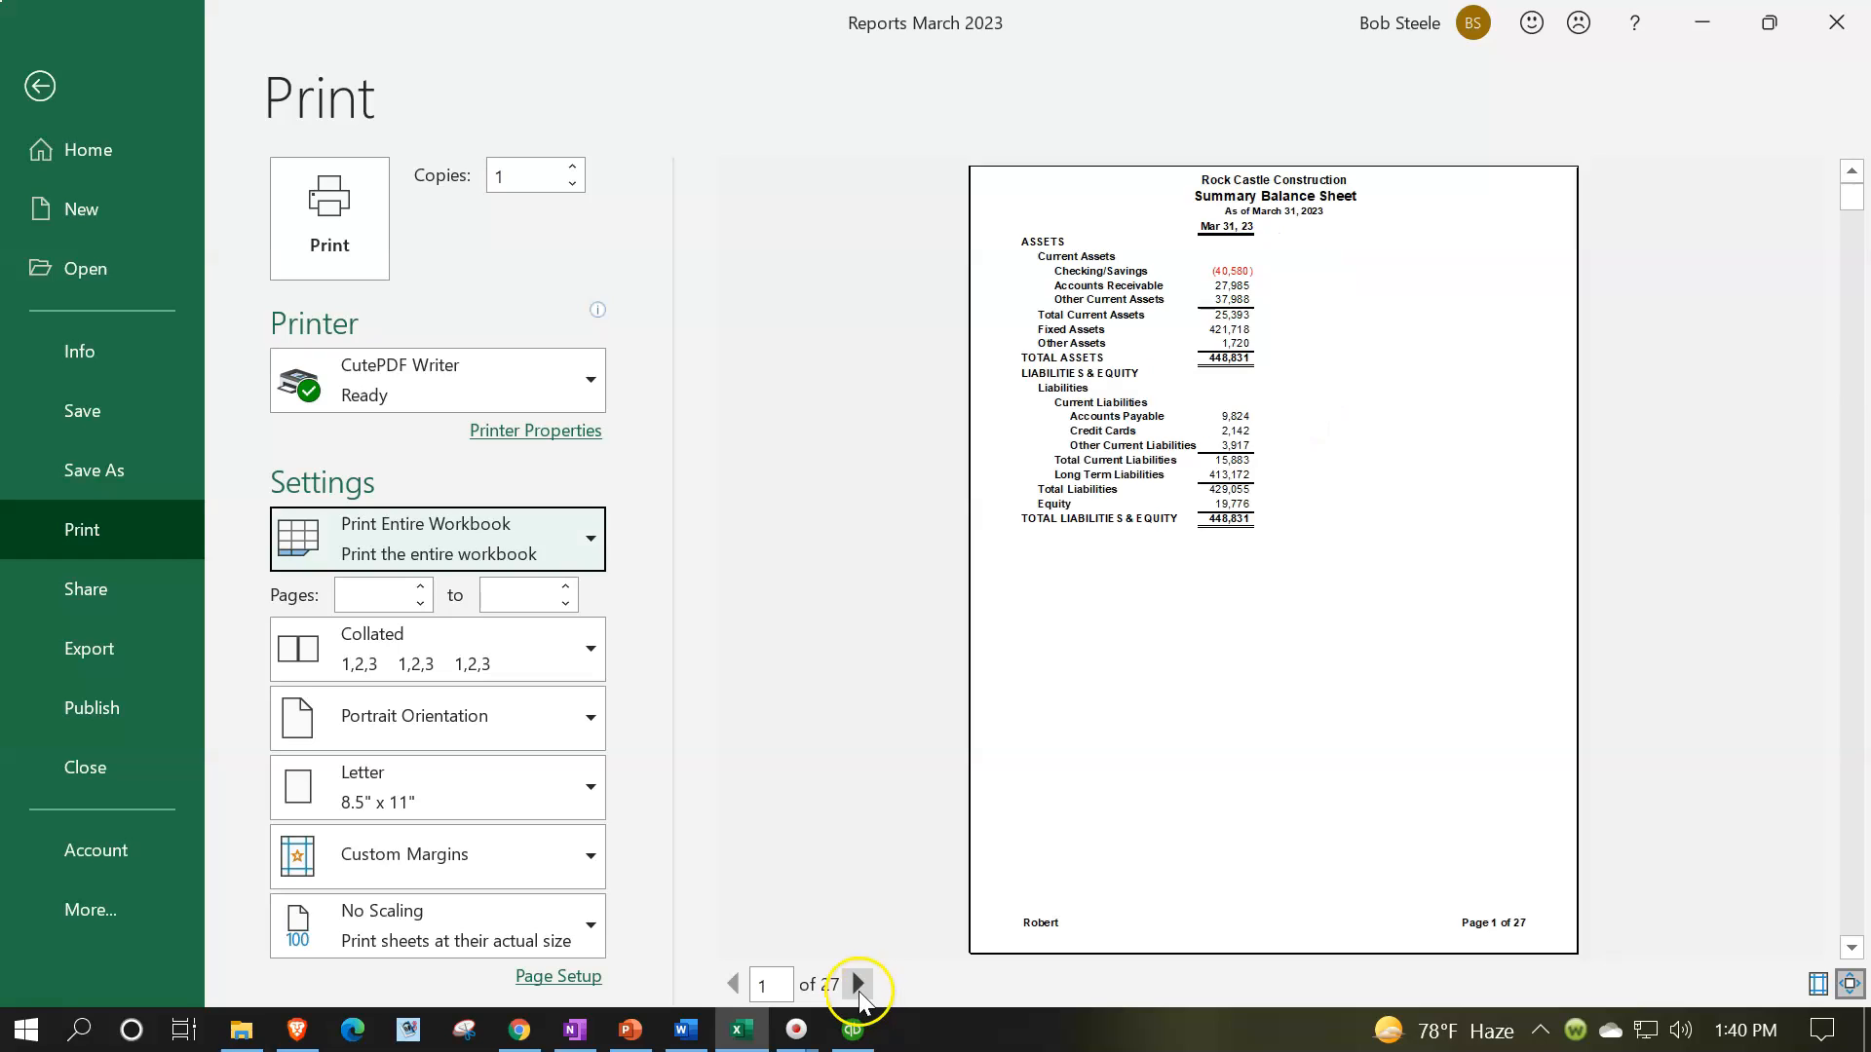
Review the workbook's print preview from page 20 through page 27, and return to the worksheet without printing
left_click(771, 986)
type("20")
key("Return")
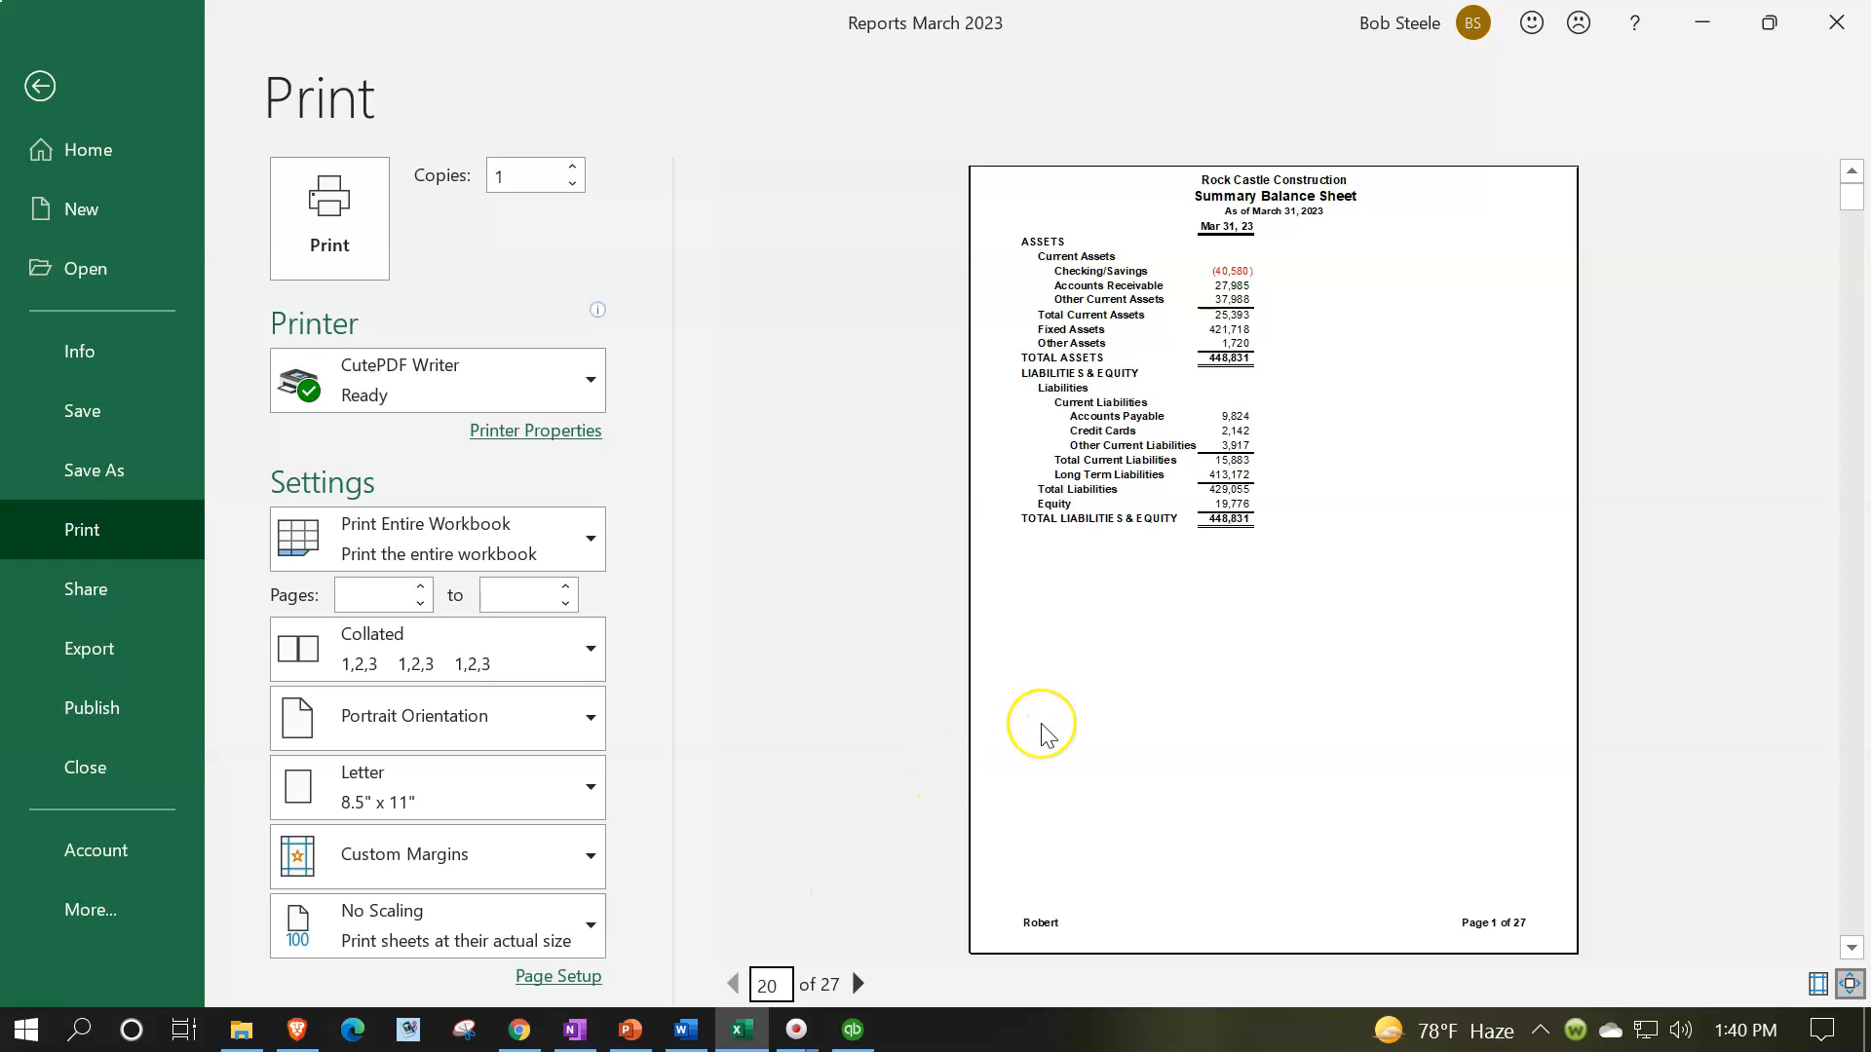
scroll(1044, 726, "down", 1)
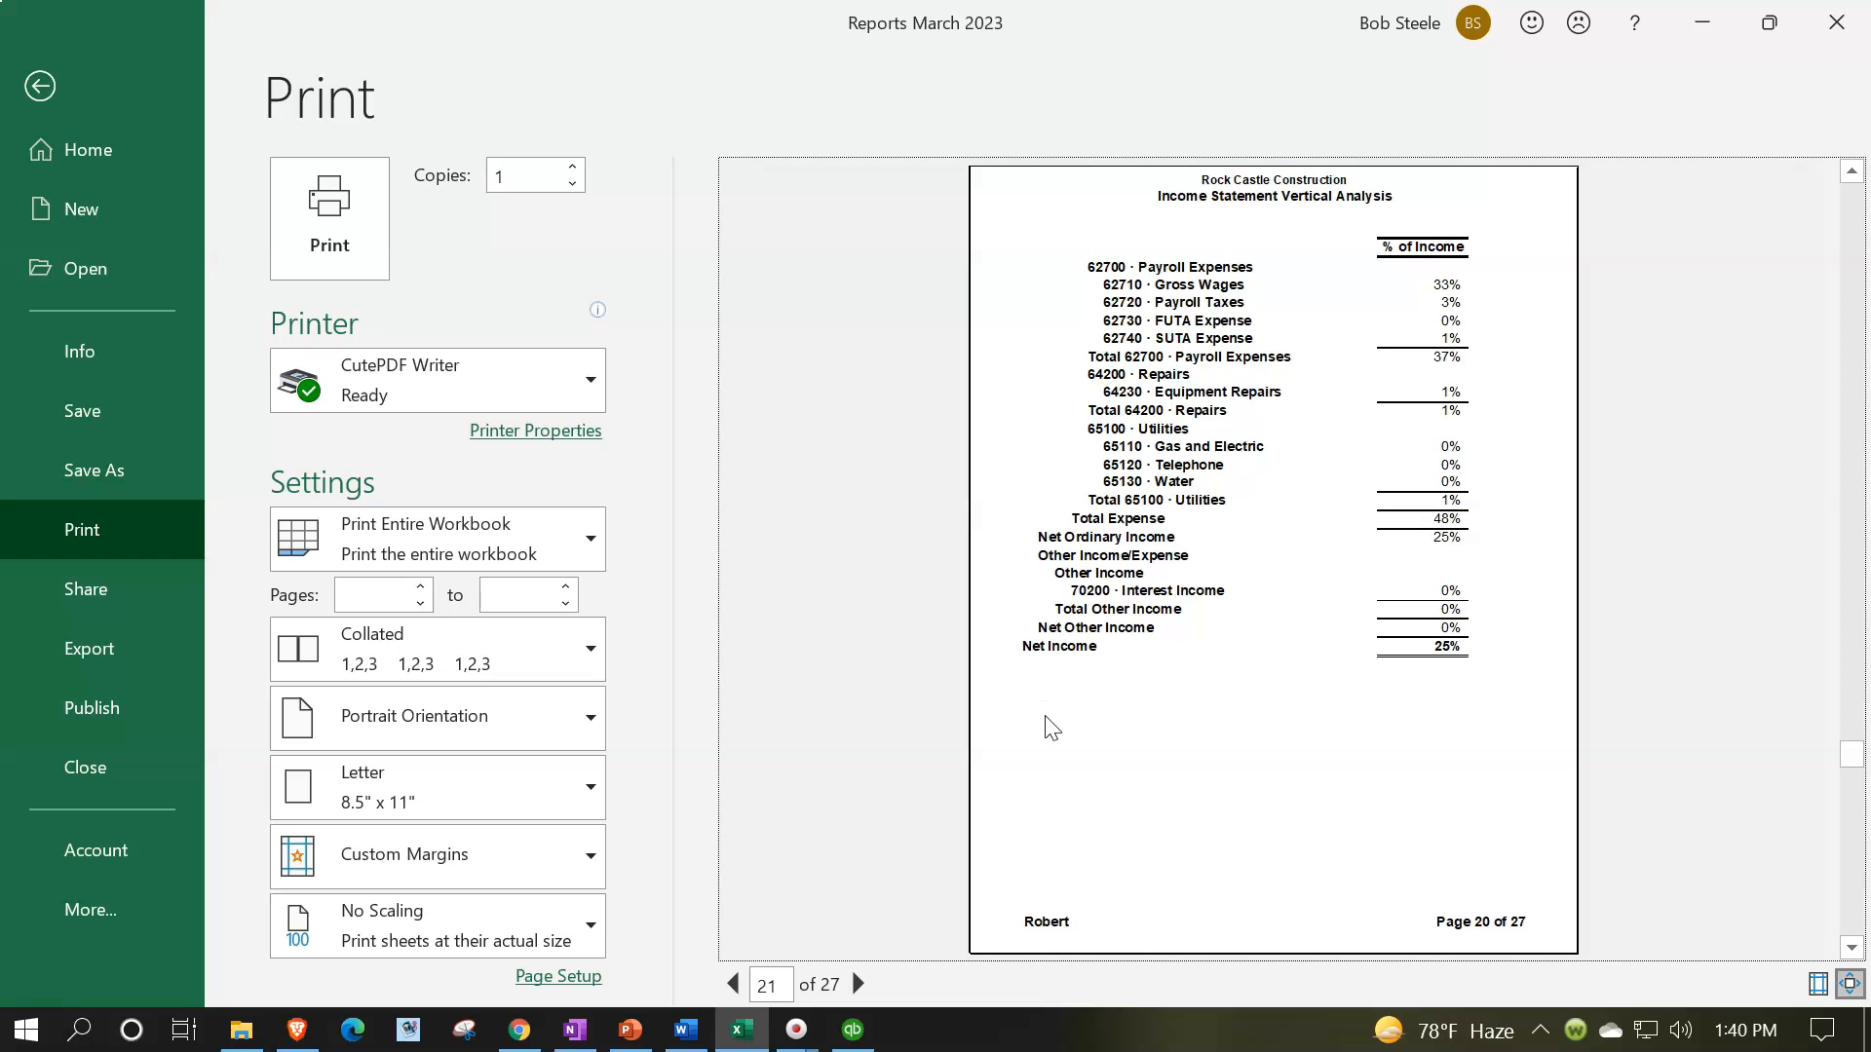
scroll(1048, 721, "down", 1)
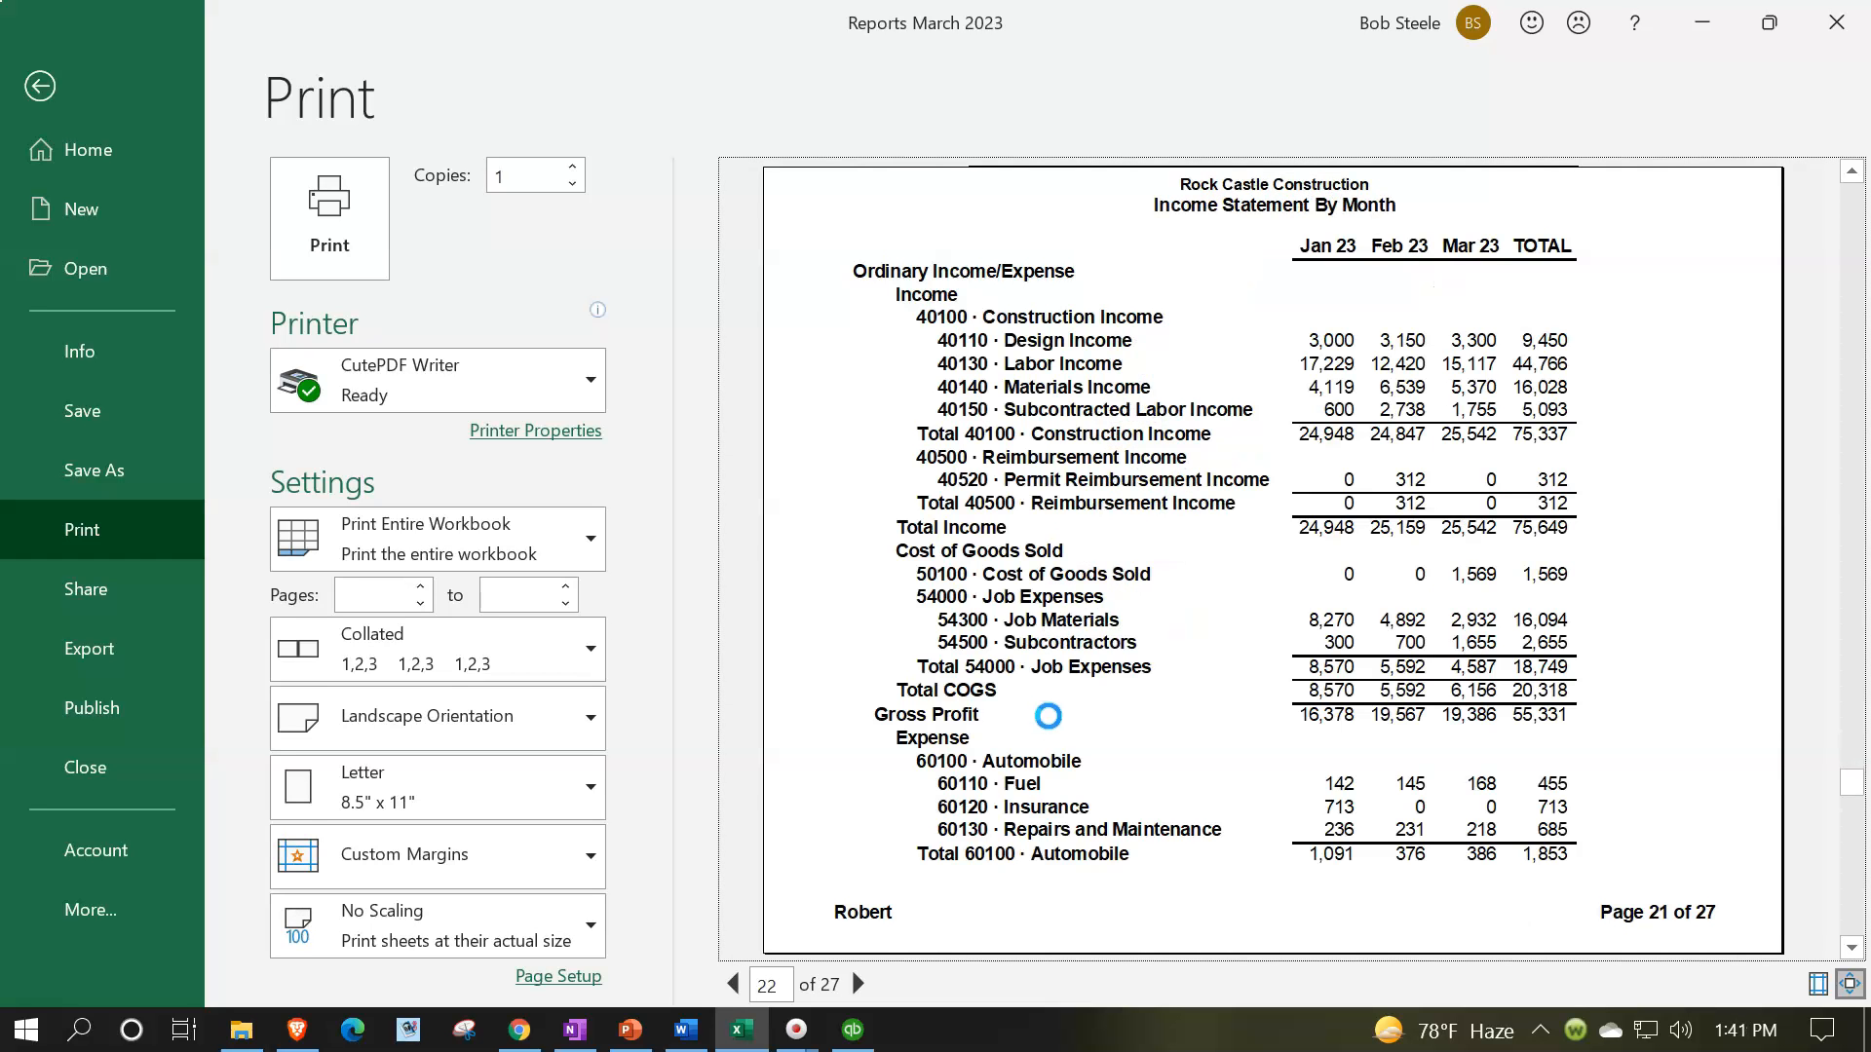
left_click(858, 984)
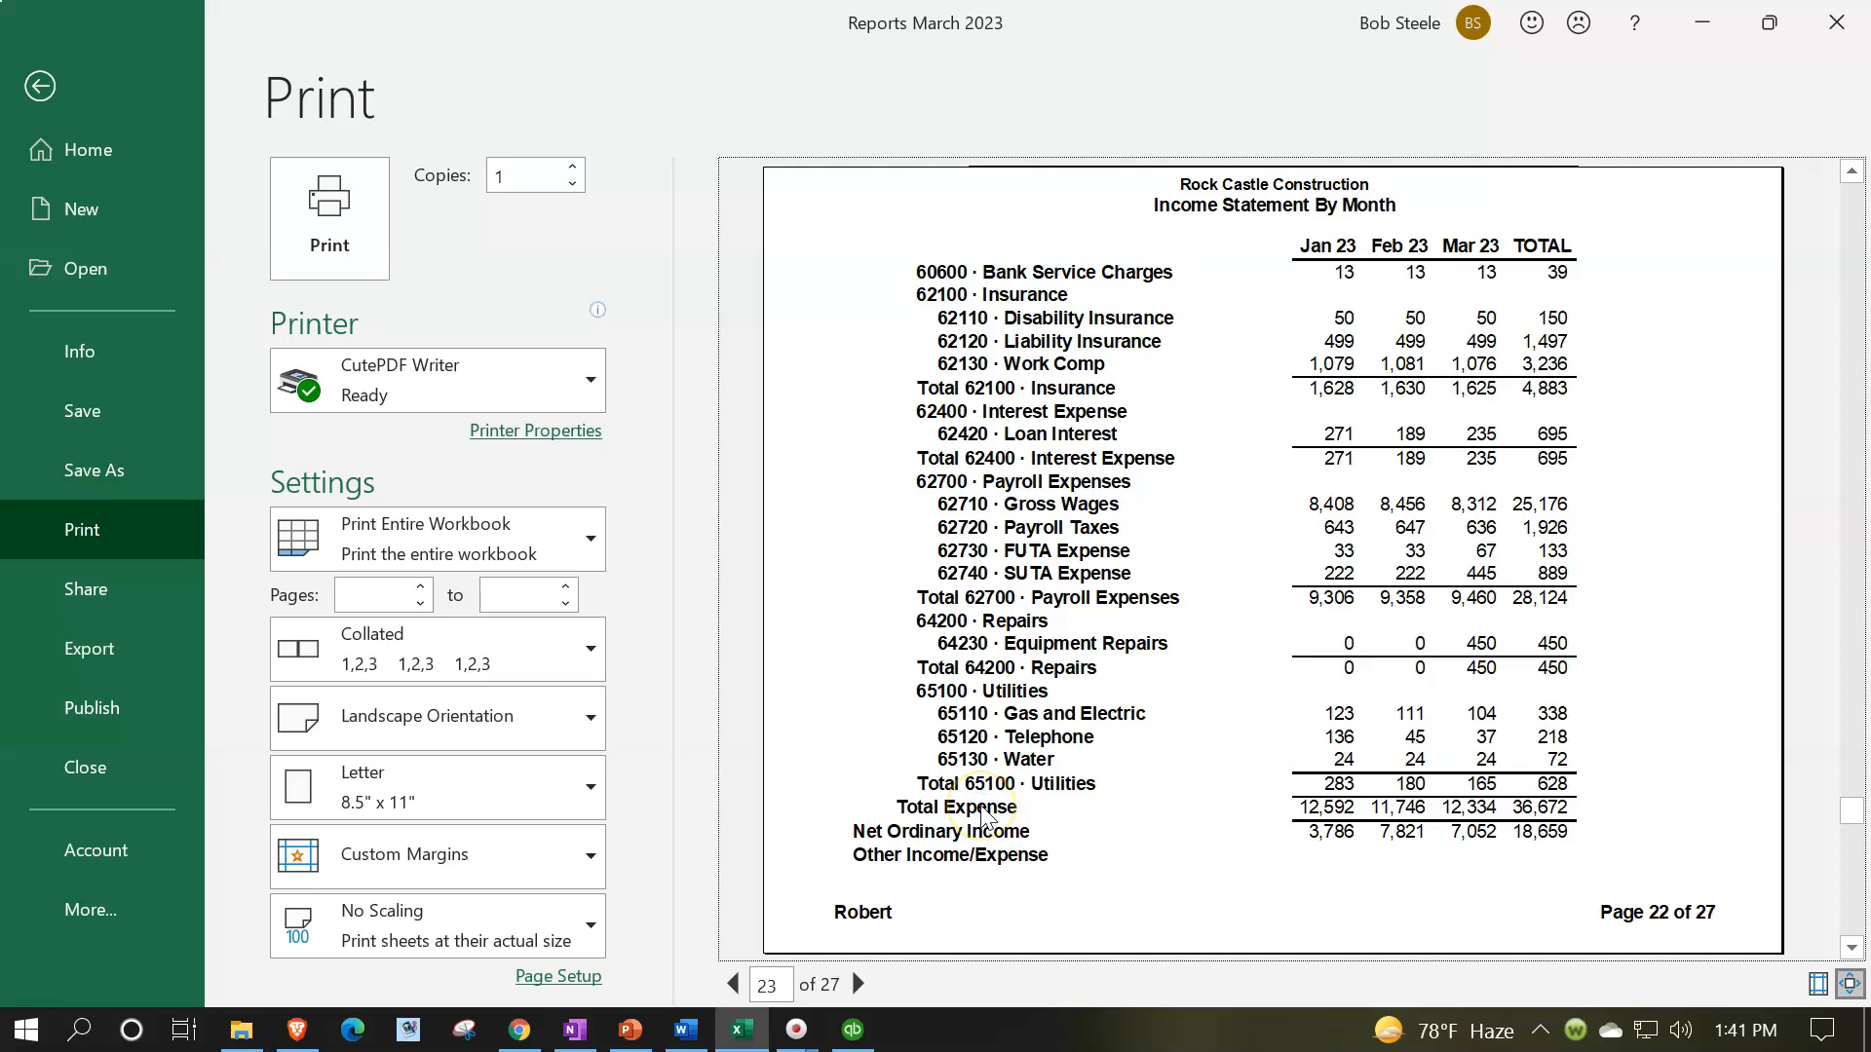
scroll(983, 810, "down", 1)
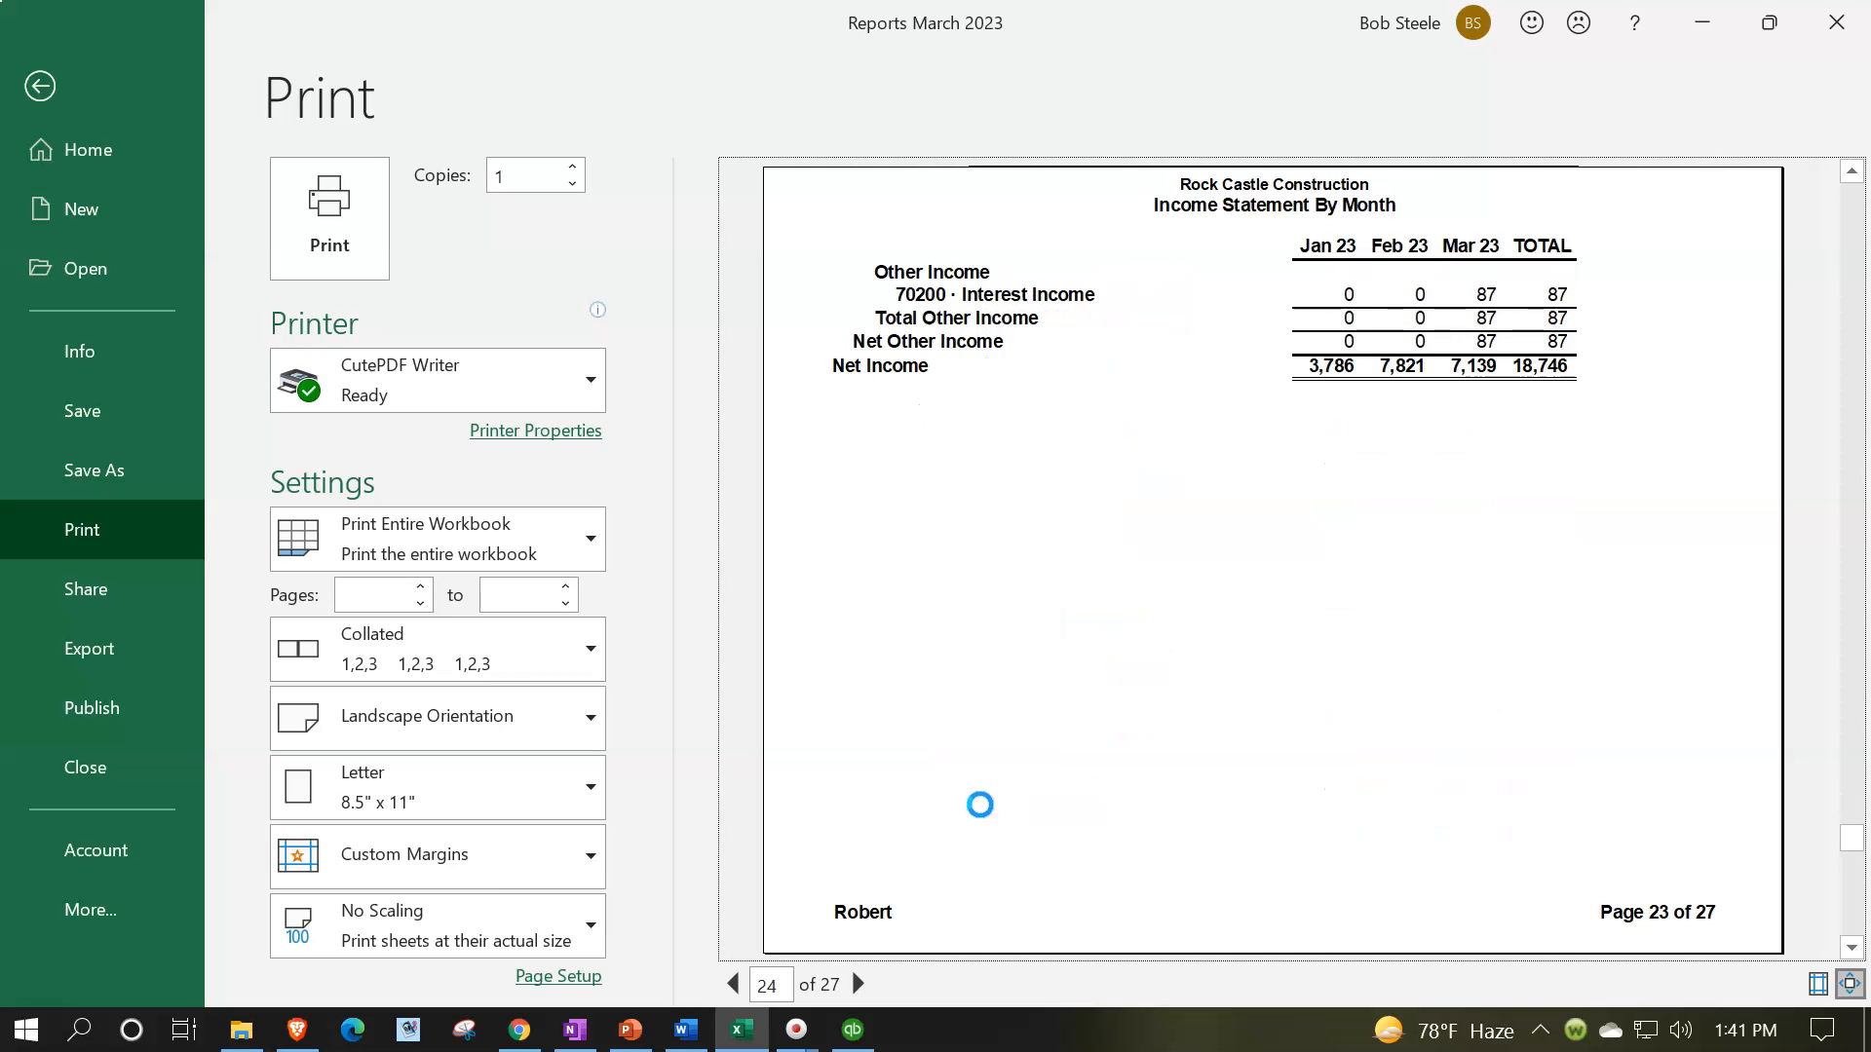
scroll(987, 813, "down", 1)
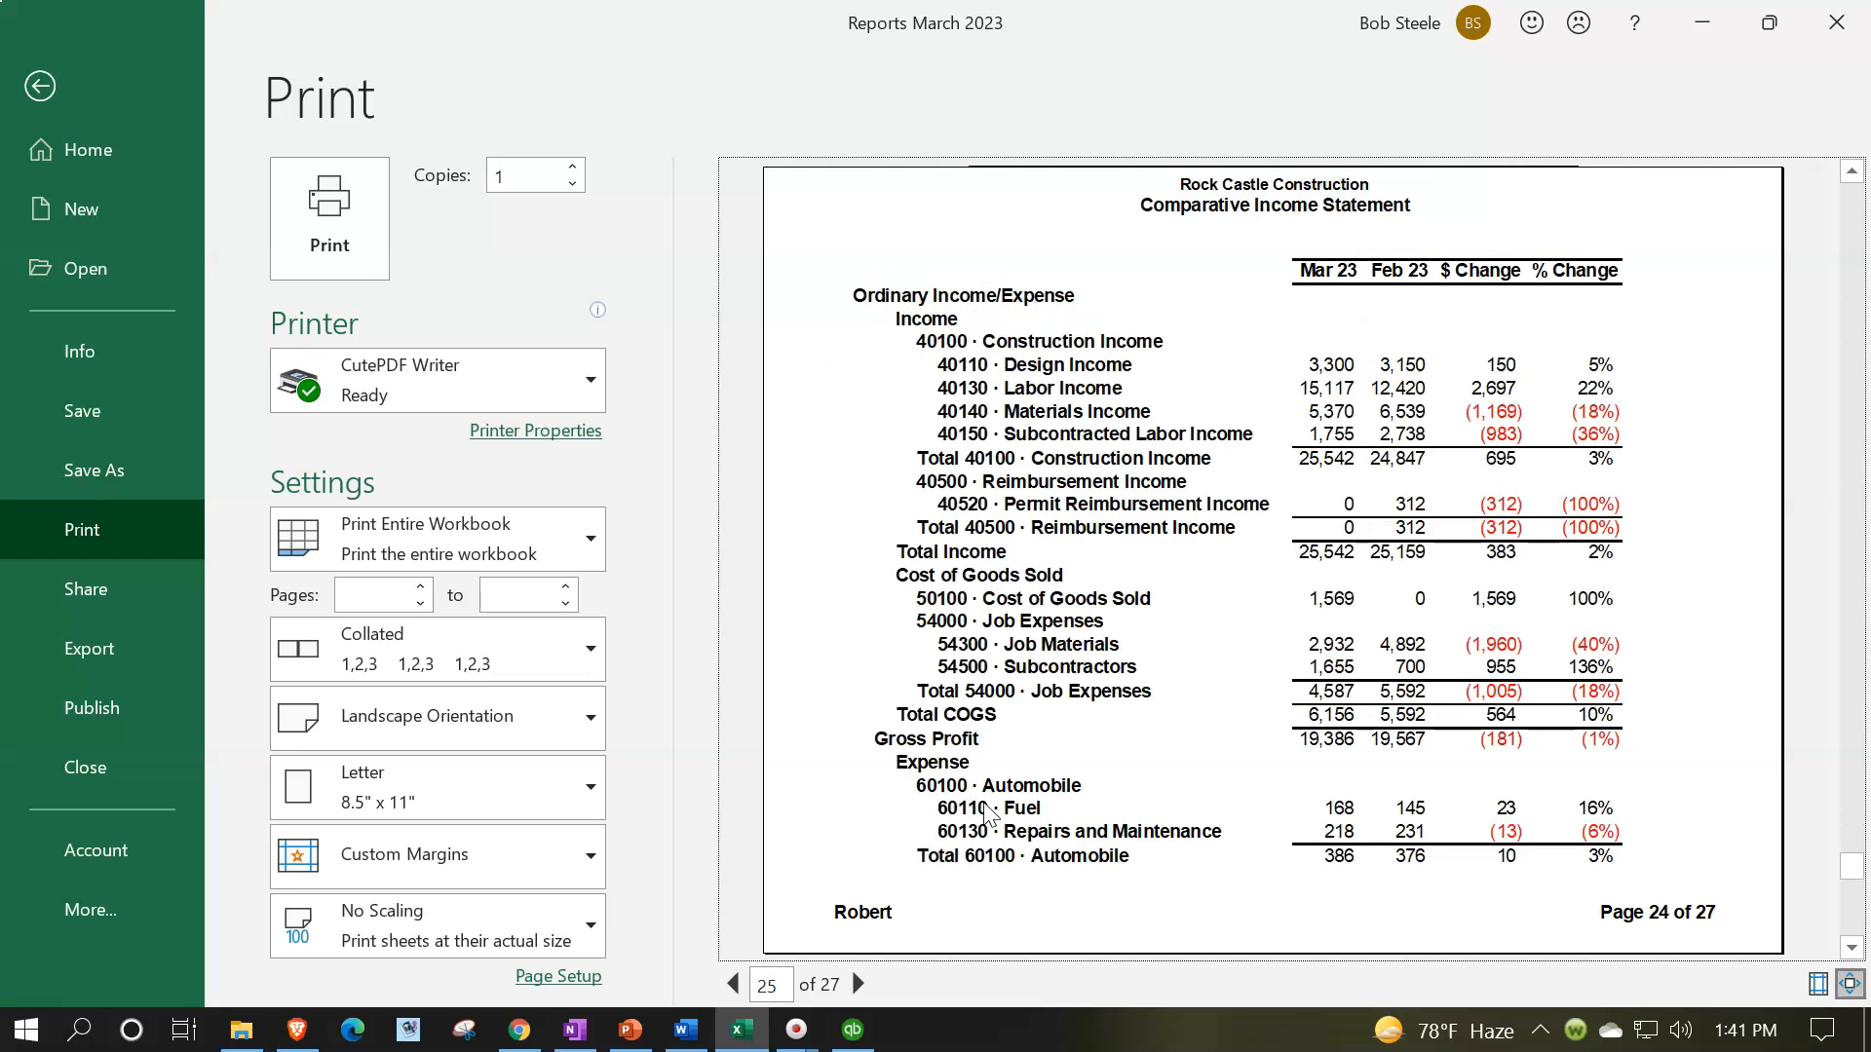
scroll(987, 813, "down", 1)
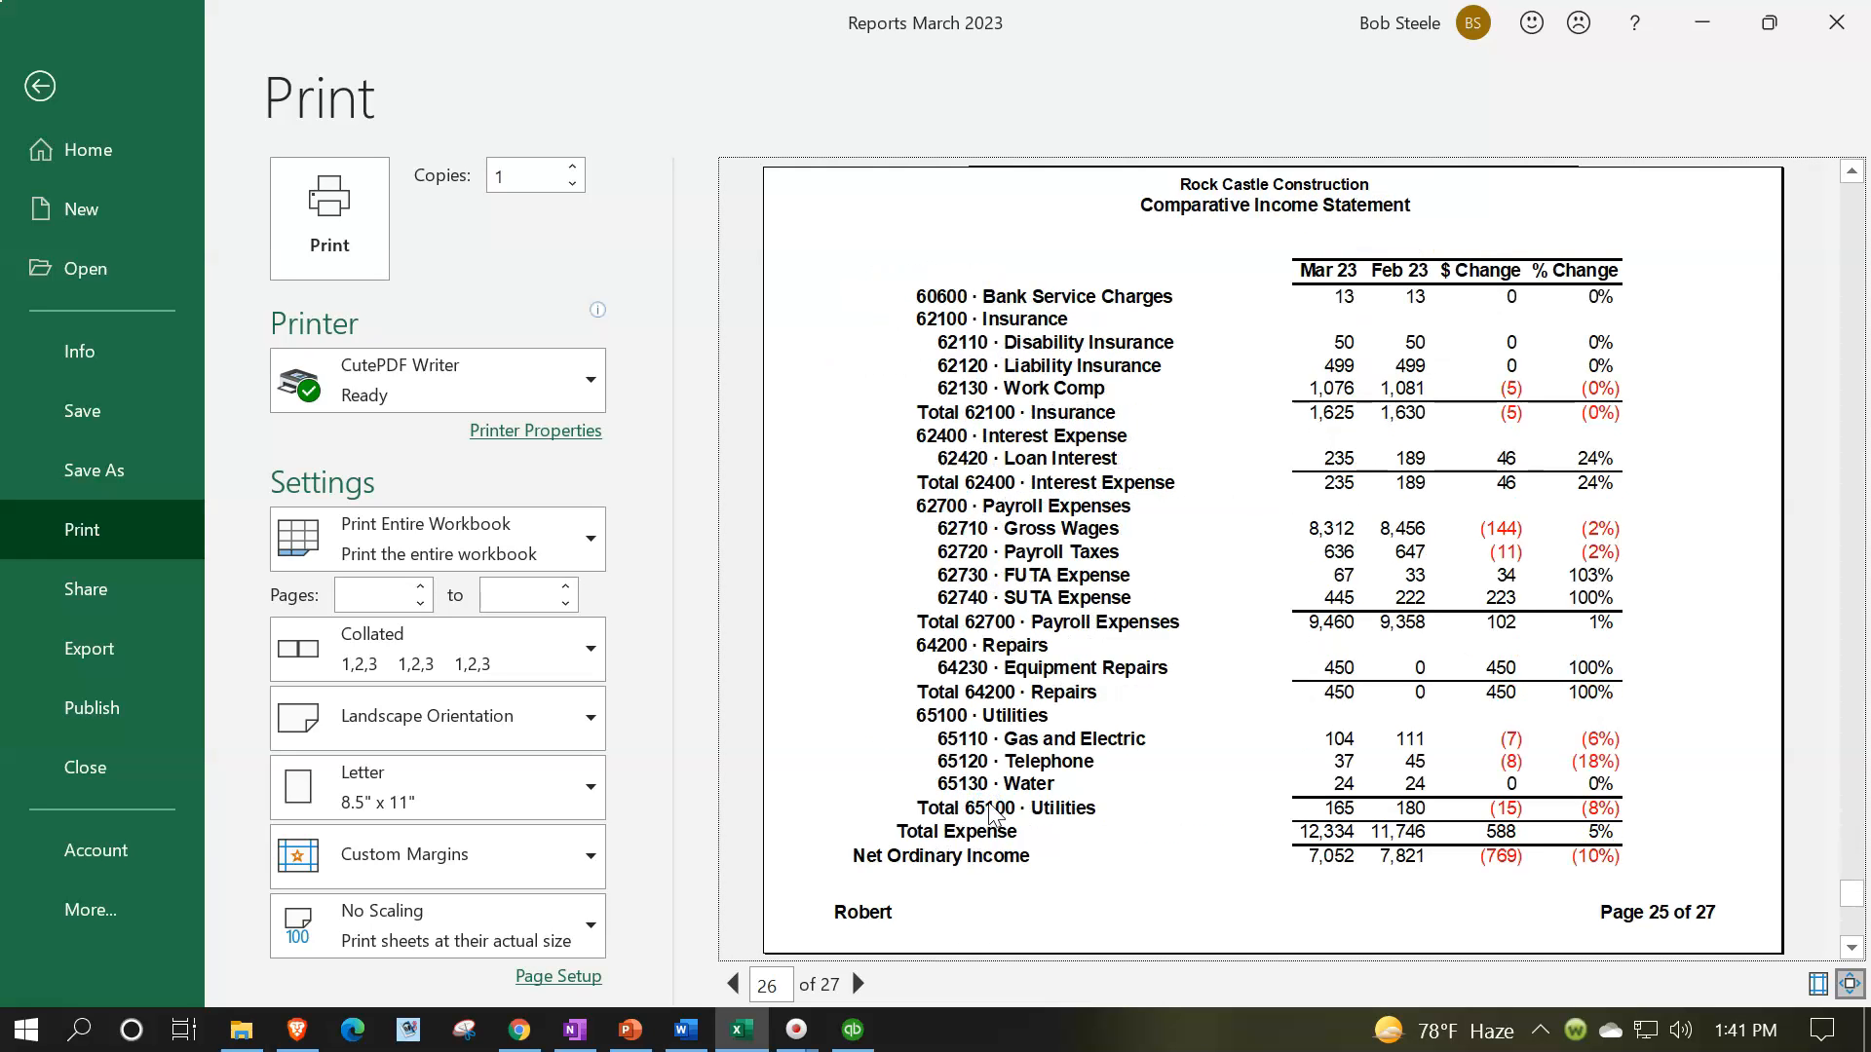
scroll(989, 815, "down", 1)
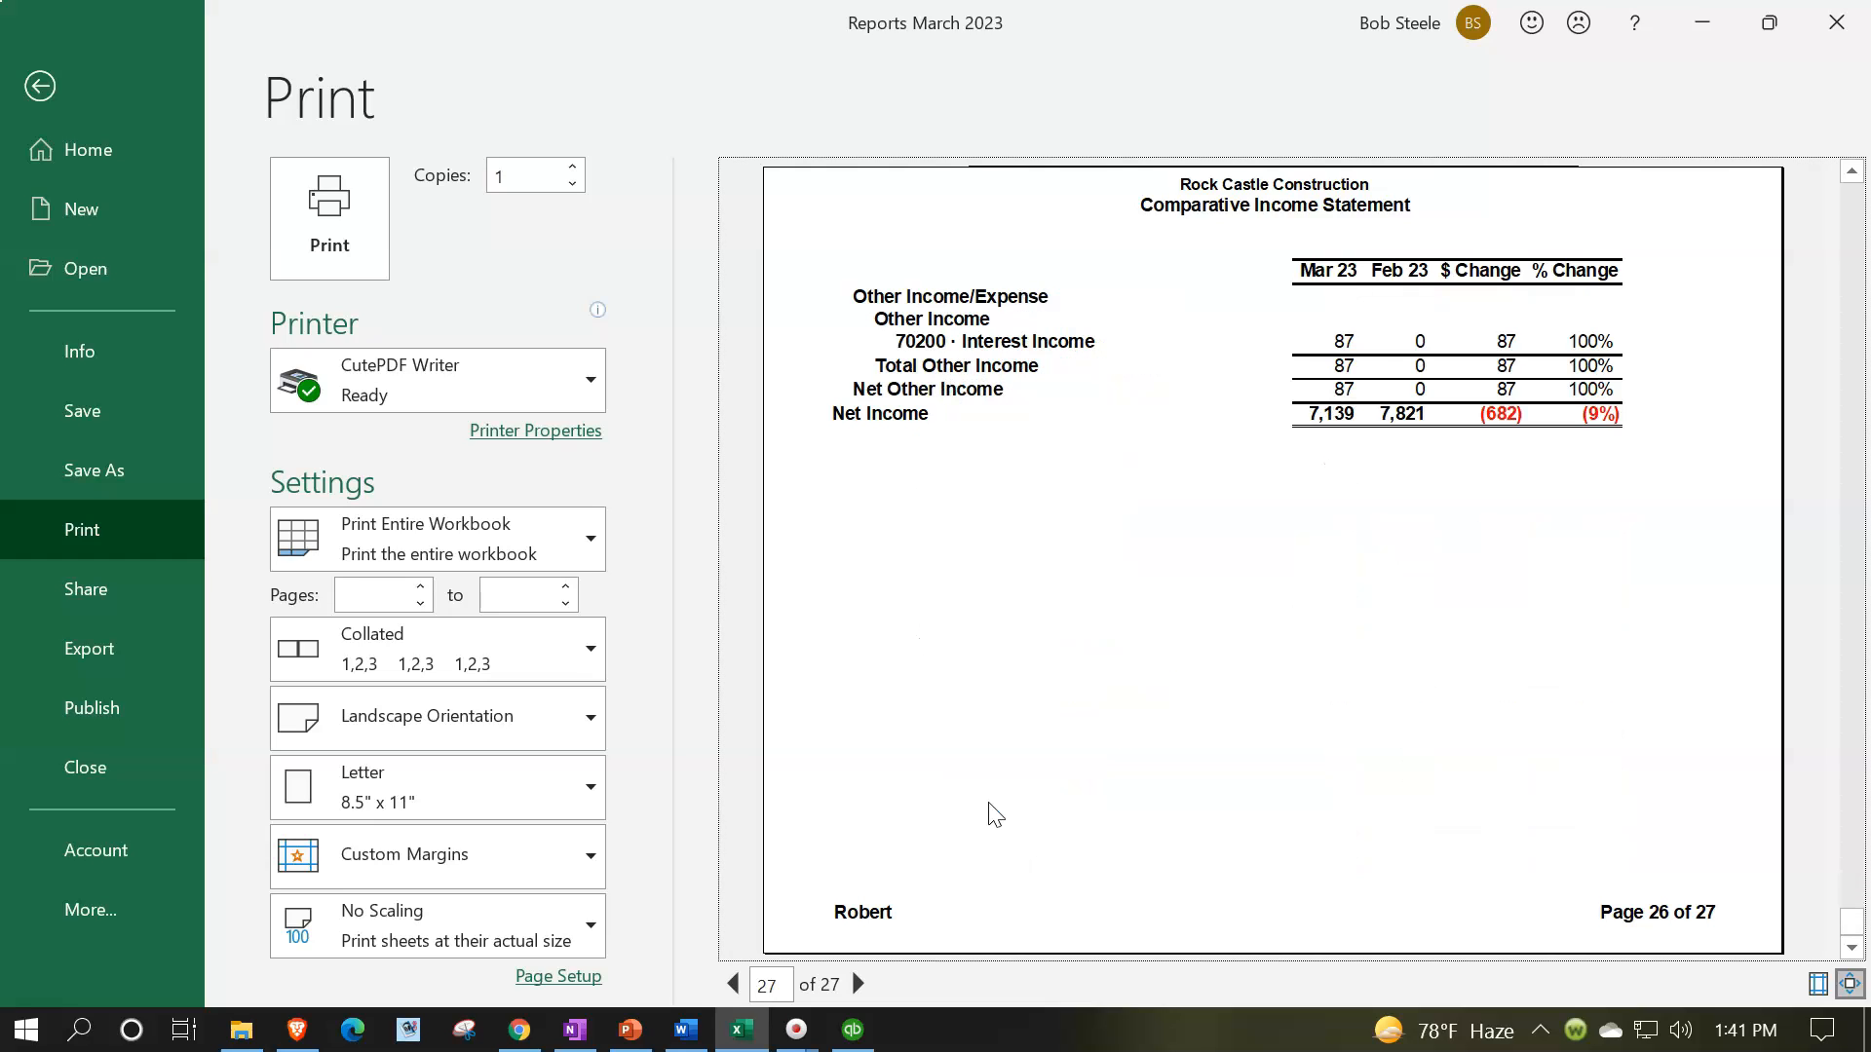
left_click(1166, 608)
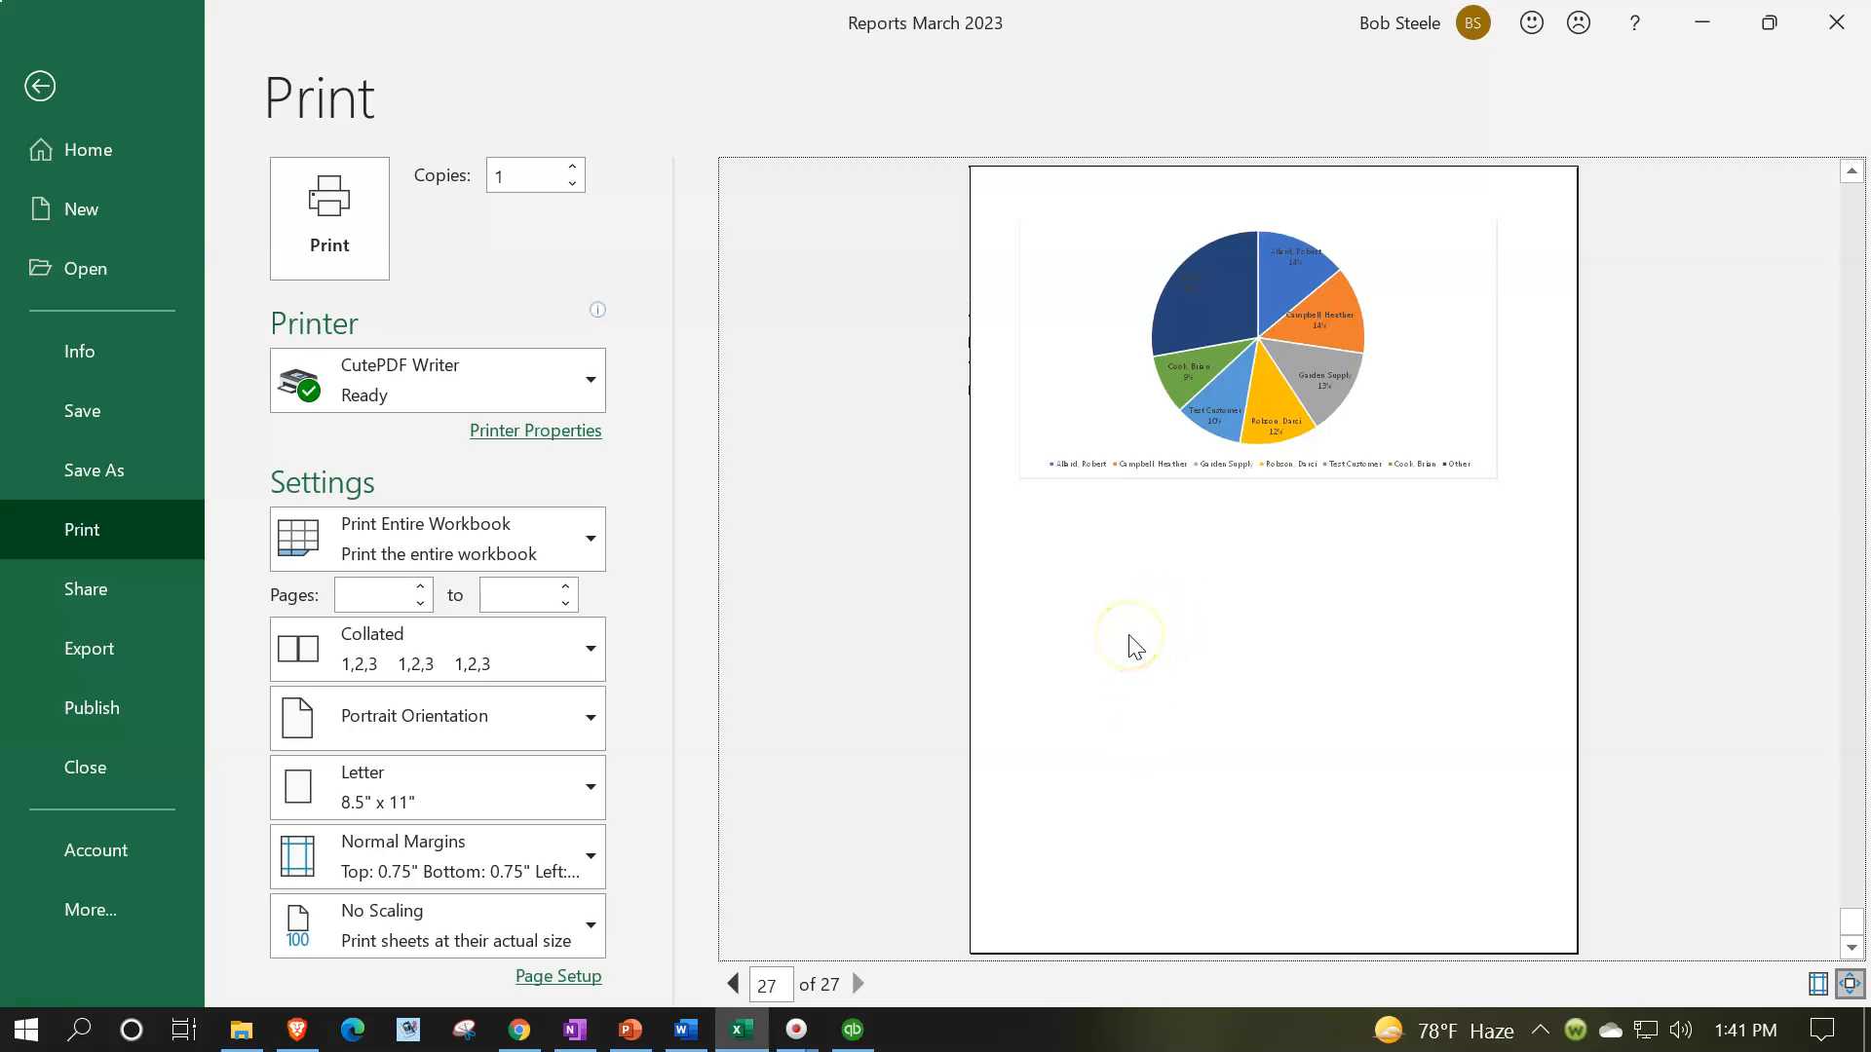
left_click(40, 88)
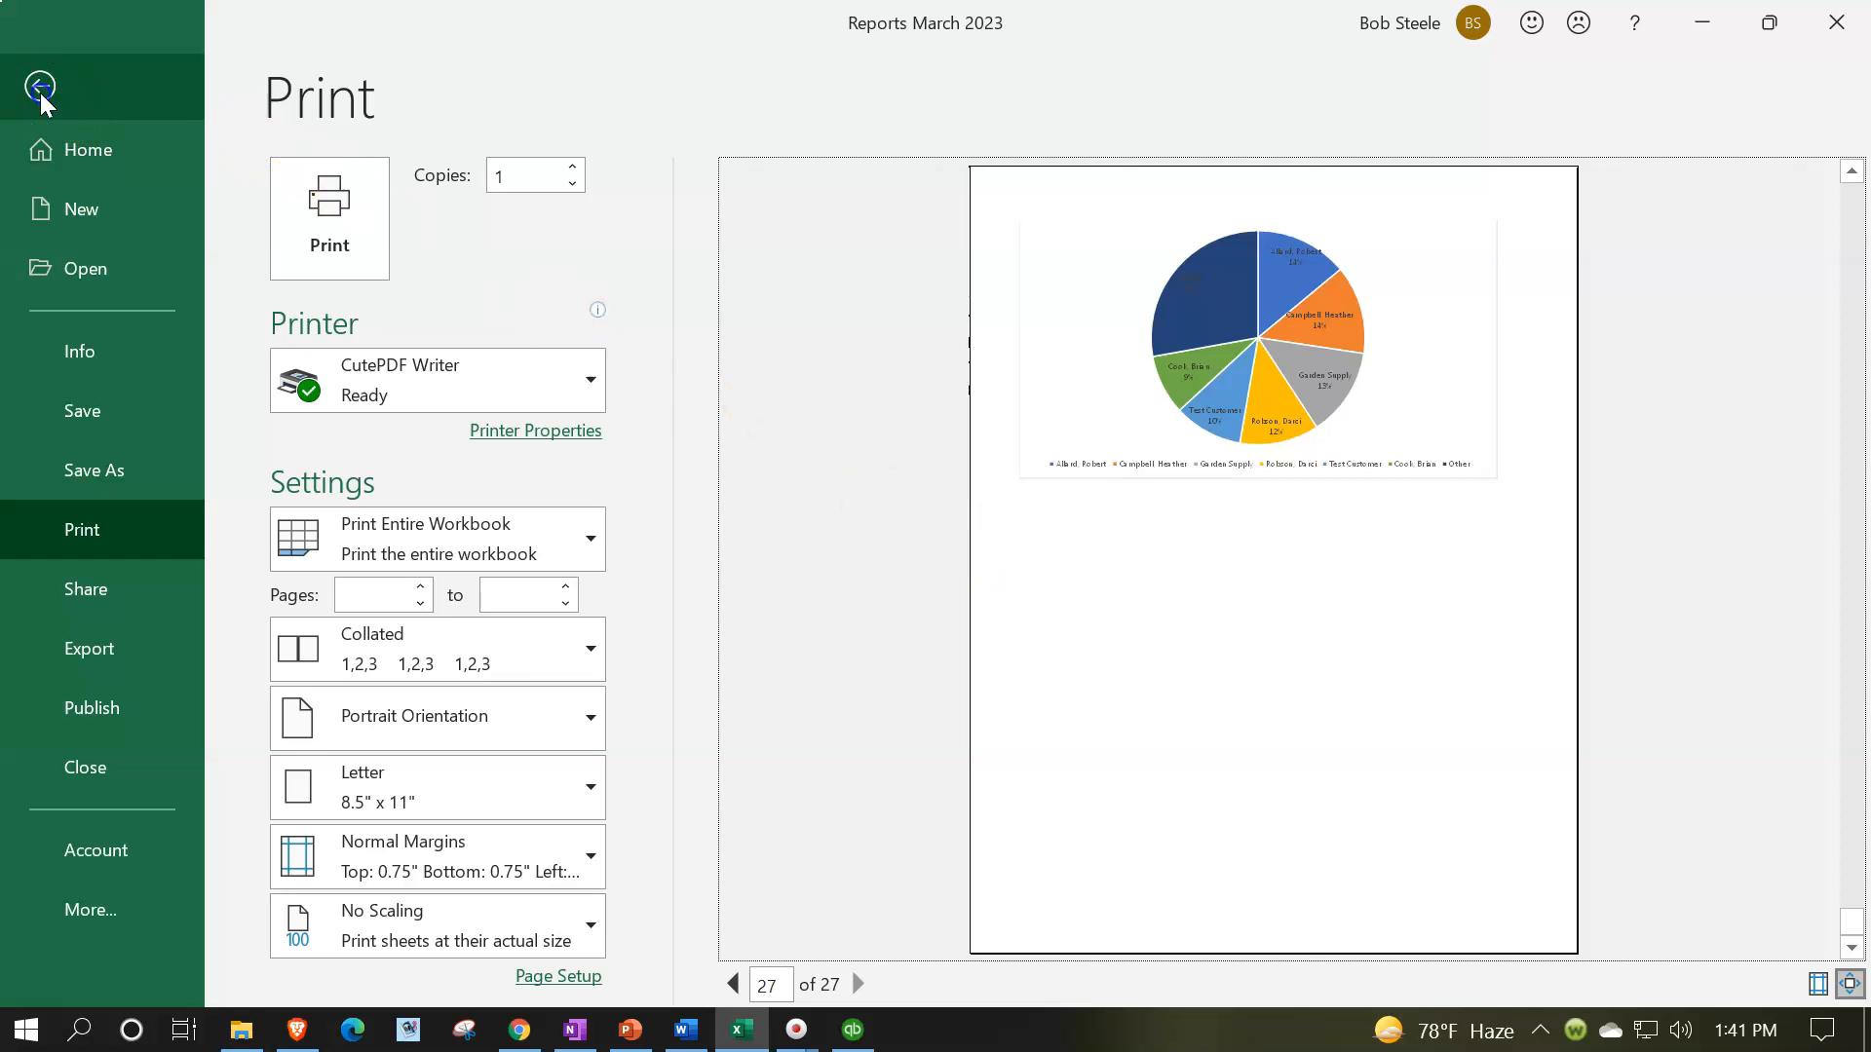
Set Sheet2's own page orientation to Landscape with an empty cell selected instead of the chart
left_click(1136, 412)
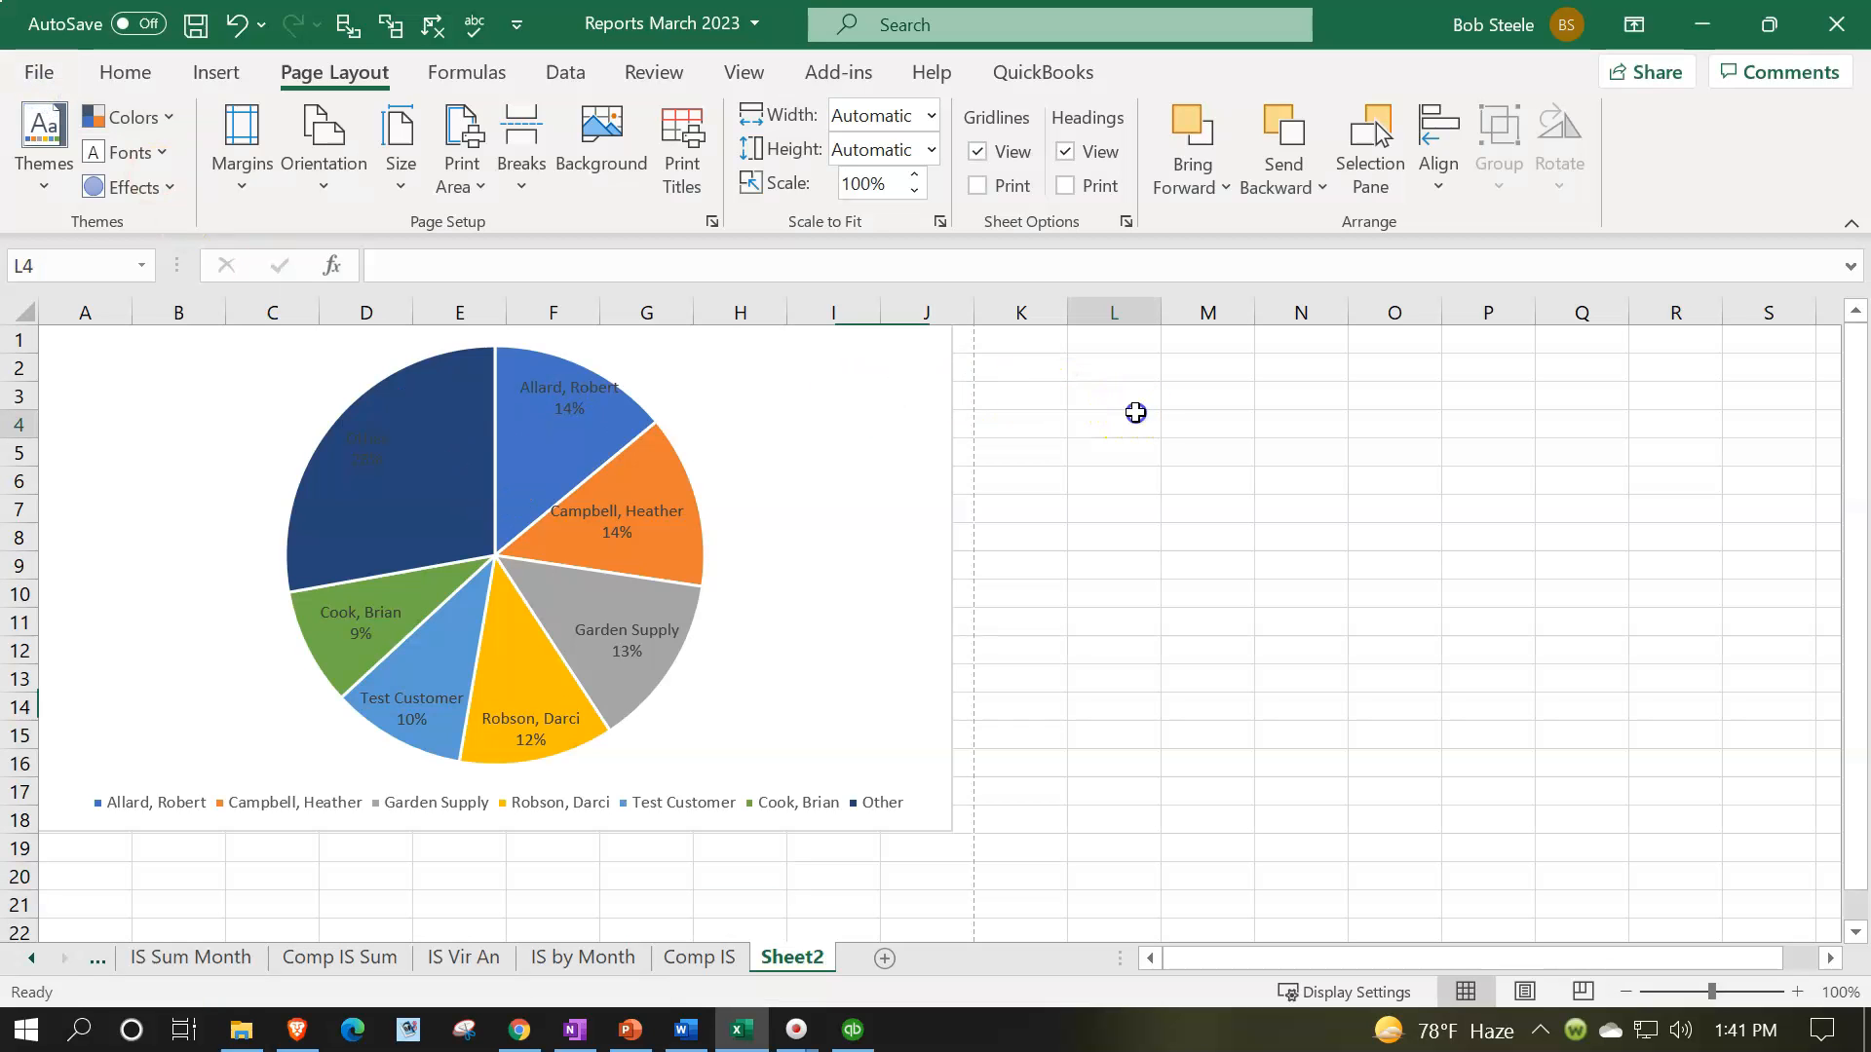
left_click(323, 146)
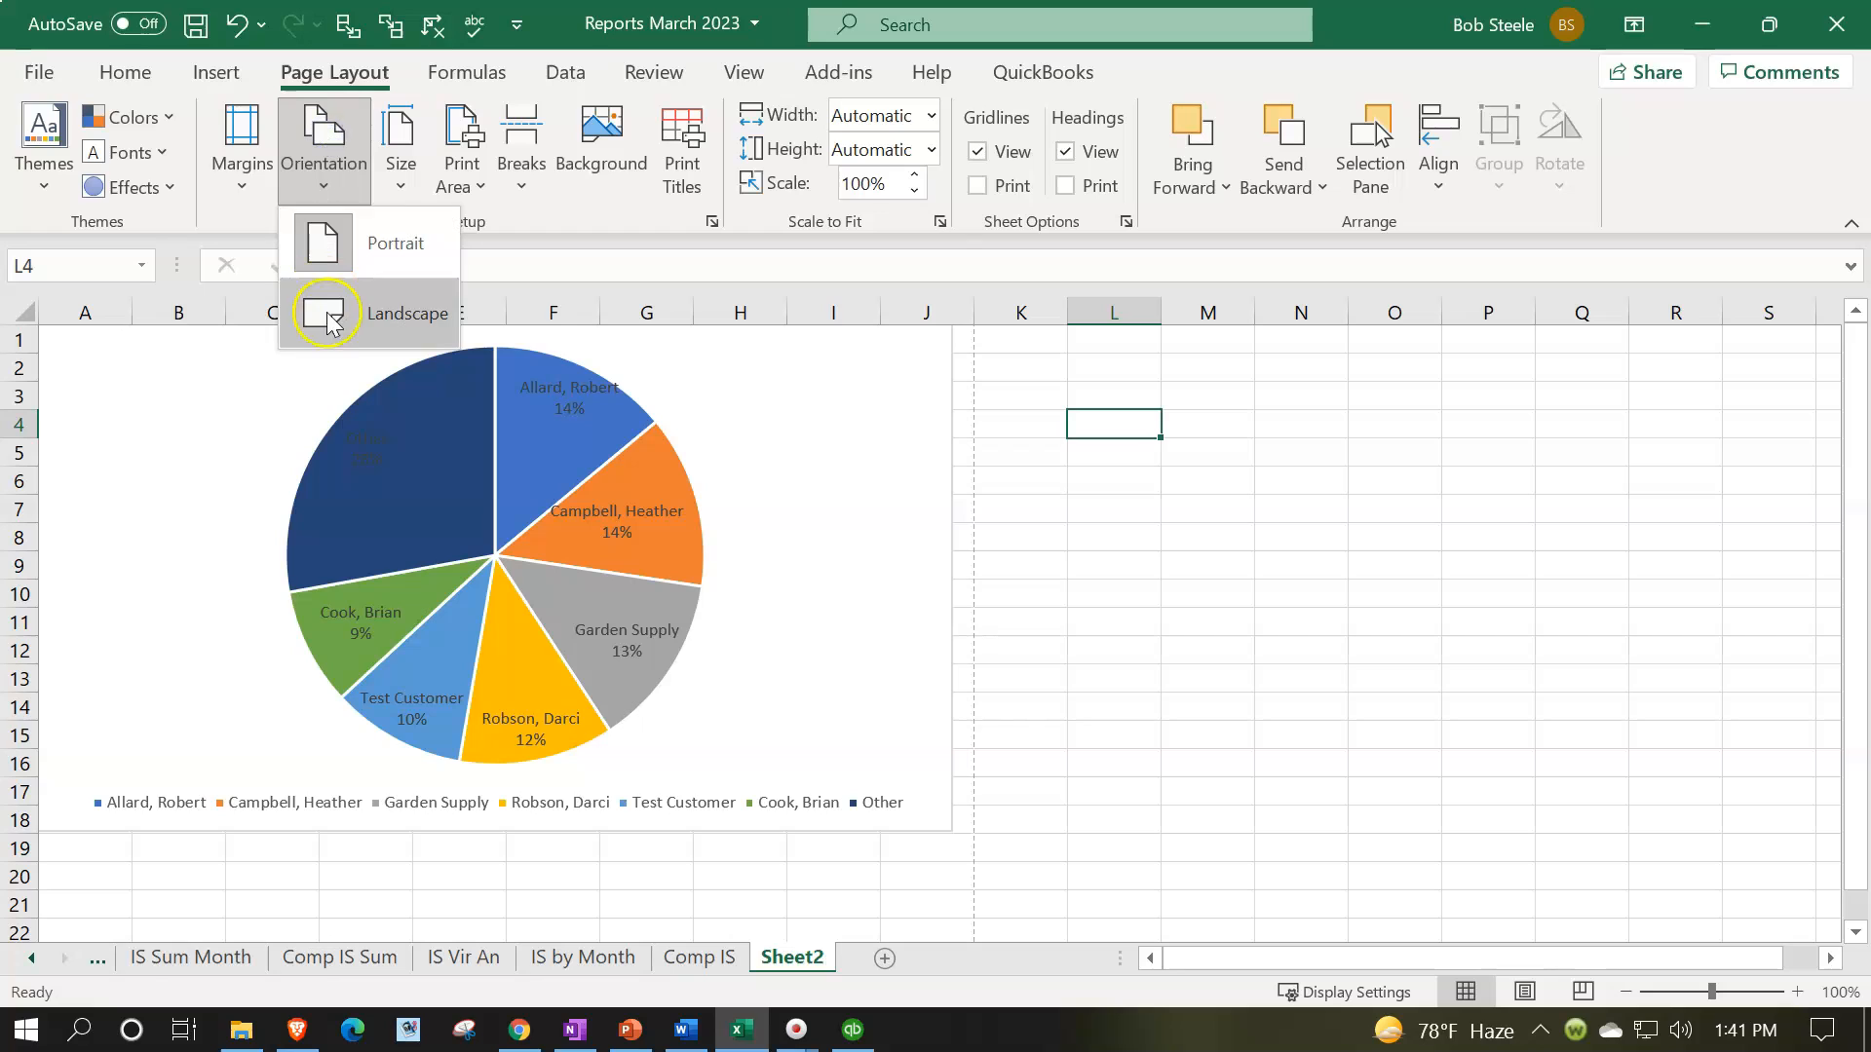
left_click(326, 317)
left_click(307, 164)
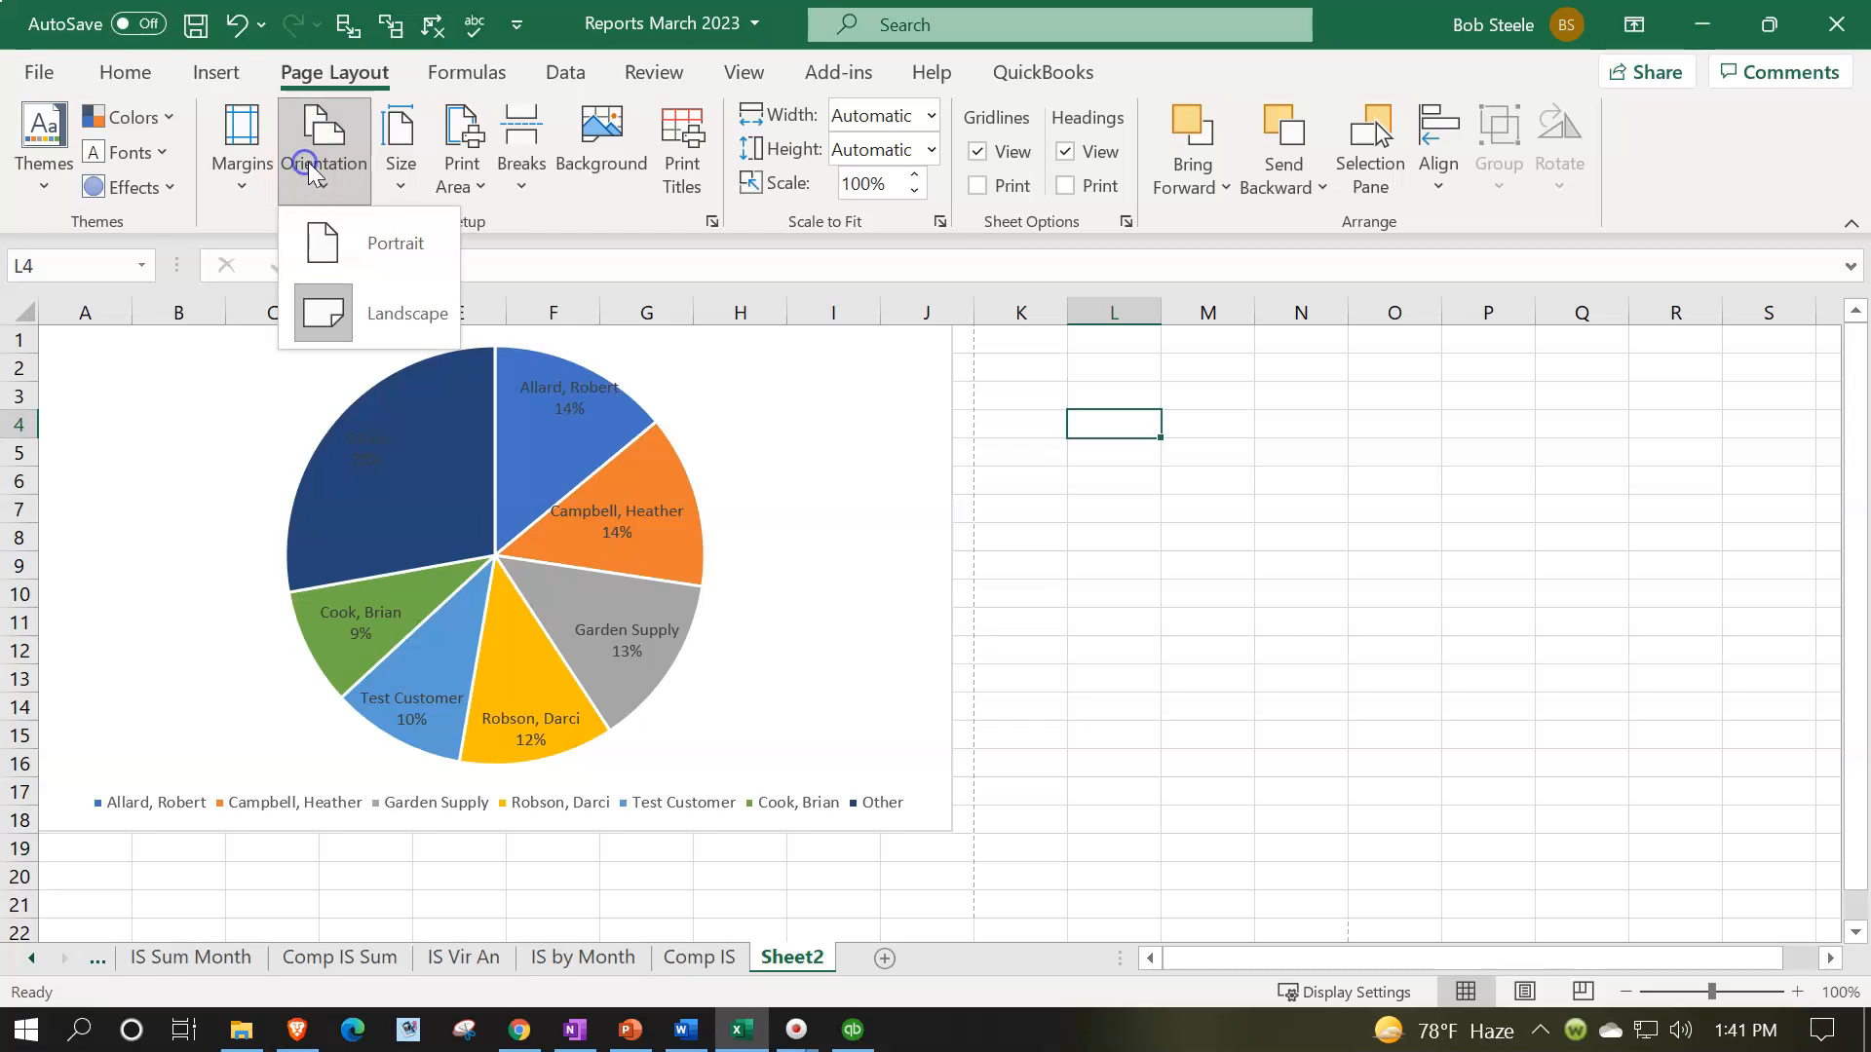
left_click(1283, 624)
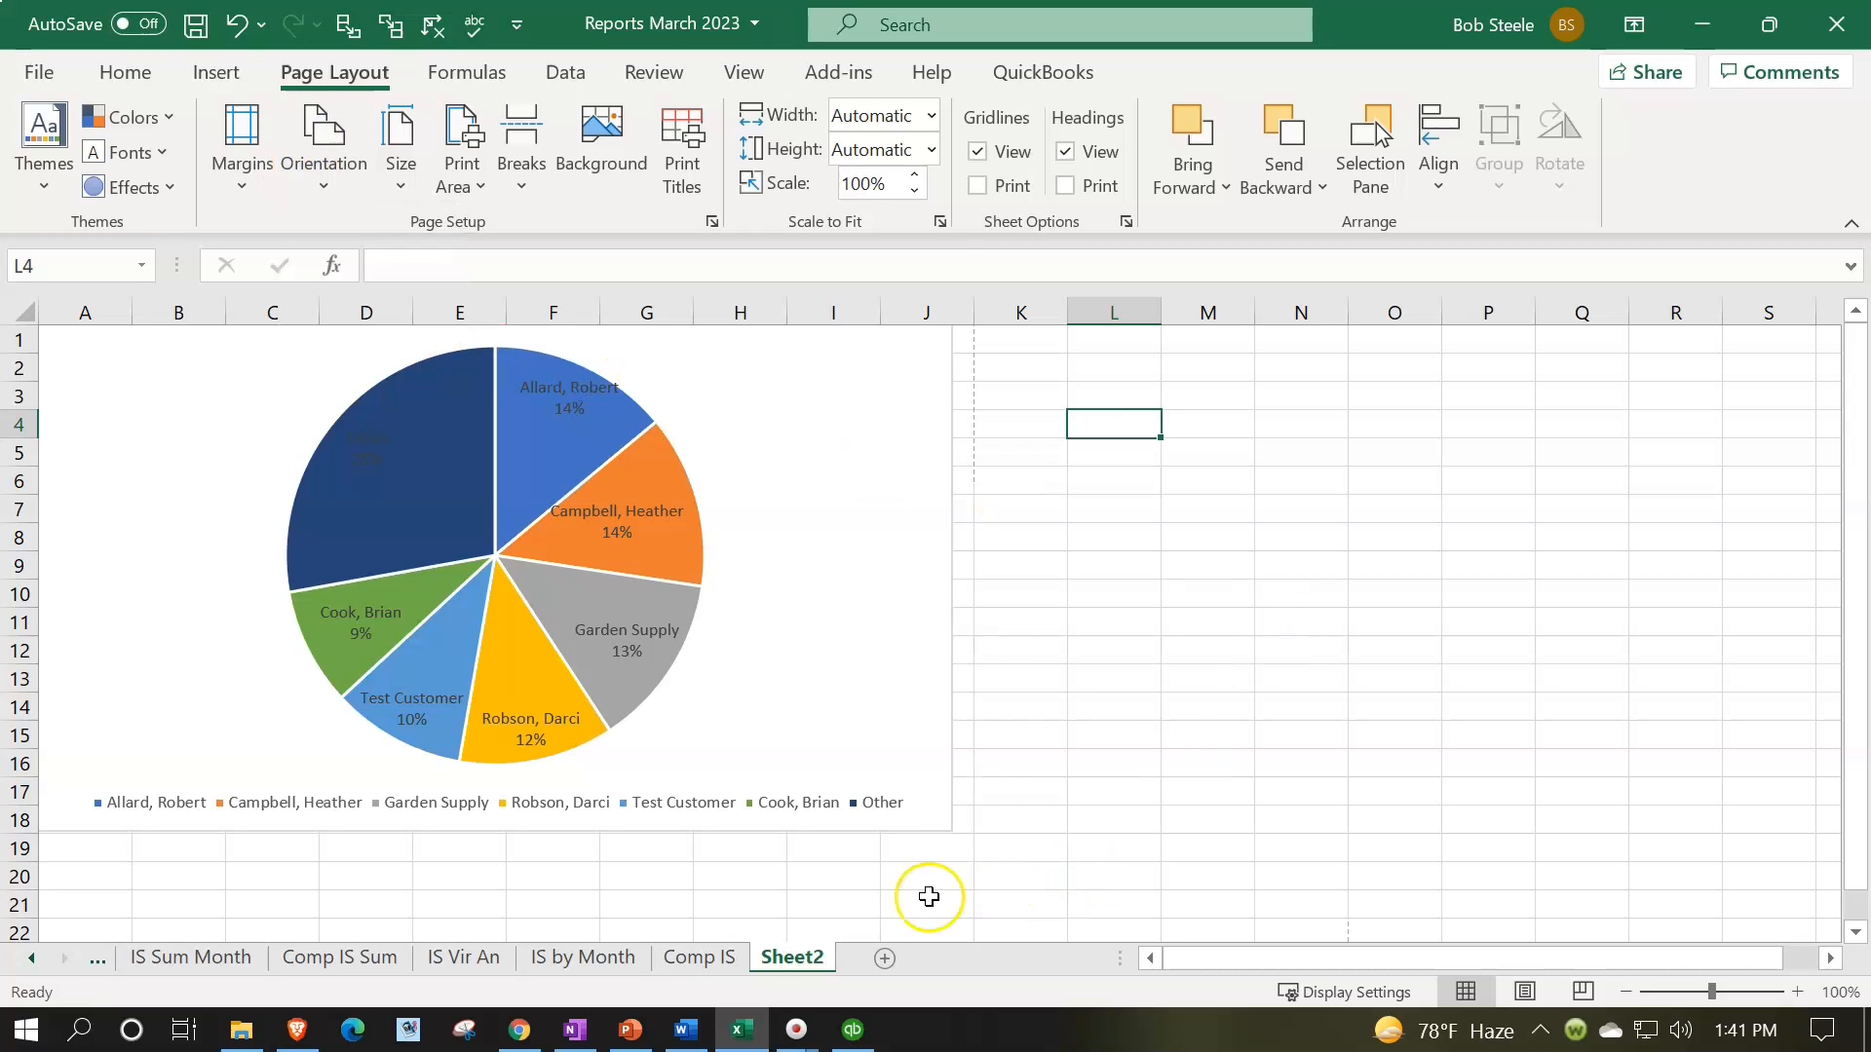
Rename the Sheet2 worksheet as AR Graph
double_click(792, 958)
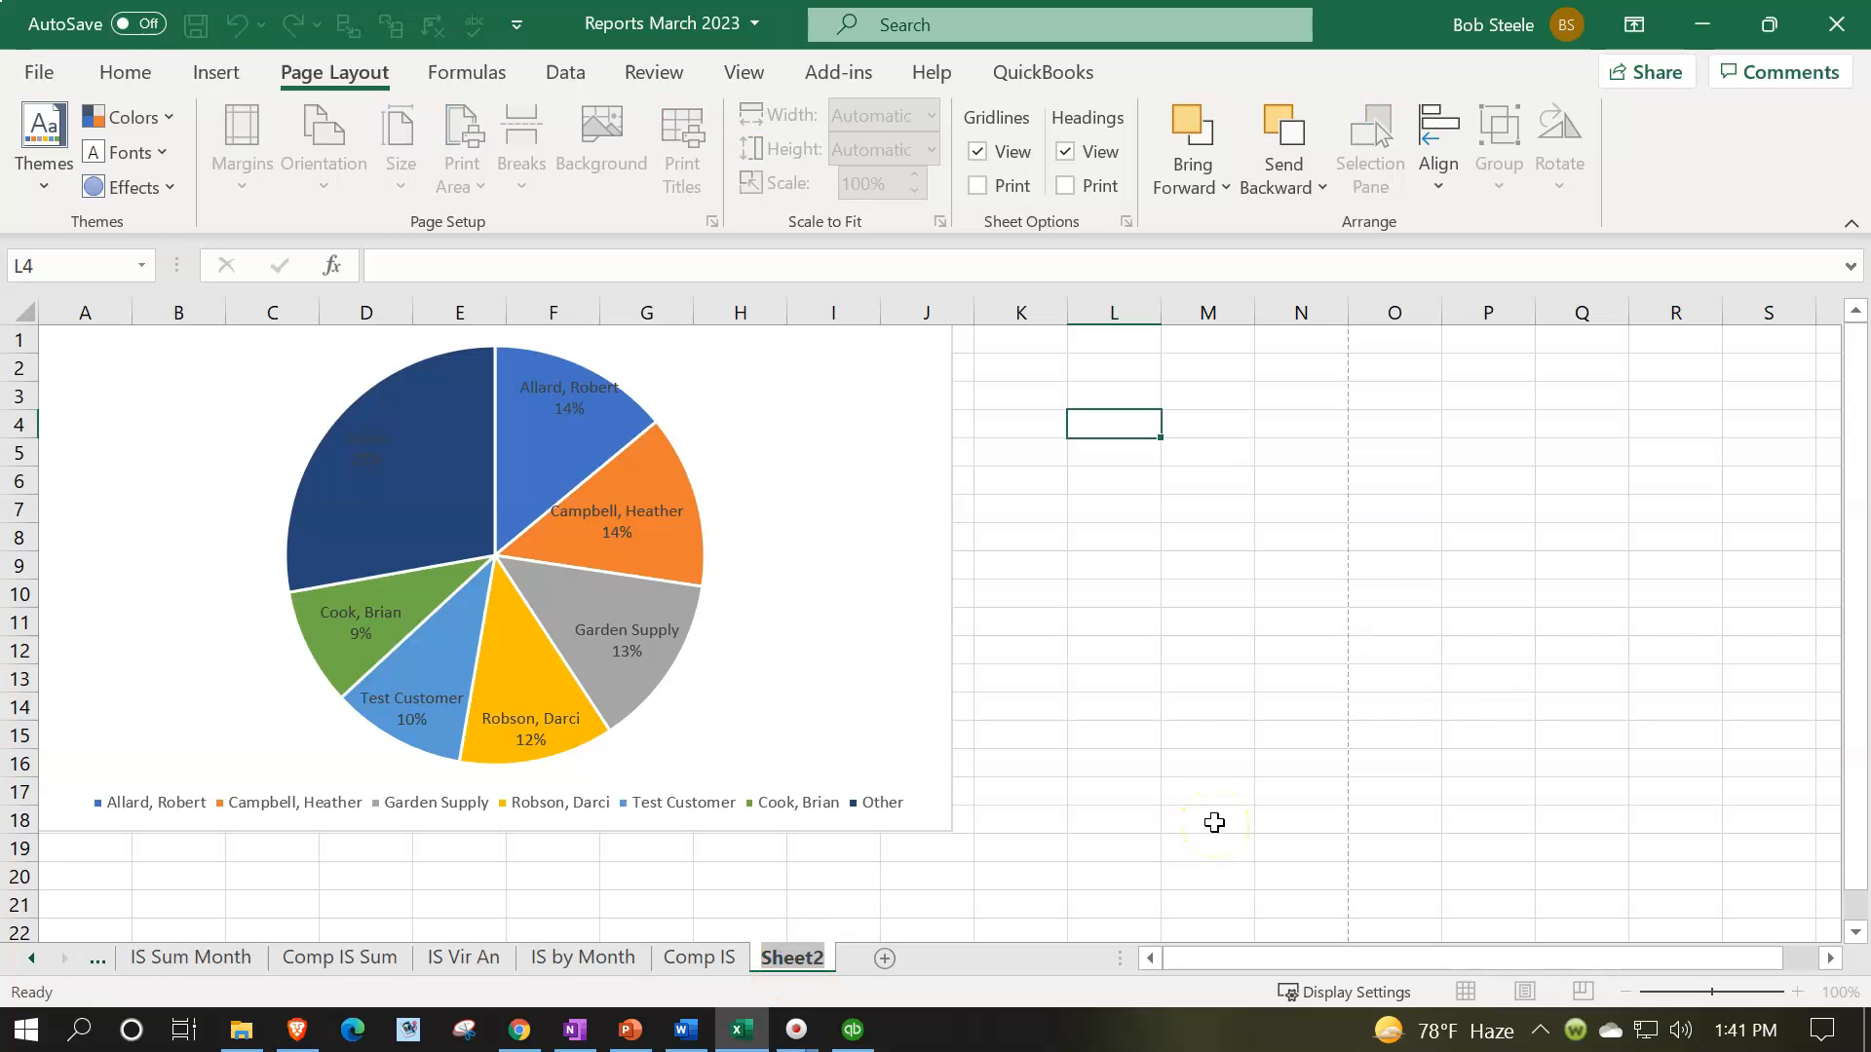
type("AR Graph")
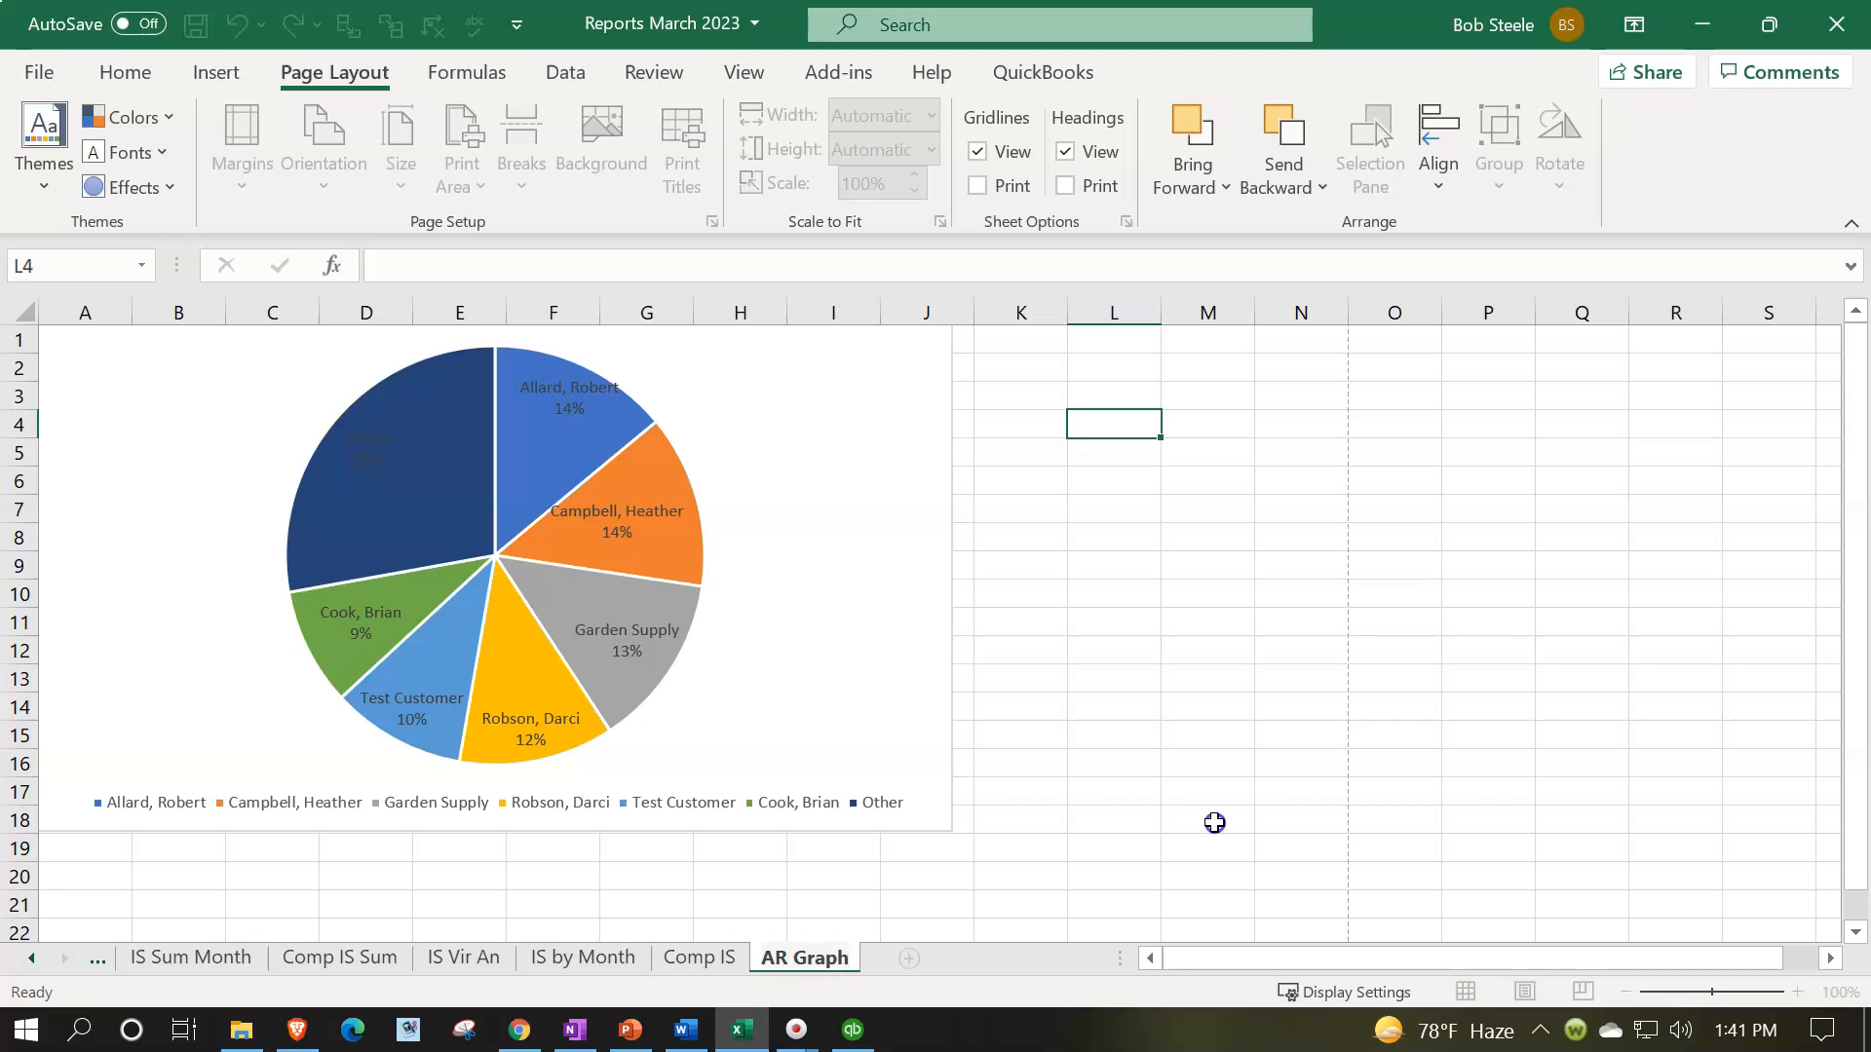
left_click(1214, 823)
Unhide the AR Graph Data worksheet and return to the AR Graph sheet
left_click(711, 955)
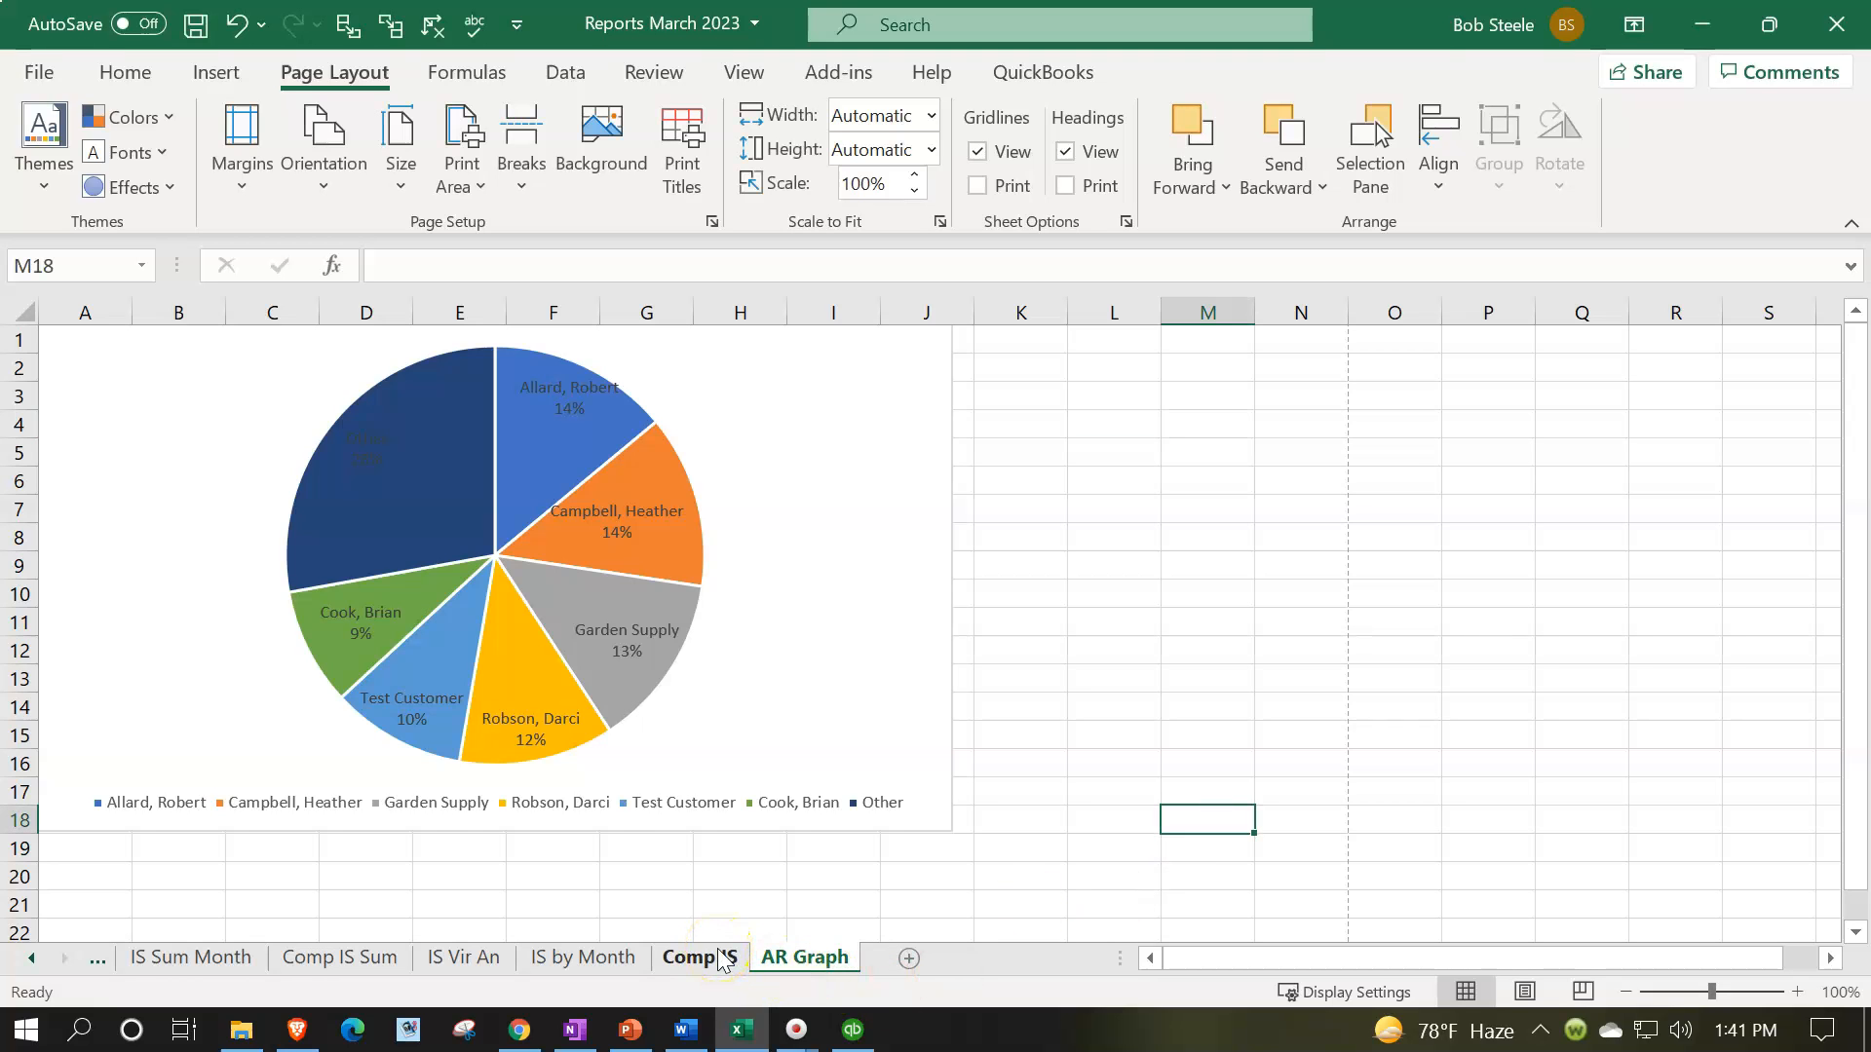
left_click(802, 958, "ctrl")
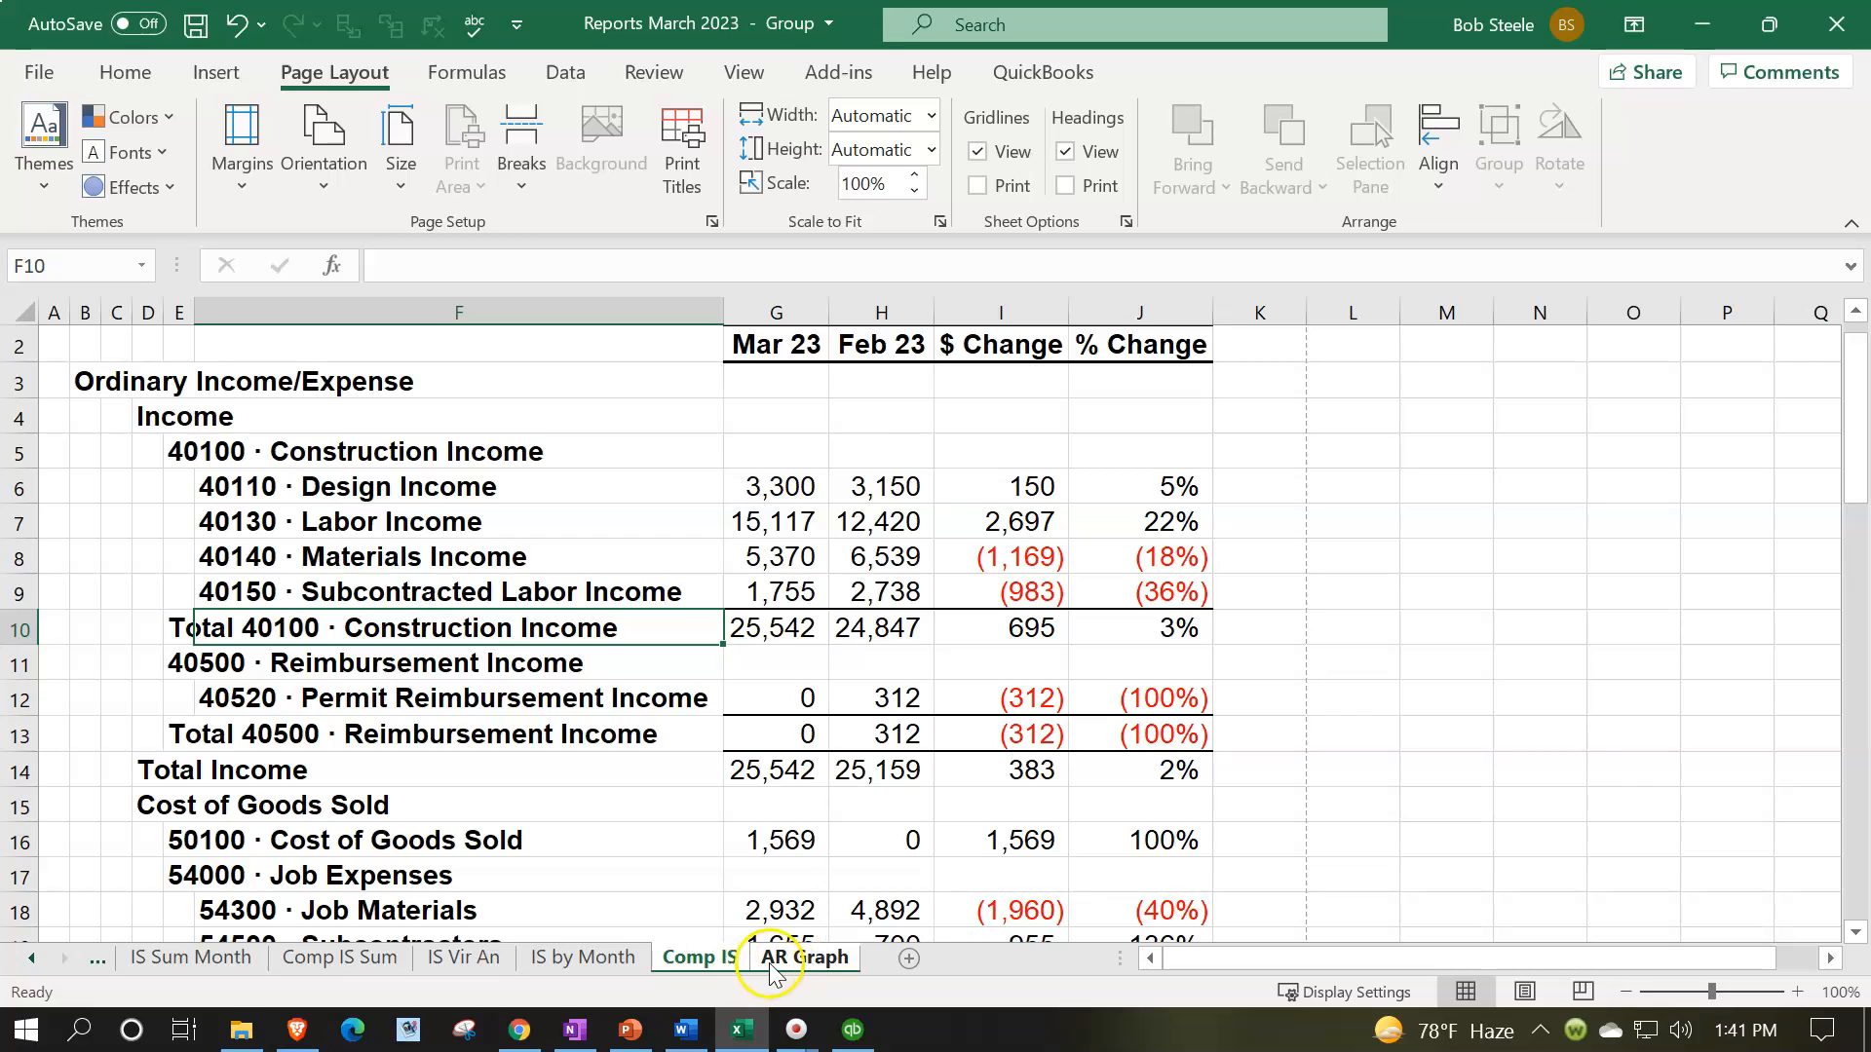
right_click(772, 964)
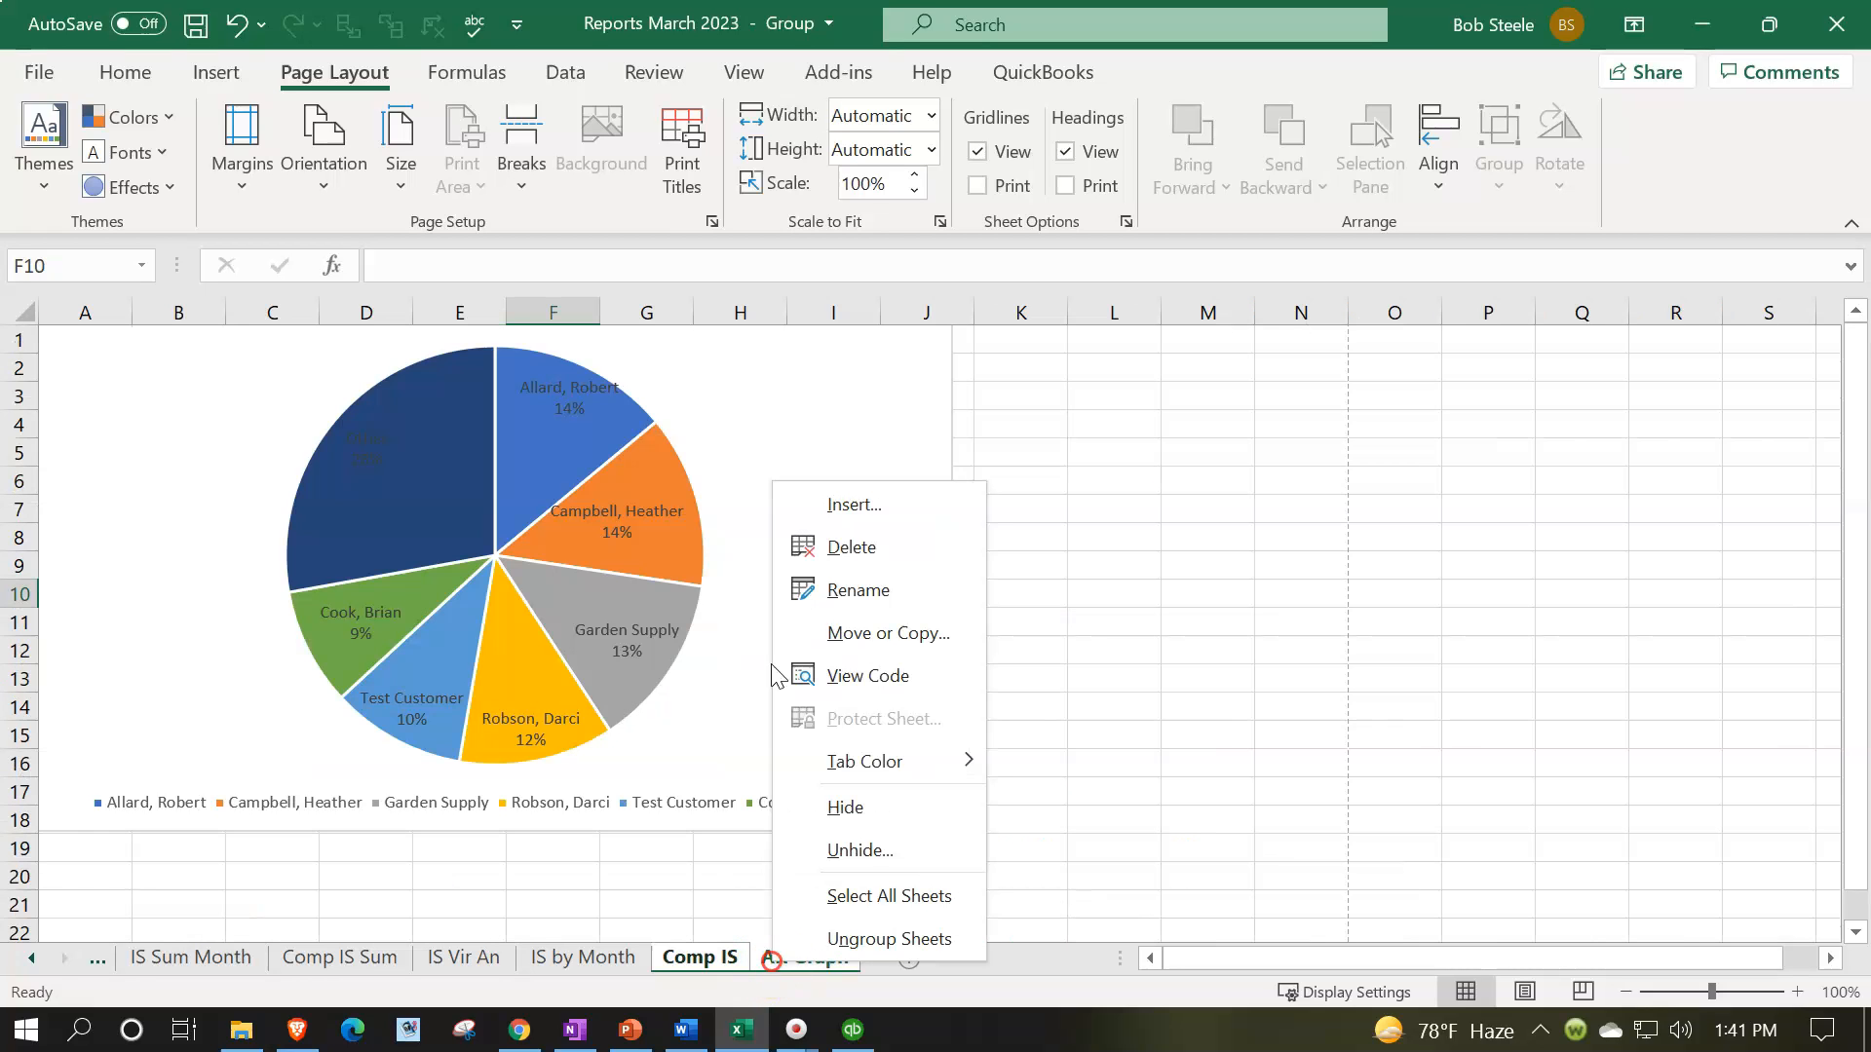
left_click(801, 849)
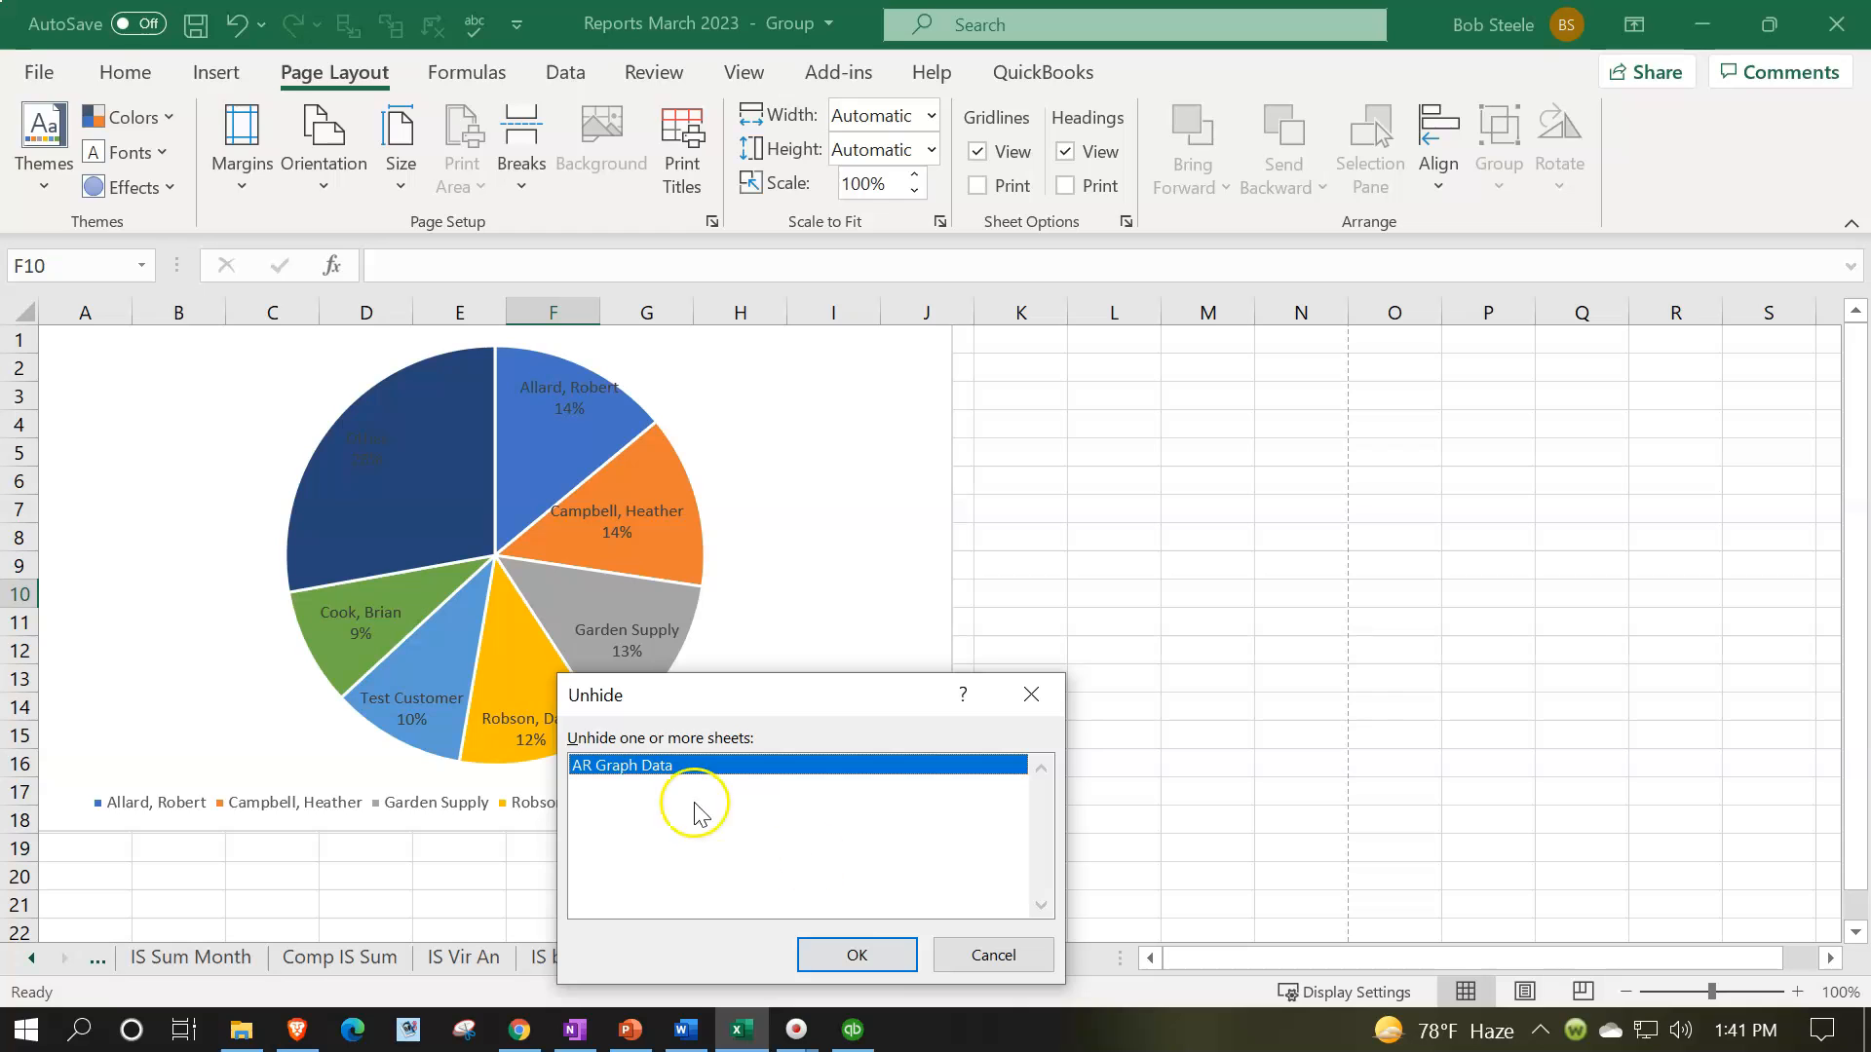
left_click(857, 954)
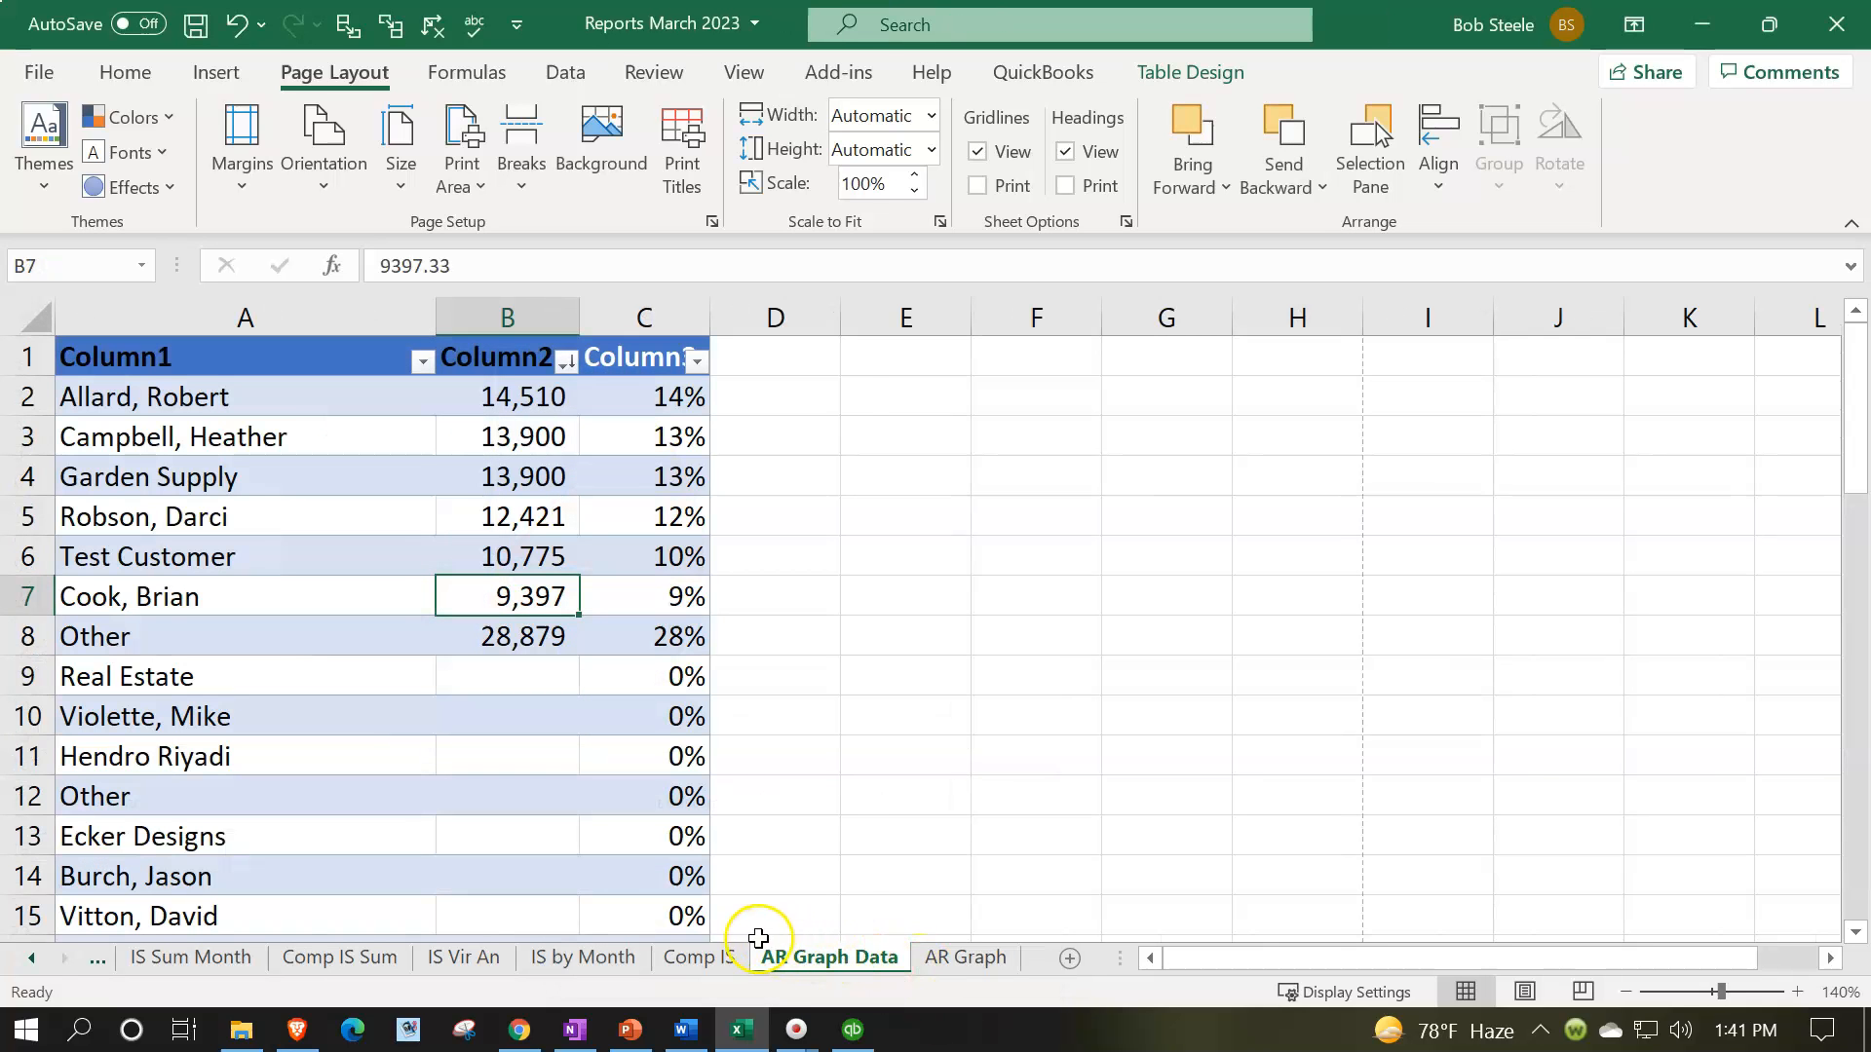
left_click_drag(824, 870, 864, 878)
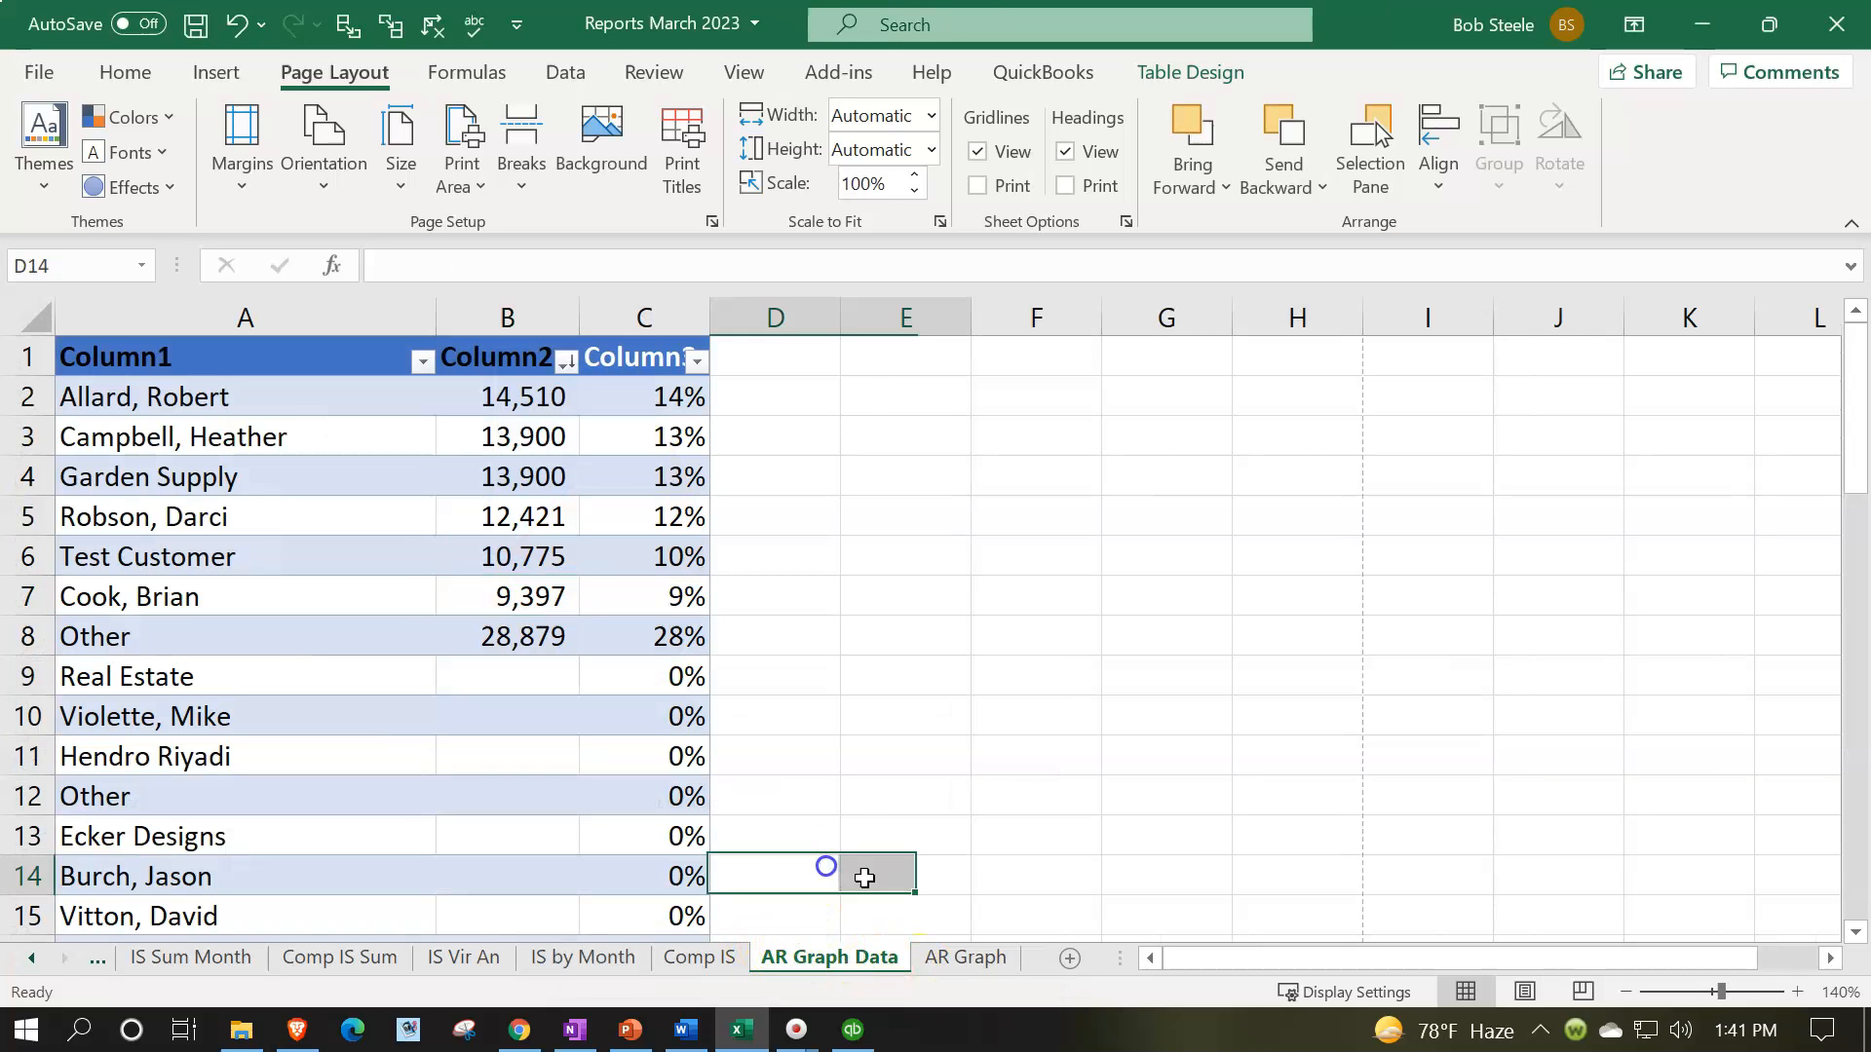
left_click(1040, 761)
left_click(969, 959)
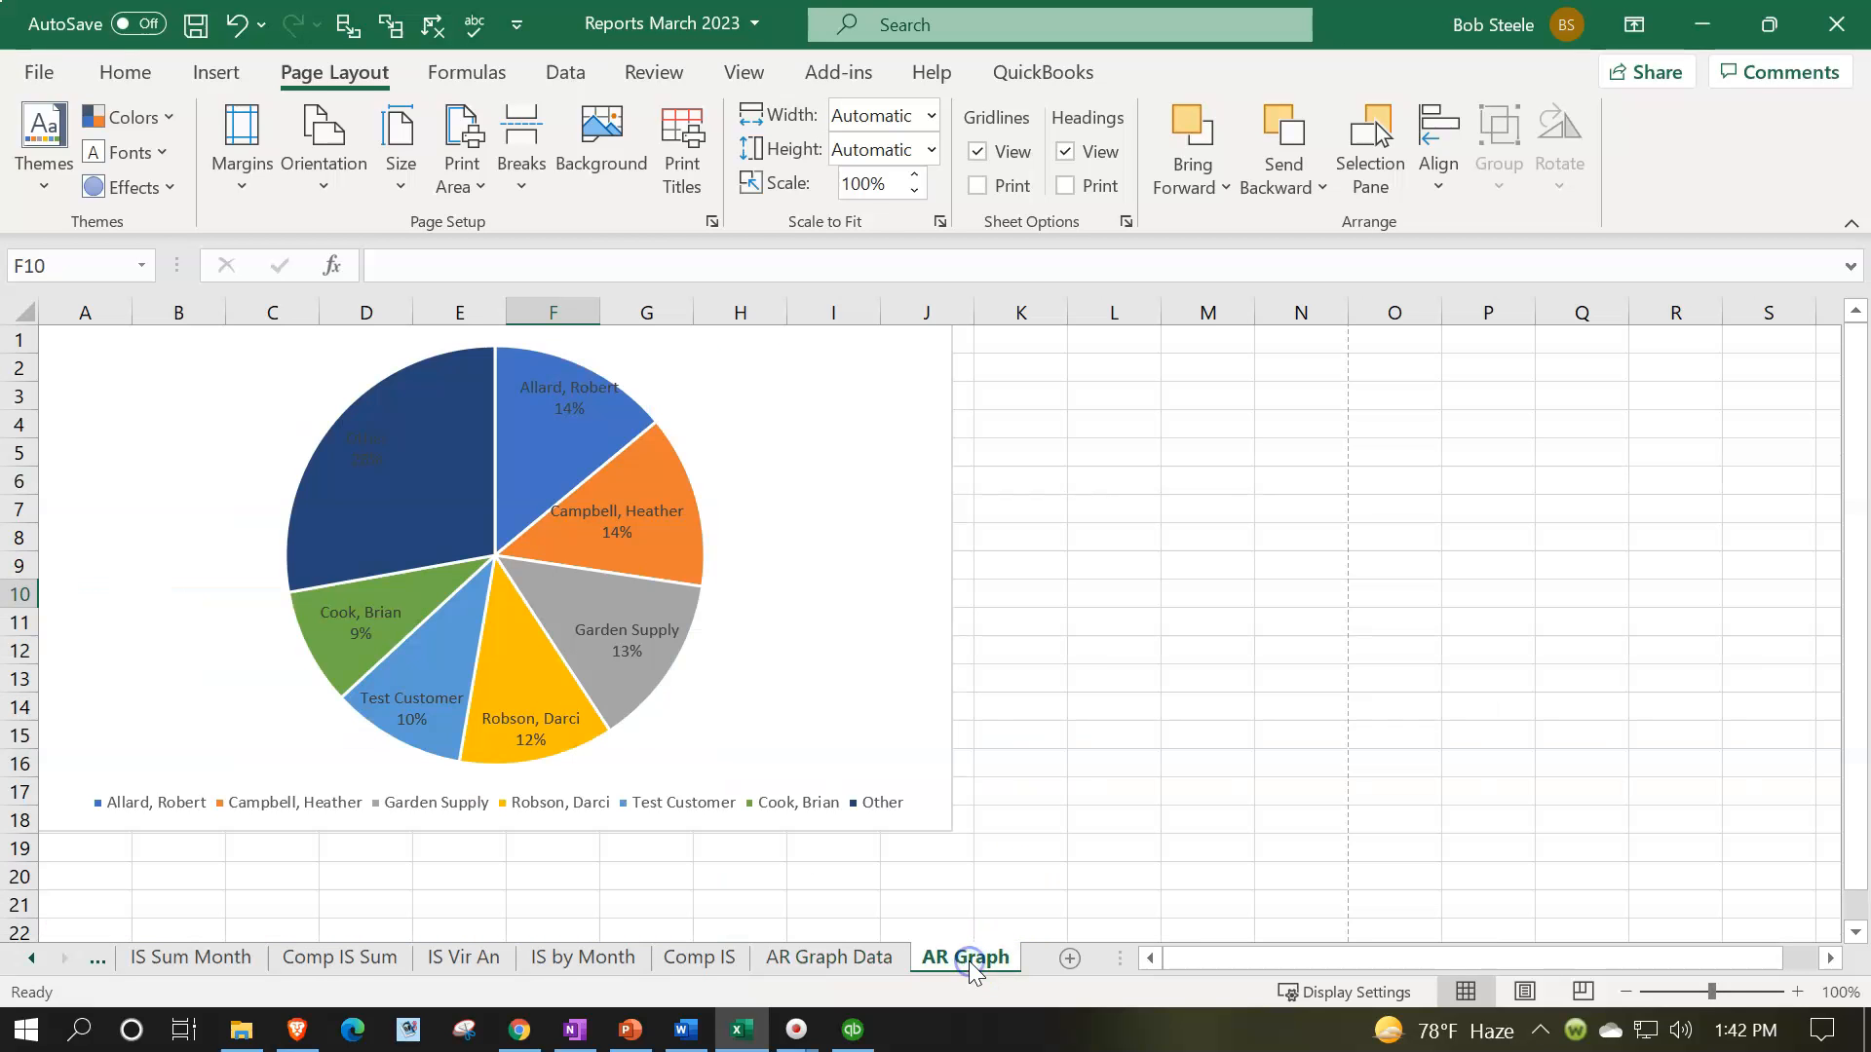